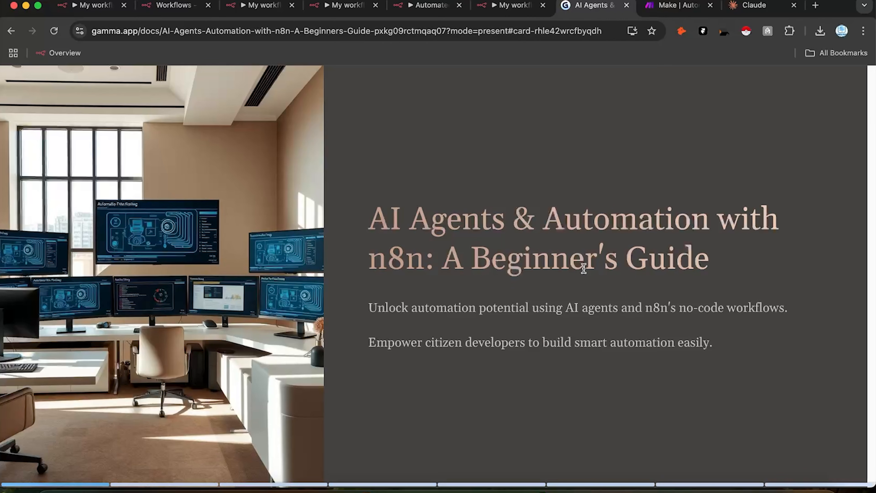
# Step: Switch to the Make homepage tab and scroll its hero section down and back up
pyautogui.click(676, 5)
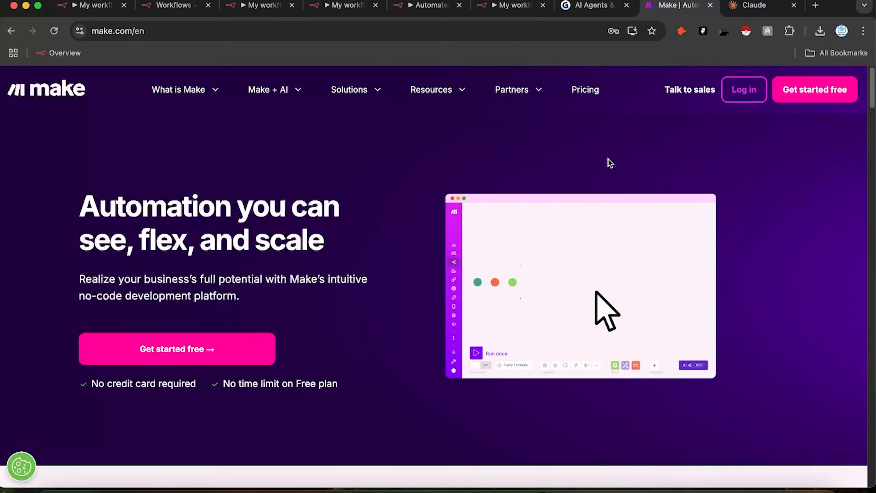
pyautogui.scroll(-2, 592, 308)
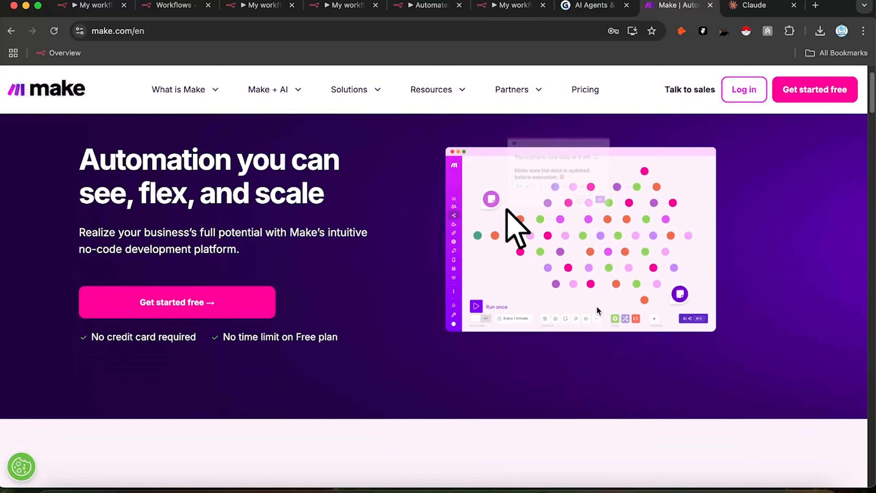
pyautogui.scroll(2, 591, 305)
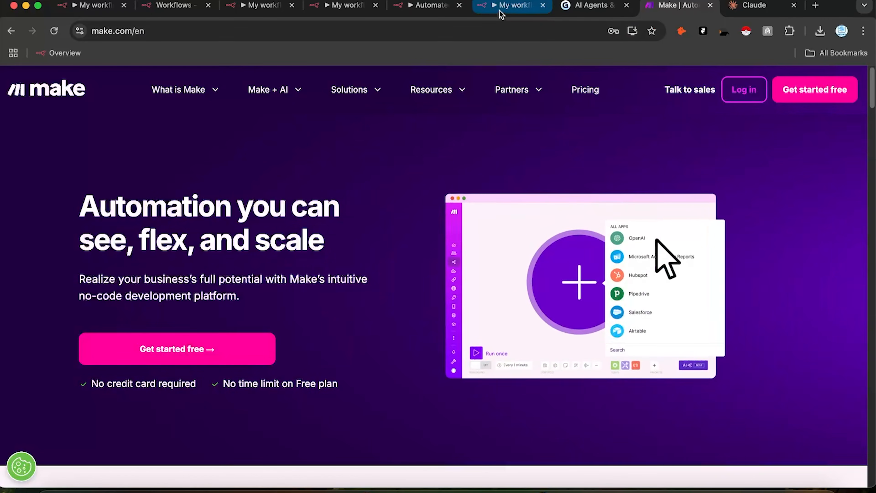
# Step: View the n8n workflows list, then open a new empty browser tab
pyautogui.click(174, 10)
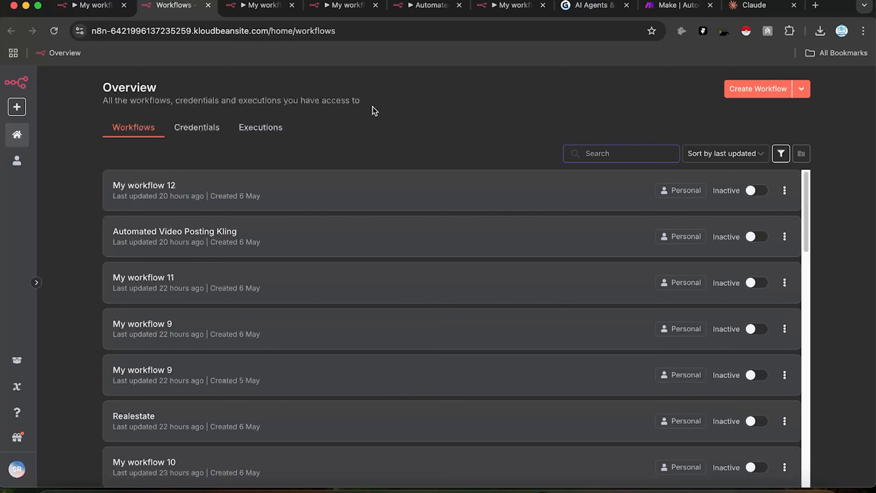
pyautogui.click(815, 5)
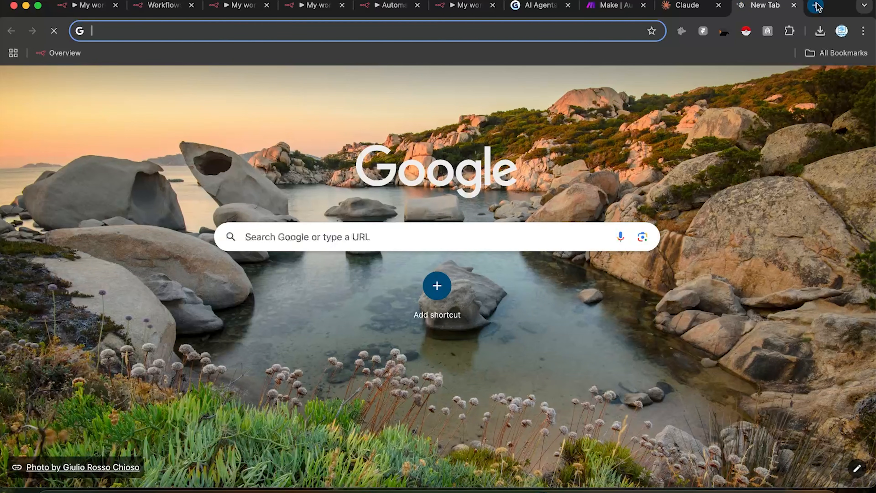
# Step: Load n8n.com and open its 'Get started for free' registration page
pyautogui.write('n8n.com')
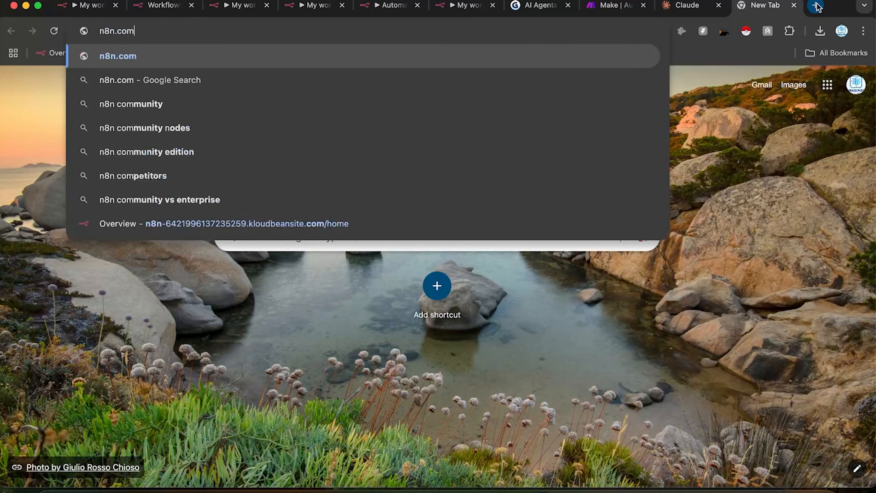
pyautogui.press('Return')
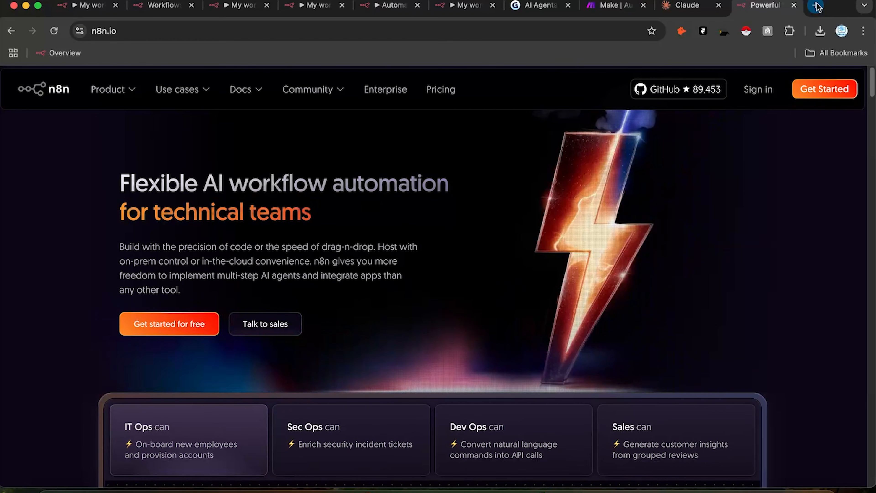
pyautogui.click(170, 324)
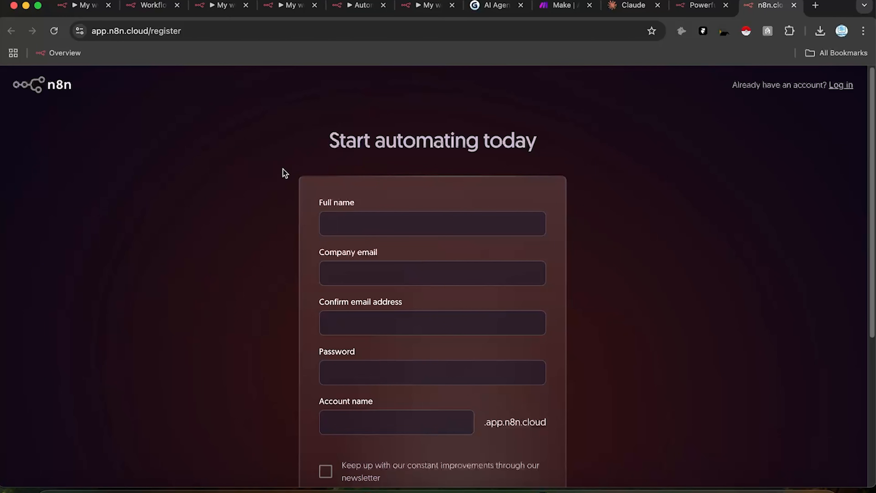
# Step: Enter the full name and the company e-mail address in the registration form
pyautogui.click(414, 220)
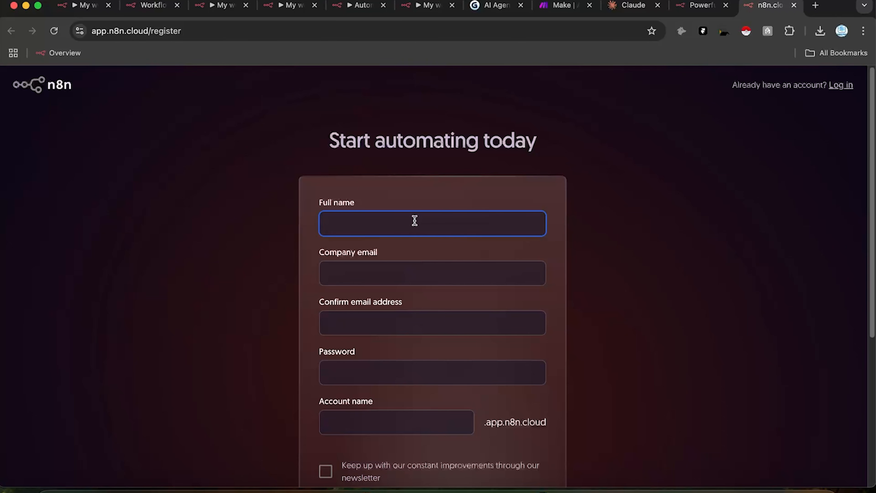
pyautogui.write('Shreyas')
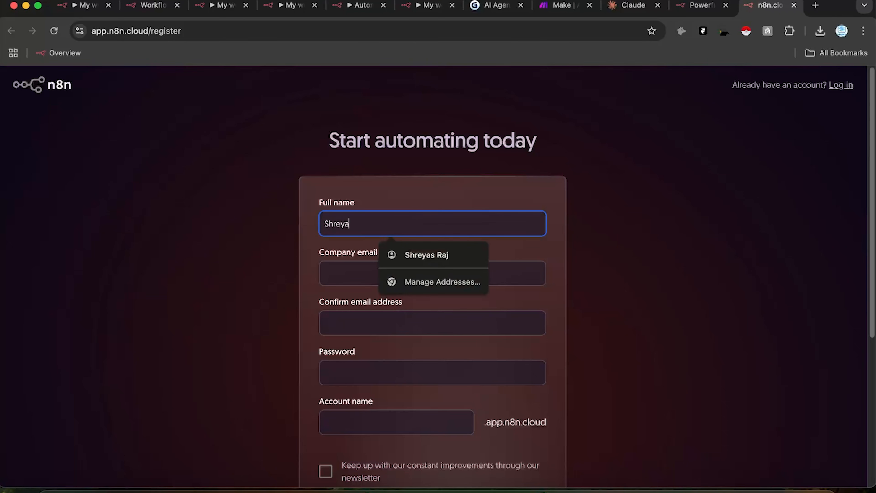
pyautogui.click(333, 274)
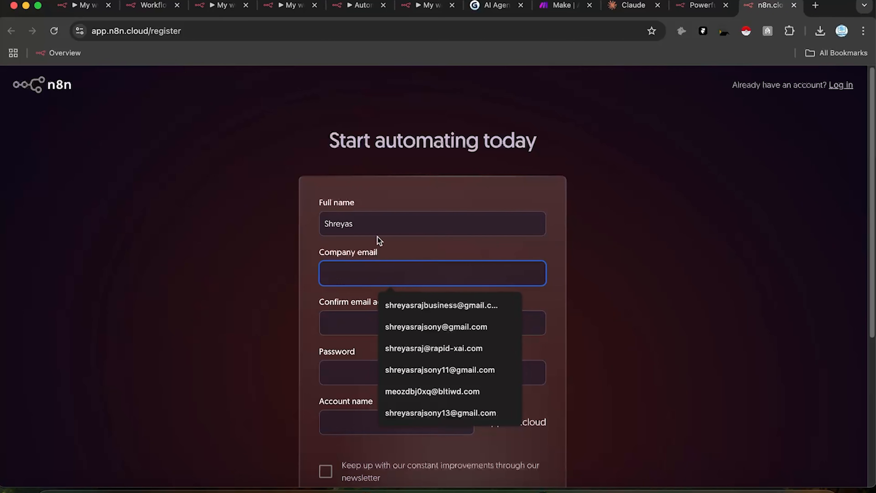
pyautogui.click(394, 225)
pyautogui.write('R')
pyautogui.click(350, 258)
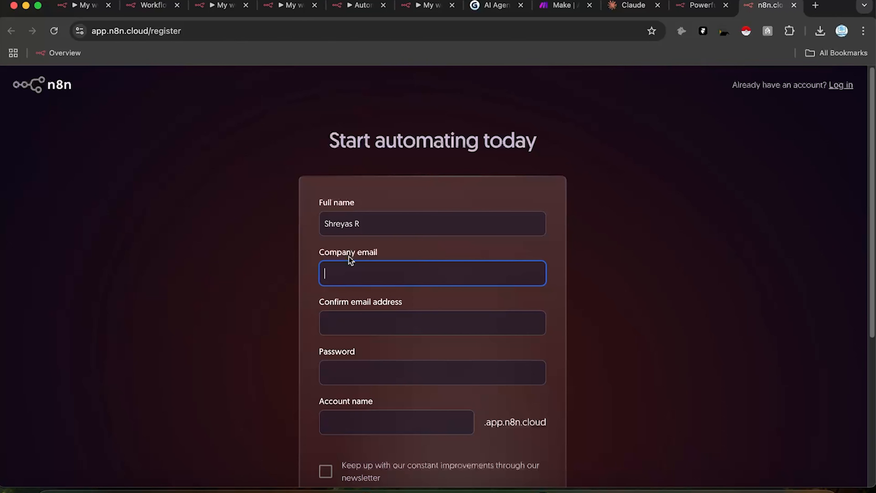
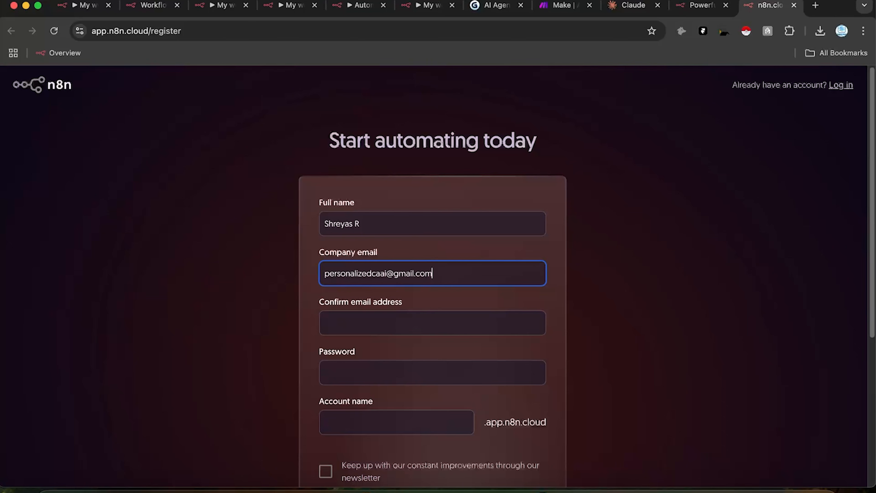
pyautogui.press('super+a')
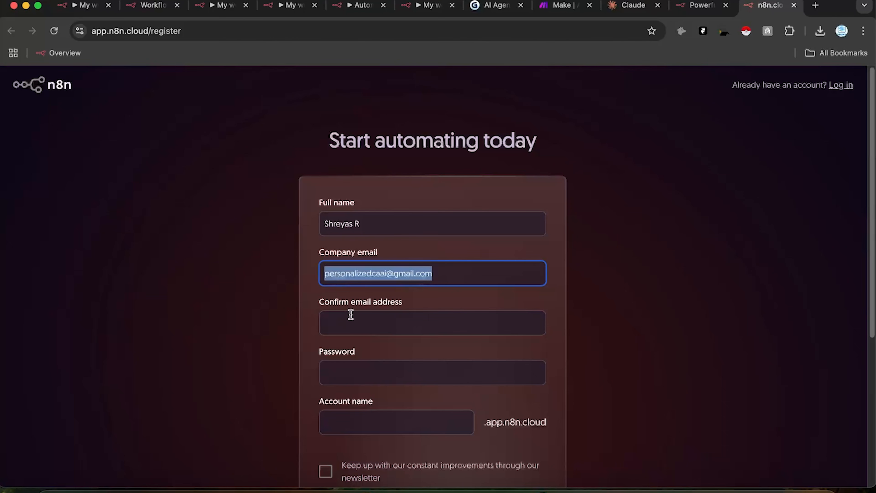
# Step: Fill in the Confirm email address field with the same company e-mail
pyautogui.click(358, 321)
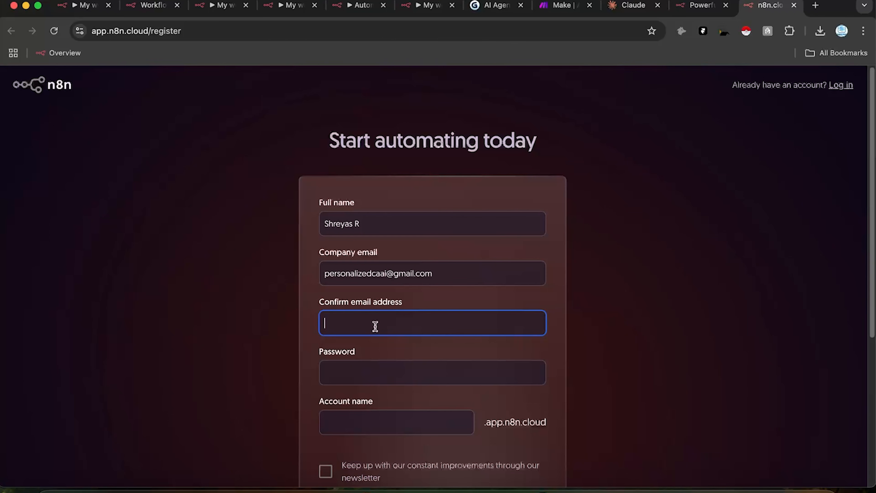
pyautogui.moveTo(442, 268); pyautogui.dragTo(261, 276)
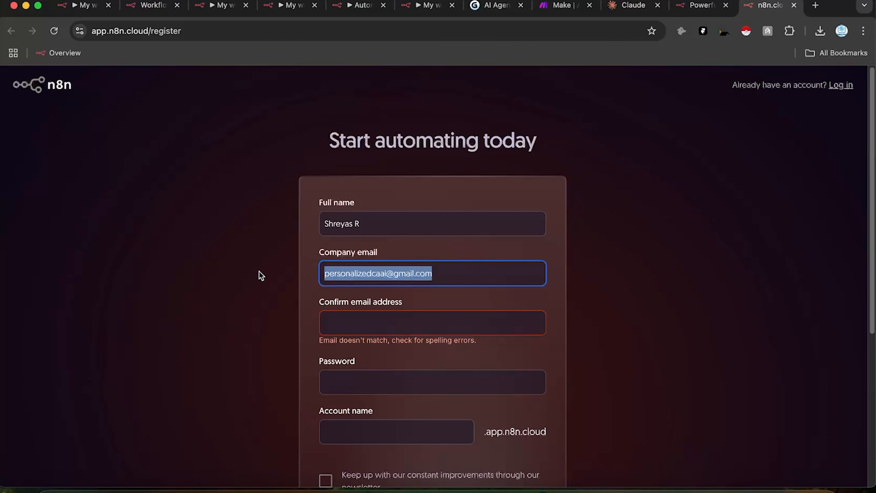
pyautogui.click(392, 322)
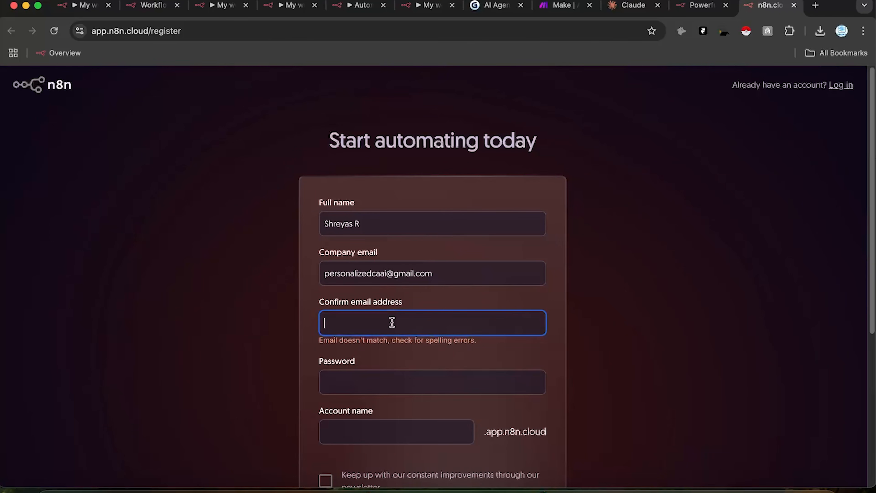
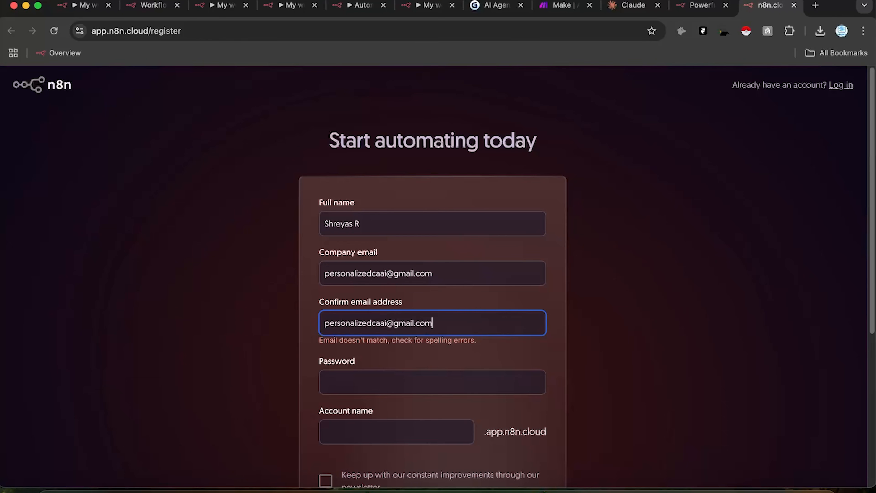
# Step: Enter the account password and account name 'aiagentsmasterclass', then scroll down the form
pyautogui.click(365, 381)
pyautogui.write('•')
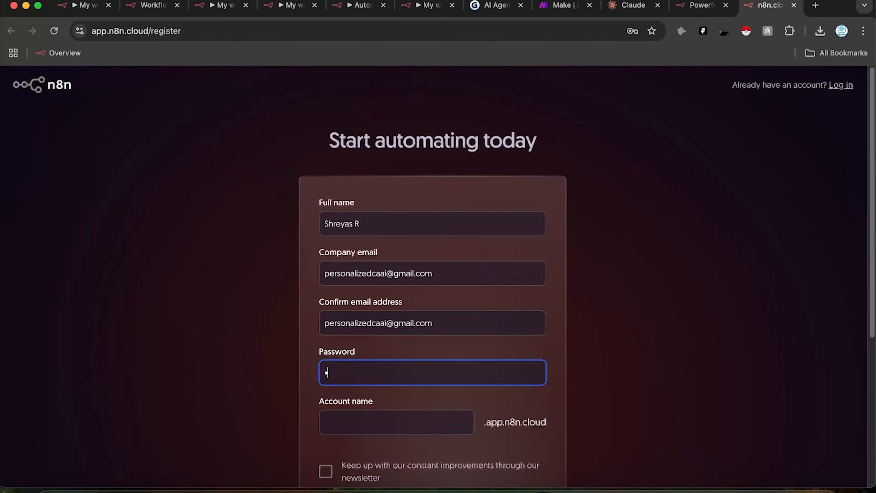
pyautogui.write('•••••••••••')
pyautogui.click(353, 426)
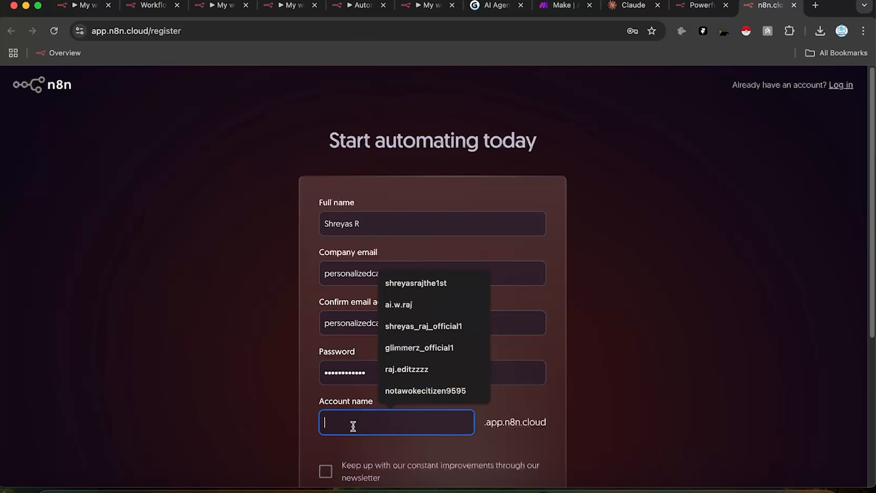
pyautogui.write('a')
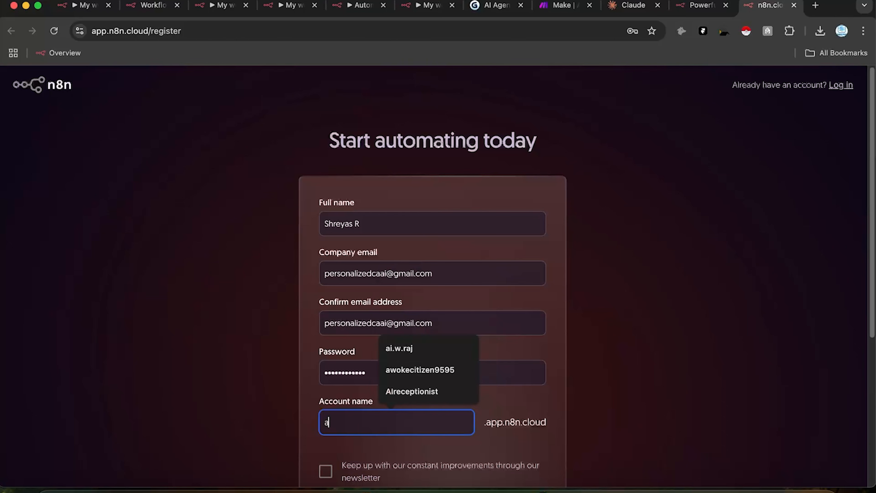
pyautogui.write('ia')
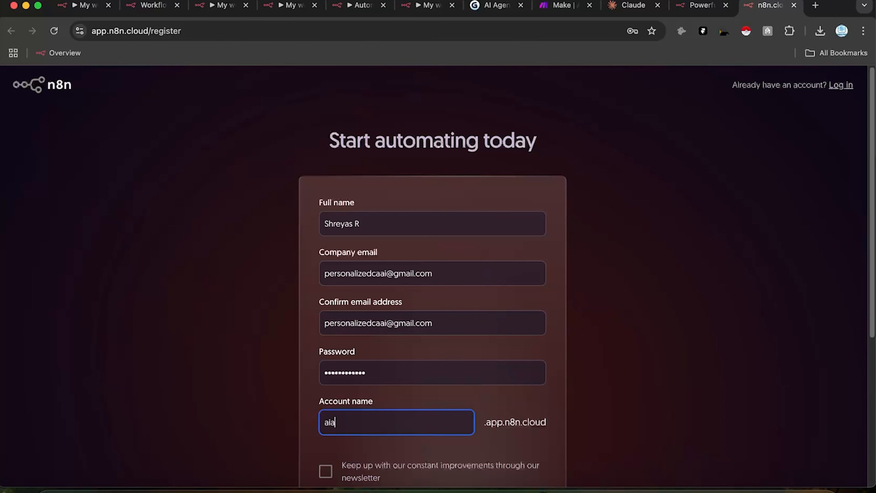
pyautogui.write('gentsmasterclass')
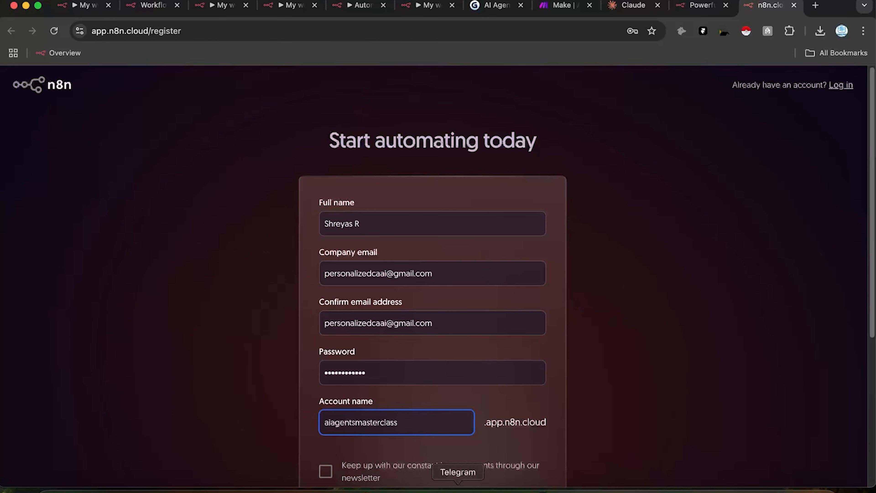
pyautogui.scroll(-2, 328, 413)
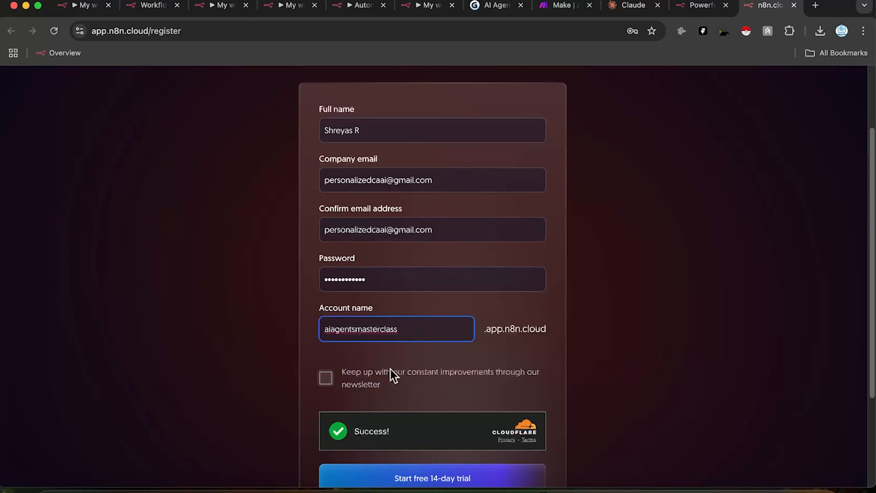
pyautogui.scroll(-1, 408, 420)
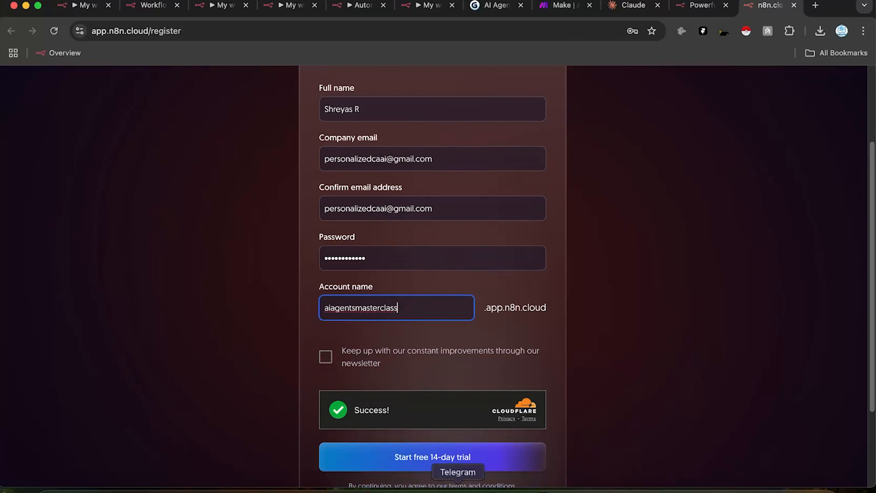
# Step: Start the 14-day trial and submit the survey: HR & Legal, 20-99, coded just a little, Twitter
pyautogui.click(443, 456)
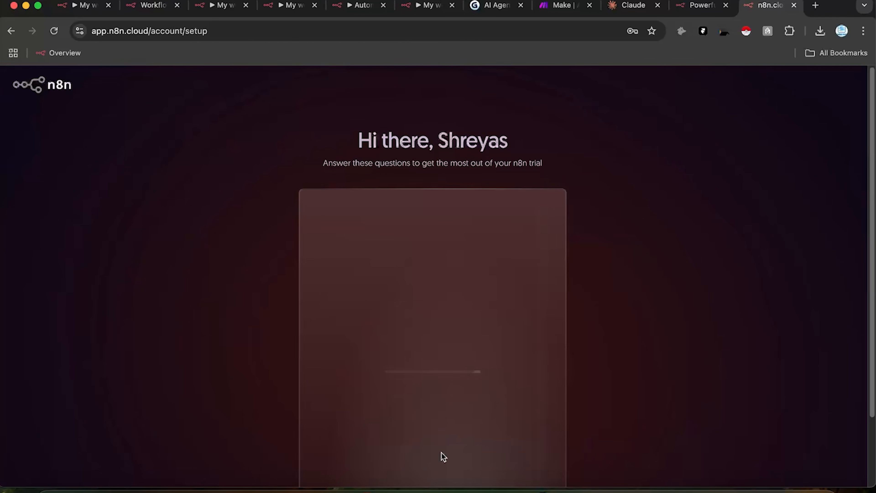
pyautogui.click(409, 305)
pyautogui.click(385, 269)
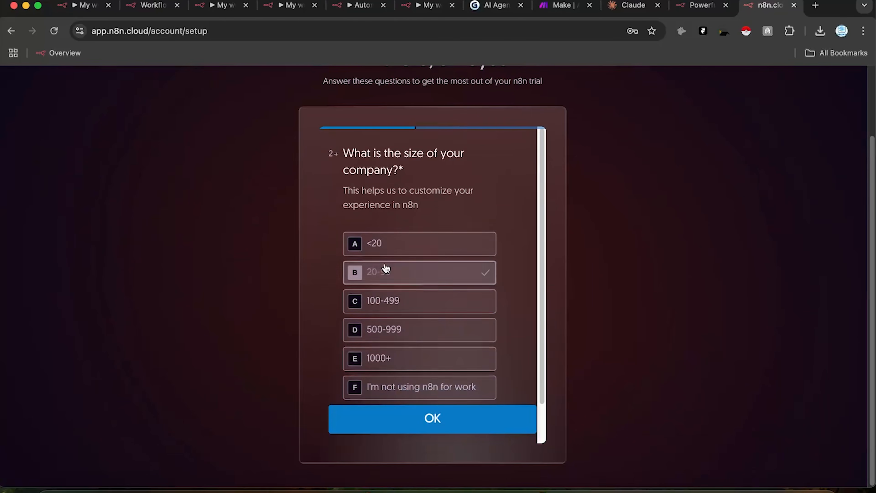
pyautogui.click(399, 268)
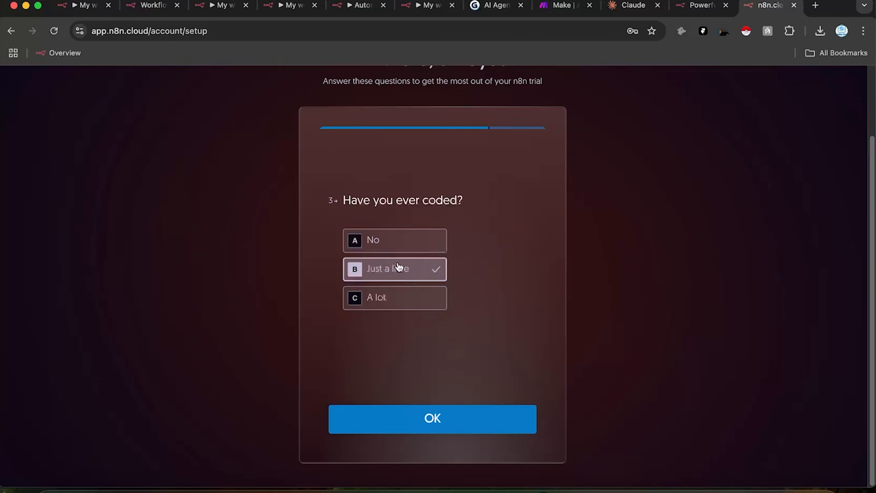
pyautogui.click(393, 221)
pyautogui.click(433, 434)
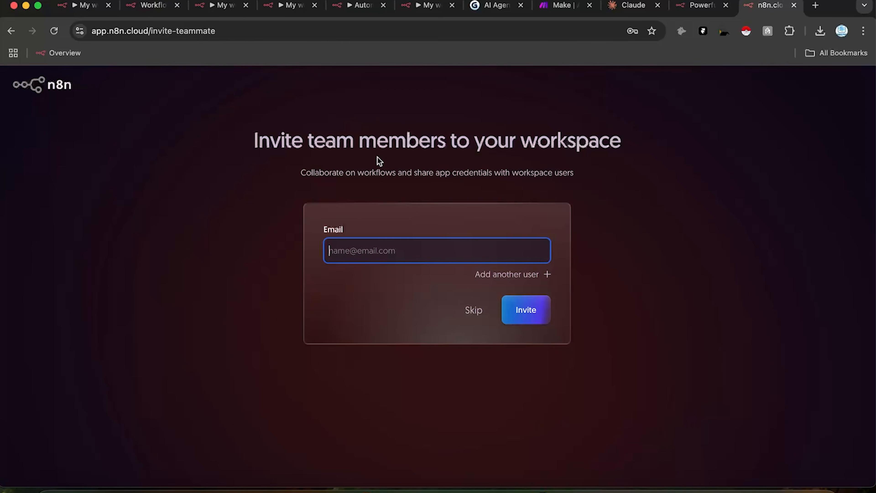
pyautogui.click(471, 311)
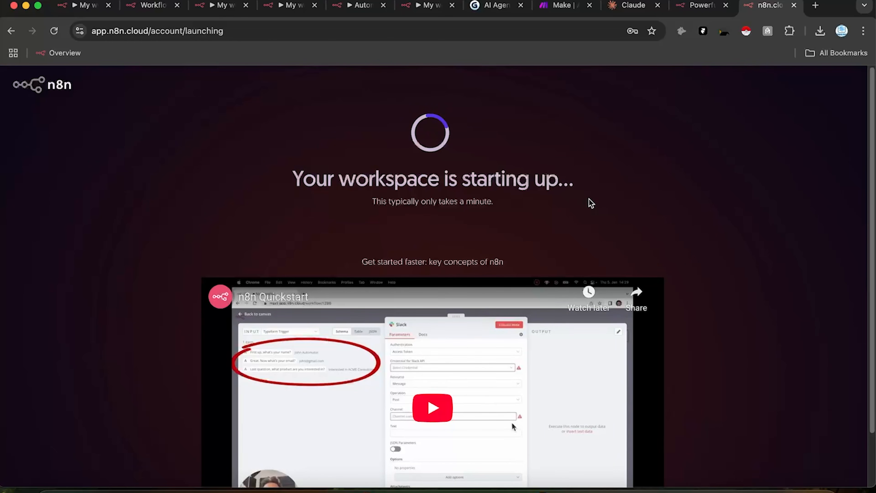
pyautogui.scroll(-3, 593, 233)
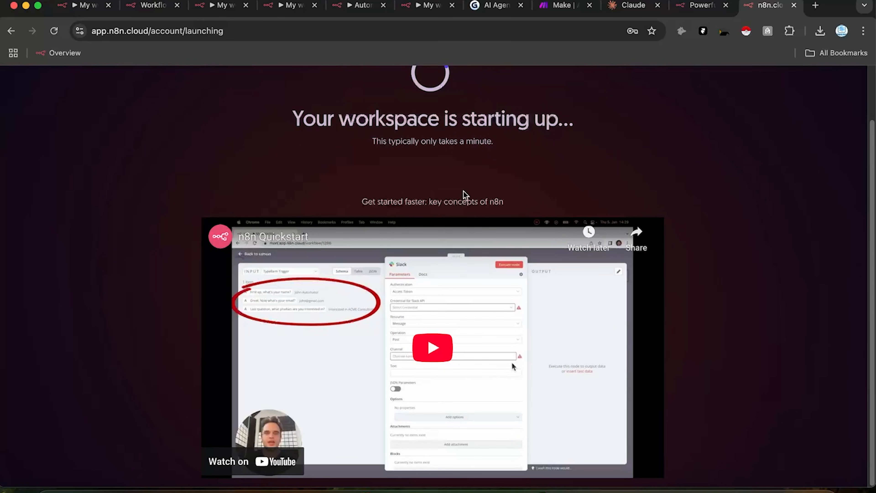
pyautogui.scroll(3, 441, 183)
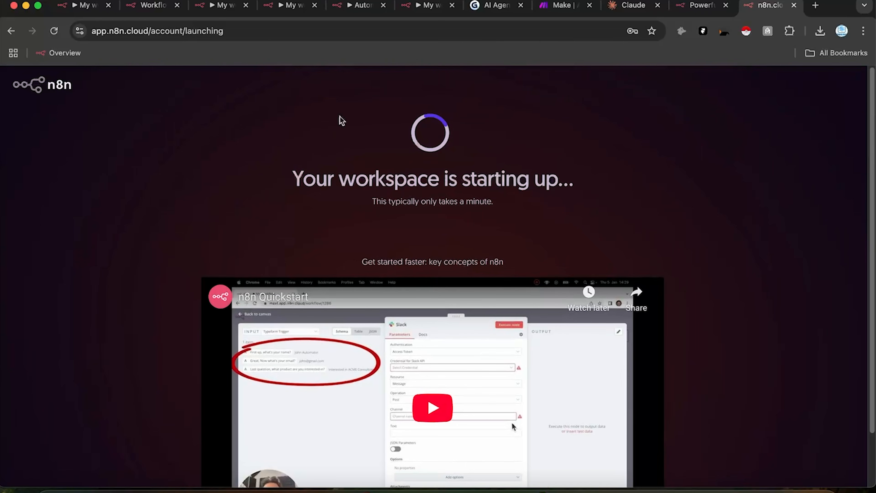
# Step: Switch to the Gamma presentation and advance to the Foundations of AI Agents slide
pyautogui.click(496, 5)
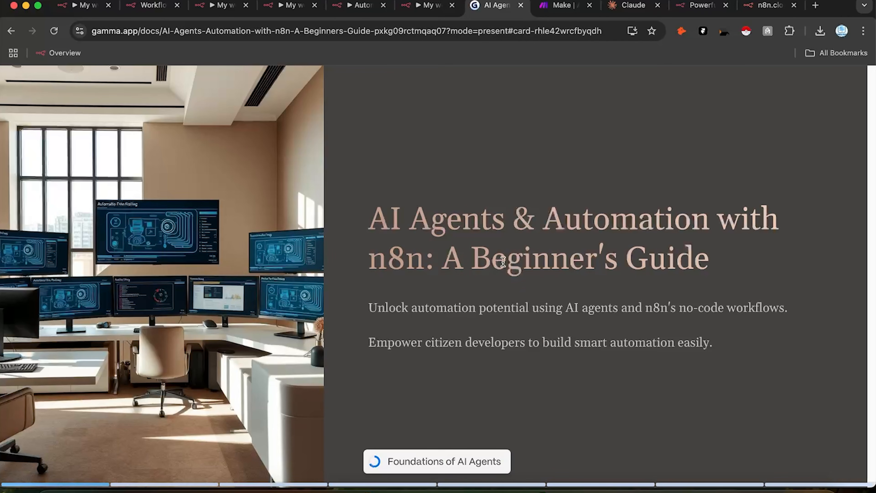
pyautogui.press('Right')
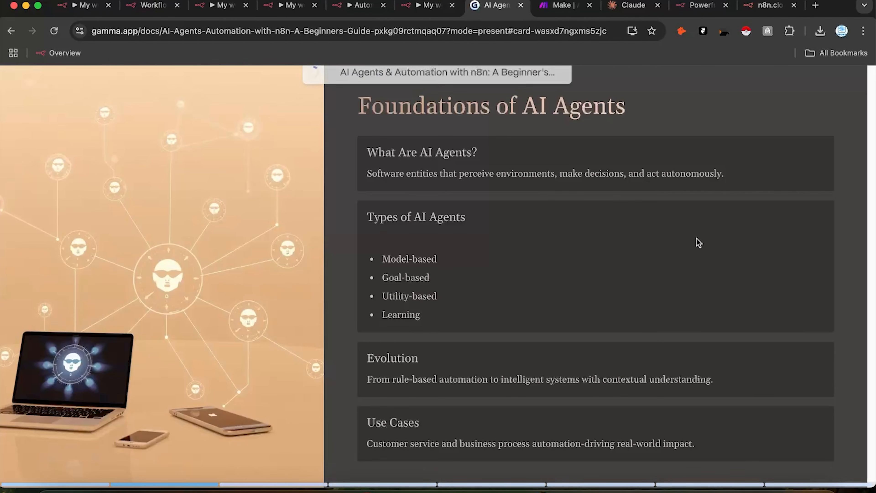
# Step: Scroll to the Understanding n8n slide, then drag the n8n cloud tab left to reopen it
pyautogui.scroll(3, 695, 239)
pyautogui.scroll(-5, 587, 255)
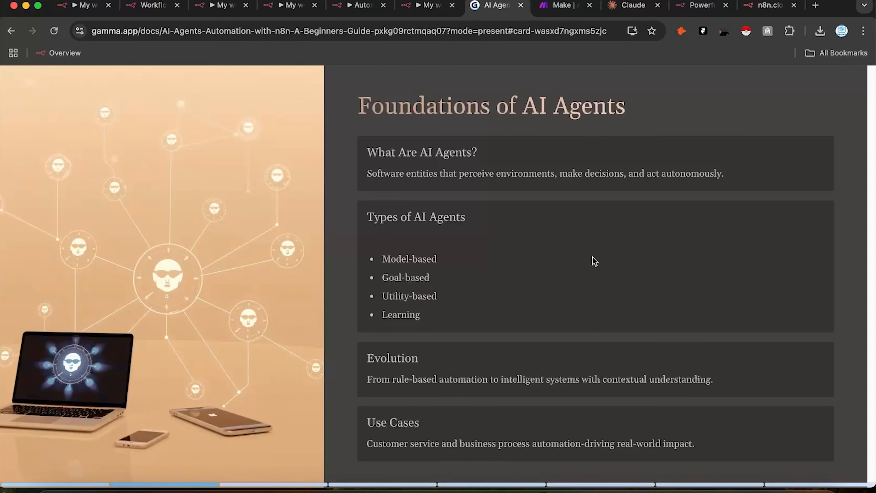
pyautogui.scroll(-3, 524, 278)
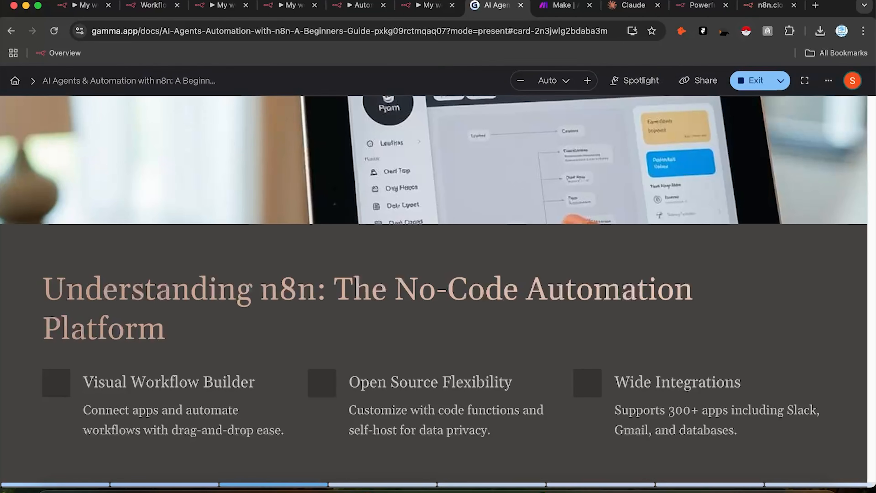
pyautogui.moveTo(773, 5); pyautogui.dragTo(634, 17)
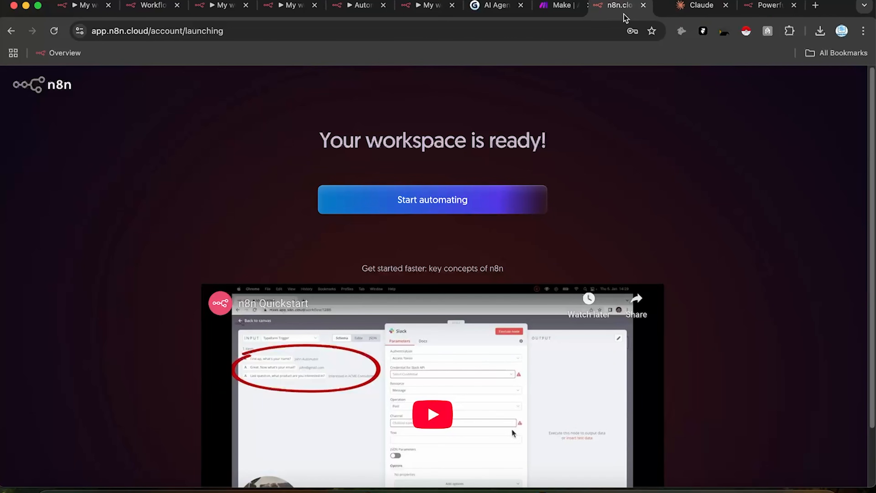
# Step: Enter the ready workspace via 'Start automating' and move its tab further left past Make
pyautogui.click(472, 202)
pyautogui.moveTo(628, 14); pyautogui.dragTo(565, 13)
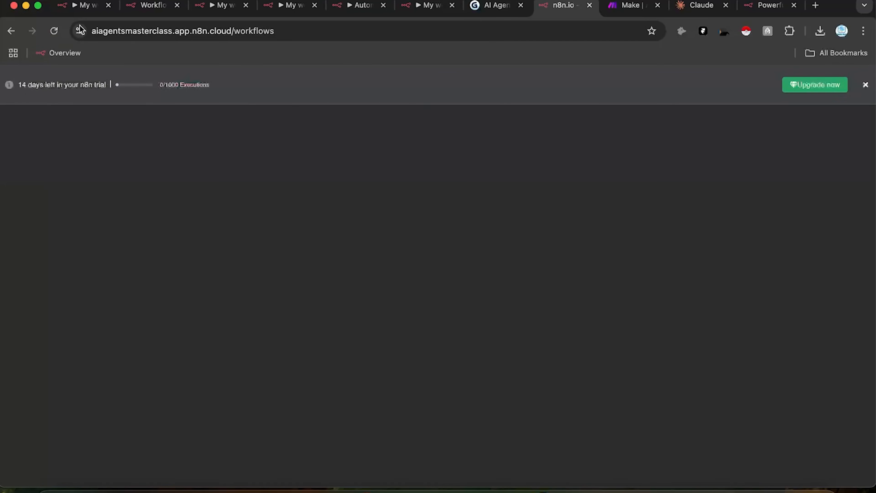
pyautogui.moveTo(93, 35); pyautogui.dragTo(197, 33)
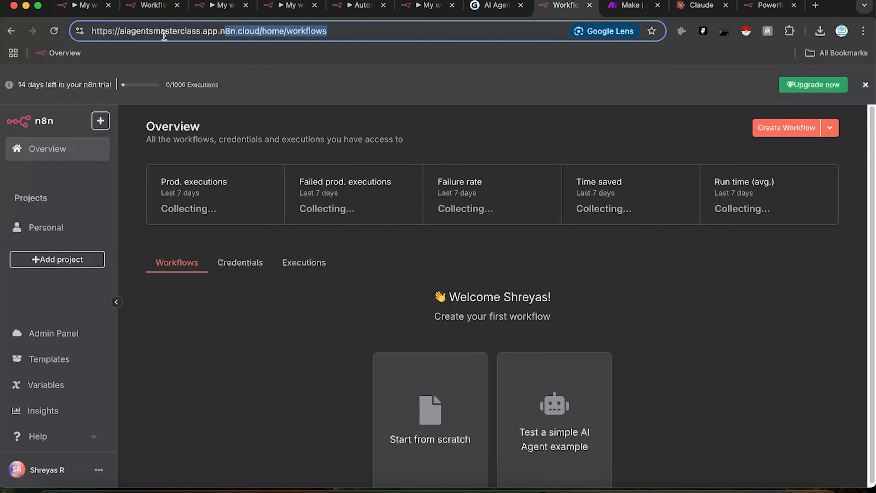
pyautogui.click(240, 36)
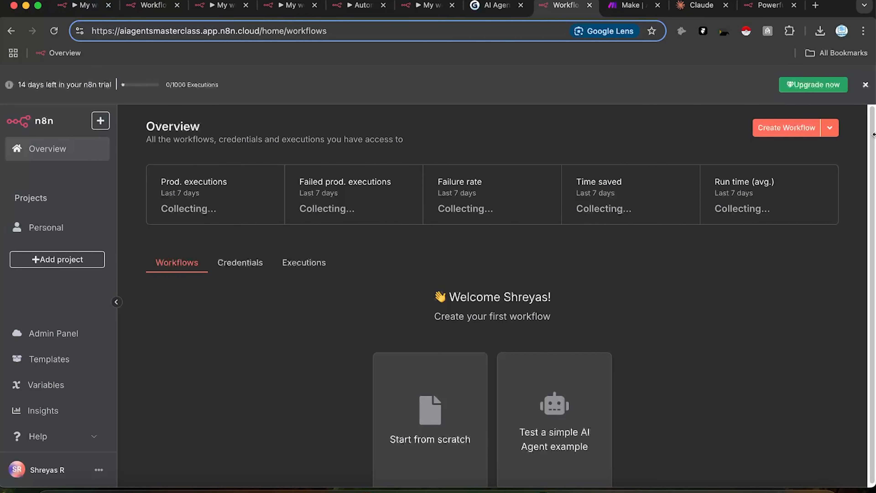
pyautogui.click(820, 89)
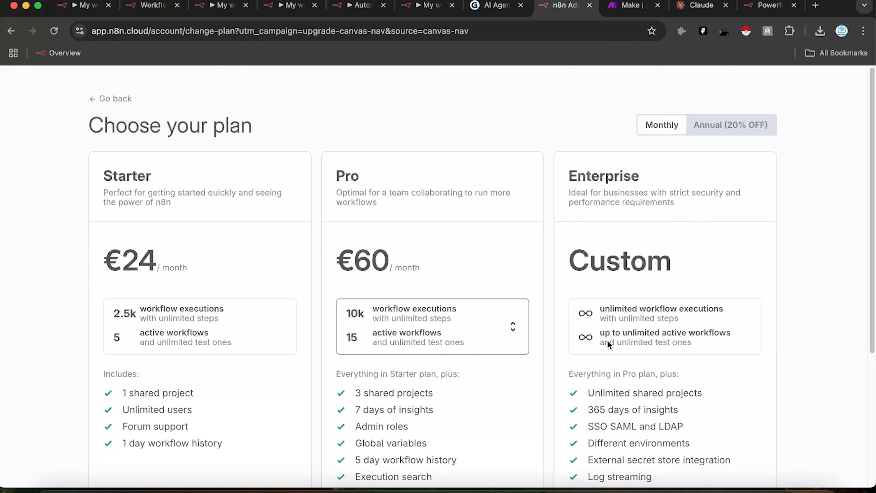
pyautogui.click(739, 132)
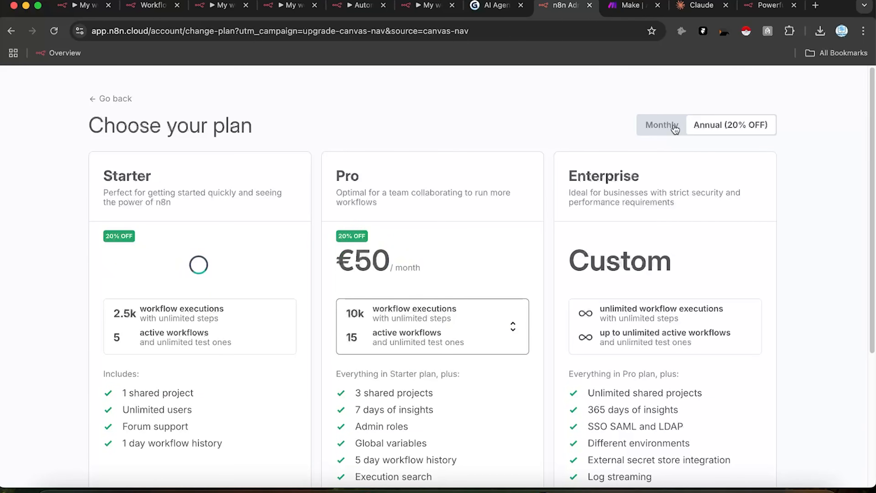
pyautogui.click(673, 125)
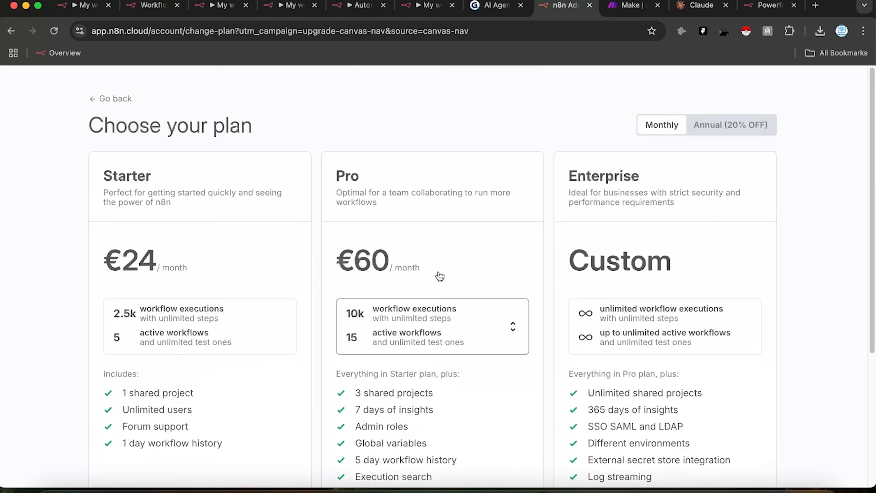
pyautogui.scroll(-5, 440, 276)
pyautogui.scroll(5, 260, 256)
pyautogui.click(95, 99)
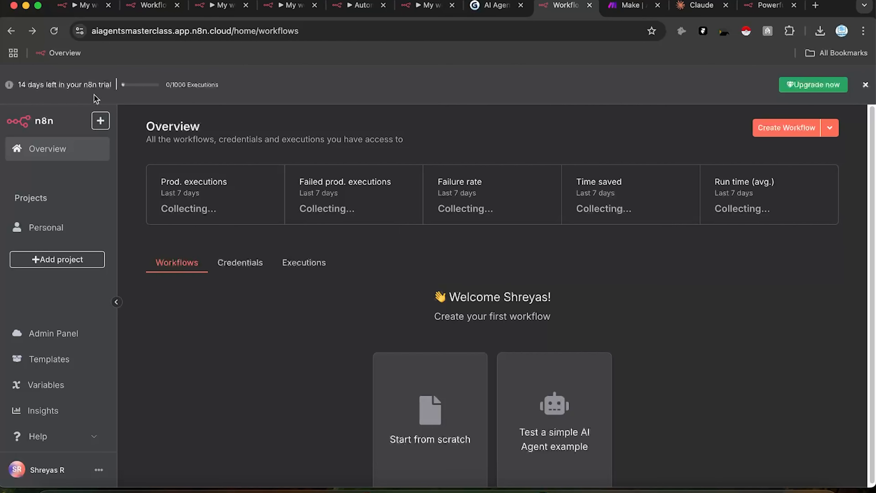
# Step: Check My workflow 11's hosting domain, close the Overview trial banner, and return to the Gamma slides
pyautogui.click(269, 5)
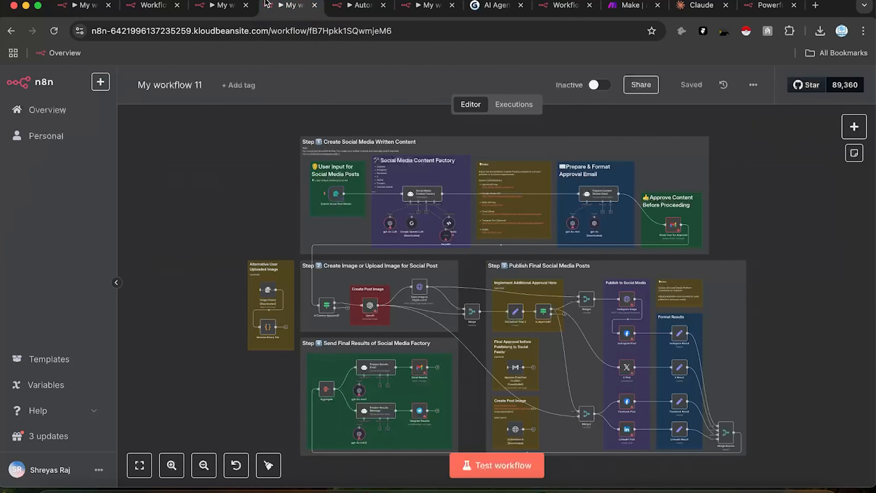
pyautogui.moveTo(193, 32); pyautogui.dragTo(249, 29)
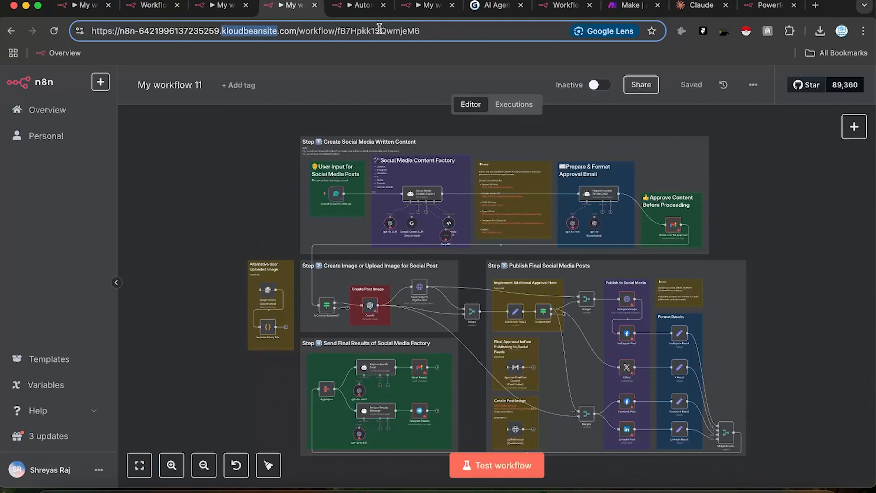
pyautogui.click(562, 12)
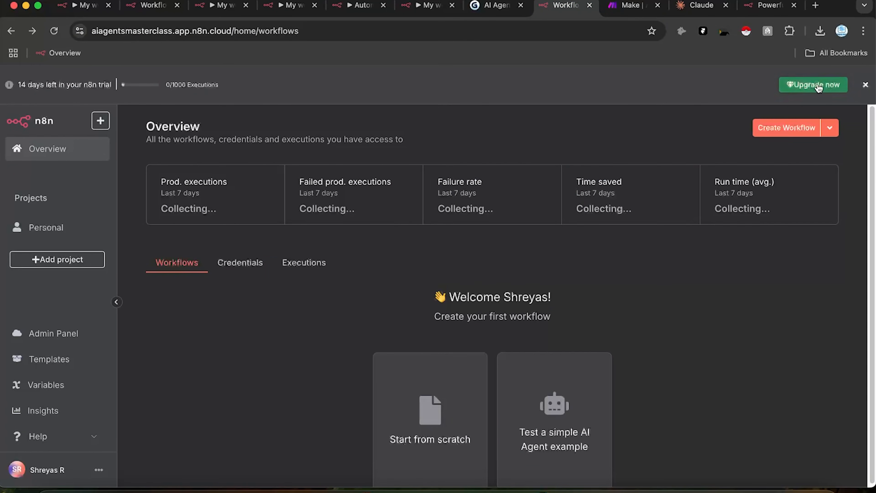
pyautogui.click(865, 85)
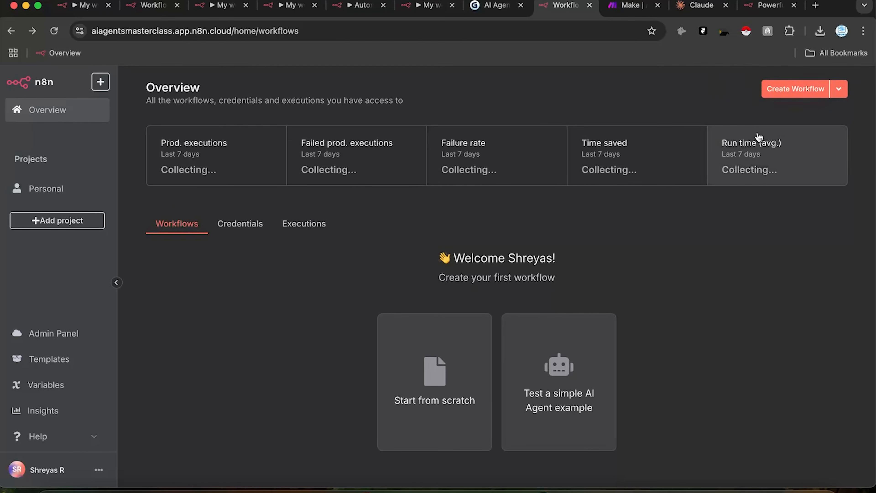
pyautogui.click(496, 12)
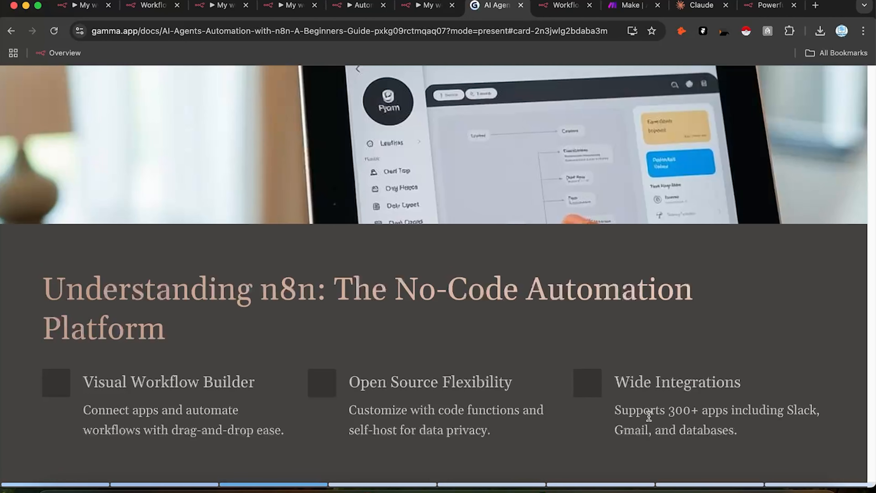
# Step: Switch back to the n8n 'Workflo' tab showing the workspace Overview
pyautogui.click(557, 8)
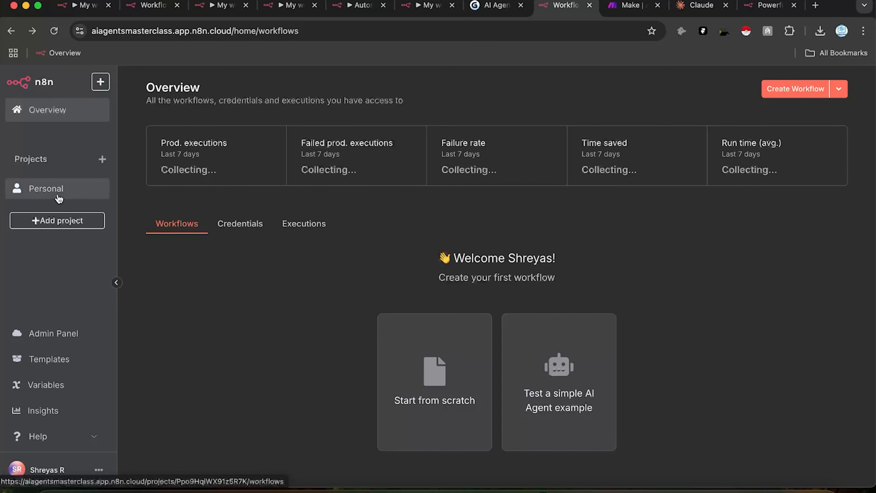
# Step: From Personal, create a new project and keep the default name My project
pyautogui.click(71, 196)
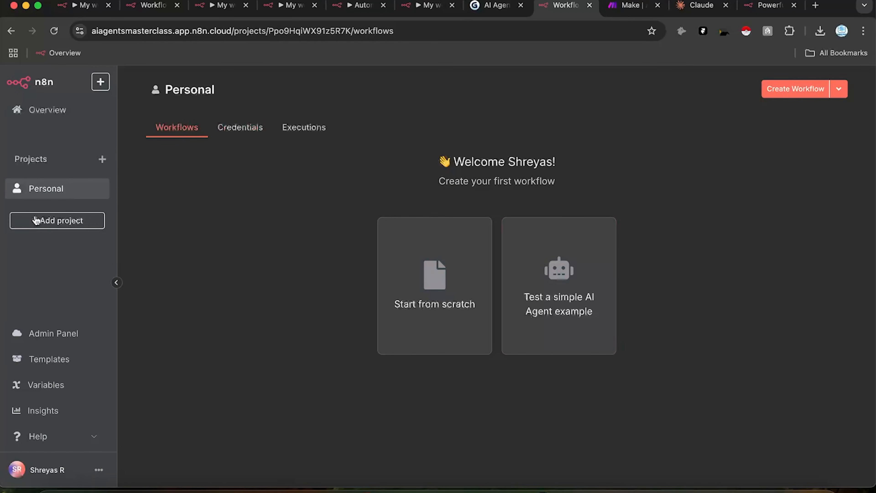
pyautogui.click(52, 221)
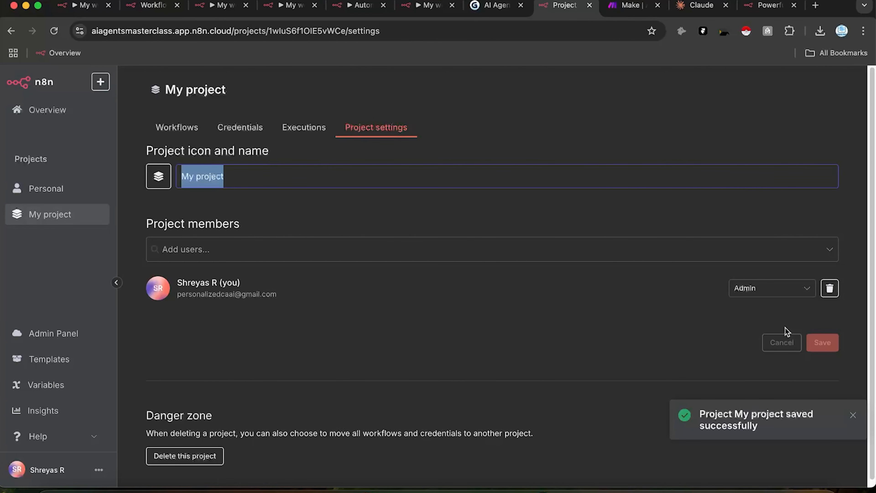
pyautogui.click(308, 229)
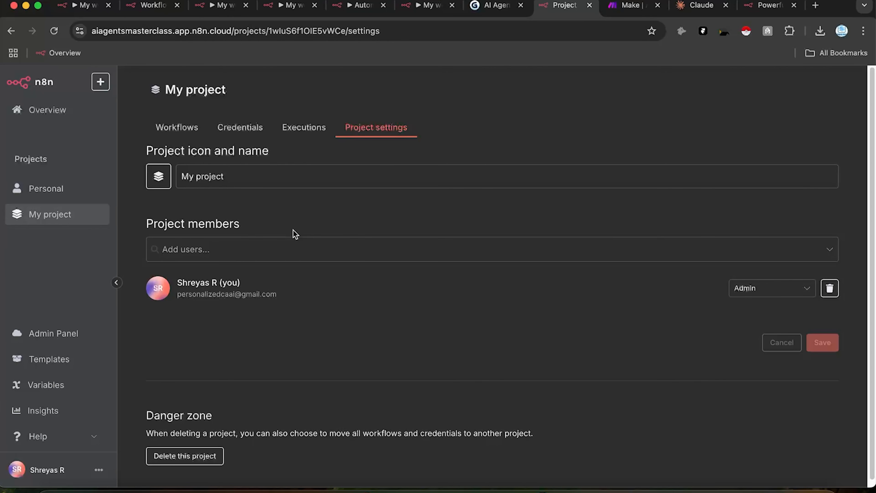
# Step: Browse the new project's Workflows, Credentials, Executions and Project settings, then go back to Personal
pyautogui.click(79, 189)
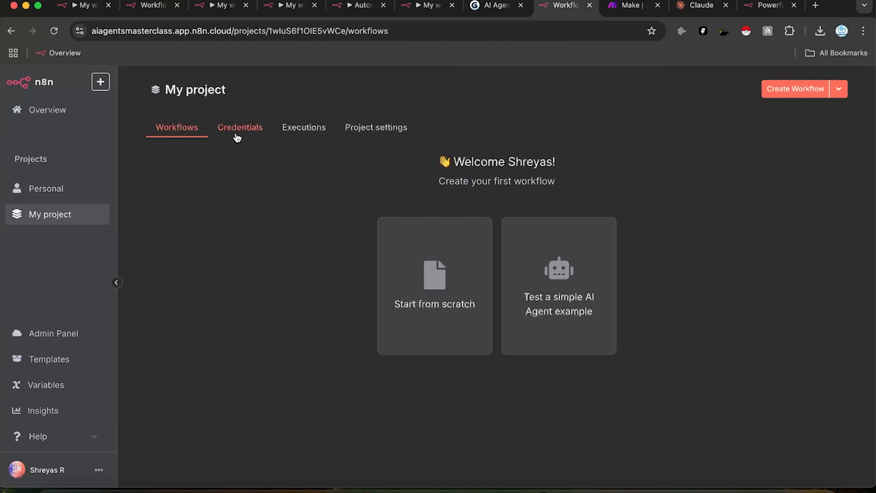
pyautogui.click(271, 137)
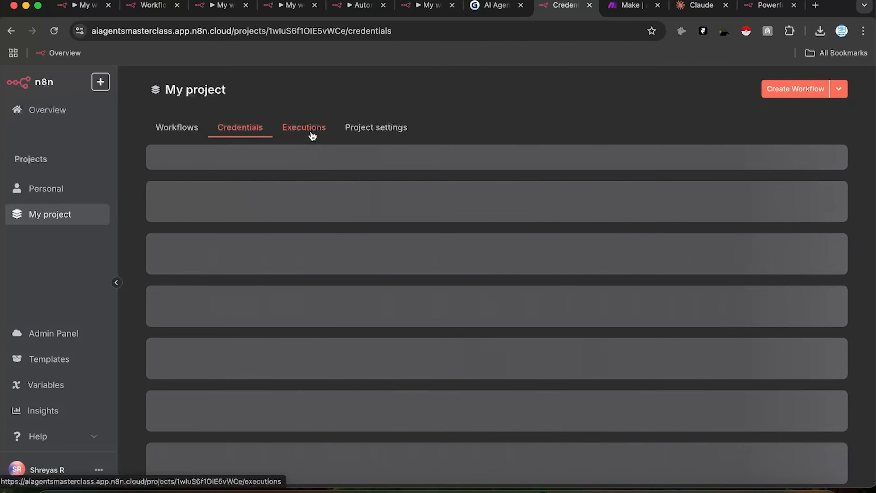
pyautogui.click(307, 134)
pyautogui.click(373, 133)
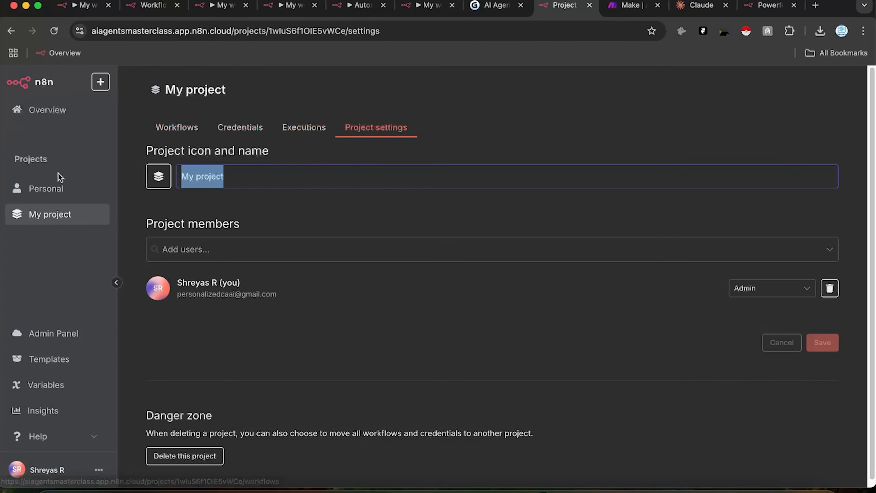
pyautogui.click(53, 186)
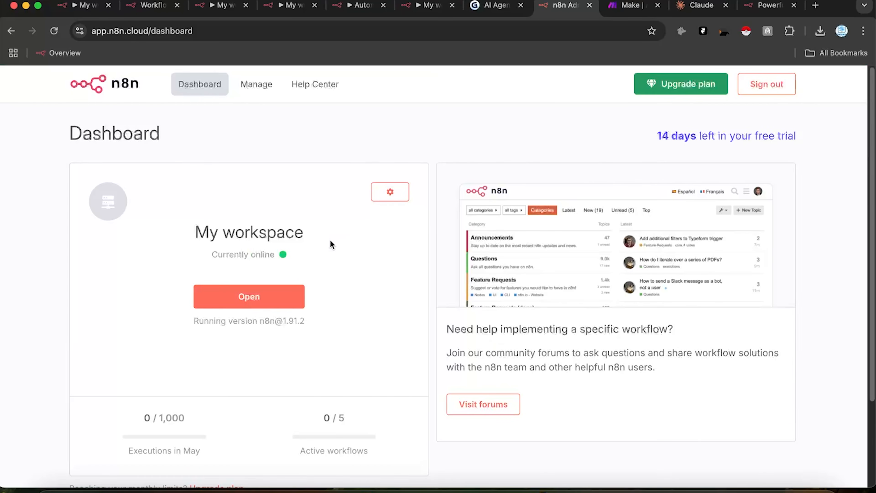
# Step: Find My workspace on the n8n cloud dashboard and open it to its Overview page
pyautogui.scroll(-3, 380, 276)
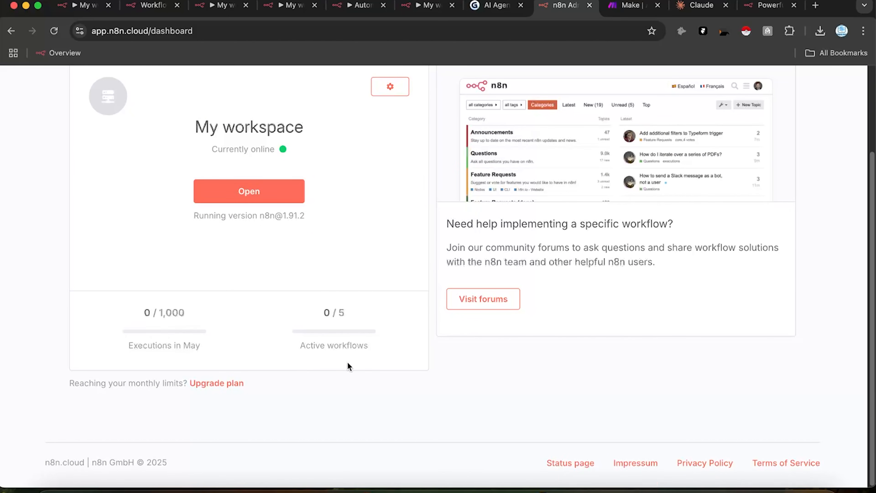
pyautogui.scroll(2, 359, 289)
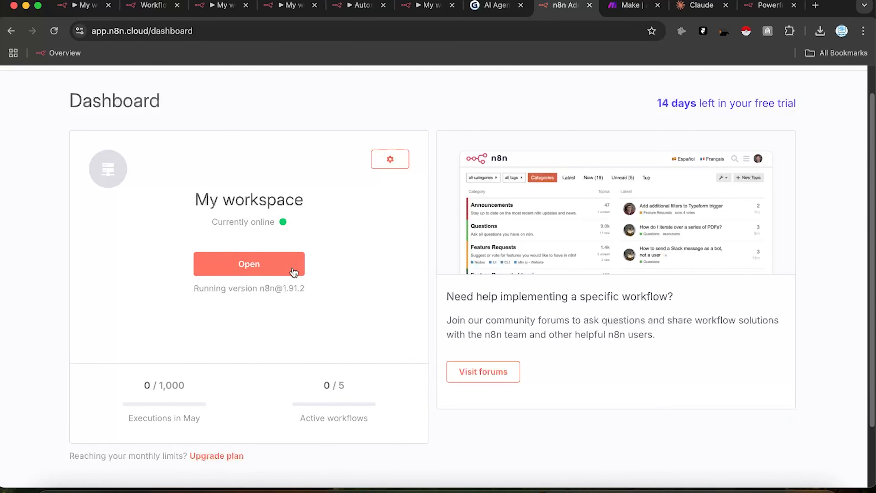
pyautogui.click(255, 263)
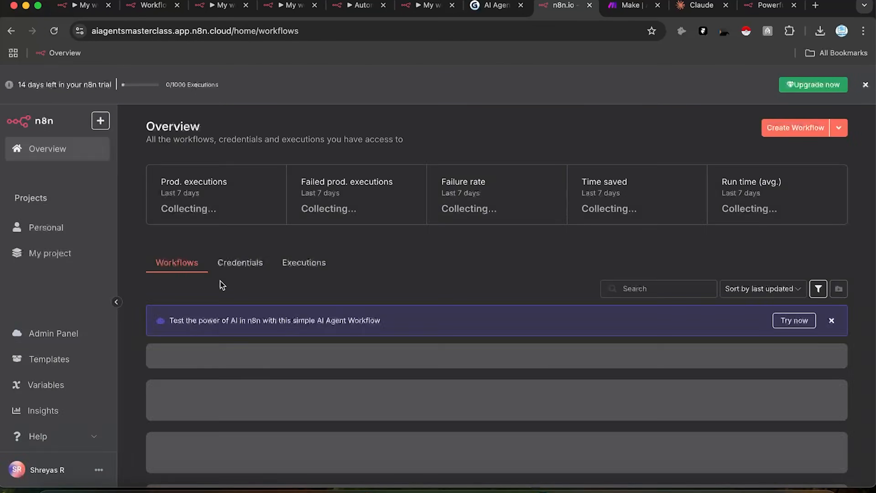
pyautogui.rightClick(33, 367)
pyautogui.click(56, 368)
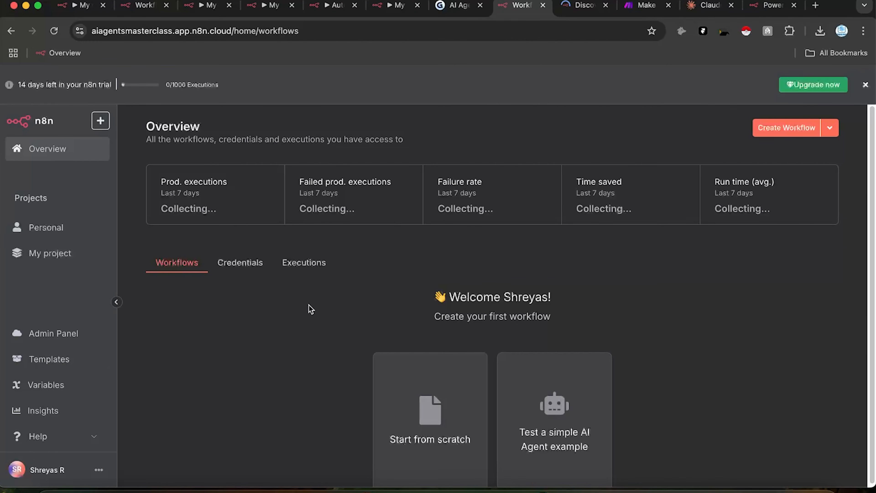
pyautogui.click(583, 6)
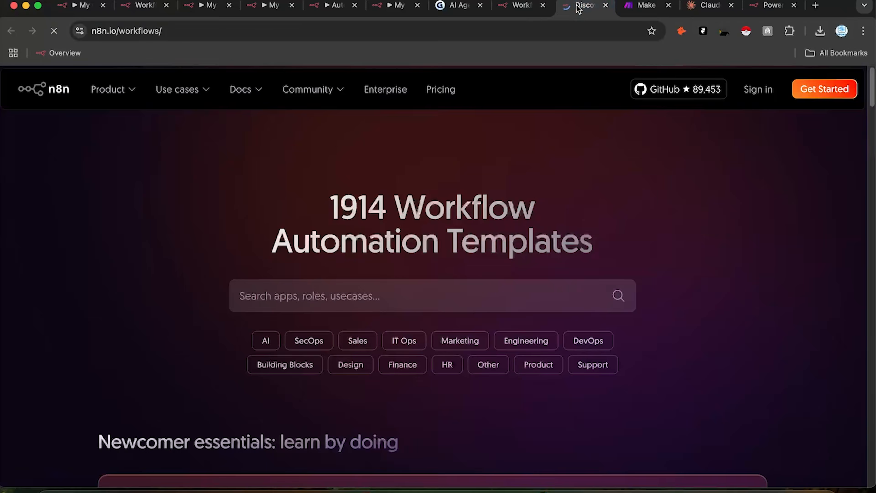
pyautogui.scroll(3, 450, 193)
pyautogui.moveTo(328, 207); pyautogui.dragTo(461, 199)
pyautogui.click(588, 201)
pyautogui.scroll(-15, 454, 440)
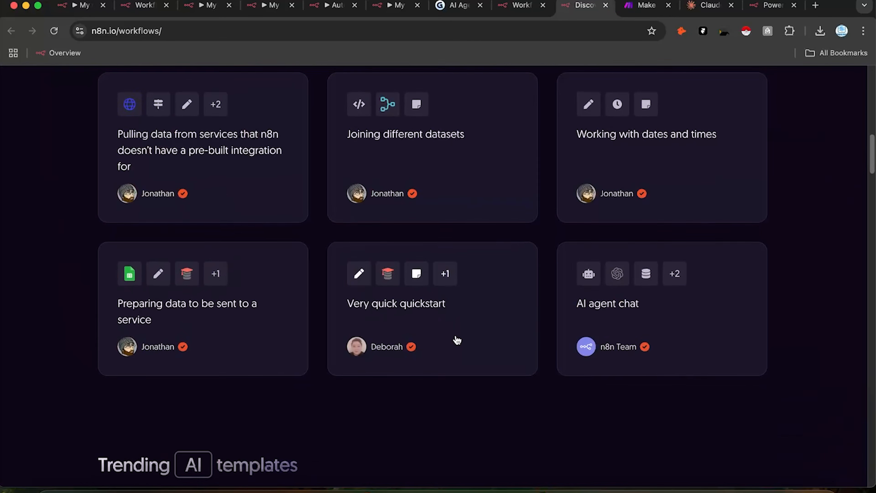
pyautogui.scroll(6, 453, 339)
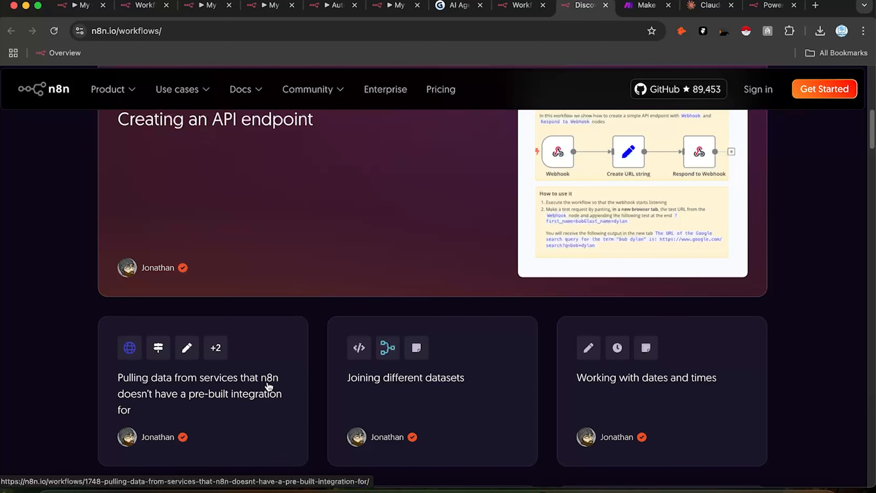
pyautogui.scroll(-15, 239, 342)
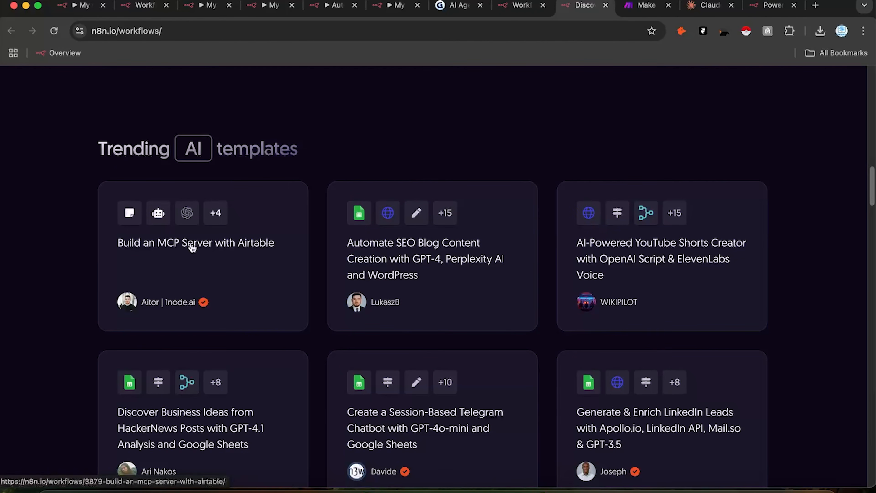
pyautogui.scroll(-2, 660, 238)
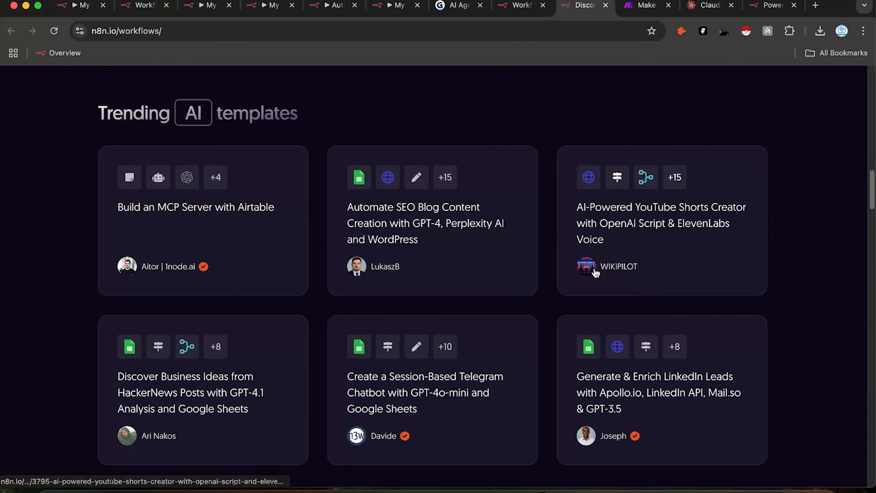
pyautogui.scroll(-3, 596, 273)
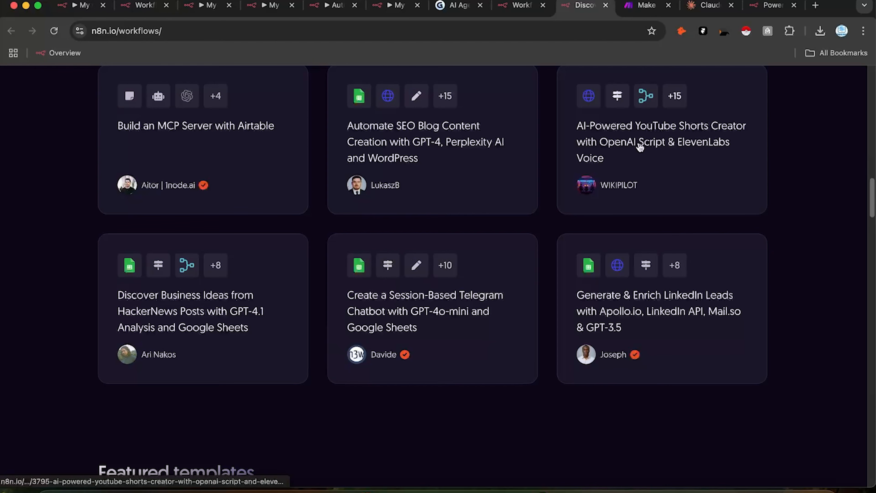
pyautogui.scroll(1, 570, 144)
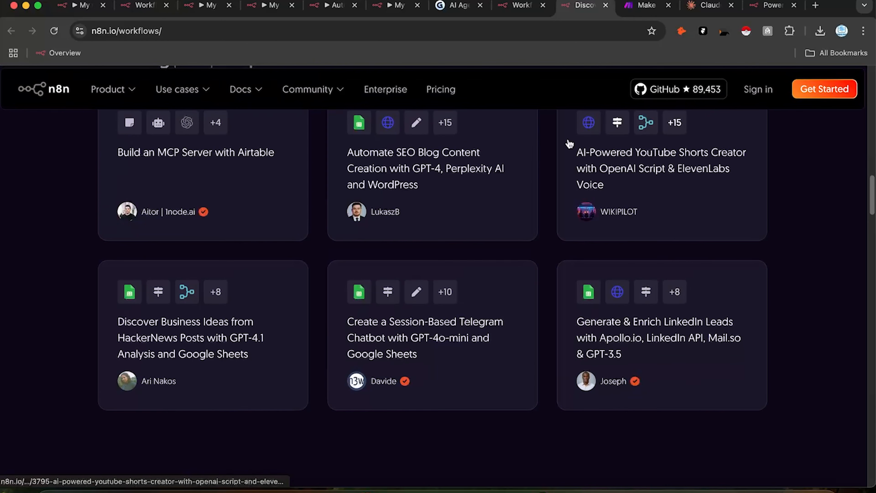
pyautogui.scroll(1, 644, 220)
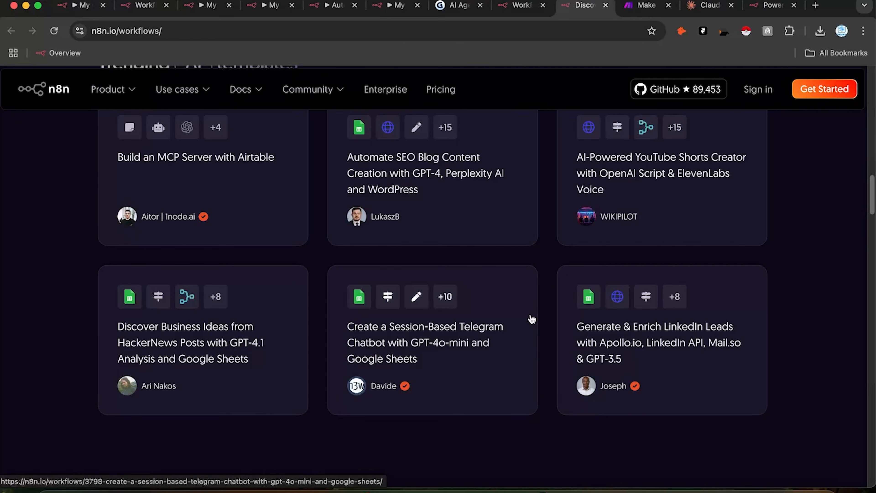
pyautogui.scroll(-5, 562, 328)
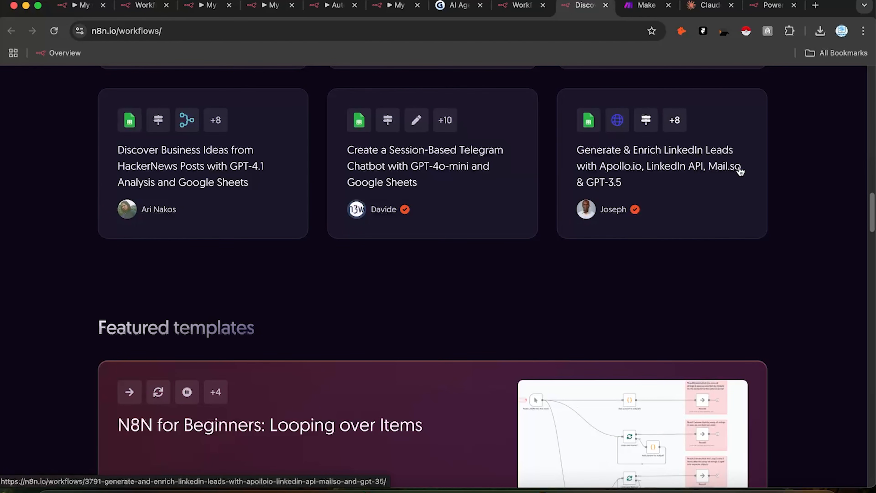
pyautogui.scroll(-7, 336, 338)
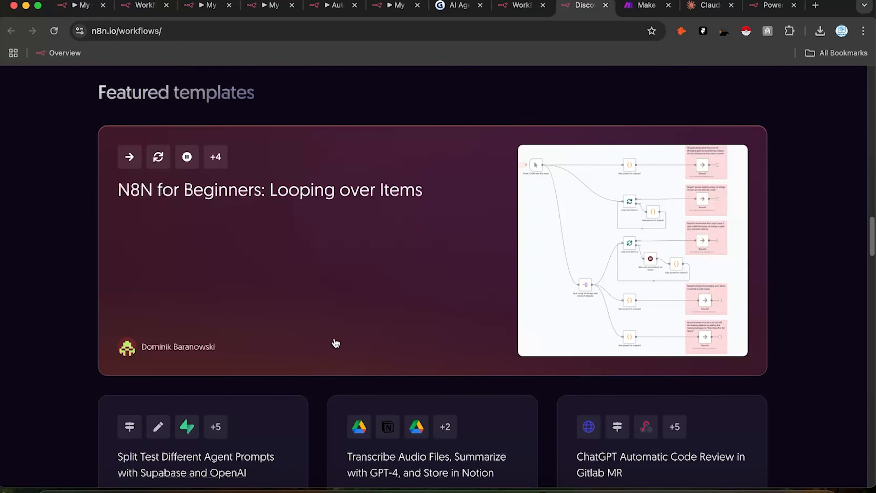
pyautogui.scroll(-3, 335, 342)
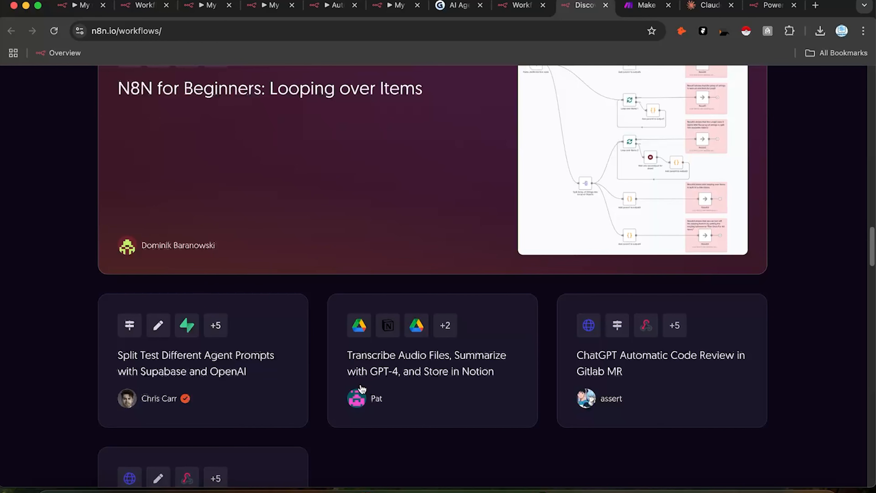
pyautogui.scroll(-3, 696, 329)
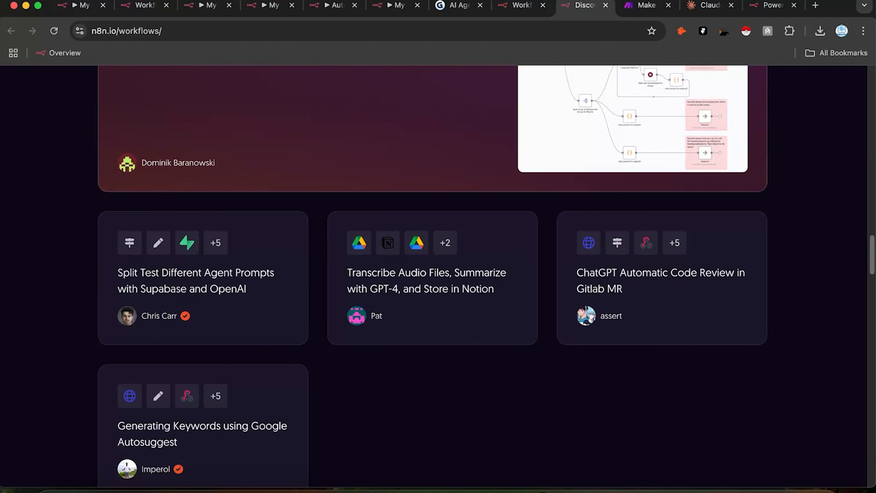
pyautogui.click(514, 6)
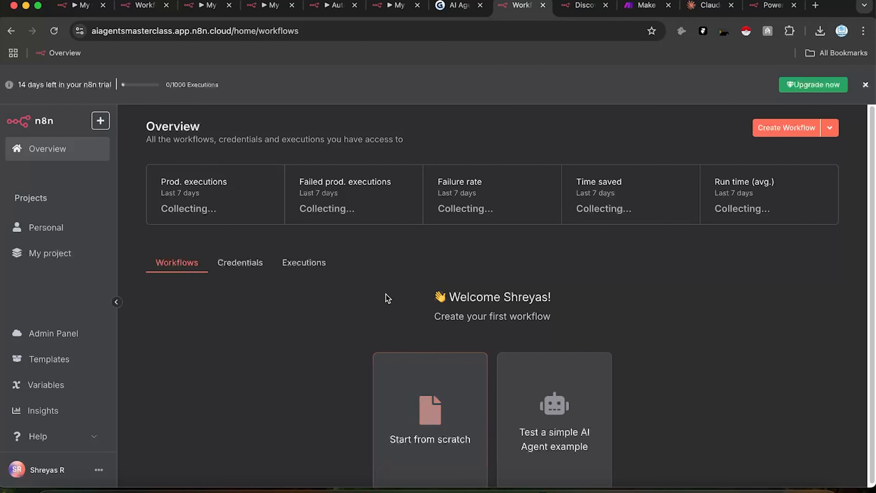
pyautogui.click(583, 5)
pyautogui.scroll(-15, 492, 211)
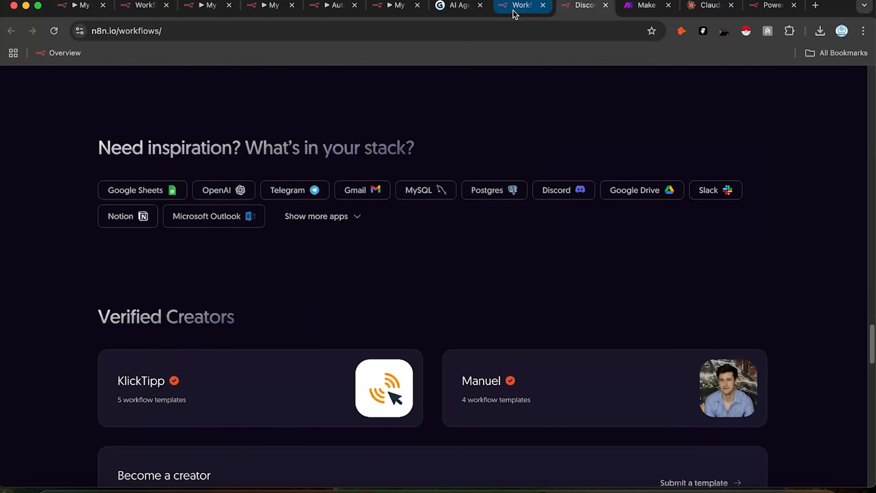
pyautogui.click(514, 14)
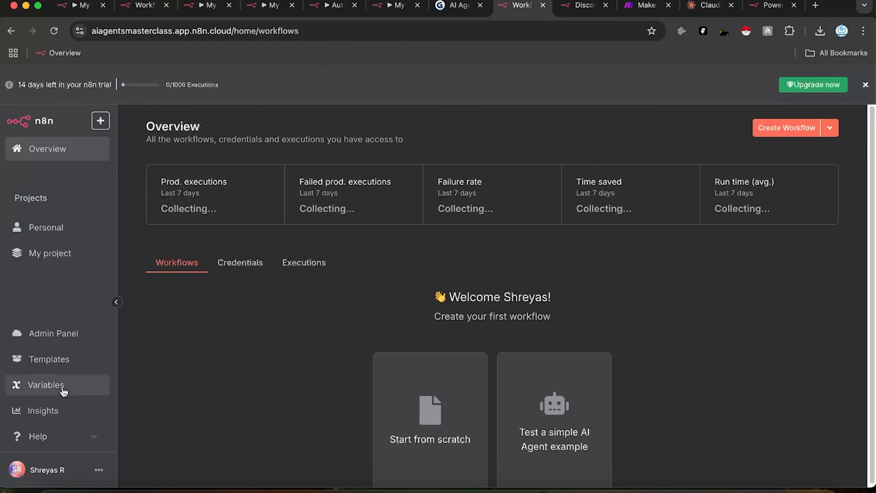
# Step: On the Variables page, add a new variable with key API and a sample key value
pyautogui.click(38, 385)
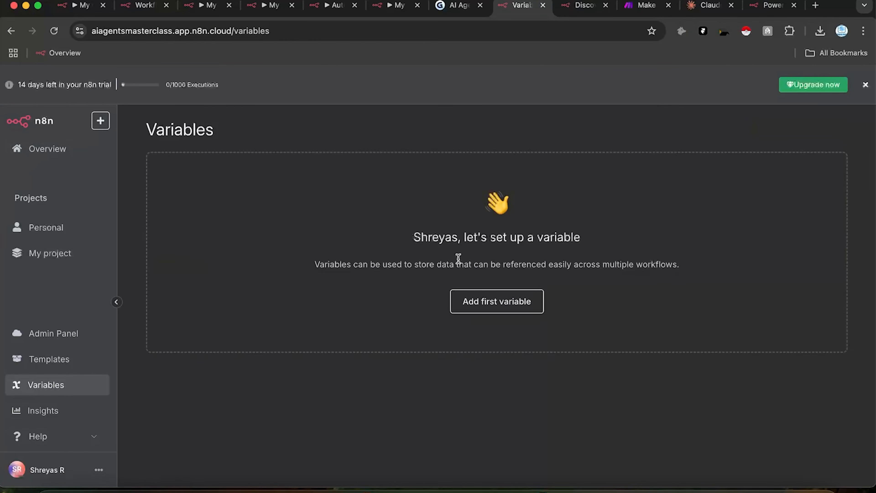
pyautogui.click(471, 307)
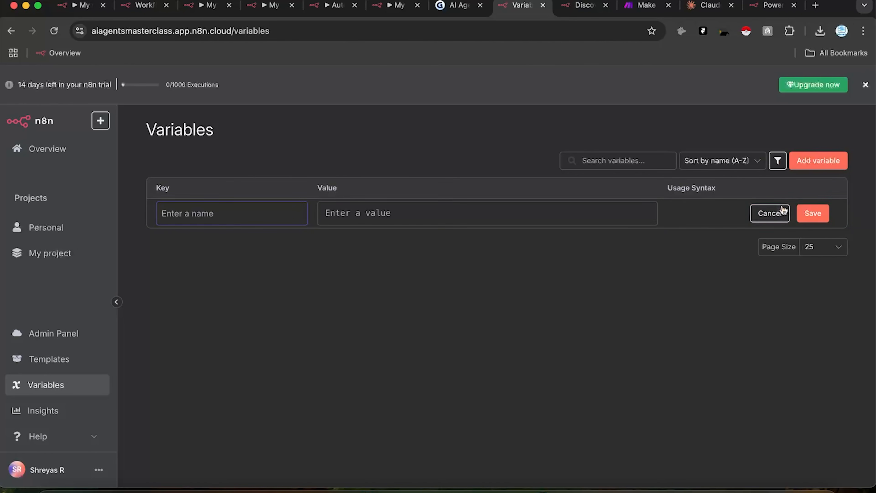
pyautogui.click(780, 214)
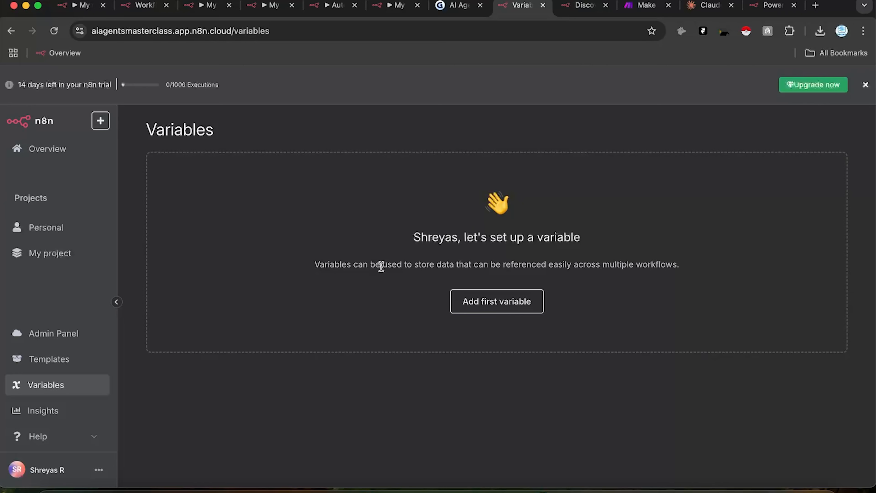
pyautogui.click(477, 310)
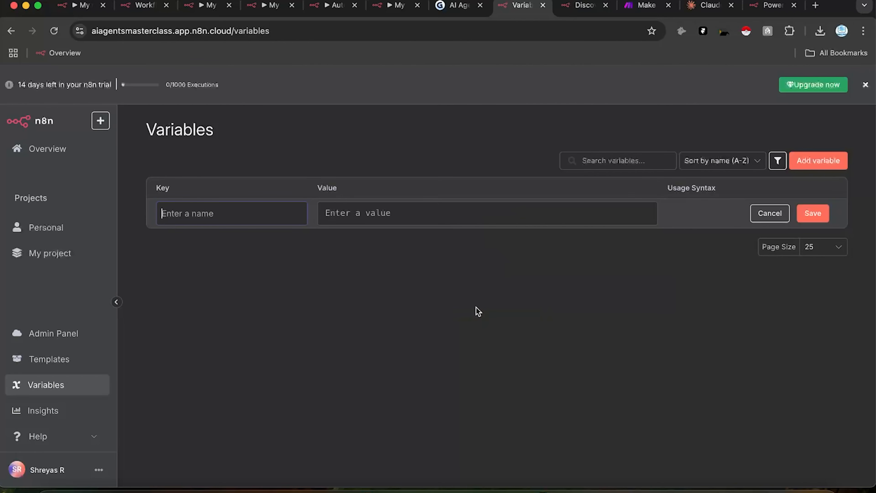
pyautogui.write('API Key')
pyautogui.press('Tab')
pyautogui.write('dassdasc3efdwfq2ew')
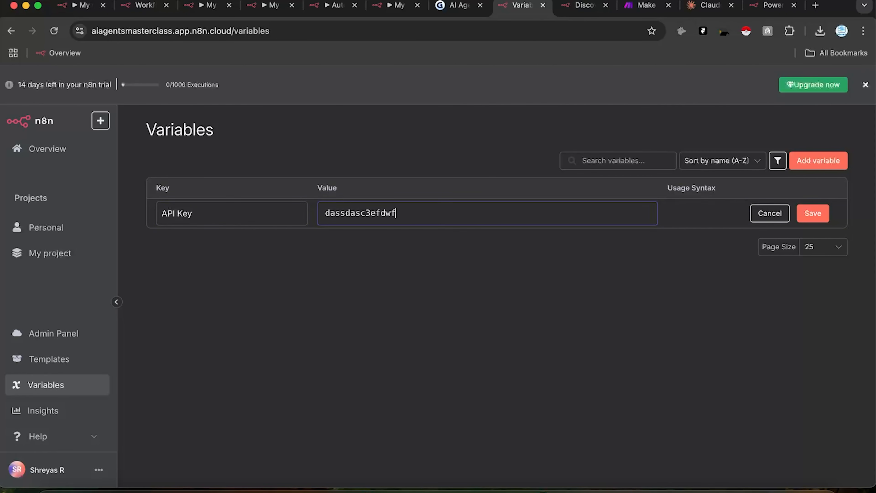
# Step: Correct the key to API_Key, save the variable, and open the Insights page
pyautogui.click(819, 214)
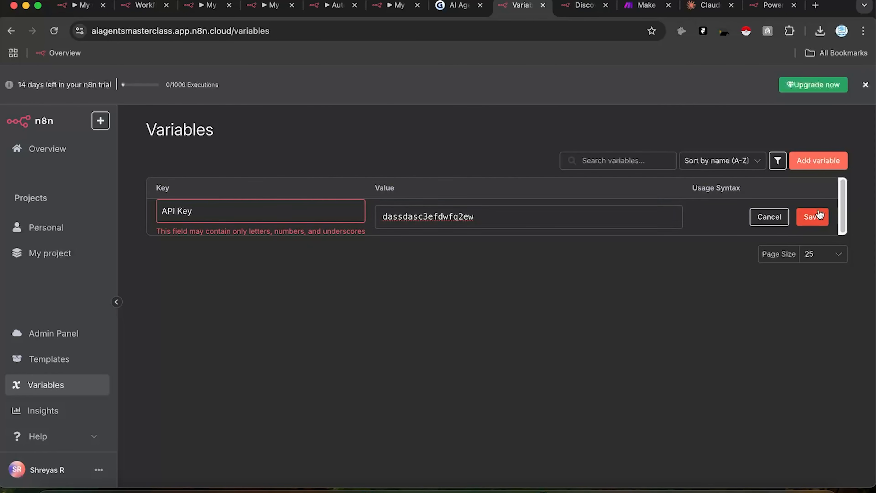
pyautogui.click(175, 210)
pyautogui.press('BackSpace')
pyautogui.write('_')
pyautogui.click(813, 214)
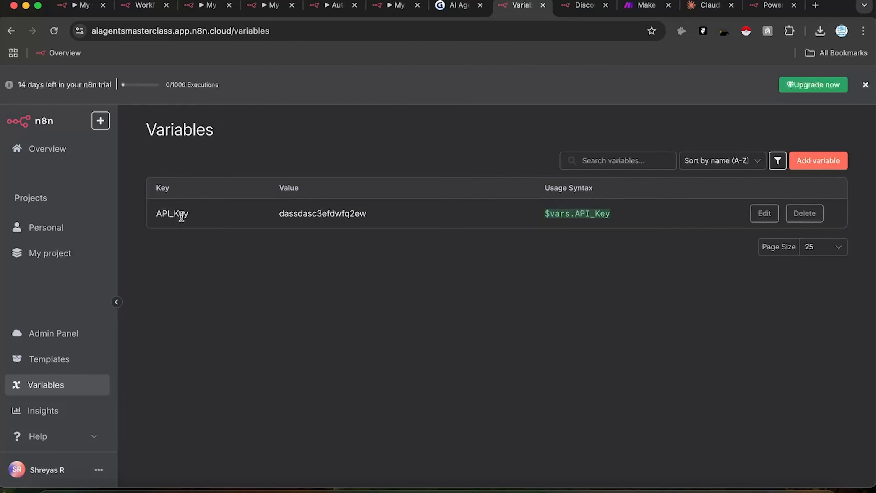
pyautogui.click(71, 416)
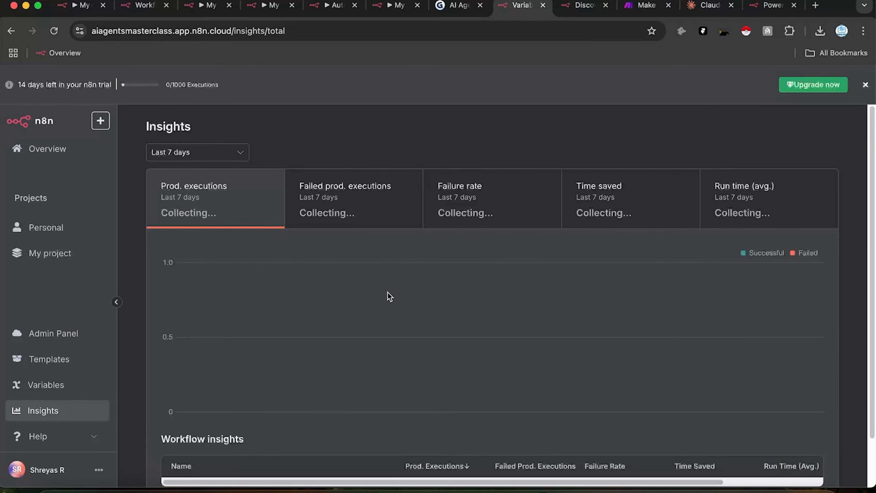
# Step: Show the Failed production executions chart in Insights and expand the sidebar Help links
pyautogui.scroll(-3, 456, 322)
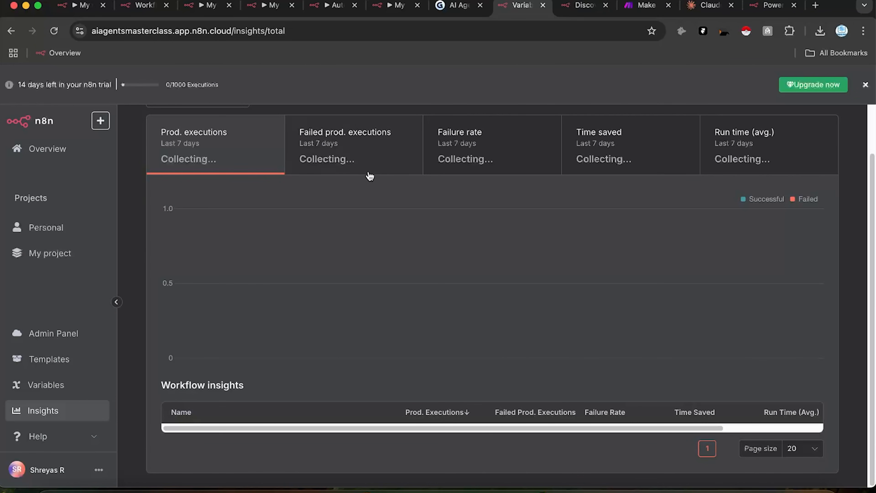
pyautogui.click(386, 154)
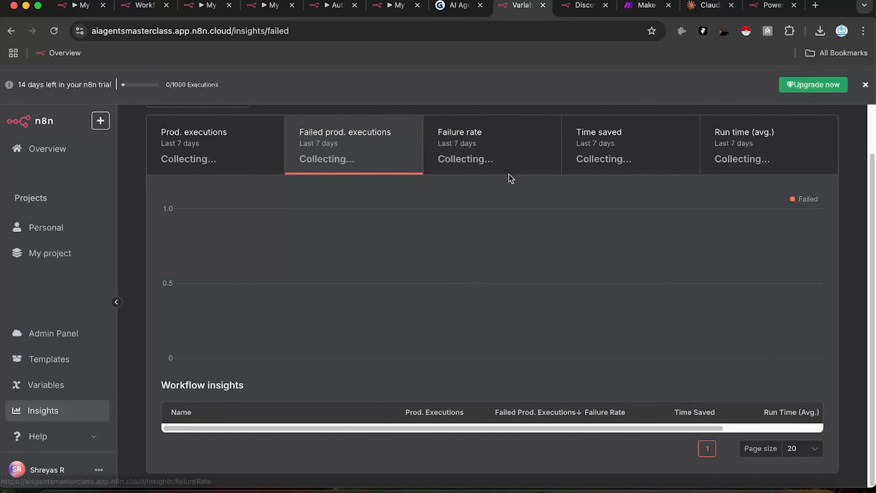
pyautogui.click(64, 435)
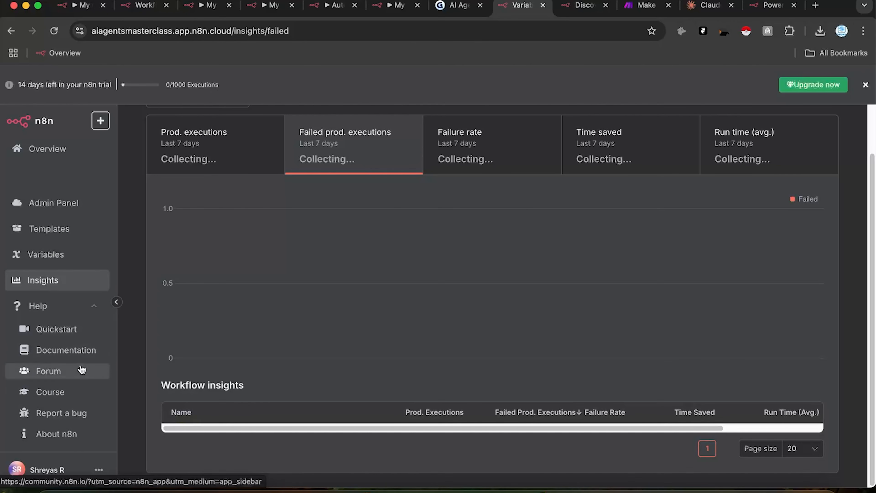
# Step: Open Help > Documentation in a new tab, accept the docs cookies, and return to Insights
pyautogui.click(84, 351)
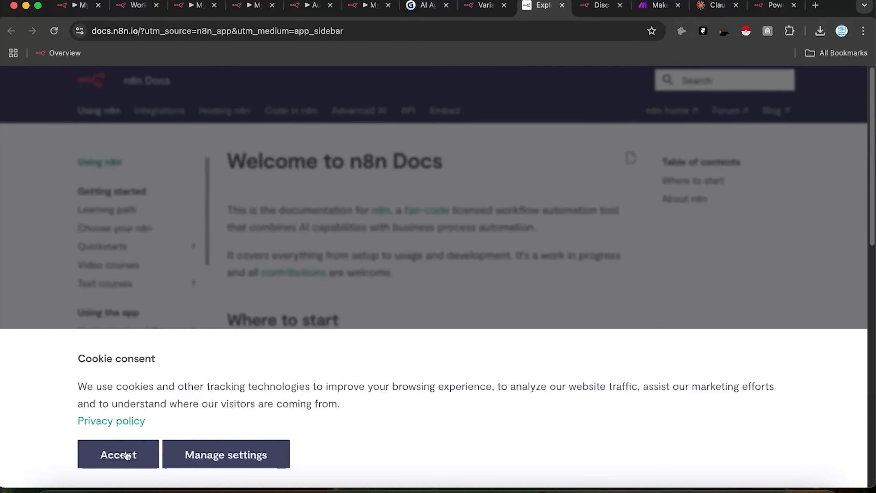
pyautogui.click(118, 454)
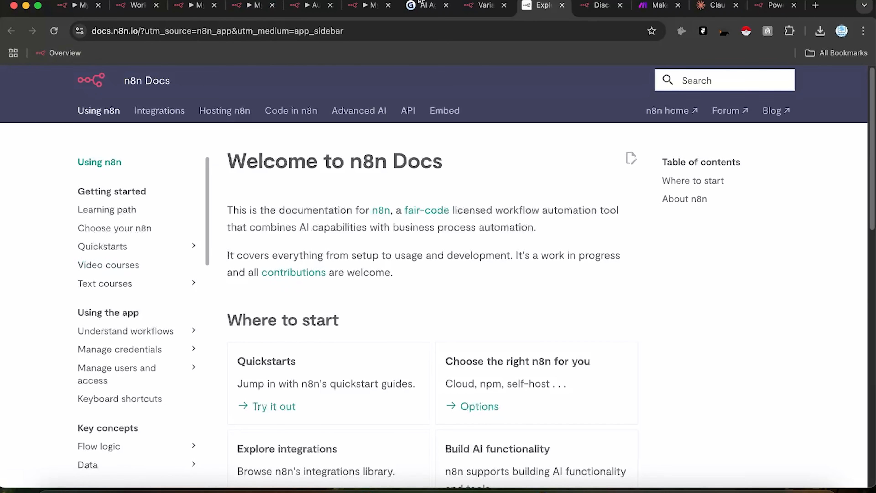
pyautogui.click(483, 5)
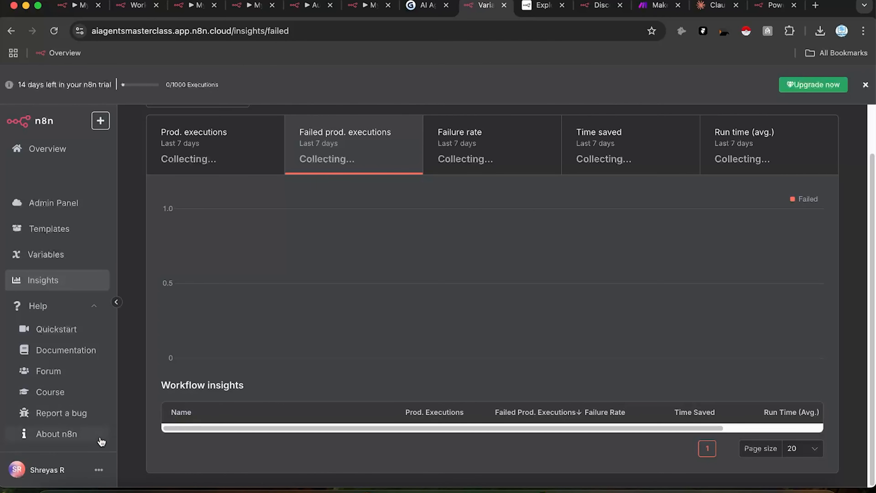
# Step: Check the account menu, then view the Users, External Secrets and SSO settings pages
pyautogui.click(100, 470)
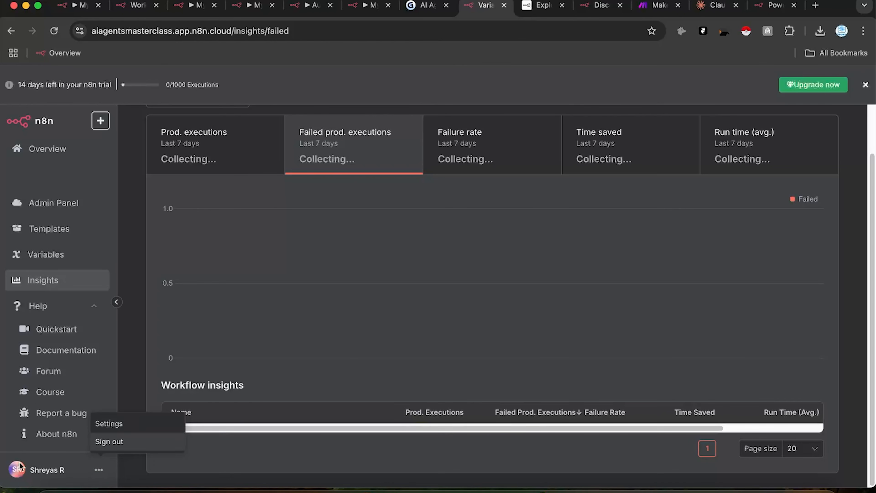
pyautogui.click(56, 460)
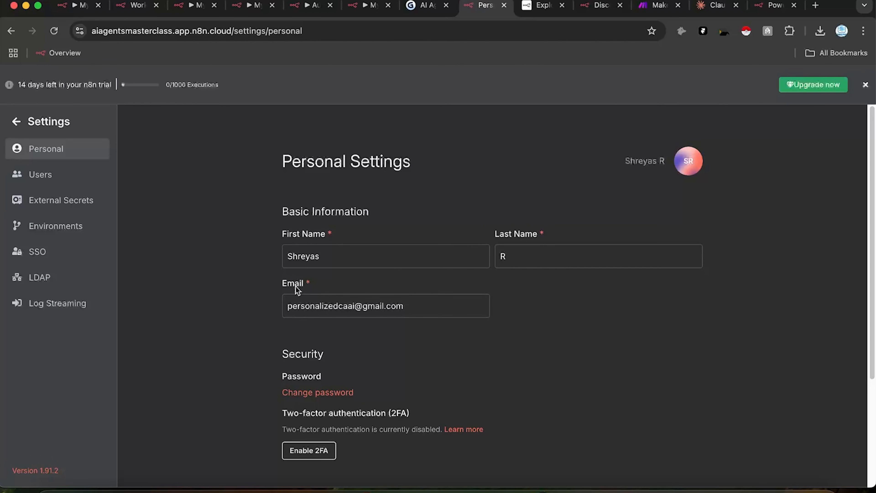
pyautogui.scroll(-5, 472, 433)
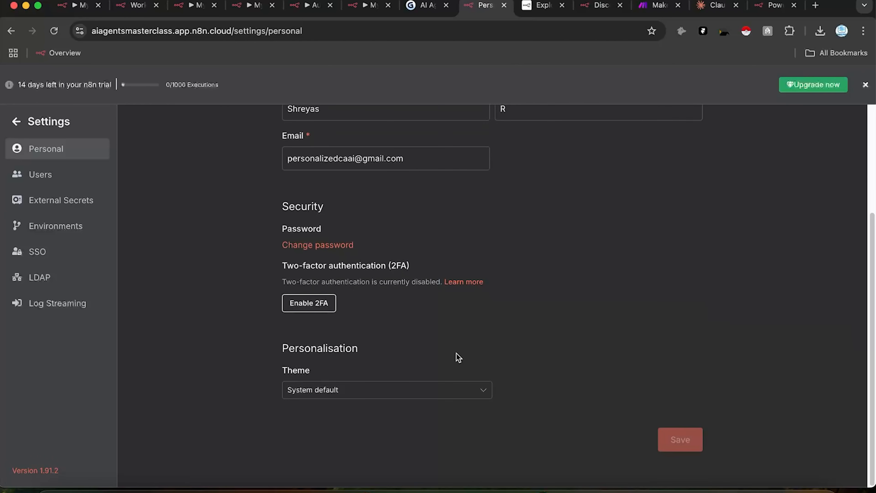
pyautogui.click(40, 174)
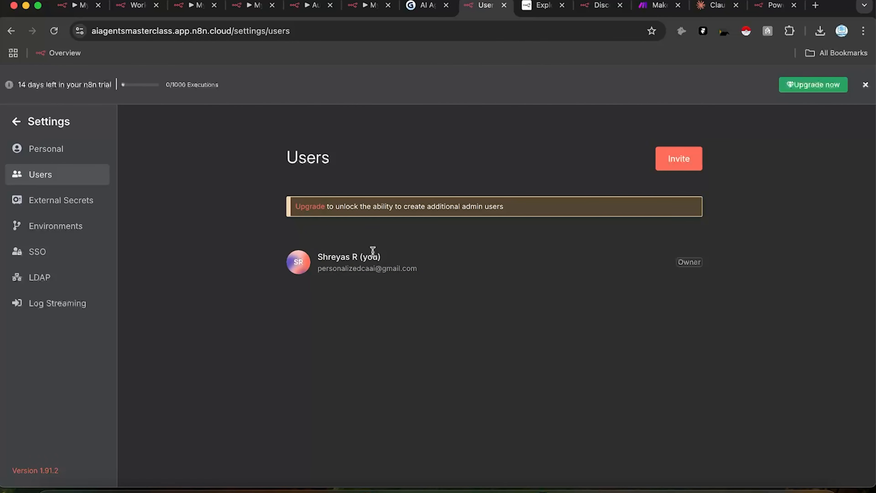
pyautogui.click(50, 205)
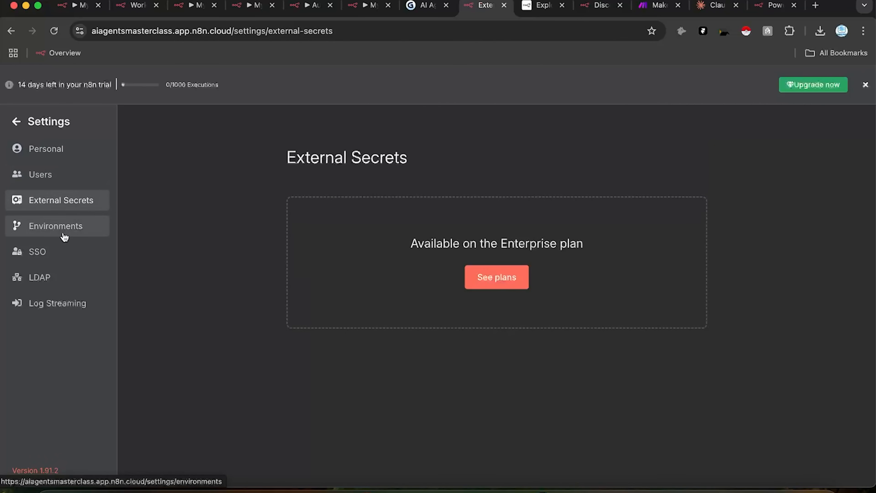
pyautogui.click(65, 259)
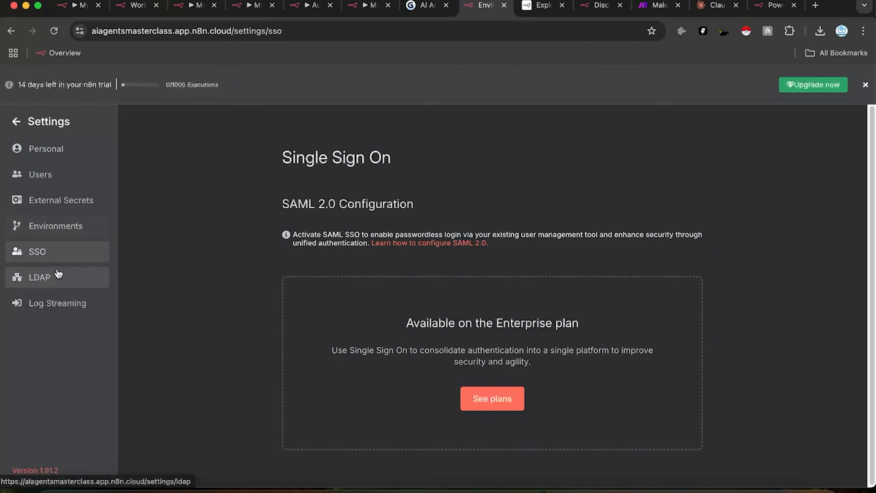
# Step: Revisit External Secrets and SSO, view the Enterprise-only LDAP and Log Streaming pages, then exit Settings
pyautogui.click(84, 200)
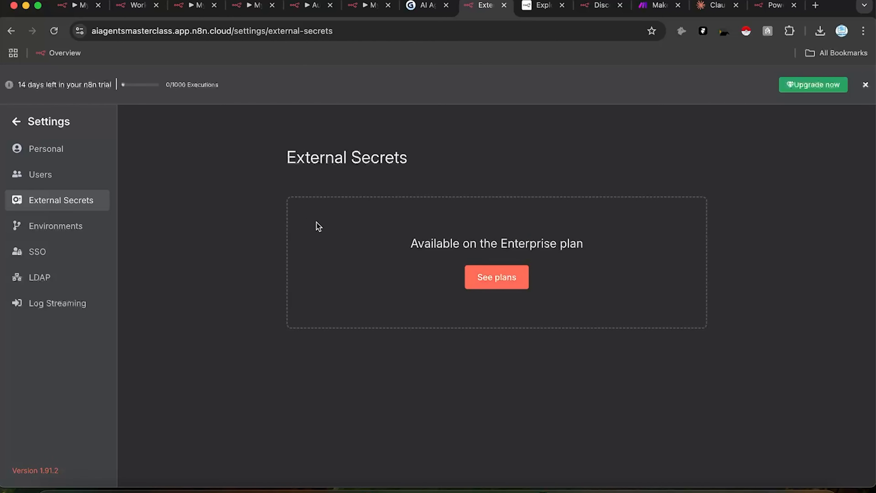
pyautogui.click(70, 259)
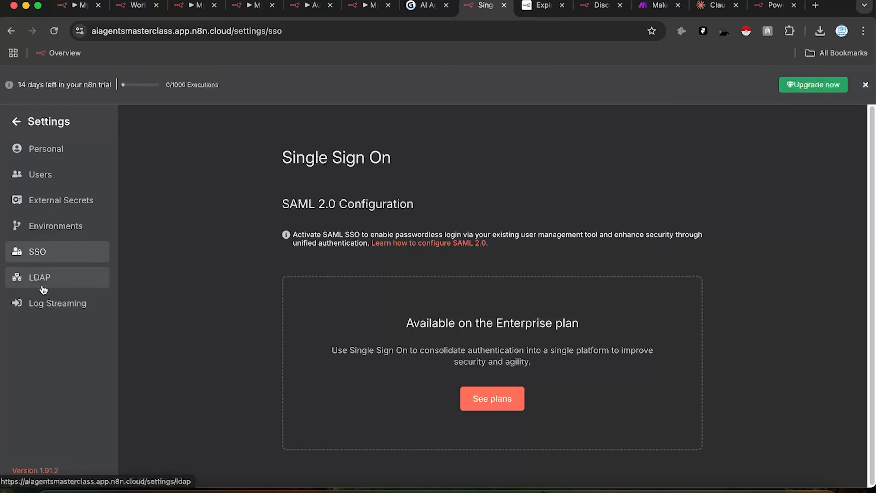
pyautogui.click(54, 285)
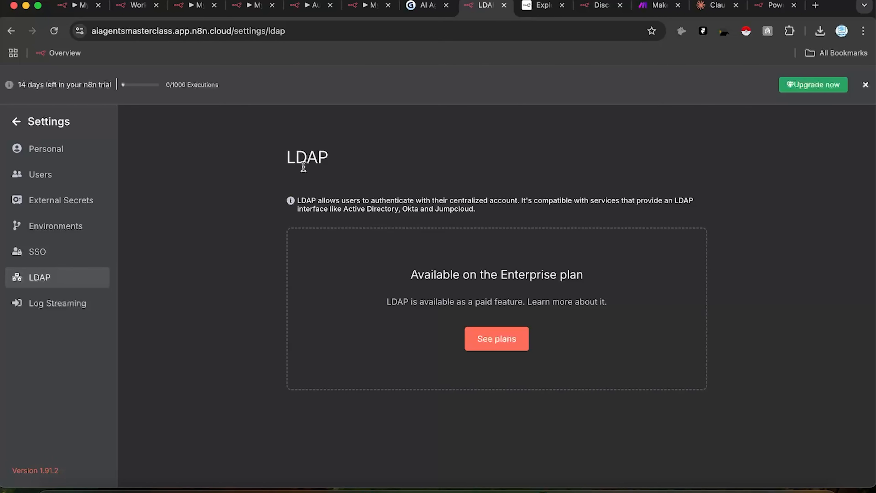
pyautogui.click(75, 311)
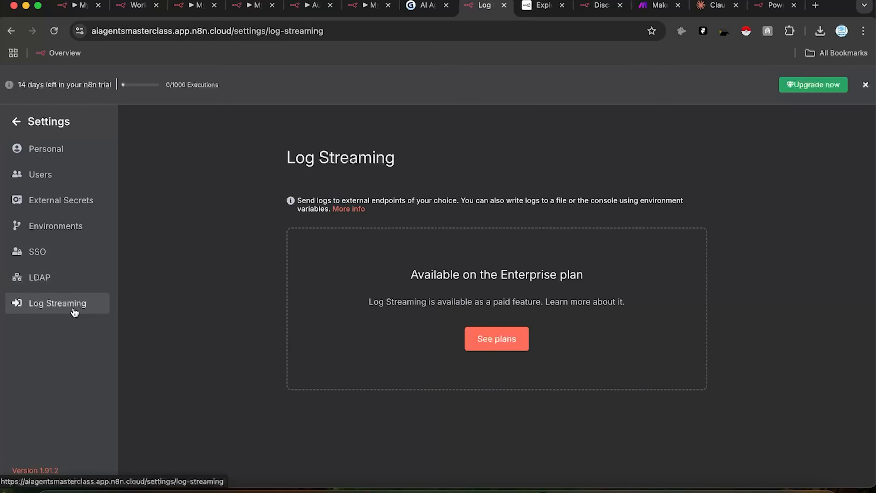
pyautogui.click(92, 276)
pyautogui.click(78, 307)
pyautogui.click(24, 131)
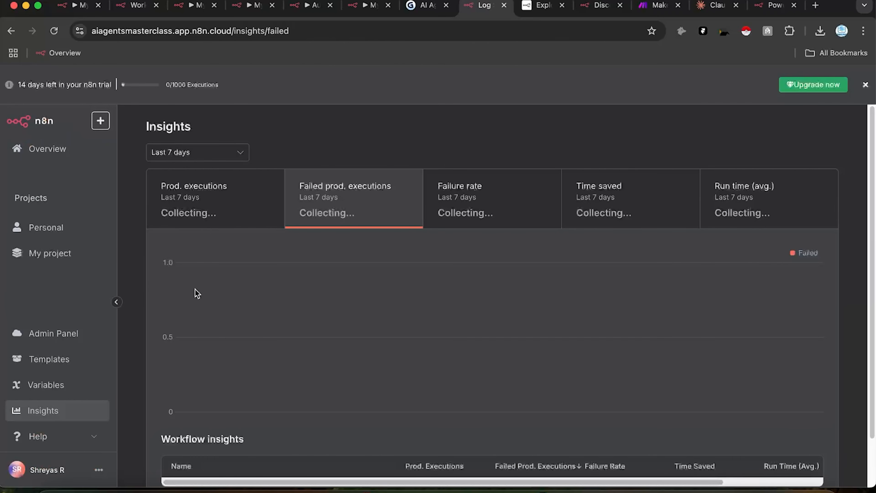
# Step: From Overview, start a new blank workflow from scratch
pyautogui.click(70, 156)
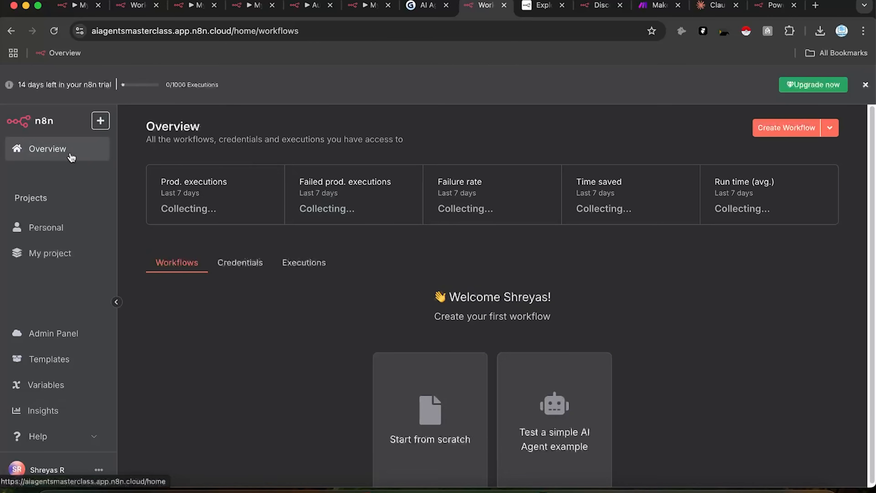
pyautogui.click(429, 411)
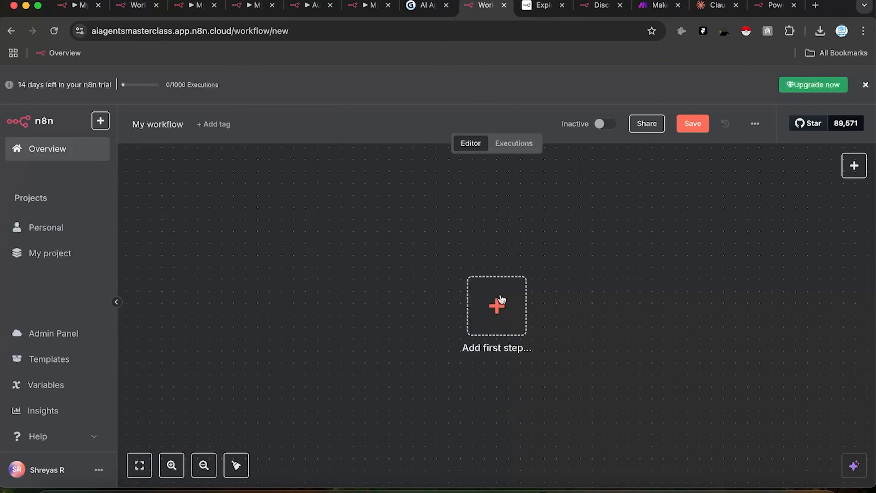
pyautogui.moveTo(603, 265); pyautogui.dragTo(550, 272)
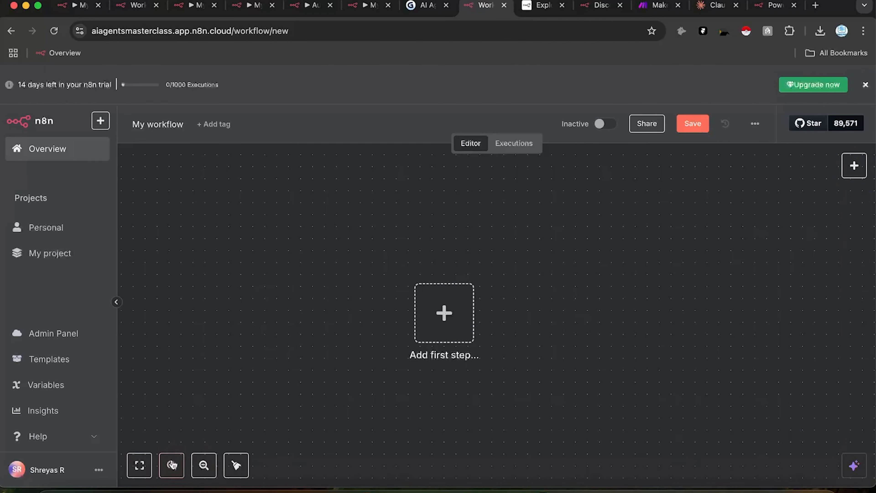
# Step: Try the canvas zoom in, zoom out, reset and fit-to-view controls, then bring up the trigger choices
pyautogui.click(171, 466)
pyautogui.click(171, 467)
pyautogui.click(172, 467)
pyautogui.click(172, 469)
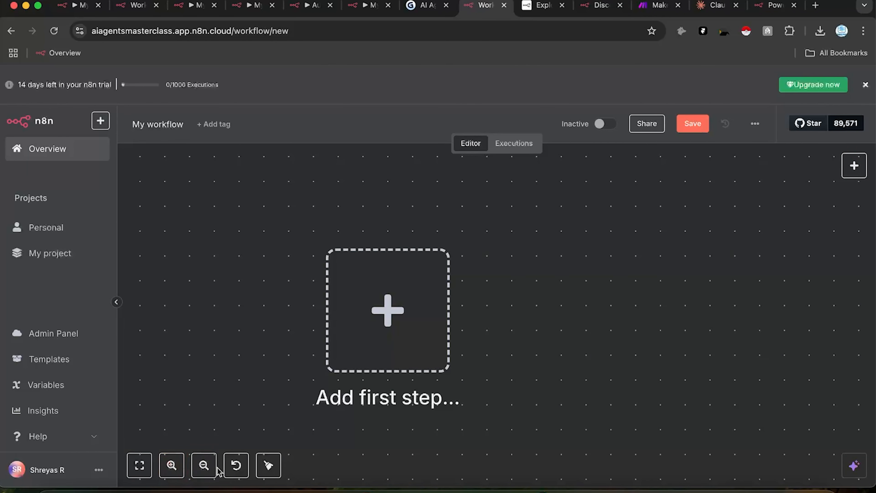
pyautogui.click(209, 476)
pyautogui.click(209, 475)
pyautogui.click(209, 475)
pyautogui.click(209, 476)
pyautogui.click(209, 476)
pyautogui.click(209, 475)
pyautogui.click(209, 475)
pyautogui.click(208, 476)
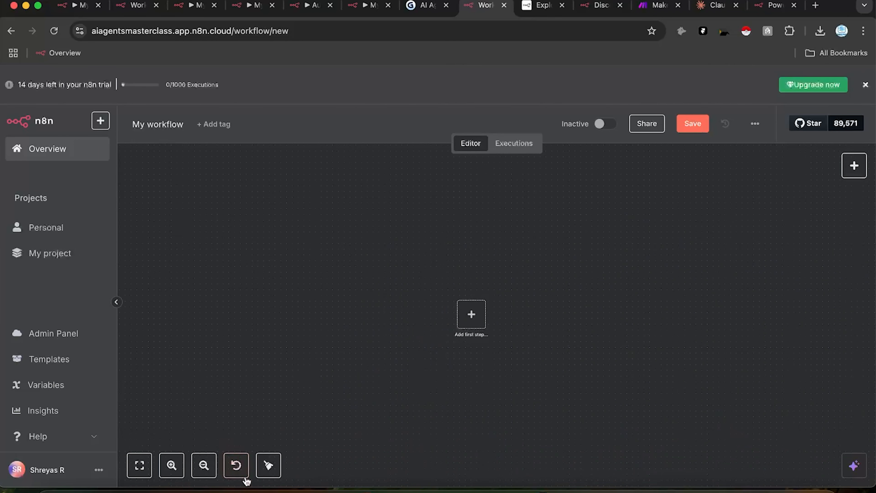
pyautogui.click(238, 475)
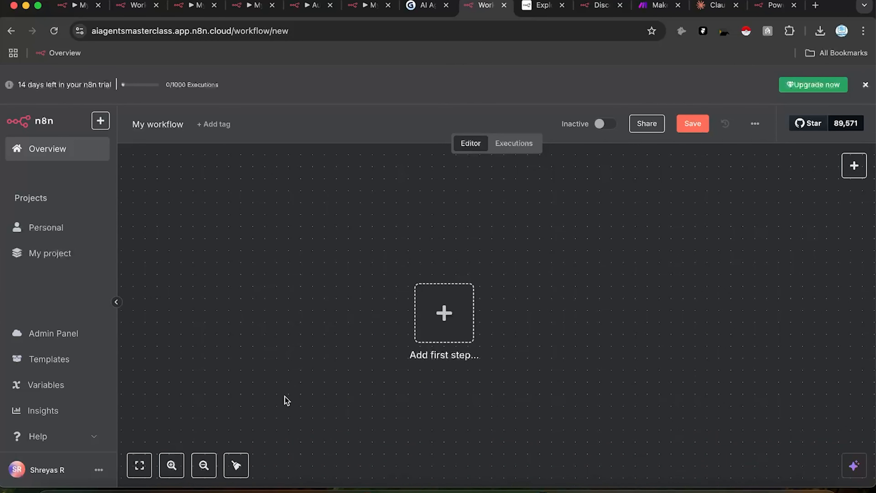
pyautogui.click(139, 471)
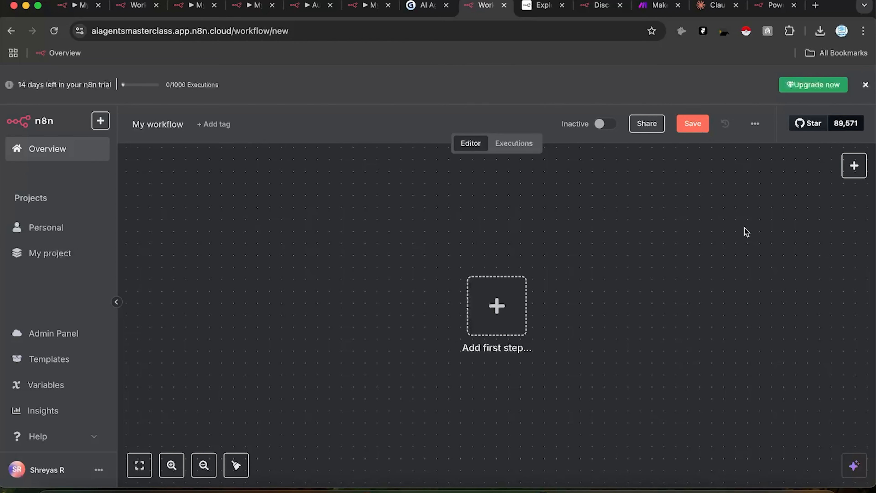
pyautogui.click(854, 166)
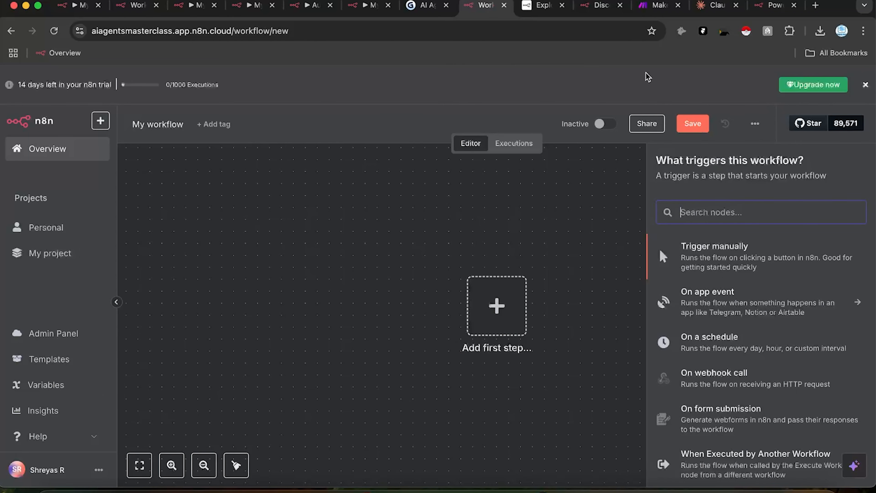
# Step: Rename the new workflow to 'My First n8n Flow', save it, and bring up the trigger list
pyautogui.click(204, 464)
pyautogui.moveTo(489, 304); pyautogui.dragTo(339, 369)
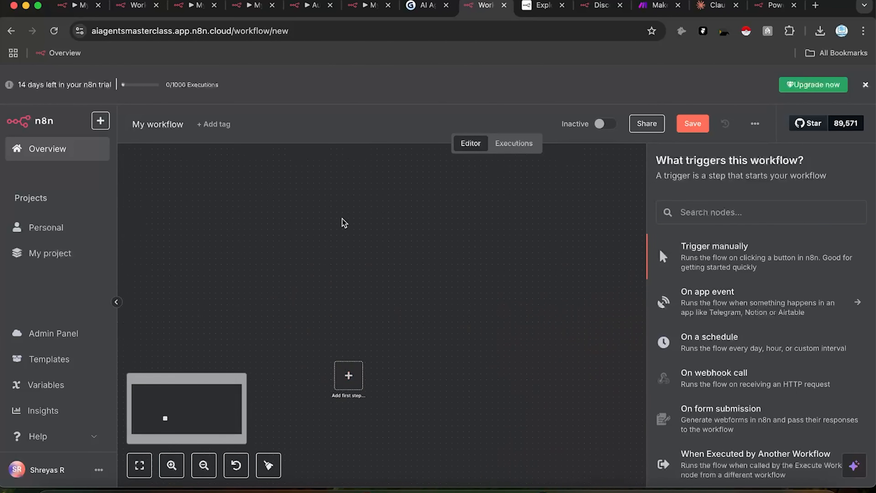
pyautogui.moveTo(496, 350); pyautogui.dragTo(510, 319)
pyautogui.click(592, 287)
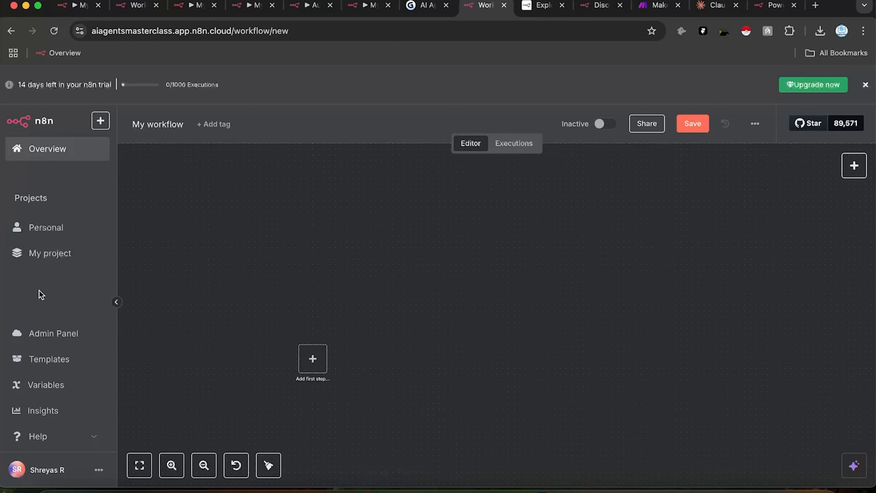
pyautogui.click(175, 126)
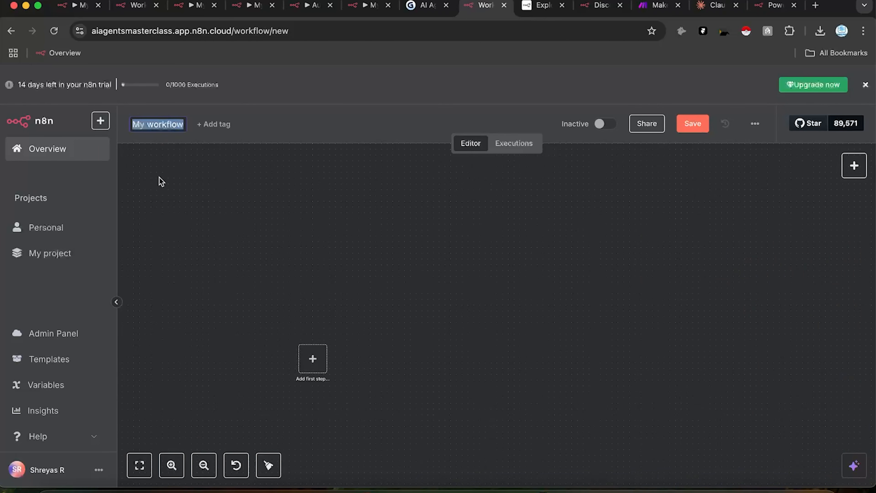
pyautogui.write('My Firs')
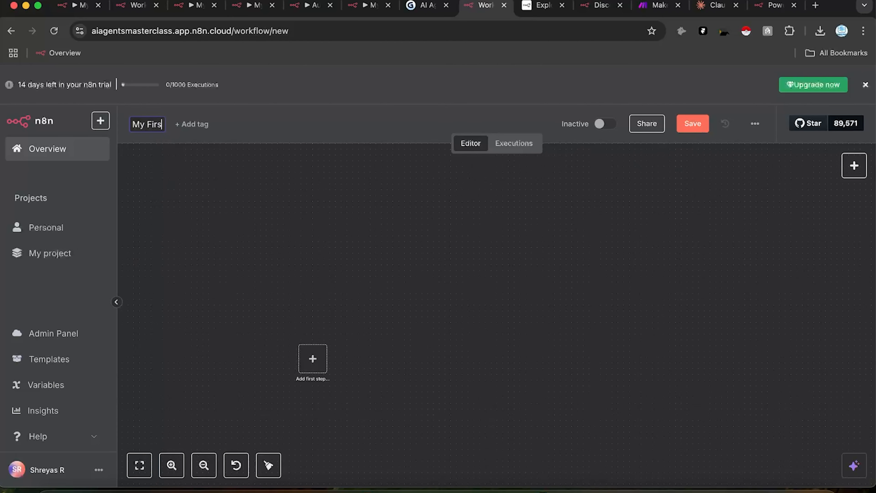
pyautogui.write('t n8n Flow')
pyautogui.press('Return')
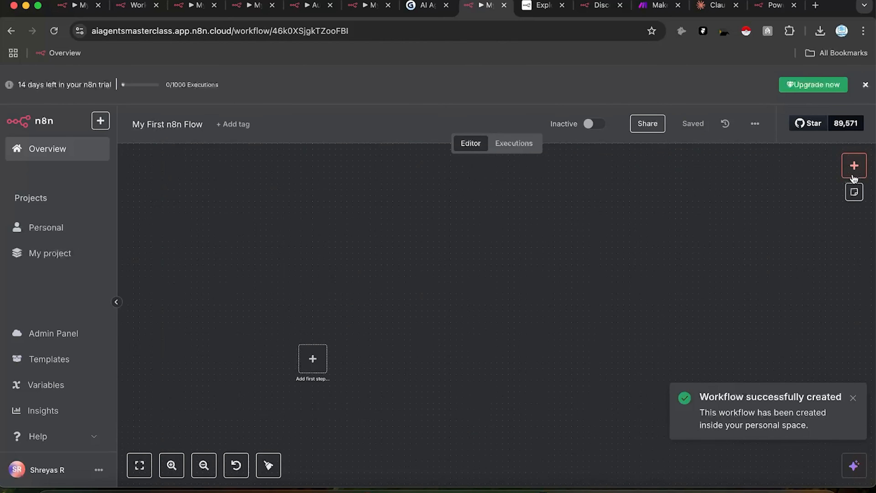
pyautogui.click(853, 165)
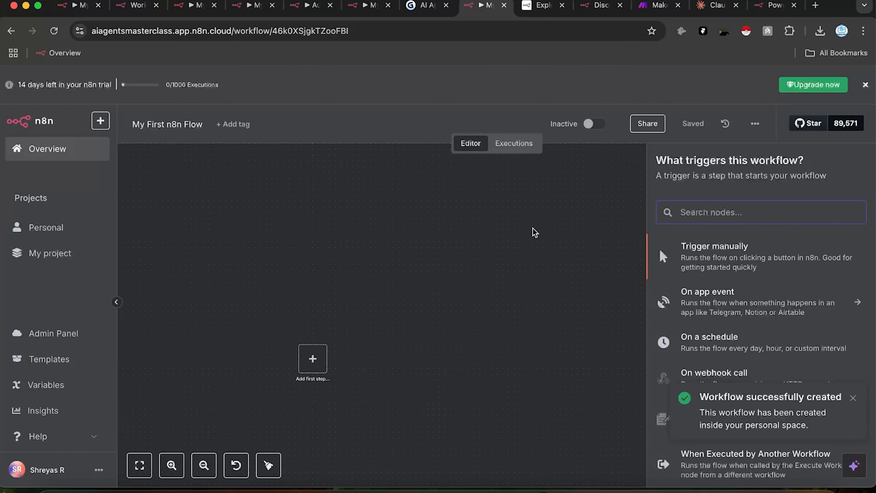
pyautogui.click(552, 223)
pyautogui.click(850, 167)
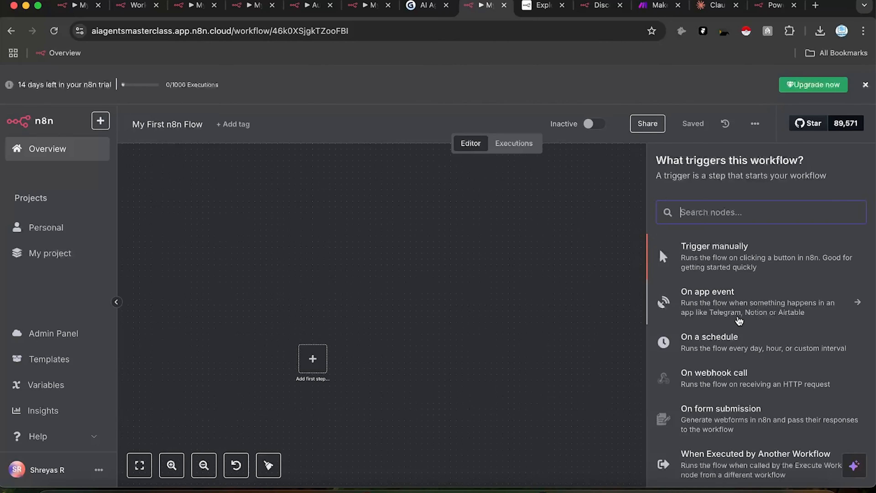
pyautogui.scroll(-2, 719, 325)
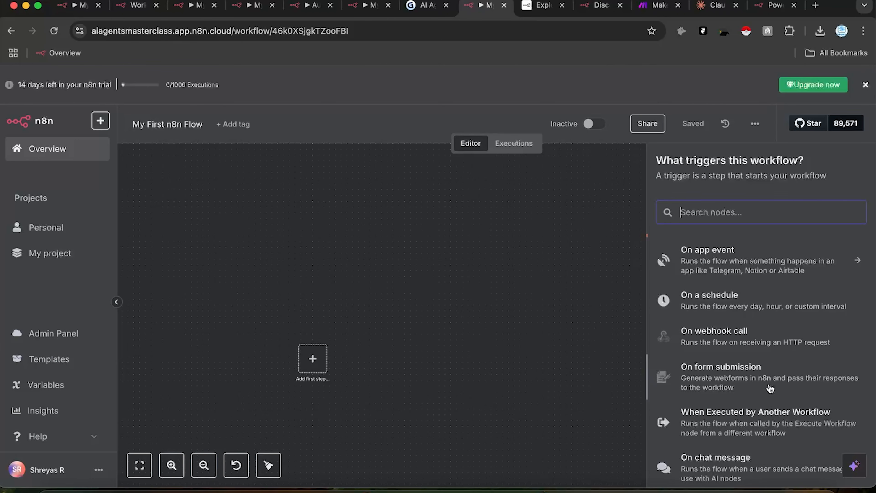
pyautogui.moveTo(386, 276); pyautogui.dragTo(335, 253)
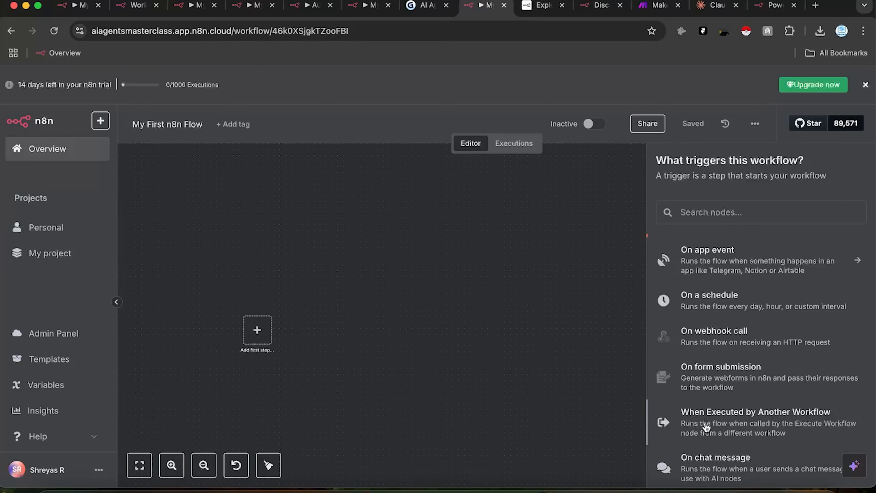
pyautogui.scroll(-1, 704, 428)
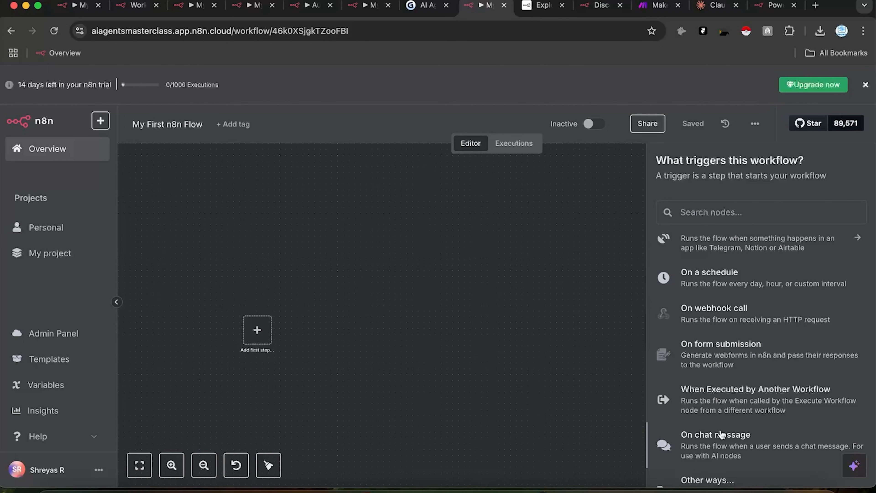
pyautogui.scroll(-1, 721, 434)
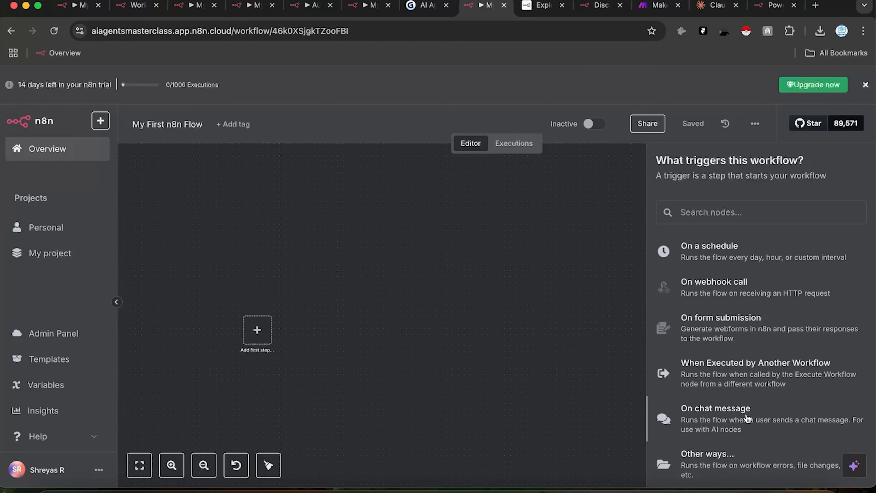
pyautogui.scroll(-1, 649, 414)
pyautogui.scroll(5, 711, 350)
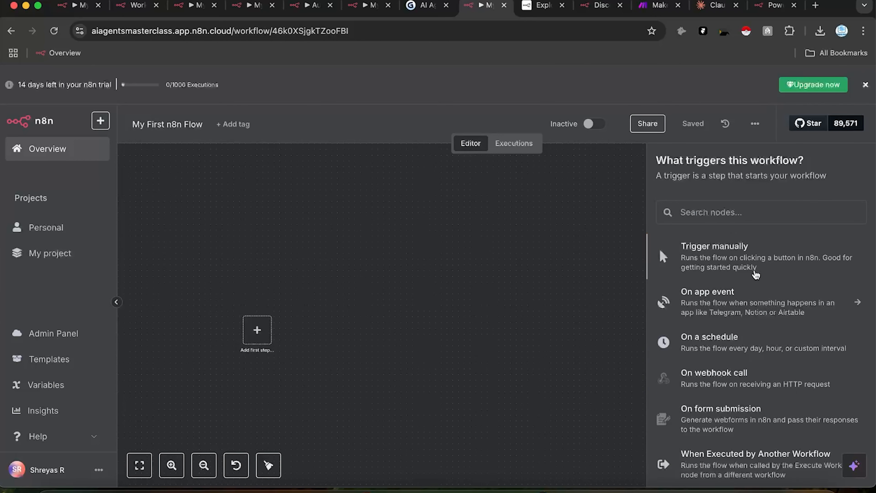
# Step: Place the manual trigger on the canvas, recentre the view on it, and show the node categories
pyautogui.moveTo(726, 263); pyautogui.dragTo(264, 332)
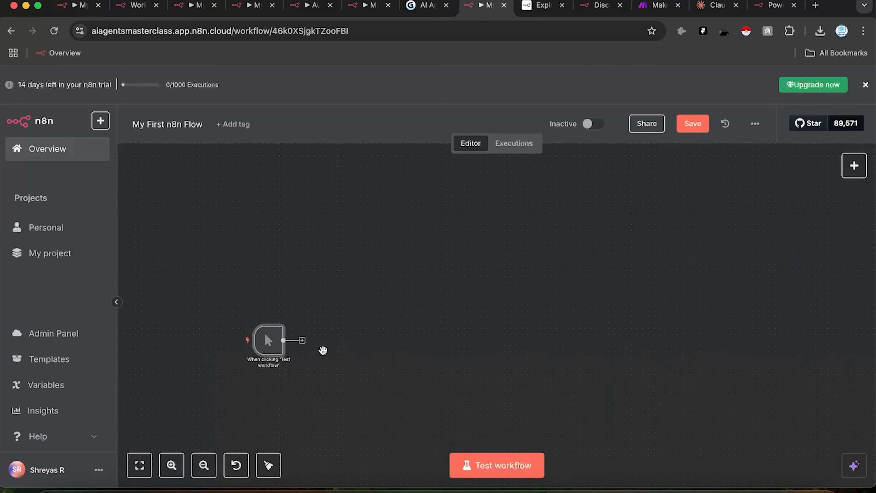
pyautogui.scroll(3, 320, 340)
pyautogui.moveTo(323, 310); pyautogui.dragTo(450, 309)
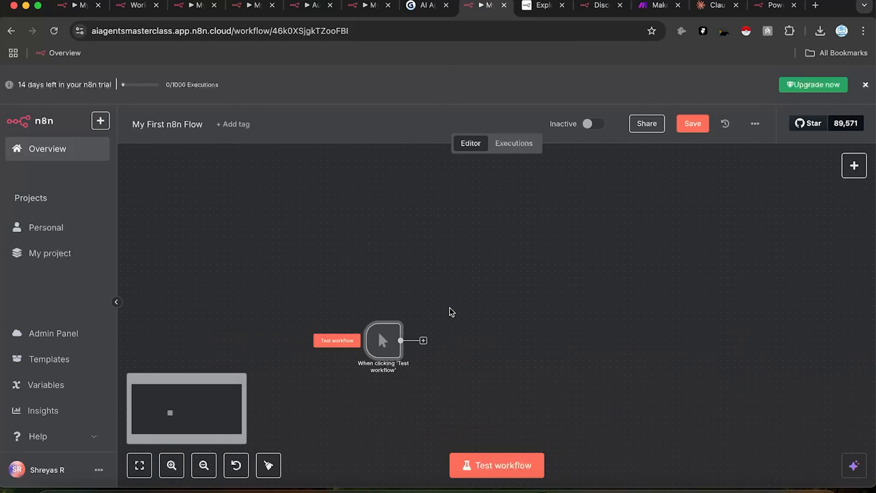
pyautogui.scroll(3, 420, 349)
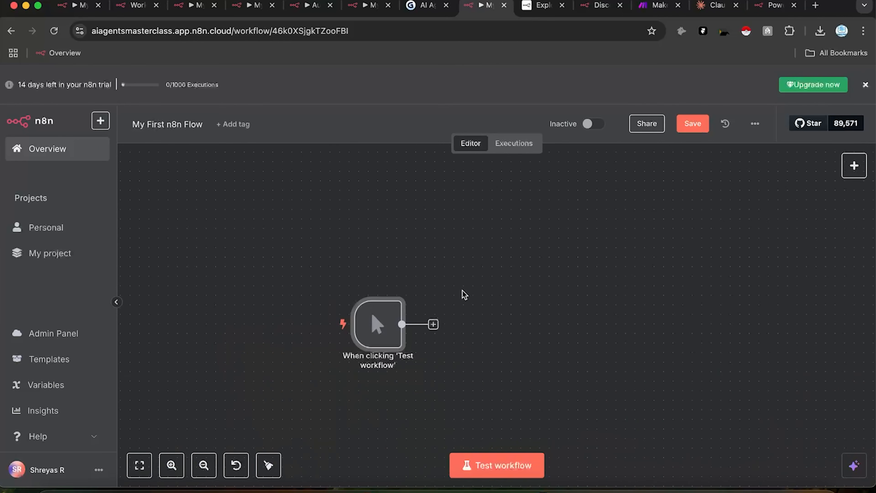
pyautogui.moveTo(470, 294); pyautogui.dragTo(462, 250)
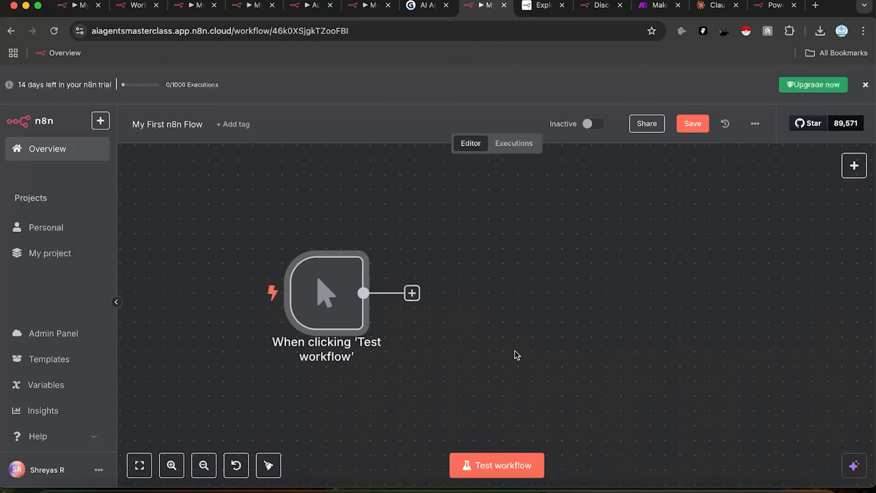
pyautogui.hscroll(3, 500, 360)
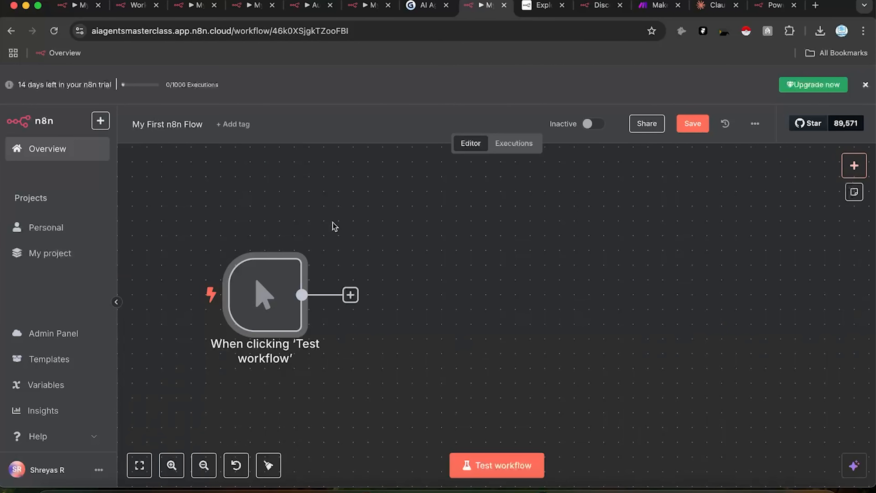
pyautogui.click(854, 165)
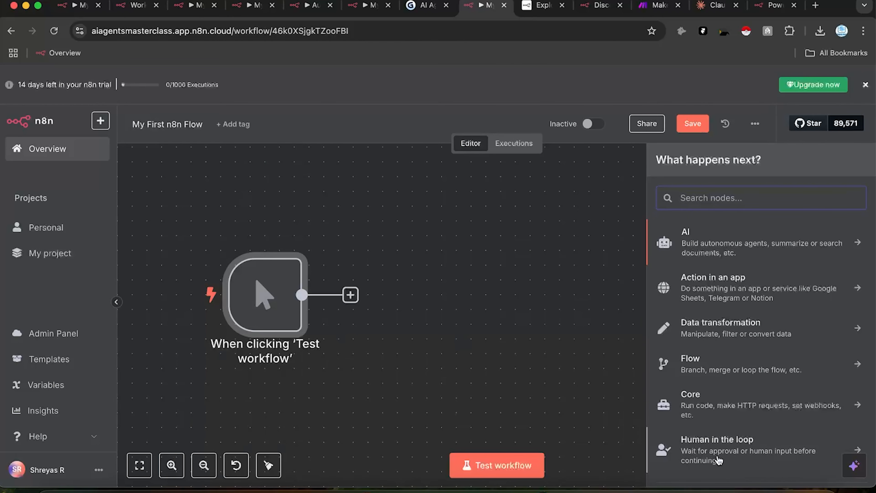
# Step: Add an On a schedule trigger to the canvas as an extra trigger
pyautogui.scroll(-3, 718, 462)
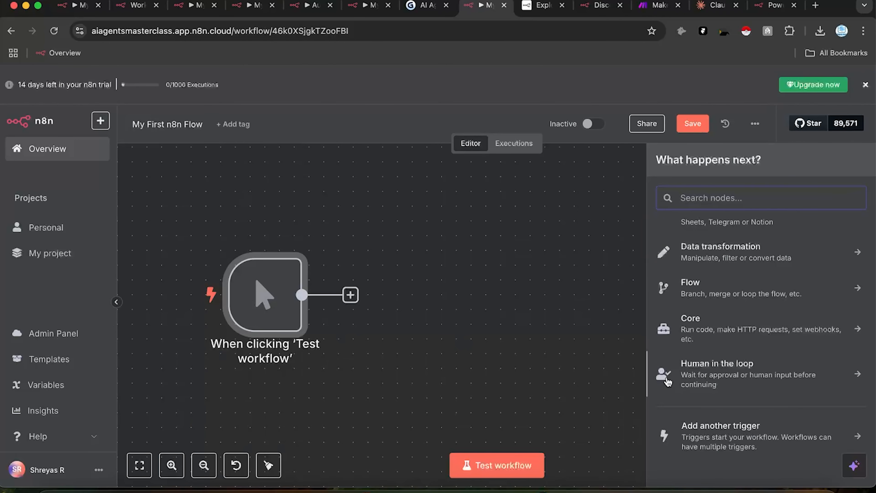
pyautogui.click(757, 434)
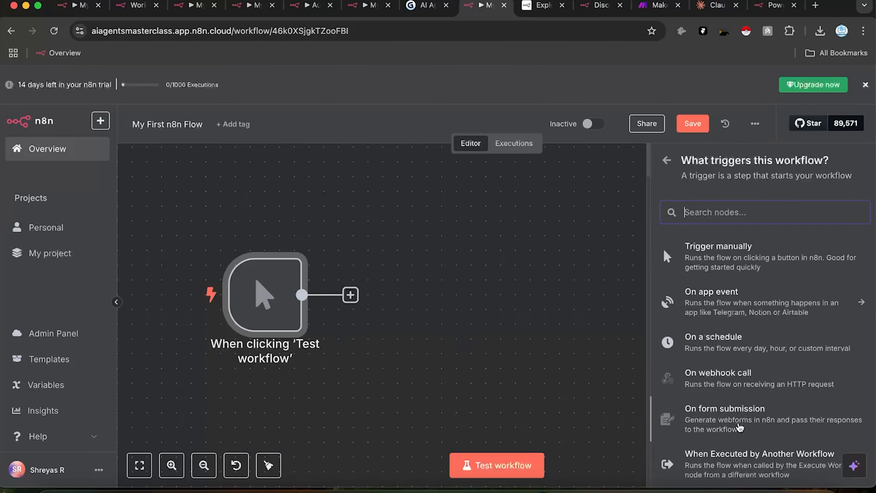
pyautogui.moveTo(712, 336); pyautogui.dragTo(234, 400)
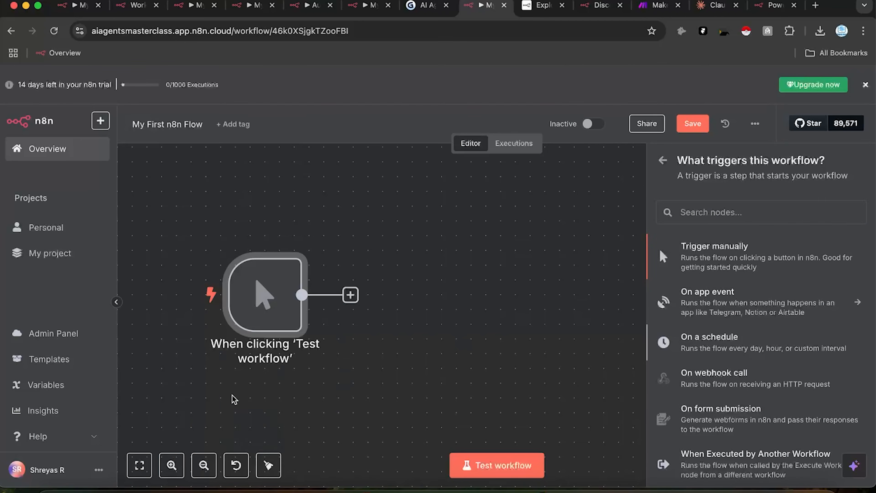
pyautogui.click(694, 84)
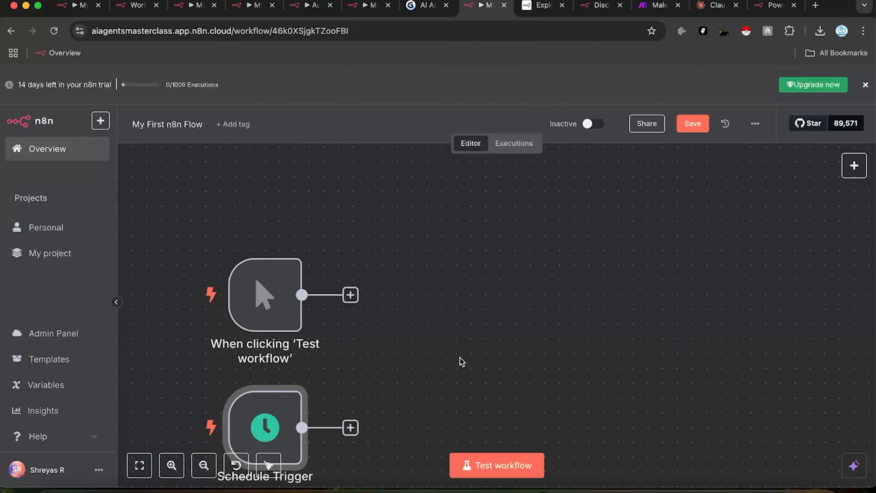
# Step: Add an On form submission trigger and arrange all three triggers in view
pyautogui.click(854, 166)
pyautogui.scroll(-4, 708, 407)
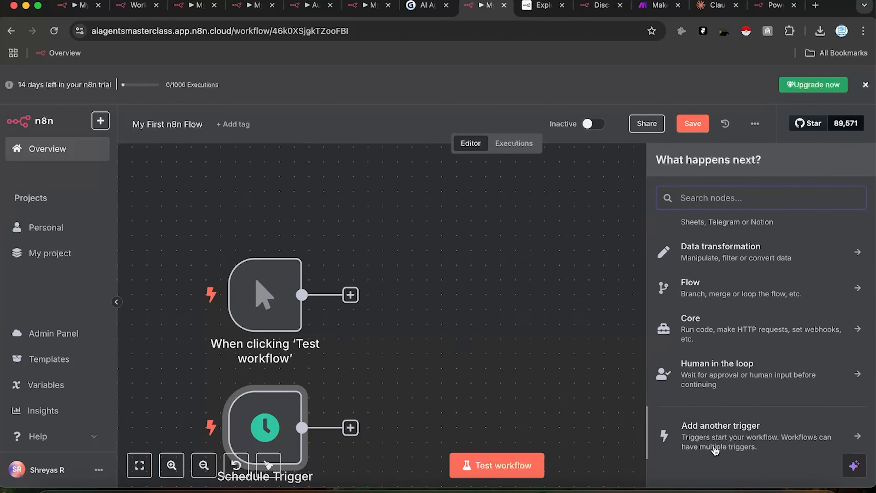
pyautogui.click(714, 449)
pyautogui.moveTo(703, 424); pyautogui.dragTo(248, 178)
pyautogui.click(592, 78)
pyautogui.moveTo(292, 220); pyautogui.dragTo(269, 181)
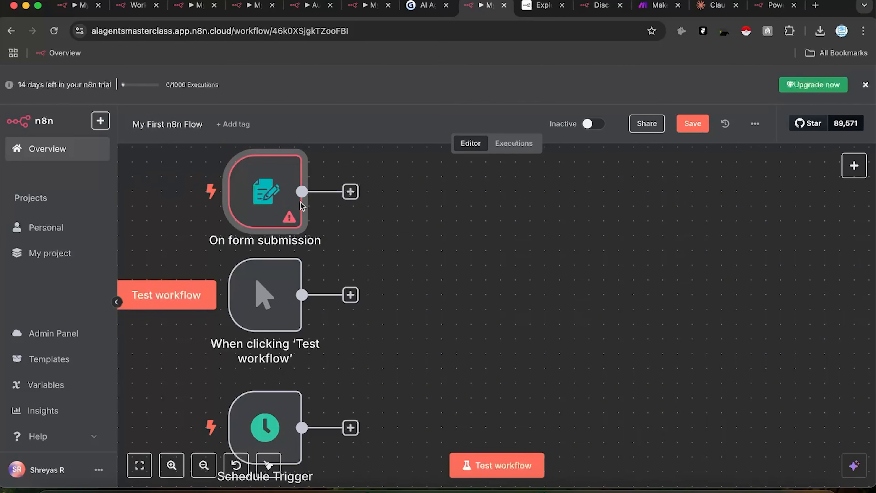
pyautogui.moveTo(405, 345); pyautogui.dragTo(424, 319)
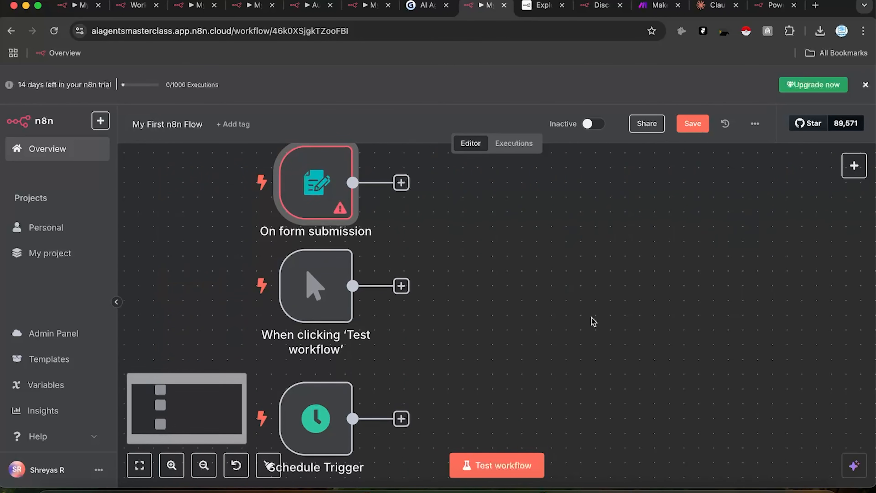
# Step: Delete the On form submission and Schedule triggers, leaving only the manual trigger
pyautogui.scroll(-1, 353, 217)
pyautogui.scroll(3, 354, 217)
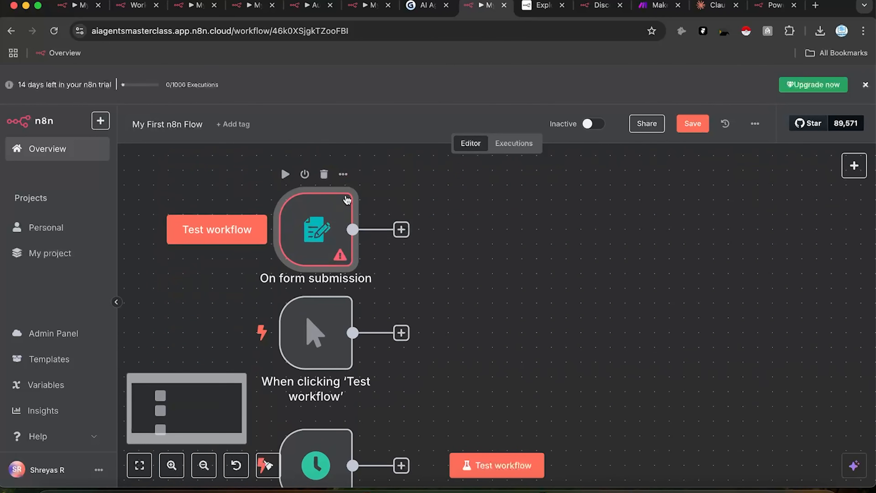
pyautogui.click(323, 173)
pyautogui.click(325, 416)
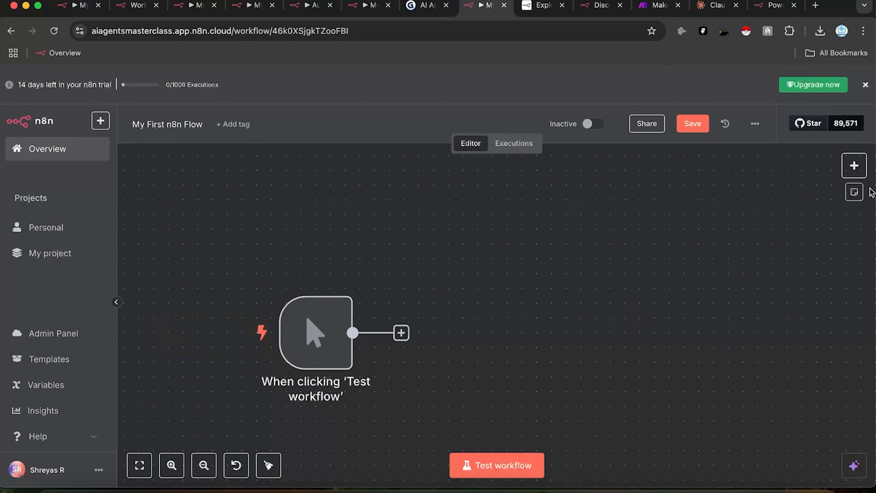
# Step: Show the AI node list from the add-node panel, then open the AI Templates library of 1914 templates
pyautogui.click(853, 167)
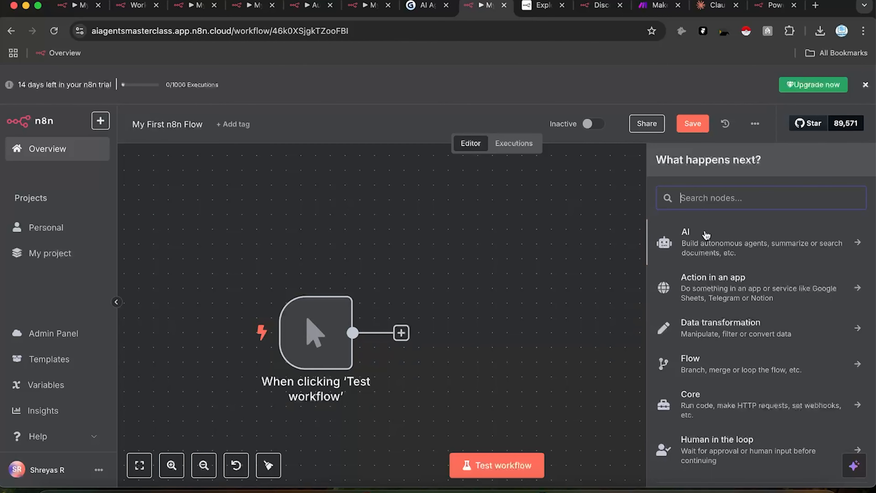
pyautogui.click(731, 254)
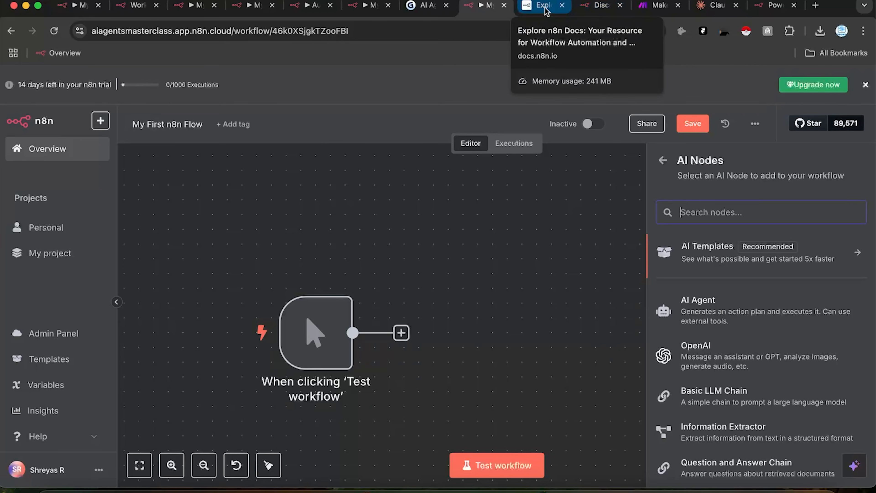
pyautogui.click(600, 5)
pyautogui.scroll(-5, 411, 211)
pyautogui.scroll(3, 374, 224)
pyautogui.scroll(10, 345, 207)
pyautogui.click(483, 5)
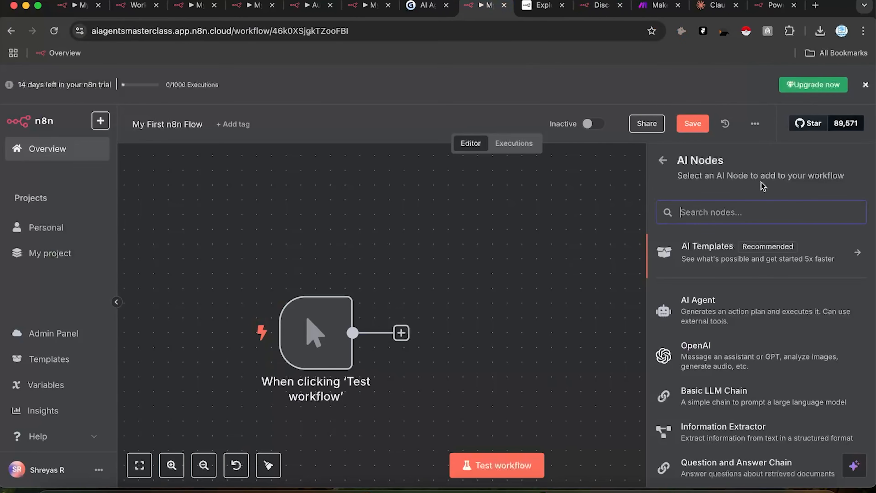
pyautogui.click(750, 266)
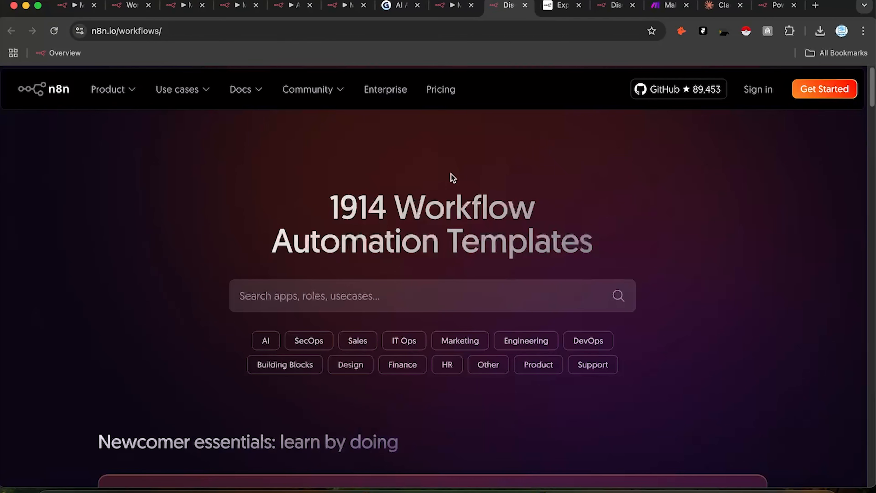
# Step: Close the n8n.io templates tab to get back to the editor's AI Nodes list
pyautogui.click(525, 5)
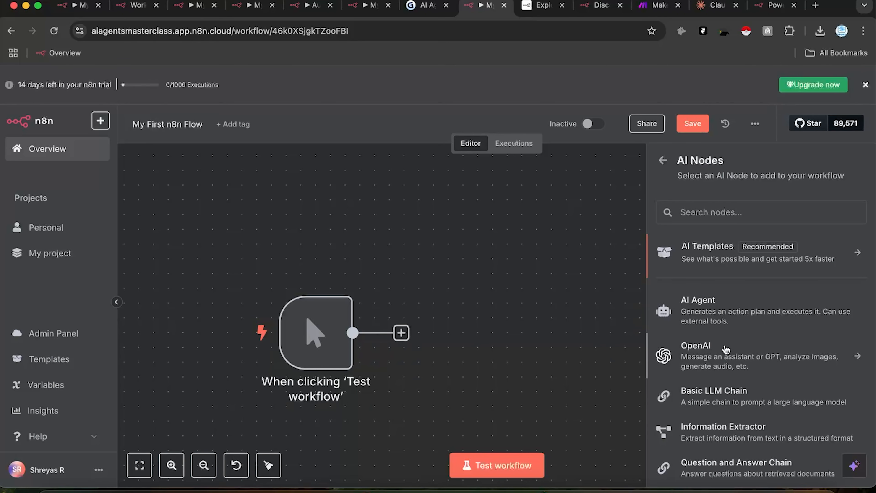
pyautogui.scroll(-3, 728, 396)
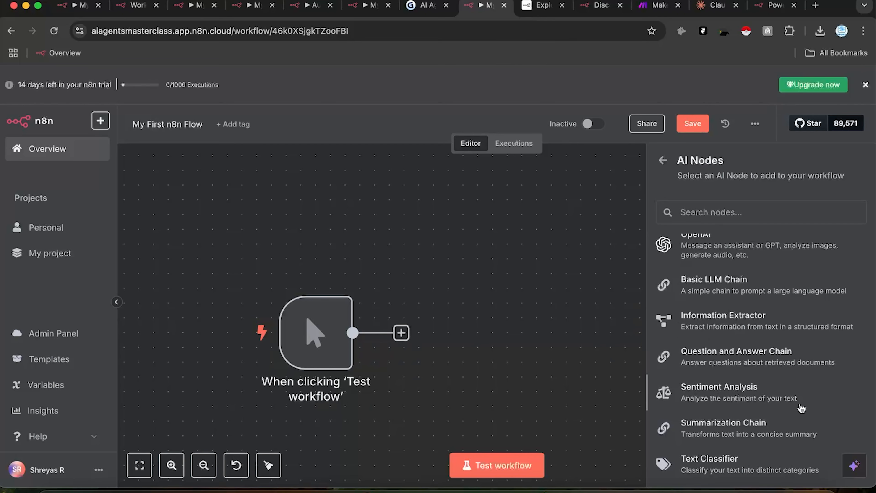
pyautogui.scroll(-1, 797, 409)
pyautogui.scroll(-3, 708, 458)
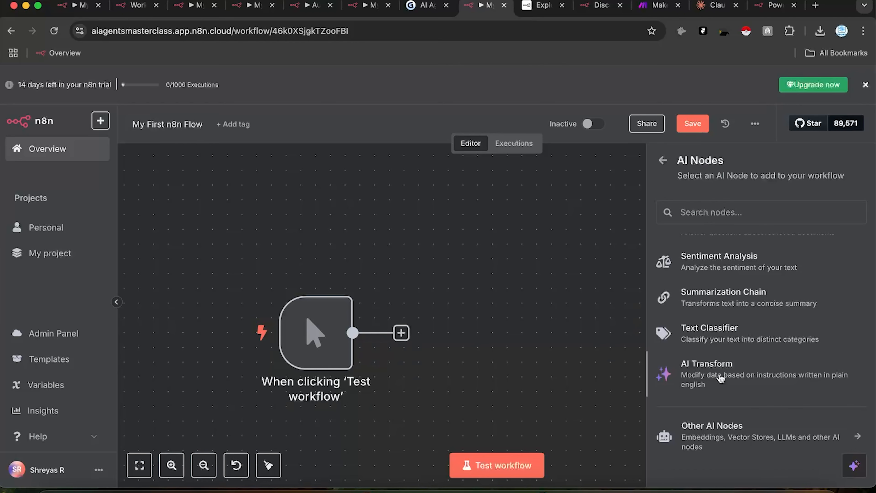
pyautogui.scroll(5, 721, 377)
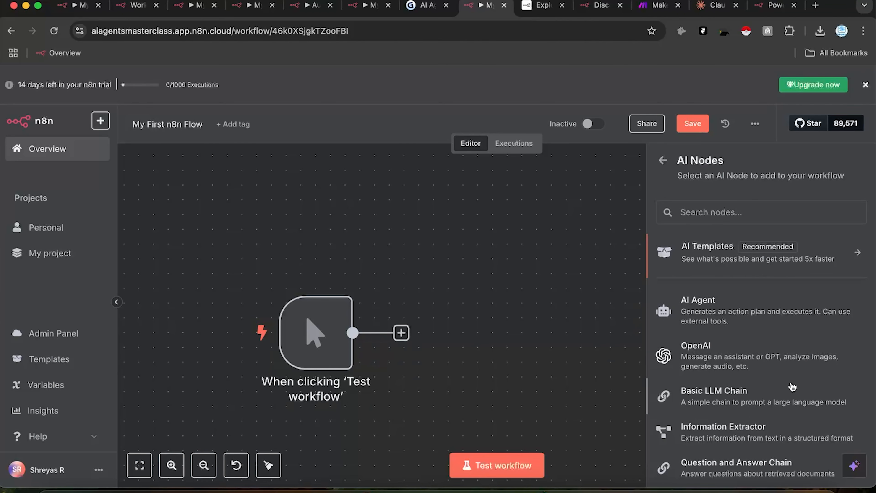
pyautogui.scroll(-3, 675, 431)
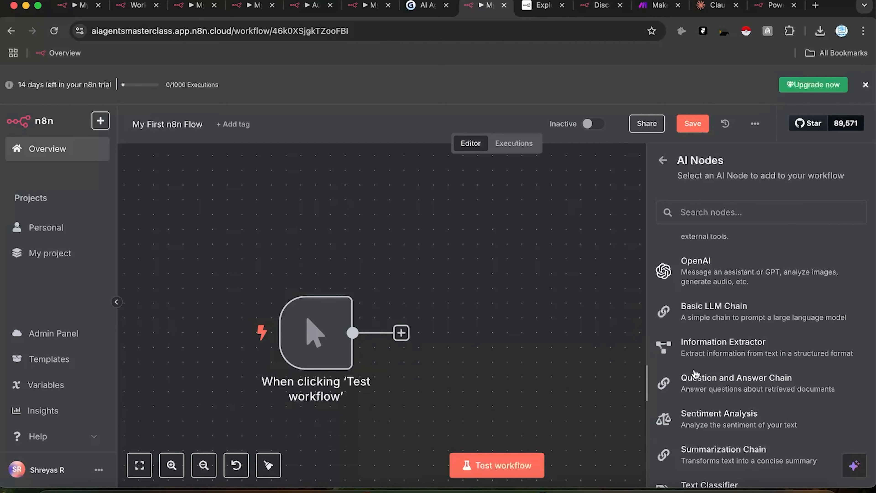
pyautogui.scroll(-1, 648, 355)
pyautogui.scroll(-3, 694, 439)
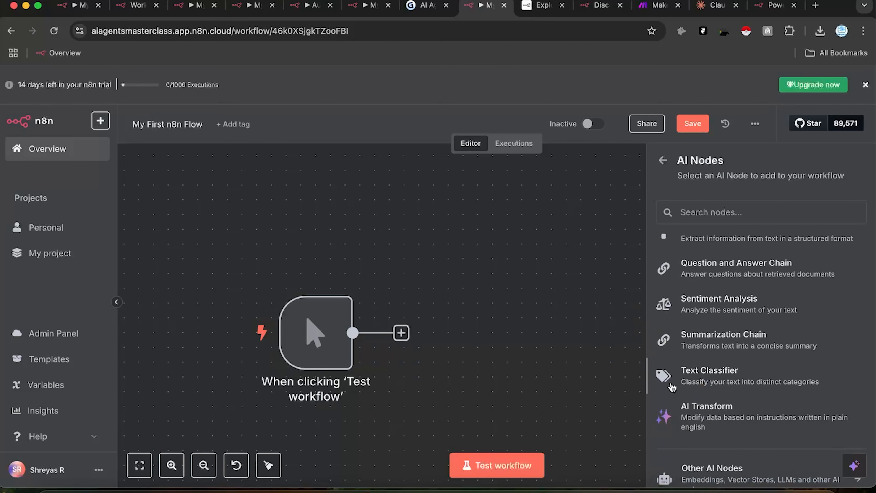
pyautogui.scroll(5, 692, 299)
pyautogui.scroll(-2, 692, 300)
pyautogui.scroll(2, 713, 314)
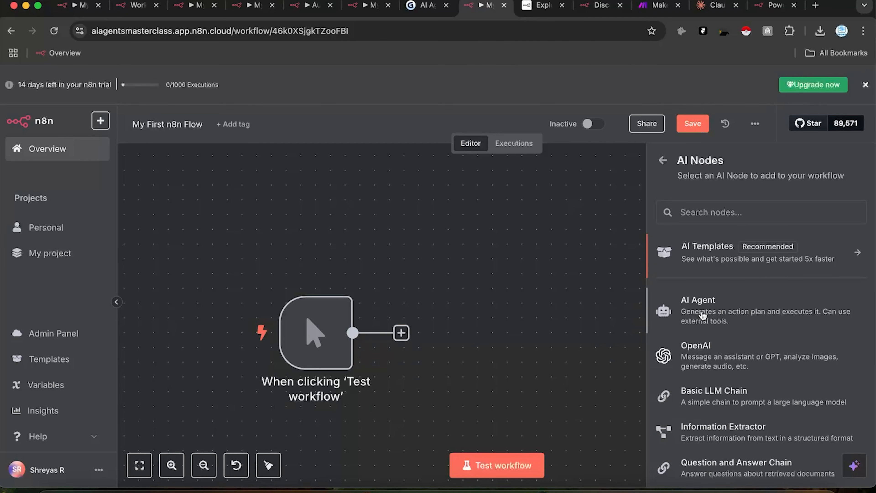
# Step: Drop an AI Agent node on the canvas, delete its chat message trigger and link, and move it left
pyautogui.moveTo(702, 328); pyautogui.dragTo(437, 252)
pyautogui.click(605, 97)
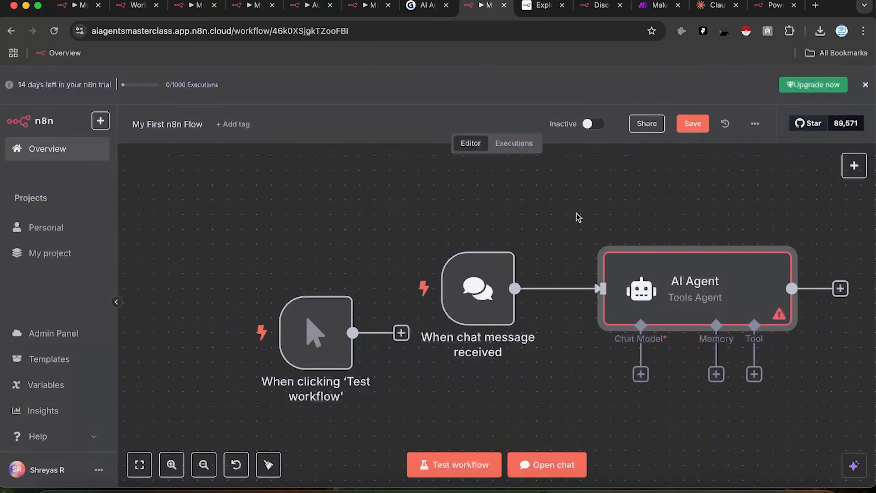
pyautogui.click(559, 282)
pyautogui.click(456, 218)
pyautogui.moveTo(710, 290); pyautogui.dragTo(592, 276)
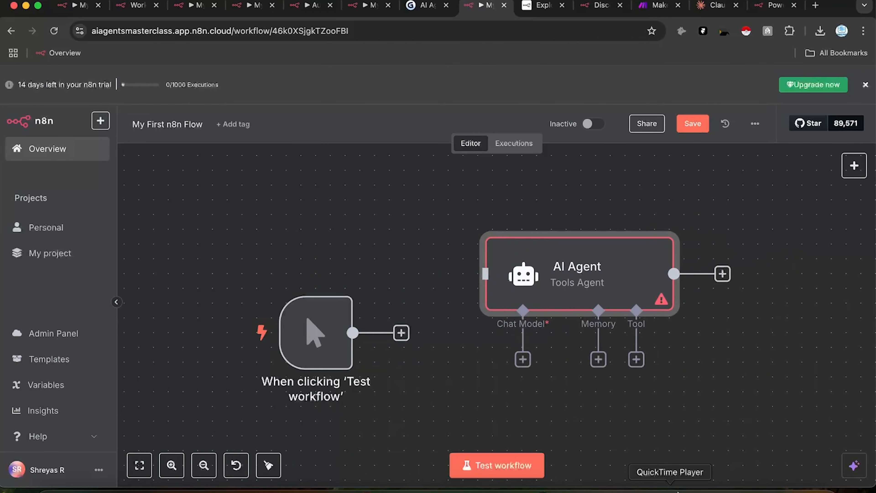
# Step: Browse the AI nodes list again in the add-node panel, then go back to the node categories
pyautogui.click(627, 487)
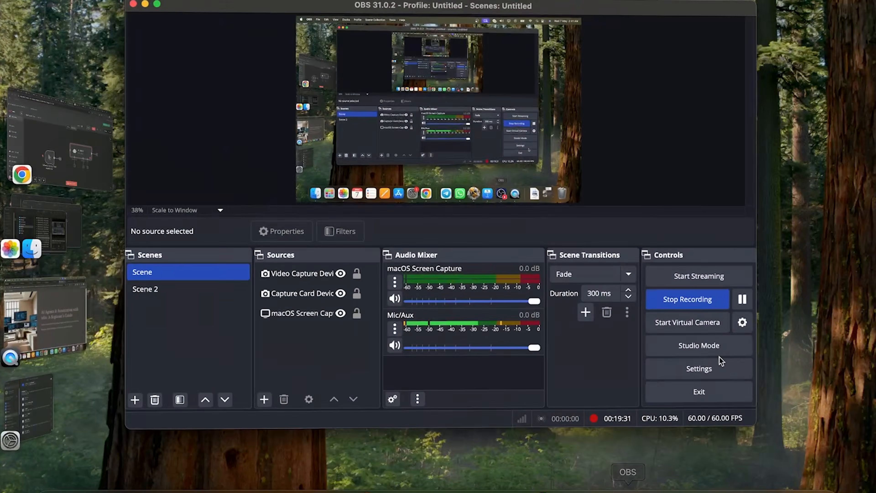
pyautogui.click(397, 486)
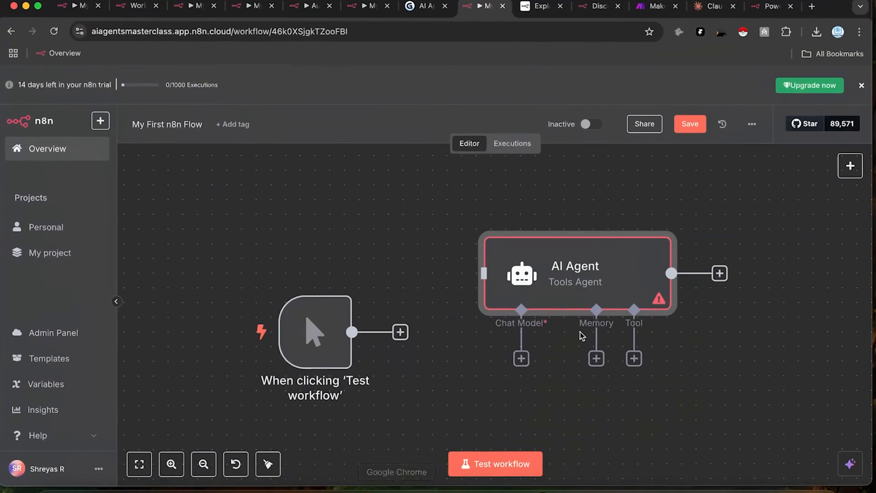
pyautogui.click(855, 167)
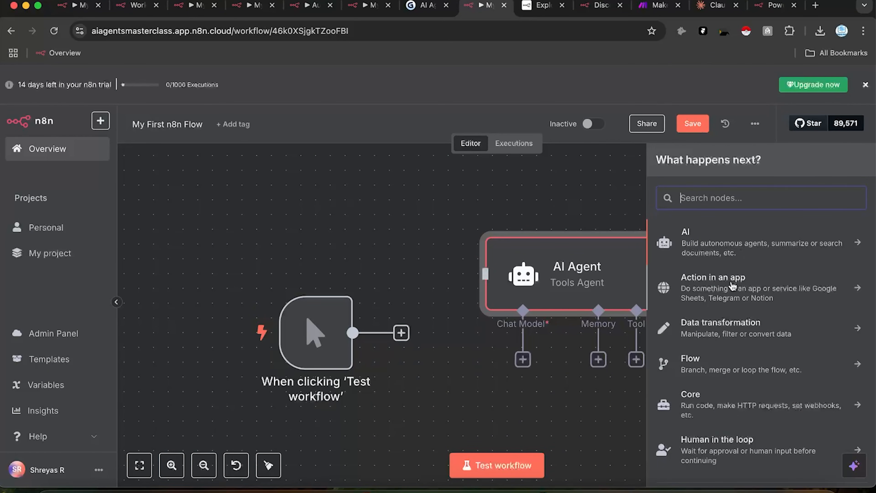
pyautogui.click(727, 239)
pyautogui.click(667, 160)
pyautogui.click(625, 489)
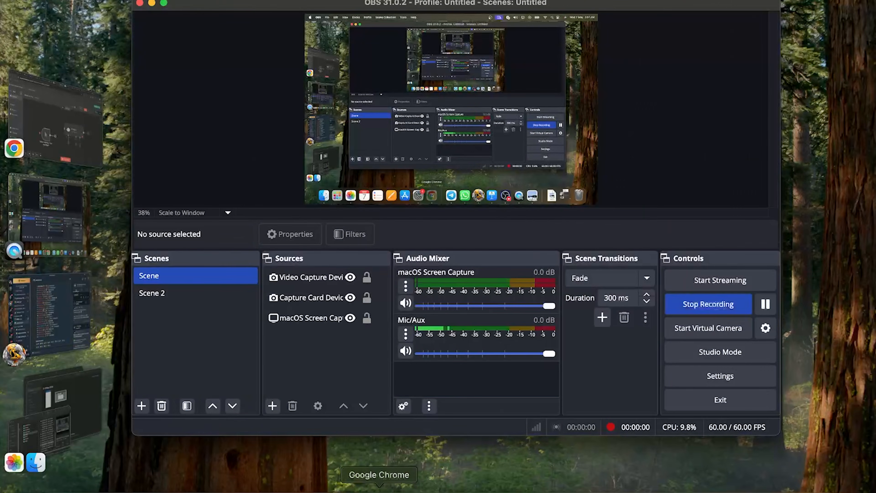
pyautogui.click(379, 490)
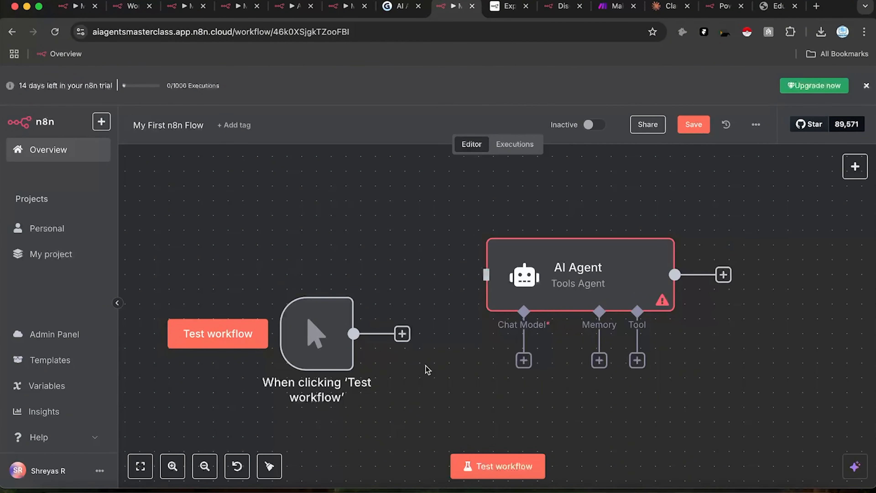
# Step: Reposition the AI Agent node so it sits beside the manual trigger
pyautogui.moveTo(304, 347)
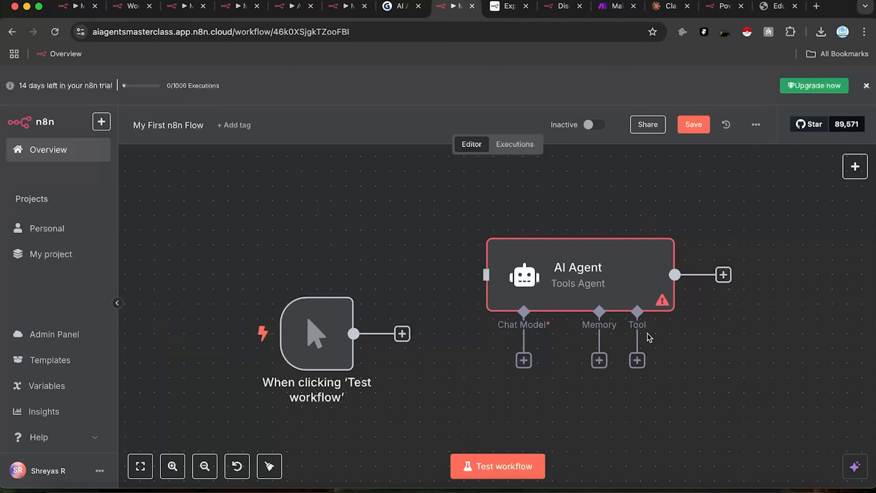
pyautogui.moveTo(610, 284); pyautogui.dragTo(684, 269)
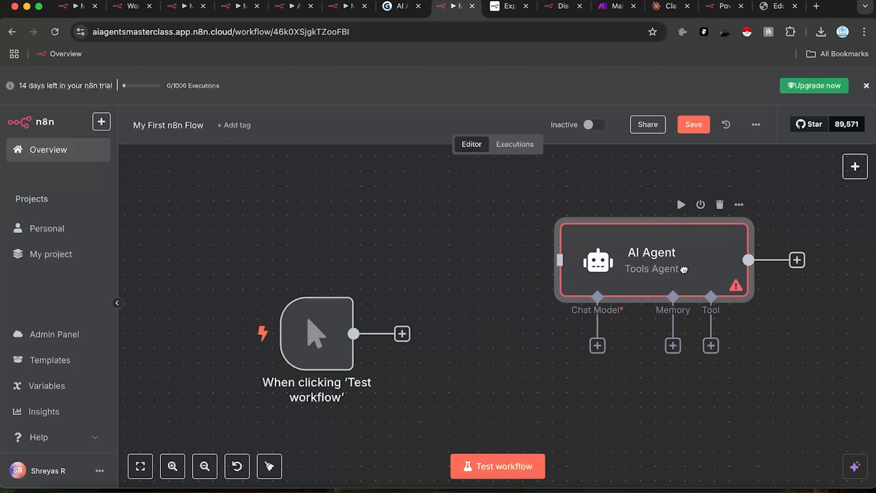
pyautogui.moveTo(514, 200); pyautogui.dragTo(437, 193)
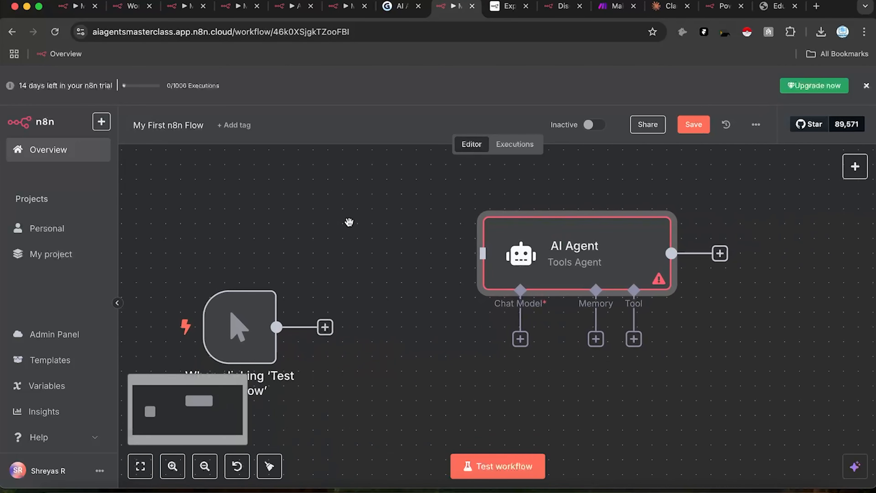
pyautogui.scroll(1, 366, 210)
pyautogui.scroll(-1, 365, 210)
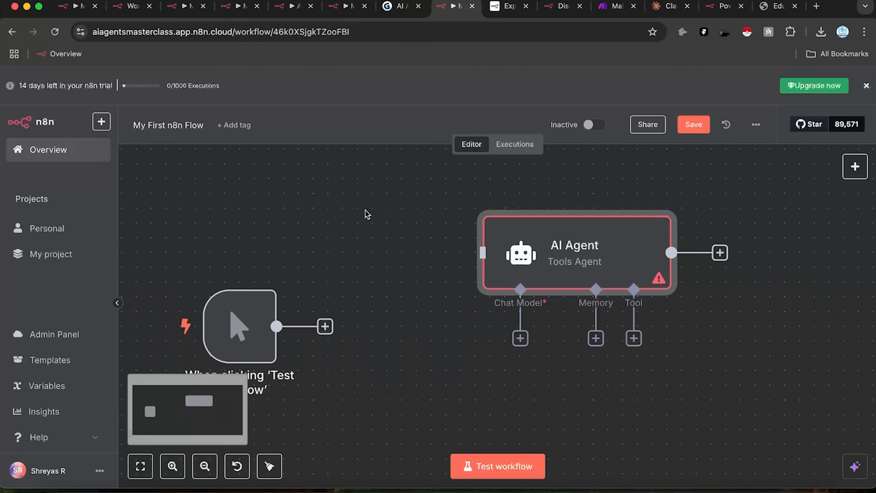
pyautogui.scroll(5, 366, 210)
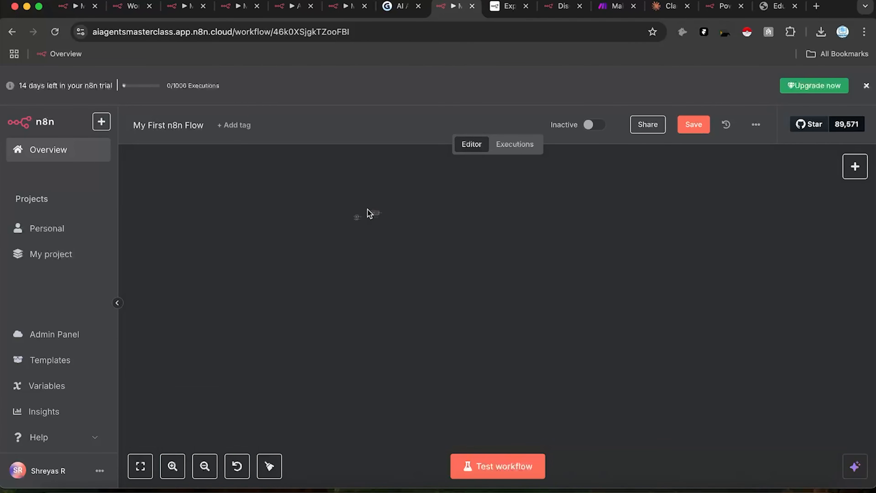
pyautogui.scroll(10, 368, 213)
pyautogui.scroll(-10, 368, 212)
pyautogui.scroll(-5, 369, 208)
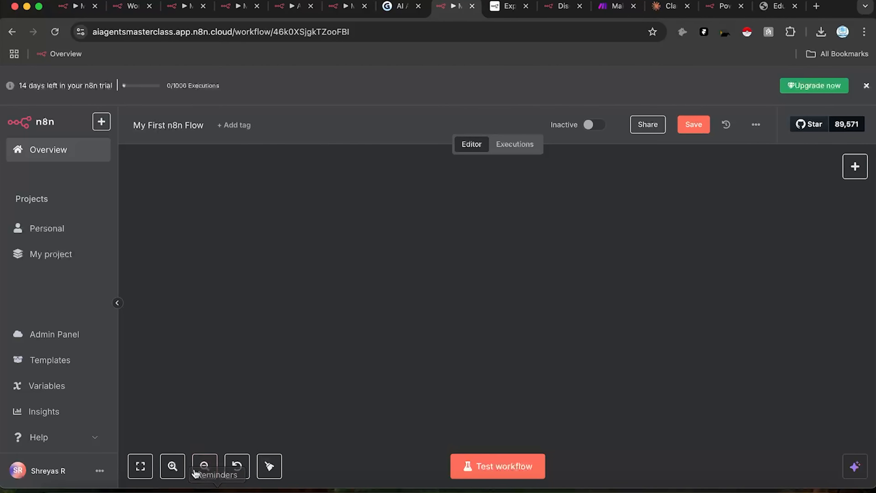
pyautogui.click(140, 466)
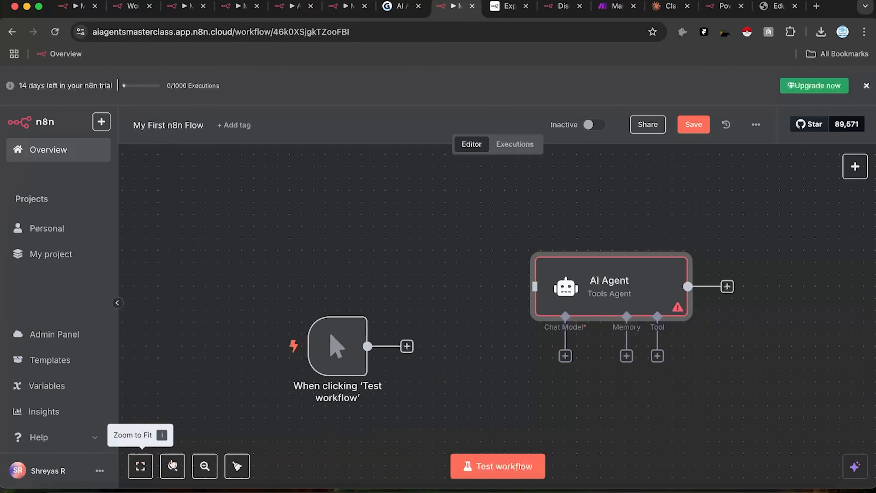
pyautogui.moveTo(609, 281); pyautogui.dragTo(601, 134)
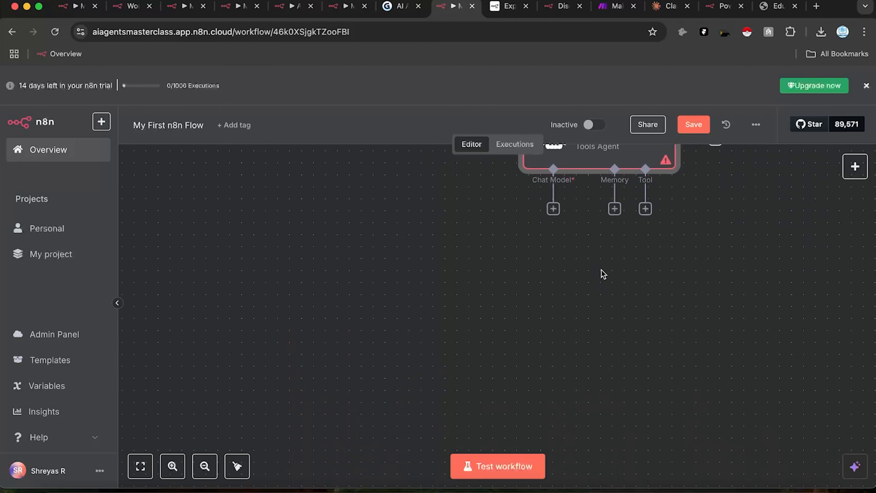
pyautogui.moveTo(601, 272); pyautogui.dragTo(562, 162)
pyautogui.click(140, 466)
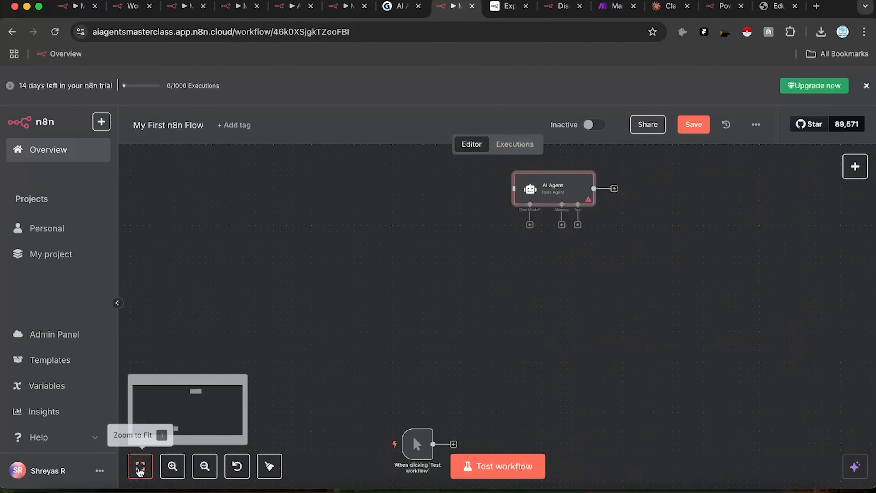
pyautogui.moveTo(566, 290); pyautogui.dragTo(405, 254)
pyautogui.moveTo(407, 180); pyautogui.dragTo(426, 355)
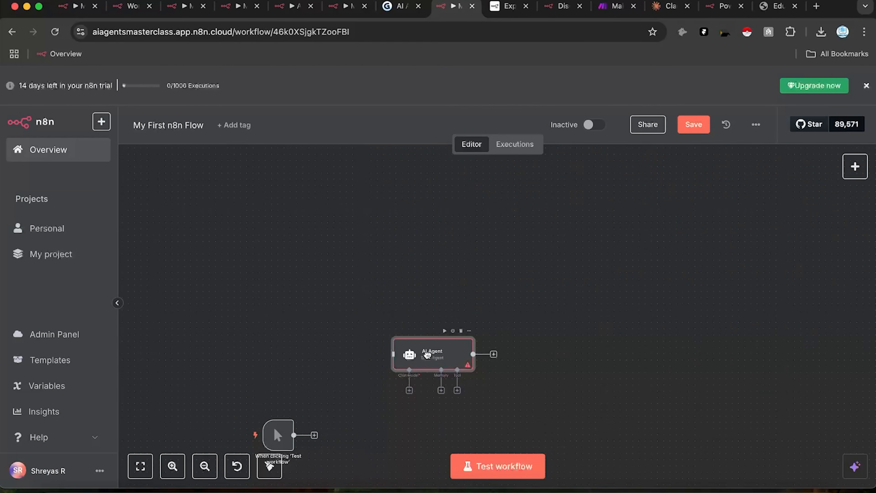
pyautogui.moveTo(429, 359); pyautogui.dragTo(372, 420)
# Step: Link the manual trigger's output to the AI Agent's input, then nudge the agent right
pyautogui.moveTo(326, 321); pyautogui.dragTo(447, 259)
pyautogui.scroll(-2, 441, 384)
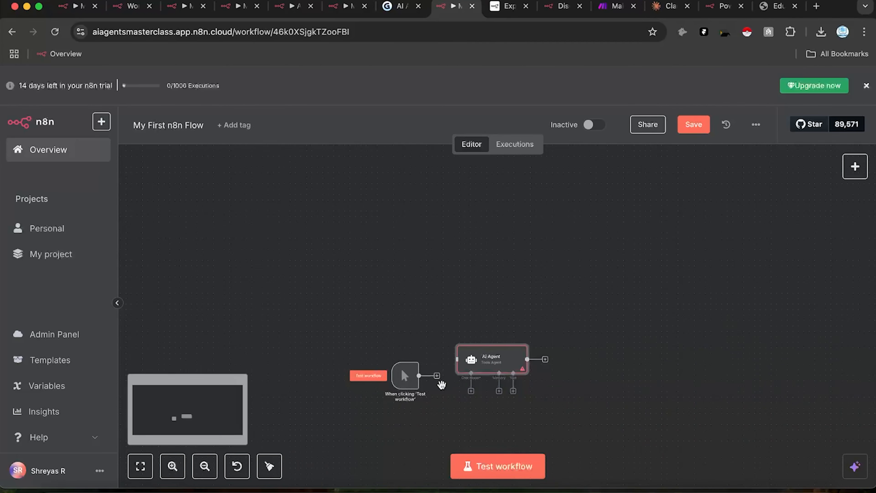
pyautogui.scroll(3, 441, 385)
pyautogui.scroll(2, 417, 366)
pyautogui.moveTo(369, 381); pyautogui.dragTo(343, 357)
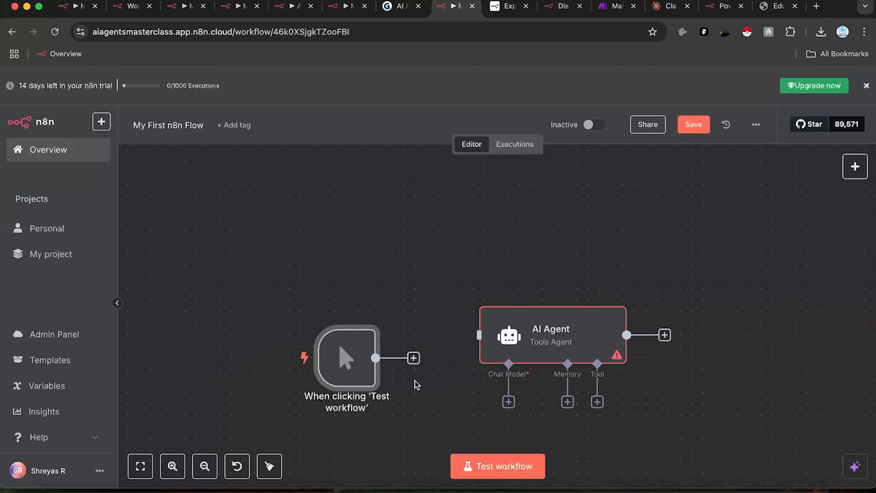
pyautogui.moveTo(375, 358); pyautogui.dragTo(478, 334)
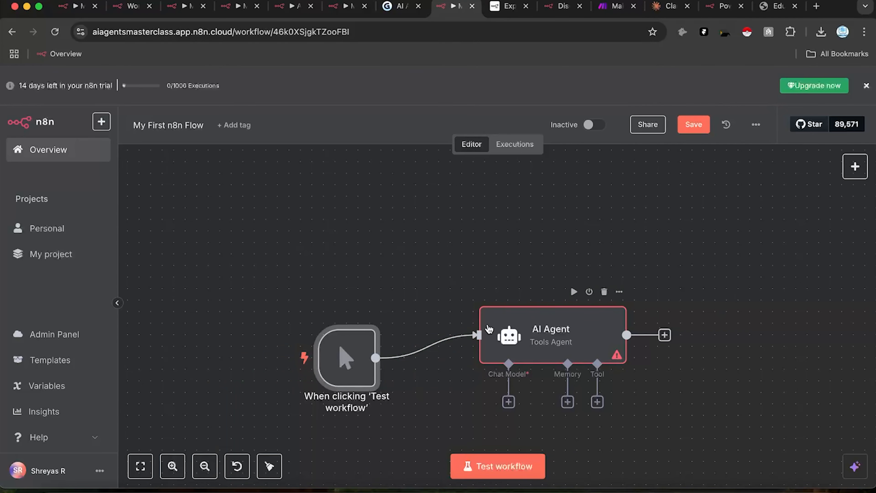
pyautogui.moveTo(516, 351); pyautogui.dragTo(548, 340)
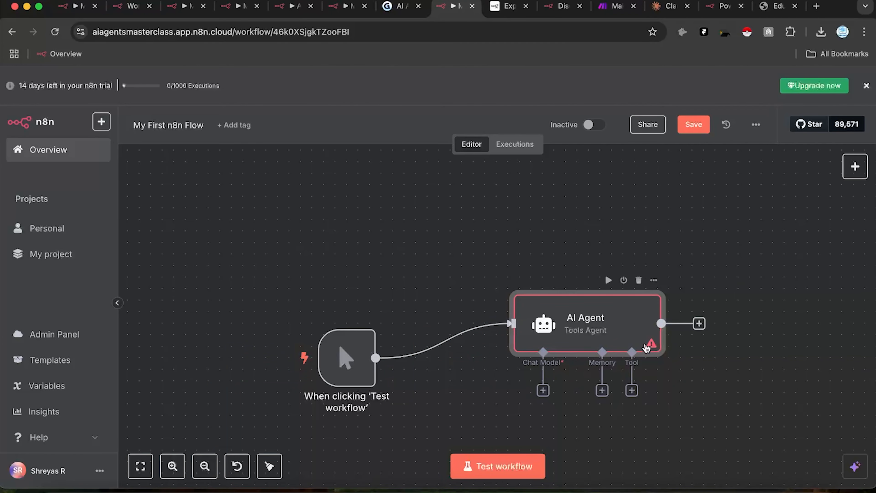
# Step: Change the AI Agent node's title to AGENT001 and return to the canvas
pyautogui.moveTo(711, 366)
pyautogui.mouseDown()
pyautogui.moveTo(710, 357)
pyautogui.moveTo(645, 346)
pyautogui.moveTo(704, 357)
pyautogui.mouseUp()
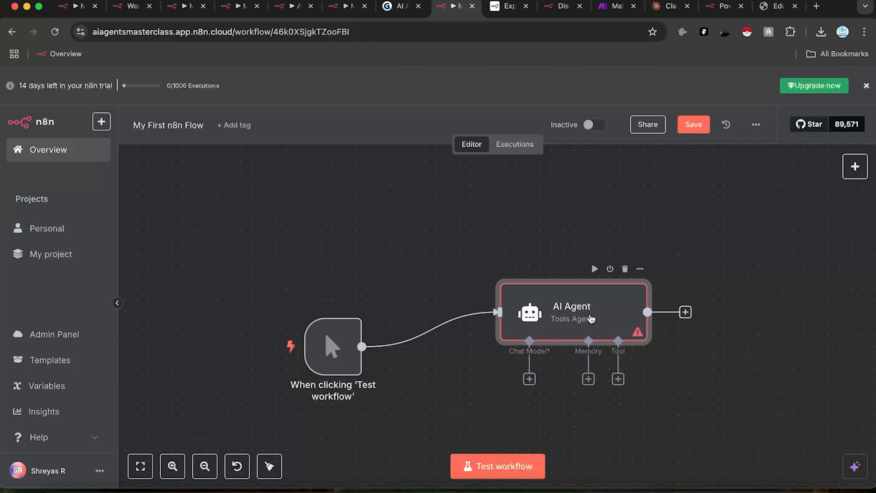
pyautogui.doubleClick(600, 323)
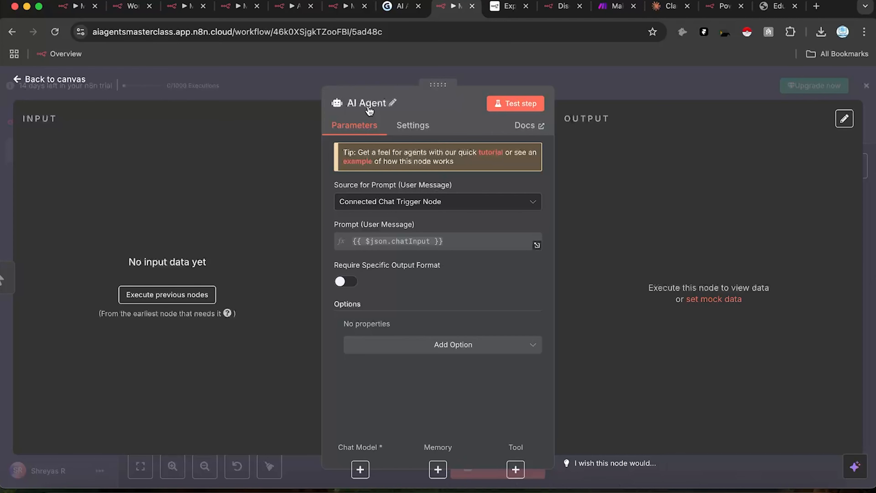
pyautogui.click(395, 105)
pyautogui.hotkey('ctrl', 'a')
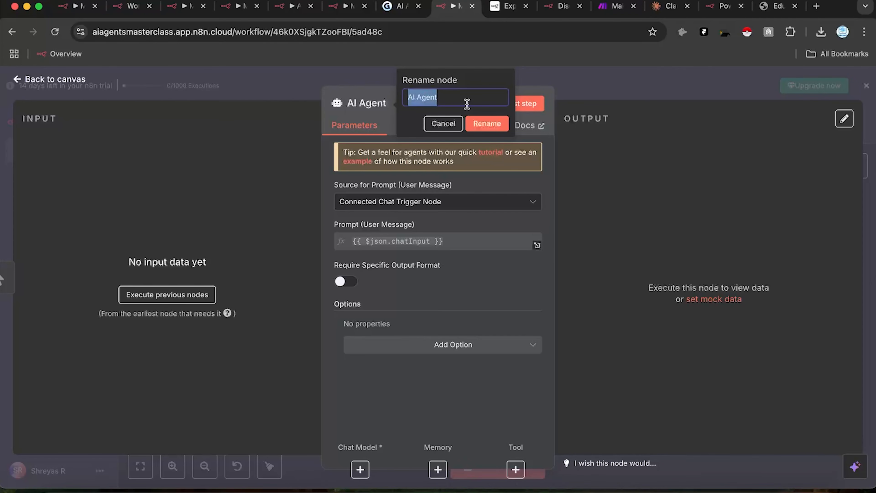
pyautogui.write('AGENT001')
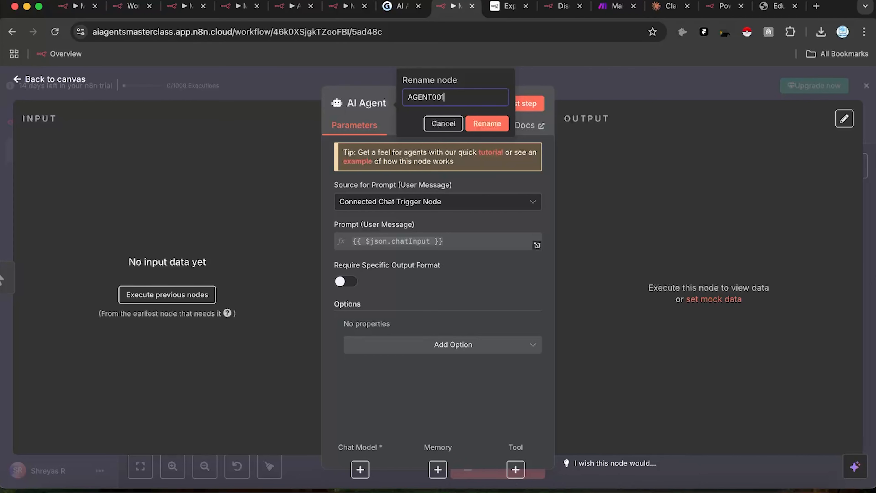
pyautogui.click(488, 126)
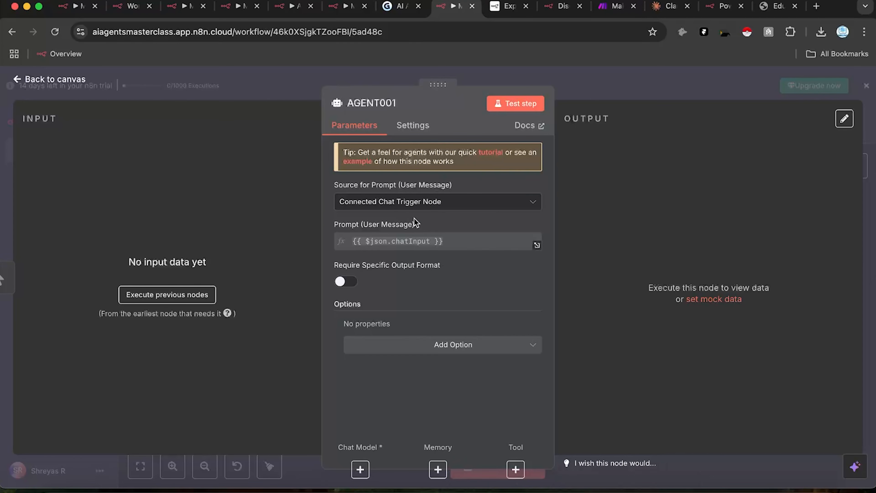
pyautogui.click(605, 94)
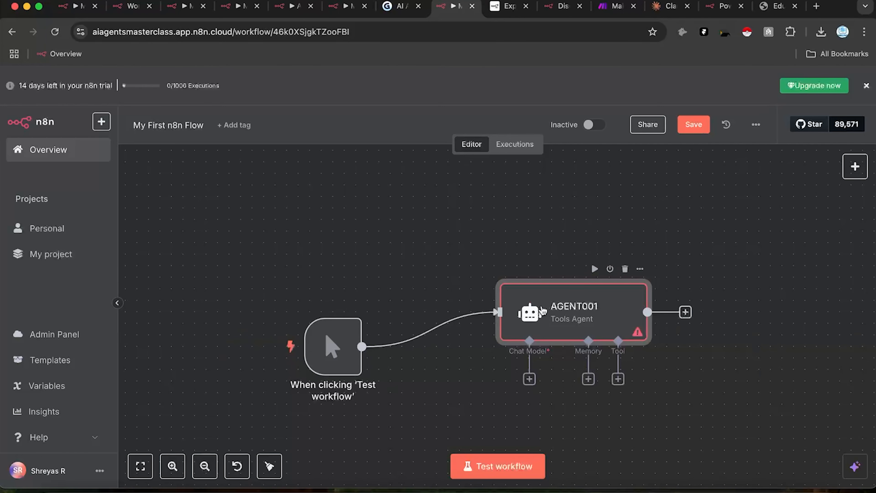
# Step: Set AGENT001's Source for Prompt to Define below
pyautogui.doubleClick(533, 302)
pyautogui.click(433, 207)
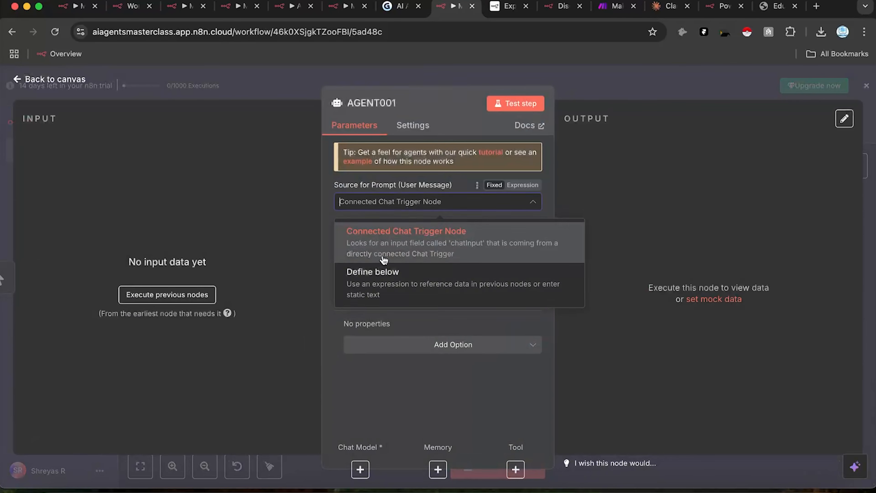
pyautogui.click(397, 278)
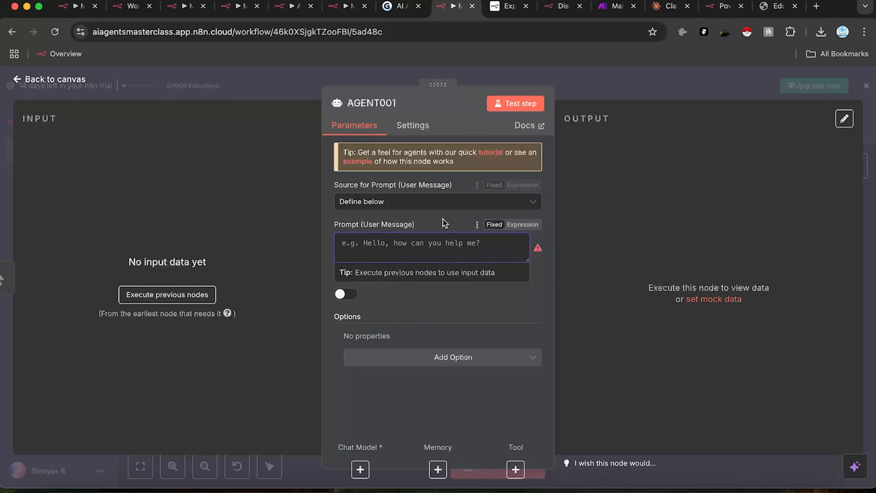
pyautogui.click(625, 99)
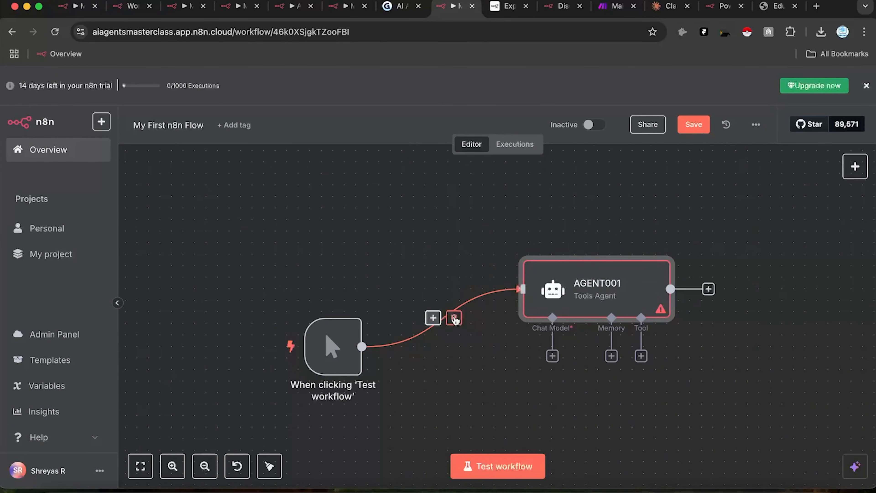
# Step: Delete the trigger-to-AGENT001 connection and shift AGENT001 up and left on the canvas
pyautogui.click(455, 316)
pyautogui.moveTo(596, 281); pyautogui.dragTo(642, 282)
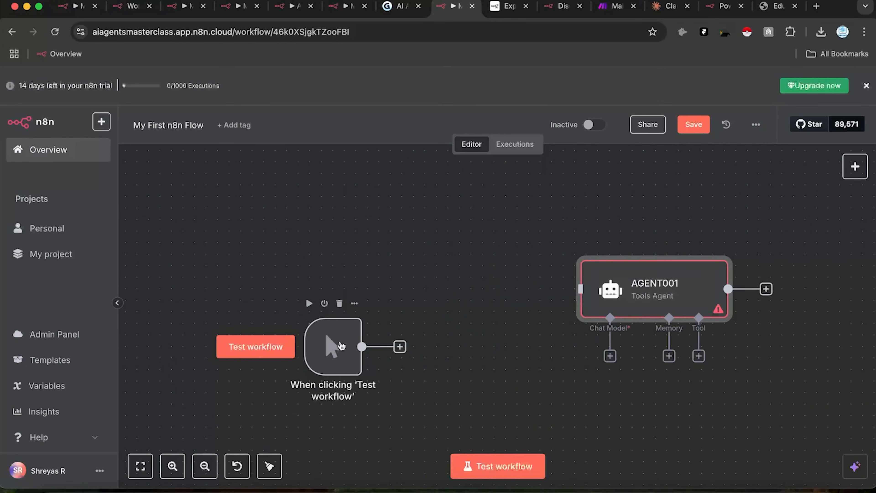
pyautogui.moveTo(611, 287); pyautogui.dragTo(576, 275)
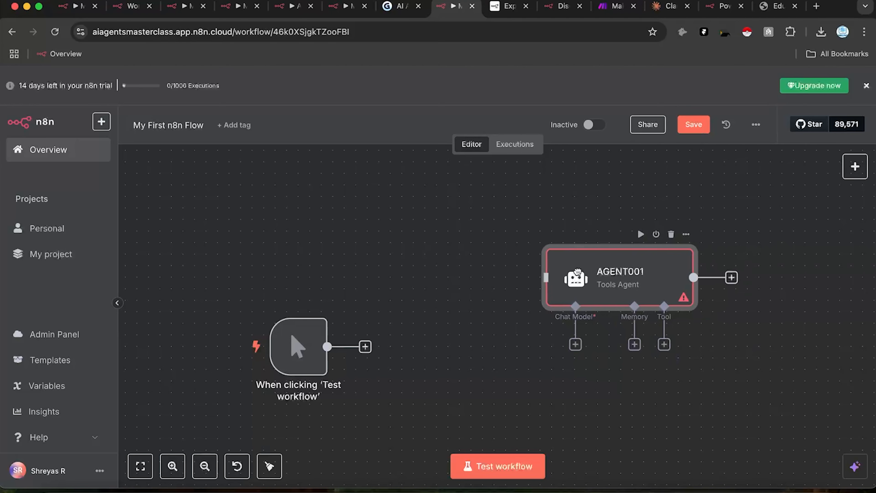
pyautogui.moveTo(633, 282); pyautogui.dragTo(595, 269)
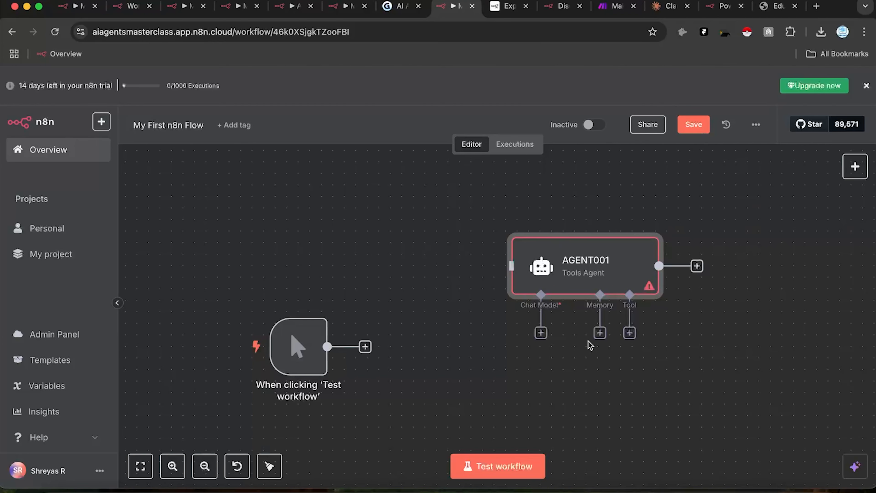
# Step: Write a prompt beginning 'You are an expert blog generator' in AGENT001's user prompt
pyautogui.doubleClick(534, 265)
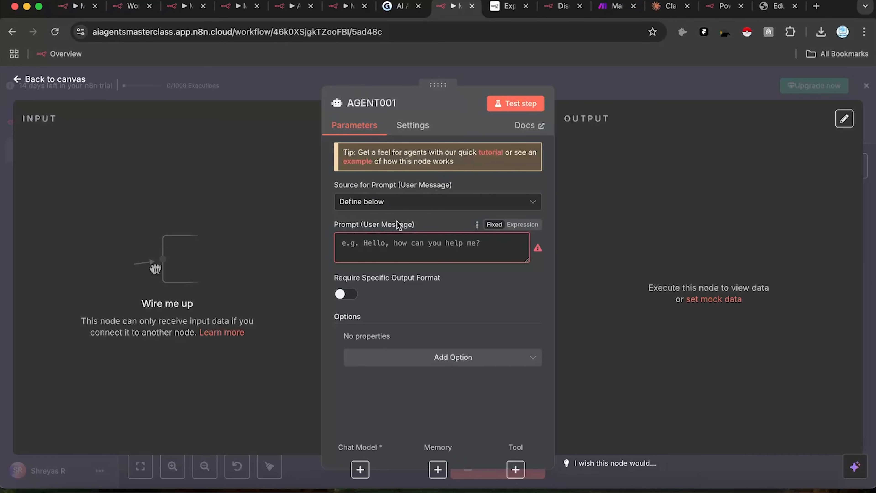
pyautogui.click(413, 251)
pyautogui.write('You are an expert prompt generator')
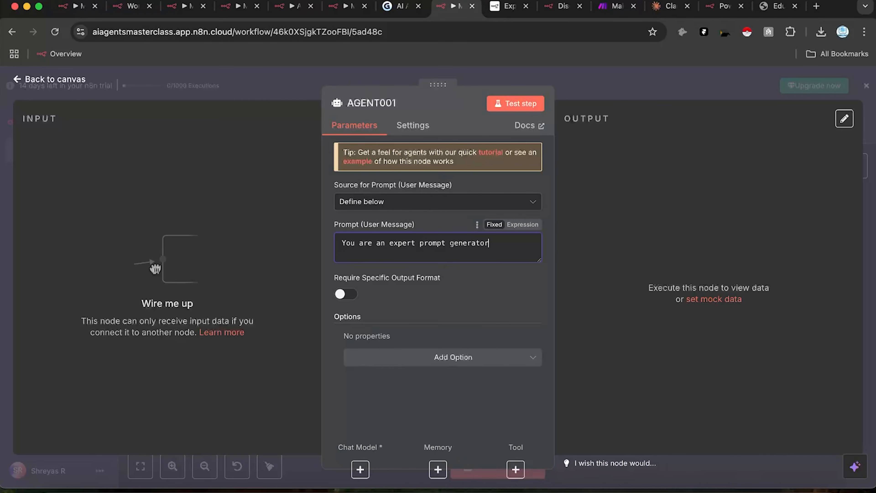
pyautogui.write(', you shall give me a quick')
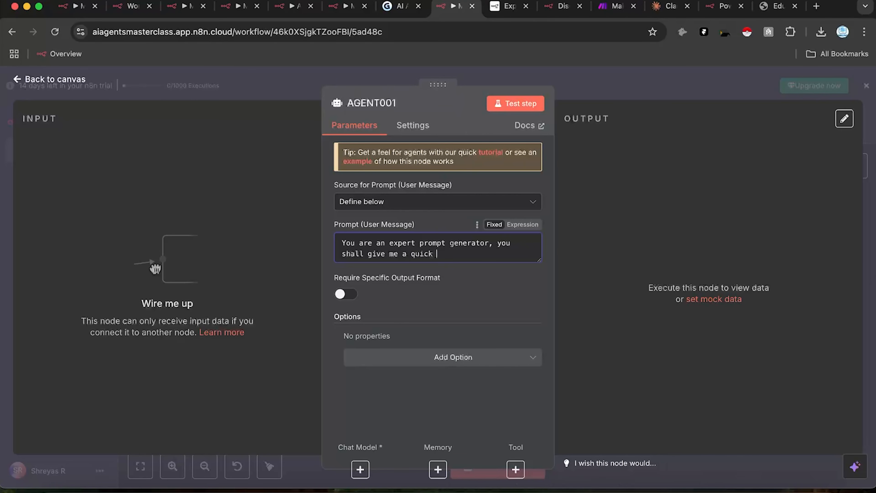
pyautogui.moveTo(445, 244); pyautogui.dragTo(422, 245)
pyautogui.write('blog')
pyautogui.click(437, 259)
pyautogui.write('200 word concise to the')
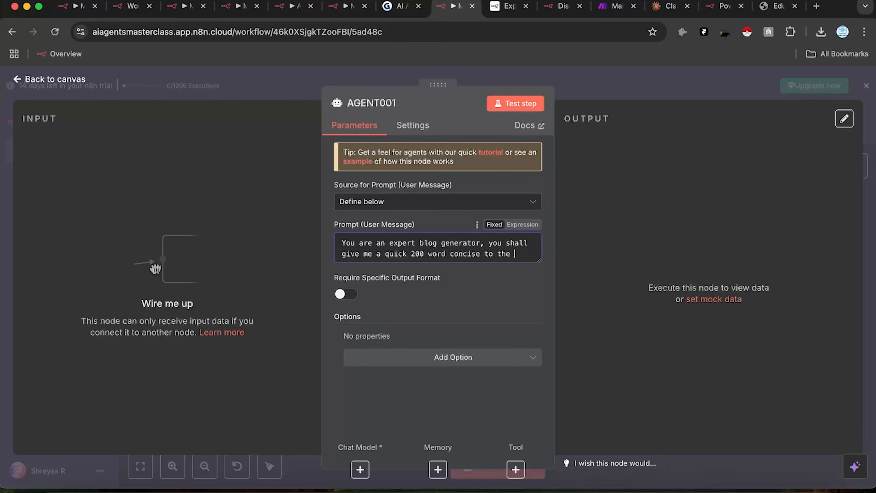
pyautogui.write('int blog post on the given topic')
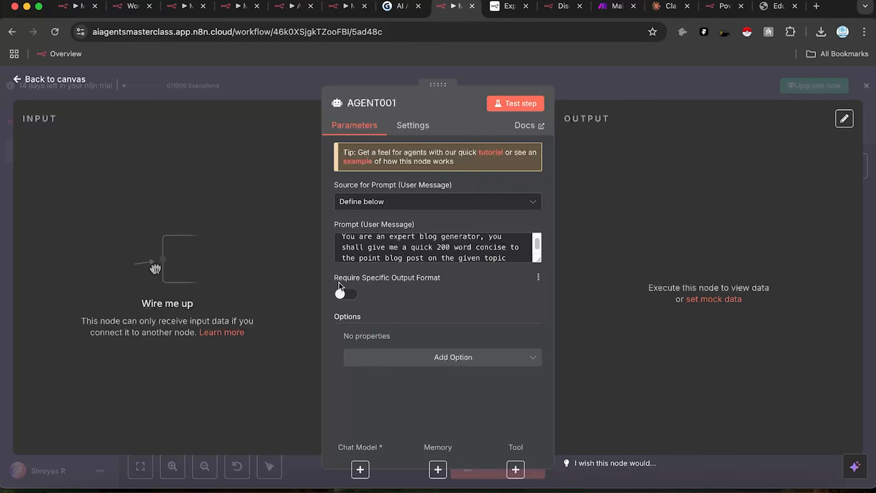
# Step: Add a System Message option and cut-and-paste the blog prompt from the user prompt into it
pyautogui.click(364, 359)
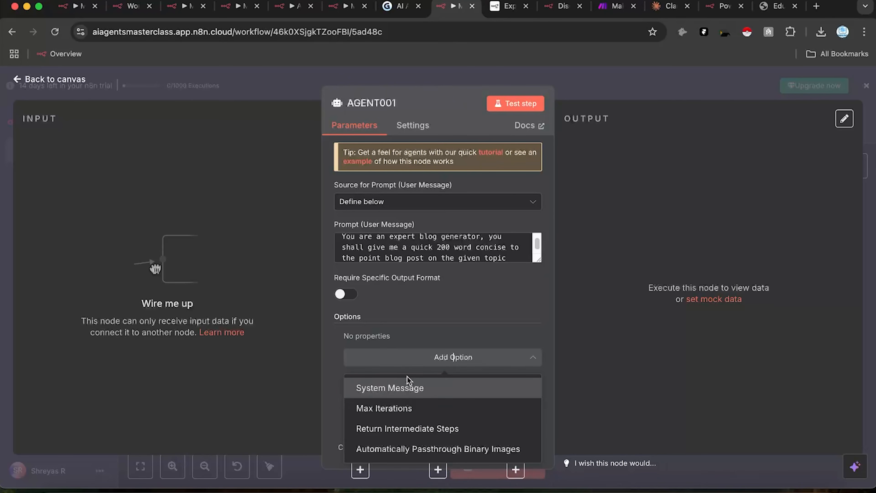
pyautogui.click(372, 385)
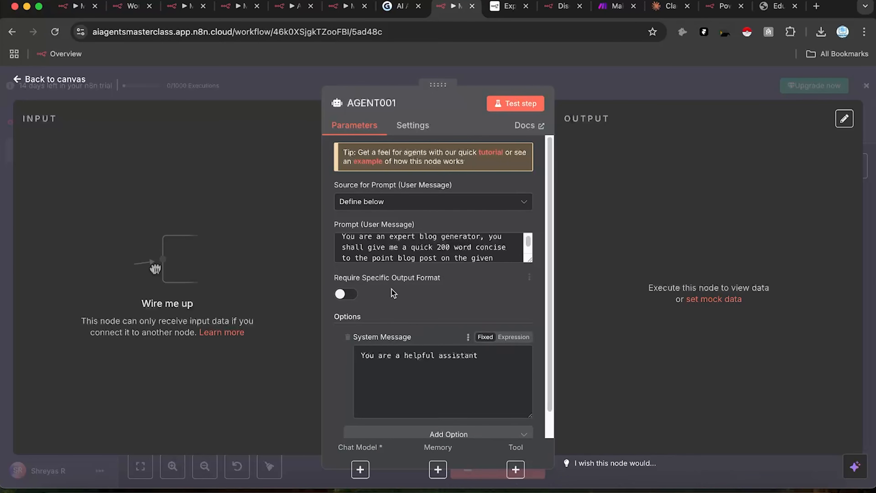
pyautogui.click(393, 258)
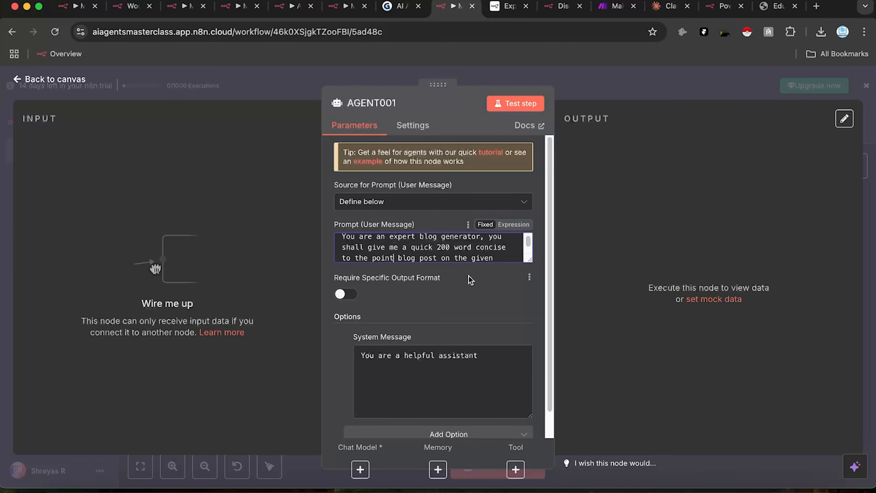
pyautogui.press('super+a')
pyautogui.press('super+x')
pyautogui.click(477, 407)
pyautogui.press('super+a')
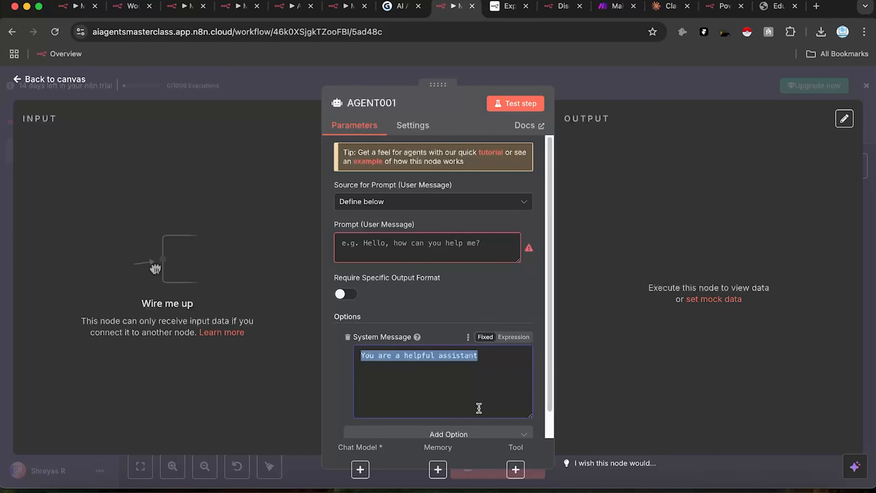
pyautogui.press('super+v')
pyautogui.click(593, 304)
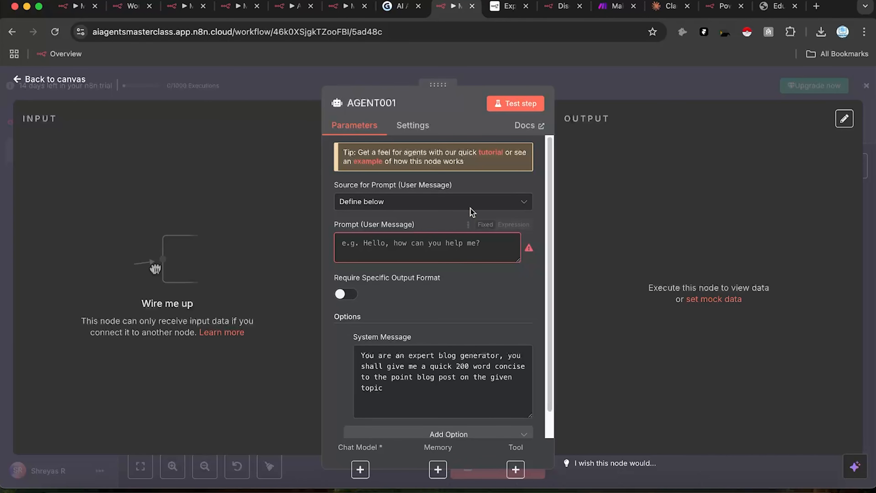
pyautogui.scroll(-1, 428, 376)
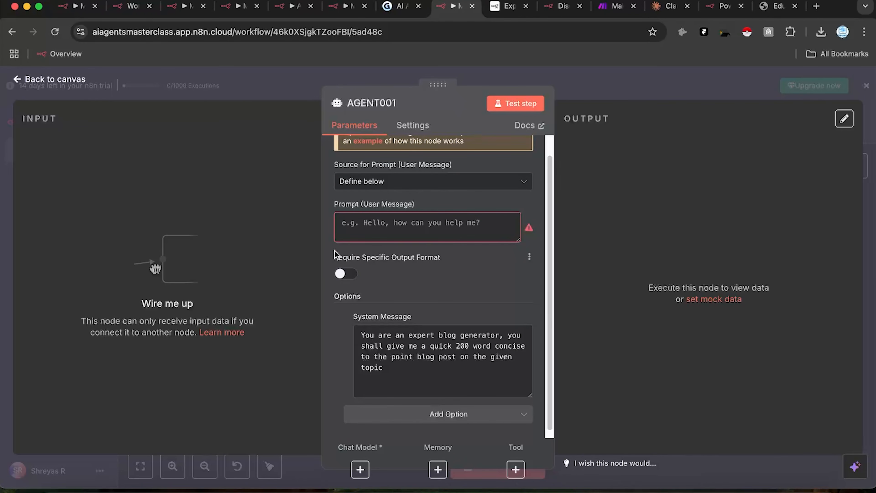
pyautogui.click(342, 276)
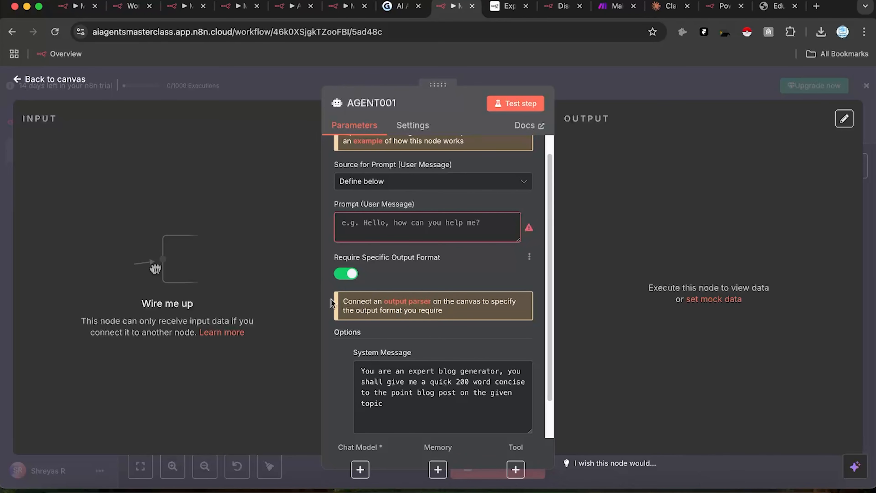
pyautogui.click(347, 274)
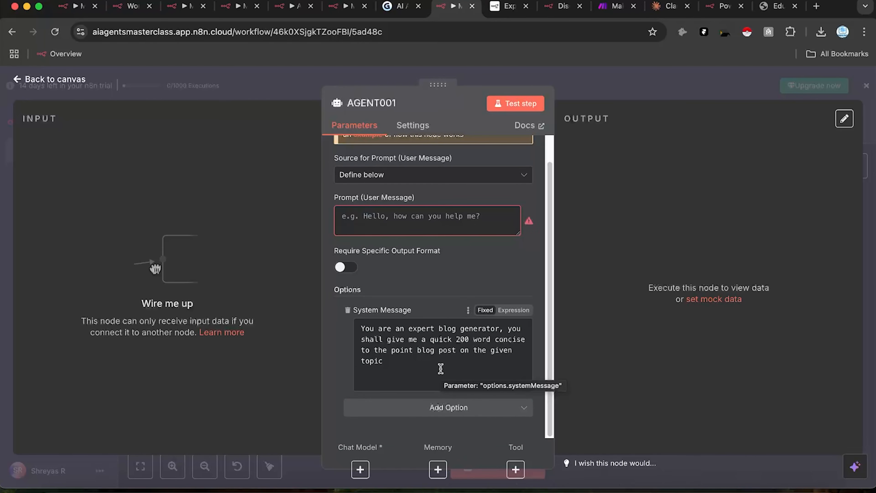
# Step: Add the Return Intermediate Steps option to AGENT001 and switch it on
pyautogui.click(442, 411)
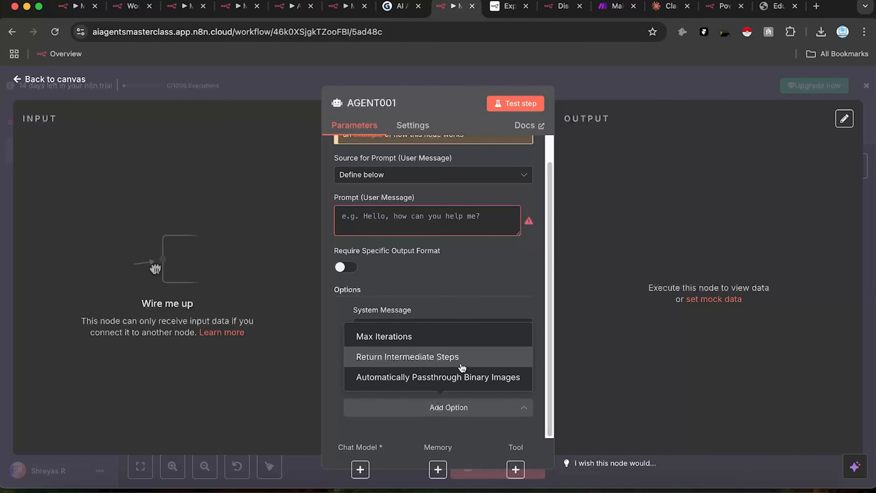
pyautogui.click(470, 360)
pyautogui.scroll(-2, 479, 362)
pyautogui.click(364, 383)
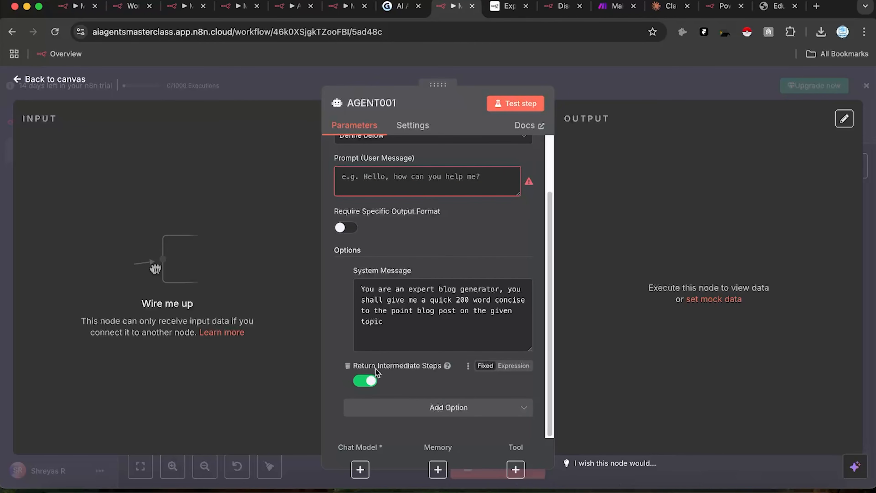
pyautogui.moveTo(448, 366)
# Step: Add then remove the Max Iterations option, and return to the workflow canvas
pyautogui.click(408, 414)
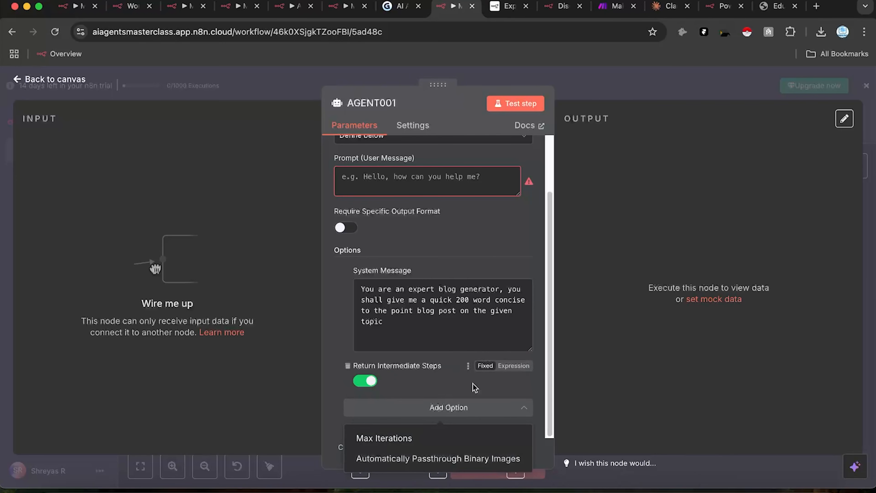
pyautogui.click(385, 436)
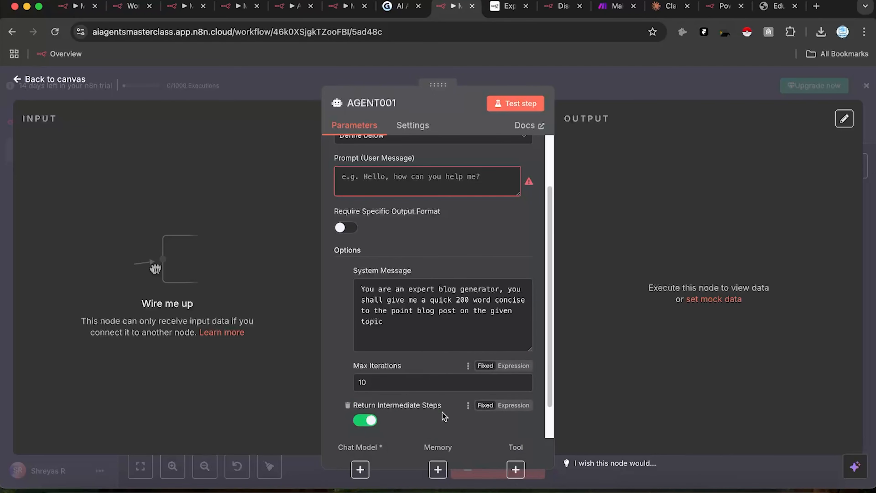
pyautogui.scroll(-1, 444, 416)
pyautogui.moveTo(397, 348)
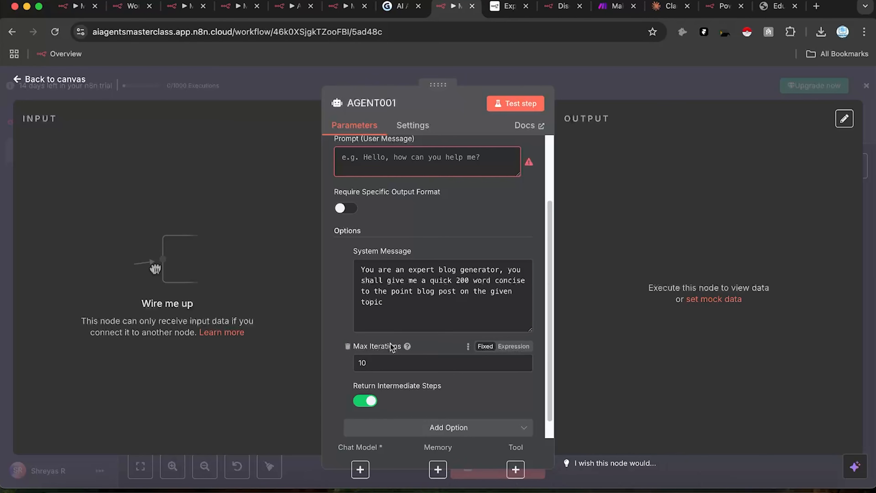
pyautogui.click(348, 346)
pyautogui.click(412, 407)
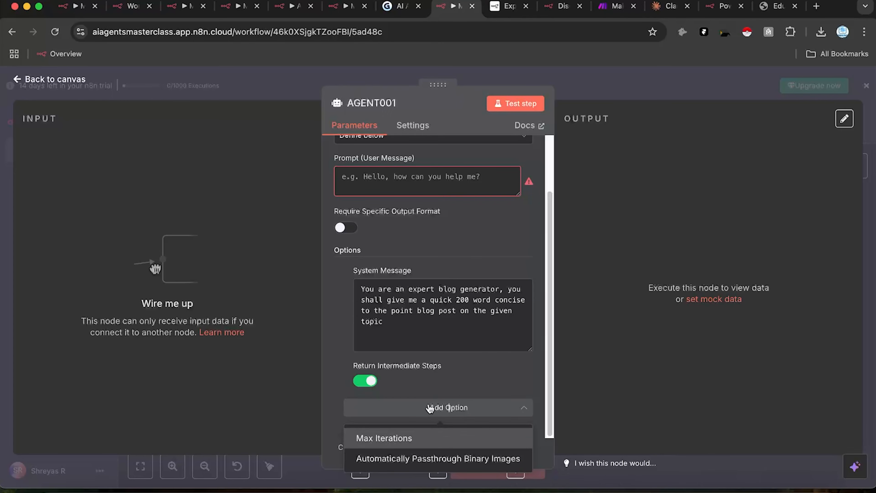
pyautogui.click(423, 357)
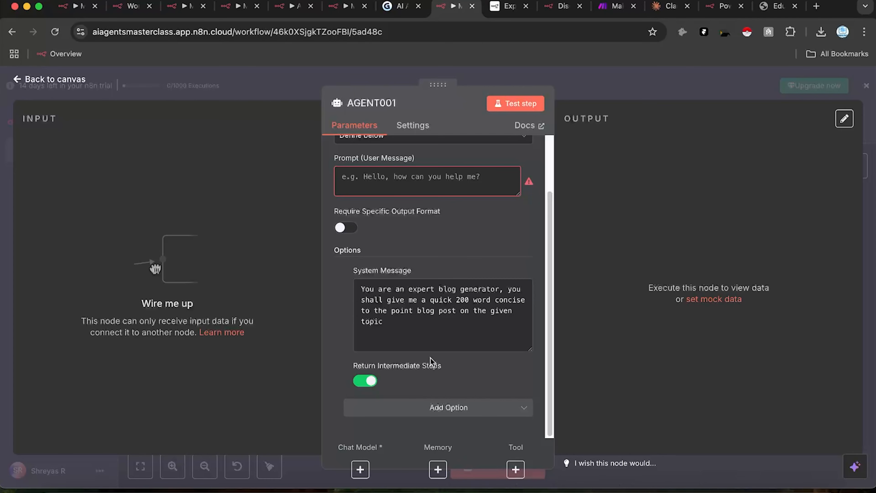
pyautogui.click(616, 89)
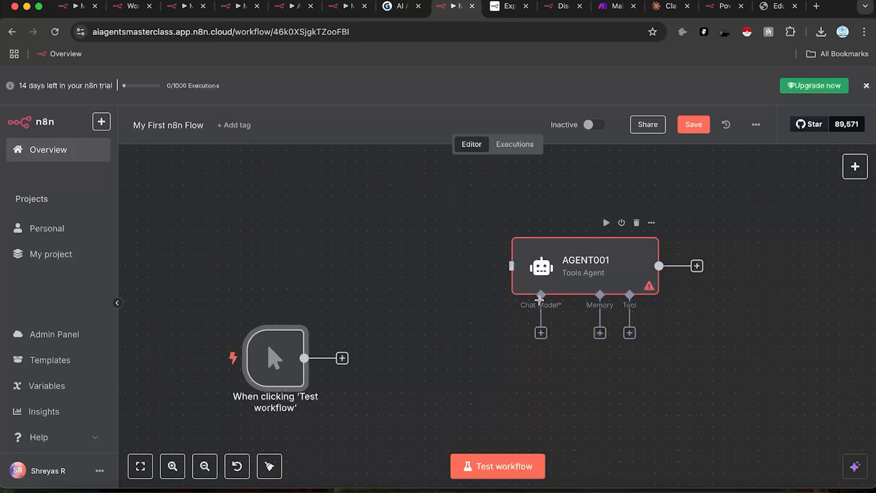
# Step: Attach an OpenAI Chat Model to AGENT001 using n8n's free OpenAI credits and gpt-4o-mini
pyautogui.moveTo(541, 295); pyautogui.dragTo(448, 358)
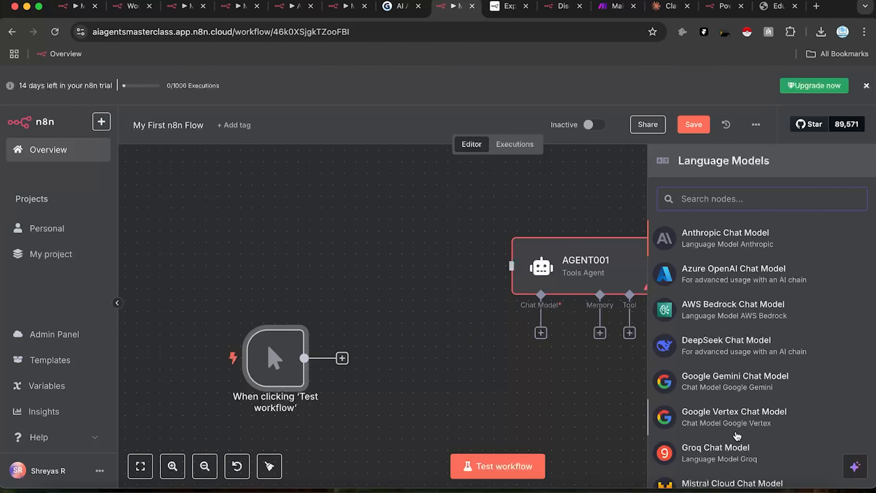
pyautogui.scroll(-5, 737, 436)
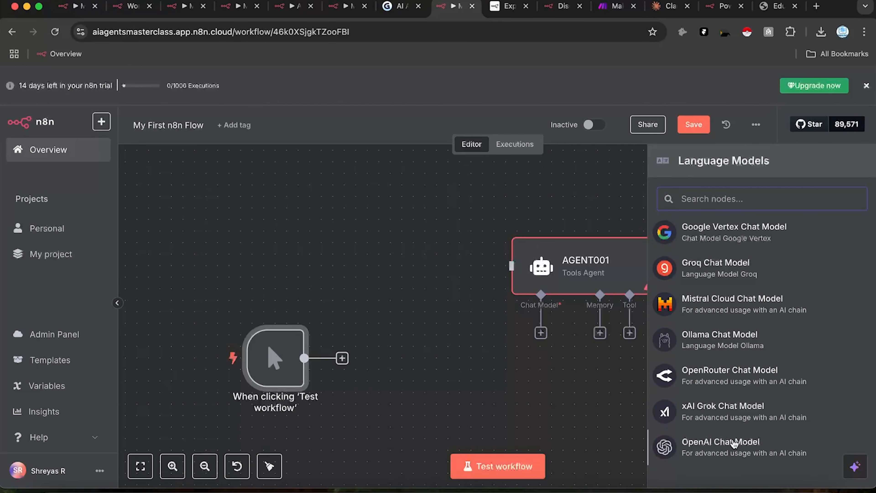
pyautogui.click(732, 450)
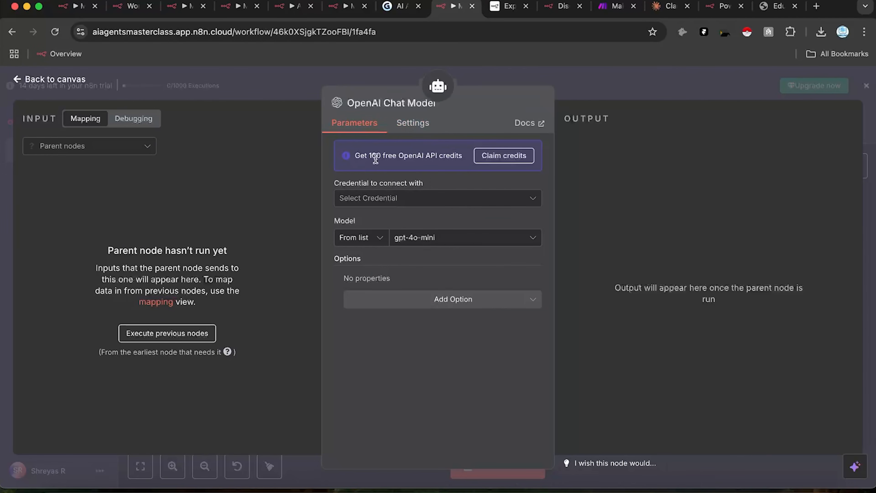
pyautogui.click(512, 163)
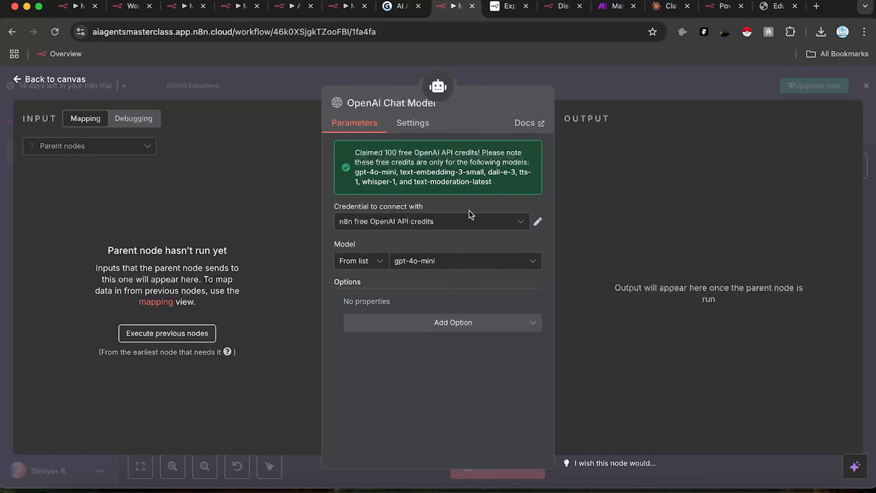
pyautogui.click(453, 267)
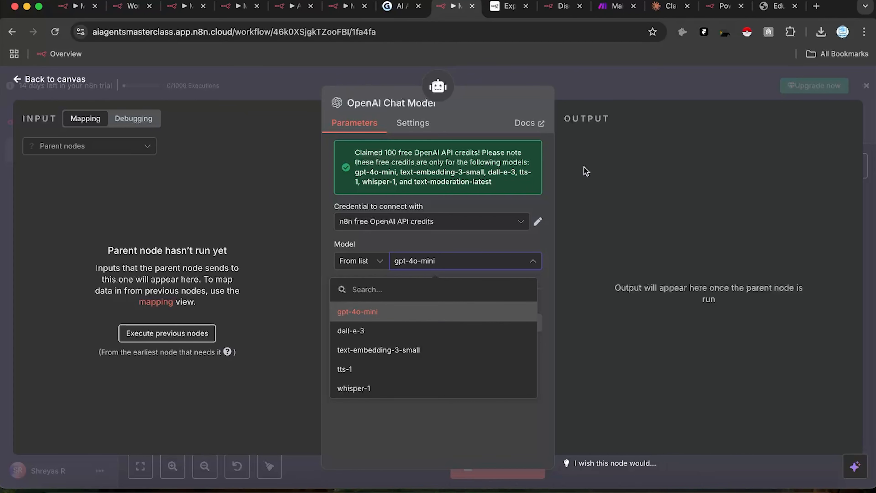
pyautogui.click(585, 172)
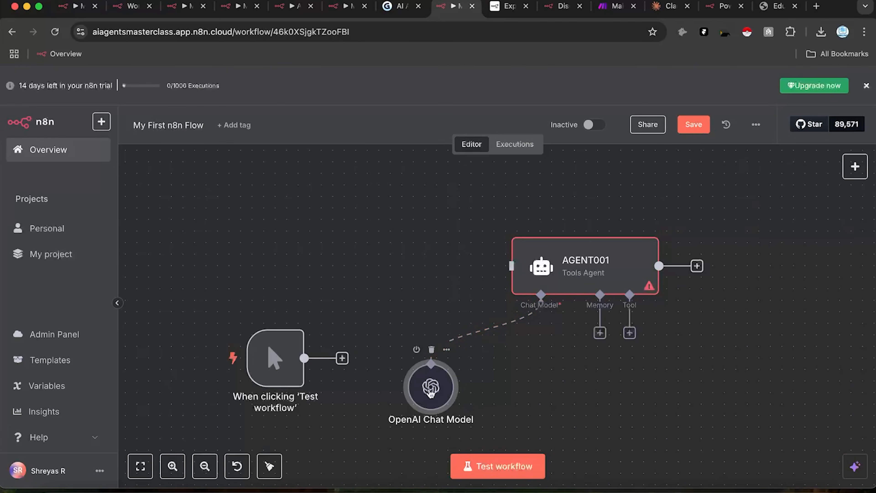
# Step: Add Maximum Number of Tokens to the OpenAI Chat Model, replacing the default -1 with 1000
pyautogui.doubleClick(430, 392)
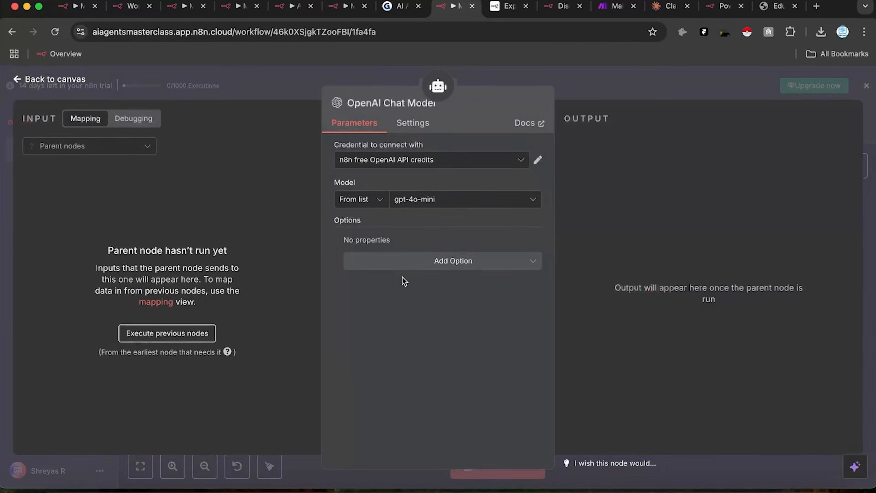
pyautogui.click(416, 264)
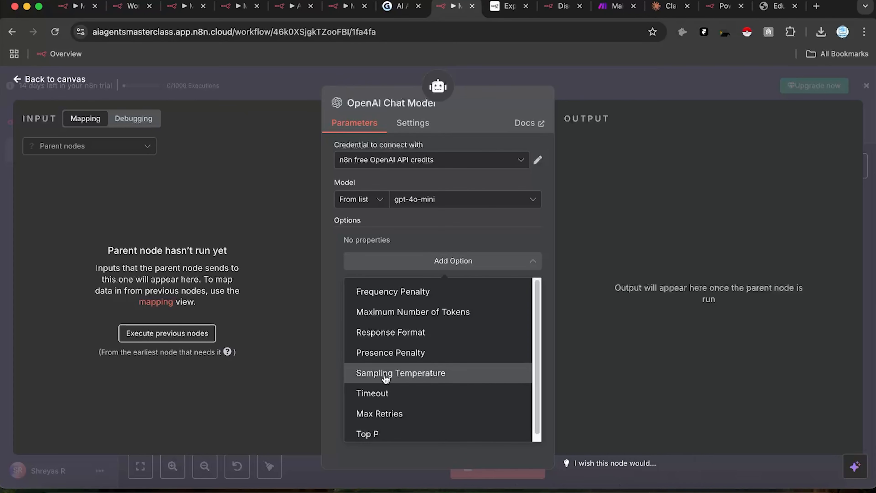
pyautogui.scroll(-1, 397, 413)
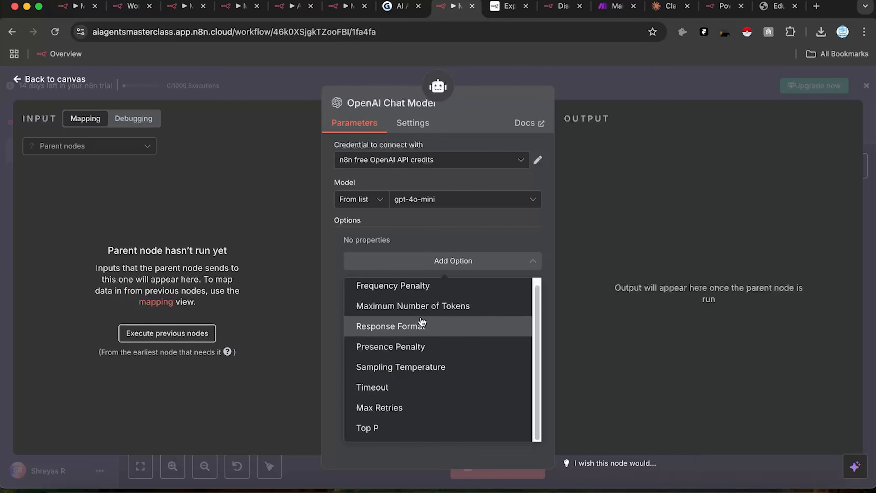
pyautogui.click(428, 306)
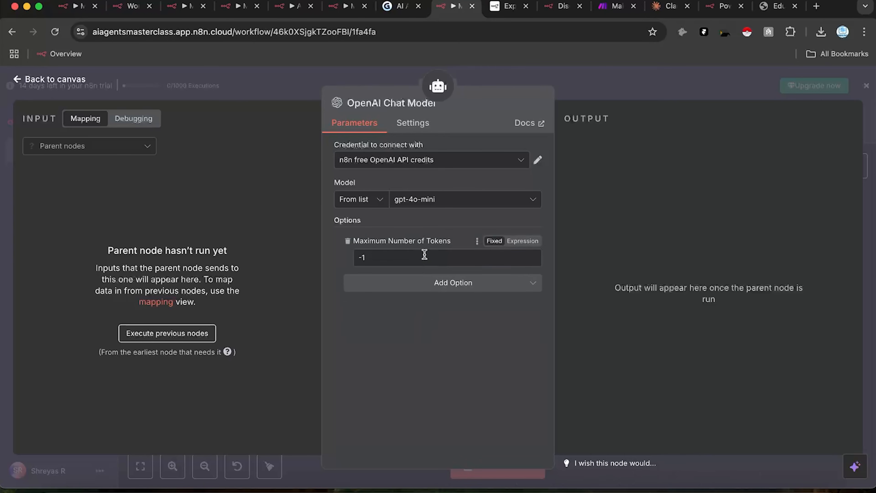
pyautogui.moveTo(368, 257); pyautogui.dragTo(314, 263)
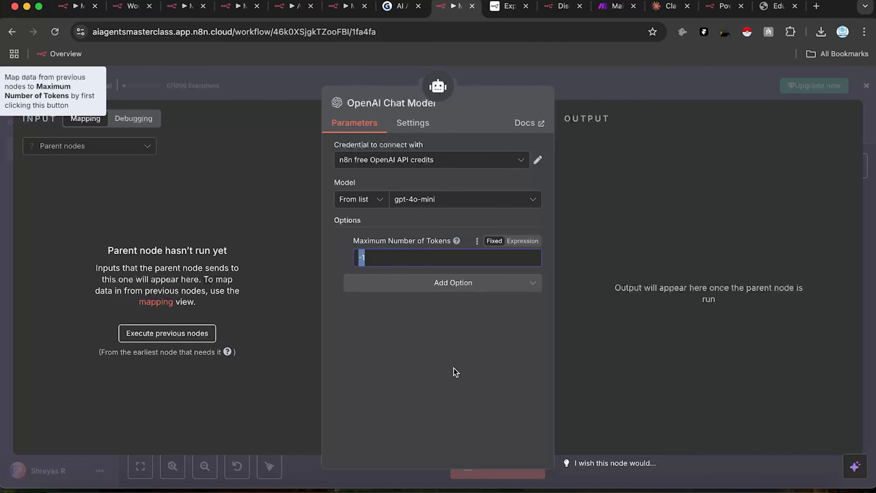
pyautogui.write('5')
pyautogui.click(502, 395)
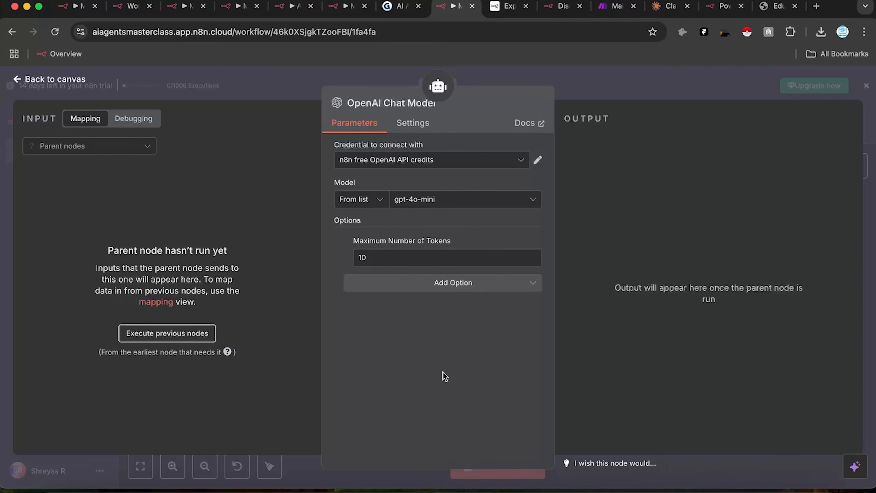
pyautogui.doubleClick(373, 261)
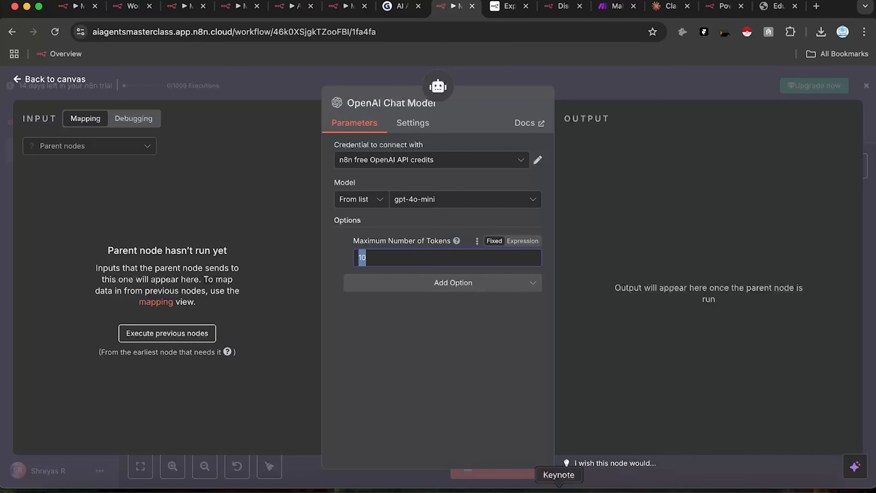
pyautogui.write('10')
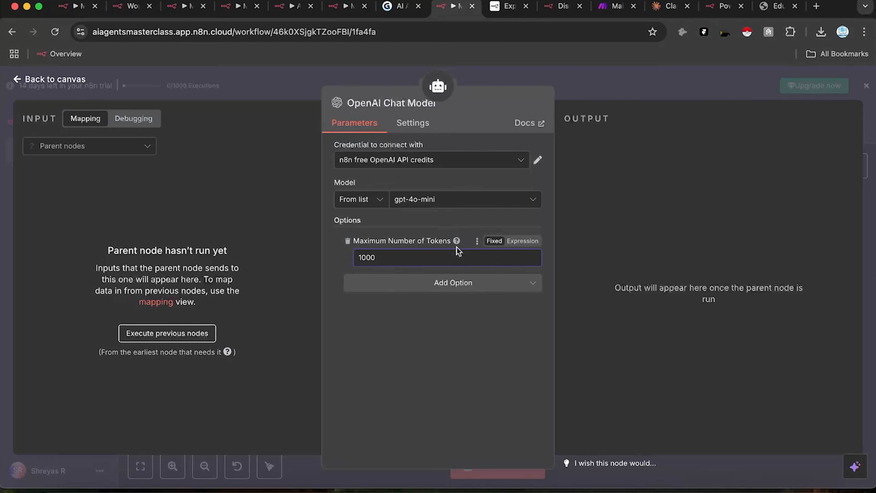
pyautogui.moveTo(456, 243)
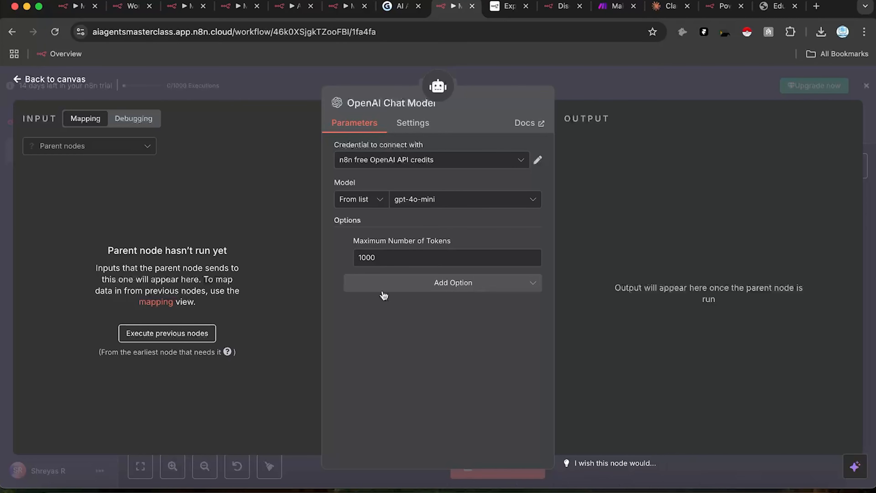
# Step: Add a Sampling Temperature option to the chat model and try the values 1.0 and 0.0
pyautogui.click(384, 283)
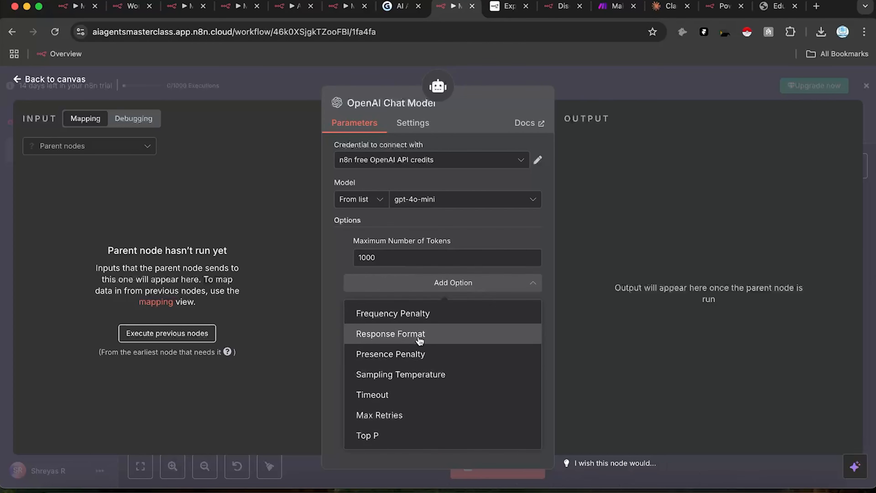
pyautogui.click(413, 378)
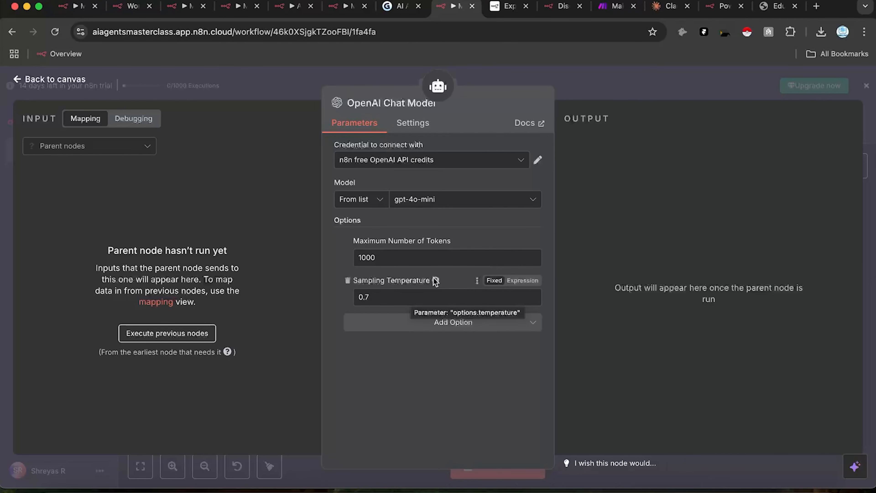
pyautogui.click(416, 291)
pyautogui.press('super+a')
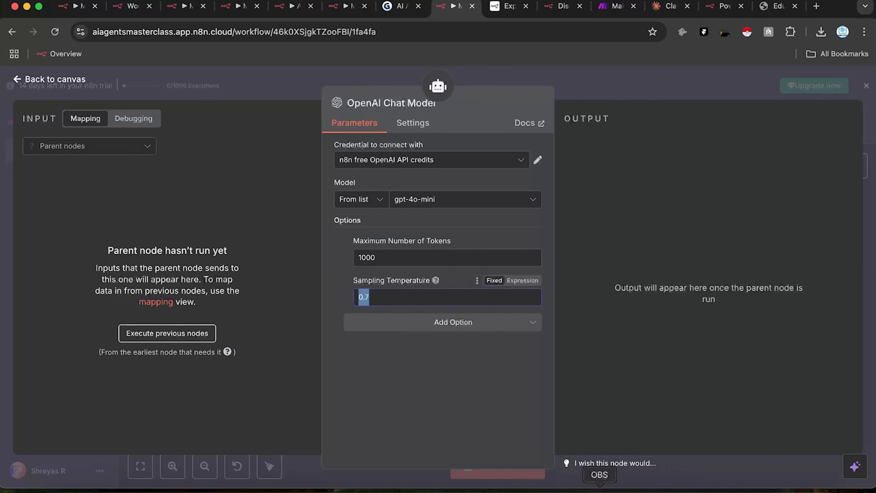
pyautogui.write('1')
pyautogui.click(457, 432)
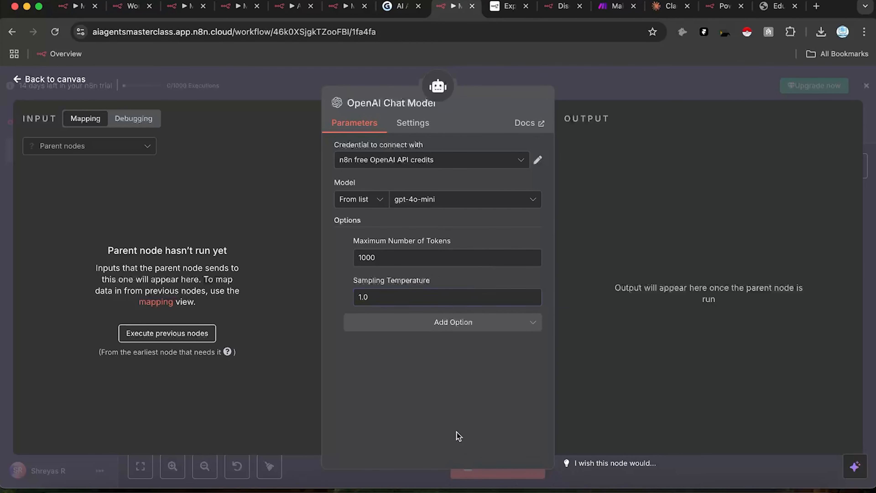
pyautogui.doubleClick(384, 302)
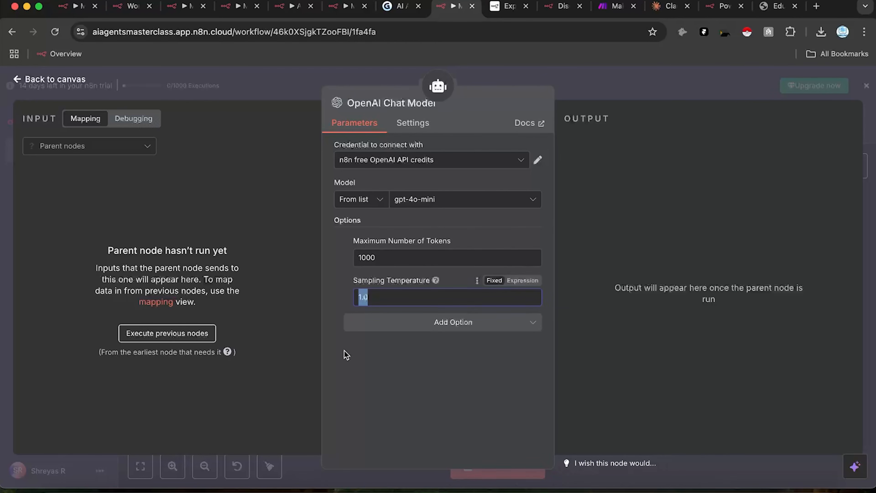
pyautogui.write('0')
pyautogui.click(349, 394)
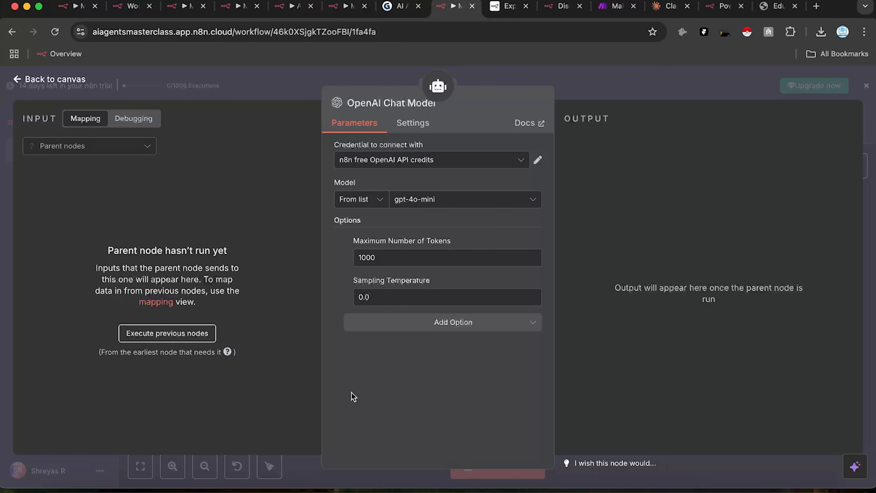
# Step: Set the sampling temperature back to 0.7 and close the option list without adding more
pyautogui.click(375, 296)
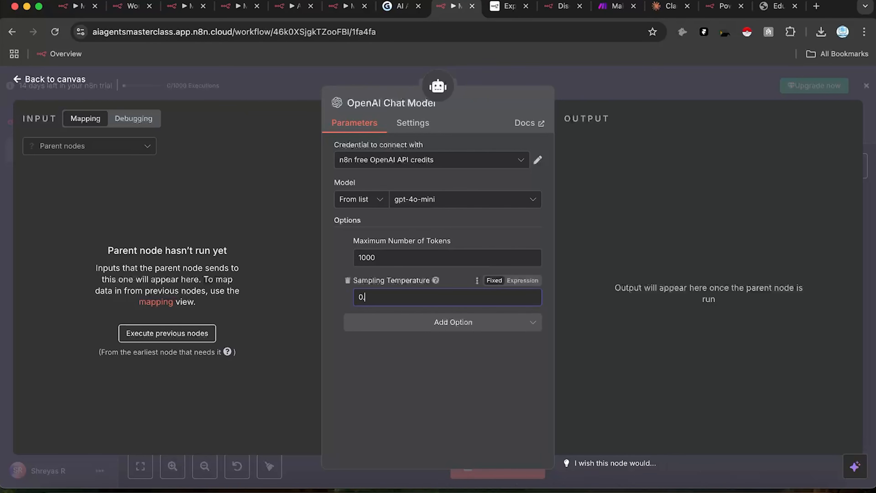
pyautogui.click(382, 370)
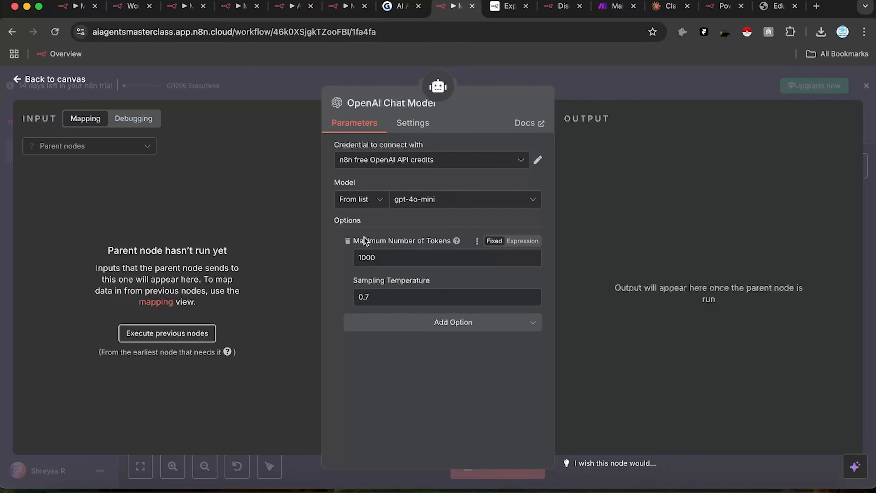
pyautogui.click(370, 324)
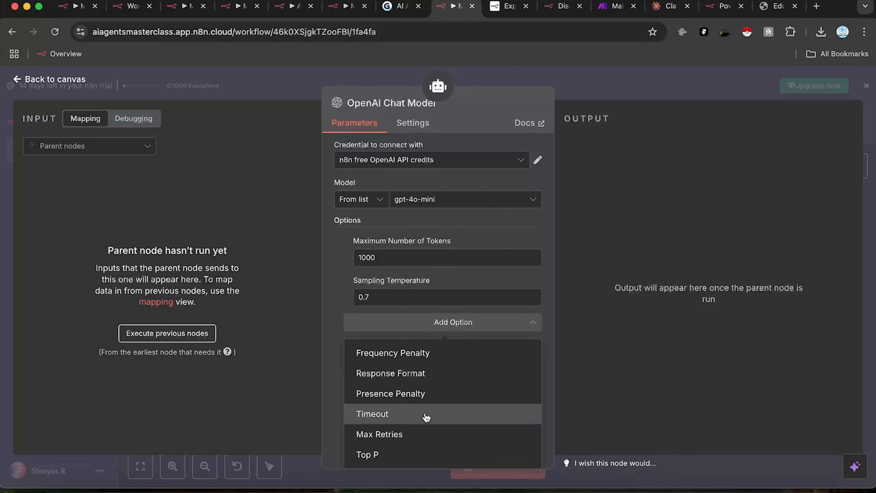
pyautogui.click(592, 82)
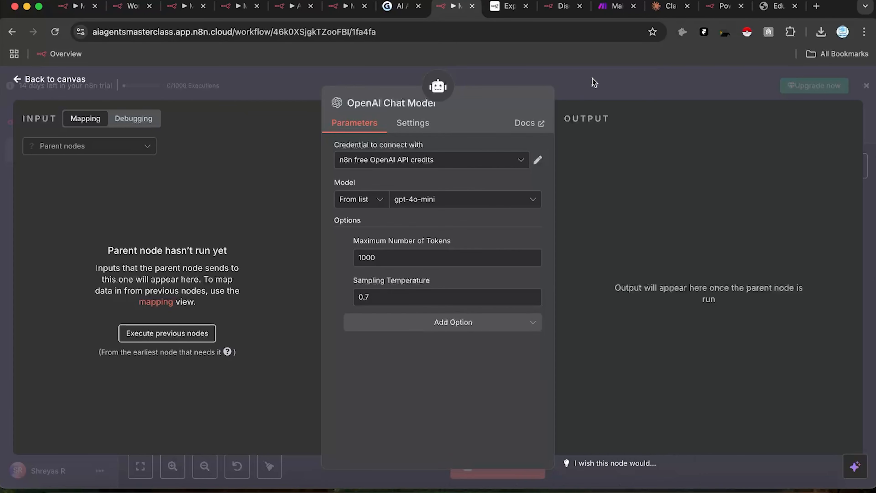
# Step: Move the manual trigger left and connect a Google Sheets node to its output
pyautogui.click(591, 82)
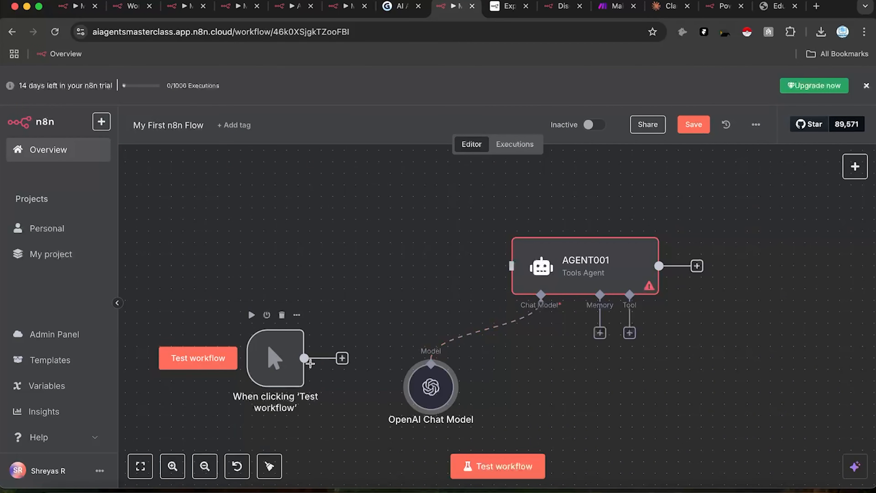
pyautogui.moveTo(282, 357); pyautogui.dragTo(213, 345)
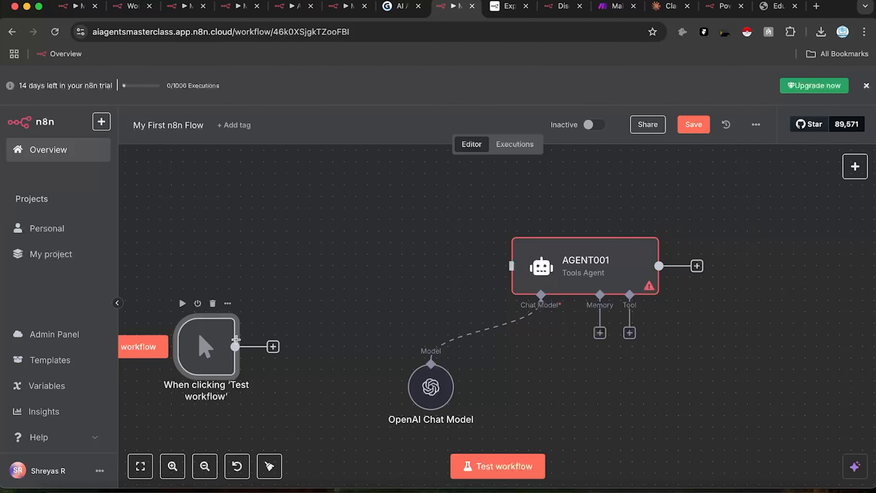
pyautogui.moveTo(236, 347); pyautogui.dragTo(311, 245)
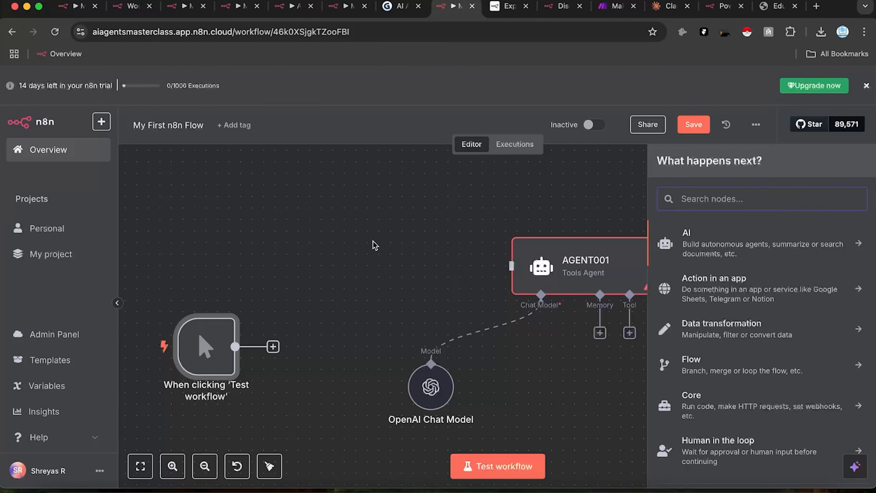
pyautogui.write('google')
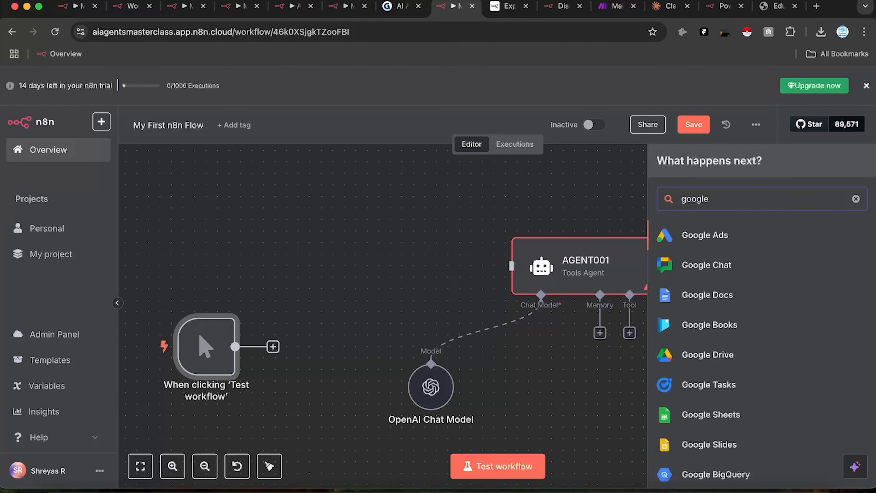
pyautogui.scroll(-1, 718, 416)
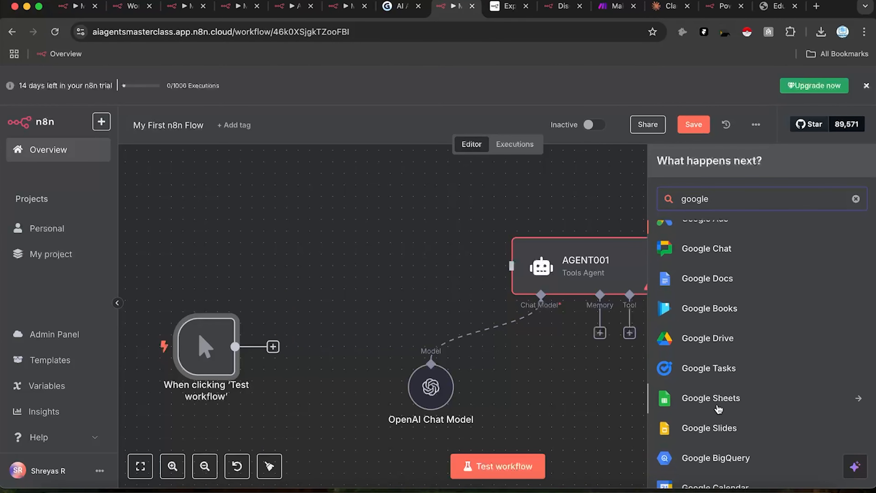
pyautogui.click(719, 407)
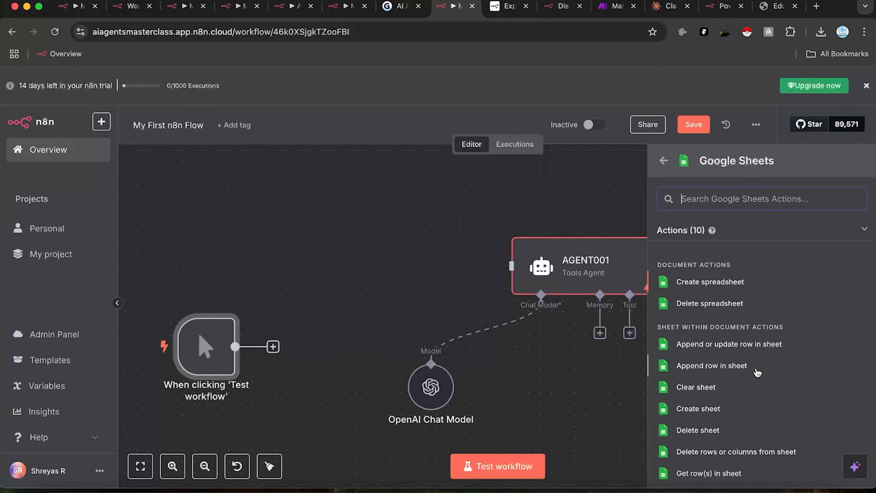
# Step: Make the Google Sheets node a 'Get row(s) in sheet' action and reposition it on the canvas
pyautogui.scroll(-2, 750, 424)
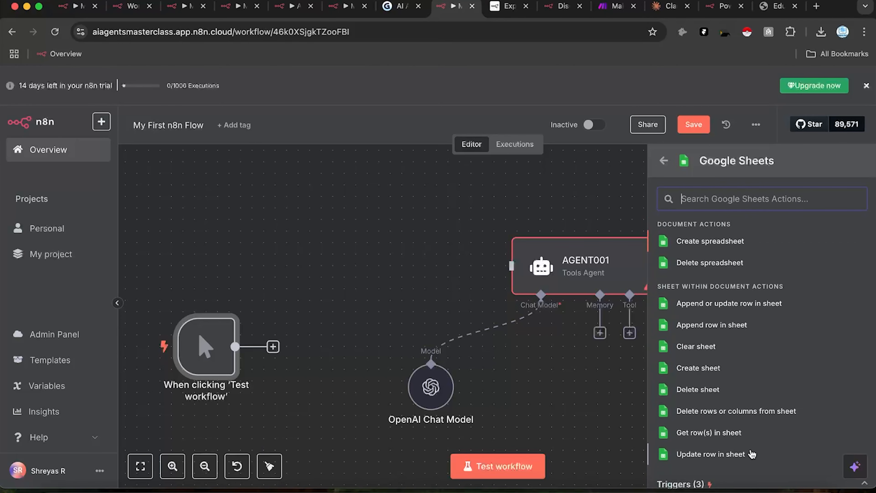
pyautogui.click(744, 438)
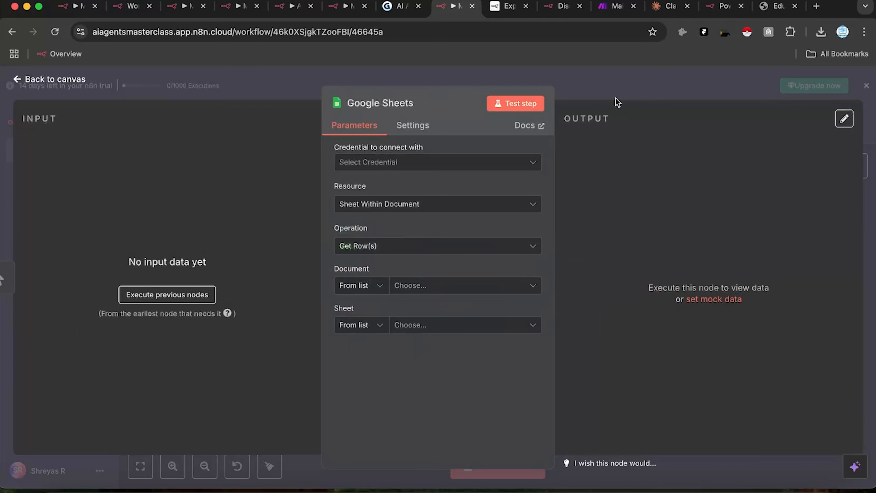
pyautogui.click(583, 97)
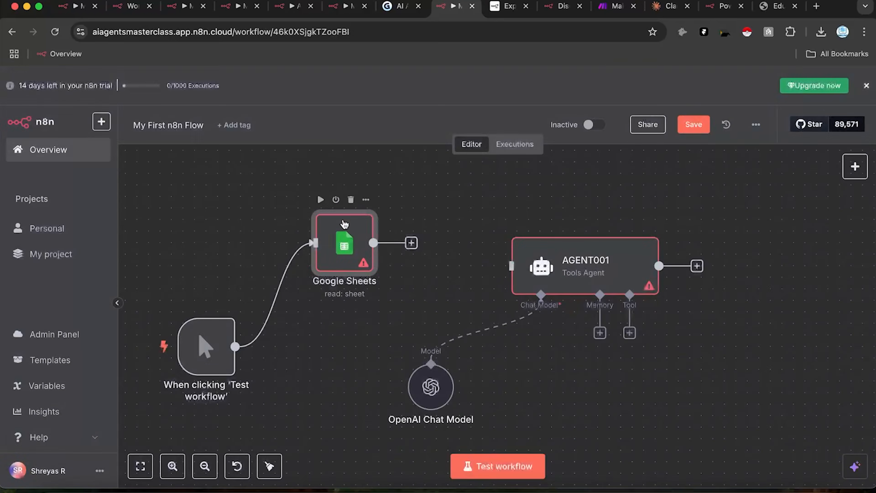
pyautogui.moveTo(344, 267); pyautogui.dragTo(319, 272)
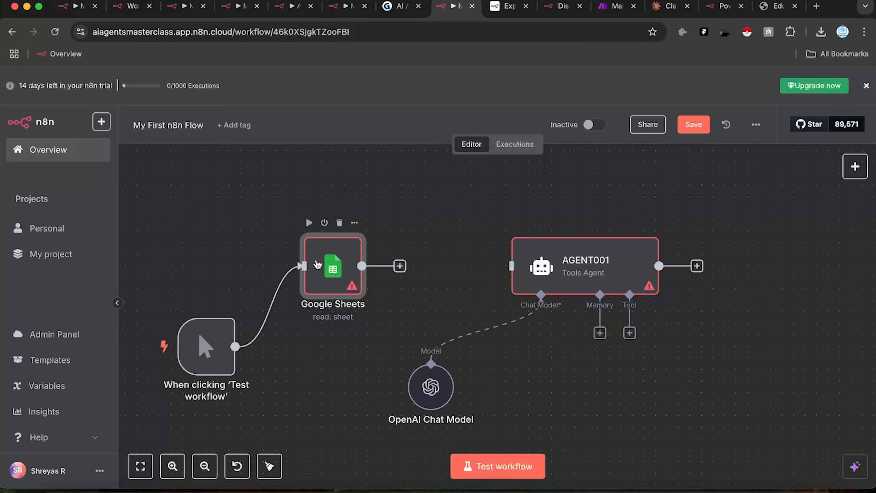
# Step: Open the nodes panel and browse the AI and Action in an app categories
pyautogui.click(854, 169)
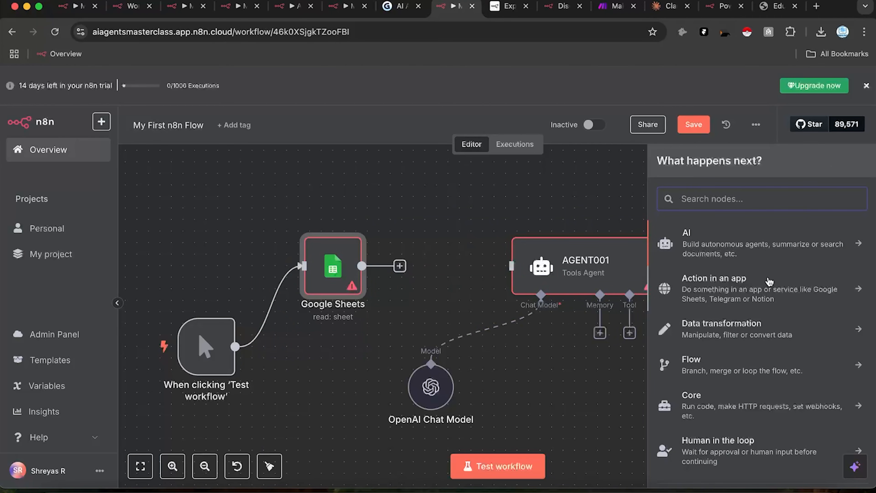
pyautogui.click(740, 248)
pyautogui.scroll(-5, 759, 368)
pyautogui.scroll(5, 758, 345)
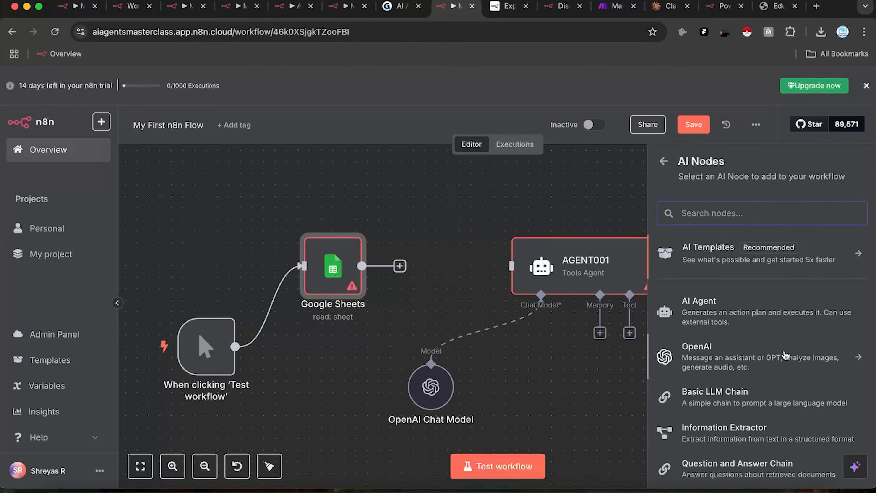
pyautogui.click(664, 161)
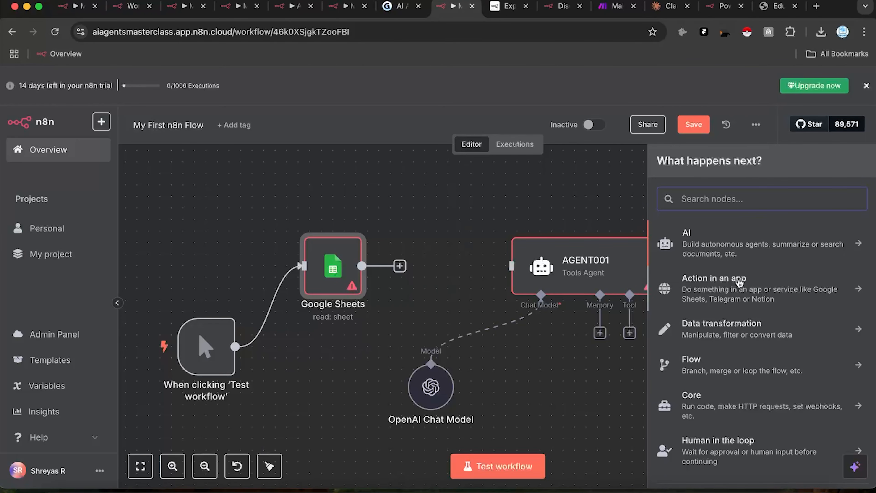
pyautogui.click(735, 292)
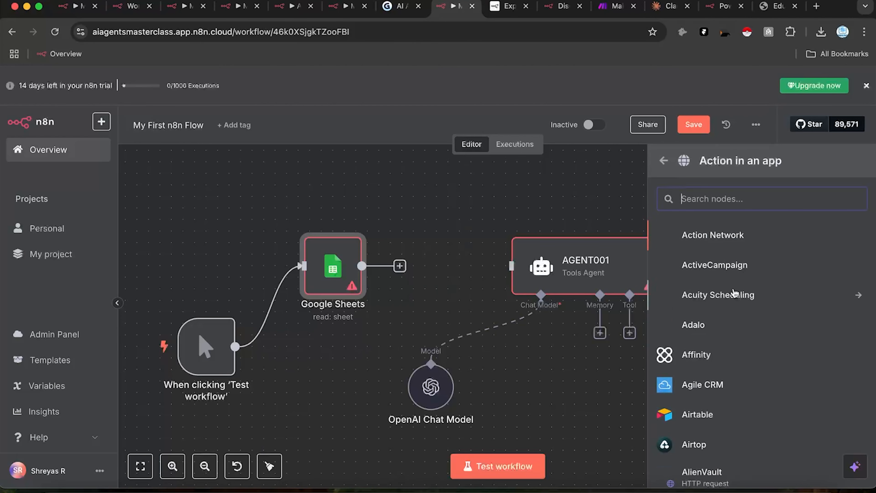
pyautogui.scroll(-3, 766, 386)
pyautogui.scroll(-15, 766, 386)
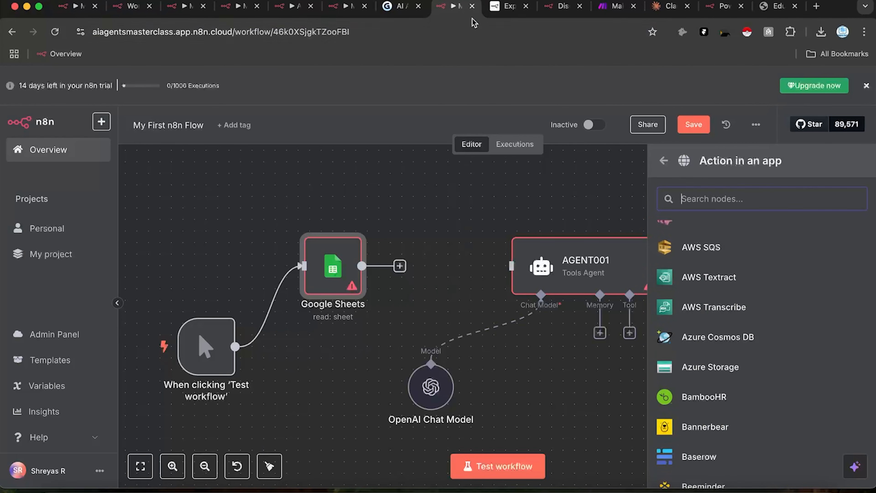
# Step: After checking the documentation and presentation tabs, scroll to Google Sheets and list its actions
pyautogui.click(507, 6)
pyautogui.click(390, 5)
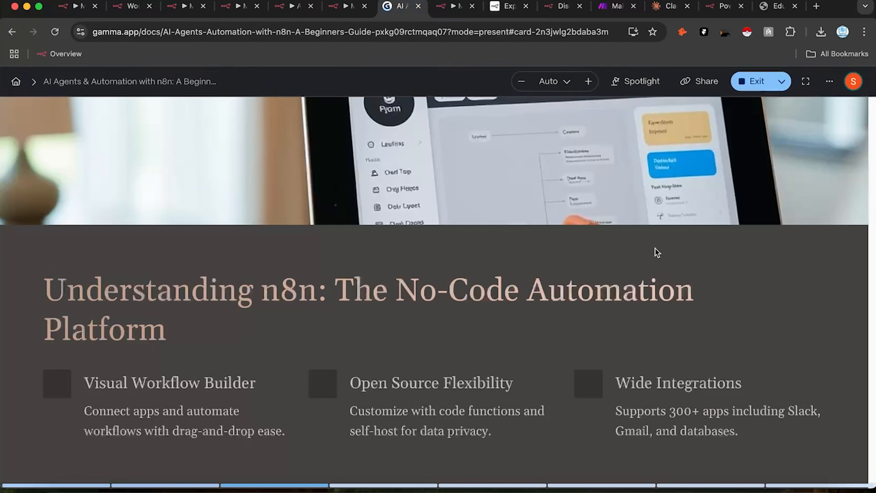
pyautogui.click(452, 6)
pyautogui.scroll(-4, 736, 332)
pyautogui.scroll(-20, 740, 360)
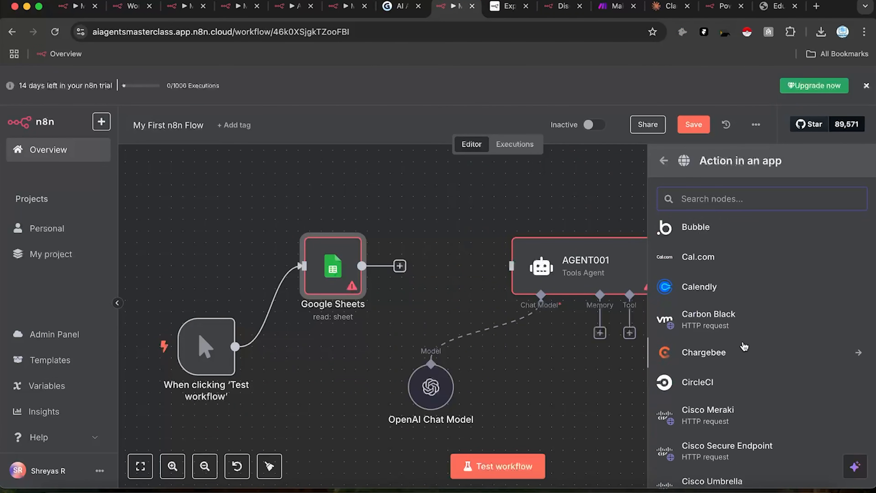
pyautogui.scroll(-20, 746, 331)
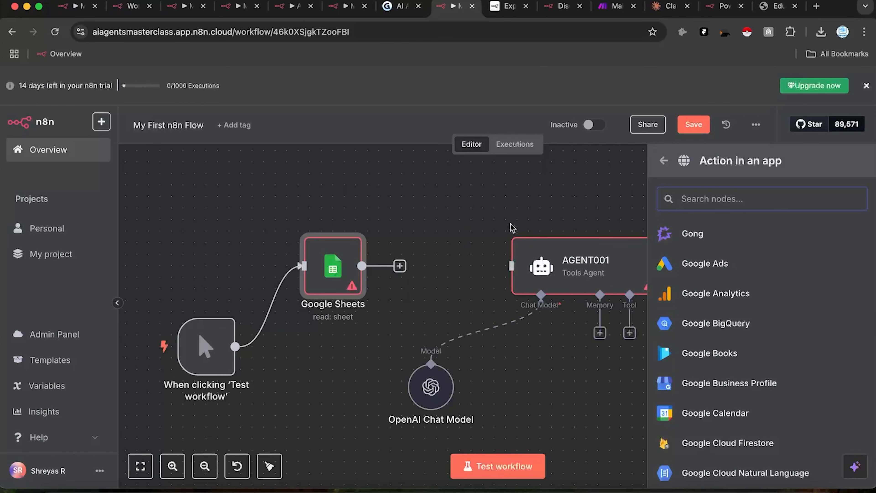
pyautogui.scroll(-4, 746, 324)
pyautogui.scroll(-7, 746, 324)
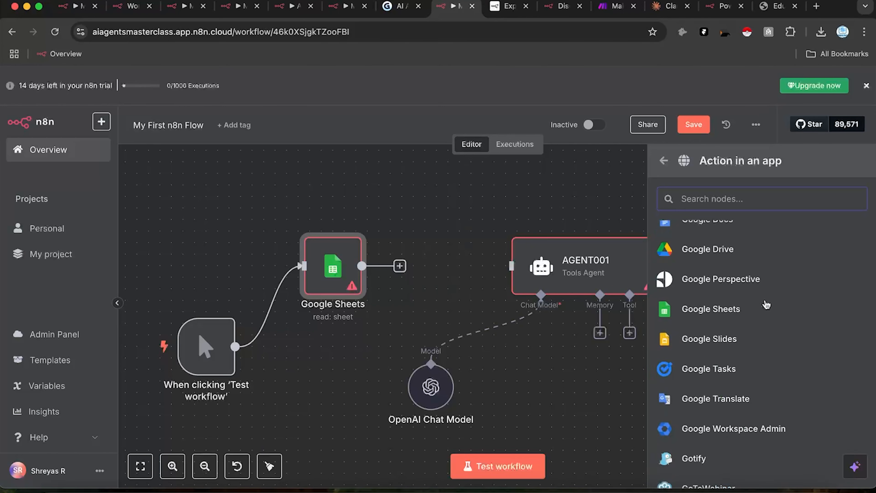
pyautogui.click(711, 307)
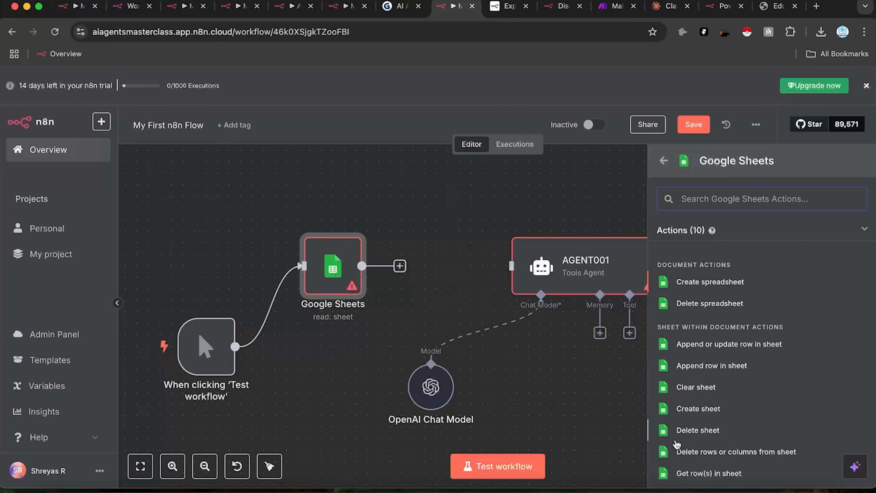
# Step: Scroll through the remaining Google Sheets actions and its three triggers, then dismiss the list
pyautogui.scroll(-1, 753, 464)
pyautogui.scroll(-1, 753, 464)
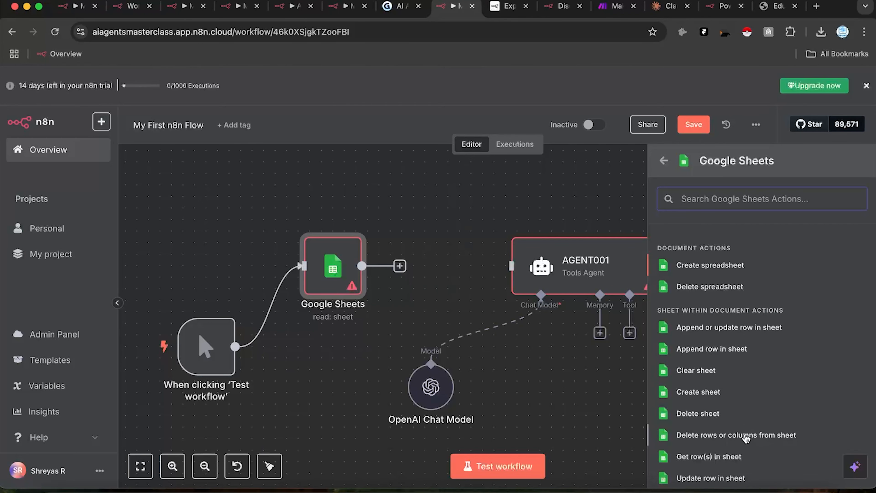
pyautogui.scroll(-1, 746, 438)
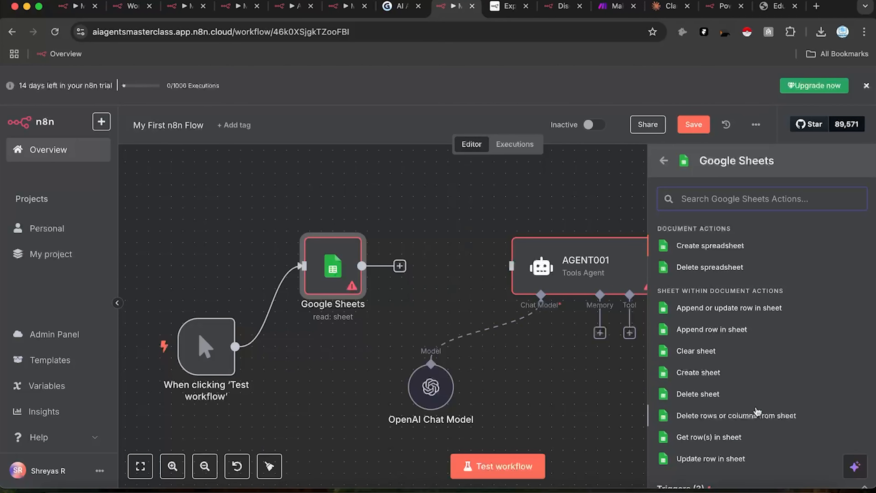
pyautogui.scroll(-3, 755, 414)
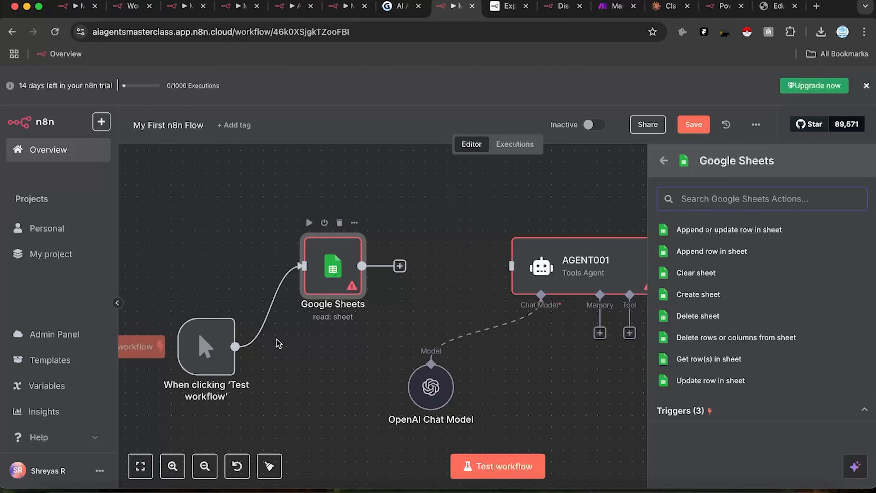
pyautogui.click(776, 421)
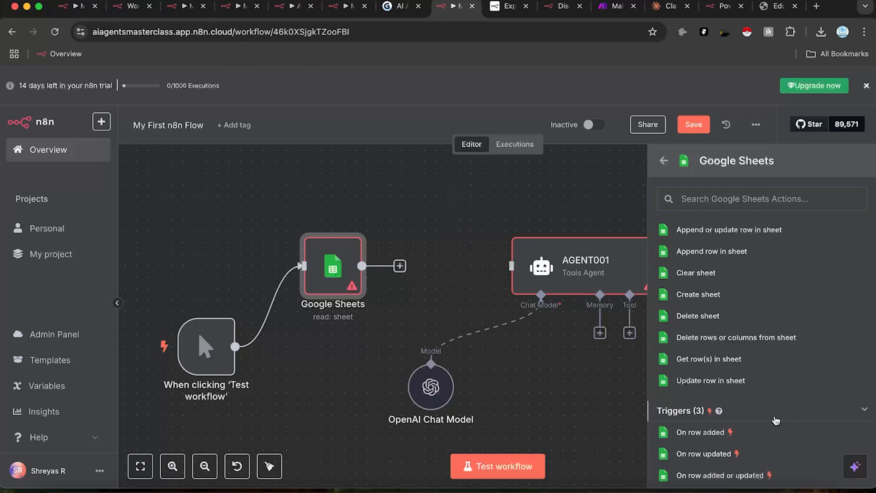
pyautogui.scroll(-2, 775, 411)
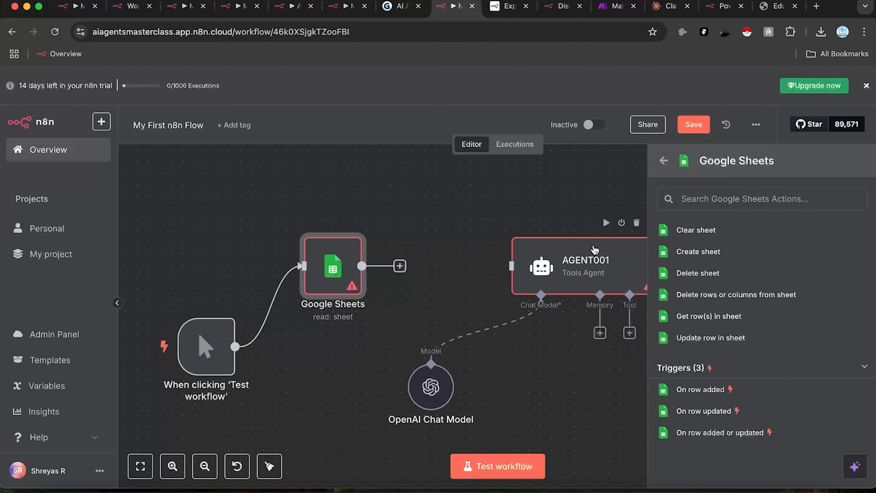
pyautogui.scroll(5, 701, 308)
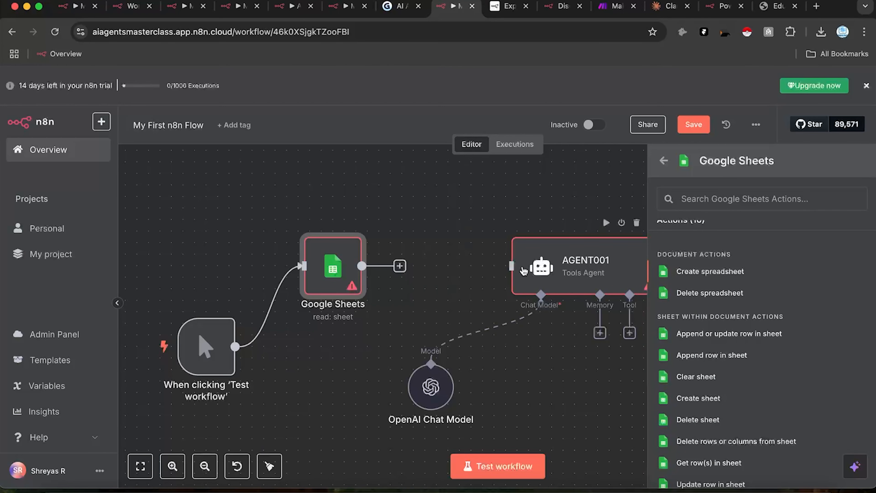
pyautogui.click(456, 235)
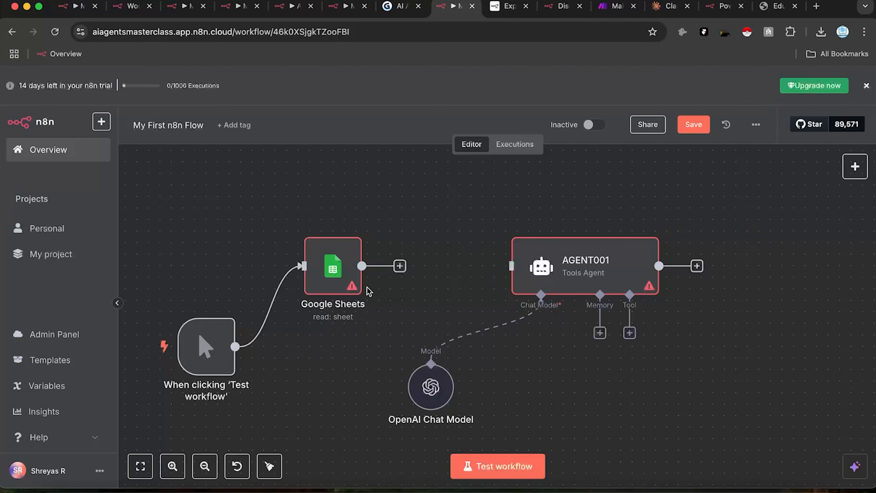
# Step: Wire the Google Sheets output into AGENT001 and move the two nodes closer together
pyautogui.moveTo(362, 266); pyautogui.dragTo(511, 291)
pyautogui.moveTo(546, 265); pyautogui.dragTo(488, 266)
pyautogui.moveTo(319, 289); pyautogui.dragTo(330, 289)
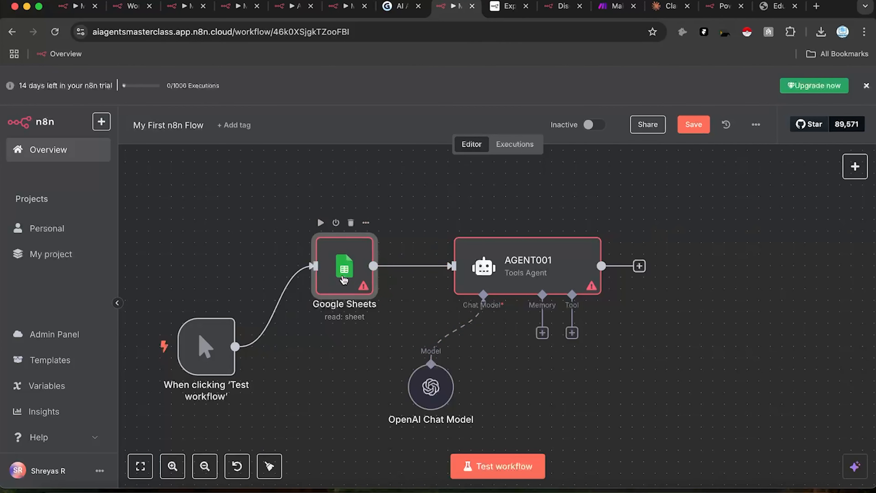
# Step: Create a new Google Sheets OAuth2 credential by signing in with Google and granting all permissions
pyautogui.doubleClick(346, 264)
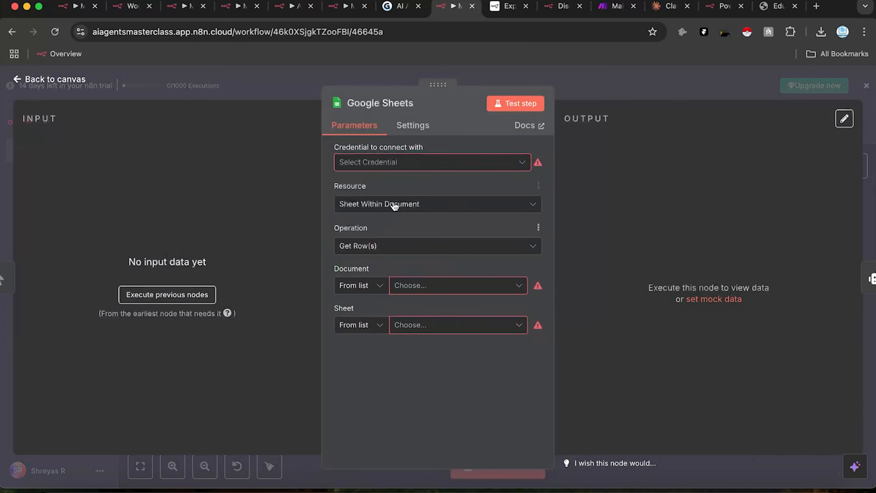
pyautogui.click(430, 165)
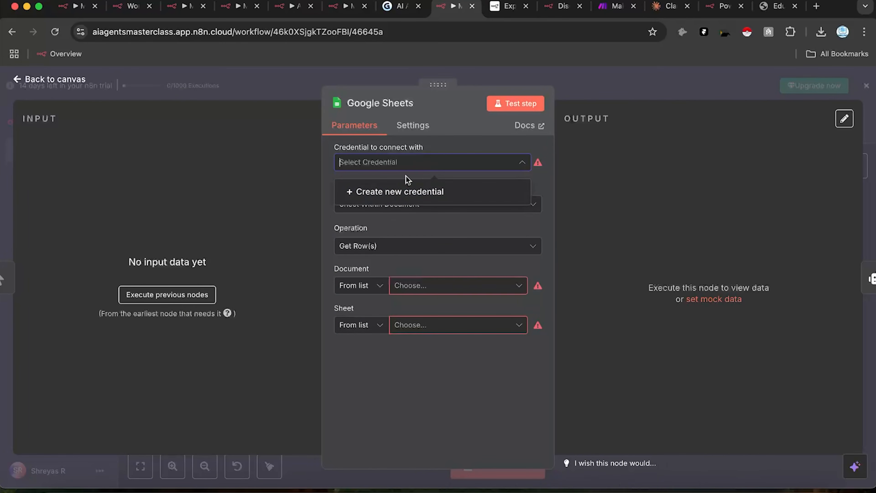
pyautogui.click(403, 193)
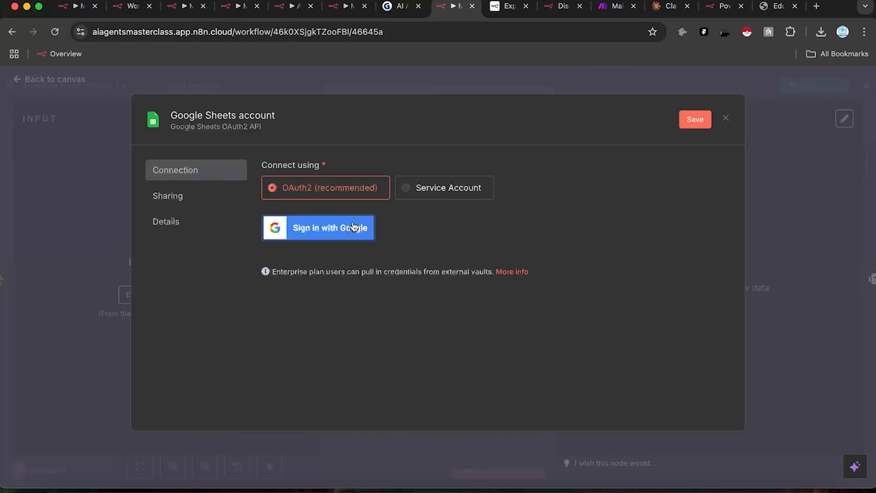
pyautogui.click(347, 234)
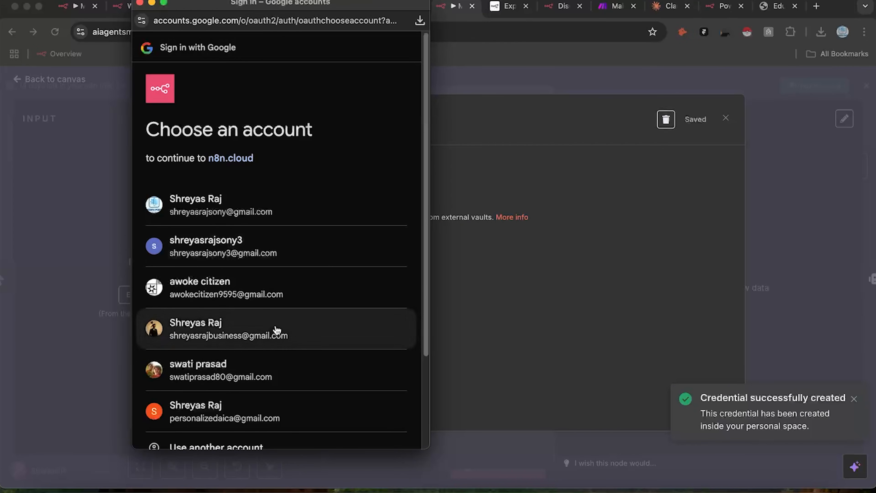
pyautogui.click(270, 414)
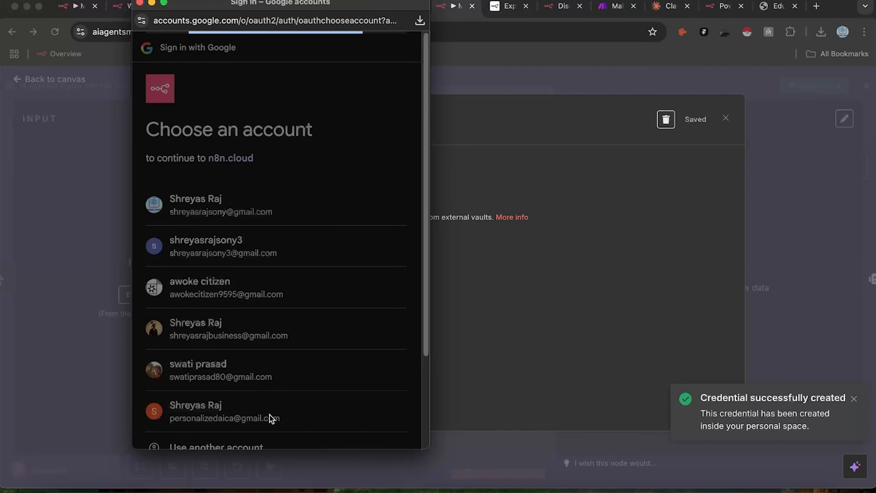
pyautogui.click(164, 253)
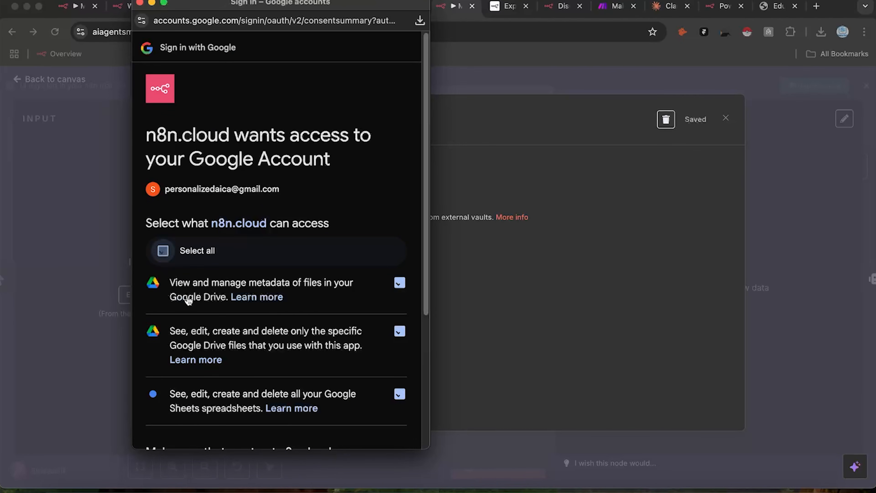
pyautogui.scroll(-3, 300, 400)
pyautogui.scroll(-3, 302, 290)
pyautogui.click(317, 393)
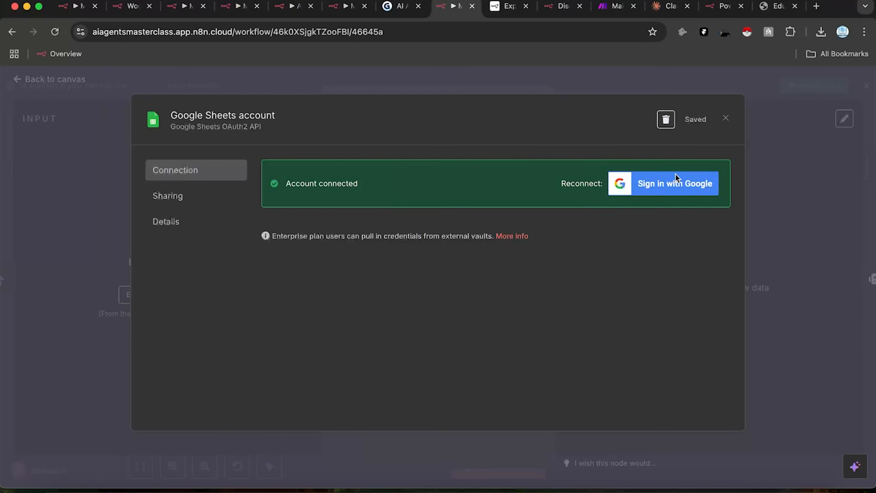
pyautogui.click(724, 118)
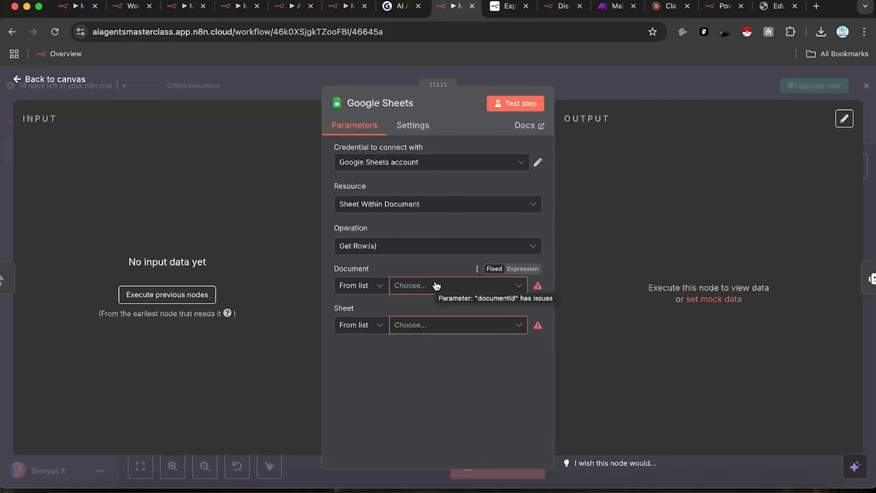
# Step: In a new tab, search for 'sheets' and open the Google Sheets sign-in result
pyautogui.click(816, 6)
pyautogui.write('s')
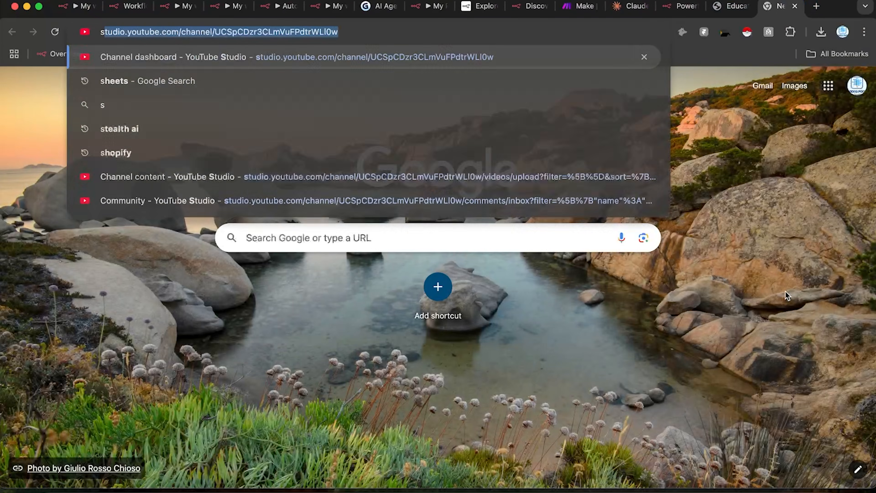
pyautogui.write('heets')
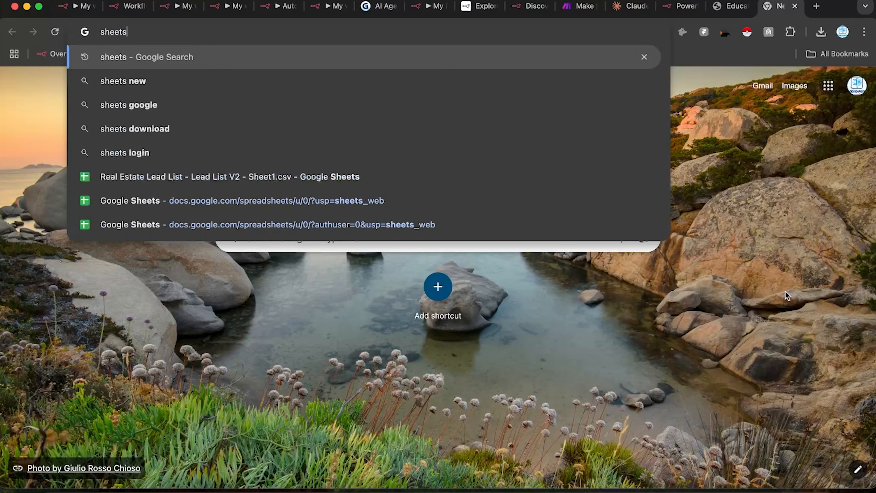
pyautogui.press('Return')
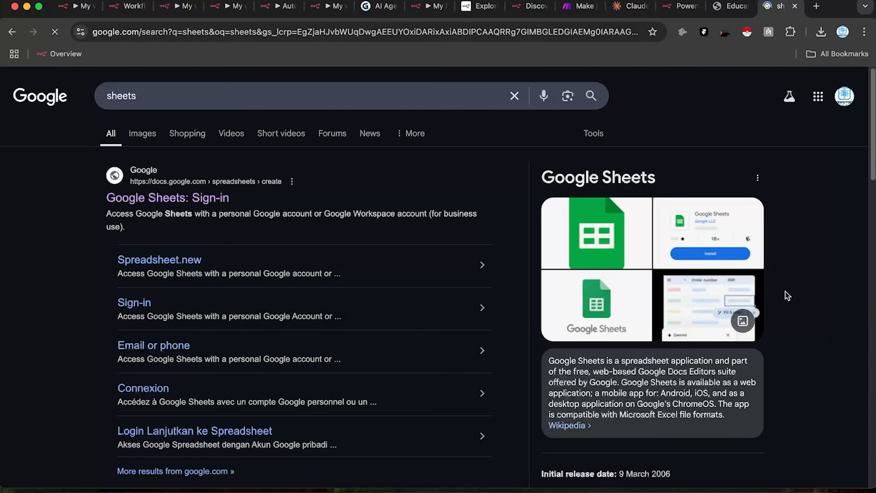
pyautogui.click(189, 205)
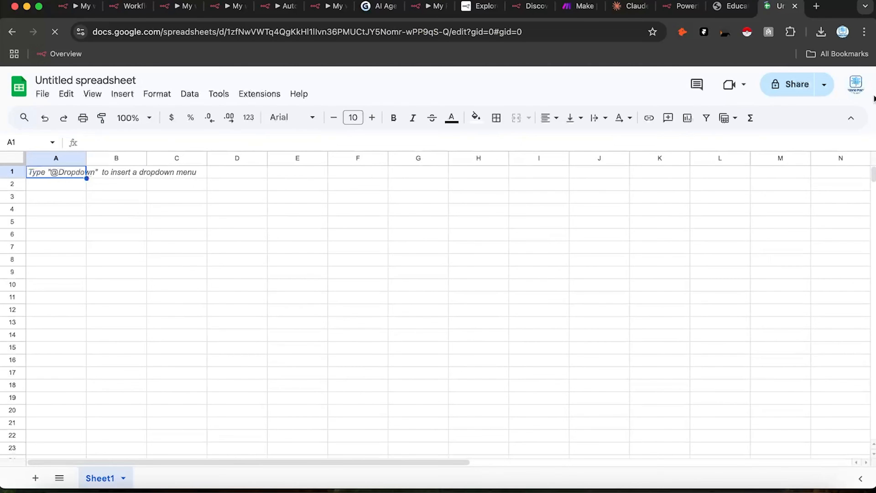
# Step: Switch Google accounts, reopen the closed spreadsheet tab and go to the Sheets home page
pyautogui.click(856, 84)
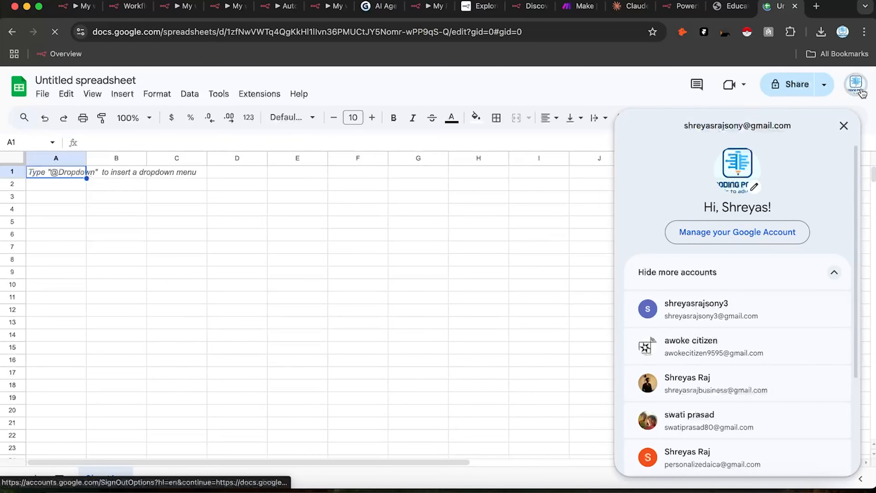
pyautogui.click(725, 457)
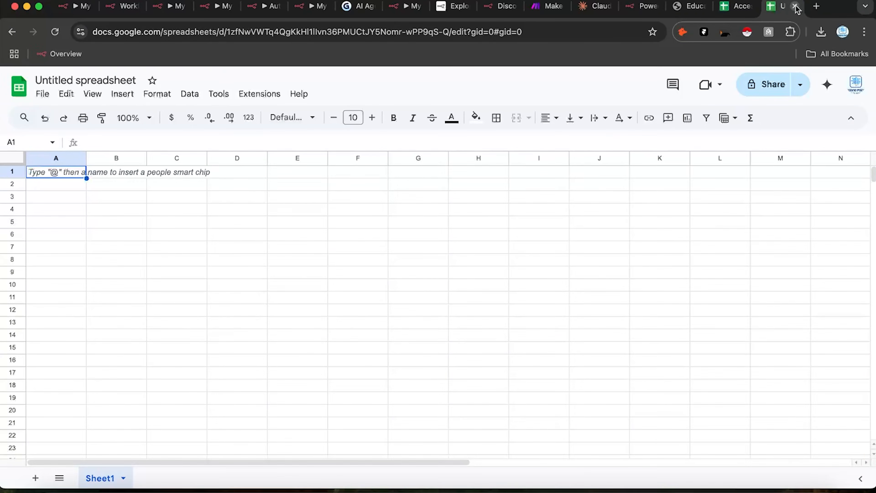
pyautogui.click(795, 7)
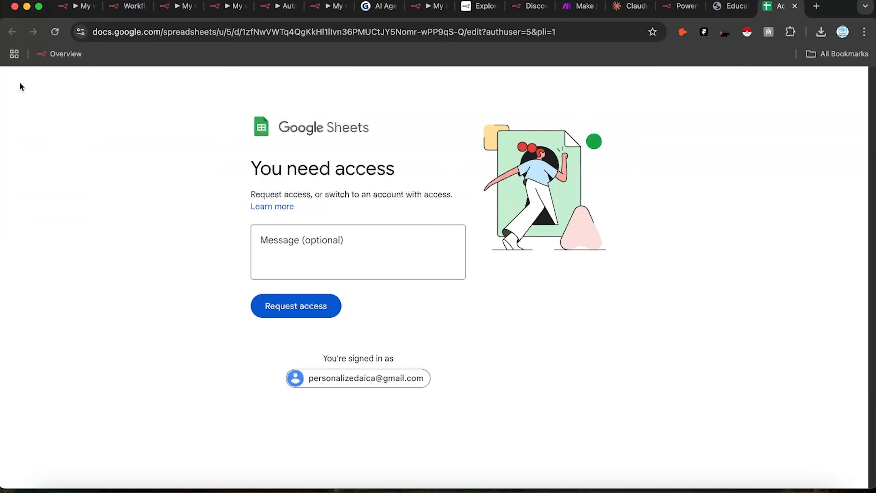
pyautogui.moveTo(21, 33)
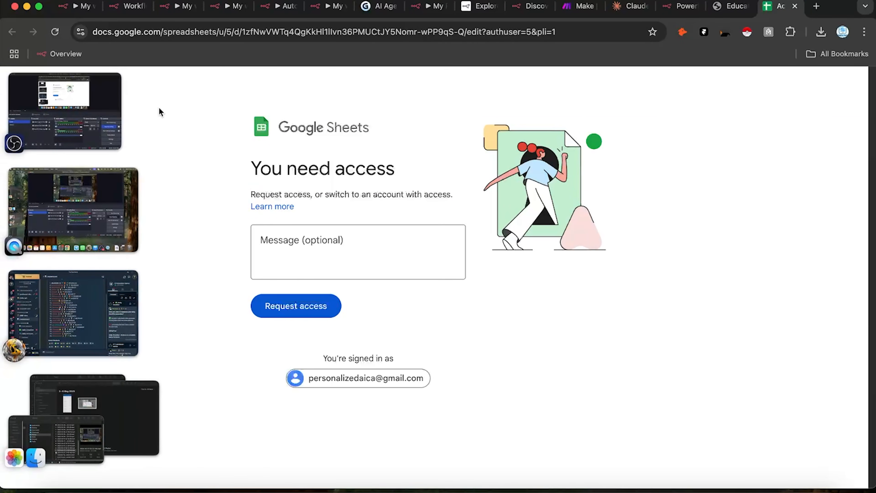
pyautogui.press('super+shift+t')
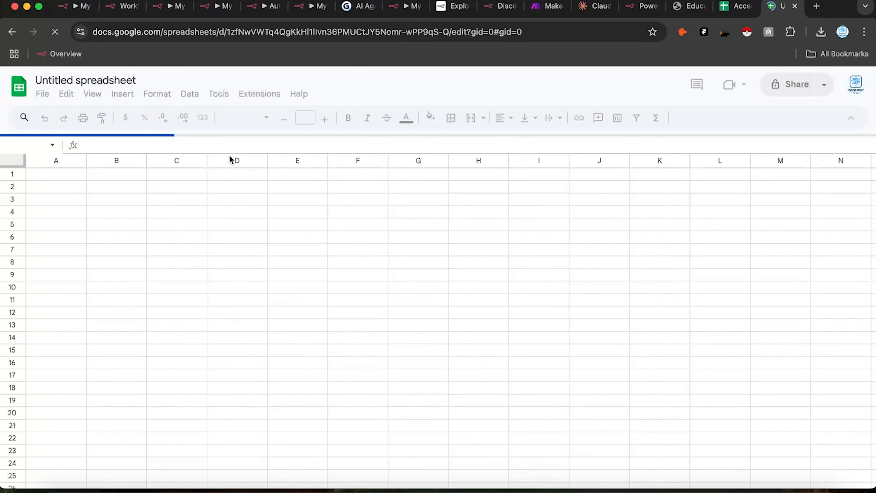
pyautogui.click(33, 93)
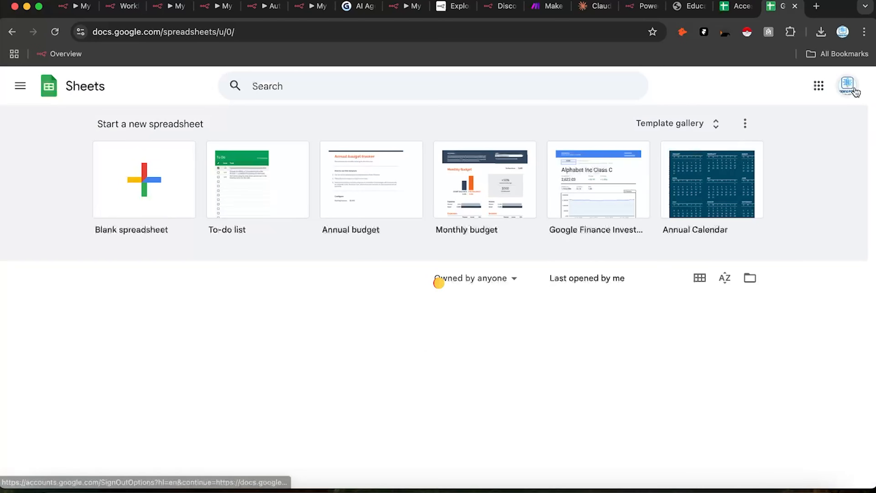
# Step: Switch to another Google account, close the access-denied Sheets tabs and reorder the Sheets tab
pyautogui.click(854, 91)
pyautogui.click(854, 91)
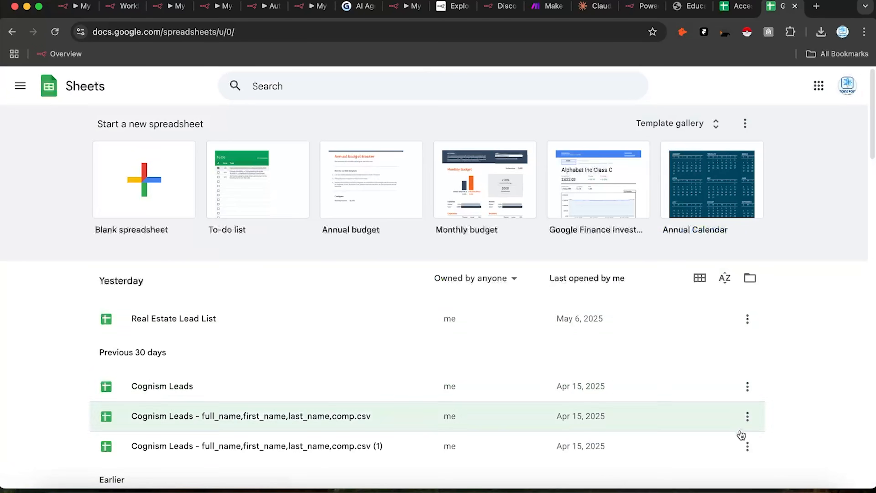
pyautogui.click(846, 93)
pyautogui.click(797, 447)
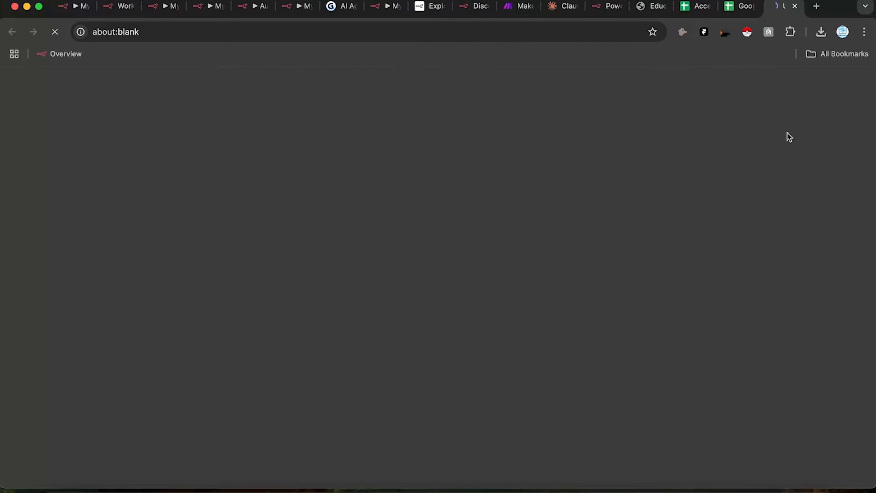
pyautogui.click(709, 16)
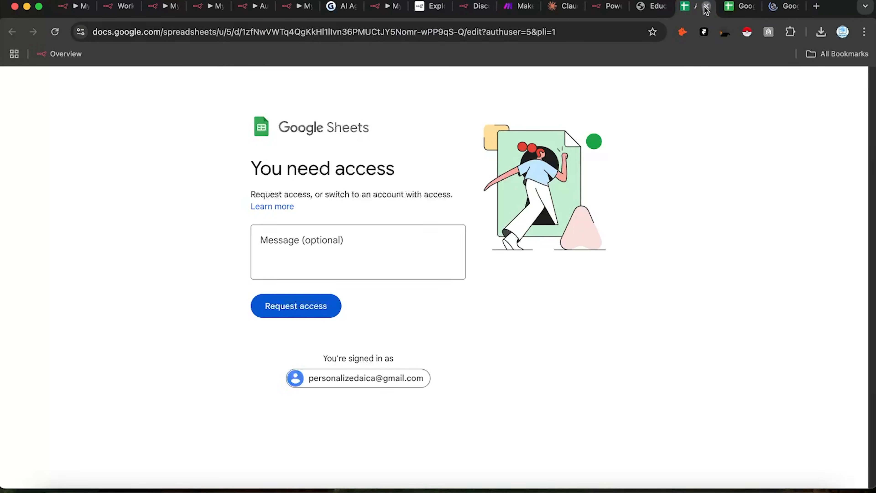
pyautogui.click(706, 7)
pyautogui.click(706, 6)
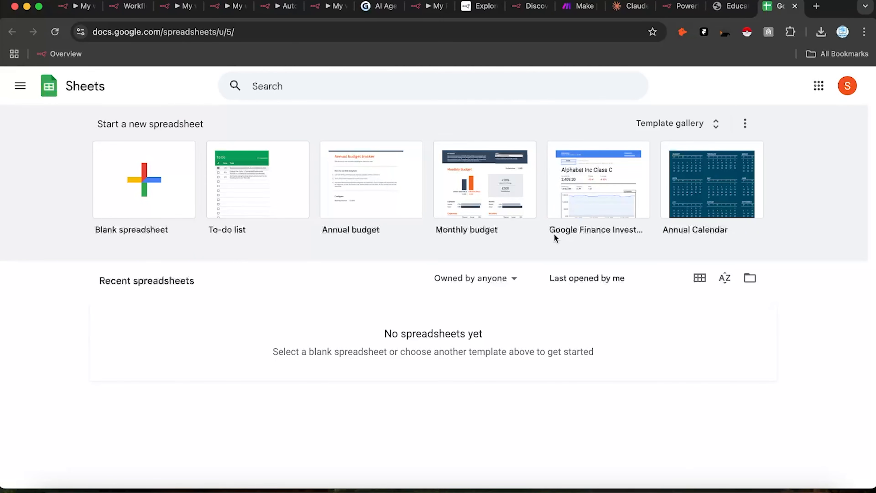
pyautogui.moveTo(784, 15); pyautogui.dragTo(532, 7)
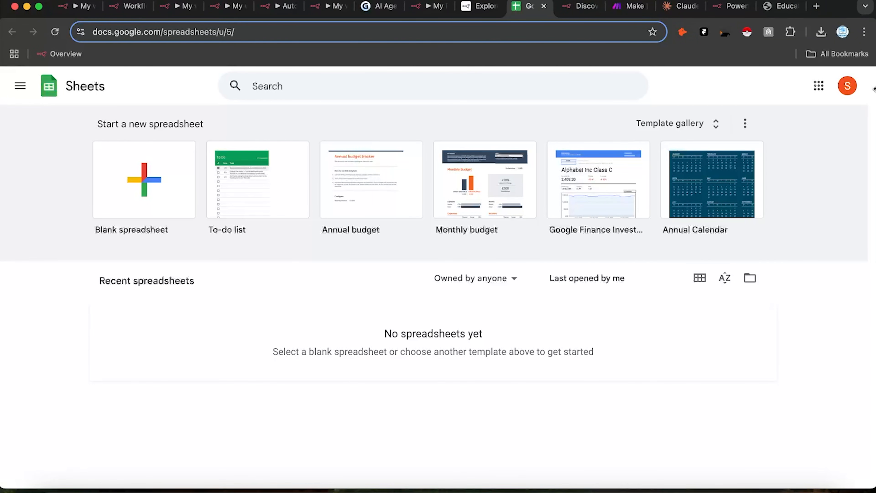
# Step: Open another new tab, maximize Chrome and return to the Google Sheets home page
pyautogui.rightClick(826, 14)
pyautogui.click(826, 14)
pyautogui.rightClick(834, 11)
pyautogui.click(834, 11)
pyautogui.rightClick(5, 10)
pyautogui.click(18, 15)
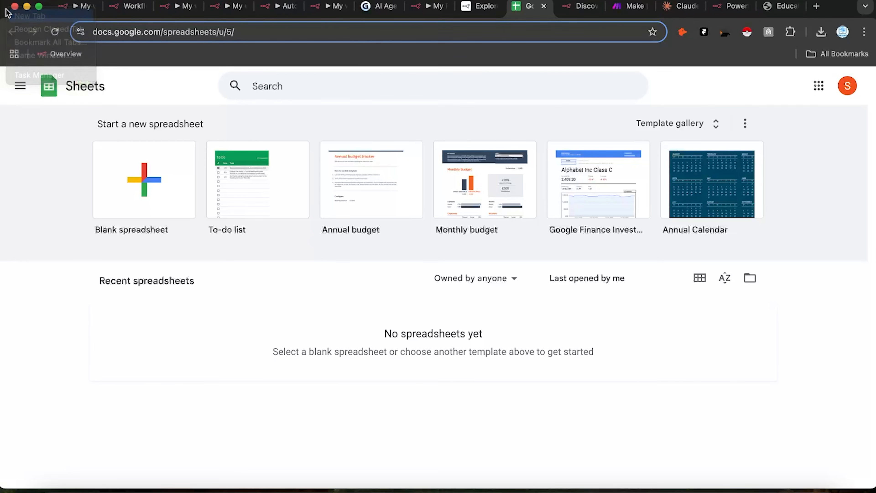
pyautogui.doubleClick(827, 5)
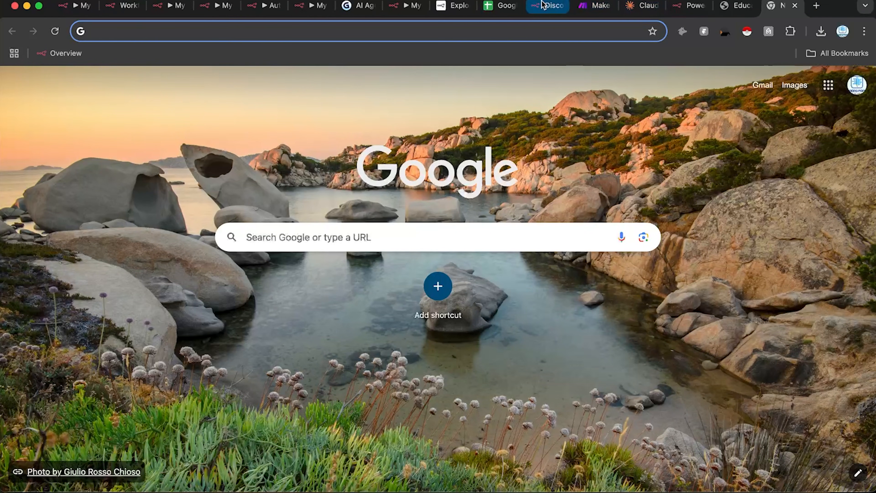
pyautogui.click(500, 4)
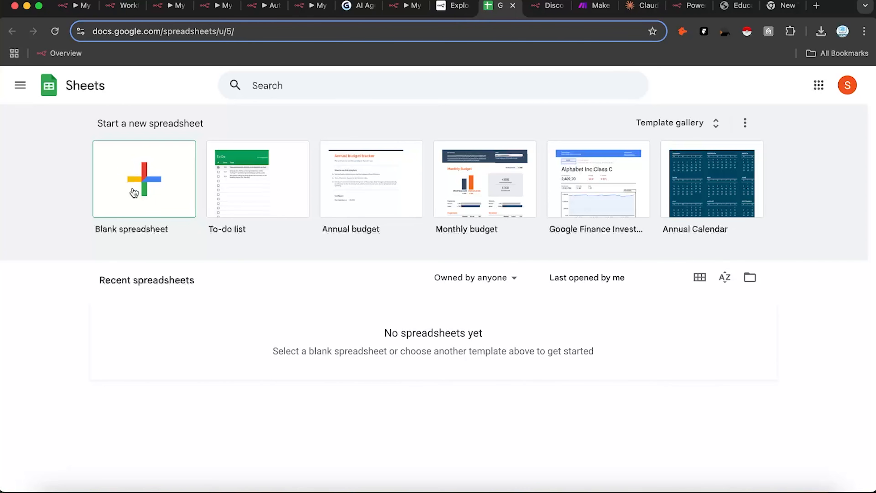
# Step: Create a blank spreadsheet titled 'MY FIRST WORKFLOW AI AGENT BLOGS'
pyautogui.click(100, 195)
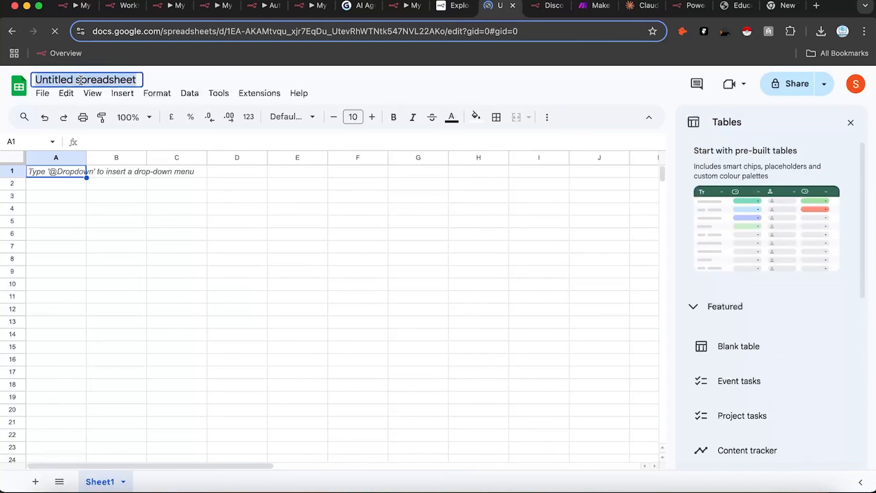
pyautogui.write('M')
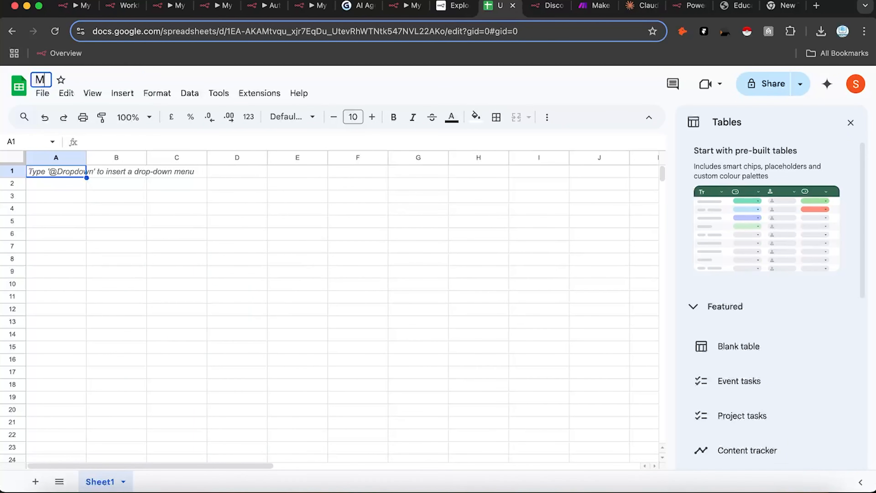
pyautogui.write('Y FIRST WO')
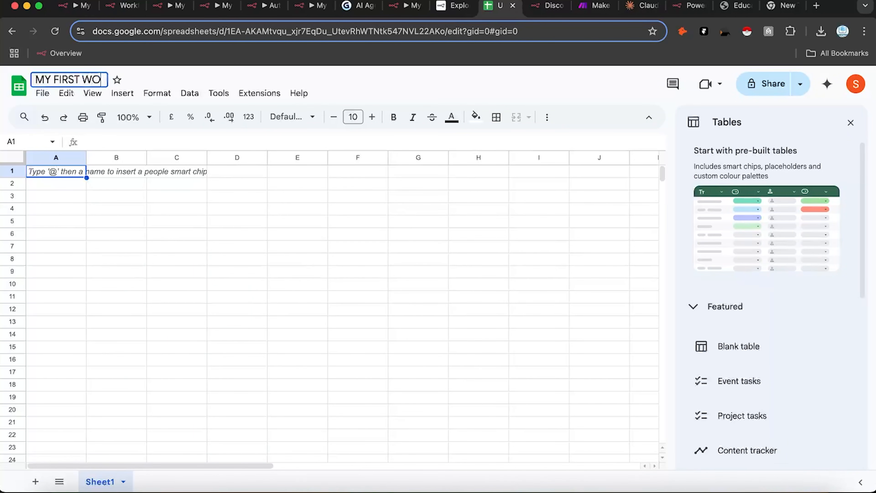
pyautogui.write('RKFLOW AI')
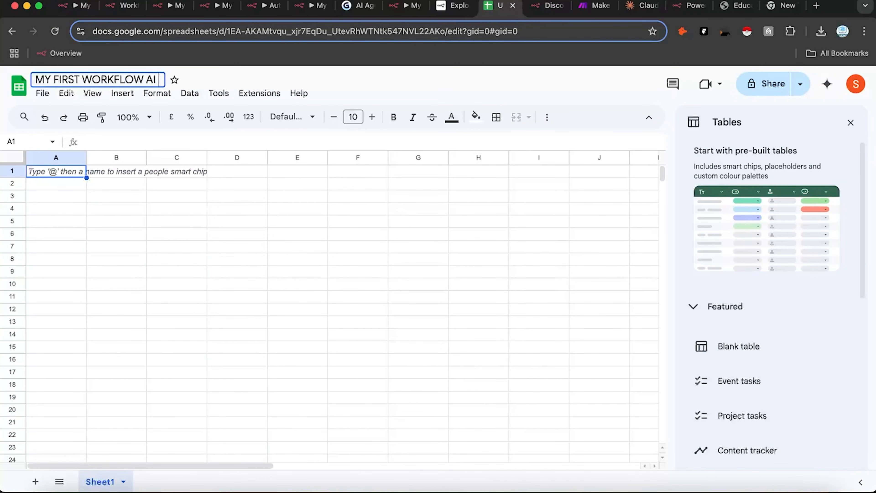
pyautogui.write(' AGENT BLOGS')
pyautogui.press('Return')
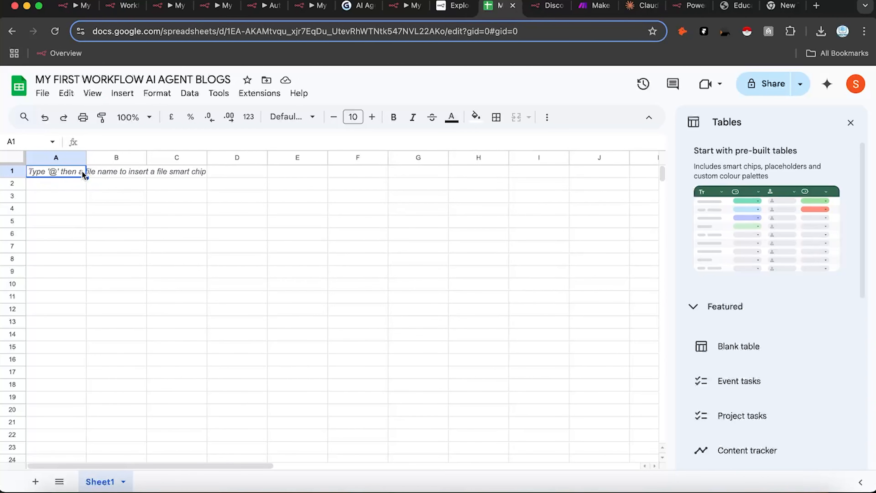
pyautogui.click(117, 174)
# Step: Enter headers BLOG SUBJECT, Status and Output in A1:C1, widening columns A and C
pyautogui.doubleClick(63, 173)
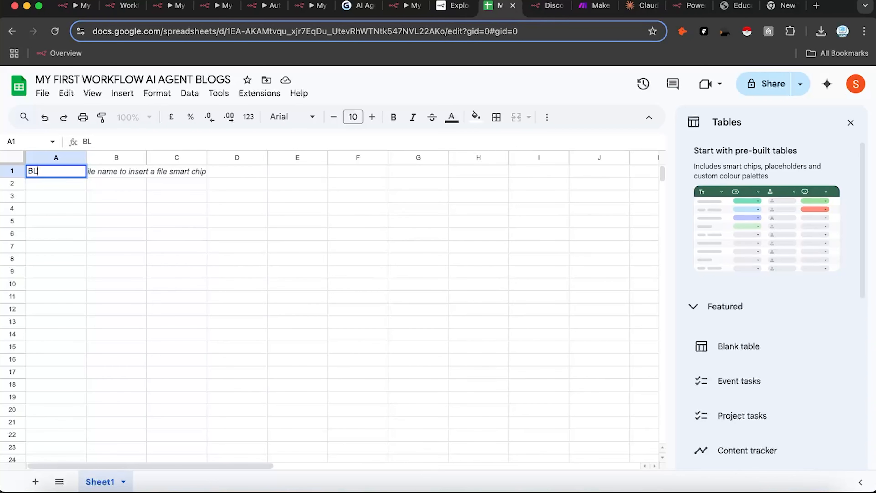
pyautogui.write('BLOG SUBJ')
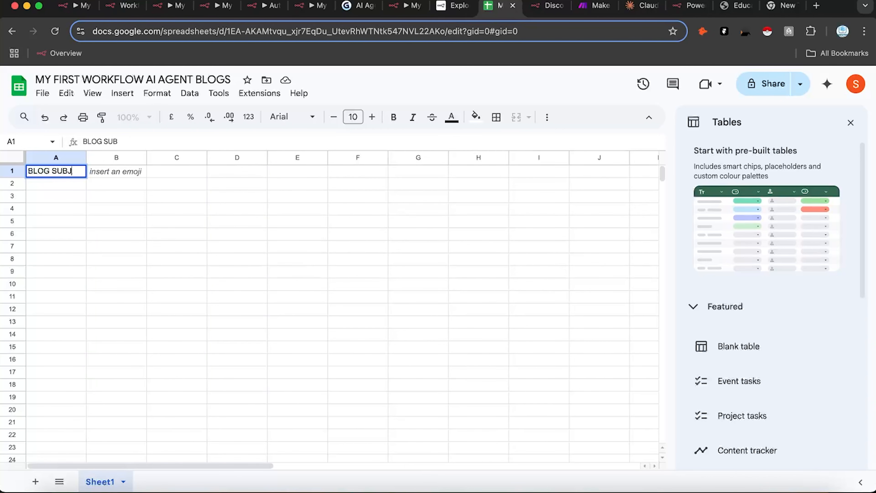
pyautogui.write('ECT')
pyautogui.click(101, 212)
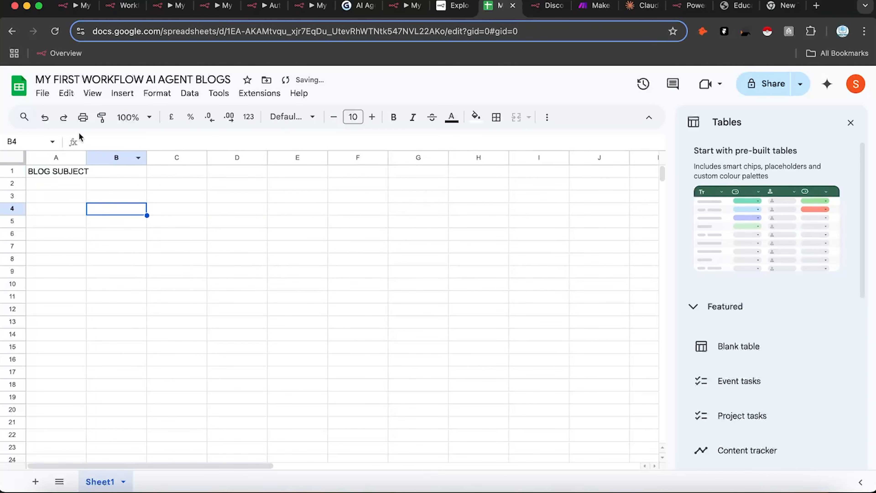
pyautogui.moveTo(85, 156); pyautogui.dragTo(163, 158)
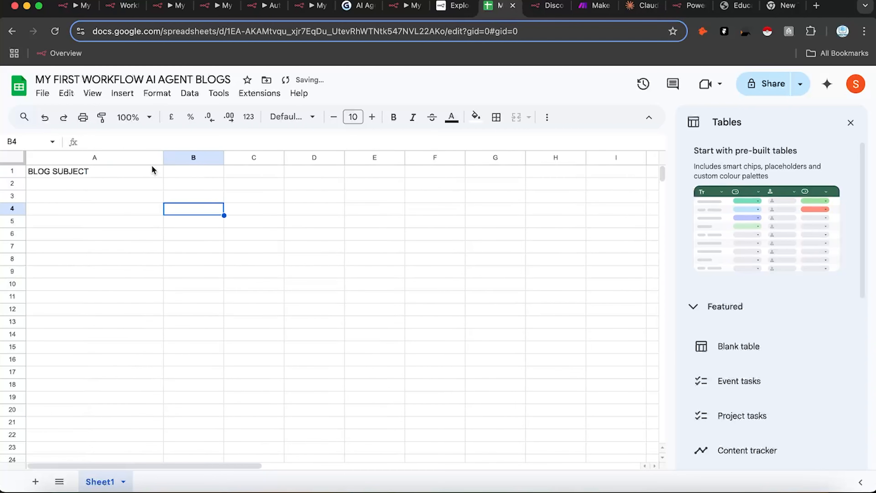
pyautogui.doubleClick(203, 170)
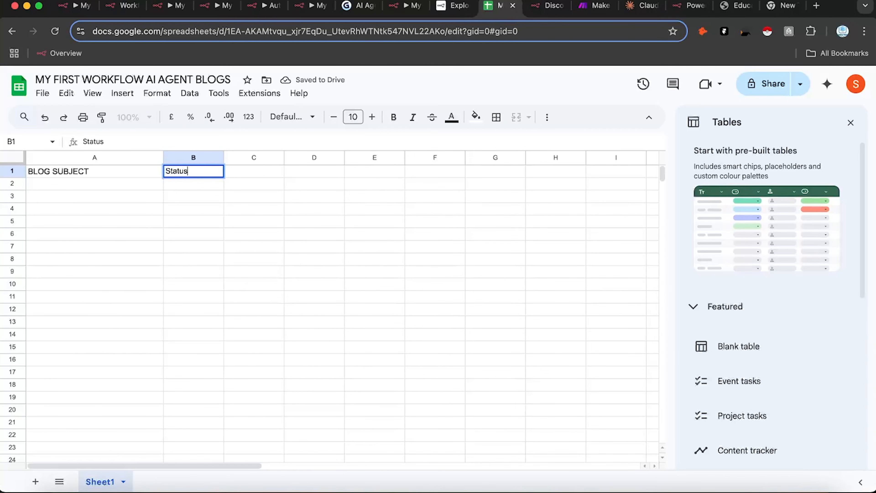
pyautogui.click(247, 210)
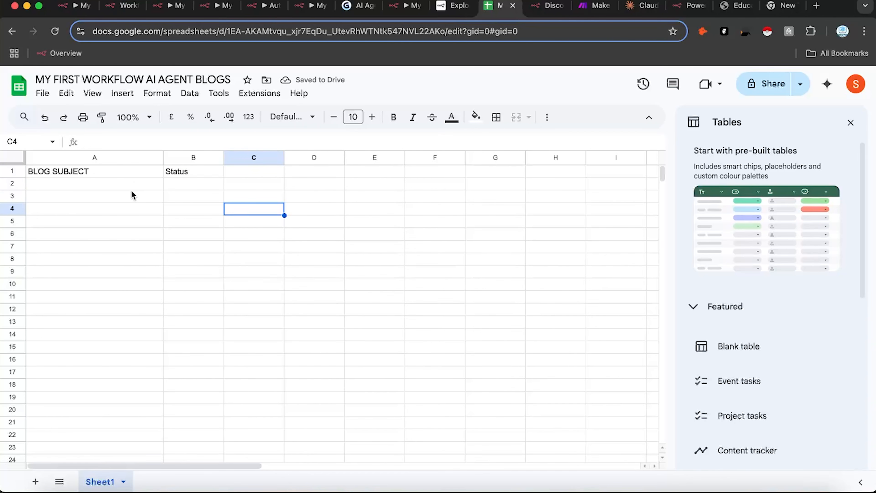
pyautogui.doubleClick(253, 173)
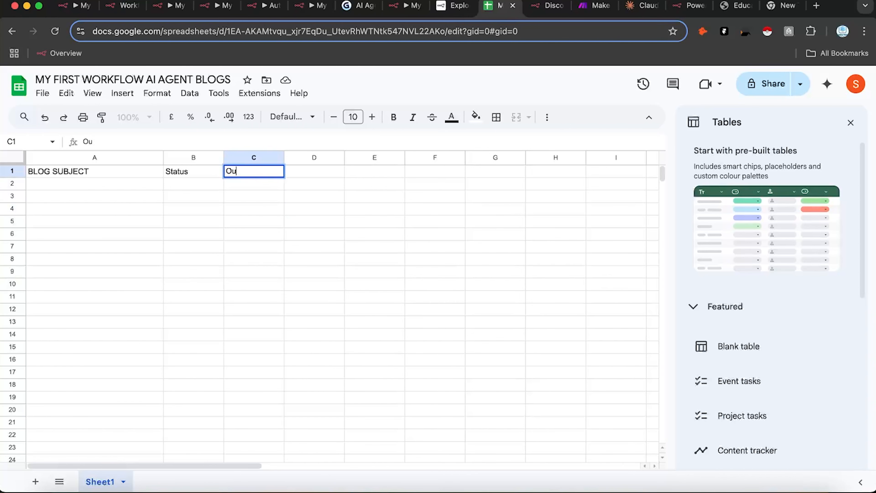
pyautogui.write('Output')
pyautogui.press('Return')
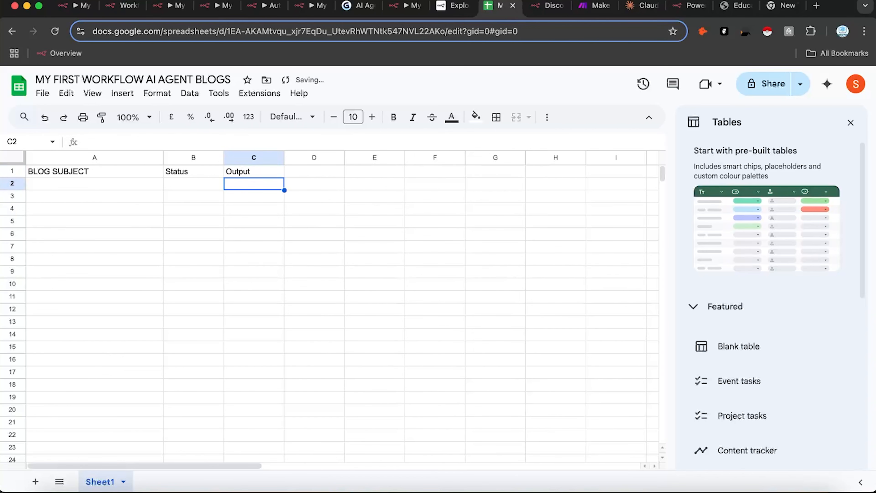
pyautogui.moveTo(283, 157); pyautogui.dragTo(416, 158)
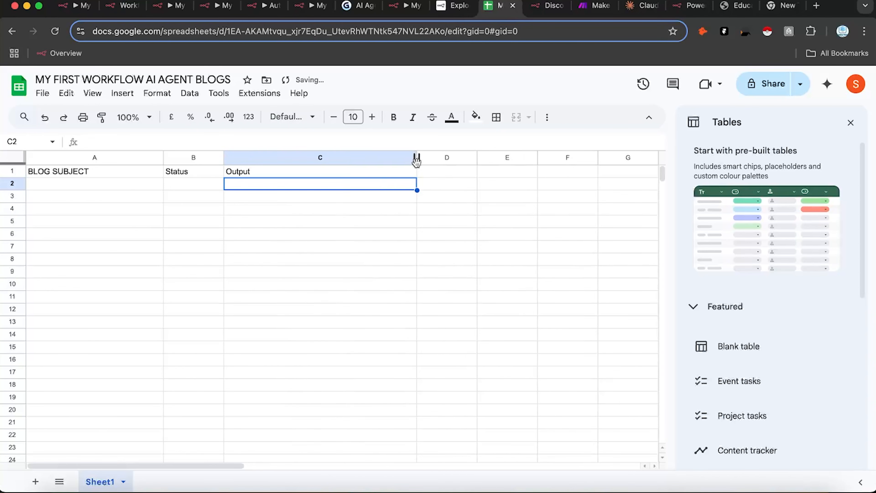
# Step: Enter 'Not Done' in B2 and fill it down through B12
pyautogui.doubleClick(188, 183)
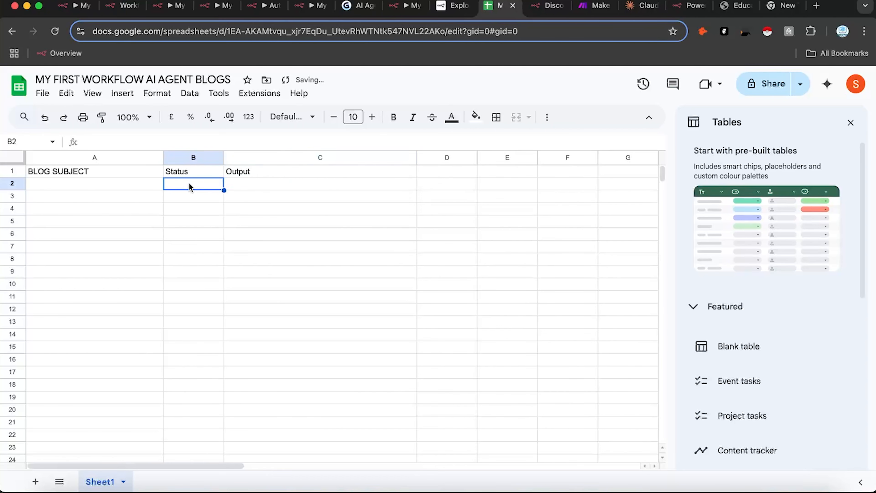
pyautogui.write('Not Done')
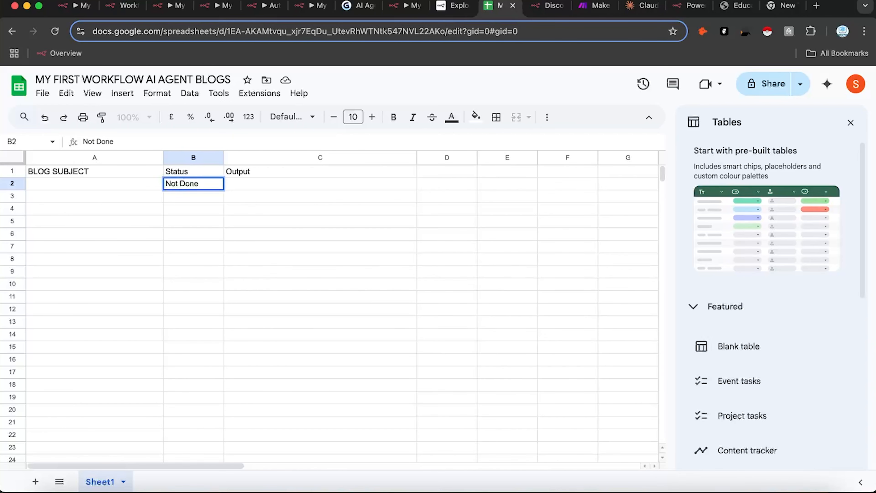
pyautogui.scroll(-1, 282, 368)
pyautogui.click(99, 186)
pyautogui.click(193, 182)
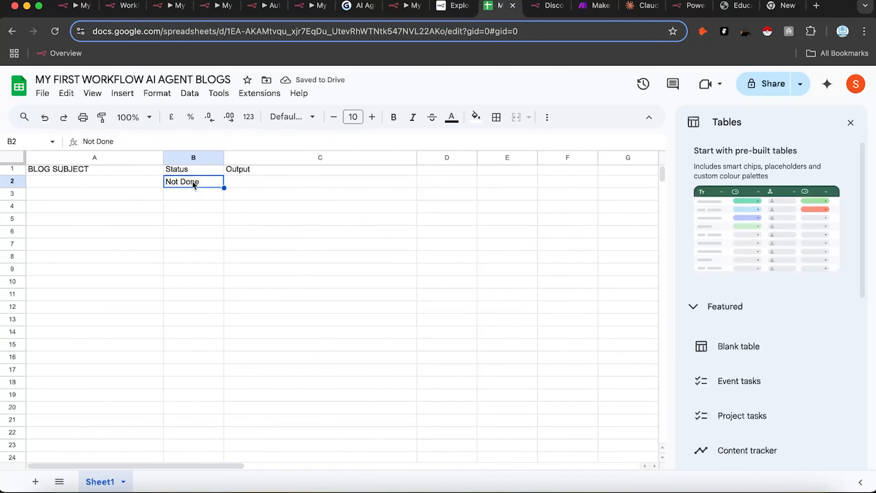
pyautogui.press('super+Down')
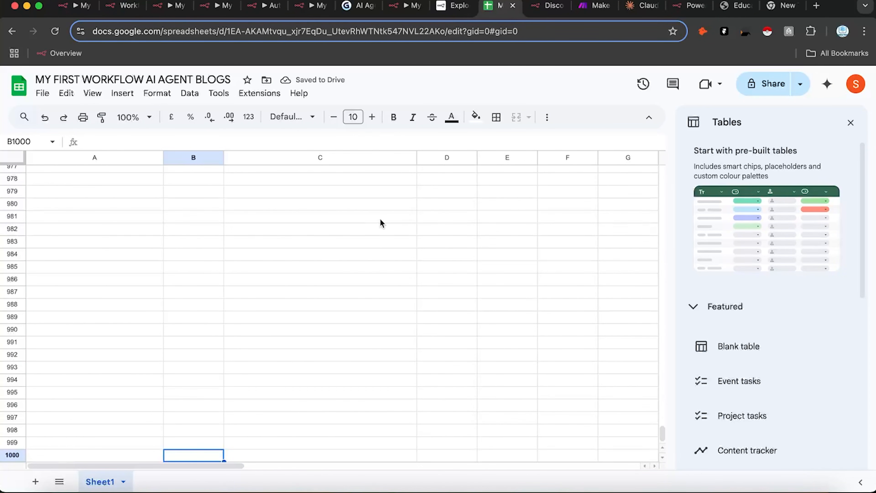
pyautogui.moveTo(661, 432); pyautogui.dragTo(526, 149)
pyautogui.click(208, 185)
pyautogui.moveTo(224, 187); pyautogui.dragTo(207, 307)
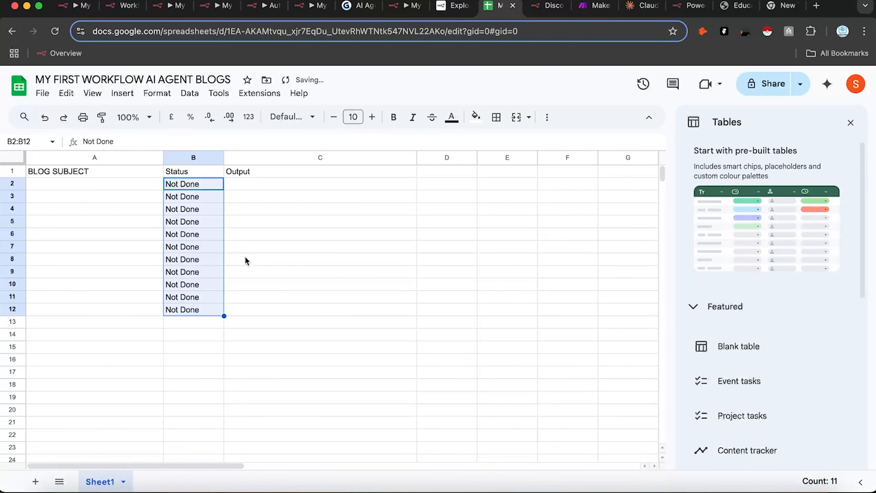
pyautogui.click(200, 199)
pyautogui.click(104, 184)
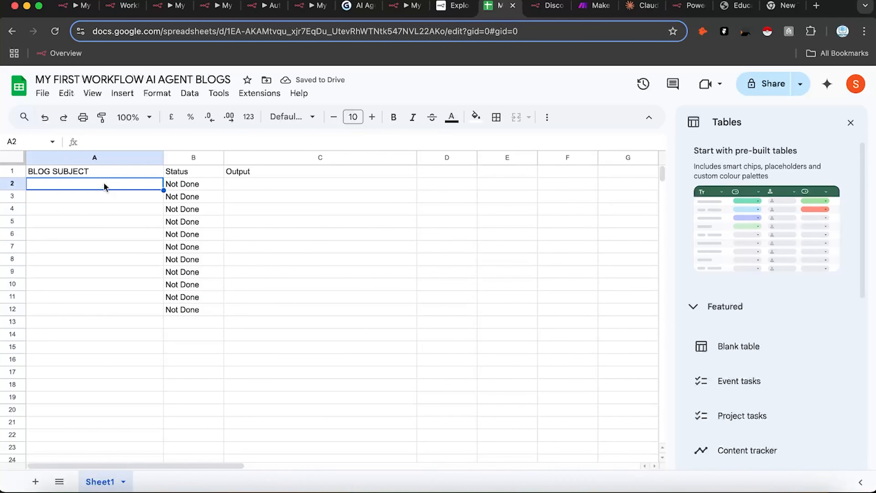
pyautogui.doubleClick(97, 186)
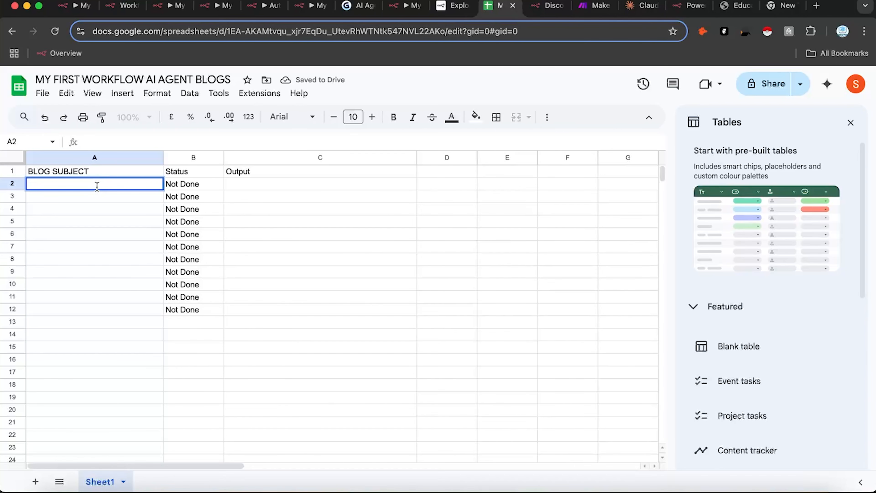
pyautogui.click(642, 5)
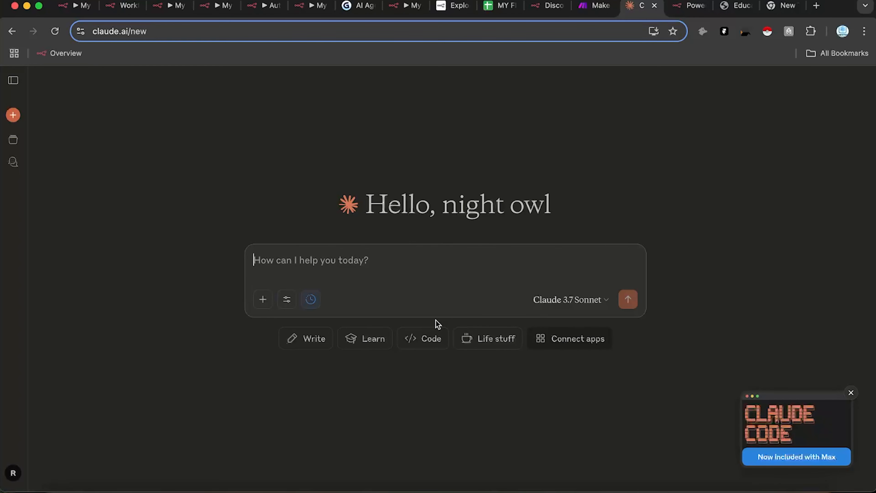
# Step: Ask Claude for AI blog subjects as a spreadsheet column and copy the 20-topic table
pyautogui.write('Gebnerate me a few blog sub')
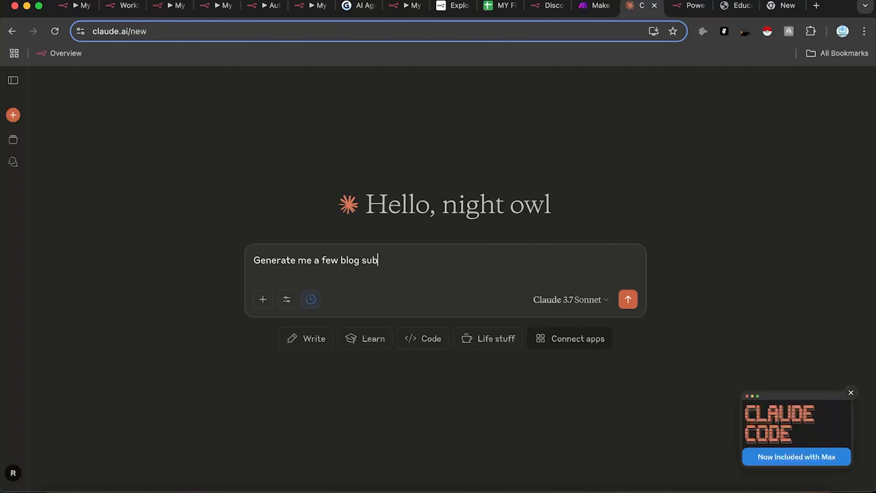
pyautogui.write('ects for an AI agent to write a blog on, give as spr')
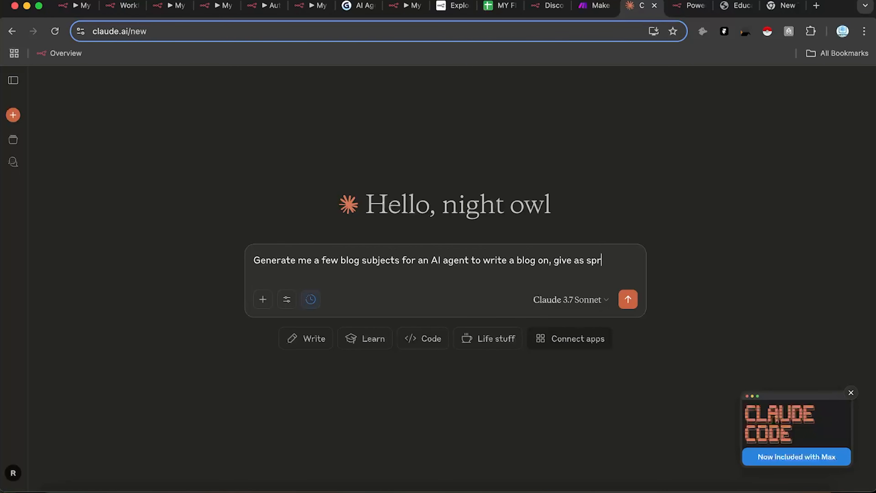
pyautogui.write('heet columne')
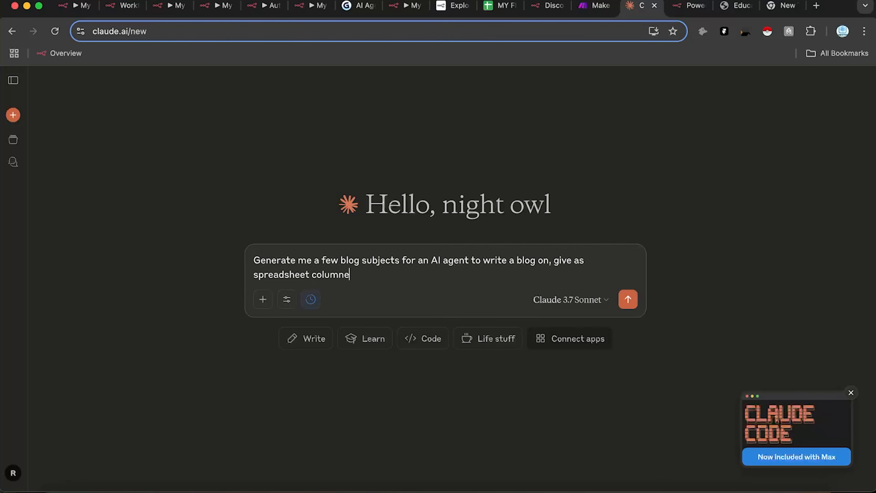
pyautogui.press('Return')
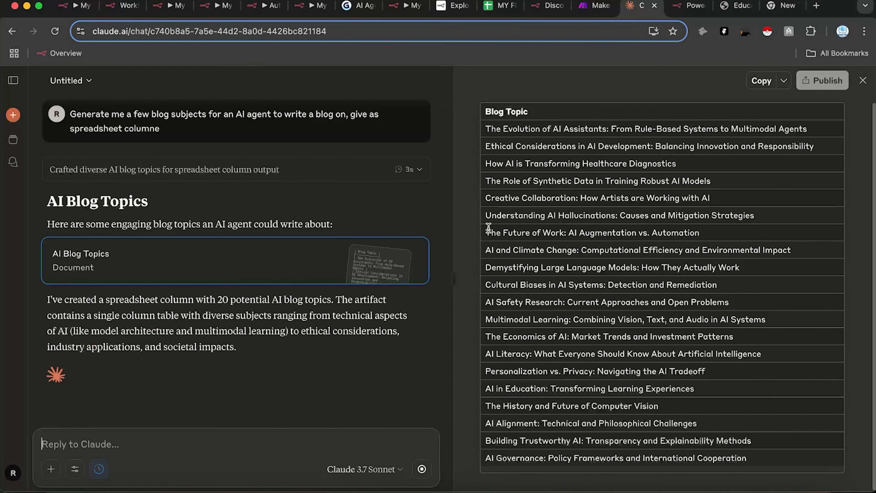
pyautogui.click(754, 83)
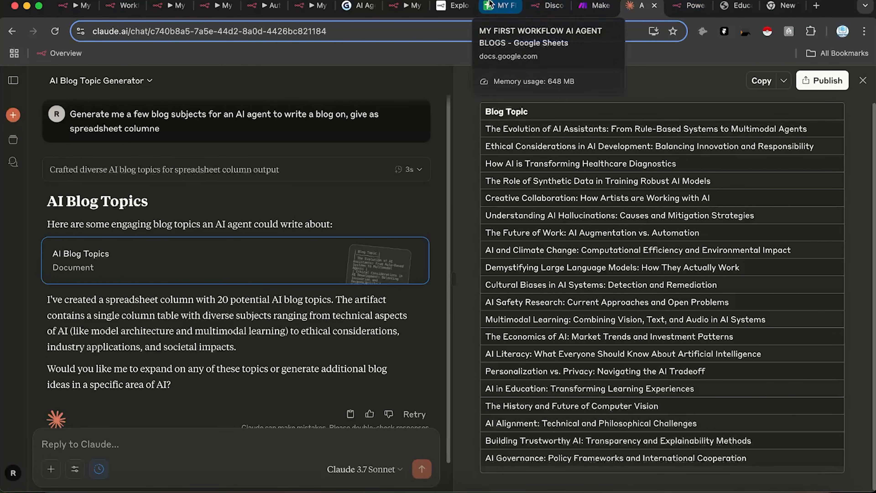
pyautogui.click(500, 6)
# Step: Paste the 20 blog topics into column A from A1 and widen column A
pyautogui.click(62, 172)
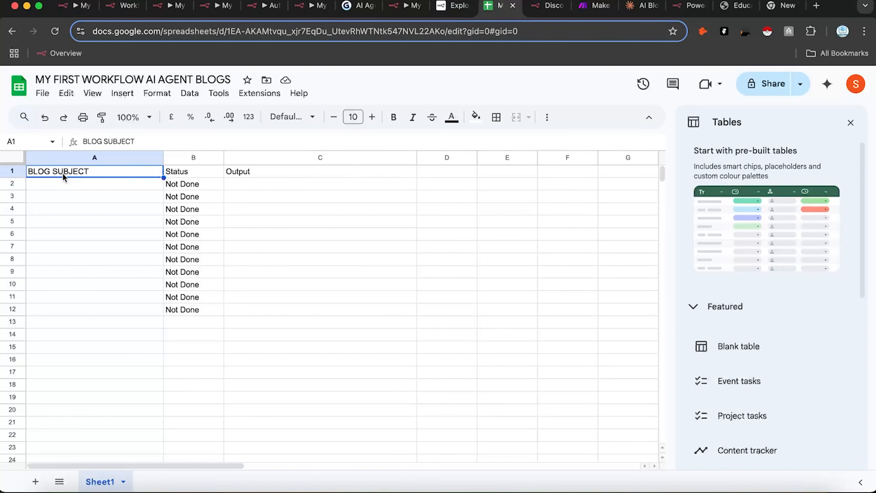
pyautogui.hotkey('ctrl', 'v')
pyautogui.click(253, 222)
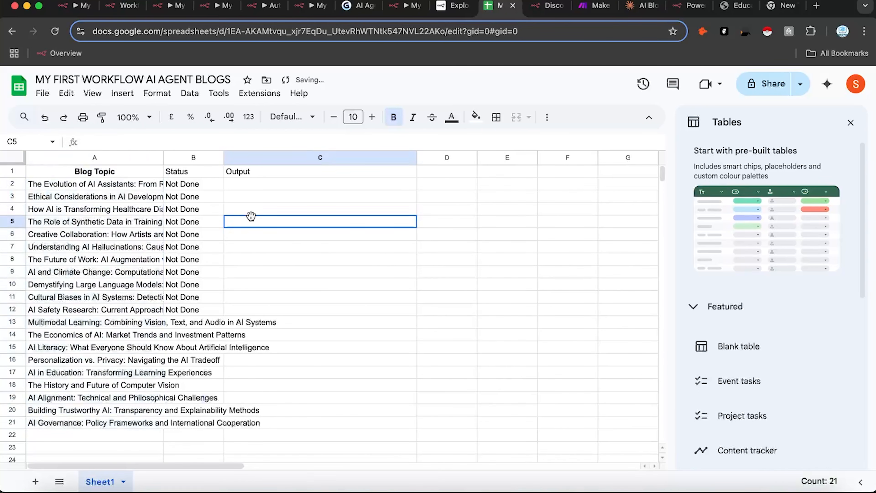
pyautogui.moveTo(164, 161); pyautogui.dragTo(288, 160)
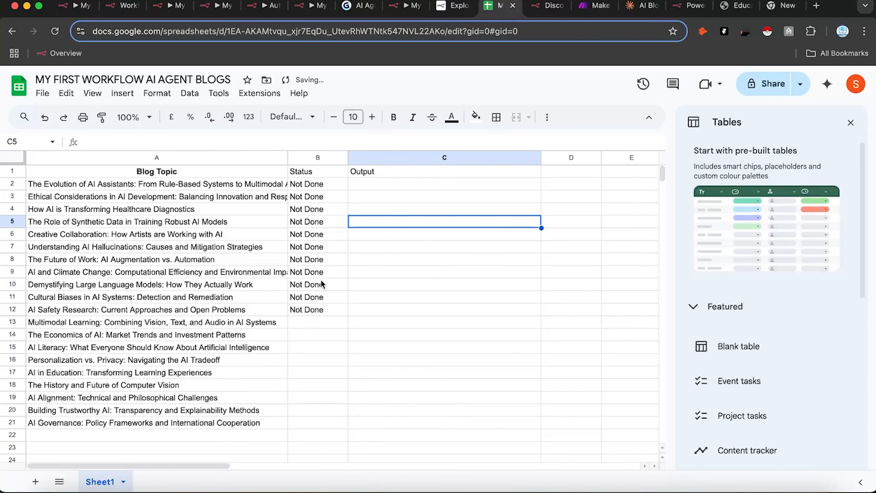
# Step: Extend 'Not Done' from B12 down to row 21 and widen the Status and Blog Topic columns
pyautogui.click(312, 311)
pyautogui.moveTo(348, 315); pyautogui.dragTo(342, 425)
pyautogui.click(411, 297)
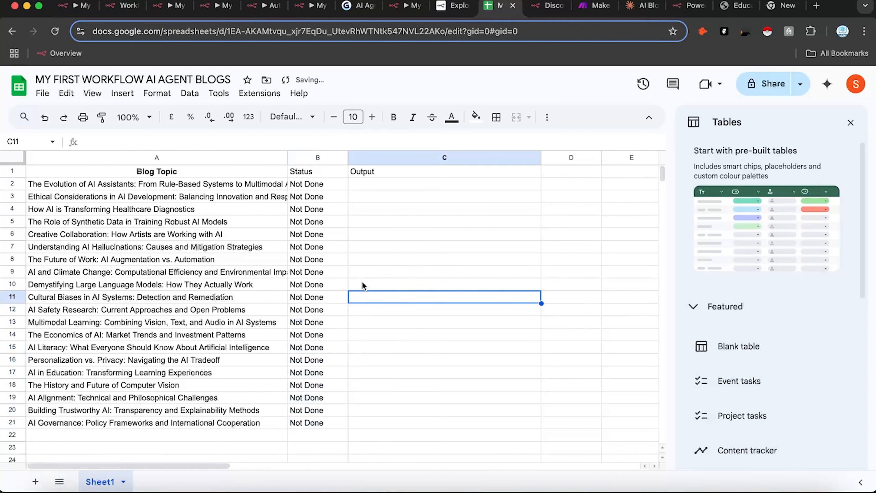
pyautogui.moveTo(347, 158); pyautogui.dragTo(387, 157)
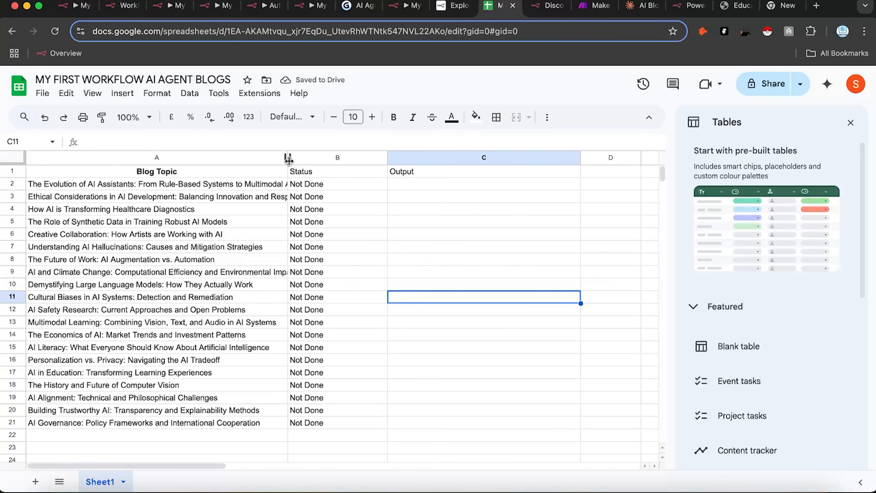
pyautogui.moveTo(288, 159); pyautogui.dragTo(356, 158)
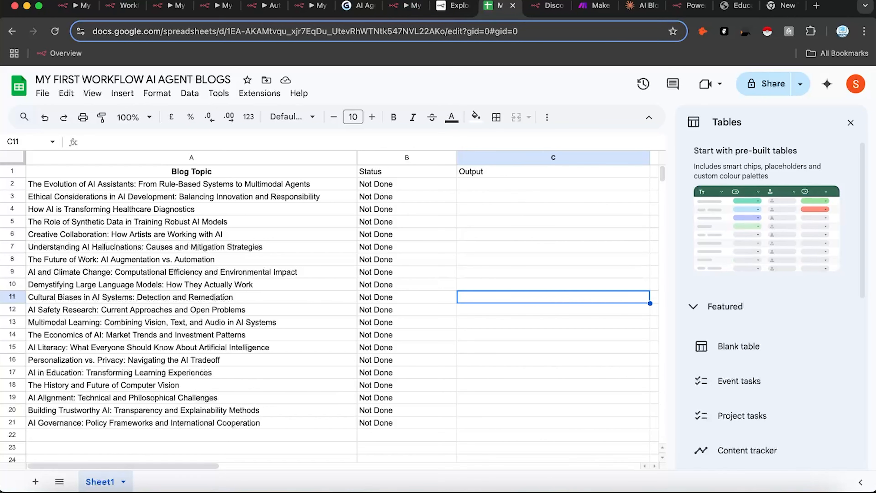
# Step: Keep the Google Sheets node on the Sheet Within Document resource with the Get Row(s) operation
pyautogui.click(407, 5)
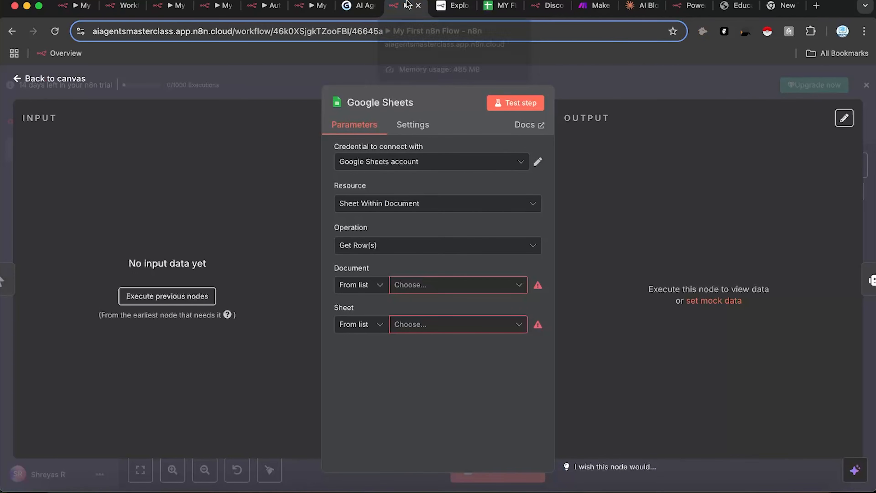
pyautogui.click(452, 293)
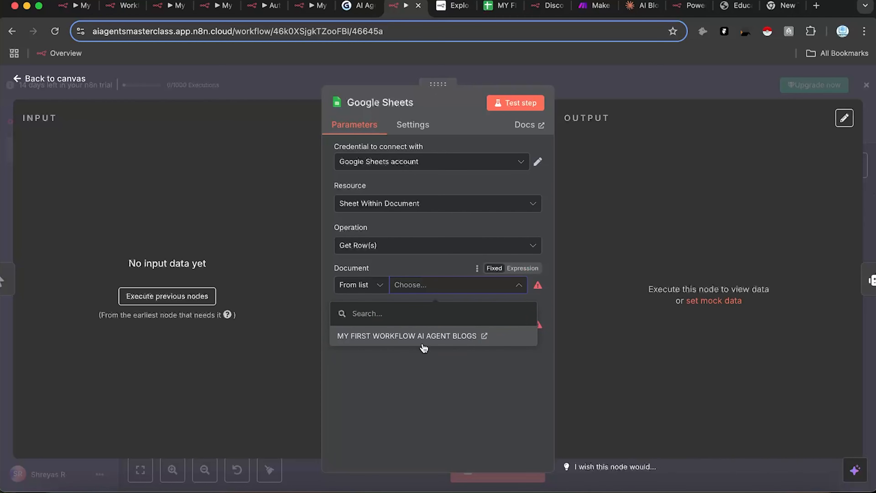
pyautogui.click(626, 188)
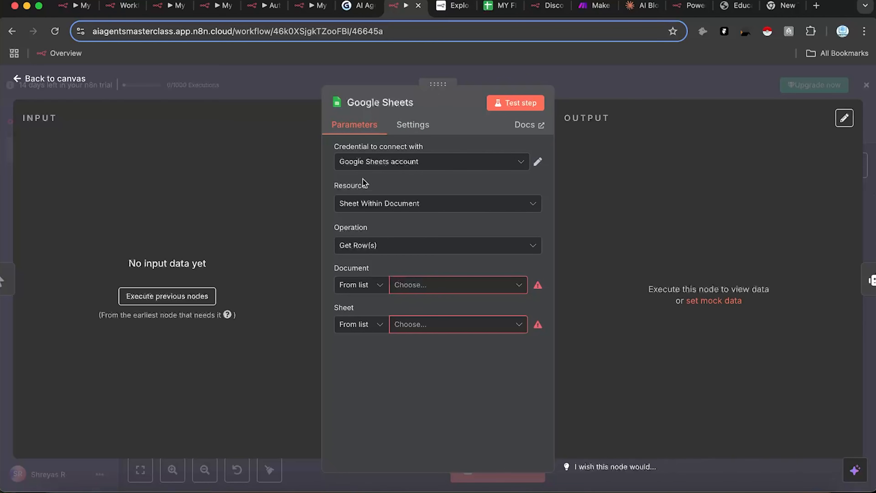
pyautogui.click(399, 204)
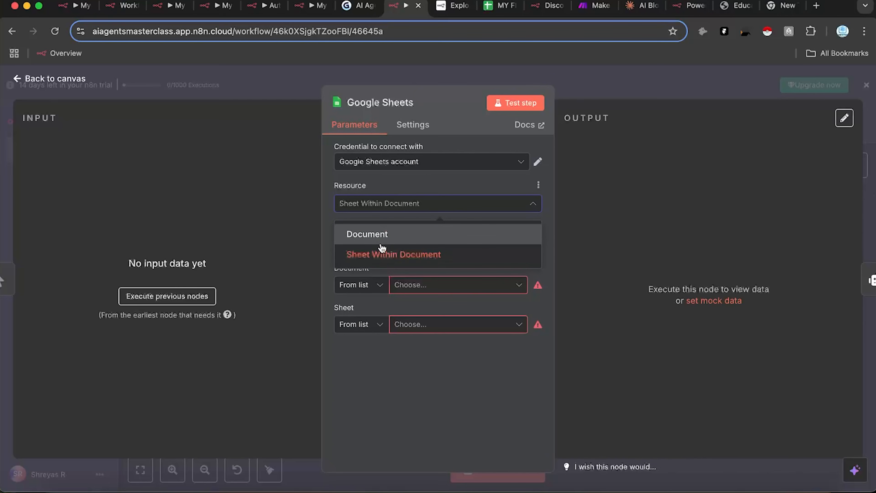
pyautogui.click(495, 5)
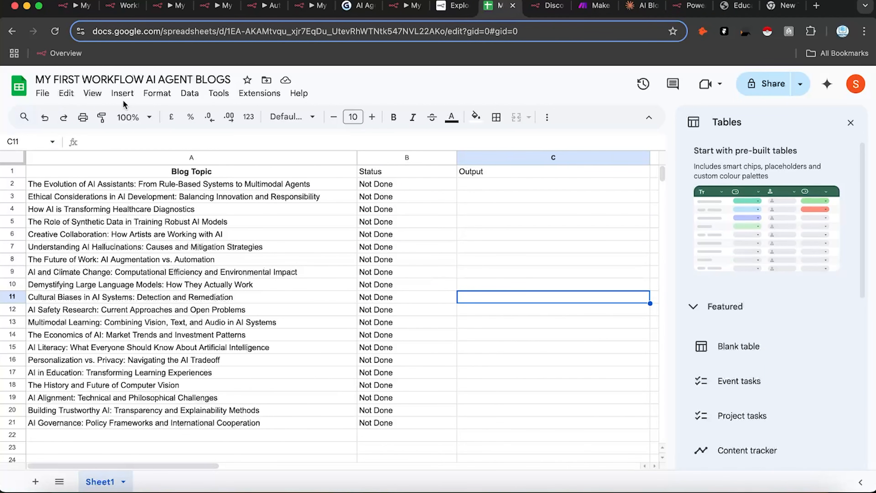
pyautogui.click(412, 9)
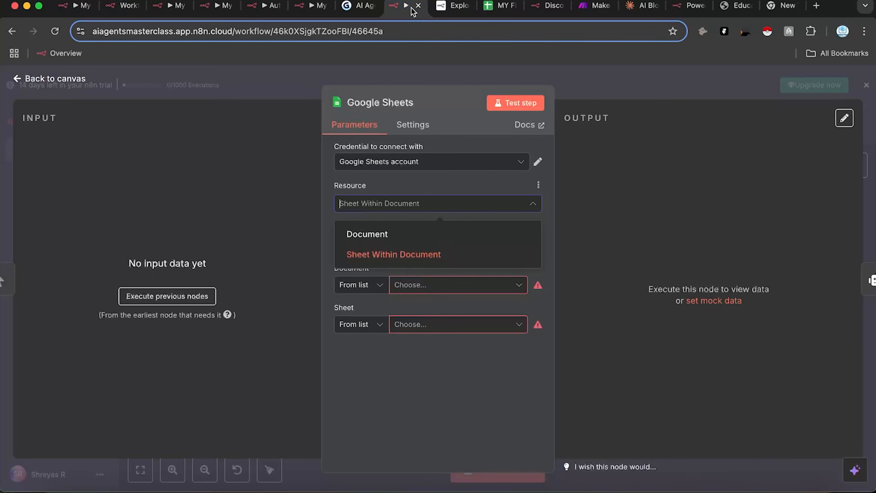
pyautogui.click(635, 220)
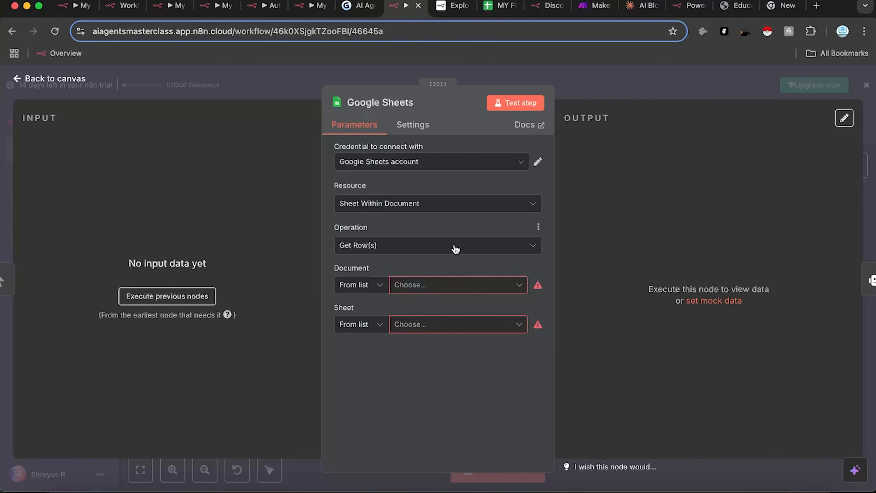
pyautogui.click(392, 244)
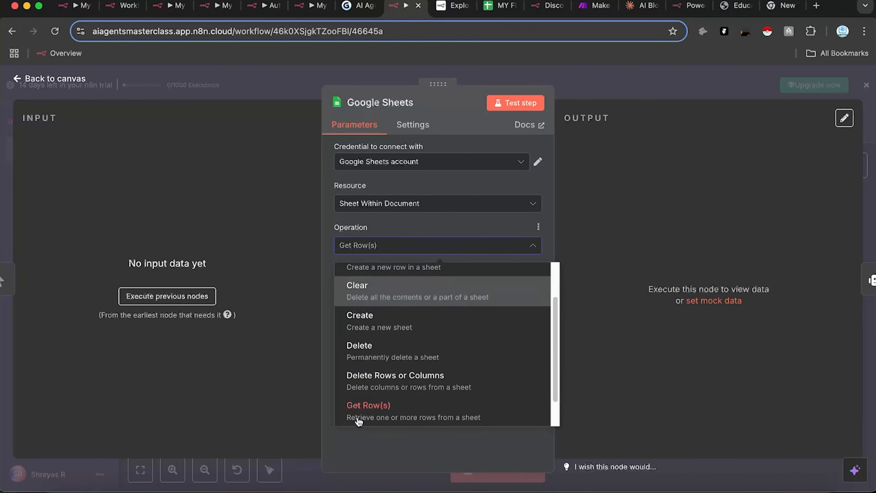
pyautogui.scroll(2, 443, 379)
pyautogui.scroll(-4, 444, 345)
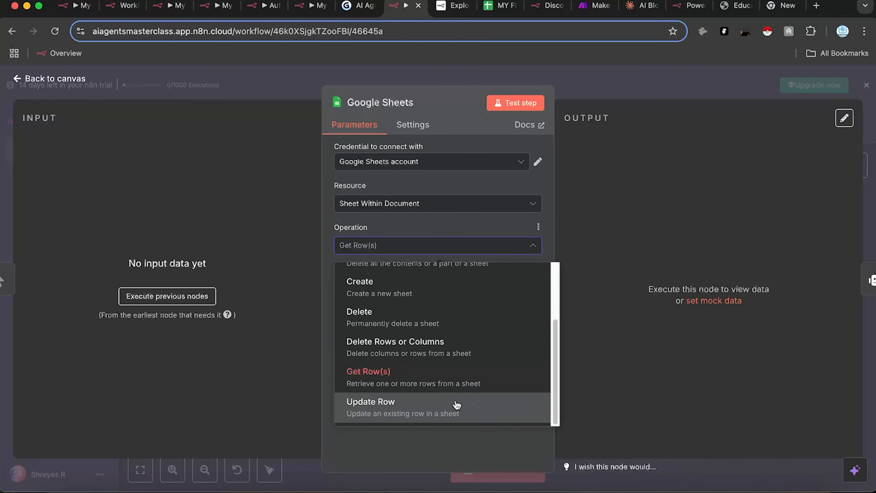
pyautogui.click(575, 273)
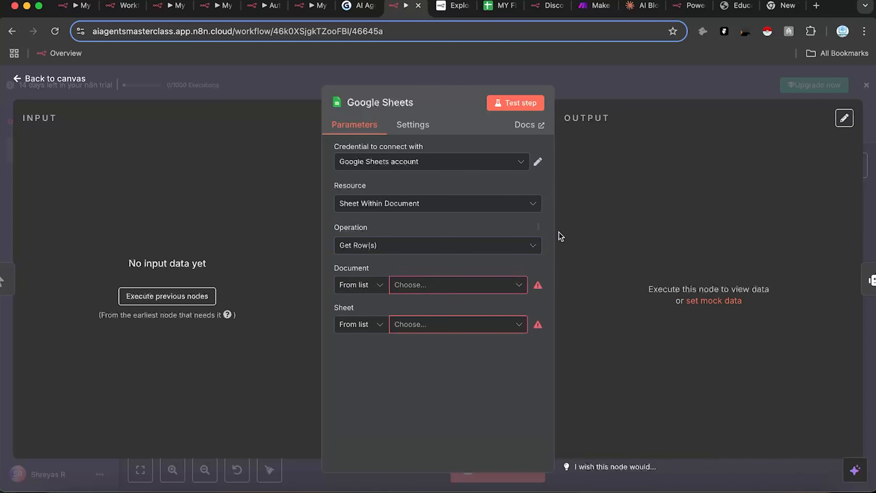
# Step: Select the MY FIRST WORKFLOW AI AGENT BLOGS spreadsheet and its Sheet1
pyautogui.click(427, 288)
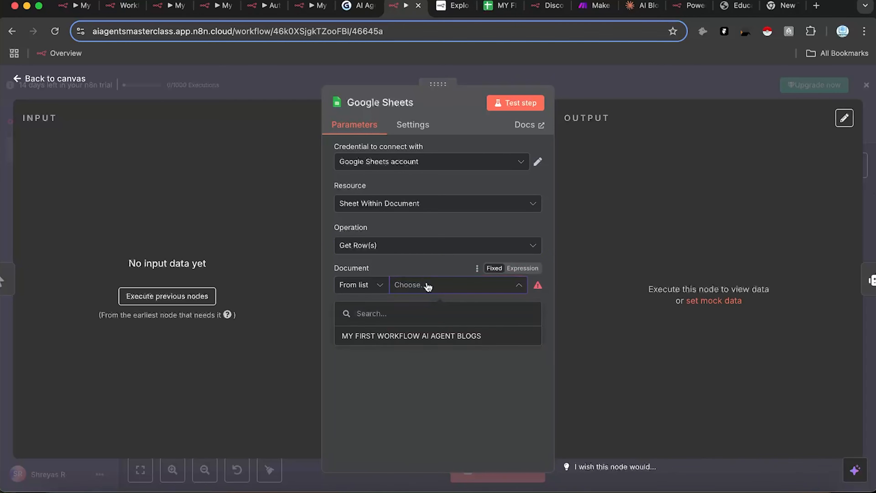
pyautogui.click(401, 335)
pyautogui.click(500, 6)
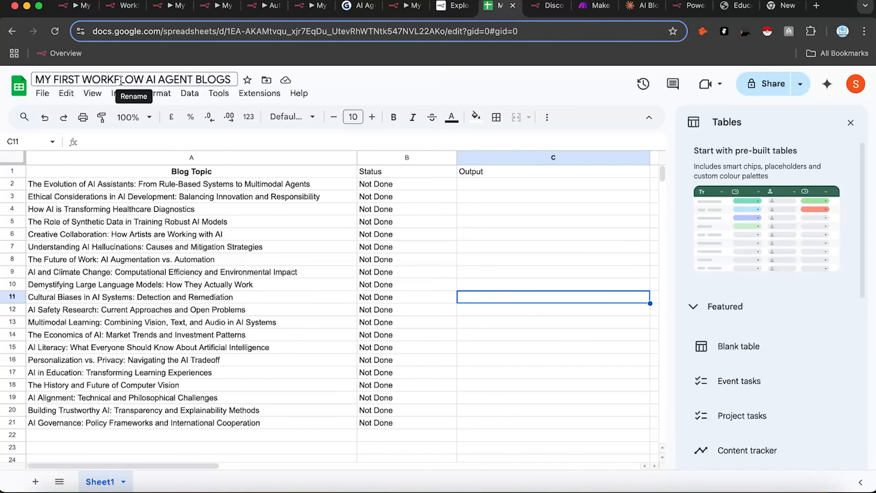
pyautogui.click(403, 5)
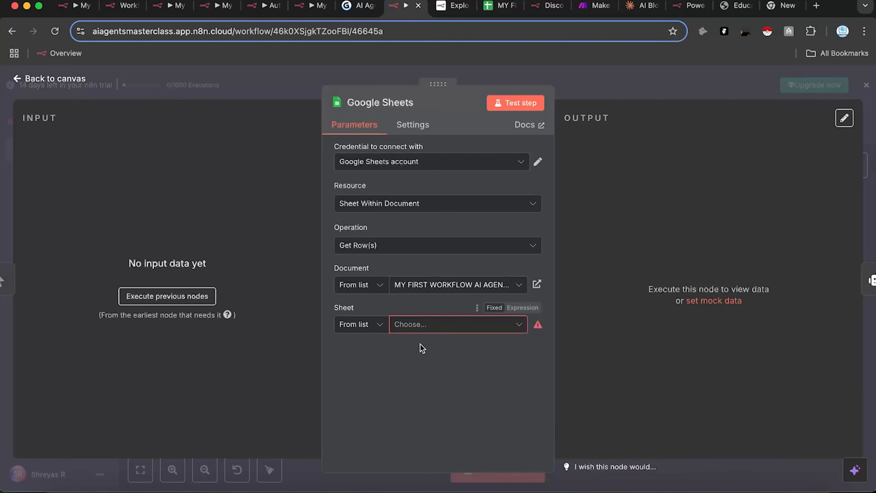
pyautogui.click(408, 325)
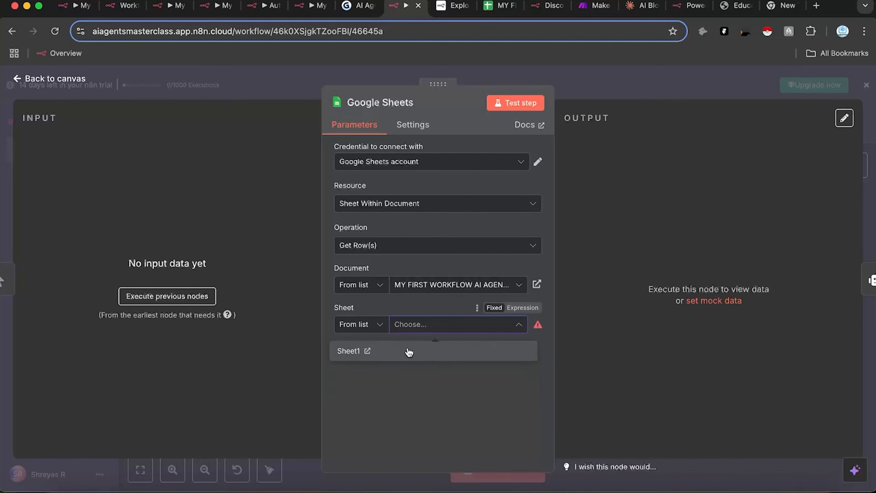
pyautogui.click(404, 354)
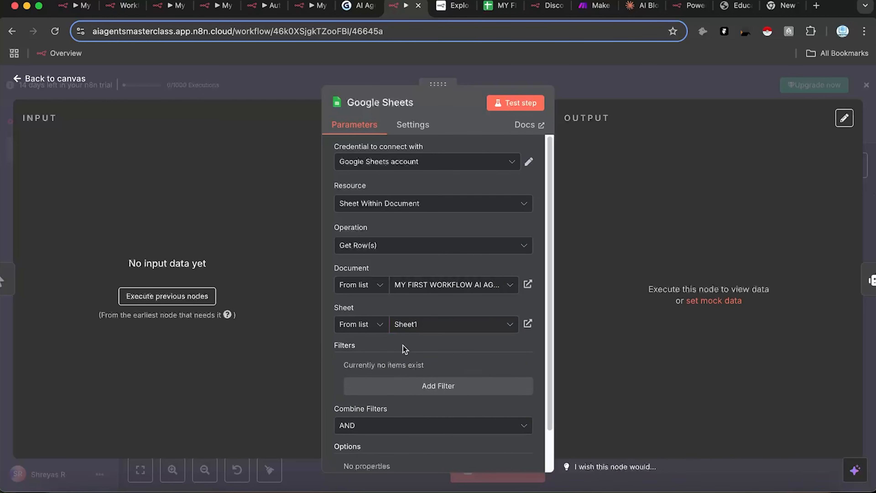
# Step: Add a row filter on the Status column
pyautogui.click(447, 387)
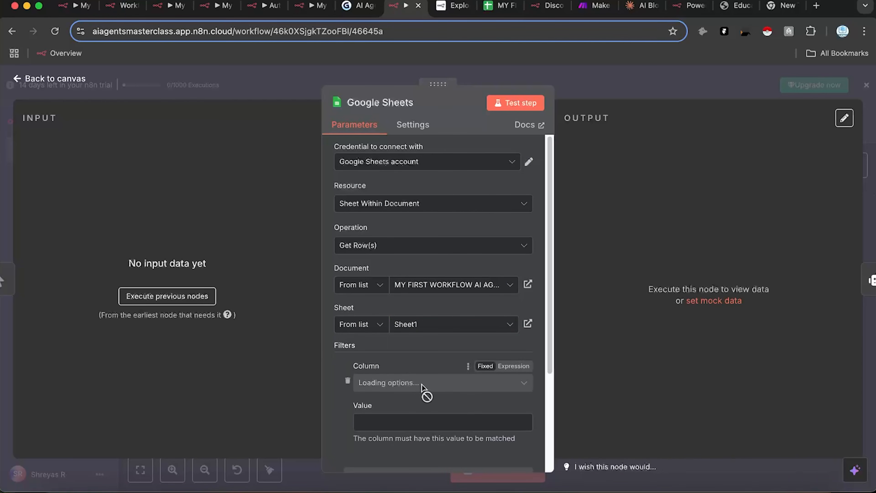
pyautogui.click(431, 383)
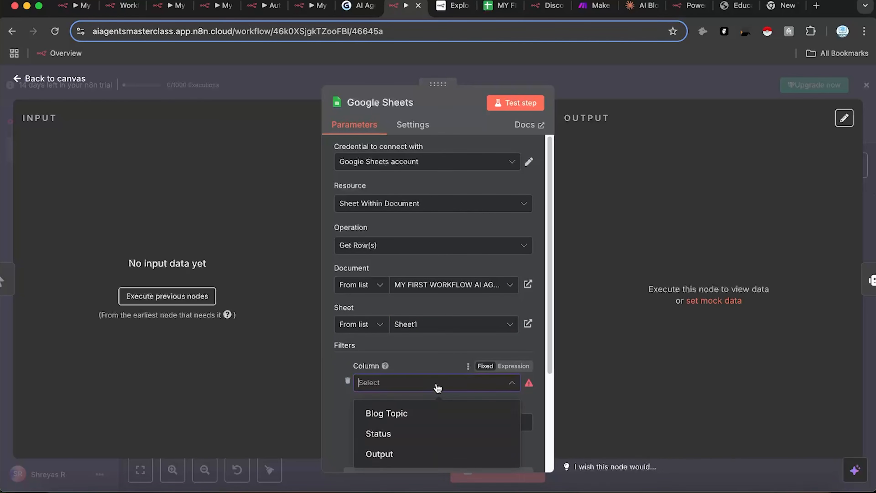
pyautogui.click(414, 432)
pyautogui.click(415, 423)
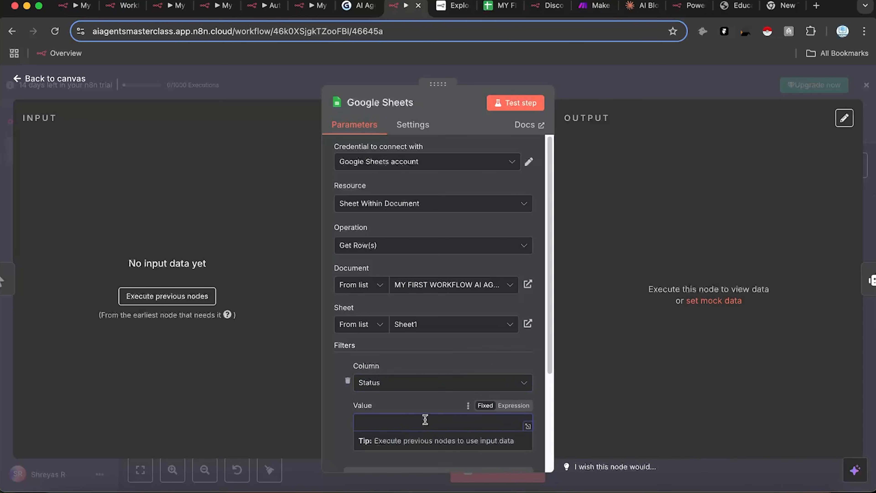
pyautogui.click(608, 259)
pyautogui.click(603, 74)
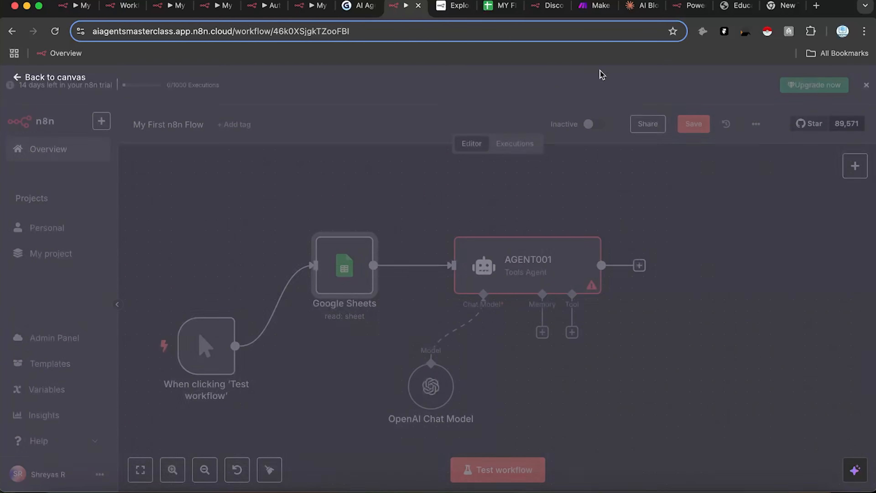
# Step: After checking the sheet's exact status text, set the filter value to 'Not Done'
pyautogui.moveTo(407, 264)
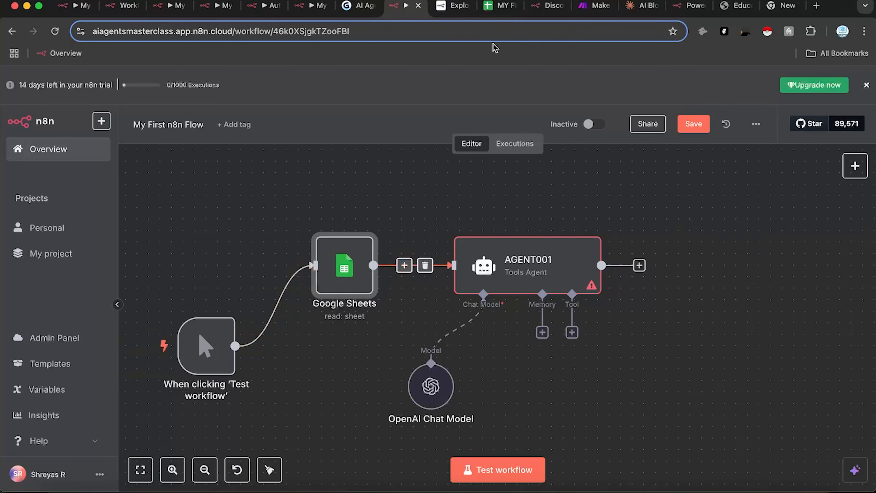
pyautogui.click(500, 6)
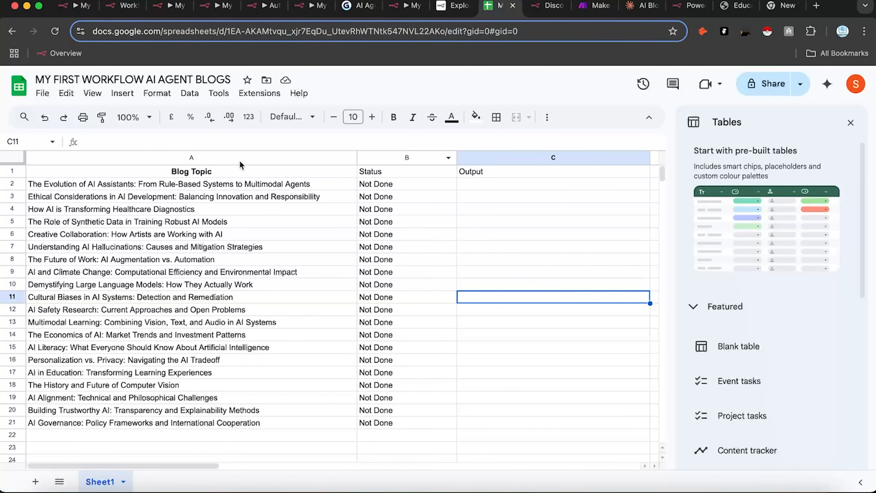
pyautogui.click(398, 175)
pyautogui.click(372, 186)
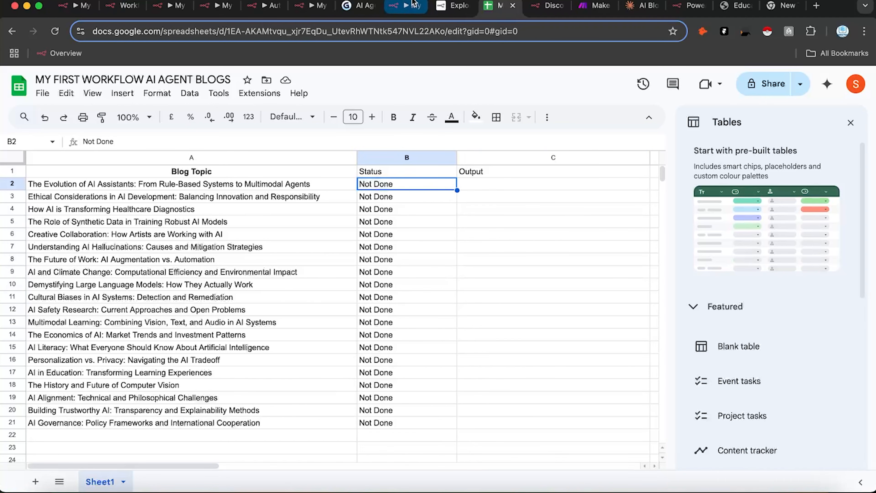
pyautogui.click(407, 6)
pyautogui.doubleClick(344, 278)
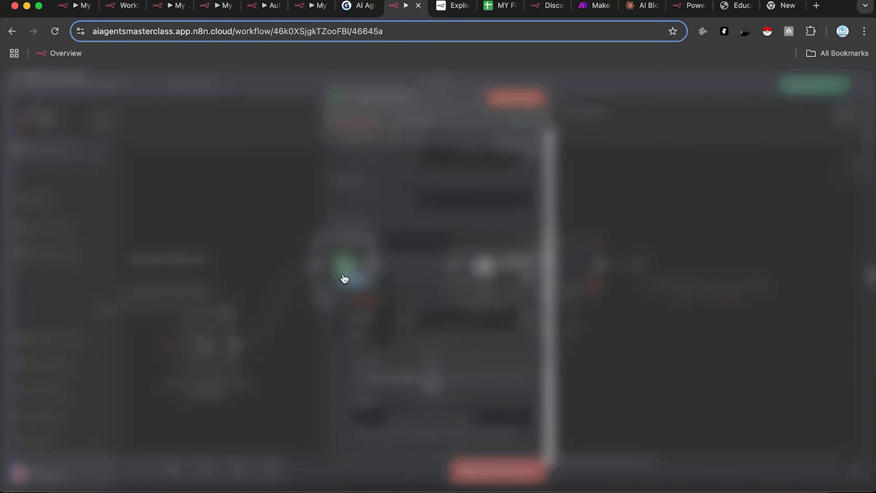
pyautogui.scroll(-1, 455, 358)
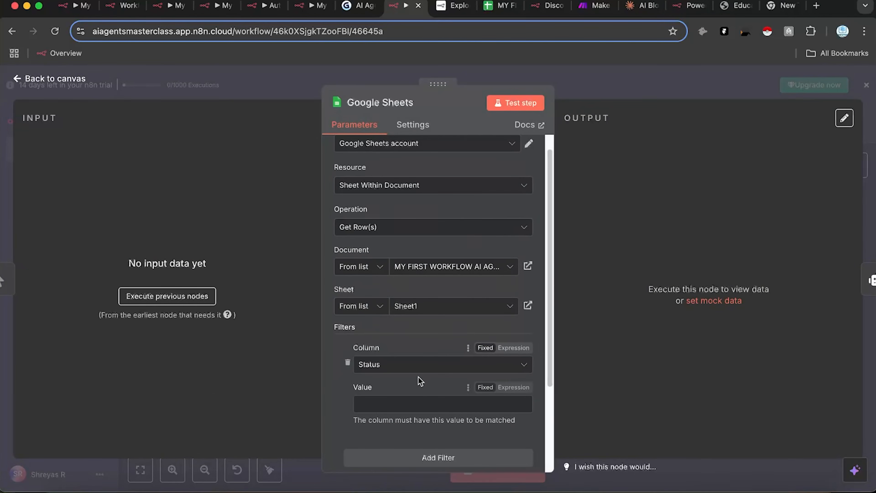
pyautogui.click(382, 398)
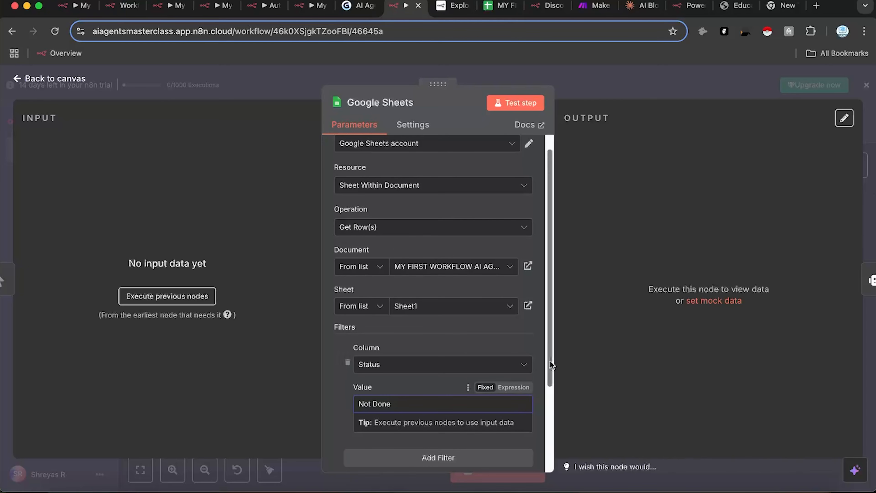
pyautogui.click(482, 377)
pyautogui.scroll(-1, 479, 318)
pyautogui.scroll(-5, 515, 218)
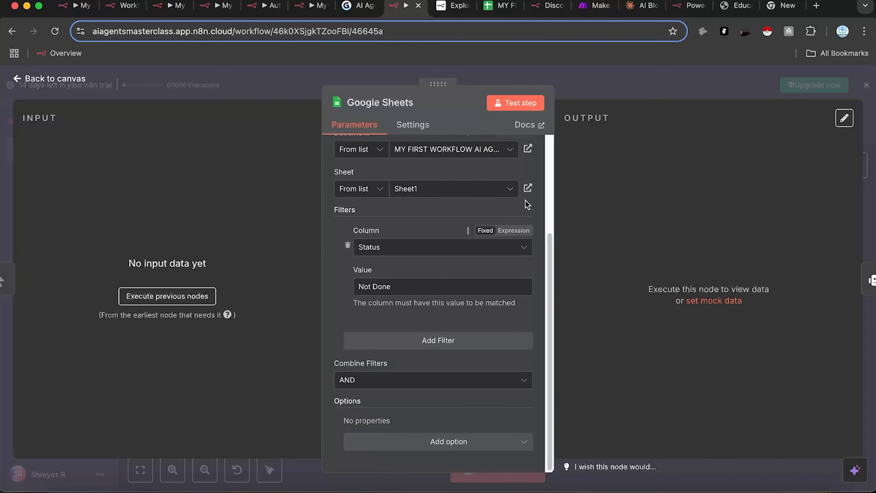
pyautogui.click(640, 89)
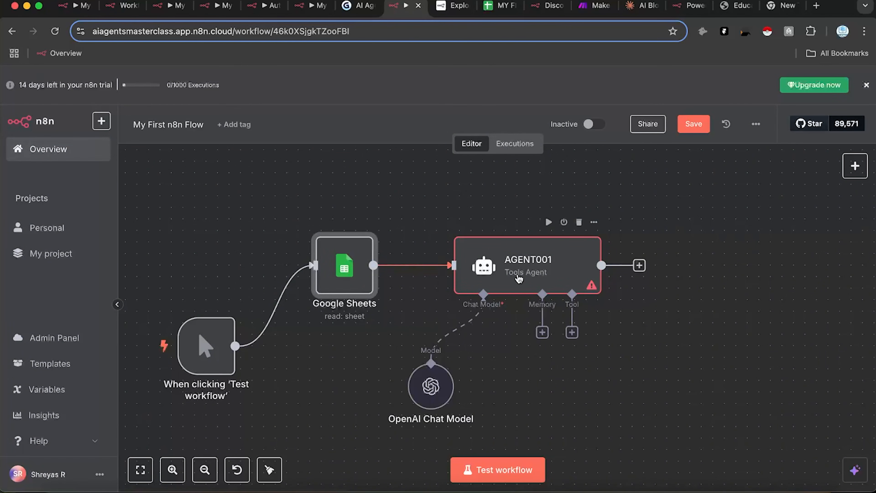
# Step: Change B2 from 'Not Done' to 'Done' and fill it down through B21
pyautogui.click(490, 7)
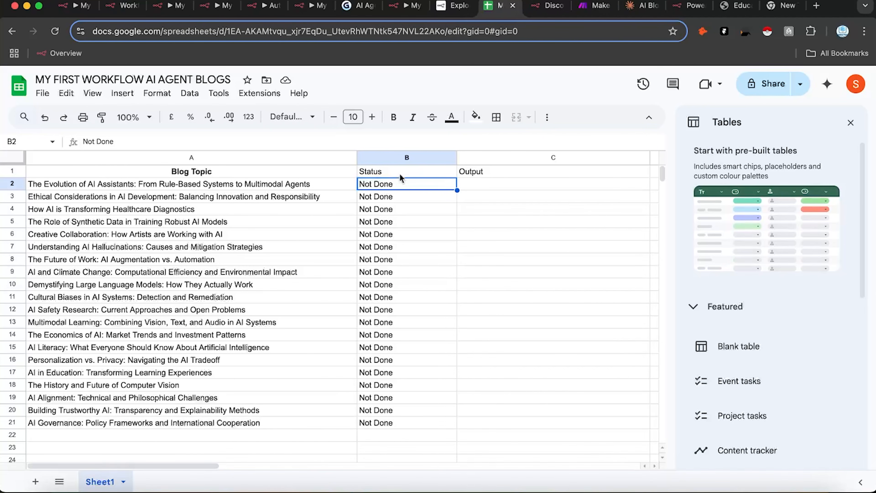
pyautogui.doubleClick(375, 186)
pyautogui.moveTo(398, 185); pyautogui.dragTo(365, 186)
pyautogui.click(375, 182)
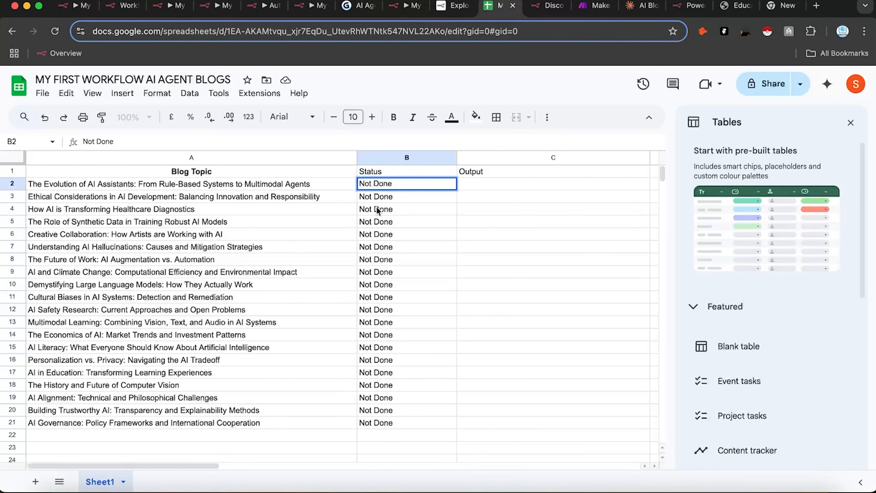
pyautogui.press('BackSpace')
pyautogui.press('BackSpace')
pyautogui.press('BackSpace')
pyautogui.press('BackSpace')
pyautogui.click(460, 186)
pyautogui.click(447, 189)
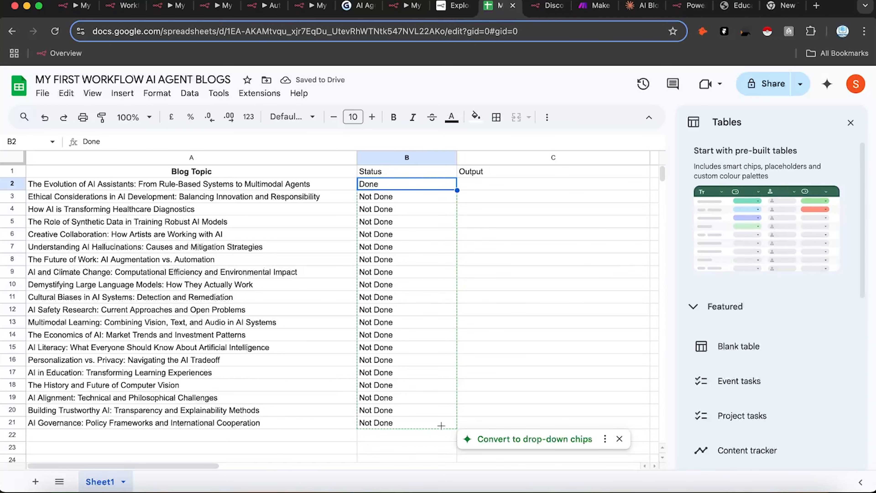
pyautogui.moveTo(440, 425); pyautogui.dragTo(441, 426)
pyautogui.click(462, 247)
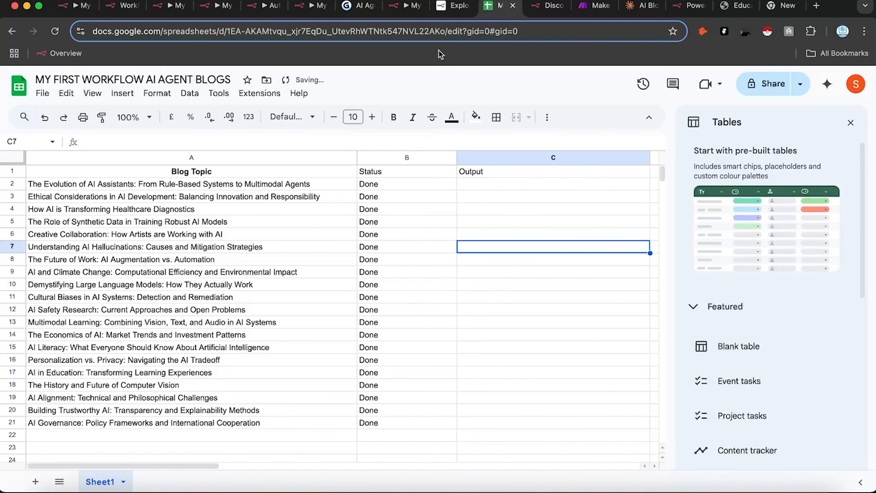
pyautogui.click(406, 6)
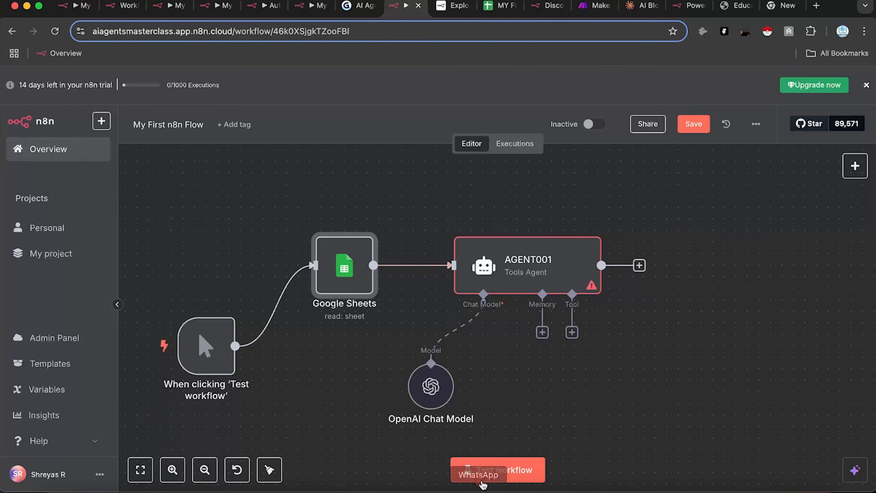
# Step: Redraw the Google Sheets to AGENT001 connection and run a workflow test
pyautogui.click(685, 124)
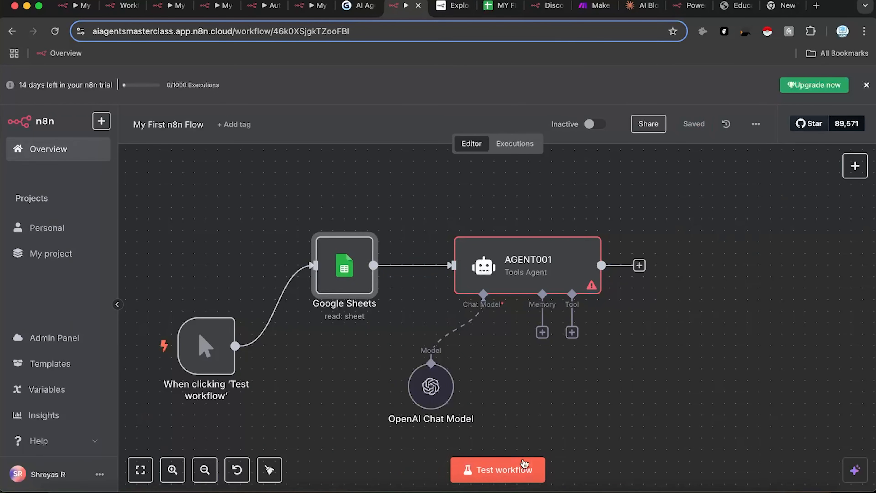
pyautogui.click(404, 267)
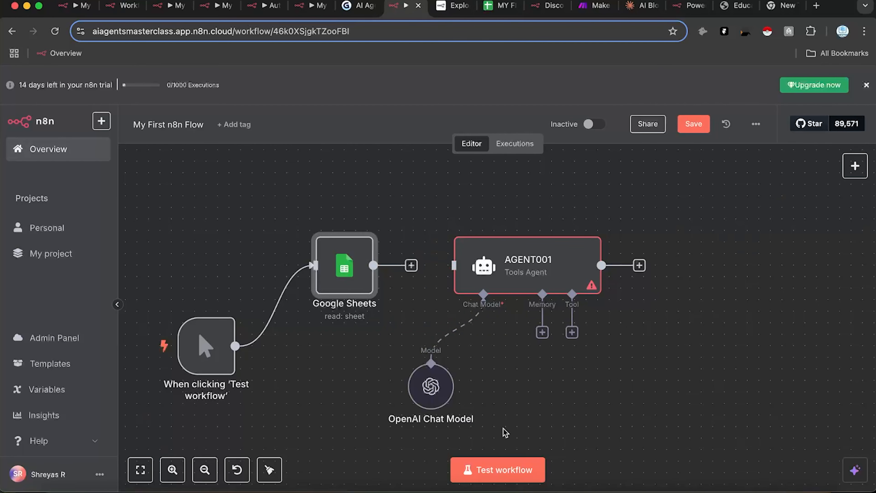
pyautogui.moveTo(373, 265); pyautogui.dragTo(456, 270)
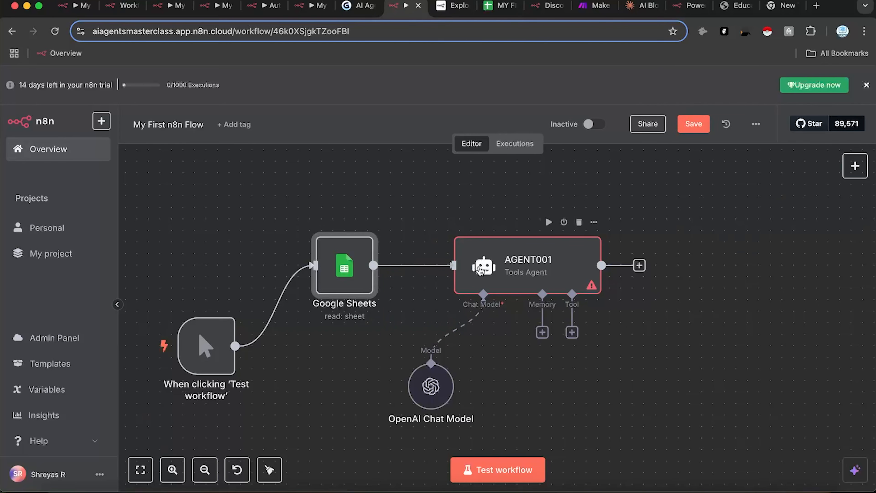
pyautogui.click(504, 474)
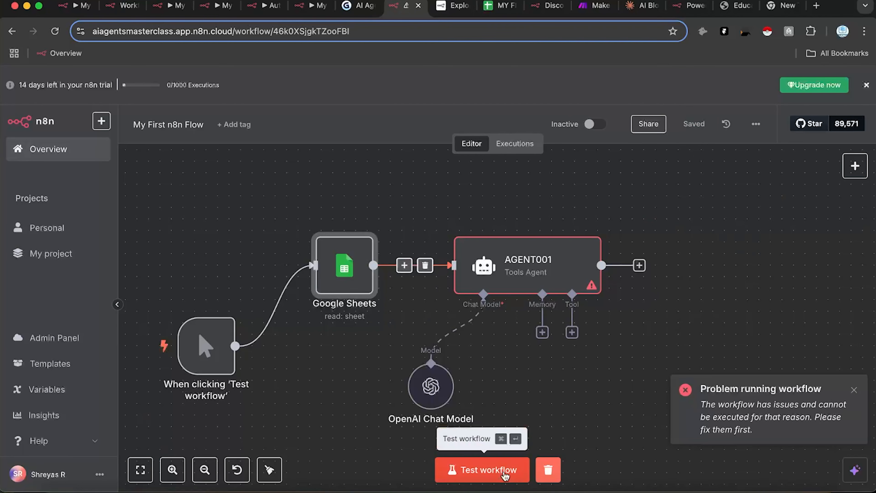
# Step: Set AGENT001's prompt to 'Test', save, and rerun the workflow test
pyautogui.doubleClick(539, 246)
pyautogui.click(457, 250)
pyautogui.write('Test')
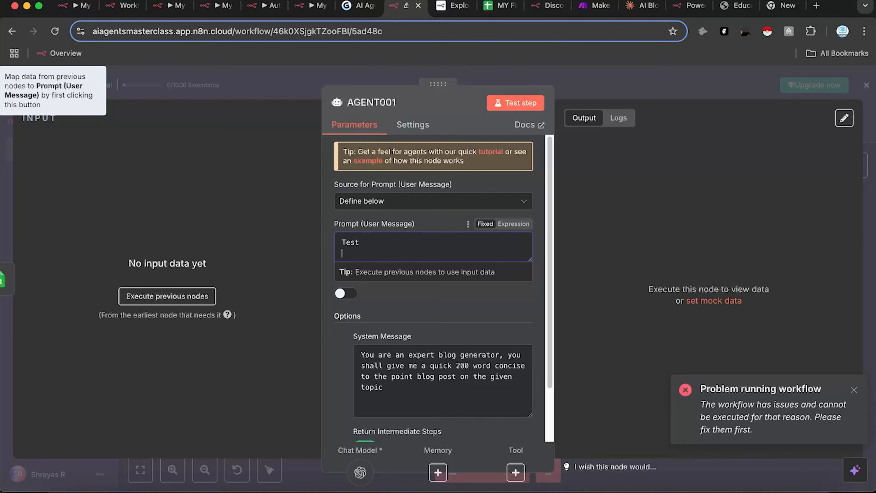
pyautogui.click(638, 95)
pyautogui.click(691, 123)
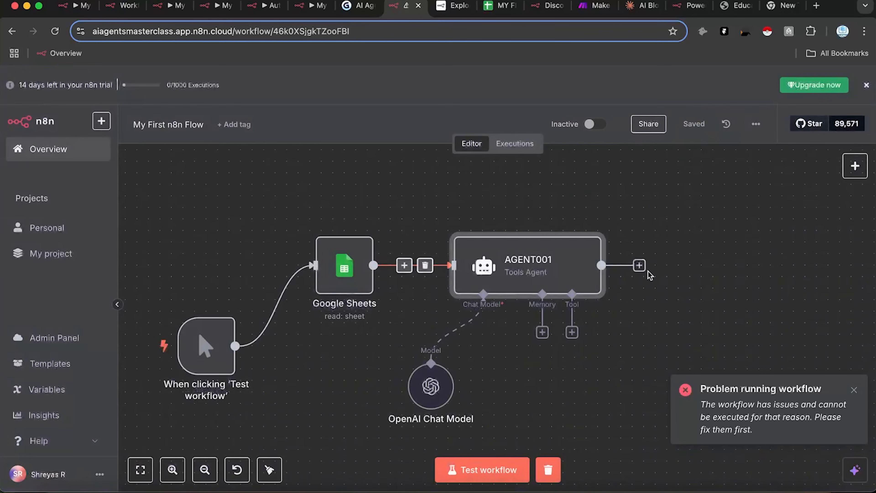
pyautogui.click(500, 471)
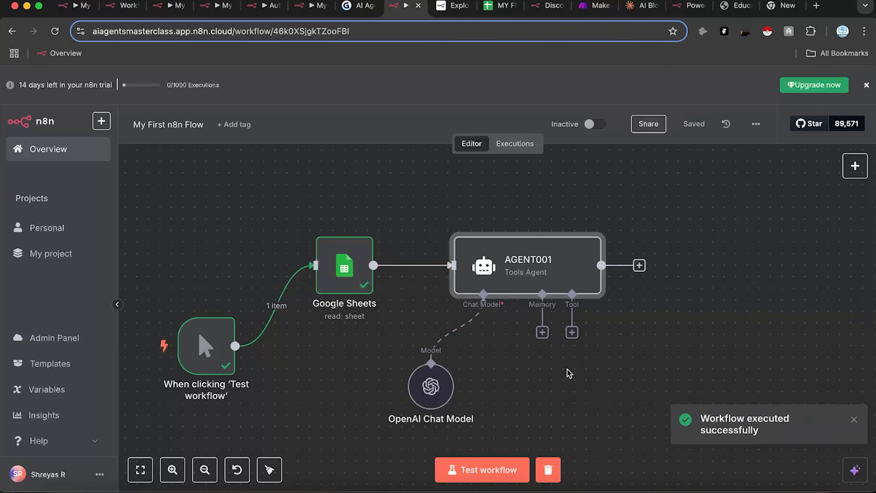
# Step: Change spreadsheet cell B2 back to 'Not Done'
pyautogui.doubleClick(342, 272)
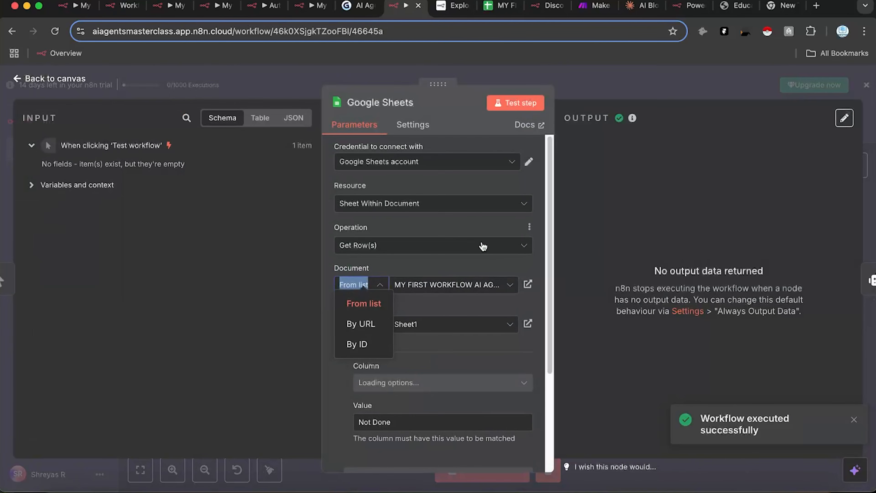
pyautogui.click(489, 8)
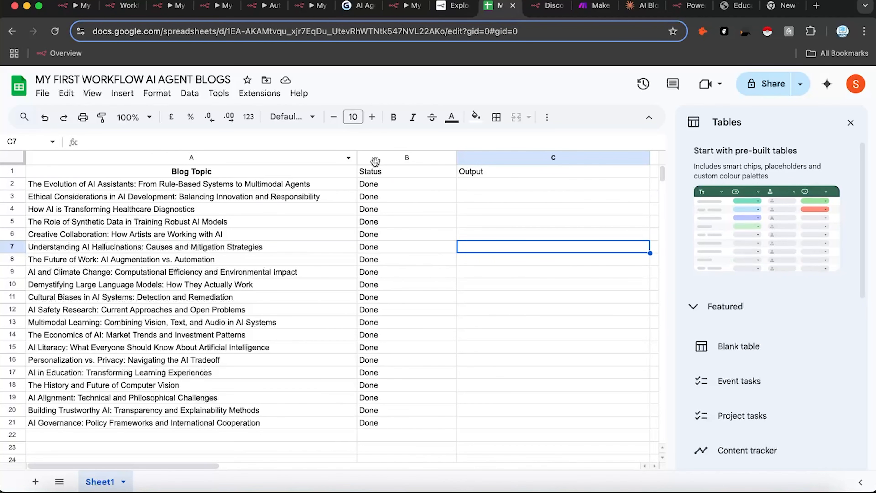
pyautogui.click(371, 185)
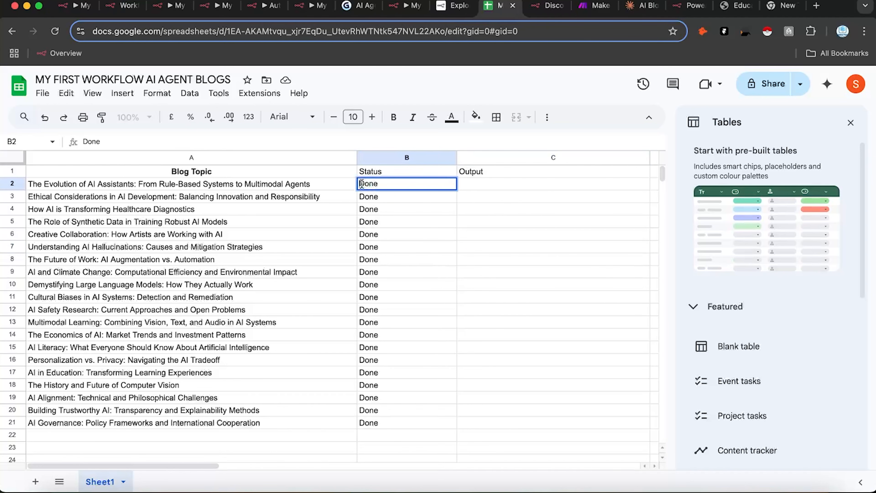
pyautogui.write('Not')
pyautogui.click(312, 287)
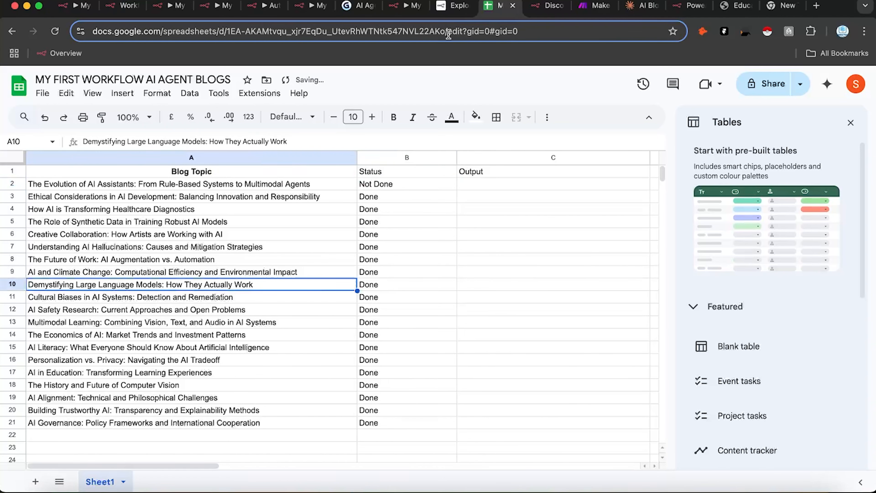
# Step: Test the Google Sheets step, check it fetches only row 2, and return to the canvas
pyautogui.click(407, 5)
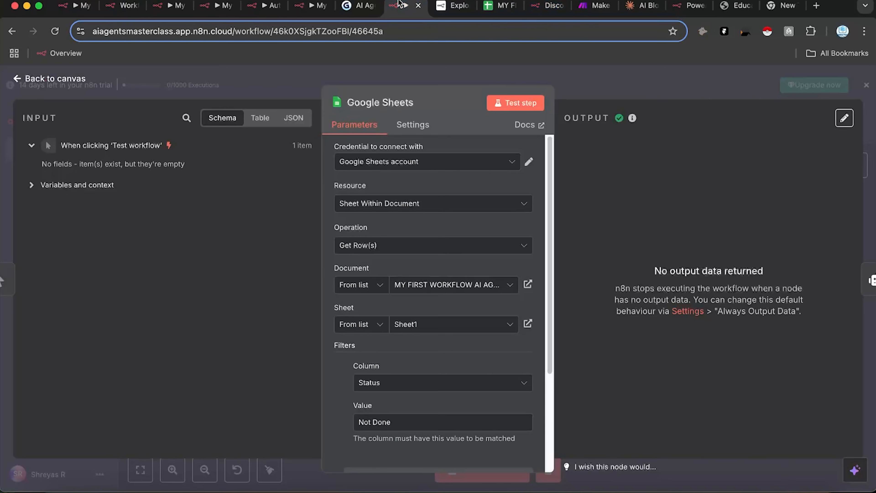
pyautogui.click(522, 105)
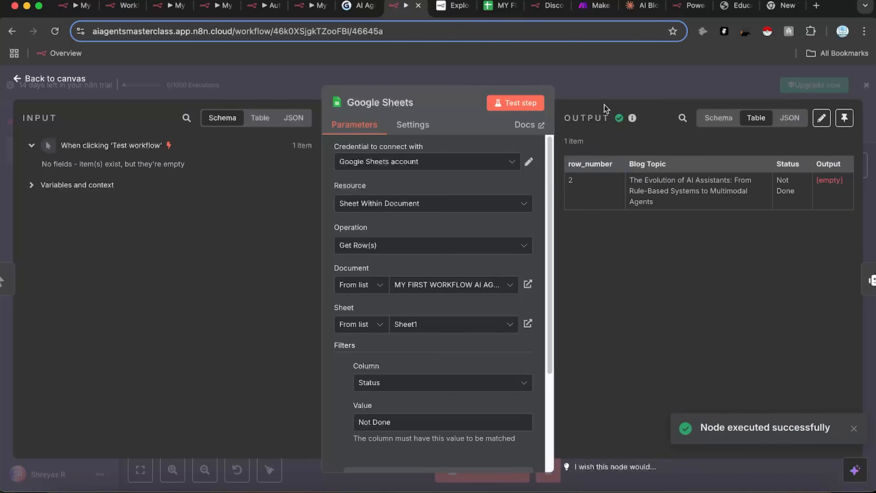
pyautogui.click(499, 6)
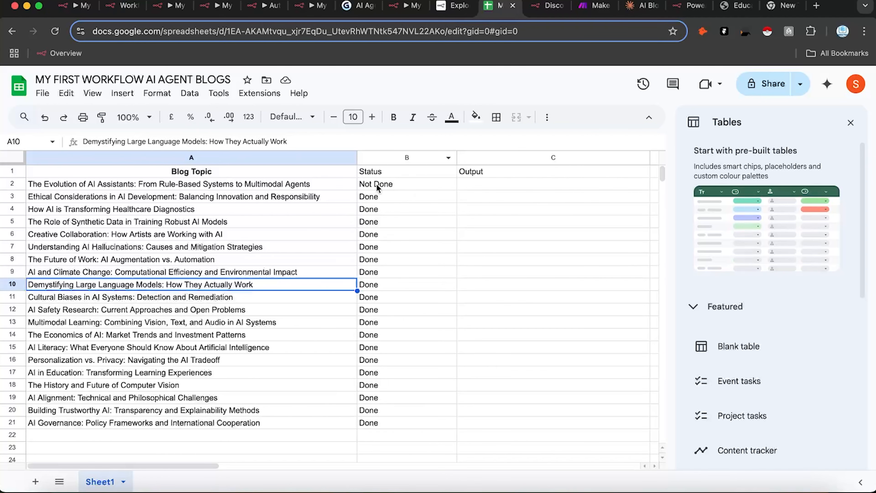
pyautogui.click(405, 5)
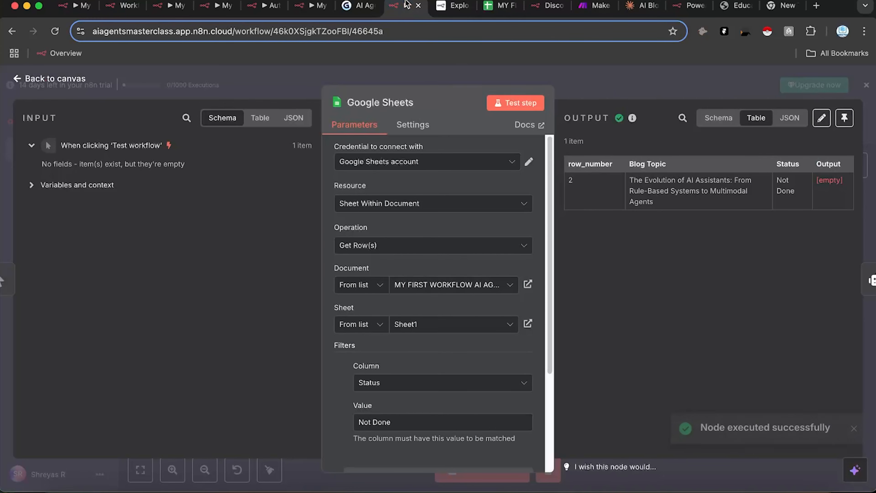
pyautogui.click(607, 84)
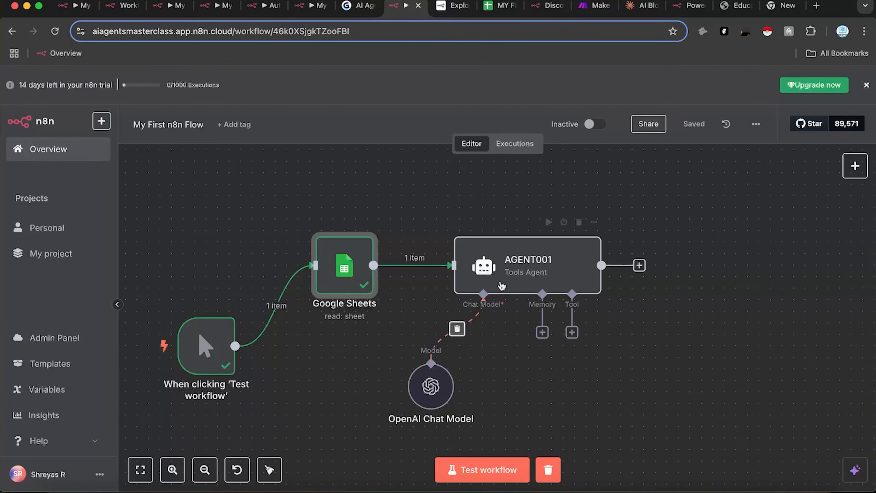
# Step: Replace AGENT001's 'Test' prompt with 'Blog Topic:' plus the dragged Blog Topic field
pyautogui.doubleClick(508, 270)
pyautogui.moveTo(375, 241); pyautogui.dragTo(321, 234)
pyautogui.click(678, 226)
pyautogui.click(504, 241)
pyautogui.hotkey('ctrl', 'a')
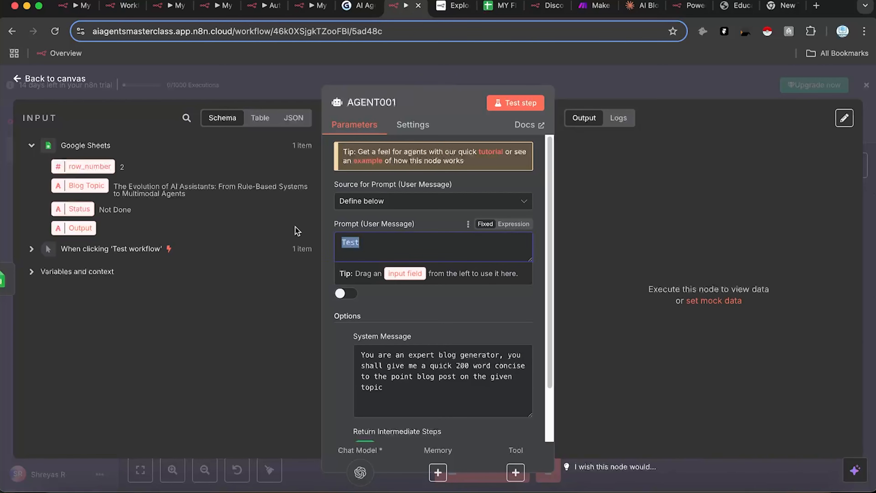
pyautogui.press('BackSpace')
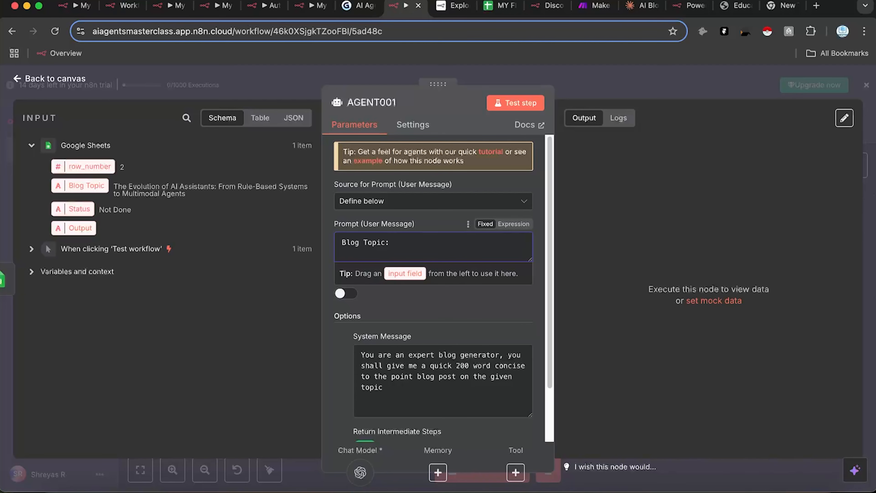
pyautogui.click(654, 219)
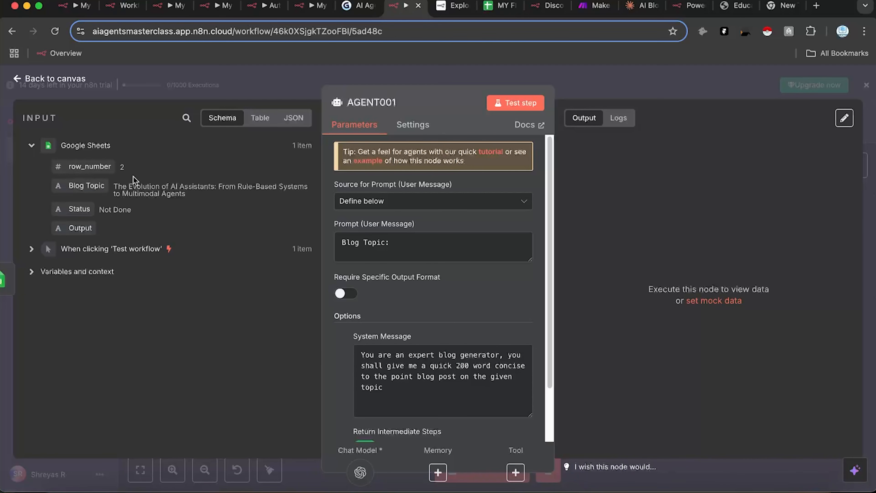
pyautogui.moveTo(94, 186); pyautogui.dragTo(405, 257)
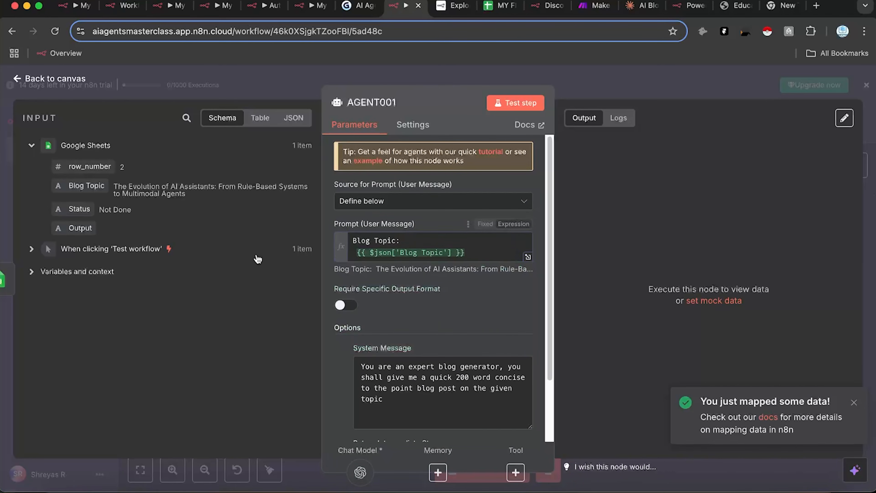
# Step: Let the system message allow web searching, remove Return Intermediate Steps, save, and open Memory options
pyautogui.scroll(-2, 459, 345)
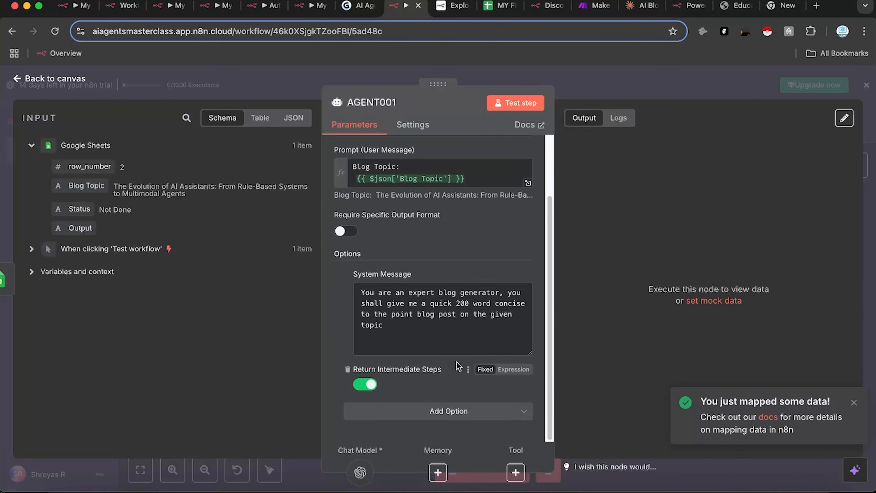
pyautogui.write('.')
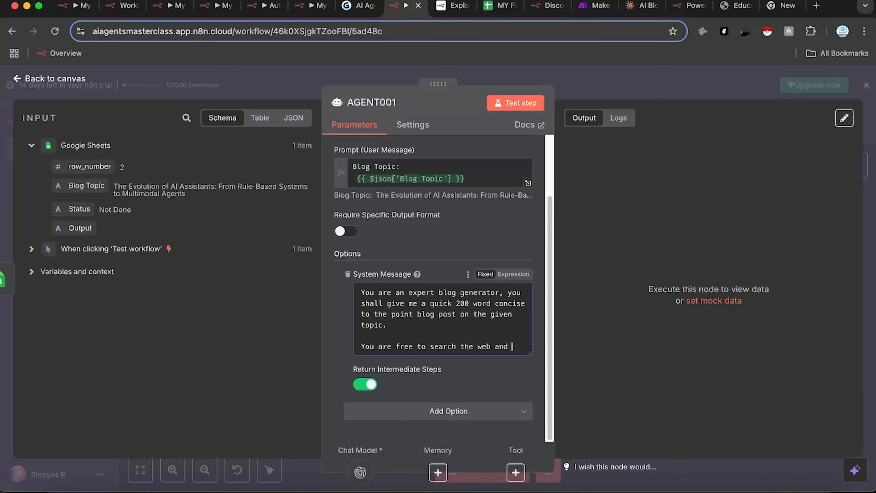
pyautogui.write('give oup')
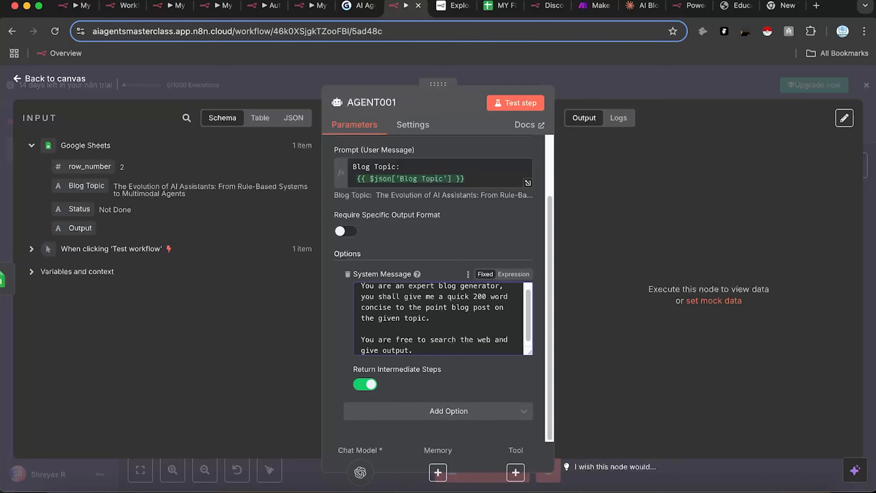
pyautogui.click(364, 384)
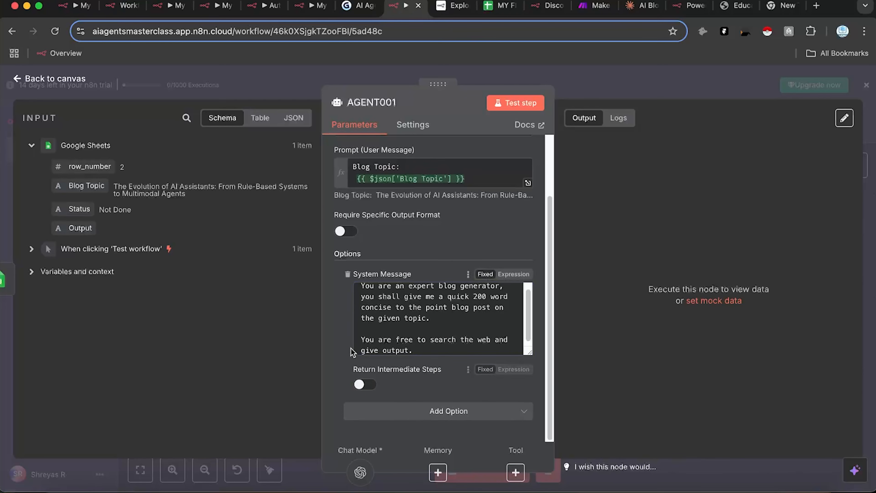
pyautogui.click(348, 369)
pyautogui.click(600, 89)
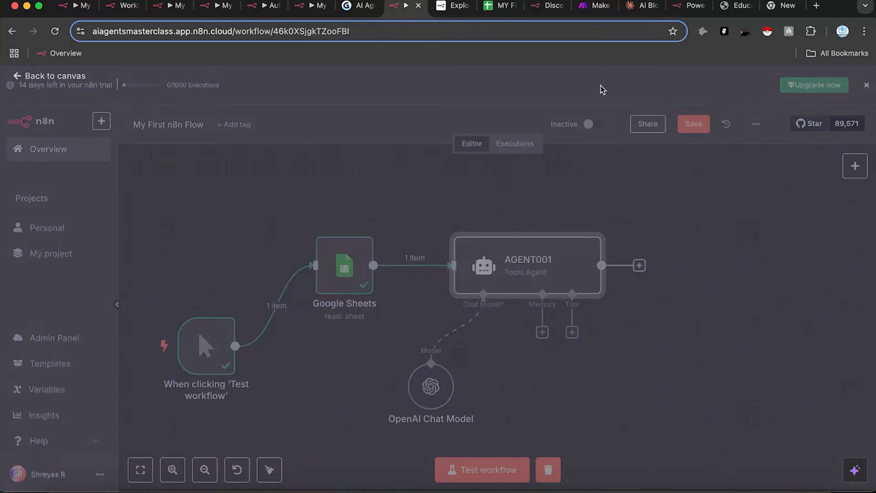
pyautogui.click(693, 124)
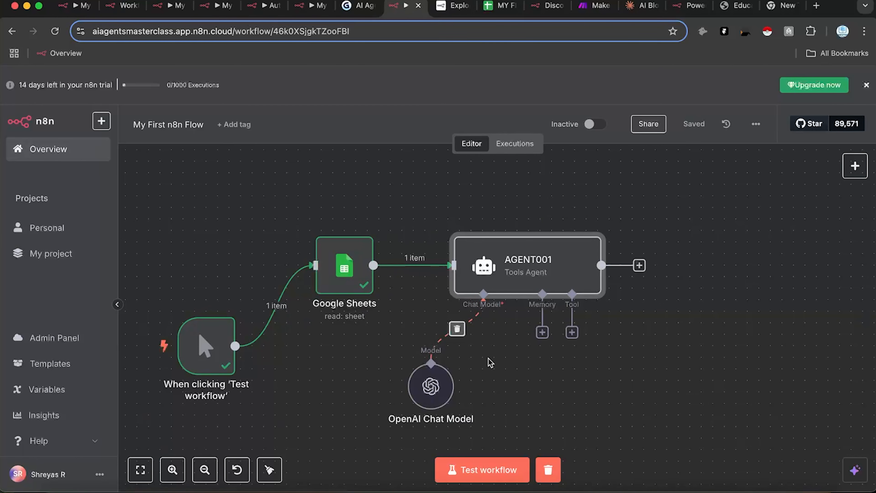
pyautogui.click(546, 296)
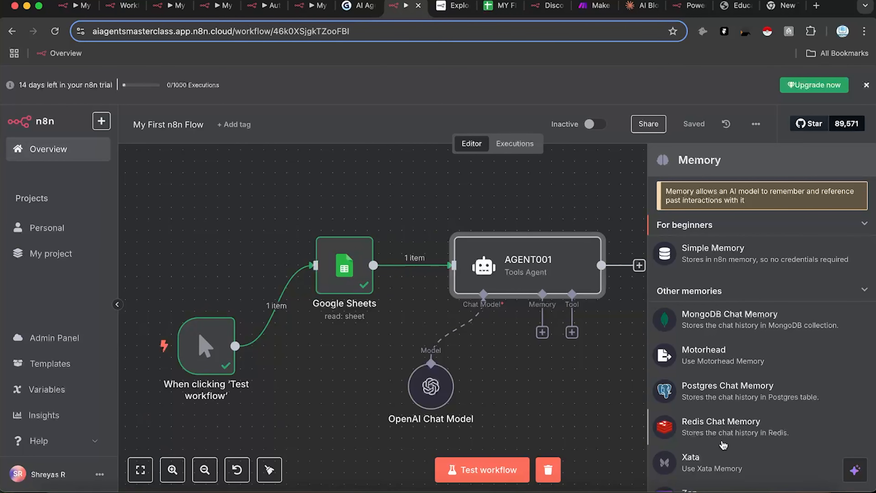
# Step: Attach Simple Memory to AGENT001 with Context Window Length 10 and nudge the node lower right
pyautogui.scroll(-2, 730, 457)
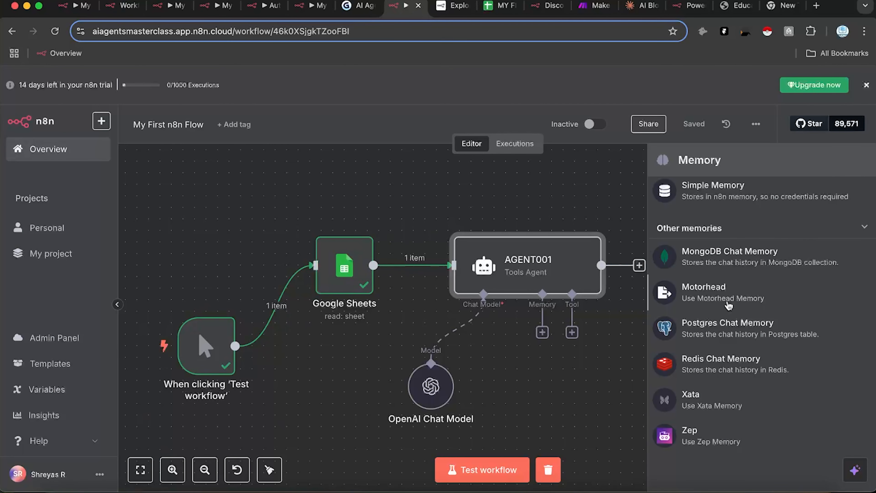
pyautogui.scroll(2, 728, 300)
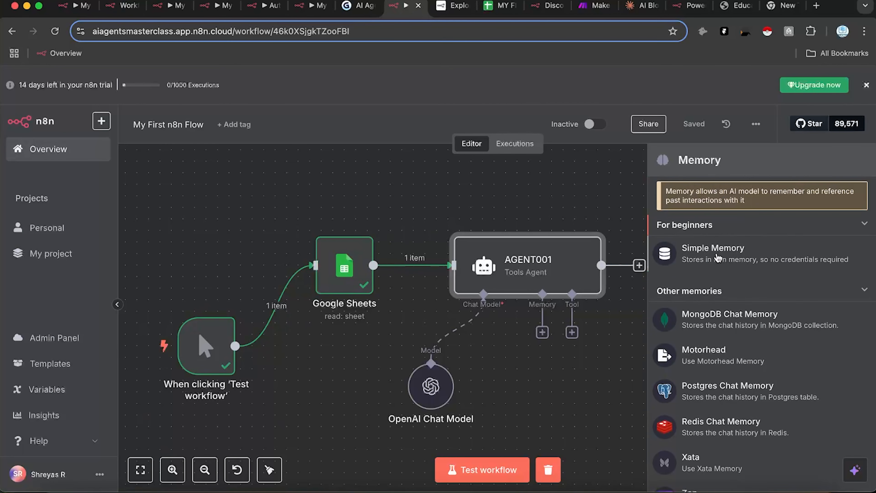
pyautogui.click(718, 257)
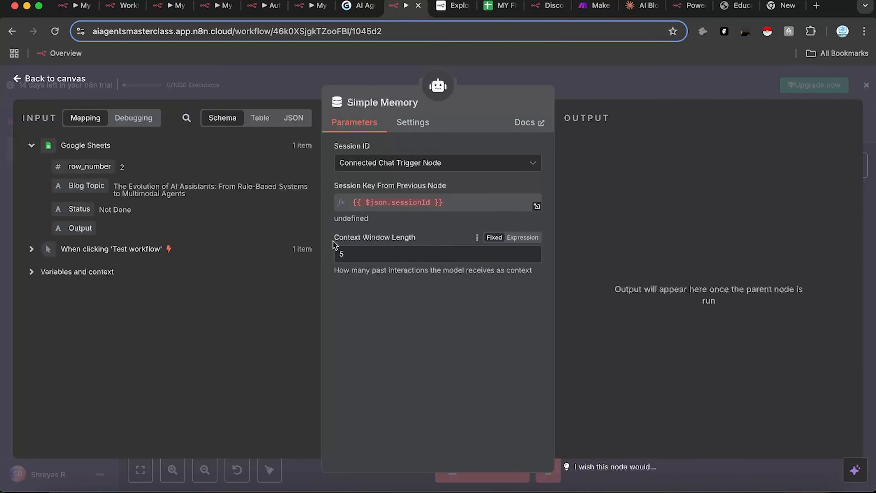
pyautogui.moveTo(378, 253); pyautogui.dragTo(296, 249)
pyautogui.write('10')
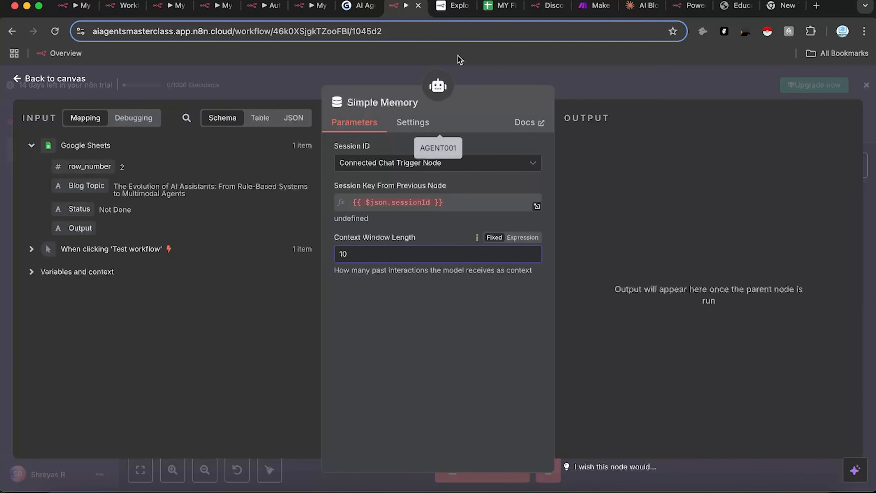
pyautogui.click(486, 74)
pyautogui.moveTo(516, 404); pyautogui.dragTo(527, 416)
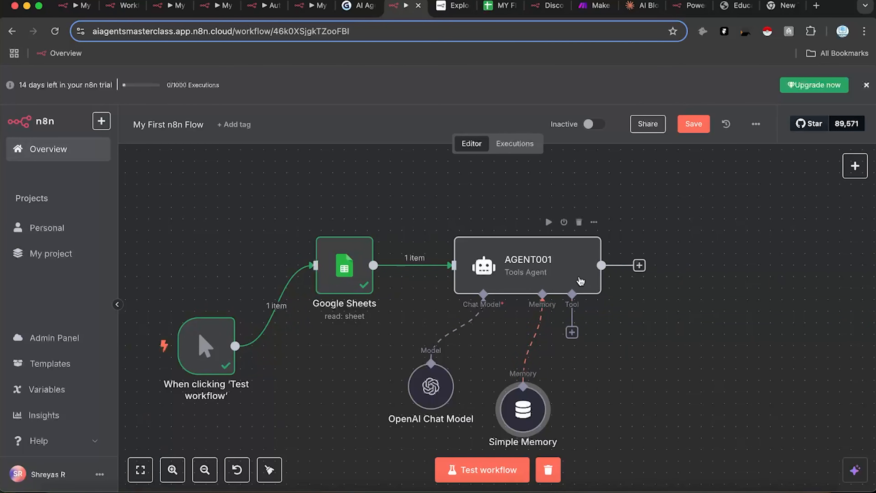
# Step: Bring up AGENT001's tool and next-step lists, then dismiss both without adding nodes
pyautogui.moveTo(578, 313); pyautogui.dragTo(619, 377)
pyautogui.moveTo(619, 377); pyautogui.dragTo(620, 379)
pyautogui.click(543, 195)
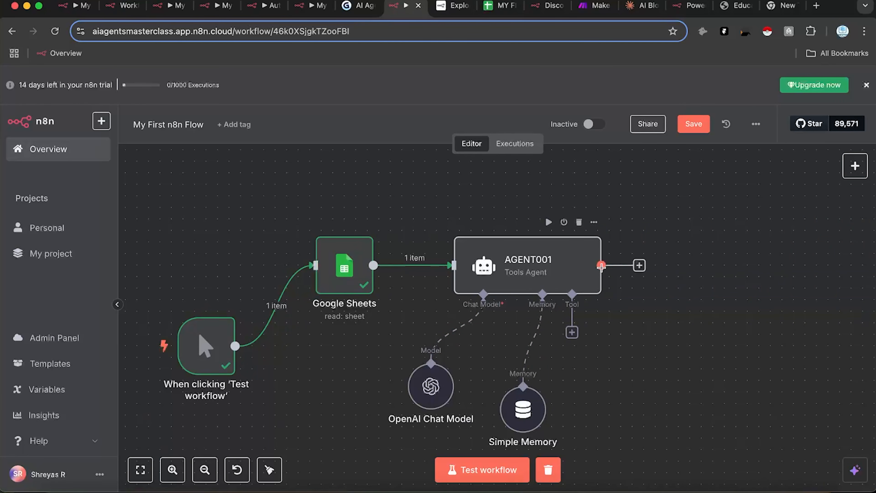
pyautogui.moveTo(601, 266); pyautogui.dragTo(705, 268)
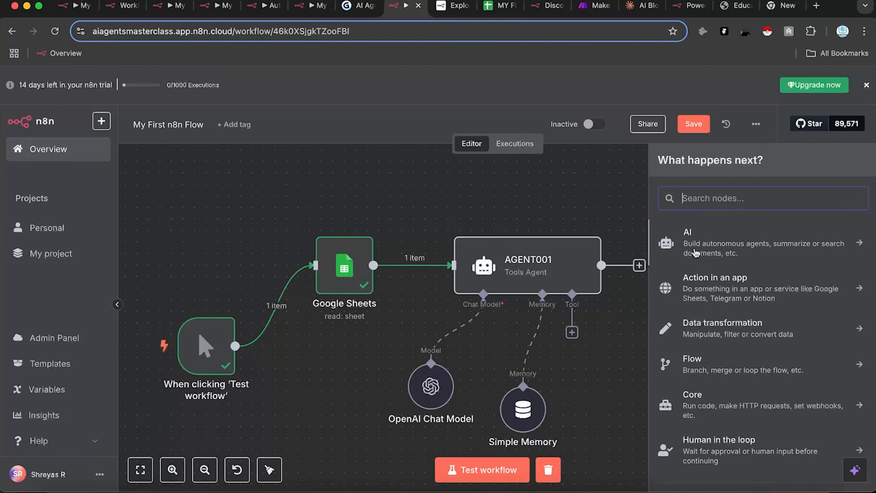
pyautogui.click(568, 281)
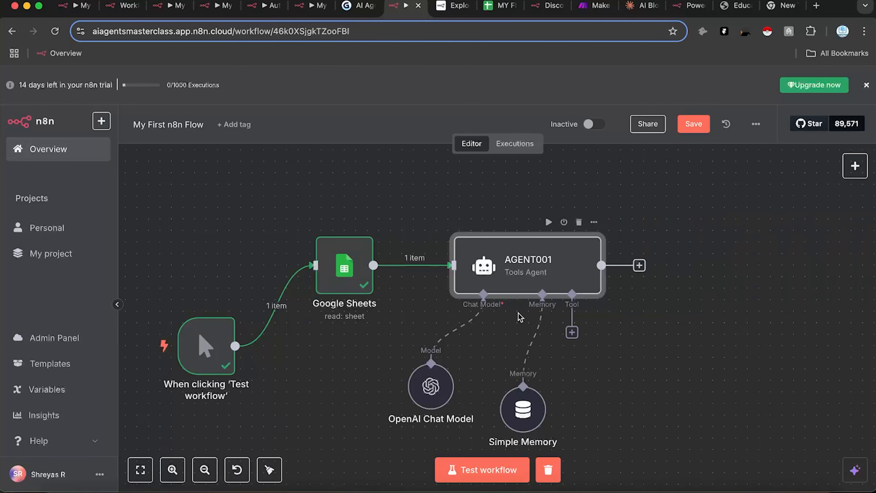
# Step: Append 'Only output the blog post and no other text' to AGENT001's system message and save
pyautogui.doubleClick(514, 258)
pyautogui.click(469, 416)
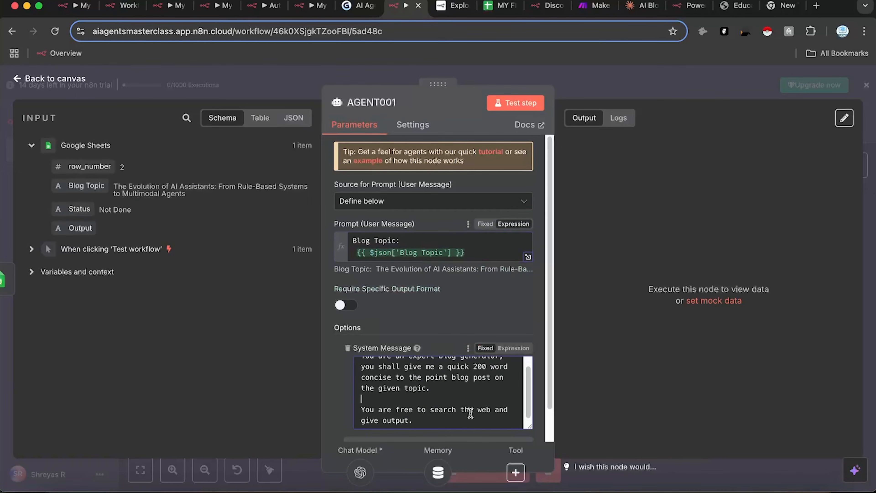
pyautogui.press('Return')
pyautogui.press('Return')
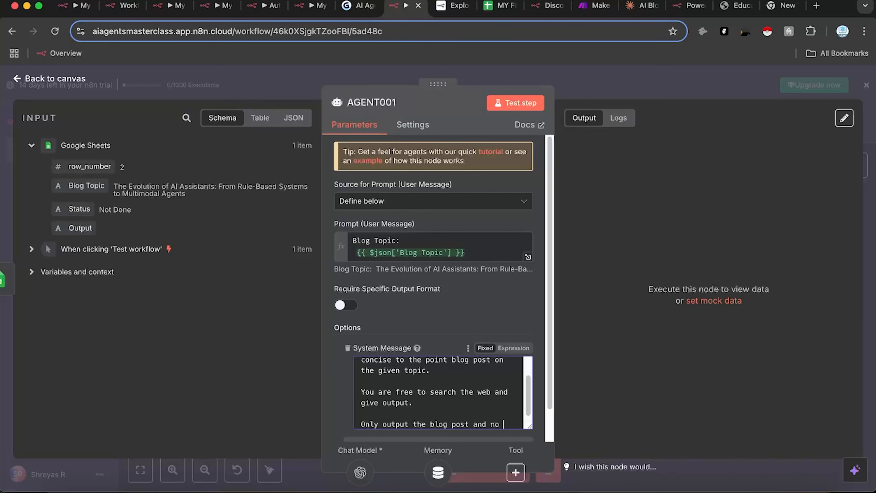
pyautogui.write('her tex')
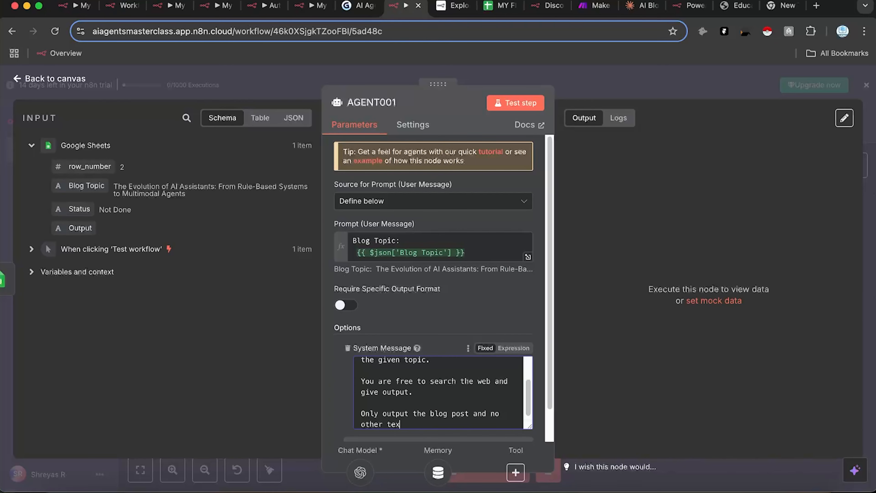
pyautogui.write('t')
pyautogui.press('Return')
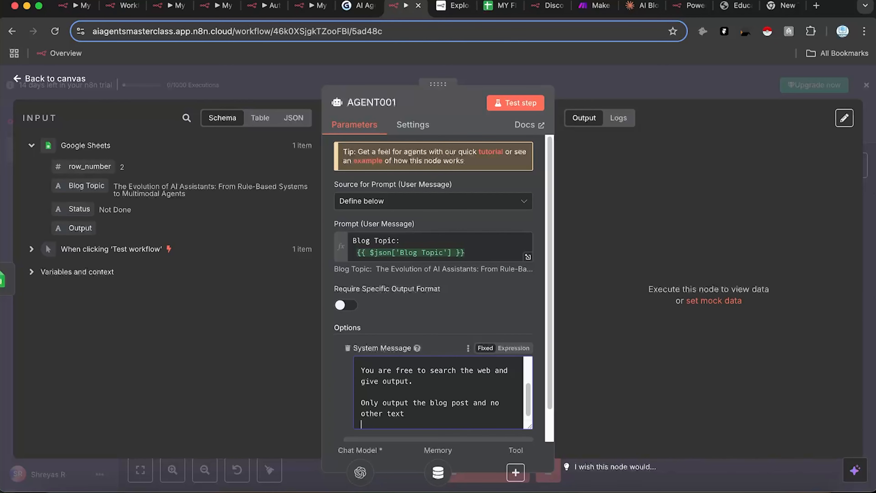
pyautogui.click(663, 71)
pyautogui.click(694, 122)
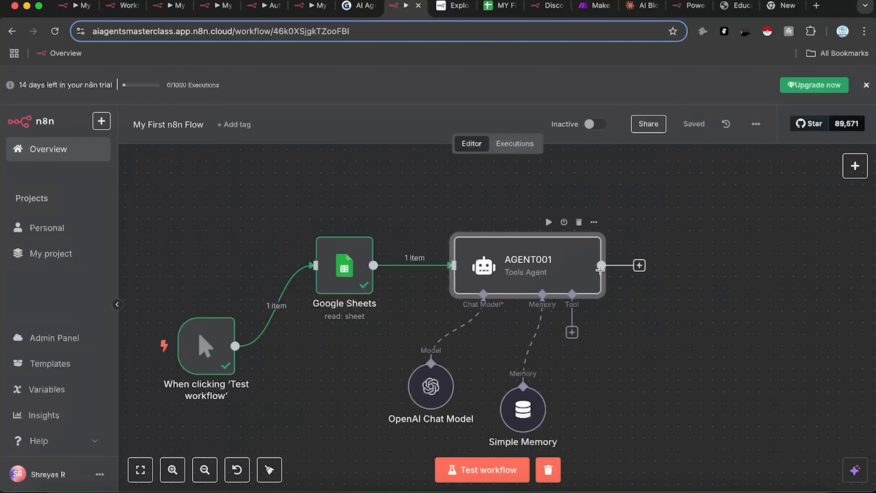
pyautogui.moveTo(606, 266); pyautogui.dragTo(672, 272)
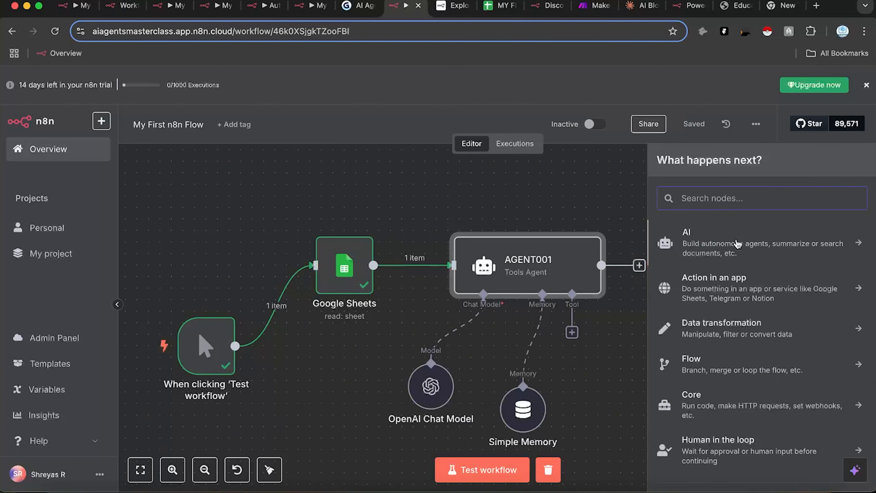
# Step: Add a Google Sheets 'Append or update row' step targeting Sheet1 of MY FIRST WORKFLOW AI AGENT BLOGS
pyautogui.write('sheets')
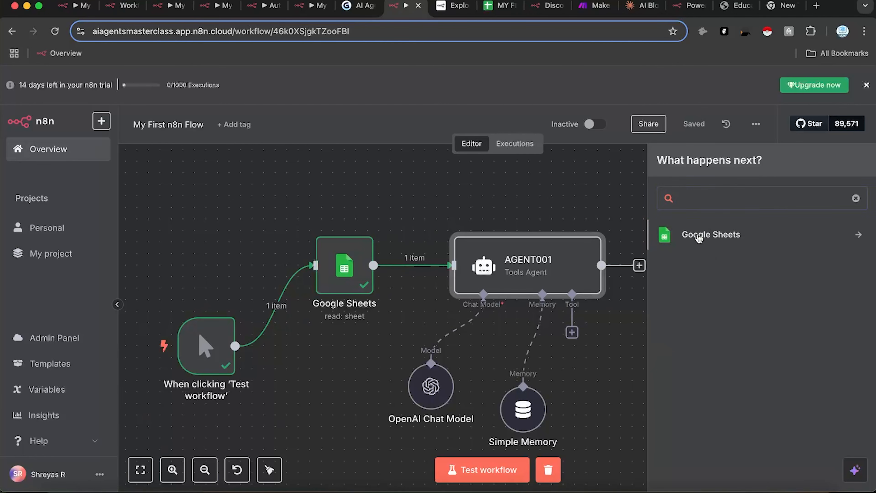
pyautogui.click(700, 235)
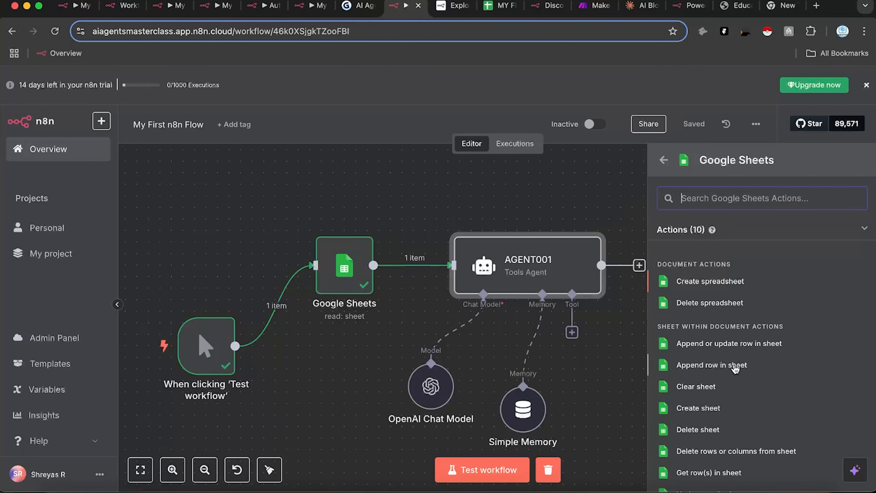
pyautogui.click(746, 345)
pyautogui.click(469, 285)
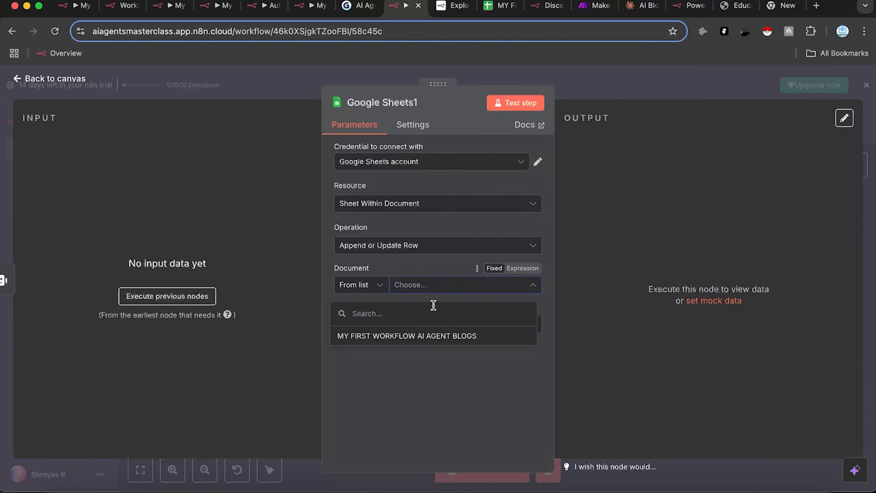
pyautogui.click(428, 334)
pyautogui.click(431, 326)
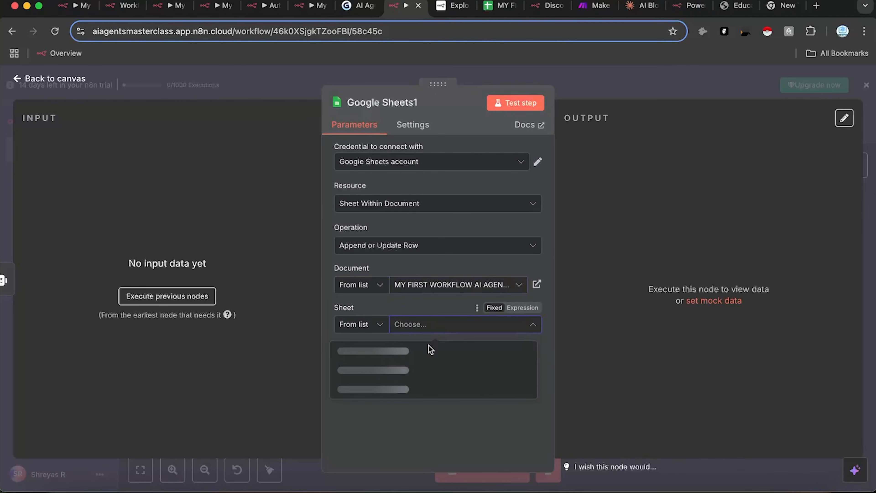
pyautogui.click(419, 355)
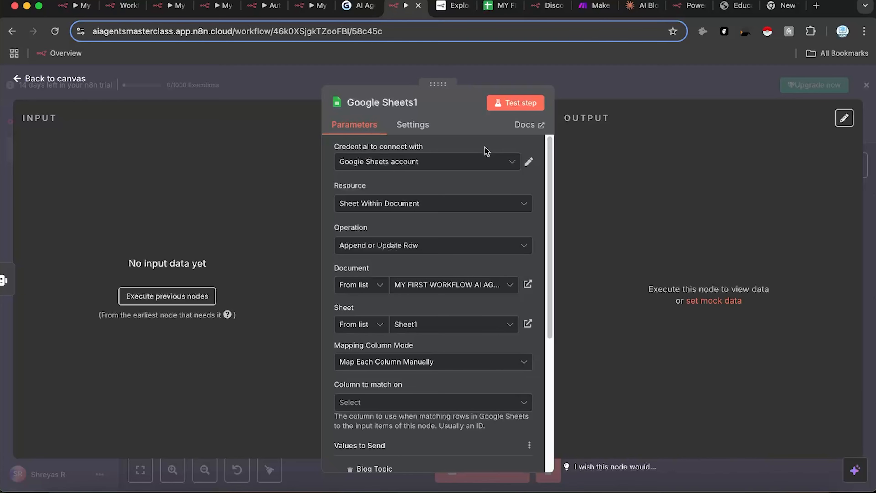
pyautogui.click(499, 6)
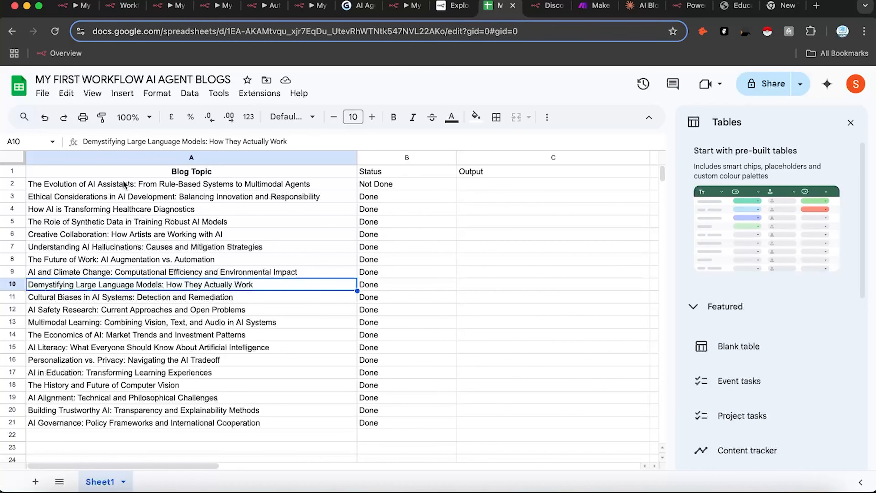
# Step: Inspect the first topic in A2 and the Status column from B2 down to B21
pyautogui.click(134, 185)
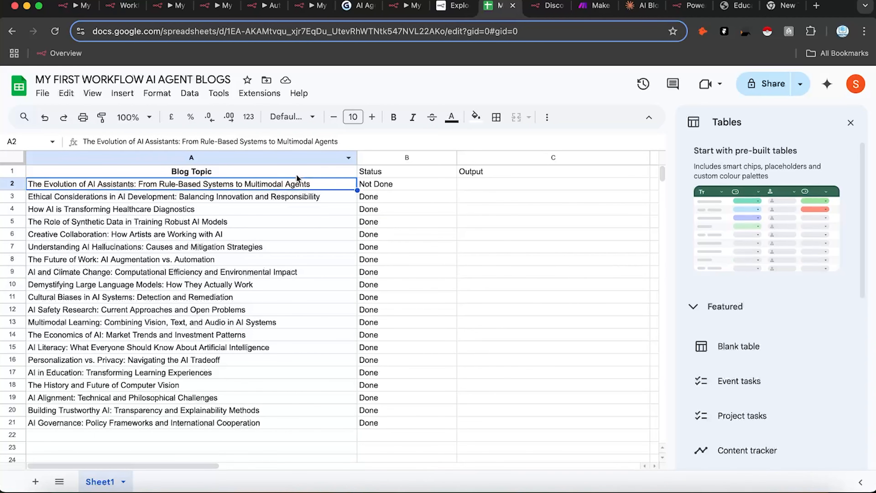
pyautogui.click(381, 185)
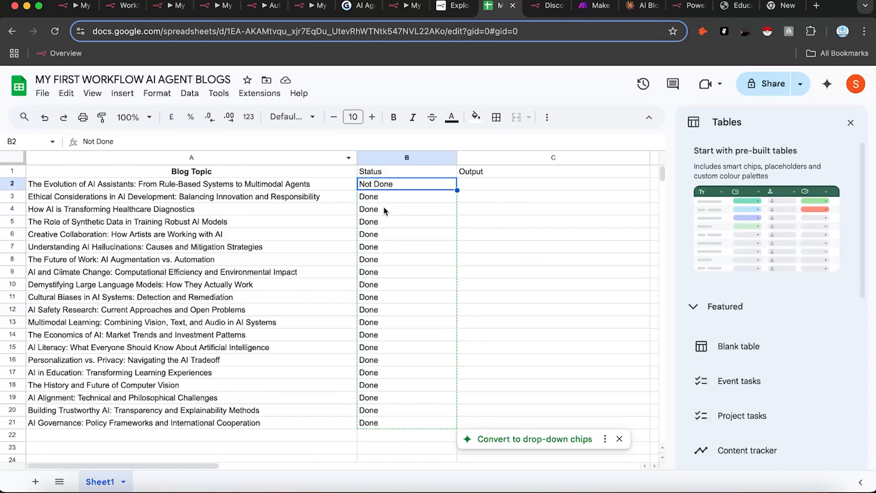
pyautogui.click(388, 200)
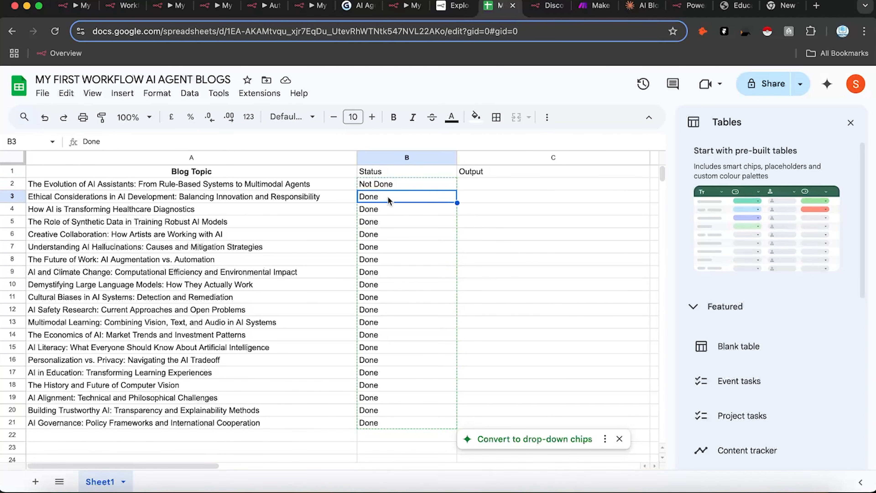
pyautogui.hotkey('shift', 'Down')
pyautogui.hotkey('shift', 'Down')
pyautogui.hotkey('shift', 'Down')
pyautogui.hotkey('shift', 'Down')
pyautogui.hotkey('shift', 'Down')
pyautogui.hotkey('shift', 'Down')
pyautogui.hotkey('shift', 'Down')
pyautogui.hotkey('shift', 'Down')
pyautogui.hotkey('shift', 'Down')
pyautogui.hotkey('shift', 'Down')
pyautogui.hotkey('shift', 'Down')
pyautogui.hotkey('shift', 'Down')
pyautogui.hotkey('shift', 'Down')
pyautogui.hotkey('shift', 'Down')
pyautogui.hotkey('shift', 'Down')
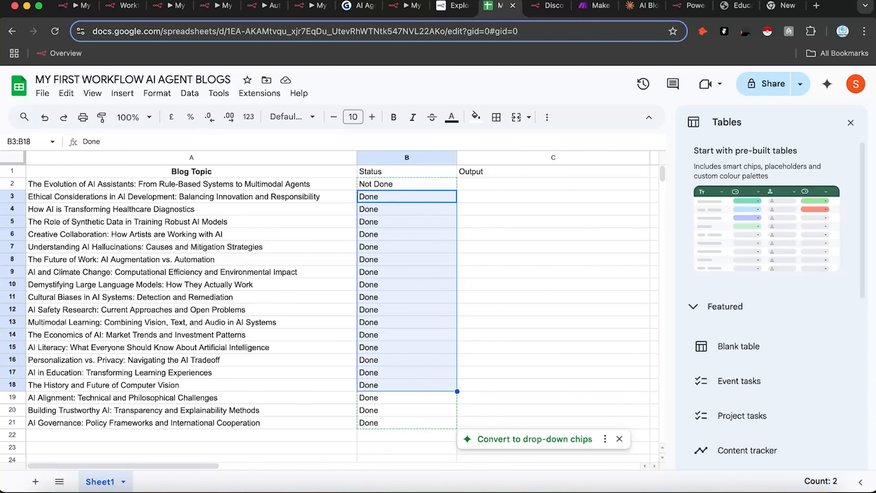
pyautogui.hotkey('shift', 'Down')
pyautogui.hotkey('shift', 'Down')
pyautogui.hotkey('shift', 'Down')
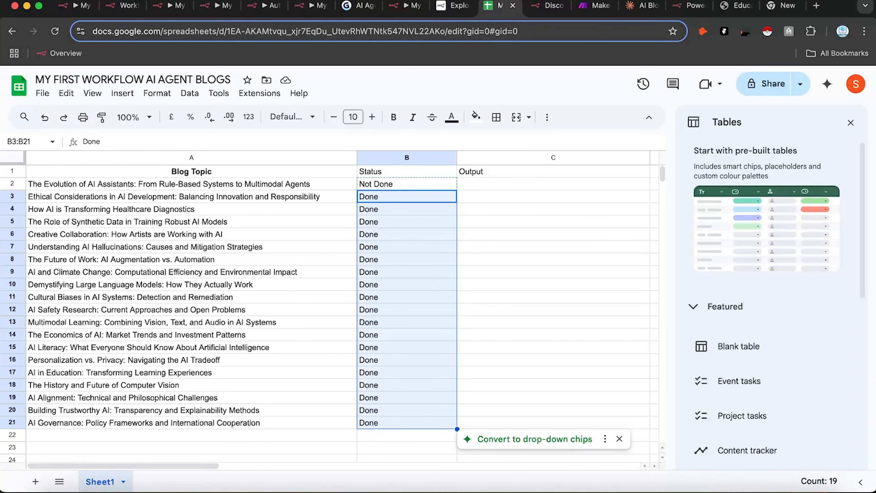
# Step: Retype 'Not Done' in cell B2 and return to the n8n workflow
pyautogui.doubleClick(391, 183)
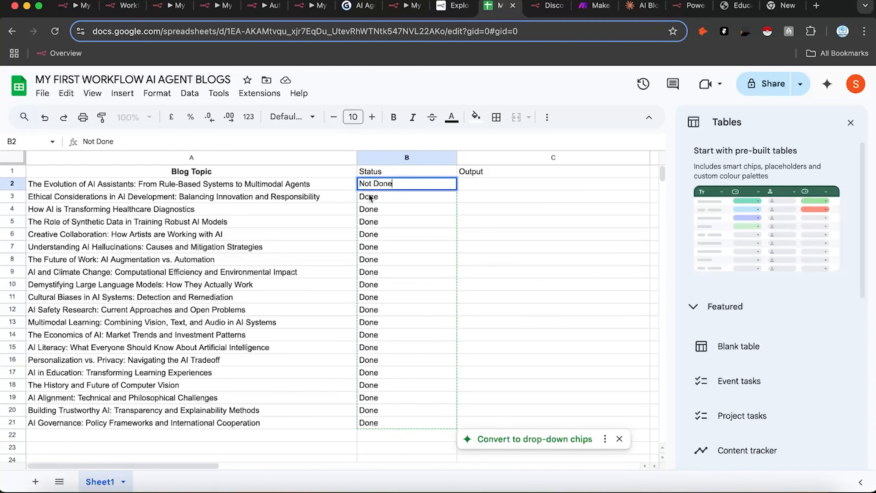
pyautogui.doubleClick(376, 183)
pyautogui.click(344, 188)
pyautogui.doubleClick(373, 183)
pyautogui.click(374, 183)
pyautogui.press('BackSpace')
pyautogui.press('BackSpace')
pyautogui.press('BackSpace')
pyautogui.press('BackSpace')
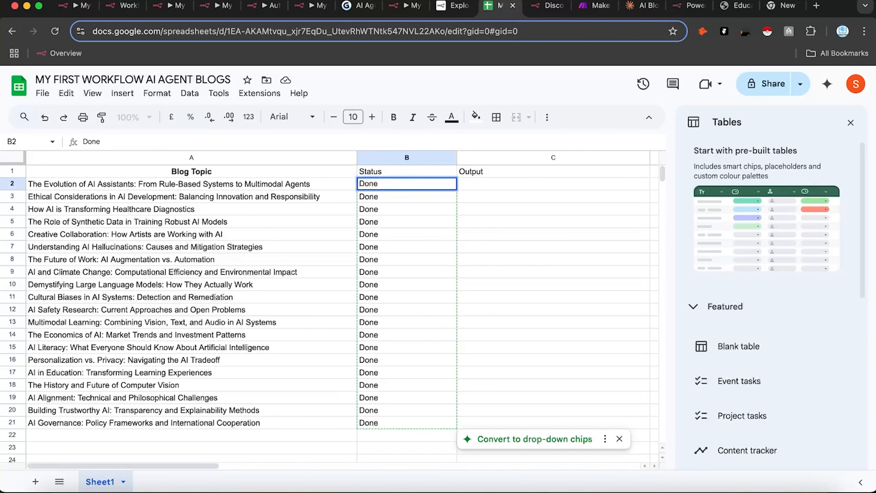
pyautogui.write('Not')
pyautogui.press('Return')
pyautogui.click(407, 5)
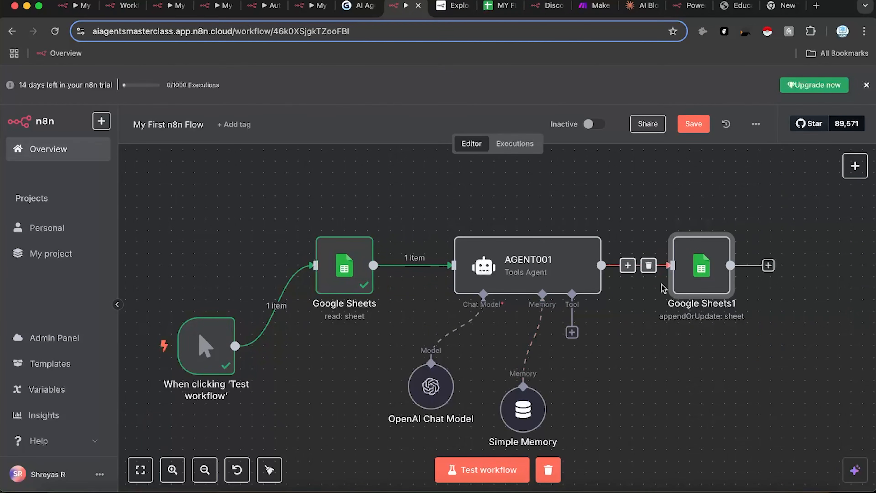
# Step: Set Google Sheets1's column to match on to Blog Topic, then execute the previous nodes
pyautogui.doubleClick(708, 278)
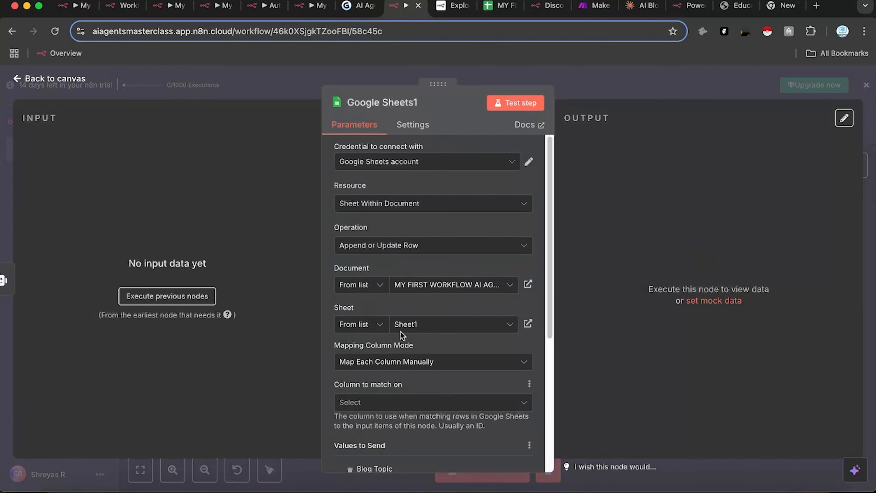
pyautogui.scroll(-1, 420, 387)
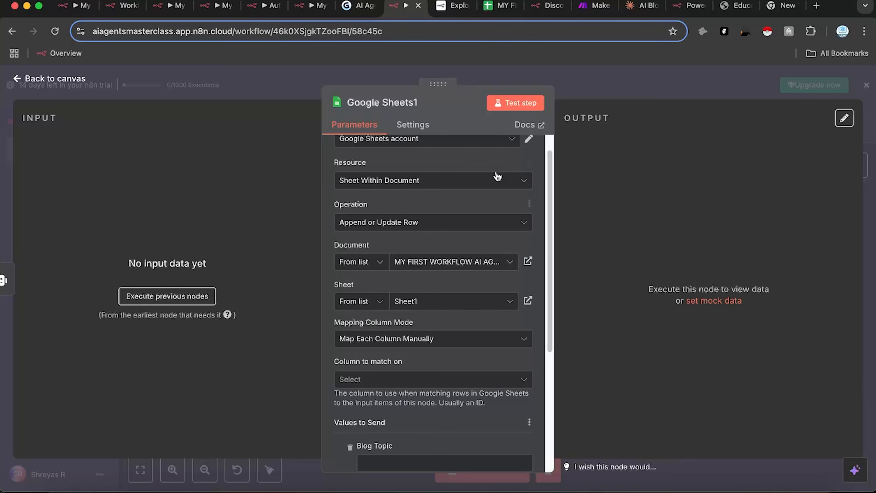
pyautogui.click(502, 5)
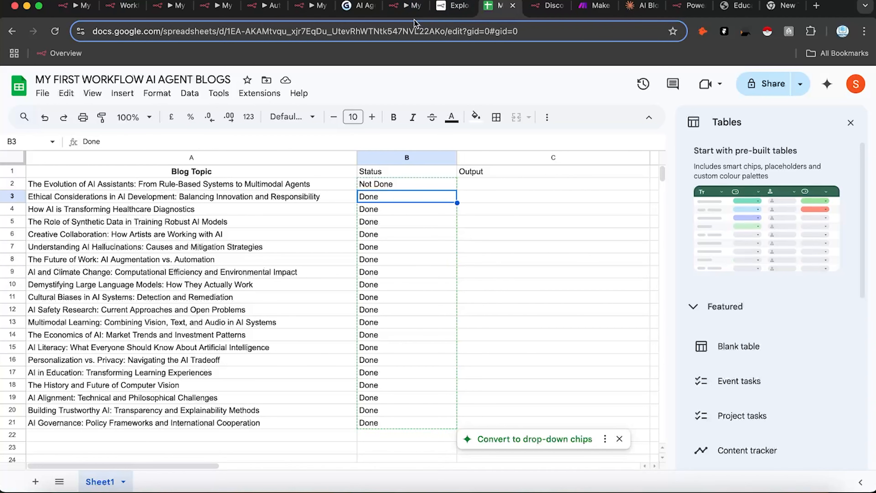
pyautogui.click(408, 6)
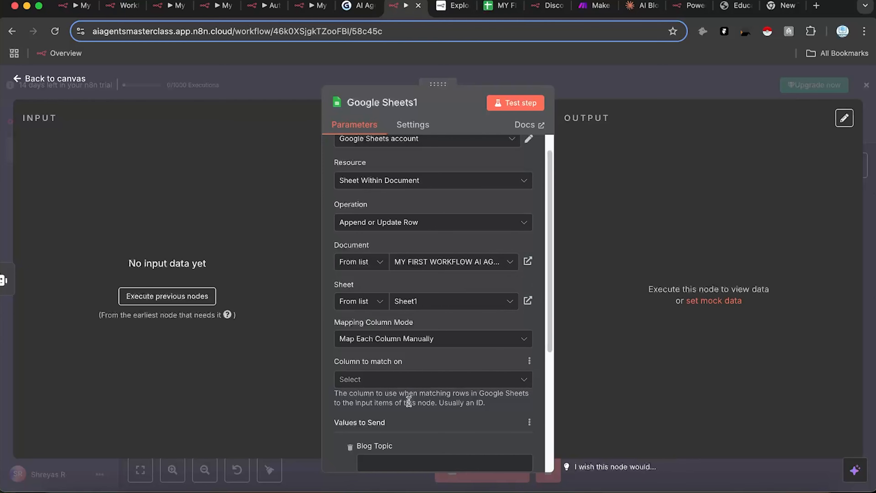
pyautogui.scroll(-3, 419, 379)
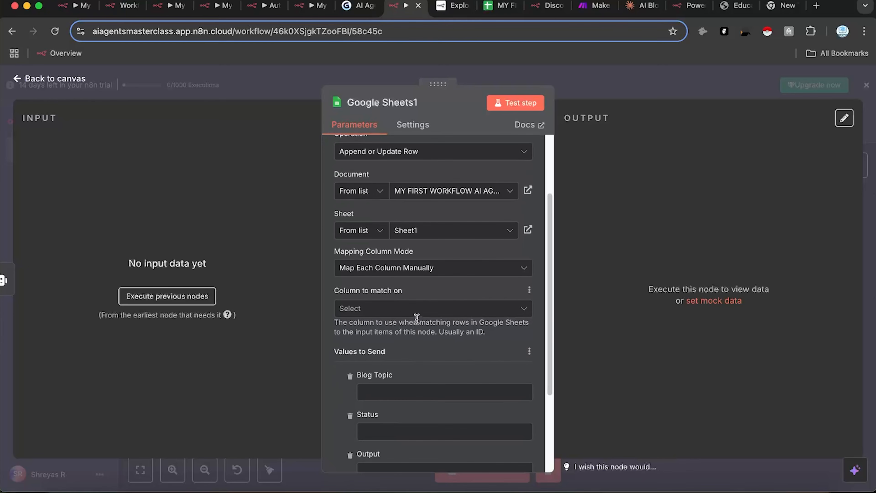
pyautogui.click(417, 317)
pyautogui.click(394, 340)
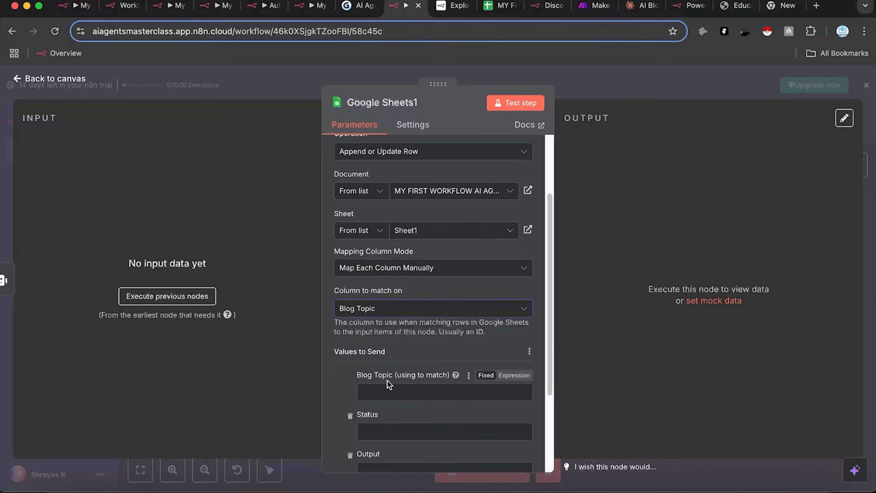
pyautogui.click(184, 302)
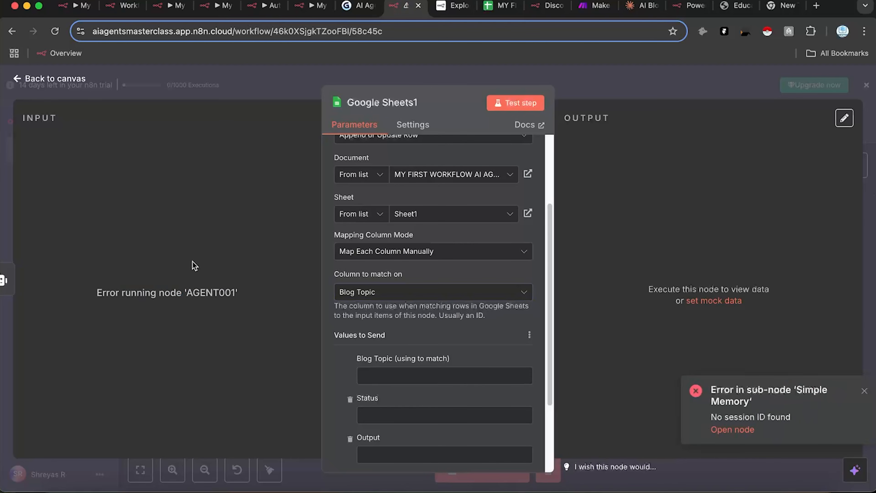
# Step: Save the workflow and switch Simple Memory's Session ID source to 'Define below'
pyautogui.click(635, 91)
pyautogui.click(689, 123)
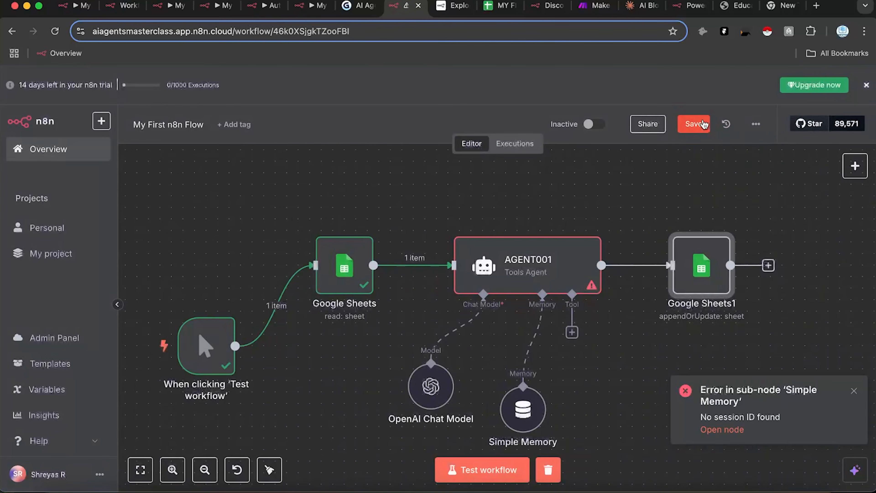
pyautogui.doubleClick(519, 410)
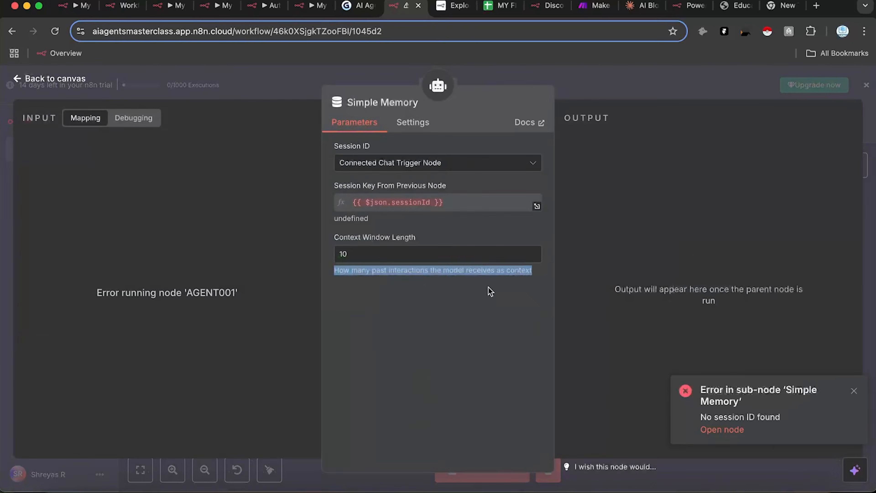
pyautogui.click(469, 165)
pyautogui.click(443, 244)
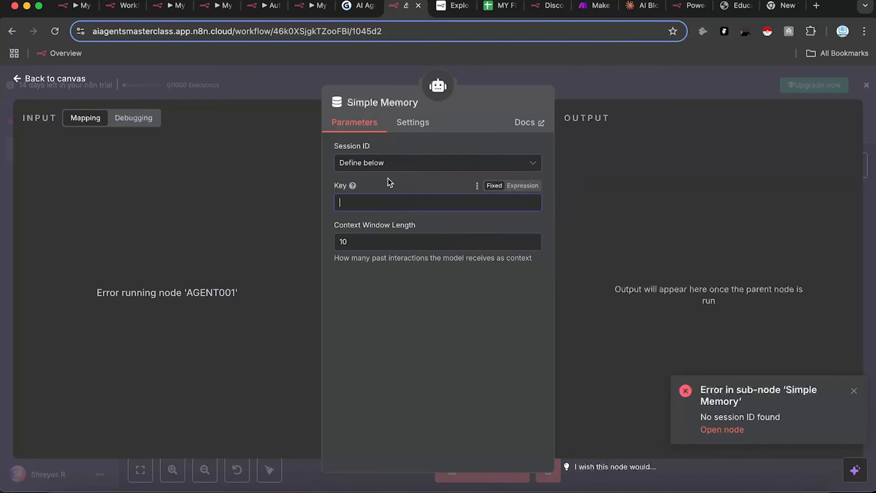
pyautogui.moveTo(352, 187)
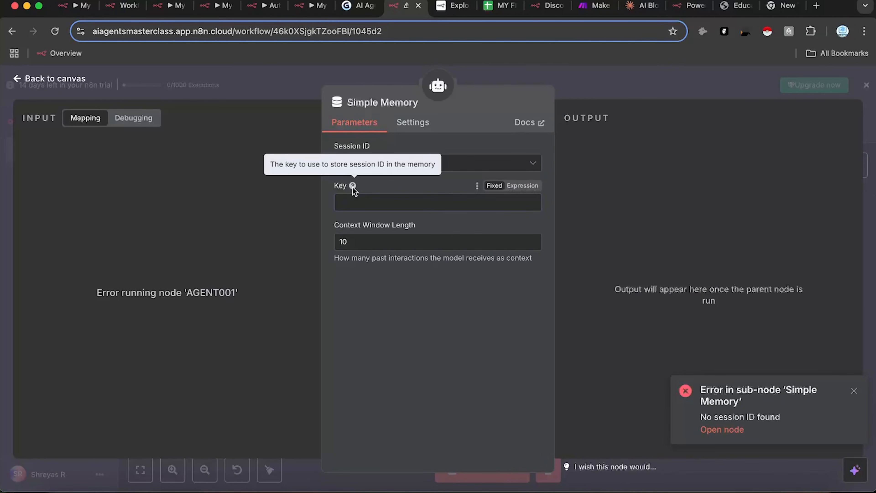
pyautogui.click(607, 82)
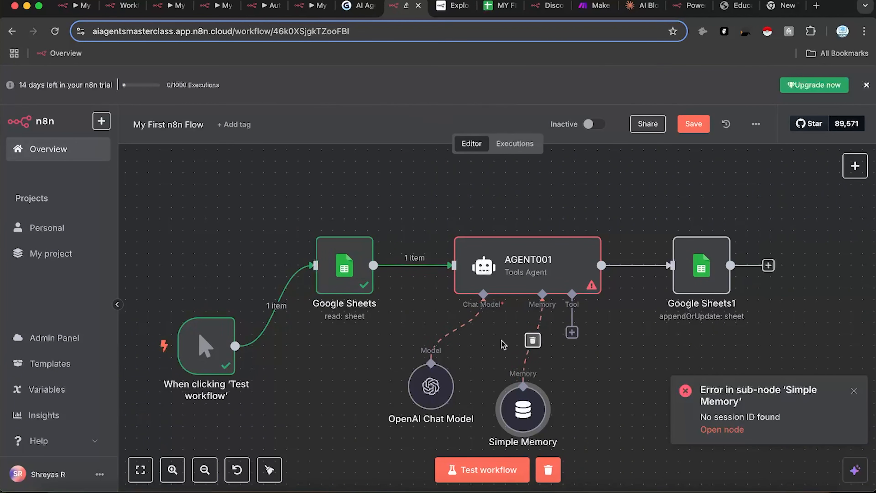
pyautogui.scroll(-3, 473, 409)
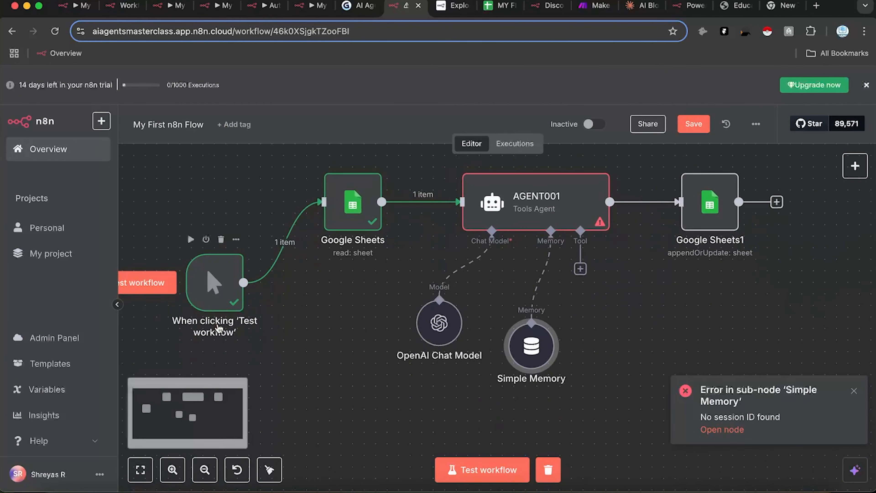
pyautogui.doubleClick(202, 290)
# Step: Delete the Simple Memory link to AGENT001 and save the workflow
pyautogui.press('Escape')
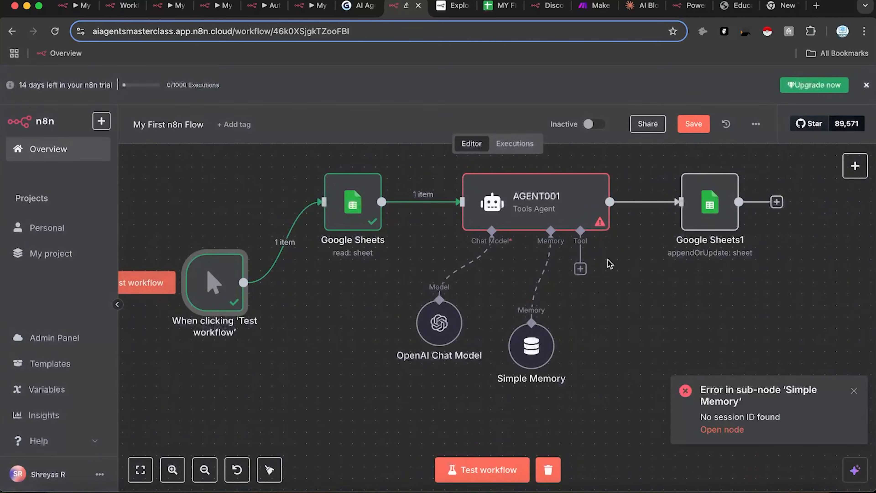
pyautogui.click(541, 276)
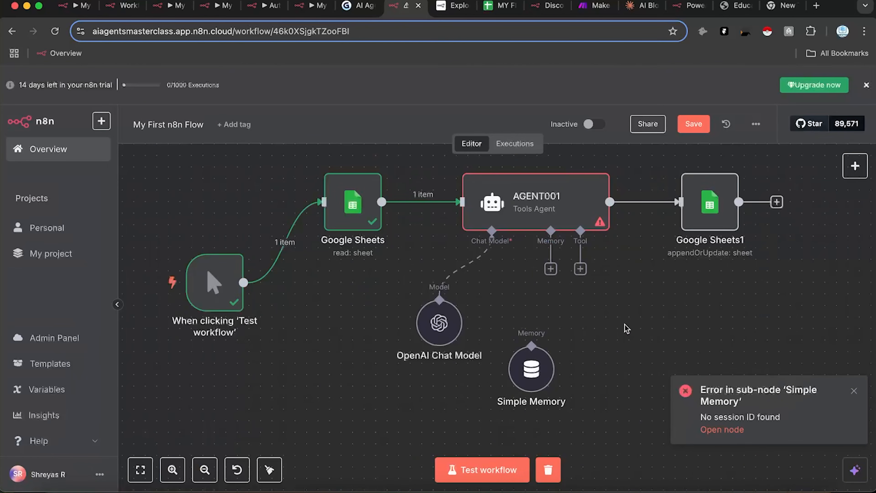
pyautogui.moveTo(624, 325); pyautogui.dragTo(565, 347)
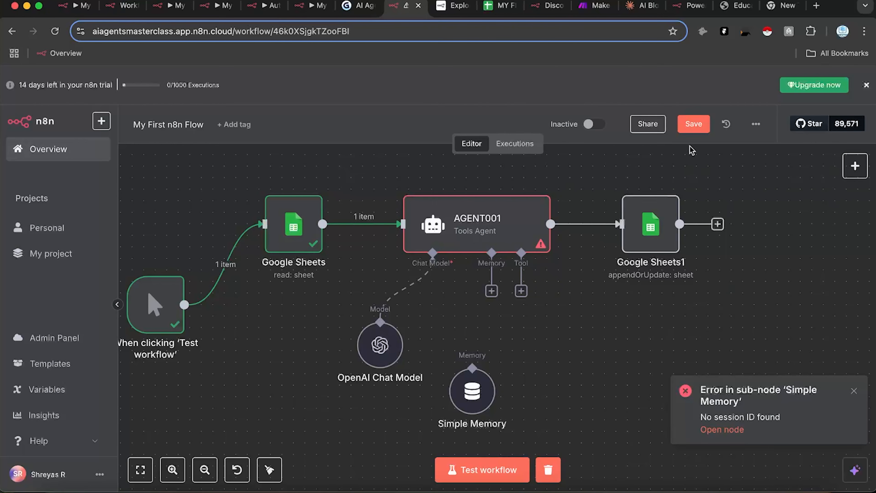
pyautogui.click(694, 123)
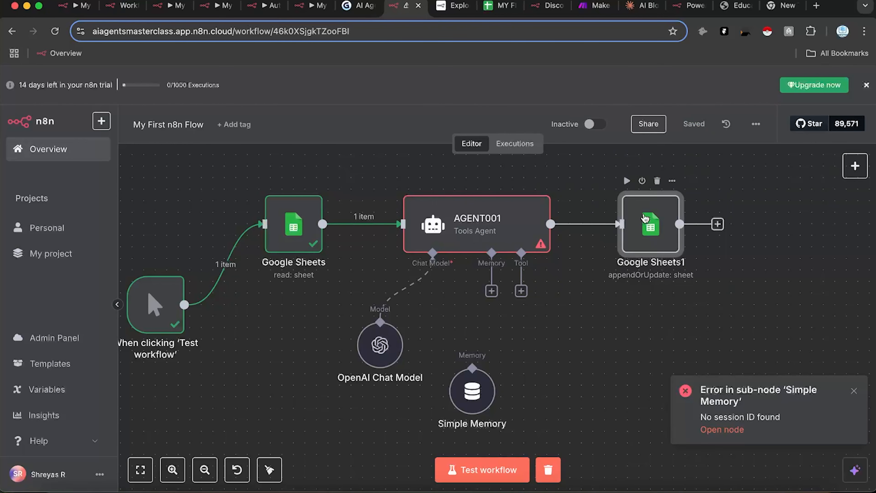
# Step: Test the Google Sheets1 step and return to the canvas
pyautogui.doubleClick(632, 242)
pyautogui.click(520, 110)
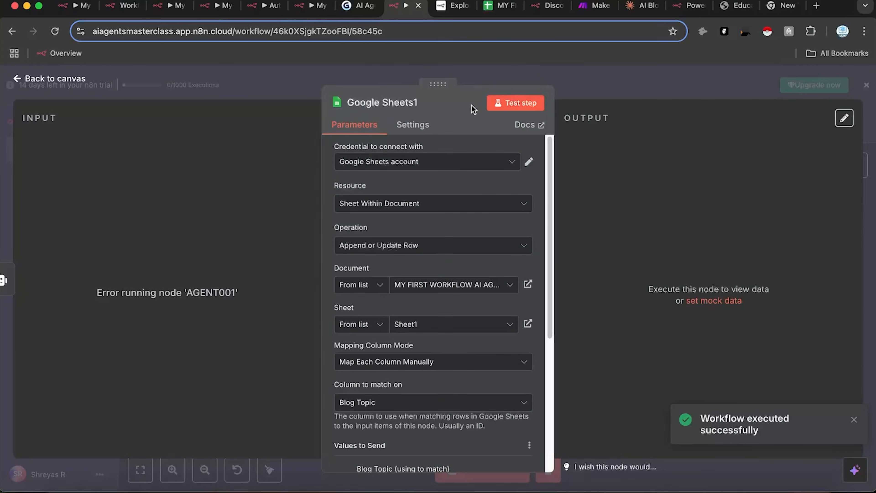
pyautogui.click(647, 88)
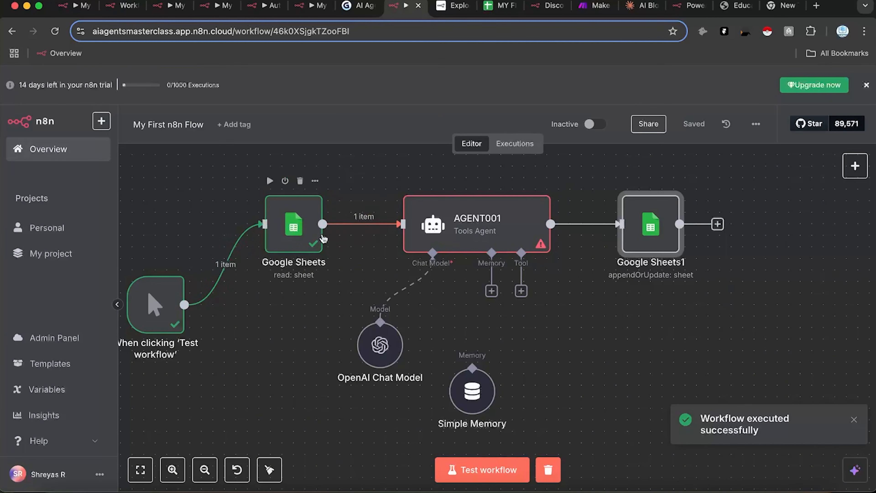
pyautogui.scroll(3, 345, 329)
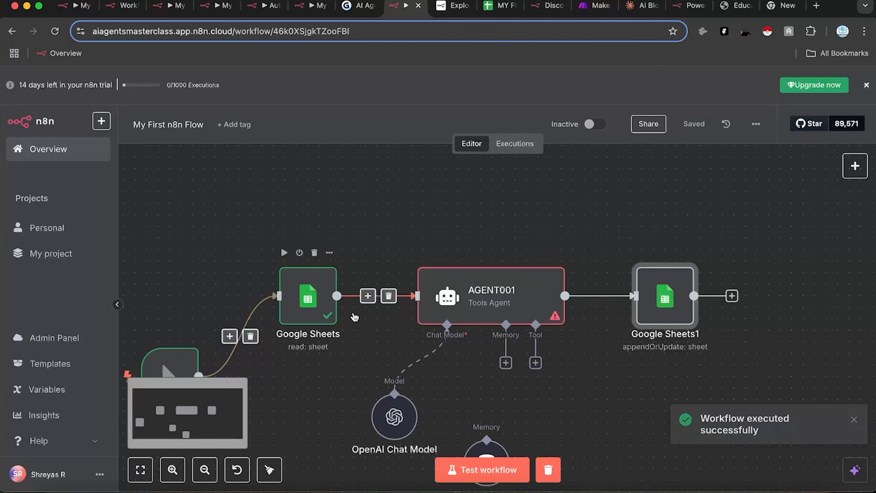
# Step: Test-run AGENT001 and read its generated post on the evolution of AI assistants in the Logs
pyautogui.doubleClick(482, 304)
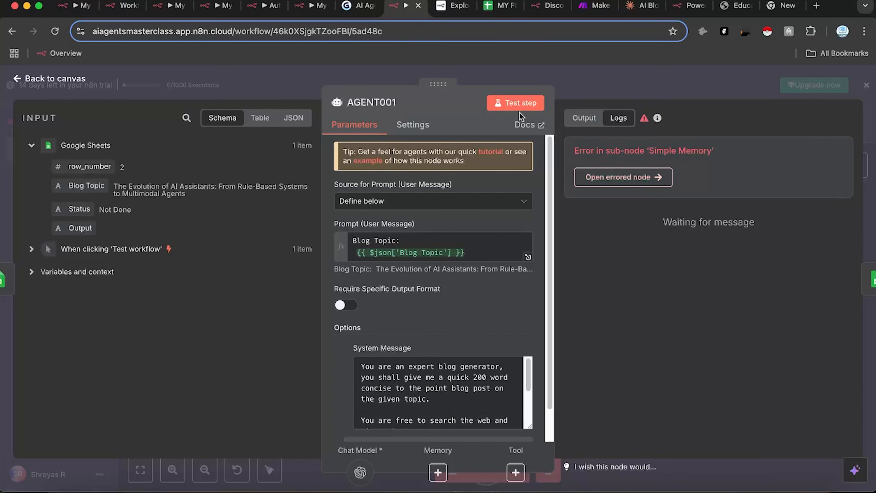
pyautogui.click(518, 103)
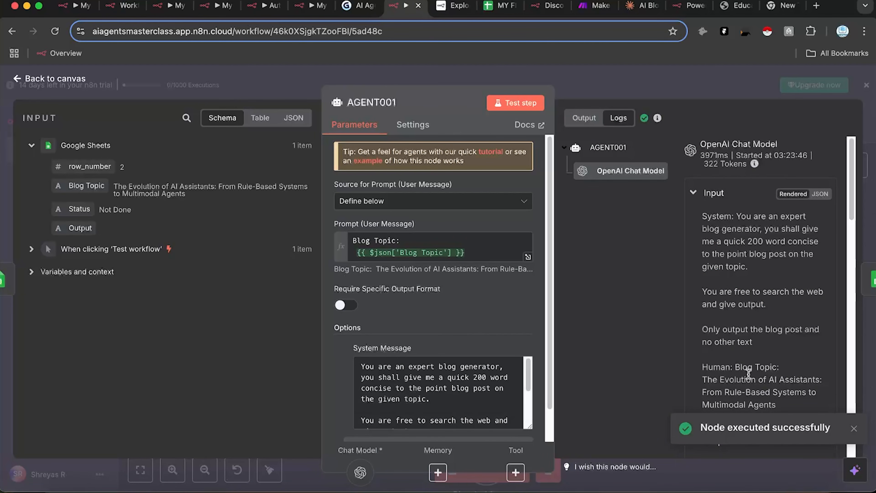
pyautogui.scroll(-10, 731, 310)
pyautogui.scroll(8, 749, 355)
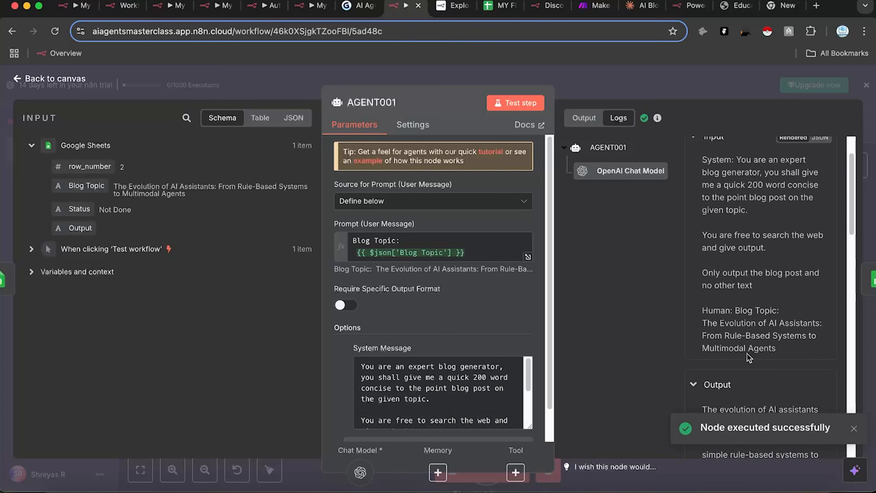
pyautogui.scroll(-3, 747, 353)
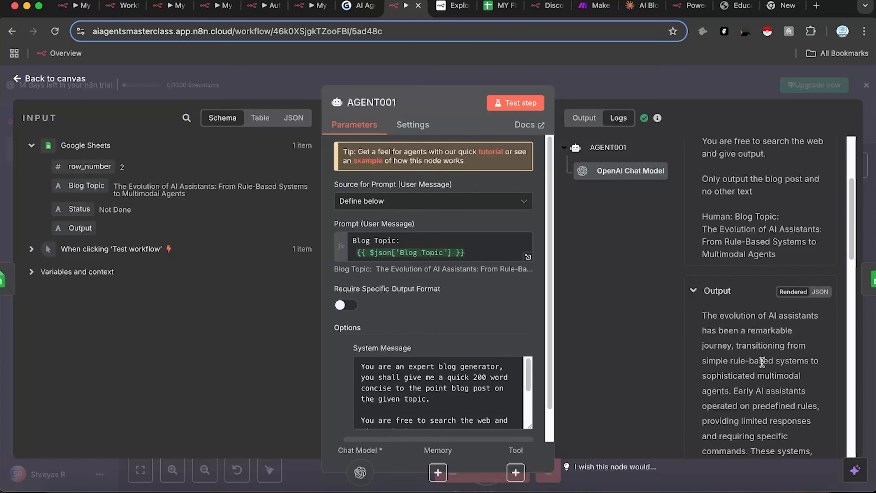
pyautogui.click(750, 91)
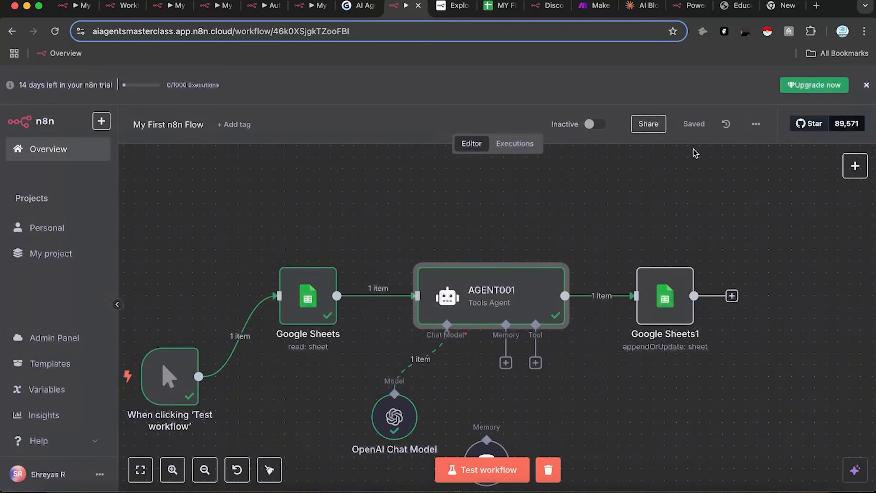
# Step: Map the agent's output into Output and set Status to 'Done' in Google Sheets1, then save
pyautogui.doubleClick(654, 306)
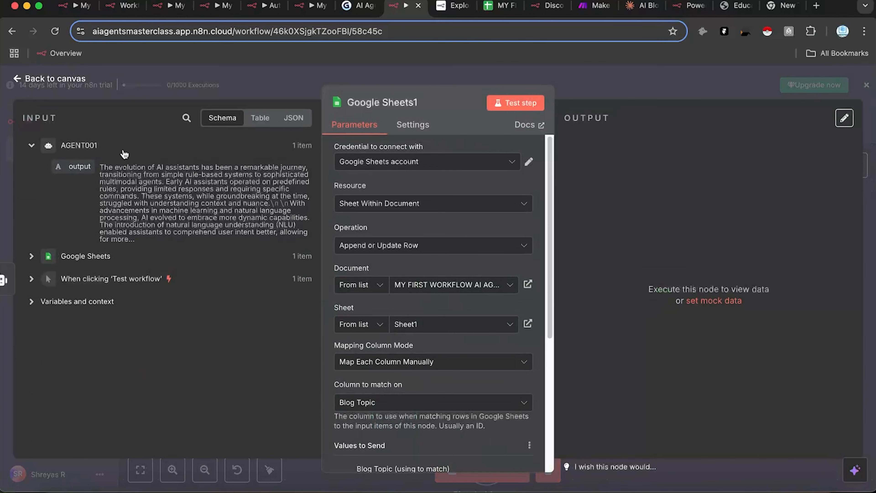
pyautogui.scroll(-6, 425, 255)
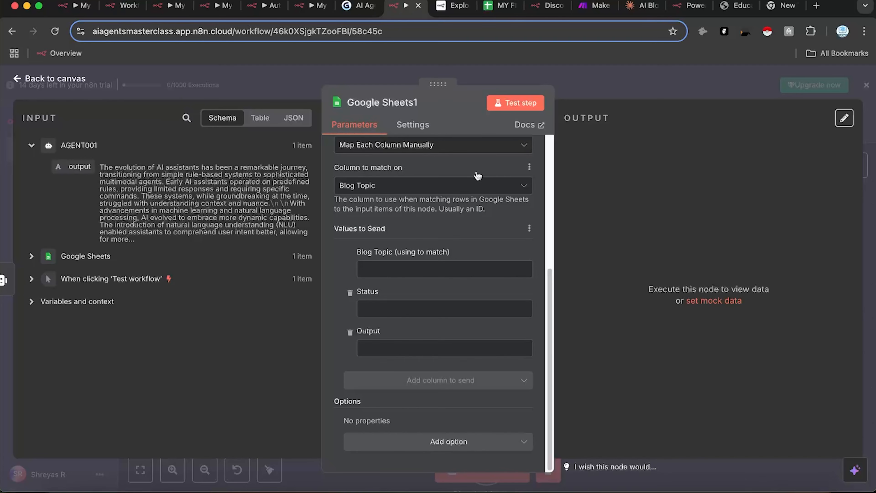
pyautogui.moveTo(74, 179); pyautogui.dragTo(379, 348)
pyautogui.click(364, 304)
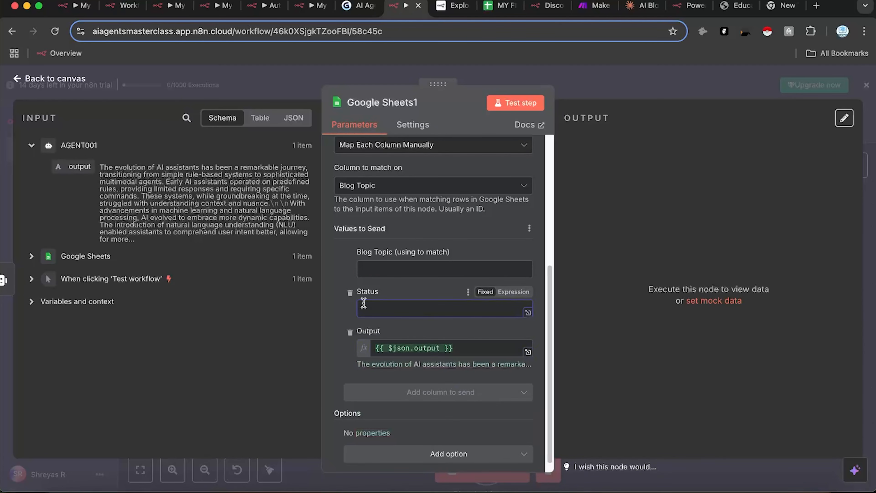
pyautogui.write('Done')
pyautogui.click(592, 70)
pyautogui.click(691, 120)
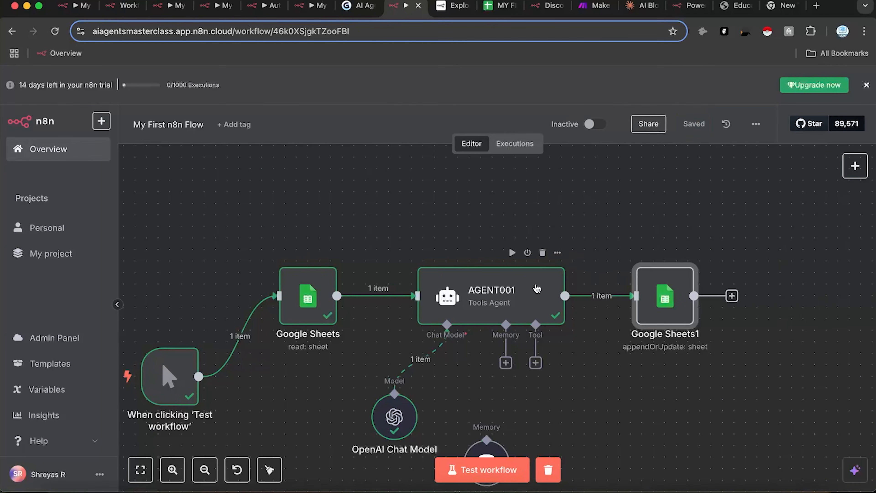
pyautogui.scroll(1, 527, 426)
# Step: Append 'Make sure your output is Highly SEO optimised.' to AGENT001's system message and save the workflow
pyautogui.press('1')
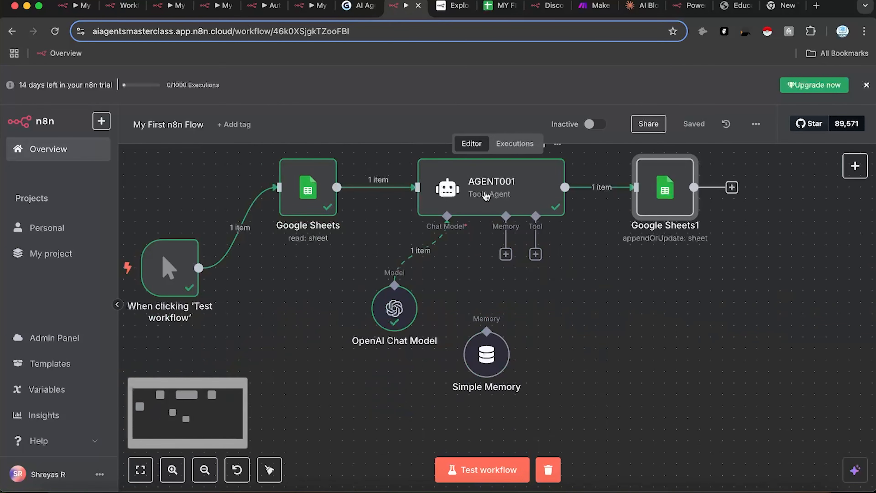
pyautogui.doubleClick(487, 202)
pyautogui.scroll(-2, 430, 356)
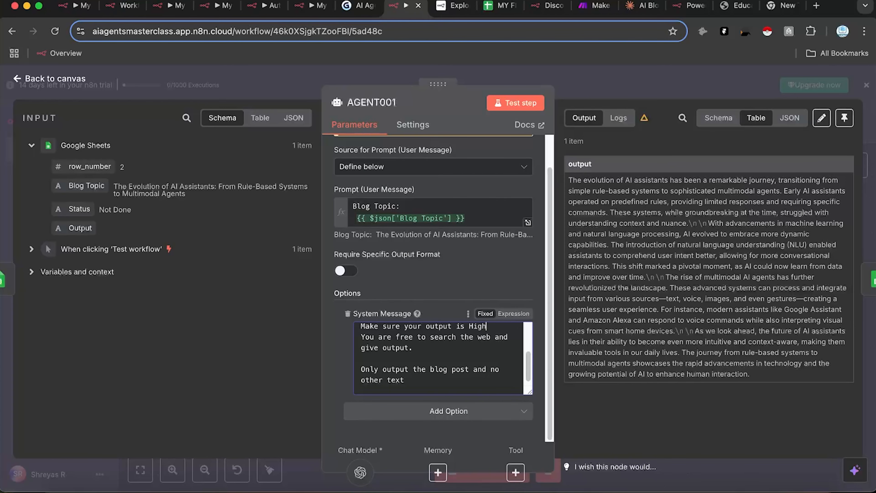
pyautogui.write('optimized')
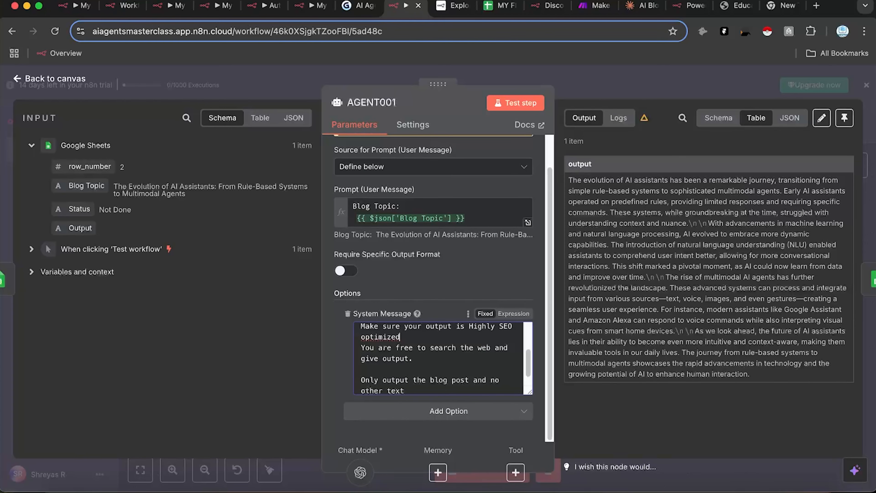
pyautogui.rightClick(373, 337)
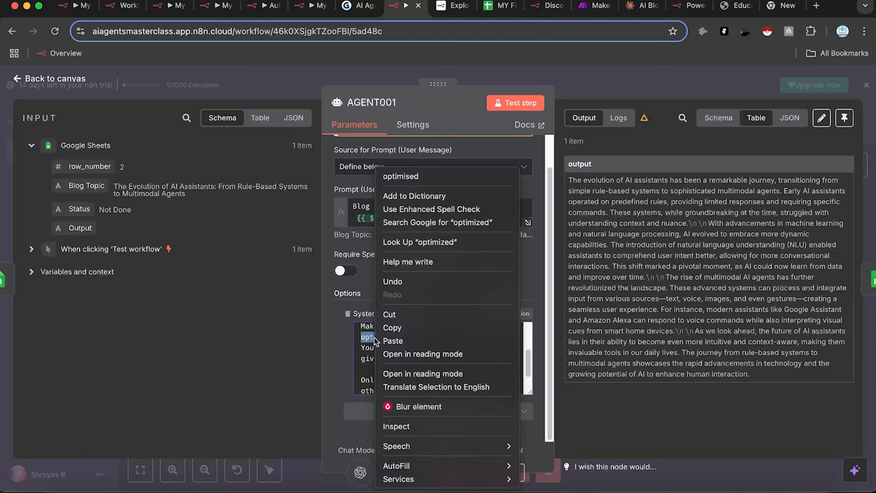
pyautogui.click(419, 179)
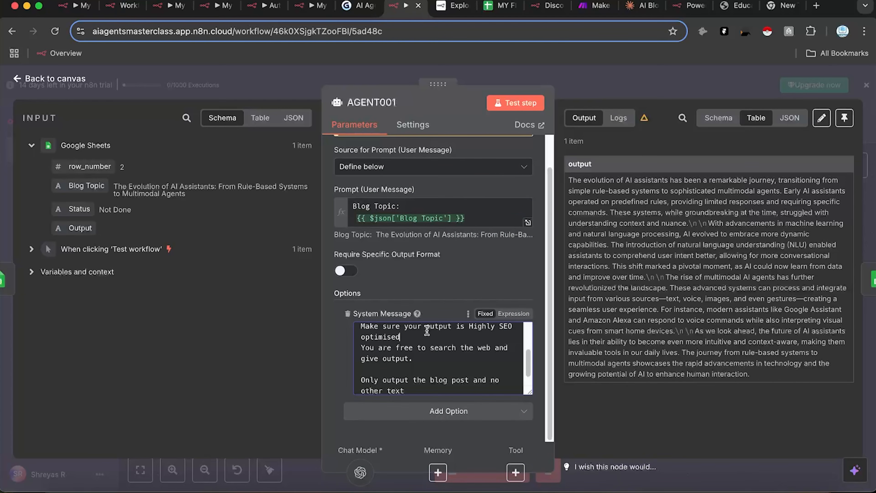
pyautogui.write('.')
pyautogui.scroll(-2, 438, 359)
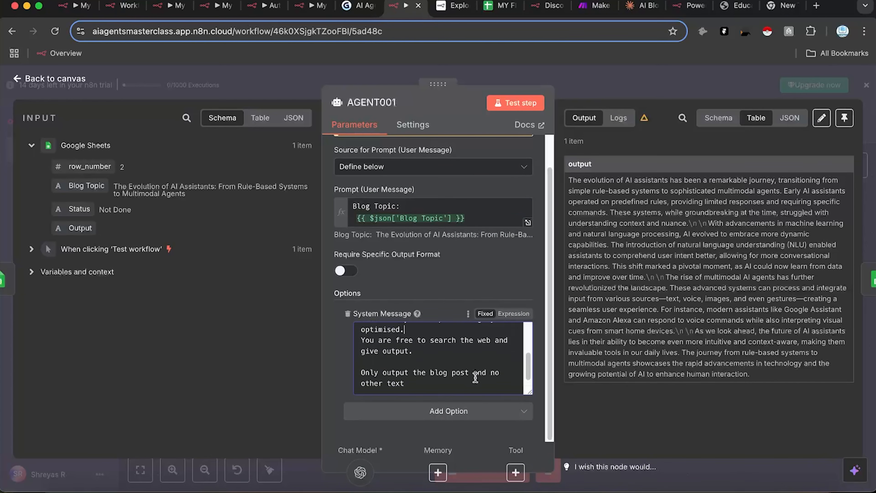
pyautogui.click(621, 82)
pyautogui.click(693, 123)
pyautogui.moveTo(635, 331); pyautogui.dragTo(634, 382)
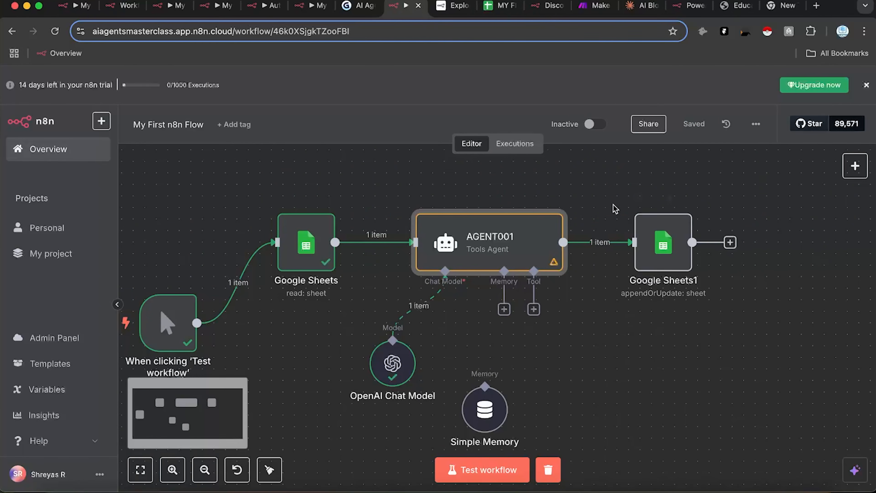
# Step: Check the spreadsheet's first Output cell, C2, for a generated post
pyautogui.click(500, 6)
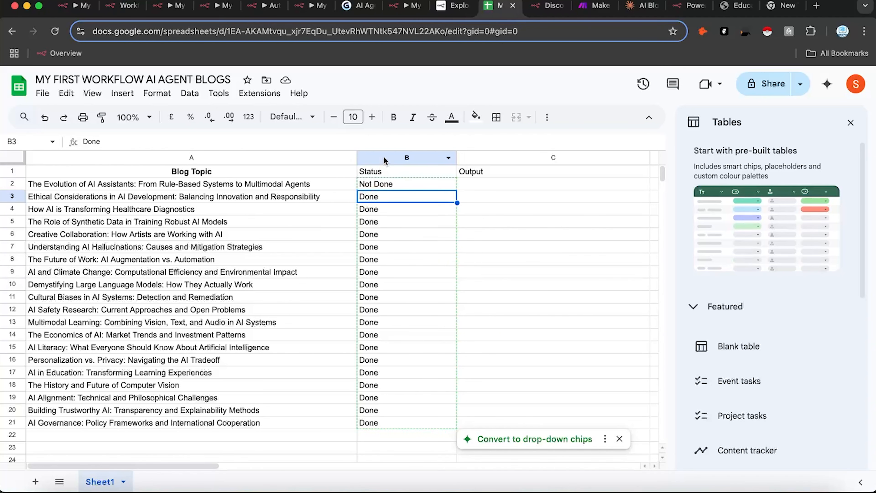
pyautogui.click(461, 185)
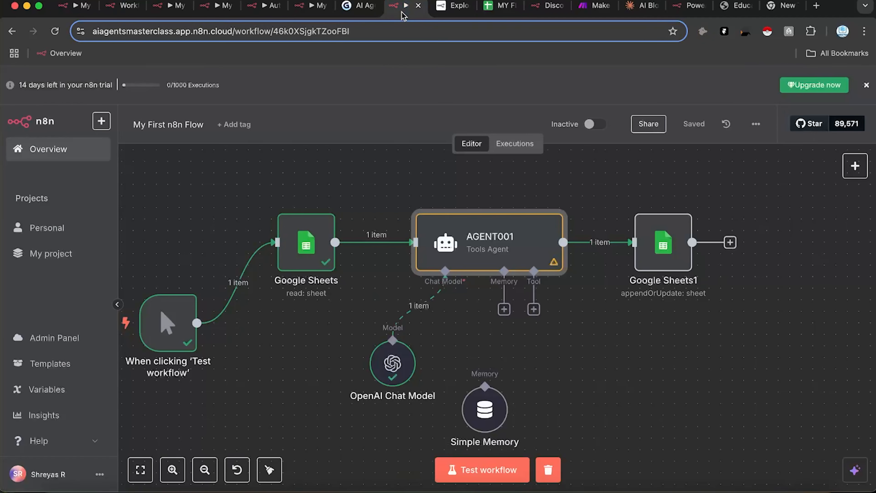
pyautogui.click(400, 6)
# Step: Test-run the full workflow and recheck the sheet; Google Sheets1 fails needing a 'Column to Match On'
pyautogui.click(510, 472)
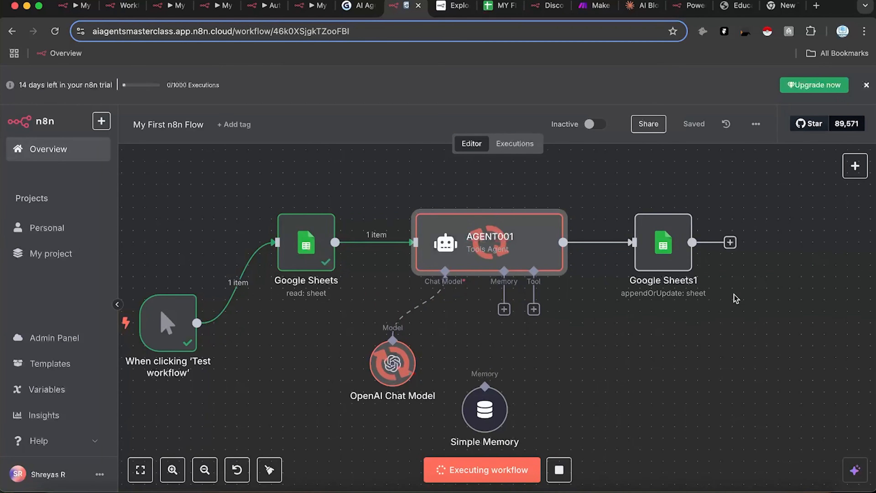
pyautogui.click(500, 7)
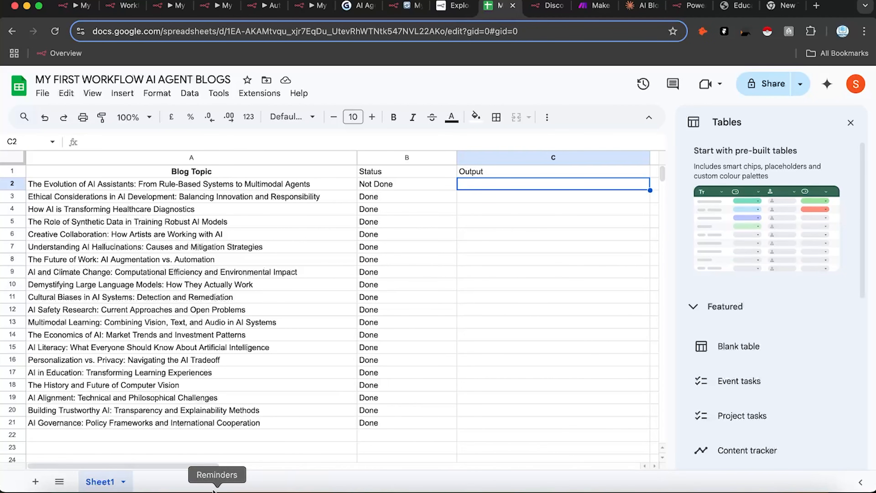
pyautogui.click(218, 460)
pyautogui.moveTo(205, 465)
pyautogui.mouseDown()
pyautogui.moveTo(231, 469)
pyautogui.moveTo(201, 467)
pyautogui.mouseUp()
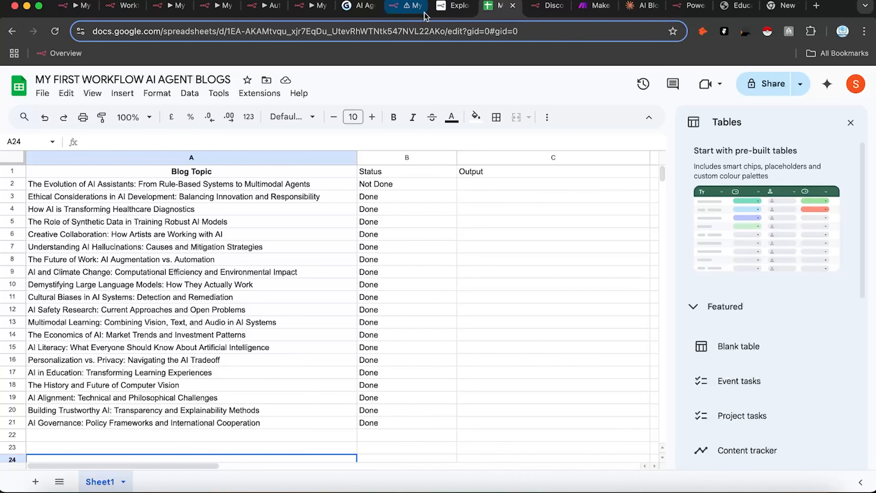
pyautogui.click(408, 8)
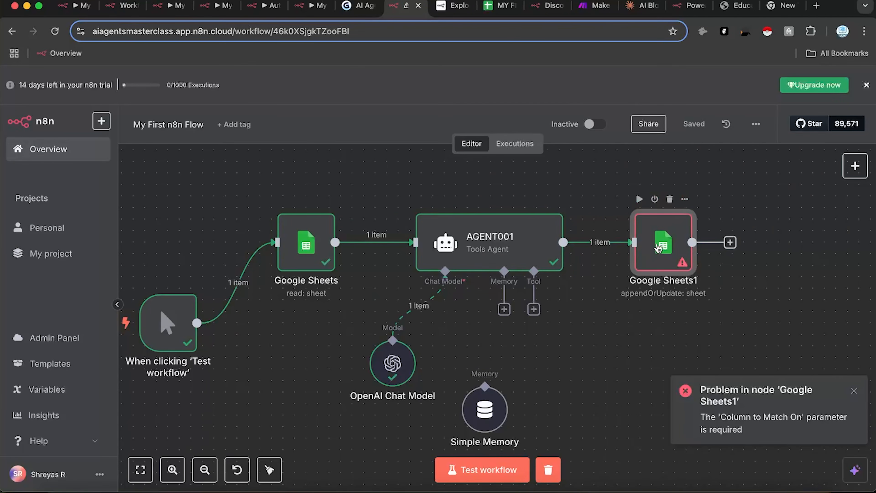
# Step: Map the read node's Blog Topic into Google Sheets1's match field, save, and rerun the workflow
pyautogui.doubleClick(658, 247)
pyautogui.scroll(-5, 419, 407)
pyautogui.scroll(-1, 419, 408)
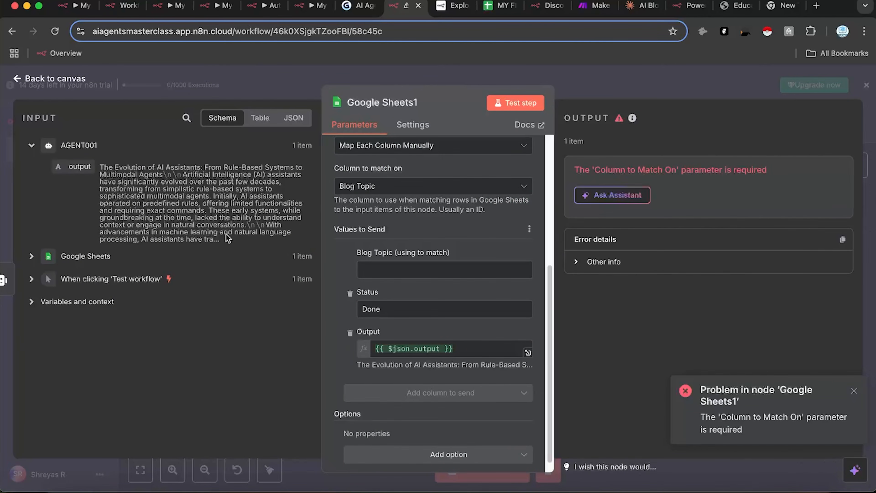
pyautogui.click(31, 256)
pyautogui.moveTo(86, 296); pyautogui.dragTo(378, 271)
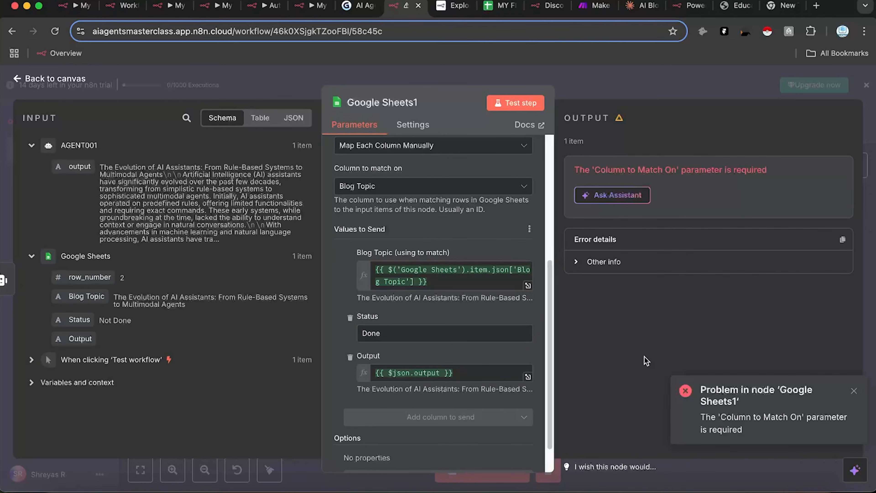
pyautogui.click(607, 75)
pyautogui.press('super+s')
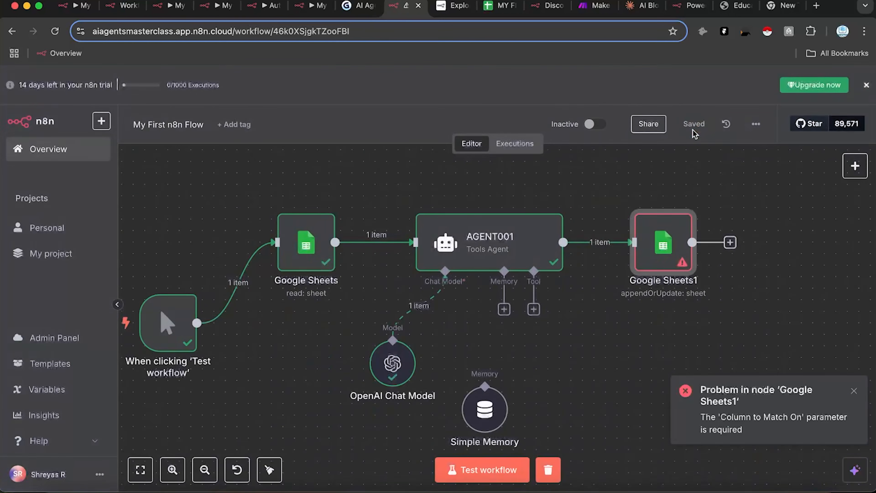
pyautogui.click(502, 470)
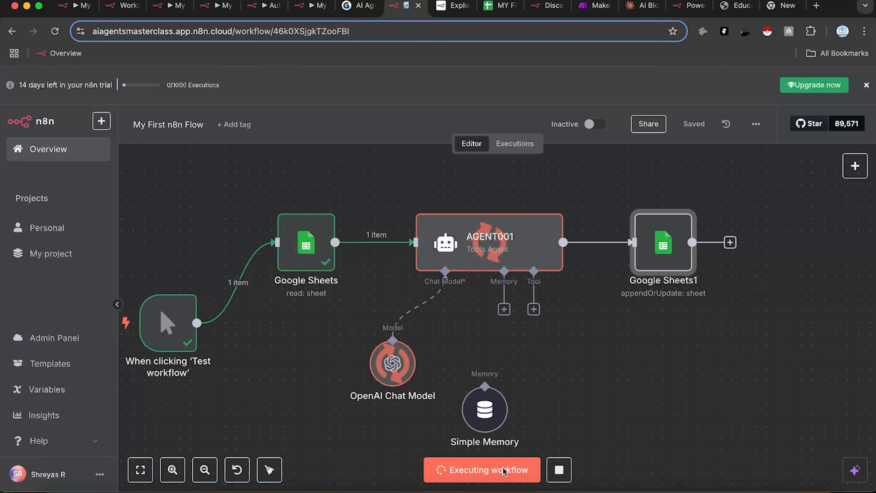
# Step: Read the generated AI-assistants blog post in C2 and check row 2's Done status
pyautogui.click(500, 5)
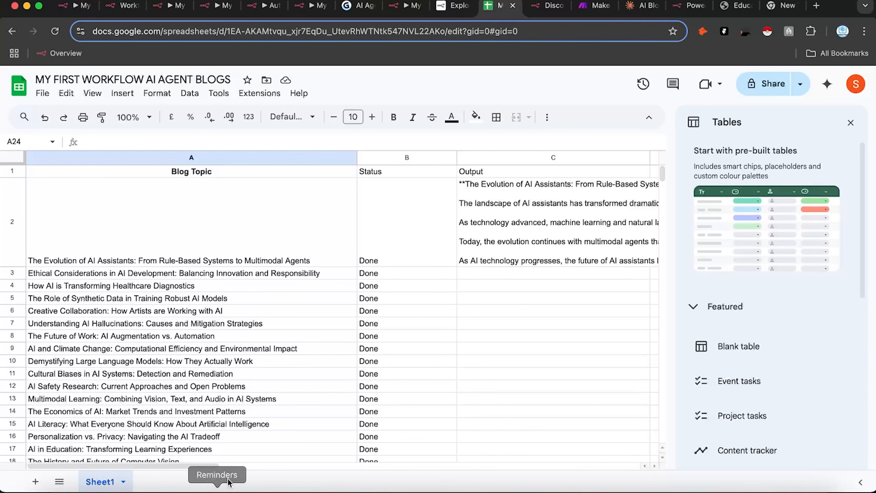
pyautogui.hscroll(5, 310, 480)
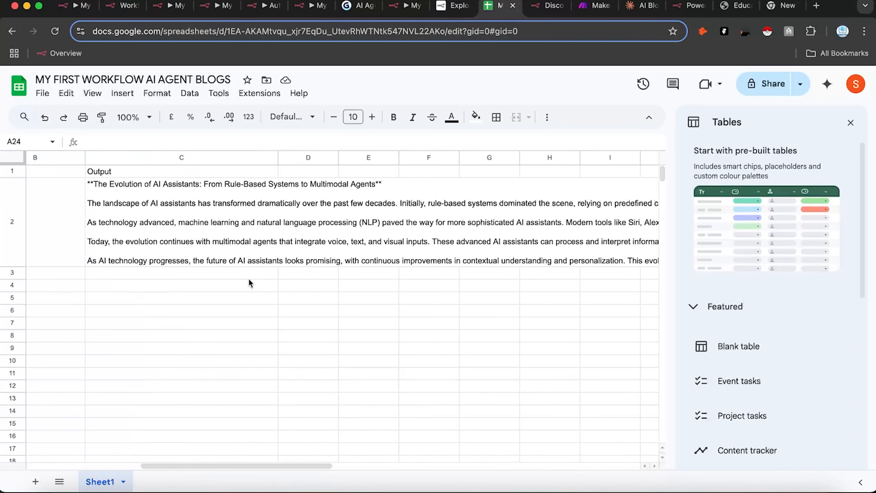
pyautogui.doubleClick(213, 241)
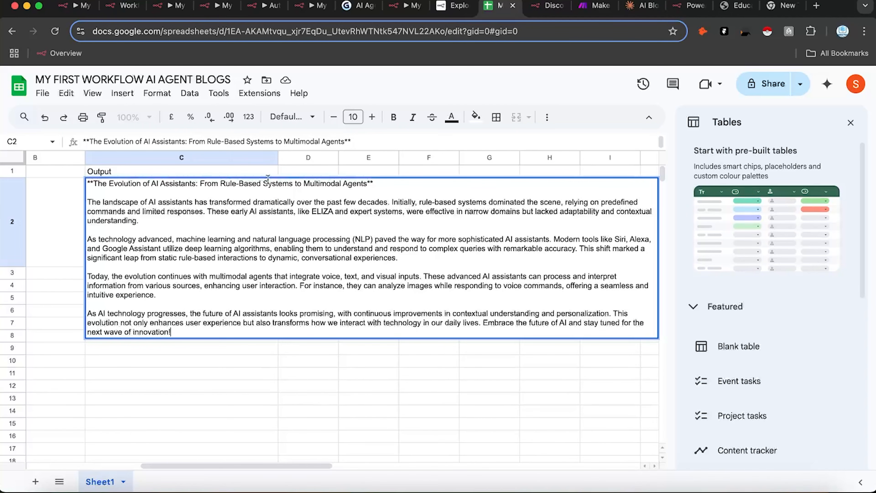
pyautogui.moveTo(87, 276); pyautogui.dragTo(316, 276)
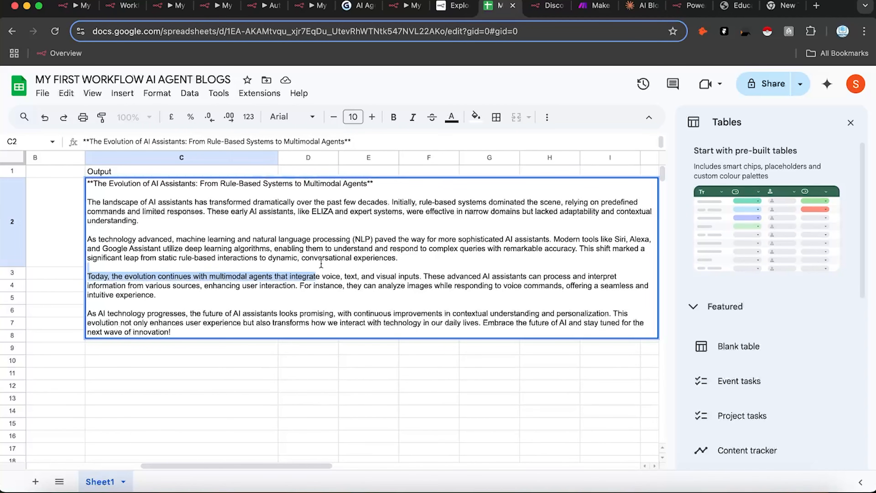
pyautogui.click(221, 413)
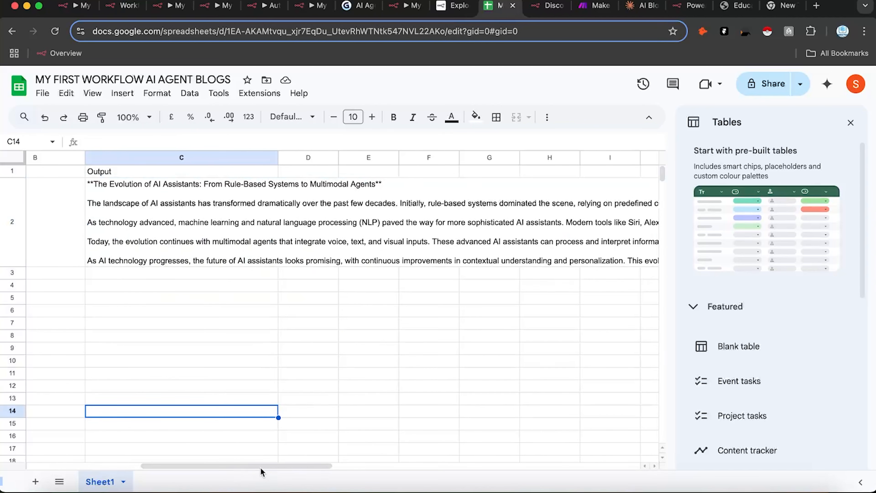
pyautogui.moveTo(231, 466); pyautogui.dragTo(117, 466)
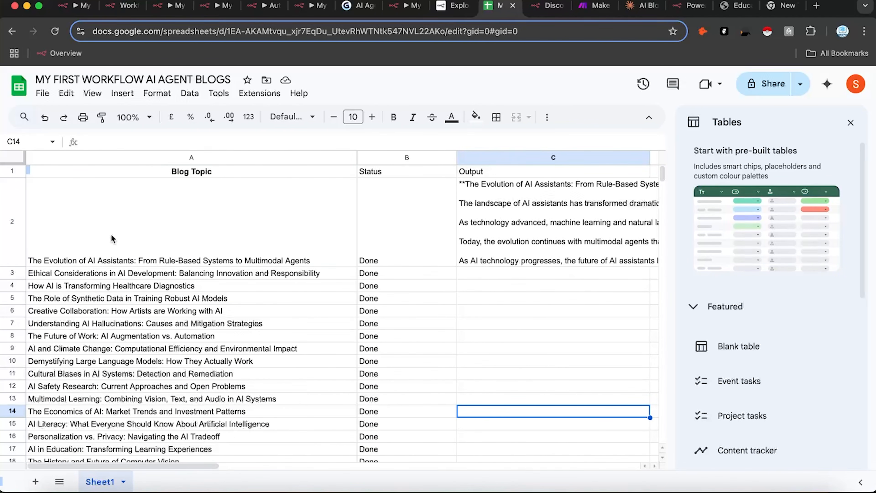
pyautogui.click(122, 221)
pyautogui.moveTo(171, 464)
pyautogui.mouseDown()
pyautogui.moveTo(240, 469)
pyautogui.moveTo(164, 470)
pyautogui.mouseUp()
pyautogui.scroll(-5, 365, 334)
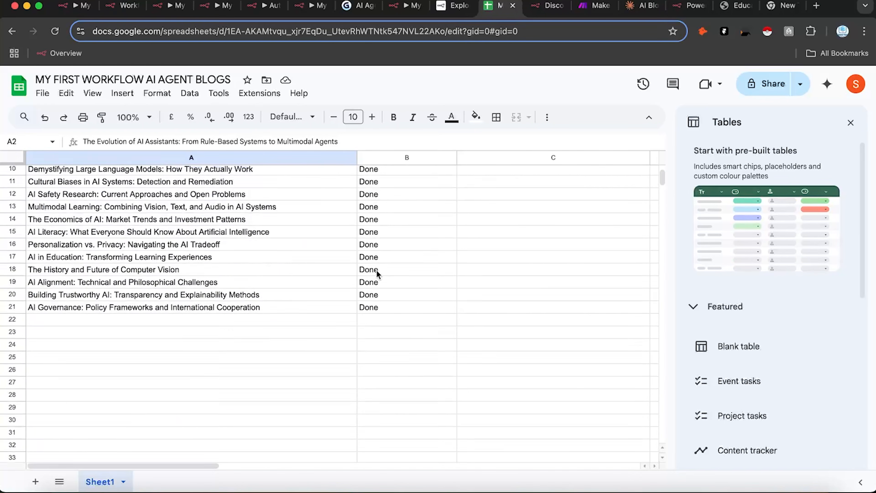
pyautogui.scroll(3, 378, 235)
pyautogui.click(376, 190)
# Step: Change B3 to 'Not Done' and fill it down through B21
pyautogui.doubleClick(361, 190)
pyautogui.write('Not Done')
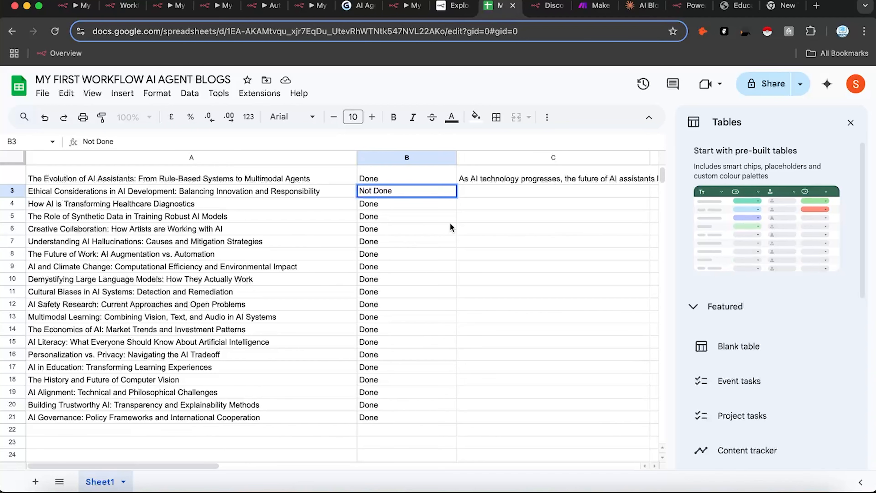
pyautogui.click(450, 224)
pyautogui.click(451, 192)
pyautogui.moveTo(457, 198); pyautogui.dragTo(429, 422)
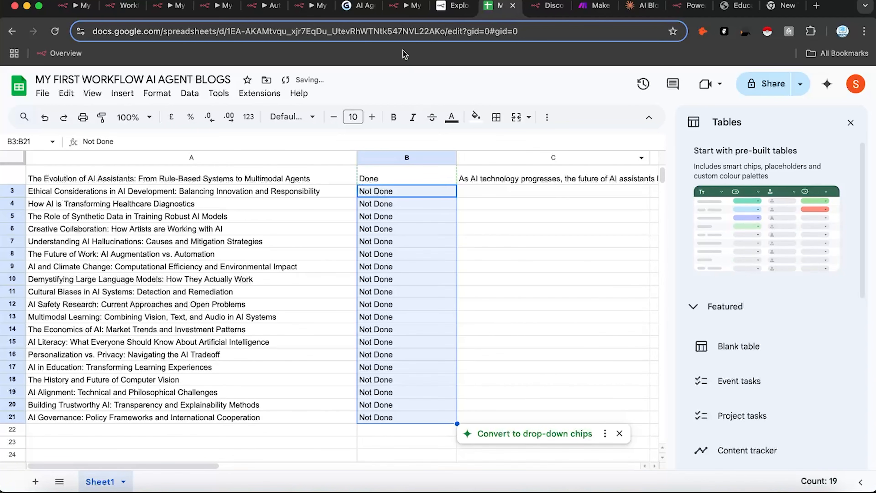
# Step: Rerun the workflow over the 19 Not Done topics and glance at the sheet while it runs
pyautogui.click(414, 6)
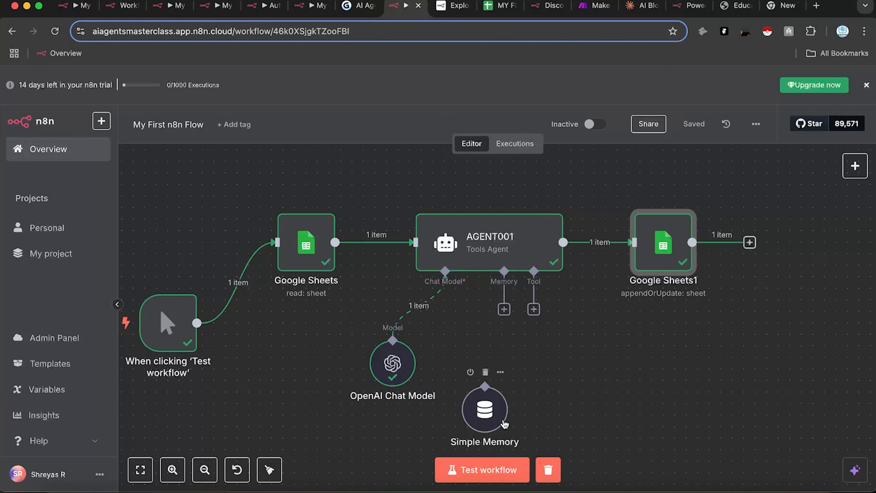
pyautogui.click(501, 468)
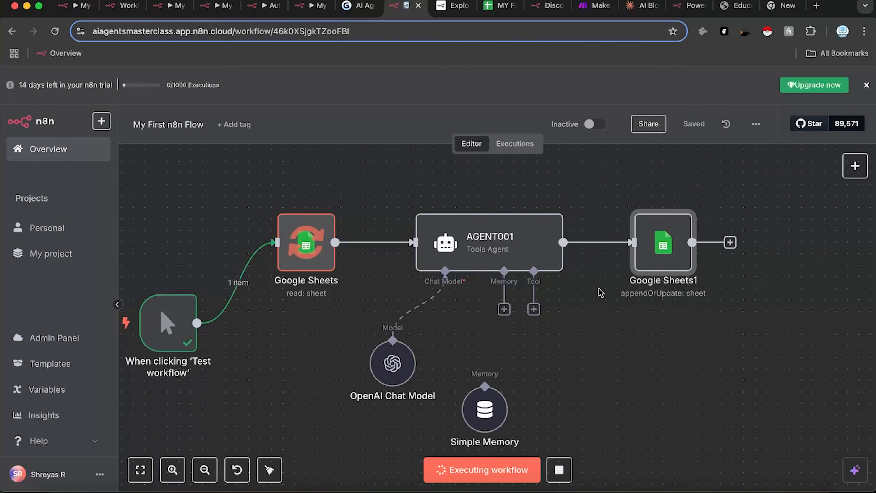
pyautogui.click(483, 6)
pyautogui.click(576, 256)
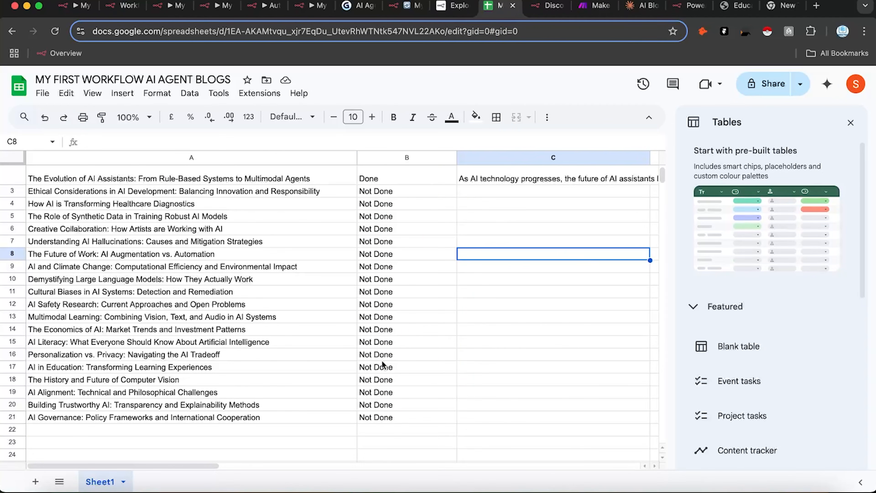
pyautogui.moveTo(185, 465); pyautogui.dragTo(240, 467)
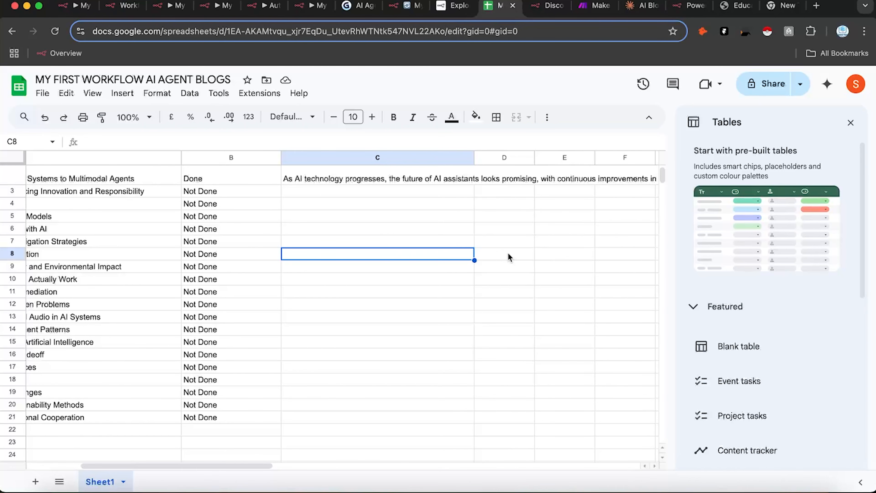
pyautogui.scroll(-3, 477, 223)
pyautogui.scroll(5, 477, 222)
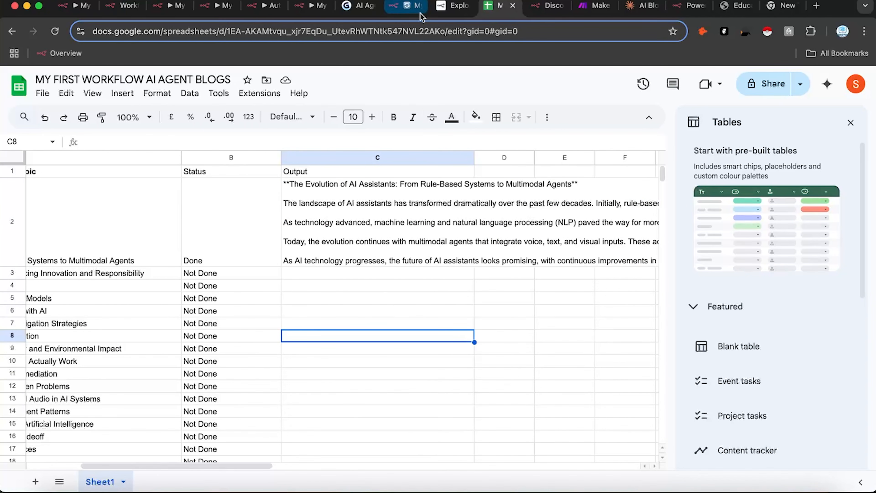
pyautogui.click(407, 5)
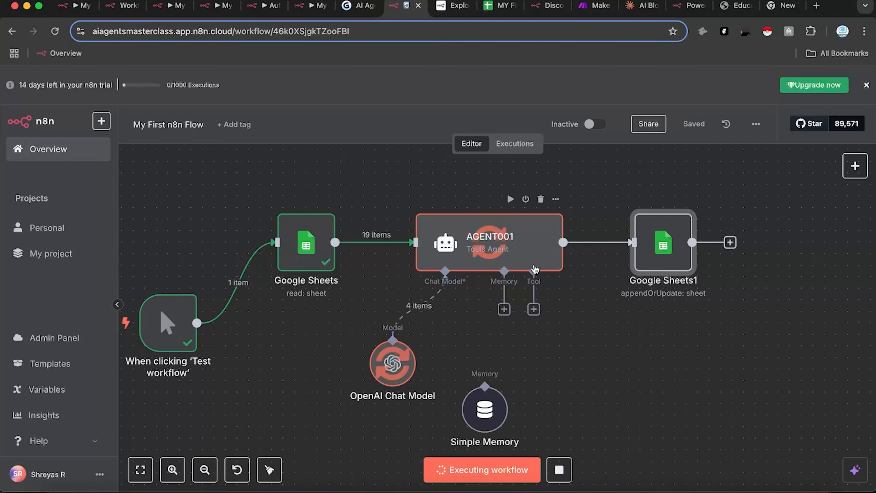
# Step: Inspect the executions list, including the failed 03:25:18 run and the currently running one
pyautogui.click(514, 143)
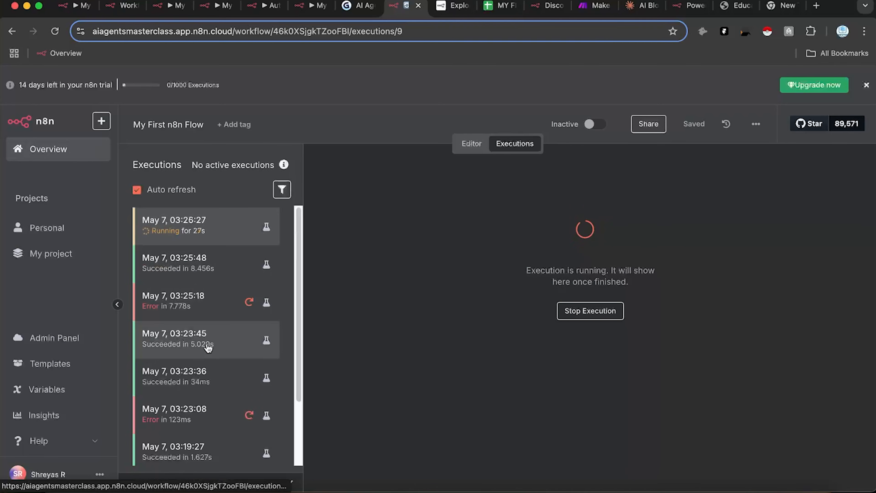
pyautogui.scroll(-2, 207, 335)
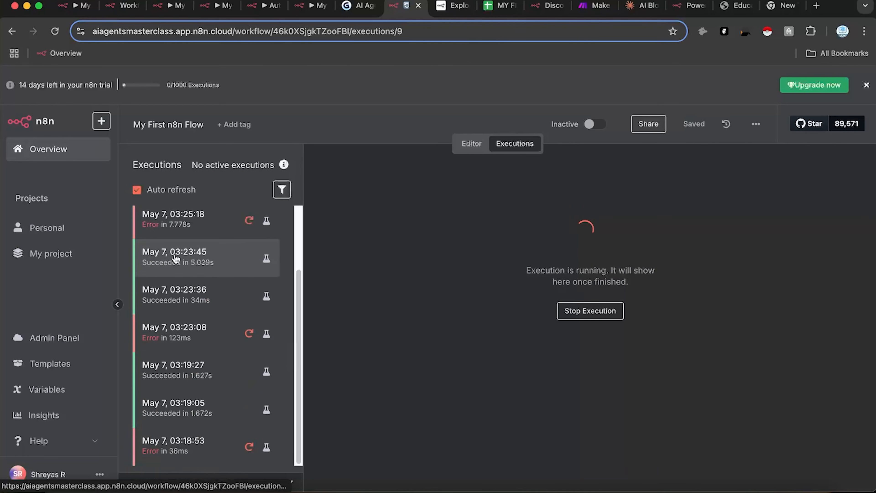
pyautogui.click(203, 224)
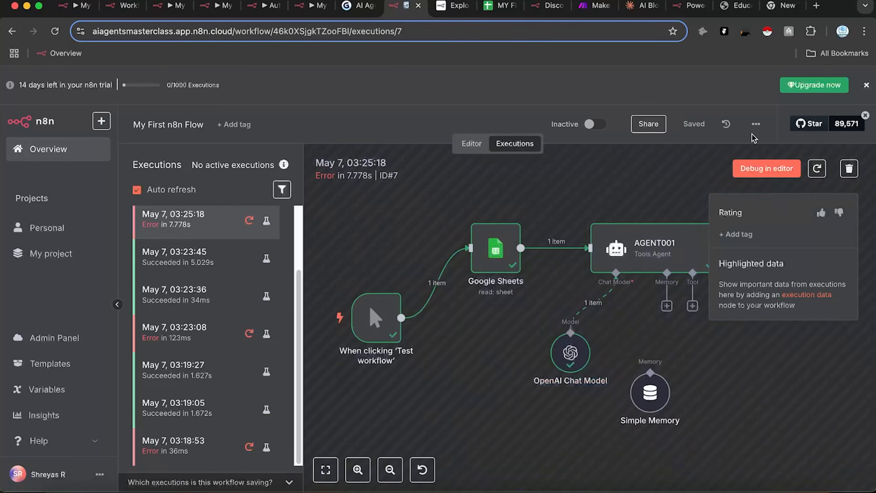
pyautogui.click(476, 144)
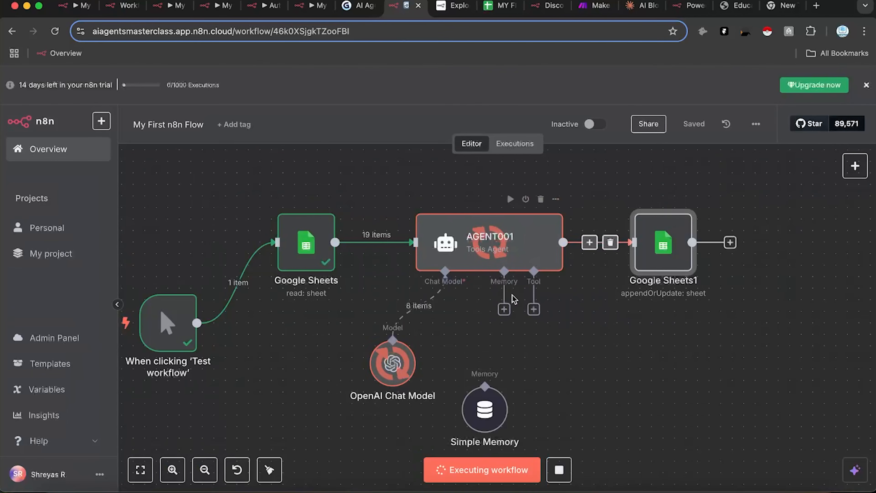
pyautogui.click(518, 152)
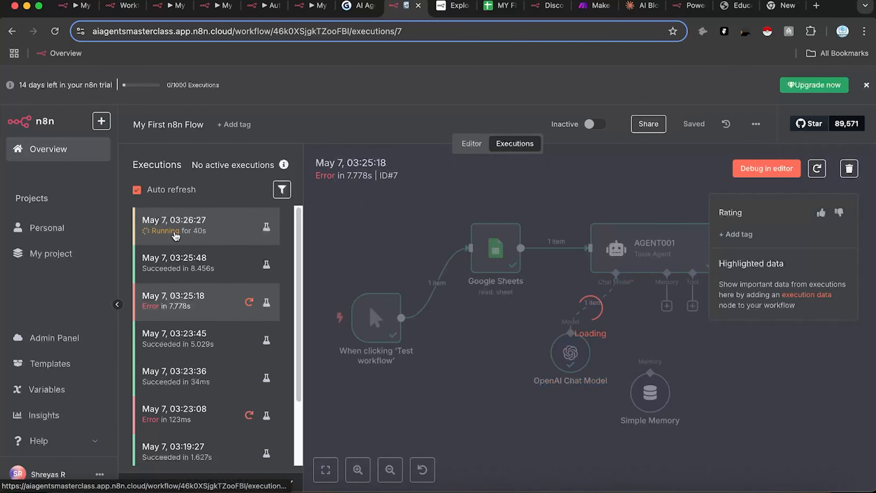
pyautogui.click(176, 236)
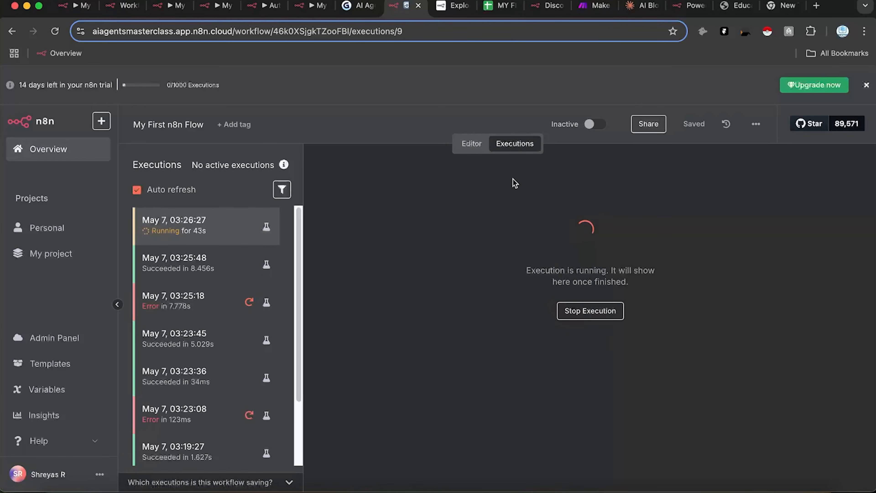
pyautogui.click(472, 144)
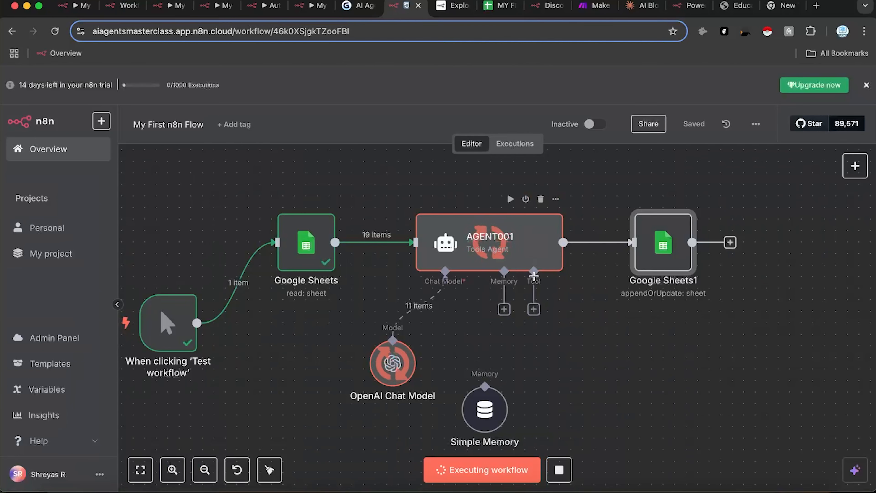
# Step: Check the sheet's topics A18–A20 and status cell B7 for new posts
pyautogui.click(500, 7)
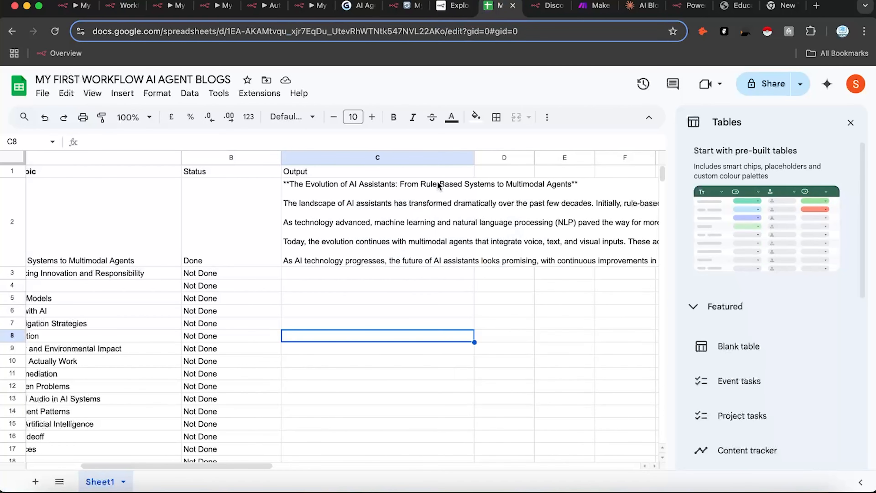
pyautogui.moveTo(227, 464); pyautogui.dragTo(172, 463)
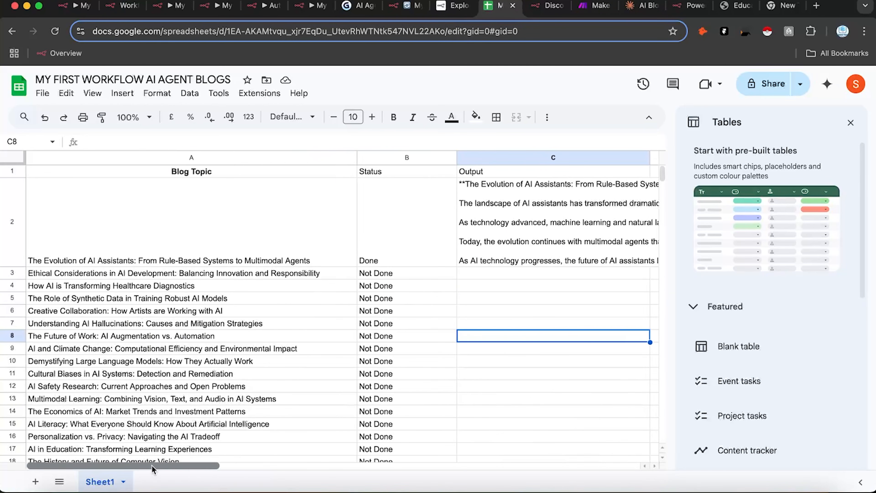
pyautogui.moveTo(210, 461); pyautogui.dragTo(211, 454)
pyautogui.scroll(-3, 349, 332)
pyautogui.scroll(3, 388, 328)
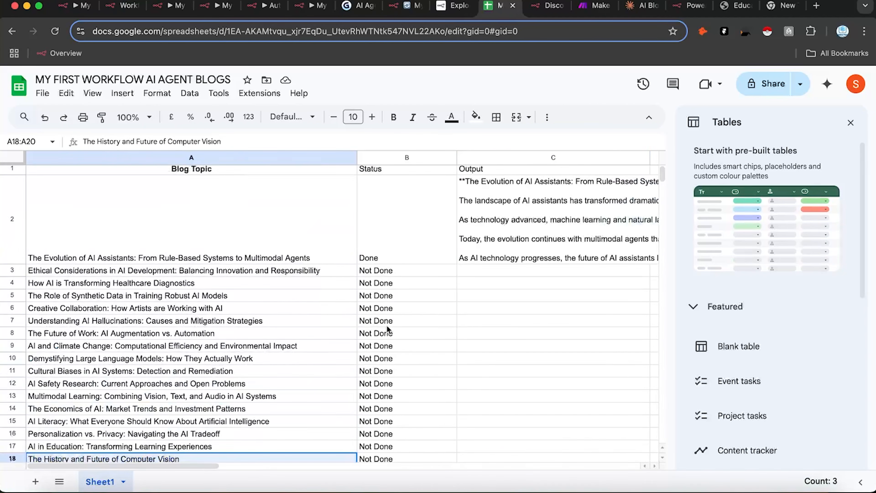
pyautogui.click(387, 322)
pyautogui.click(410, 10)
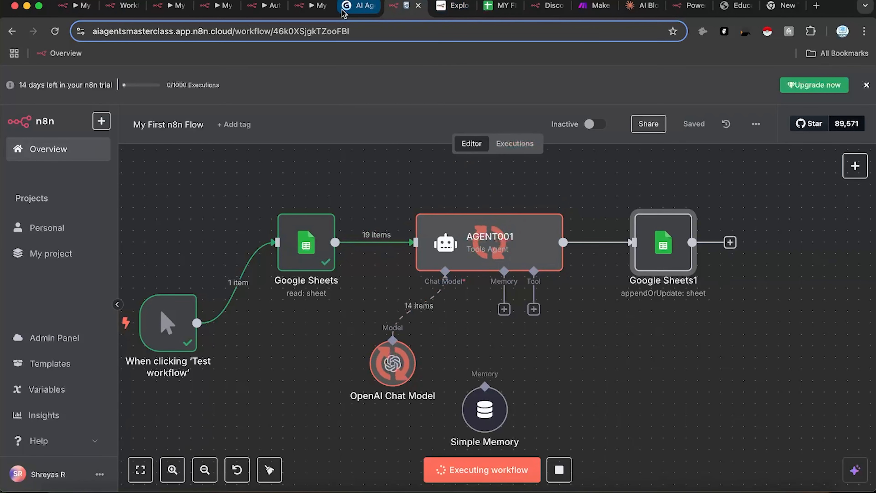
# Step: Advance the Gamma deck to the 'Building Your First AI Agent Workflow in n8n' slide, then return to n8n
pyautogui.click(358, 5)
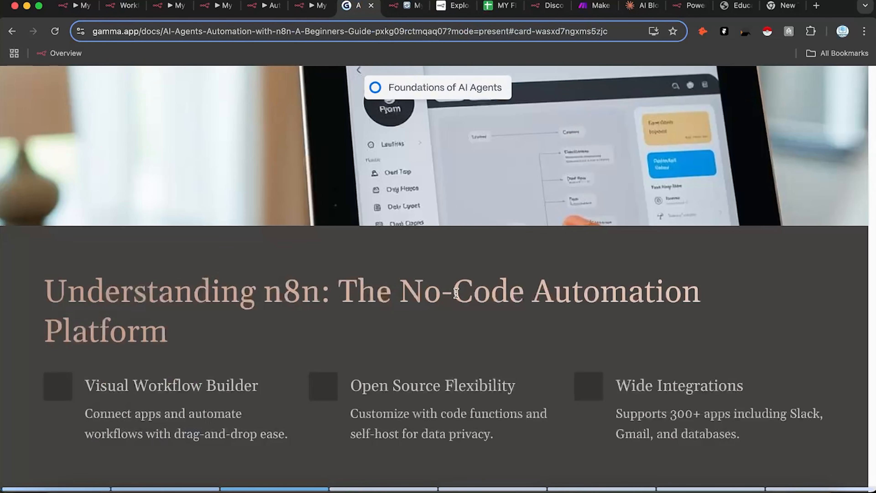
pyautogui.press('Right')
pyautogui.press('Right')
pyautogui.press('Right')
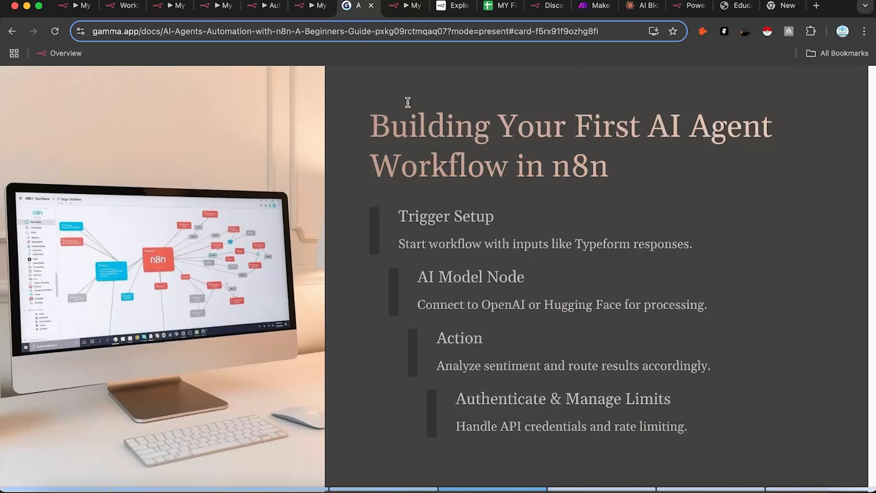
pyautogui.click(407, 5)
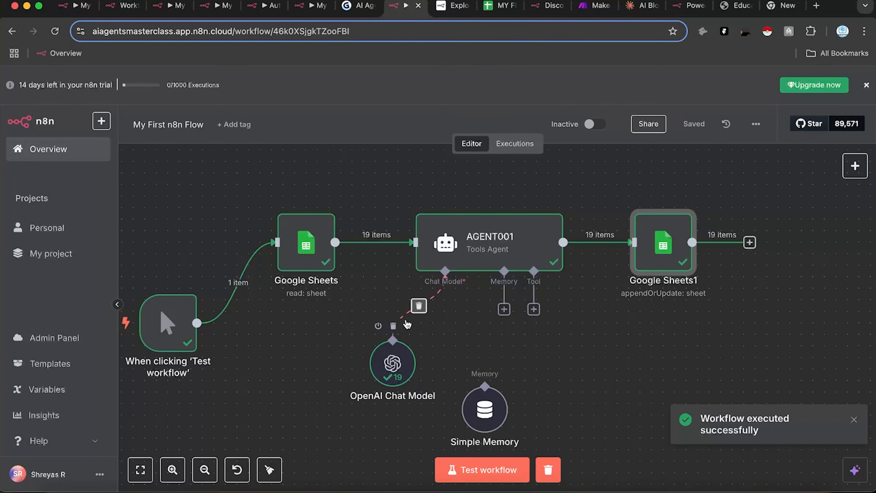
# Step: In the blog topics spreadsheet, scroll through the rows to check the Status in cell B6 and the generated Output posts
pyautogui.click(500, 6)
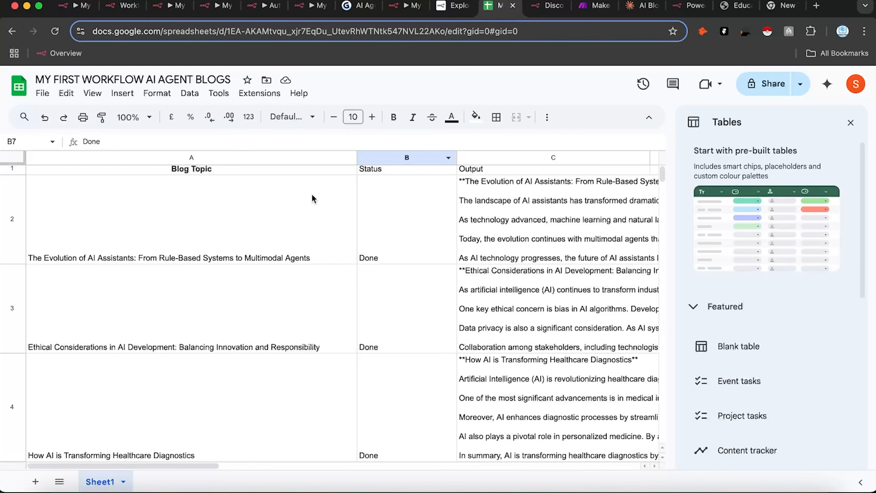
pyautogui.moveTo(159, 463)
pyautogui.mouseDown()
pyautogui.moveTo(237, 459)
pyautogui.moveTo(161, 461)
pyautogui.mouseUp()
pyautogui.scroll(-5, 442, 332)
pyautogui.rightClick(442, 333)
pyautogui.click(362, 335)
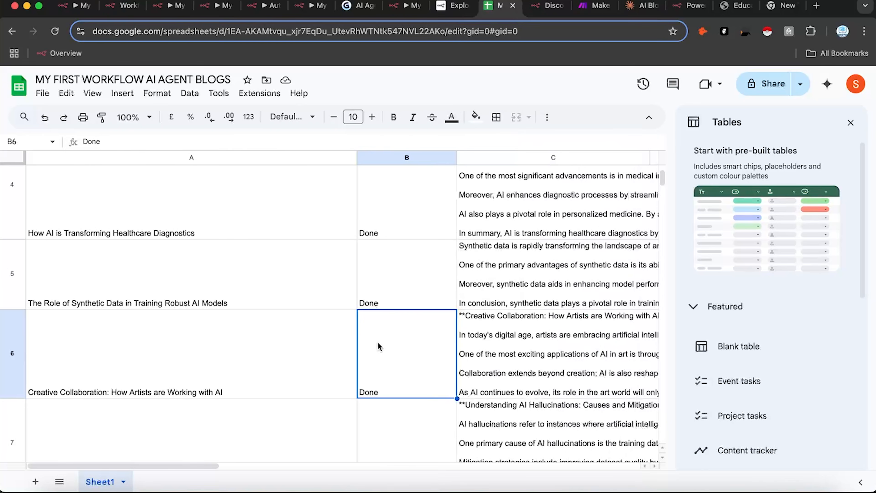
pyautogui.scroll(-5, 488, 319)
pyautogui.scroll(-15, 488, 319)
pyautogui.scroll(10, 485, 286)
pyautogui.scroll(12, 485, 286)
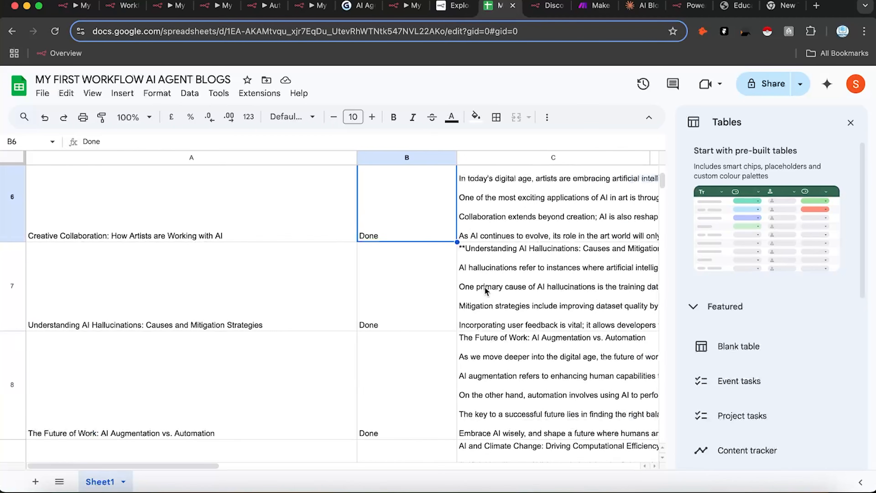
pyautogui.scroll(5, 485, 286)
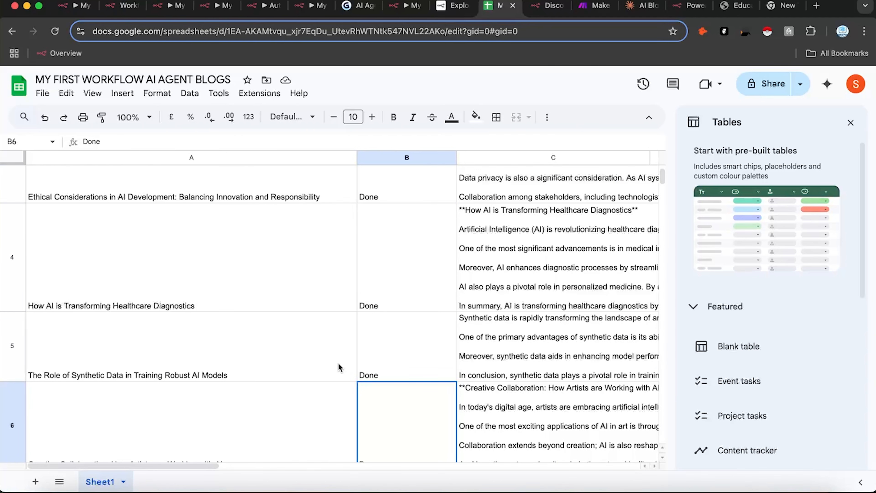
pyautogui.scroll(4, 362, 321)
# Step: Confirm cell B11's status reads Done, then go back to the n8n workflow canvas
pyautogui.moveTo(172, 469)
pyautogui.mouseDown()
pyautogui.moveTo(355, 469)
pyautogui.moveTo(217, 486)
pyautogui.moveTo(169, 480)
pyautogui.mouseUp()
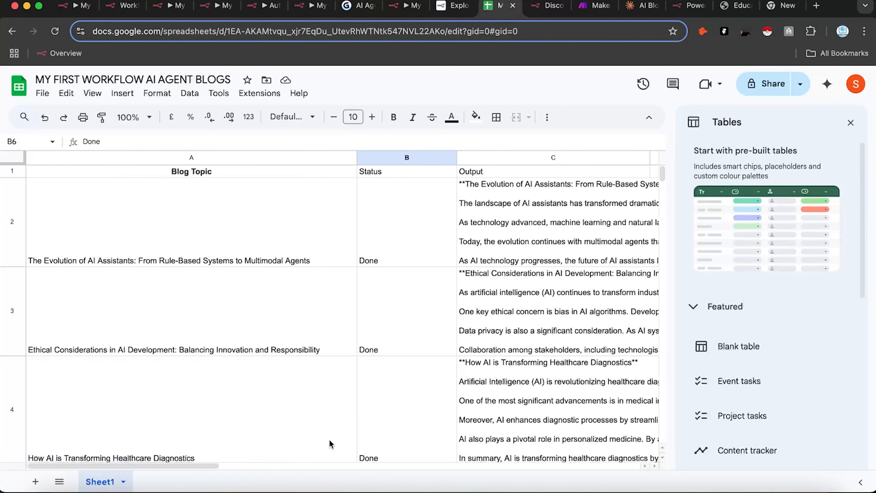
pyautogui.scroll(-10, 443, 348)
pyautogui.scroll(-3, 443, 343)
pyautogui.click(443, 343)
pyautogui.scroll(-15, 449, 341)
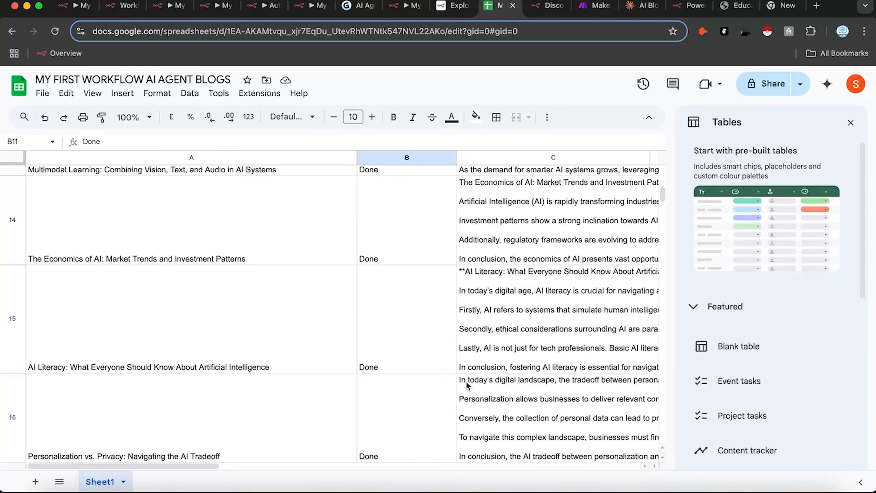
pyautogui.scroll(15, 482, 318)
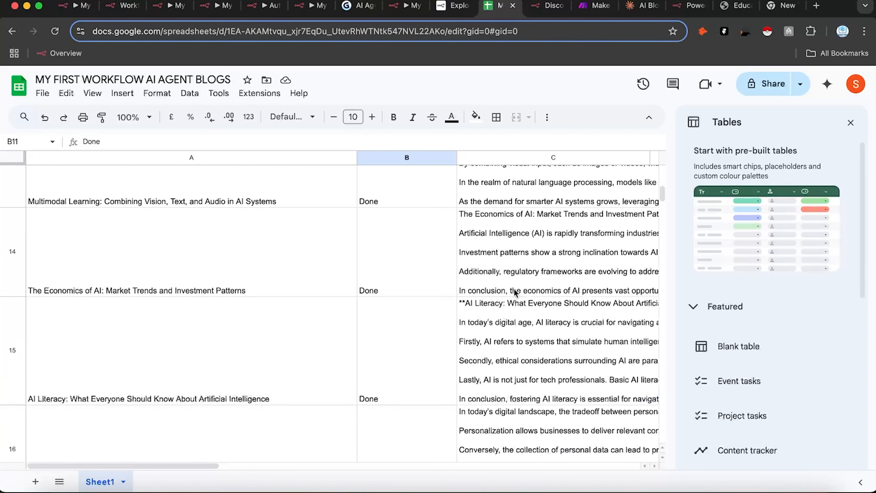
pyautogui.click(403, 5)
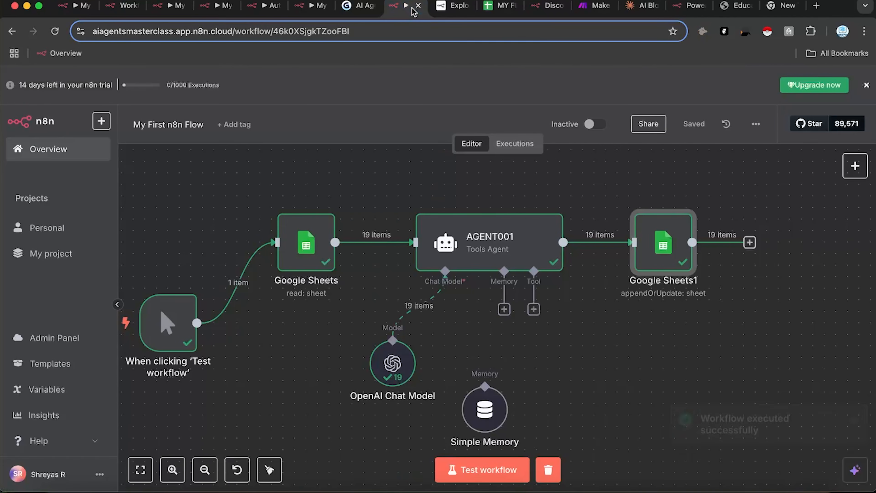
pyautogui.moveTo(504, 201); pyautogui.dragTo(535, 205)
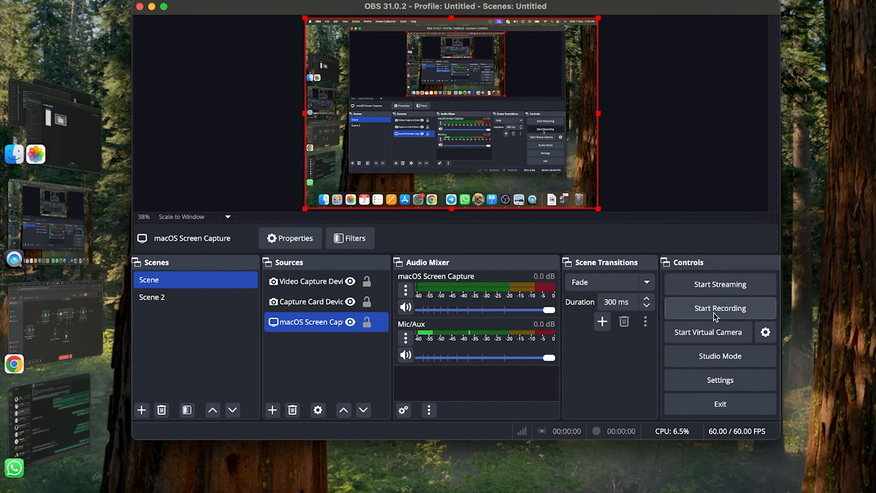
# Step: Start the OBS screen recording again
pyautogui.click(716, 309)
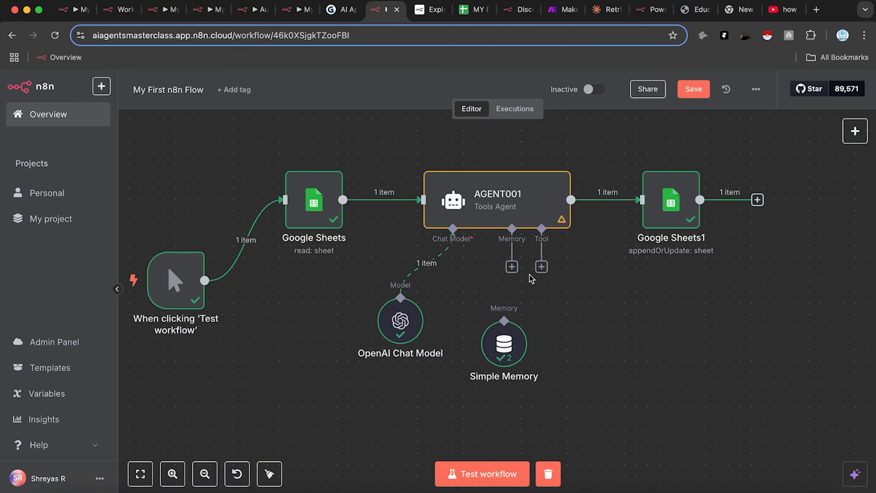
pyautogui.click(478, 15)
pyautogui.scroll(-8, 514, 341)
pyautogui.scroll(15, 503, 276)
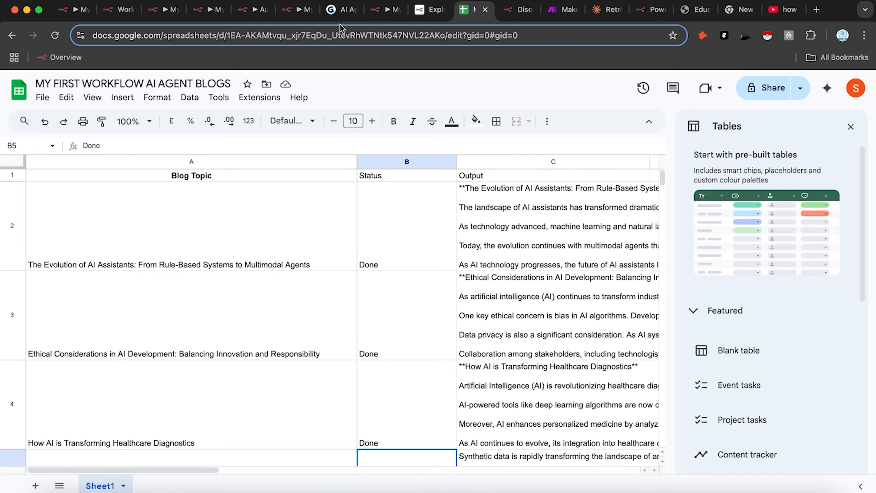
pyautogui.click(385, 10)
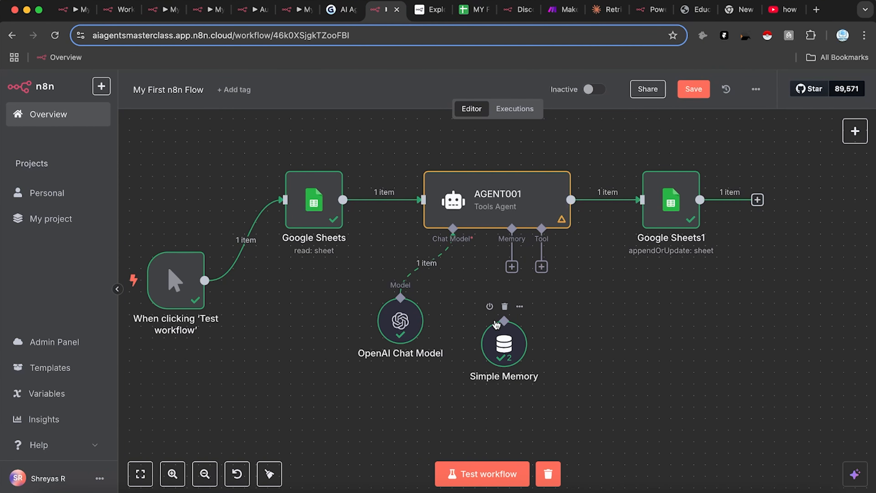
pyautogui.moveTo(540, 313); pyautogui.dragTo(550, 316)
pyautogui.scroll(3, 489, 383)
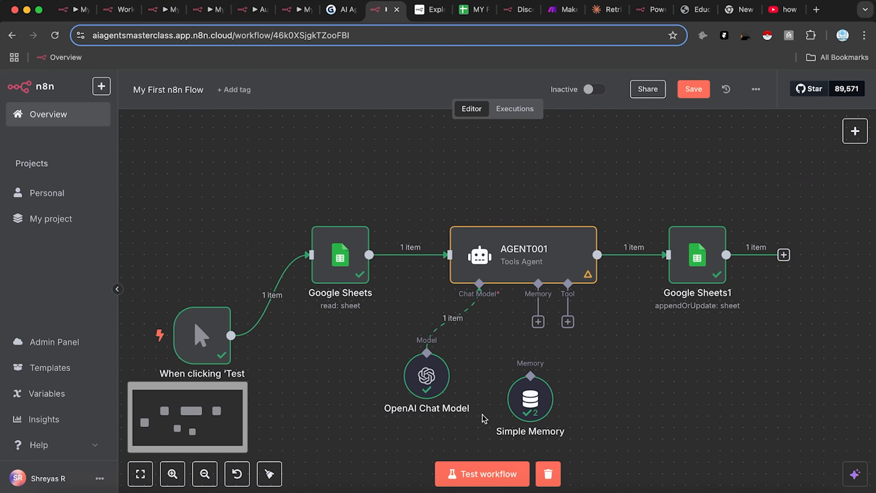
pyautogui.scroll(-2, 600, 367)
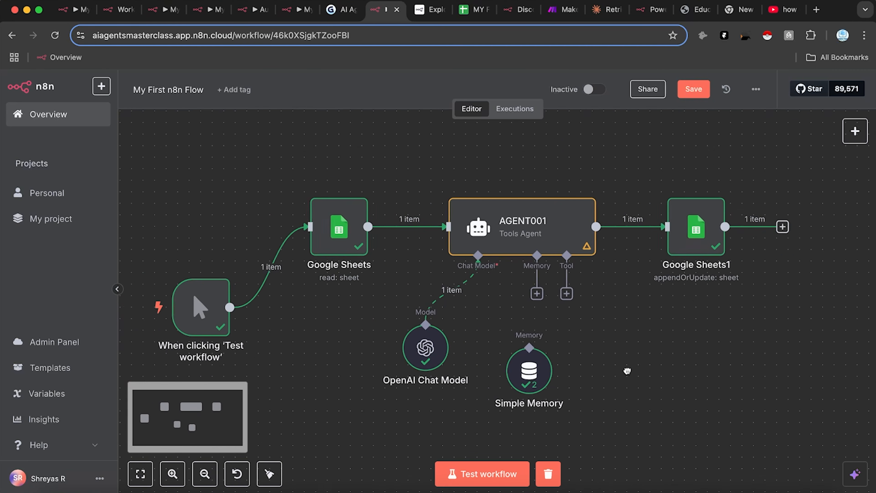
# Step: Review the Simple Memory node's settings, confirming the session key my_test_id_1
pyautogui.doubleClick(539, 370)
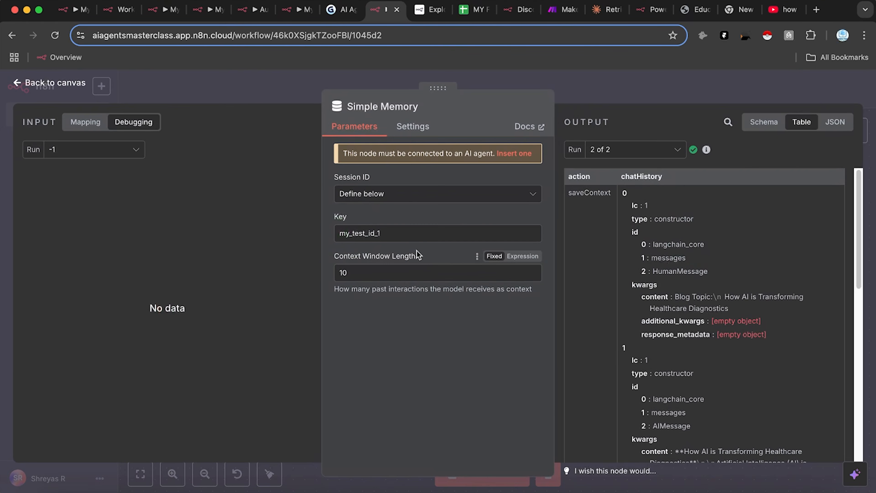
pyautogui.moveTo(393, 230); pyautogui.dragTo(309, 221)
pyautogui.click(397, 312)
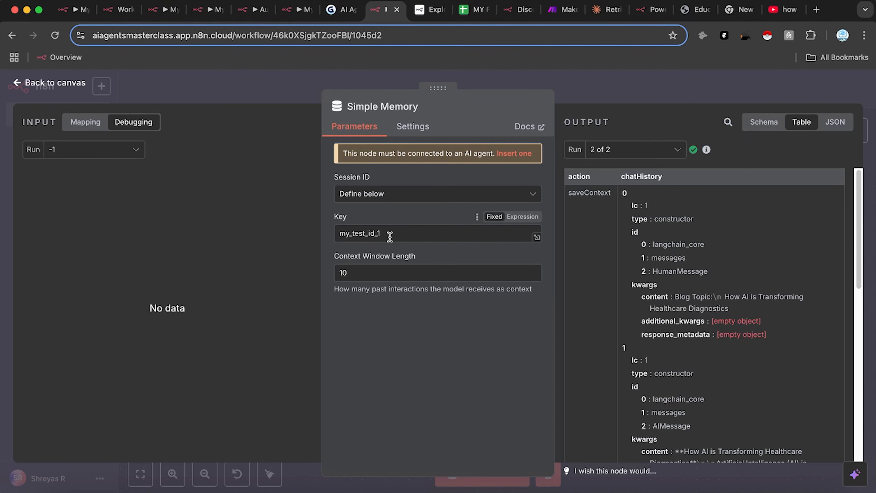
pyautogui.click(584, 85)
# Step: Link Simple Memory to AGENT001's memory input and verify its Context Window Length of 10
pyautogui.moveTo(530, 292); pyautogui.dragTo(528, 340)
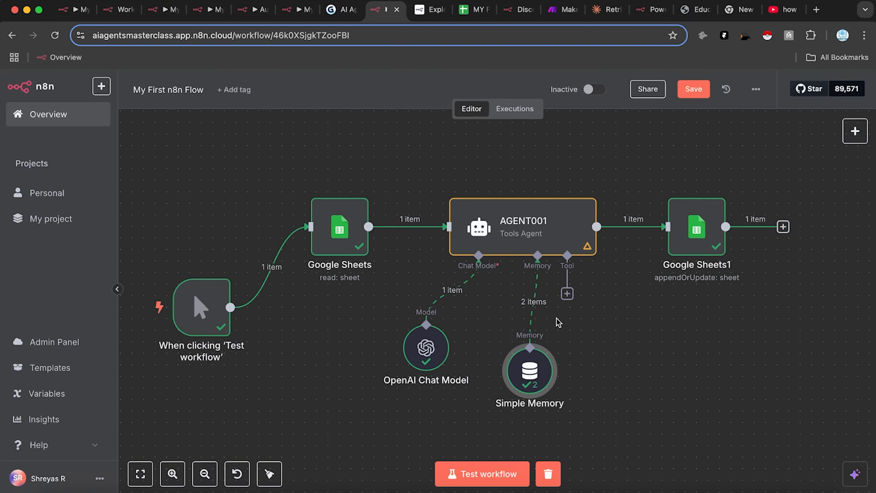
pyautogui.doubleClick(529, 369)
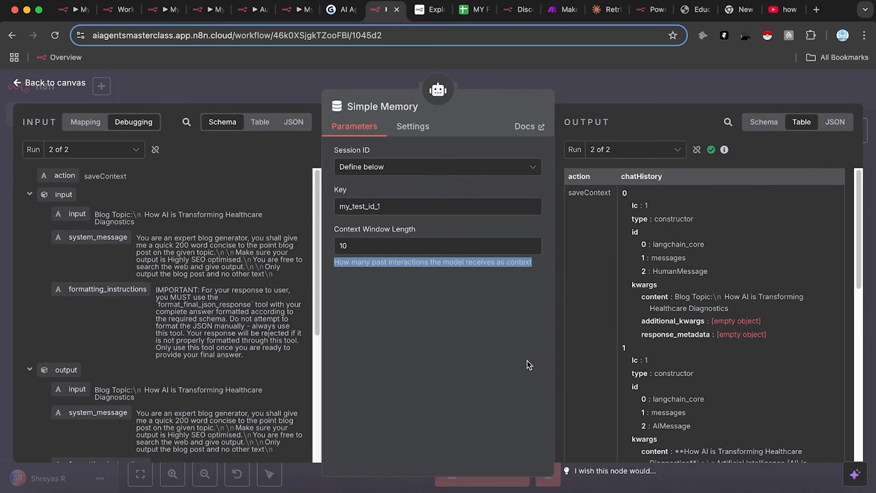
pyautogui.click(364, 247)
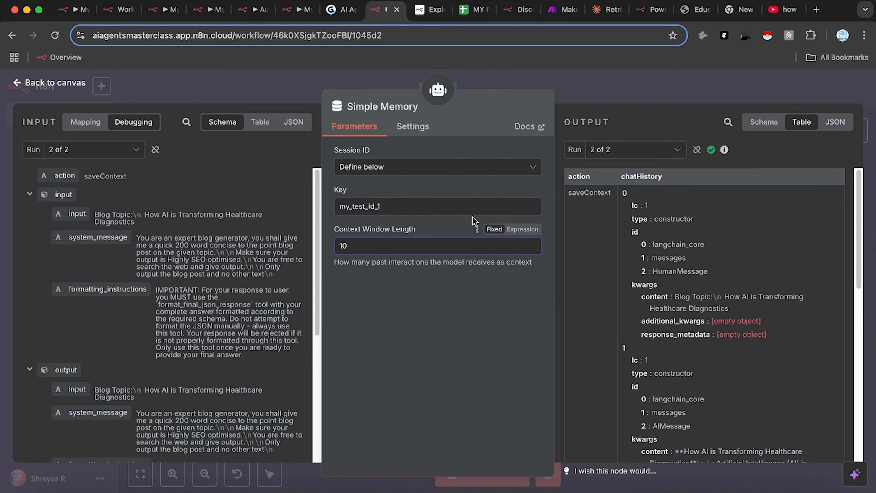
pyautogui.click(572, 79)
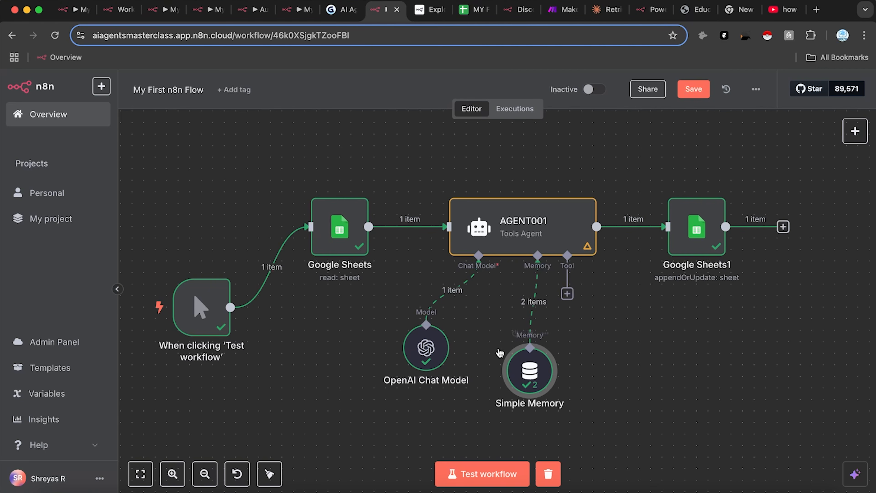
# Step: Shift Simple Memory slightly, then drag out from AGENT001's Tool connector to show the available tools
pyautogui.moveTo(535, 378); pyautogui.dragTo(512, 389)
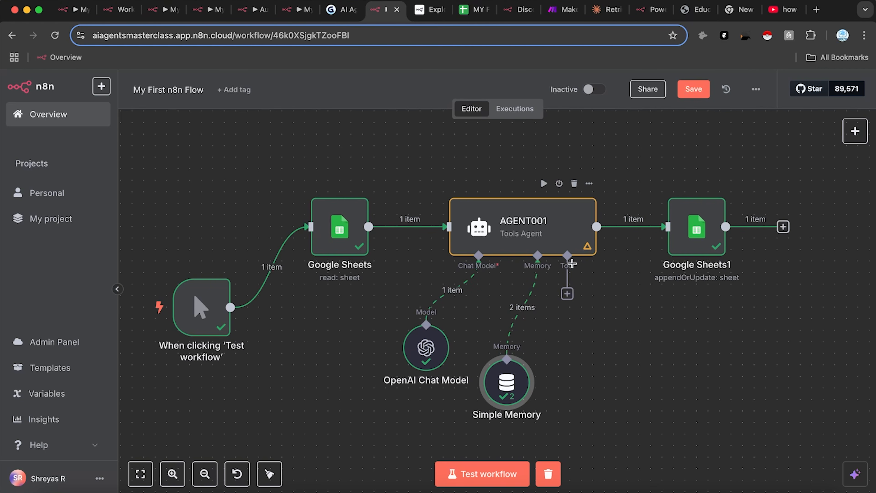
pyautogui.moveTo(567, 254); pyautogui.dragTo(619, 357)
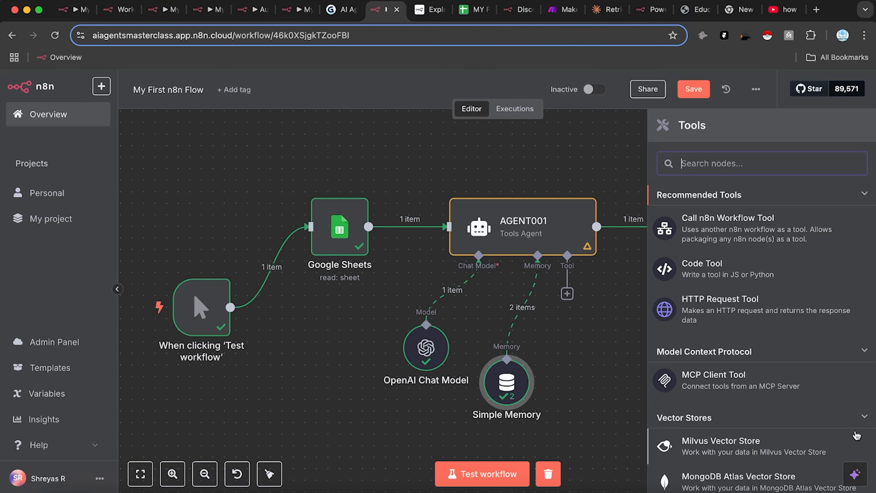
# Step: Browse the agent's tool list, then search 'drive' and pick the Google Drive tool
pyautogui.scroll(-3, 779, 407)
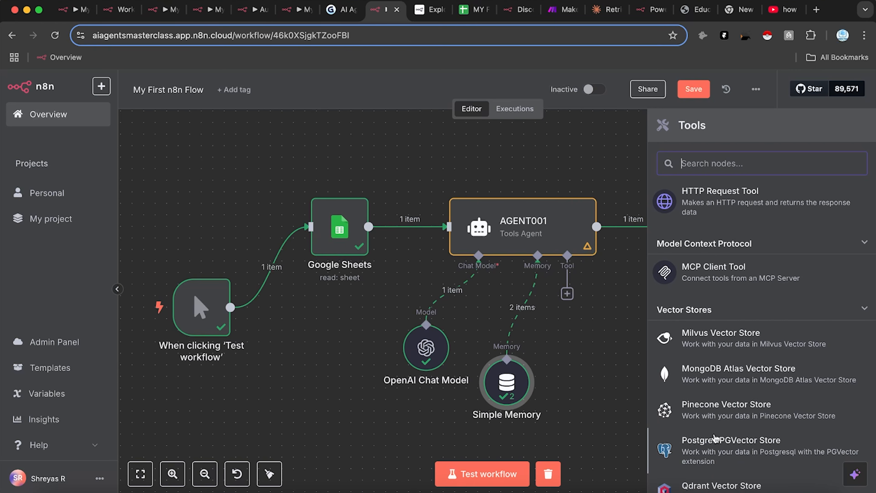
pyautogui.scroll(-10, 758, 373)
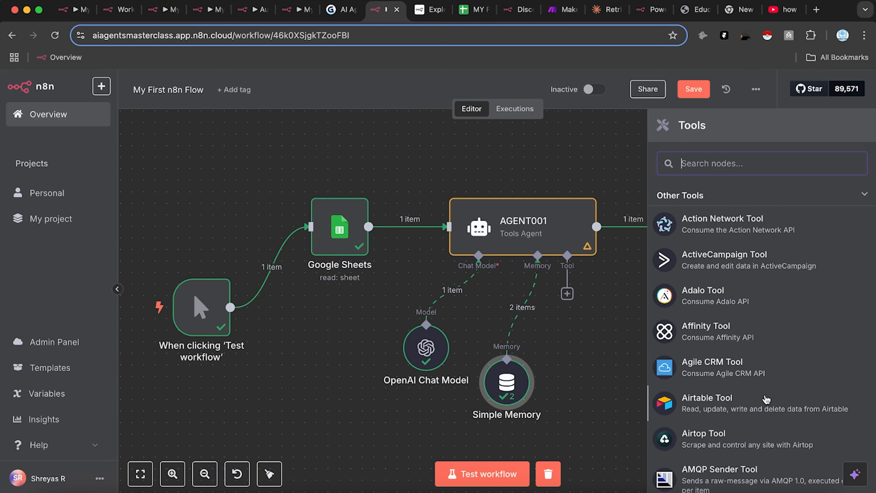
pyautogui.scroll(1, 765, 362)
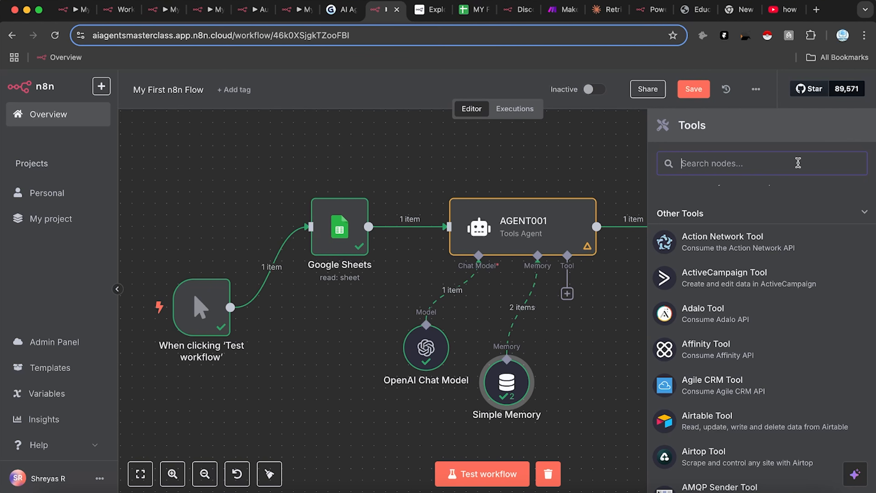
pyautogui.scroll(-5, 834, 322)
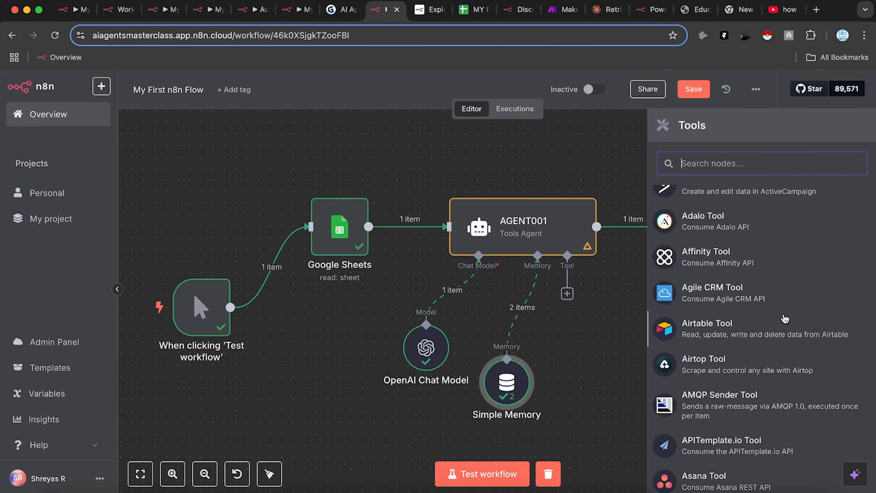
pyautogui.scroll(-10, 759, 304)
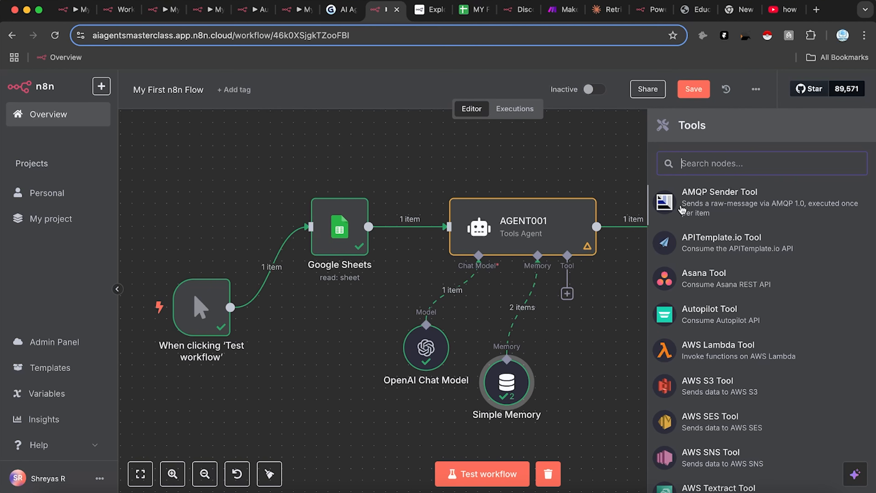
pyautogui.write('drive')
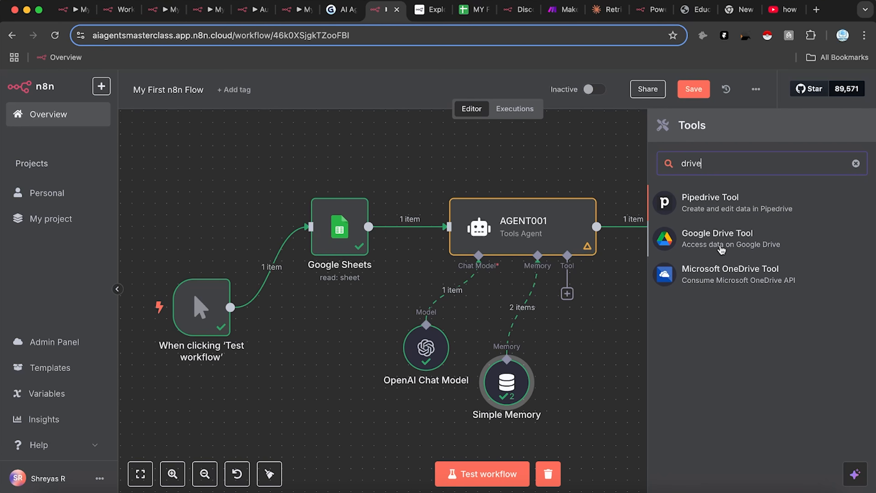
pyautogui.click(722, 249)
# Step: Start a new Google Drive credential and look over its OAuth form
pyautogui.click(432, 168)
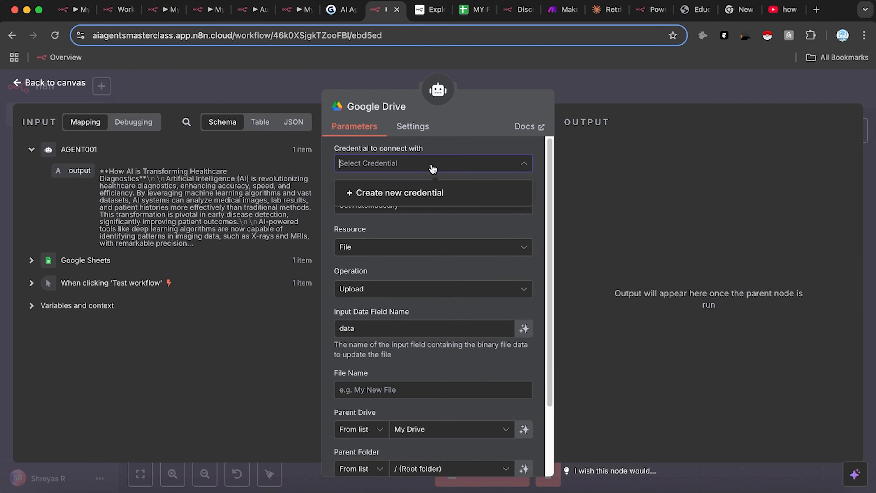
pyautogui.click(404, 194)
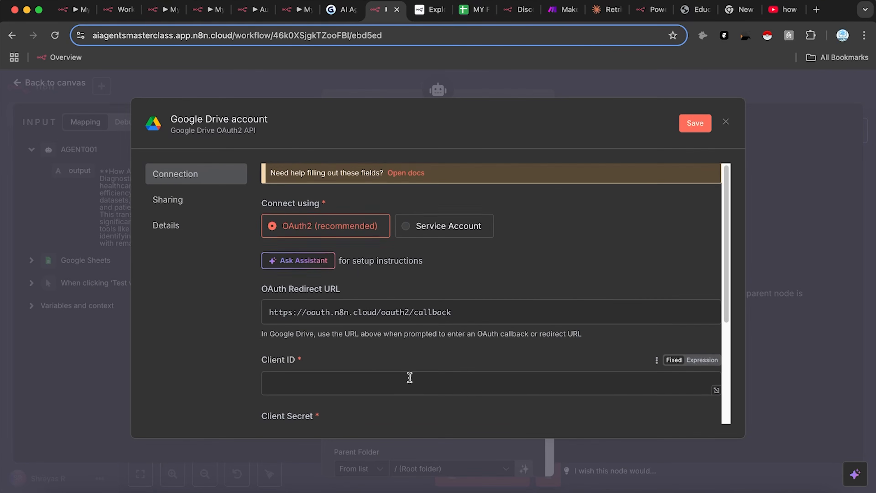
pyautogui.scroll(-3, 345, 355)
pyautogui.scroll(3, 338, 290)
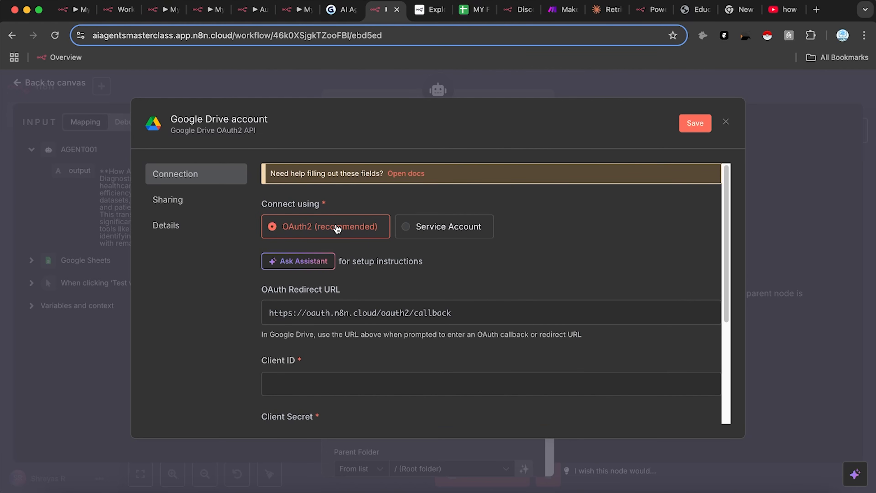
pyautogui.scroll(-3, 490, 320)
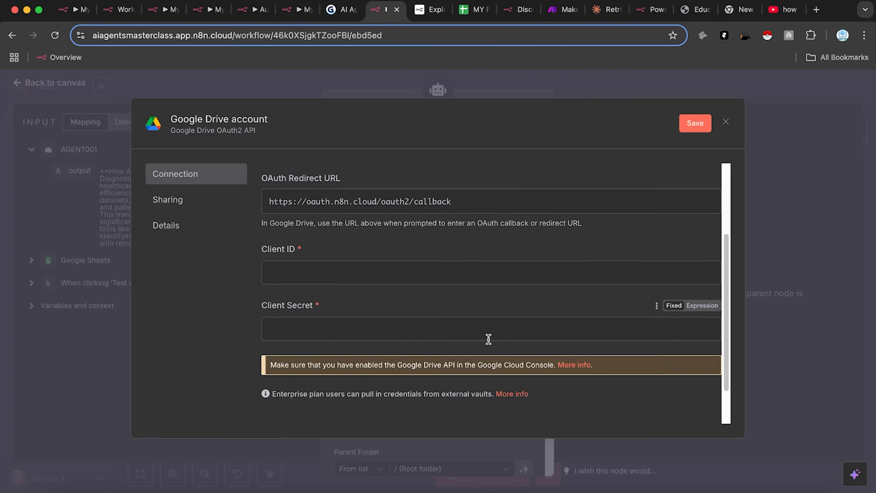
pyautogui.scroll(-2, 464, 287)
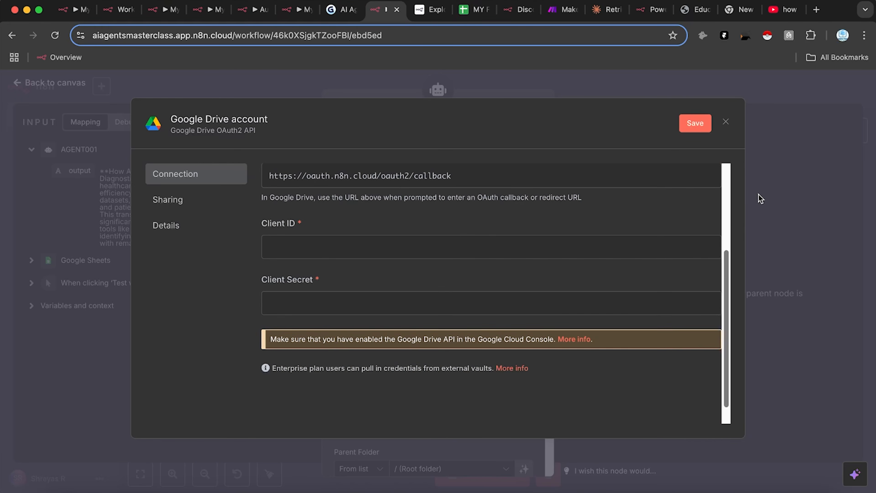
# Step: Close the credential form without connecting it, confirming Close
pyautogui.click(760, 199)
pyautogui.click(514, 308)
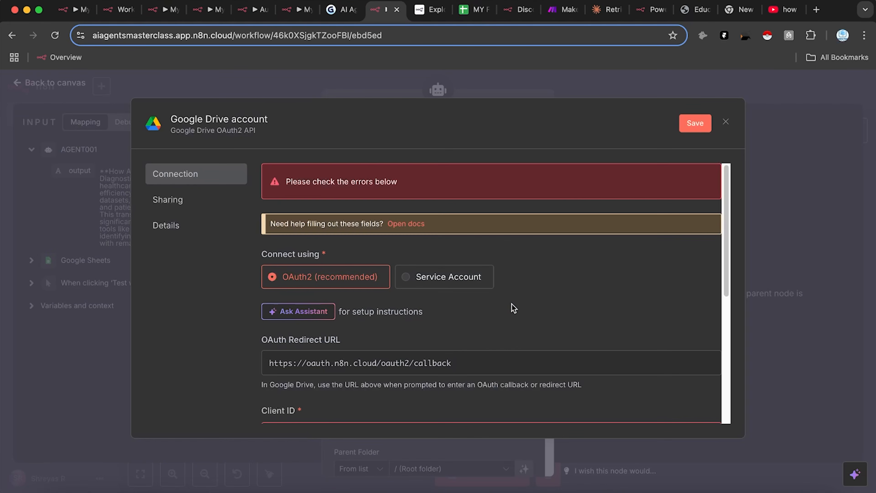
pyautogui.click(783, 242)
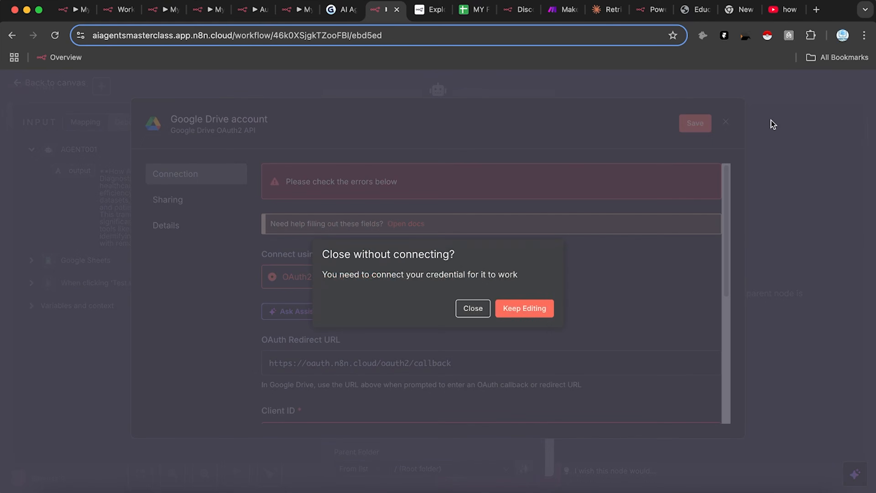
pyautogui.click(481, 303)
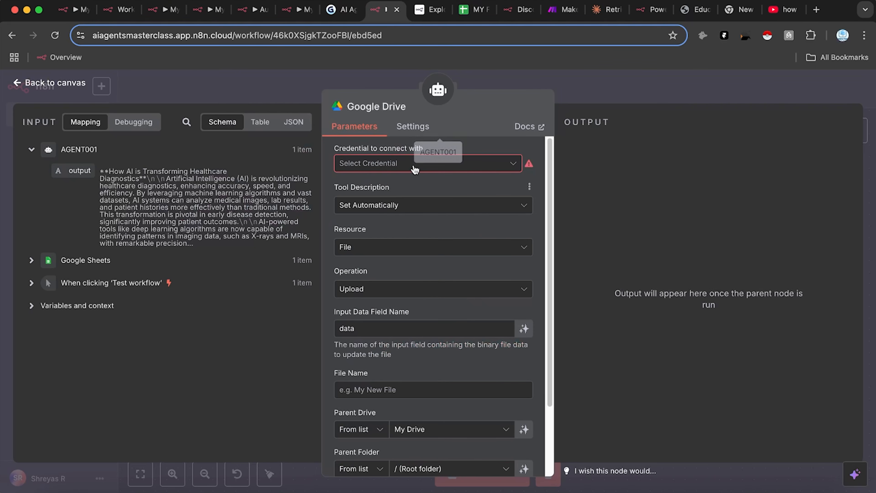
# Step: Search Google in a new tab and open the Google Cloud homepage
pyautogui.click(815, 13)
pyautogui.write('google')
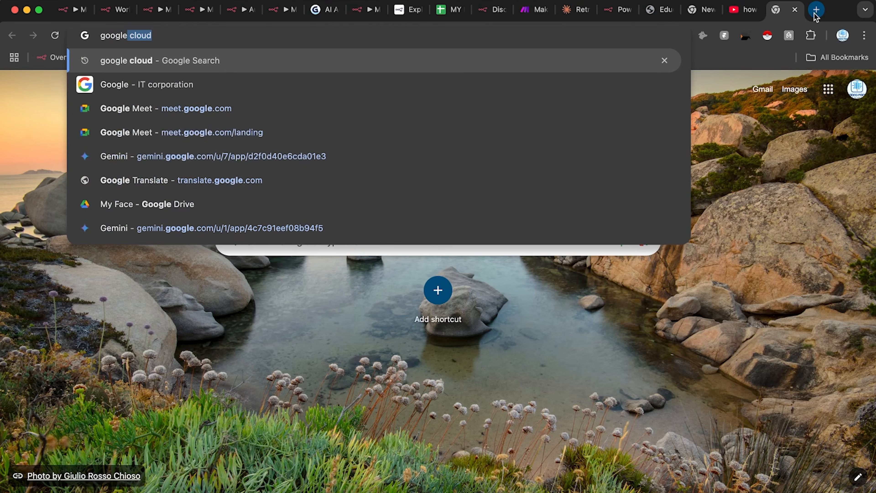
pyautogui.press('Return')
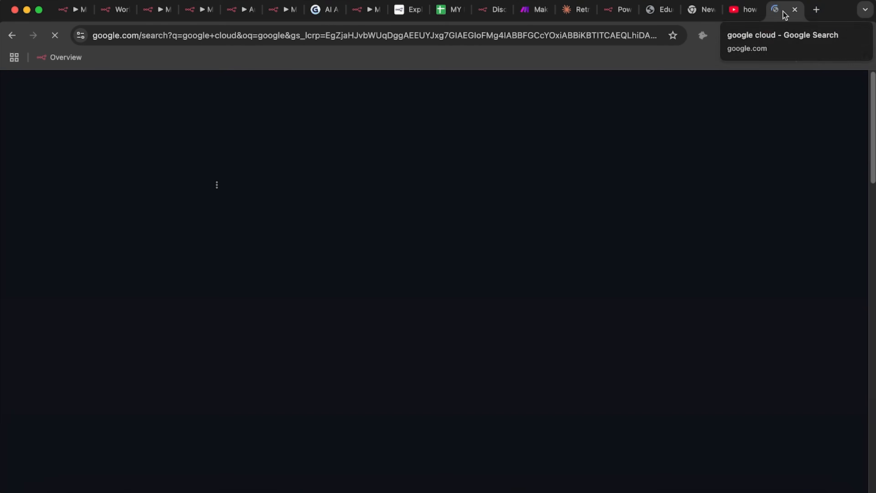
pyautogui.moveTo(784, 15); pyautogui.dragTo(366, 10)
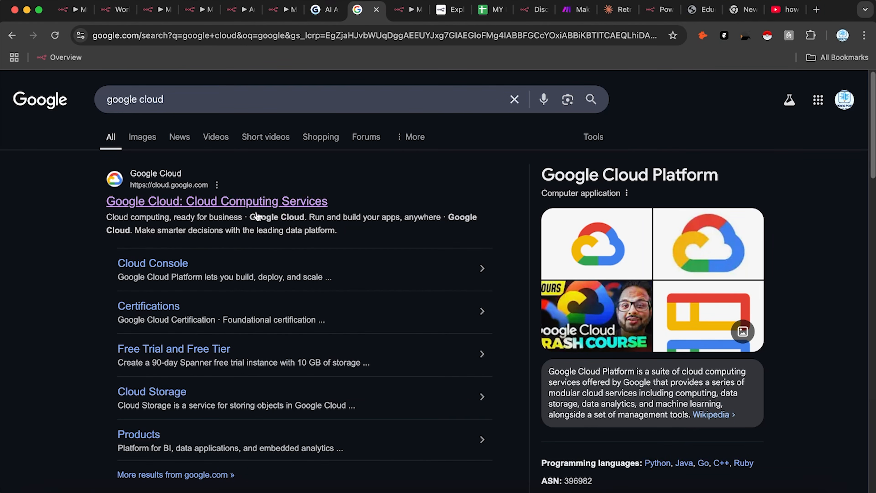
pyautogui.click(290, 208)
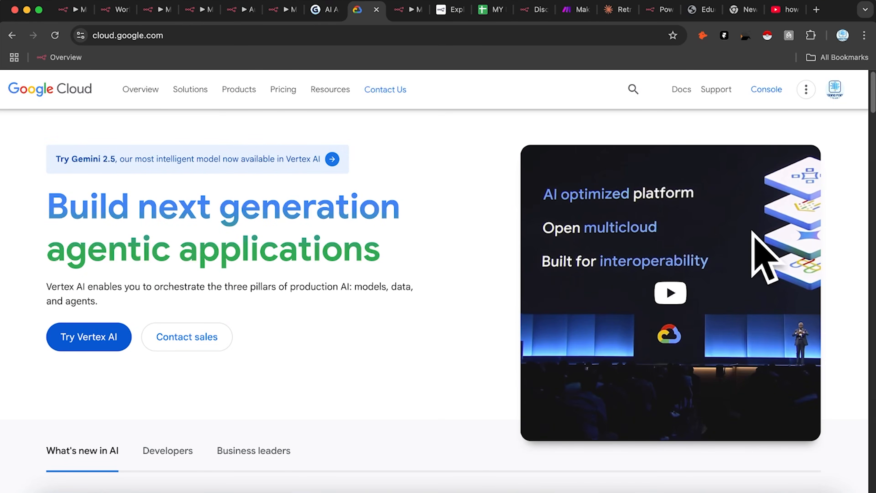
# Step: Switch Google Cloud to a different Google account and start the free trial
pyautogui.click(835, 89)
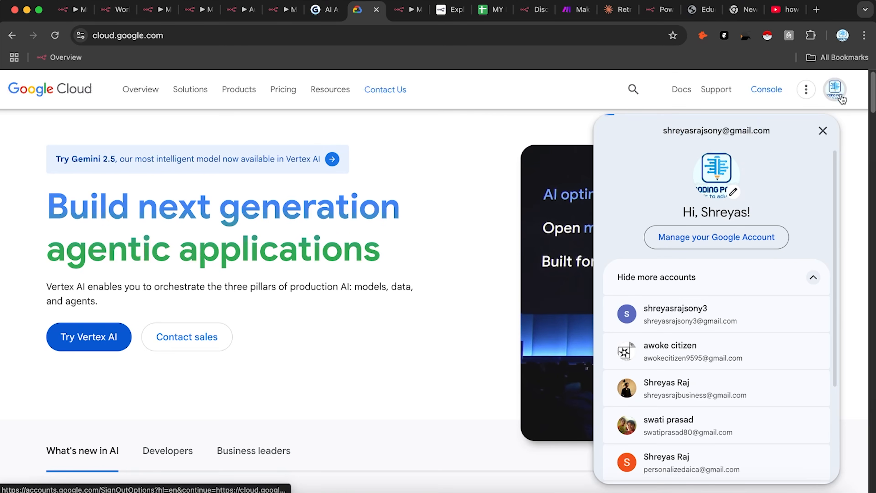
pyautogui.click(708, 456)
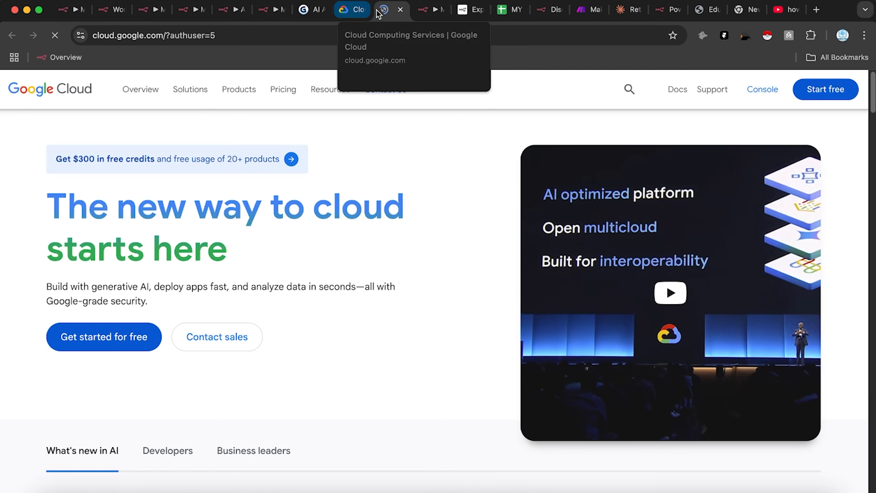
pyautogui.click(400, 10)
pyautogui.click(364, 10)
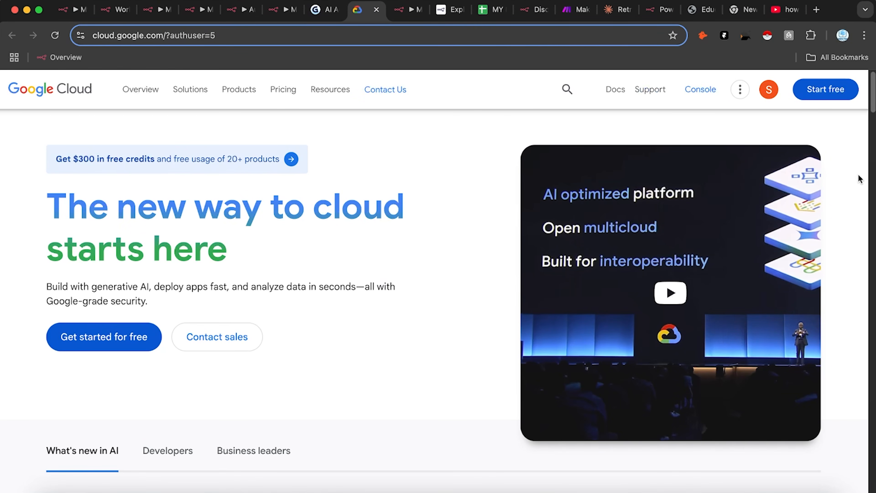
pyautogui.click(843, 93)
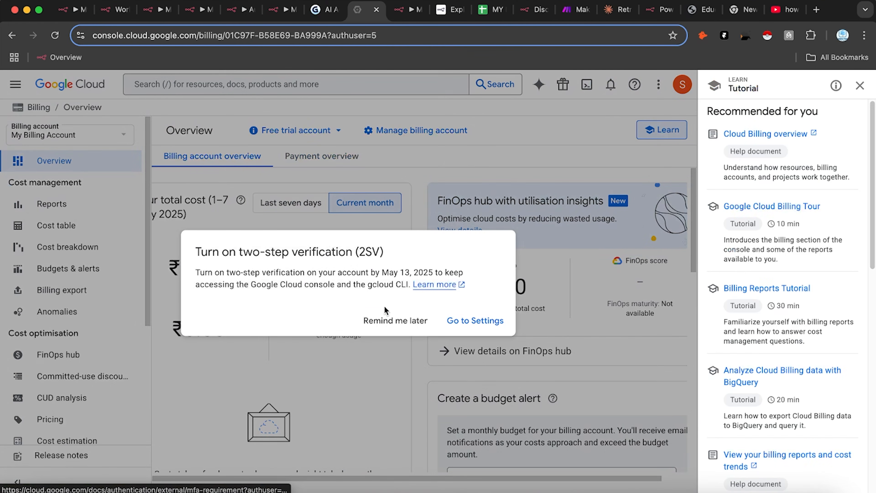
# Step: Skip the two-step verification prompt, finish the billing tour, and check the free trial details
pyautogui.click(417, 325)
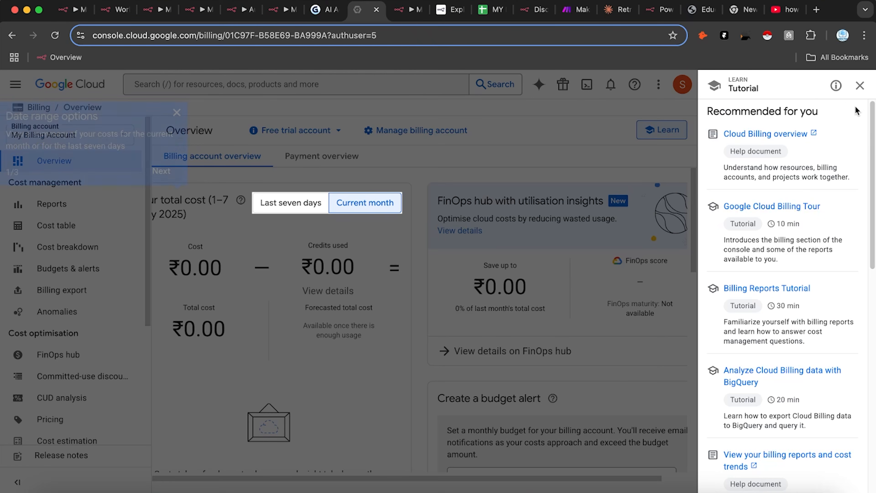
pyautogui.click(860, 85)
pyautogui.click(481, 171)
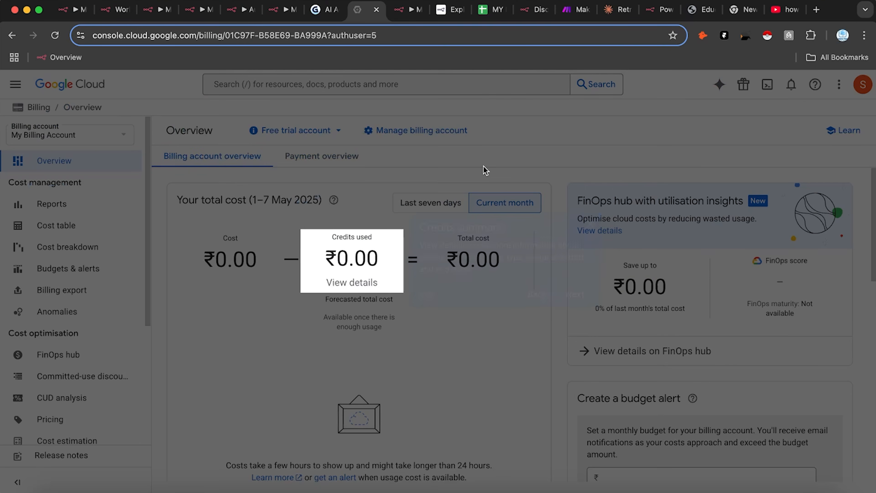
pyautogui.click(576, 297)
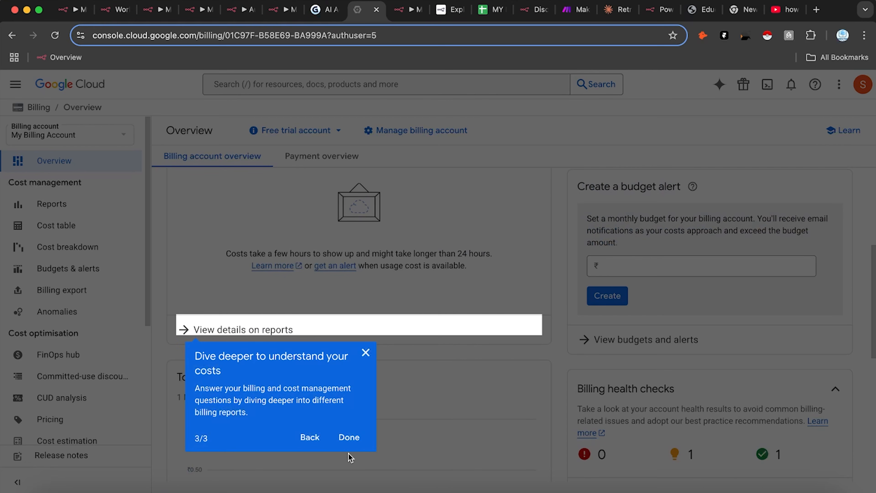
pyautogui.click(351, 442)
pyautogui.scroll(-5, 424, 279)
pyautogui.scroll(3, 407, 280)
pyautogui.click(324, 130)
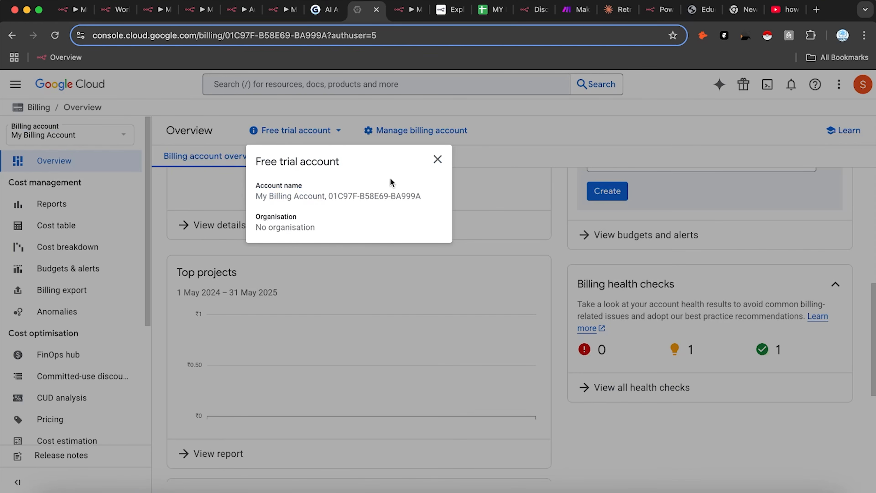
pyautogui.click(437, 159)
pyautogui.scroll(1, 321, 257)
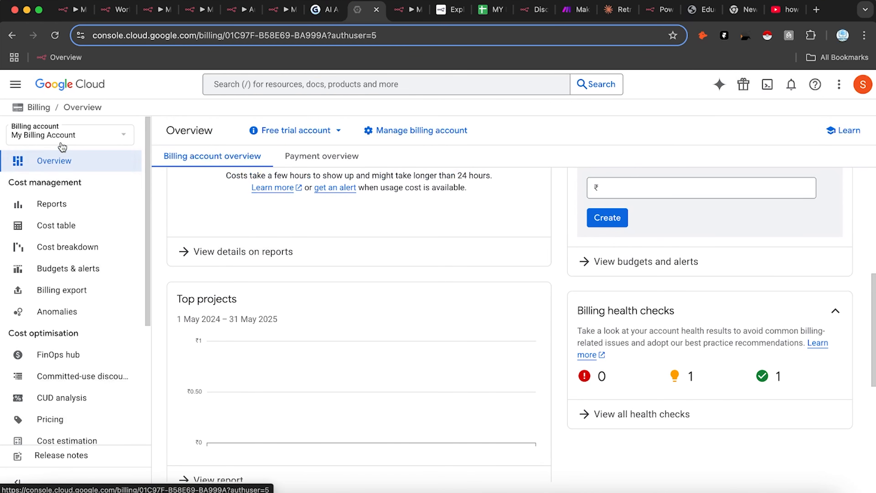
# Step: Go to the Cloud Hub Deployments page and select My First Project in the project picker
pyautogui.click(15, 84)
pyautogui.moveTo(49, 112)
pyautogui.click(276, 136)
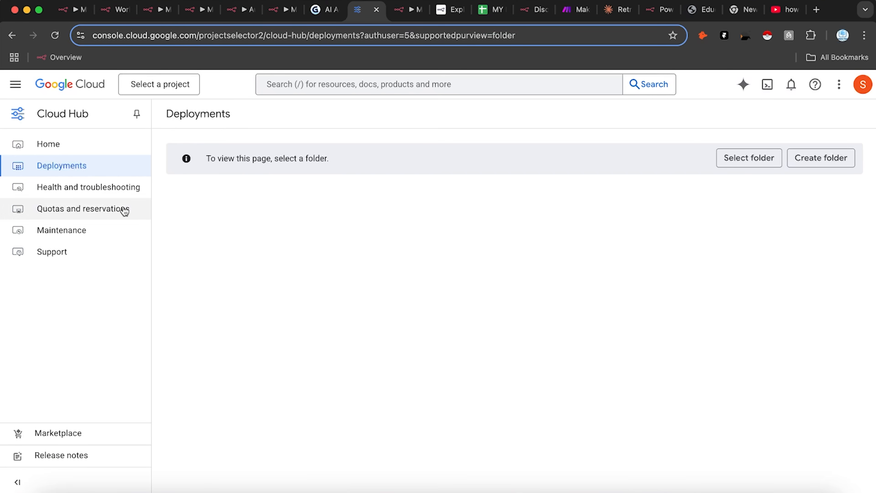
pyautogui.click(15, 85)
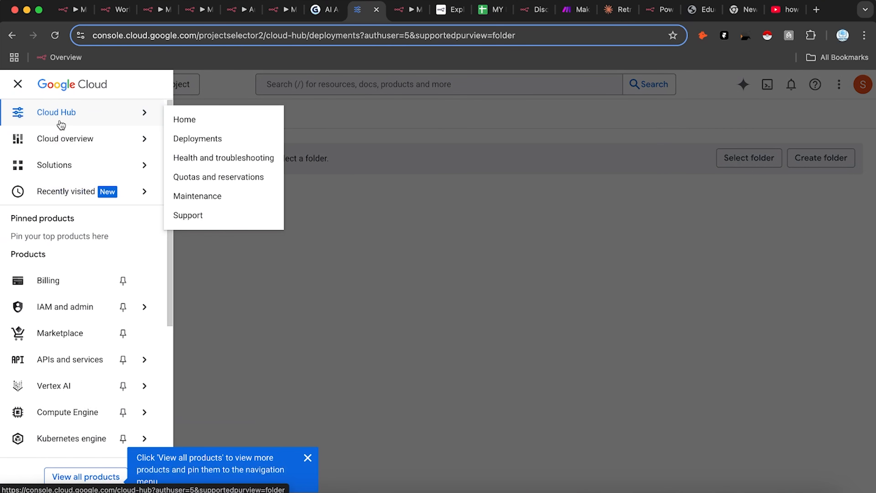
pyautogui.click(17, 84)
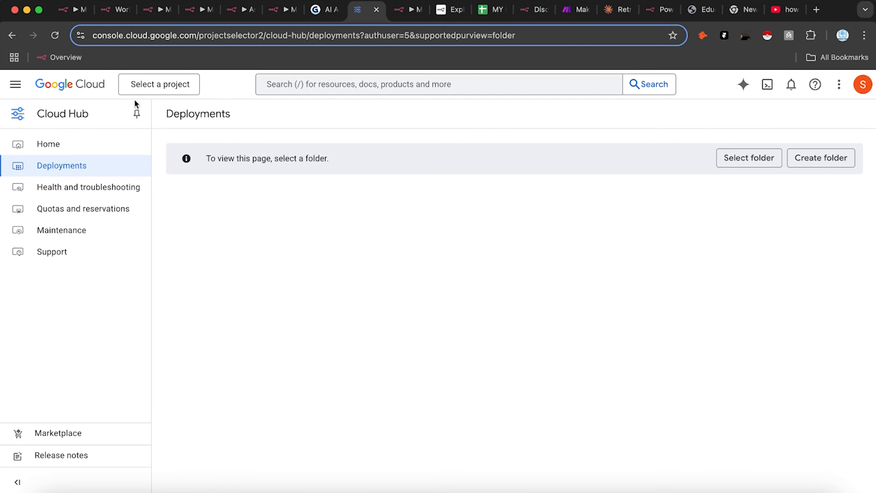
pyautogui.click(172, 90)
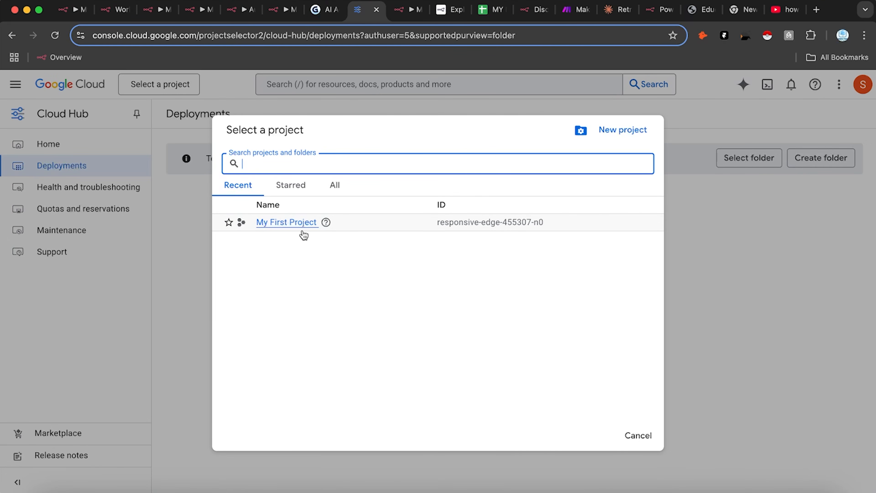
pyautogui.click(297, 228)
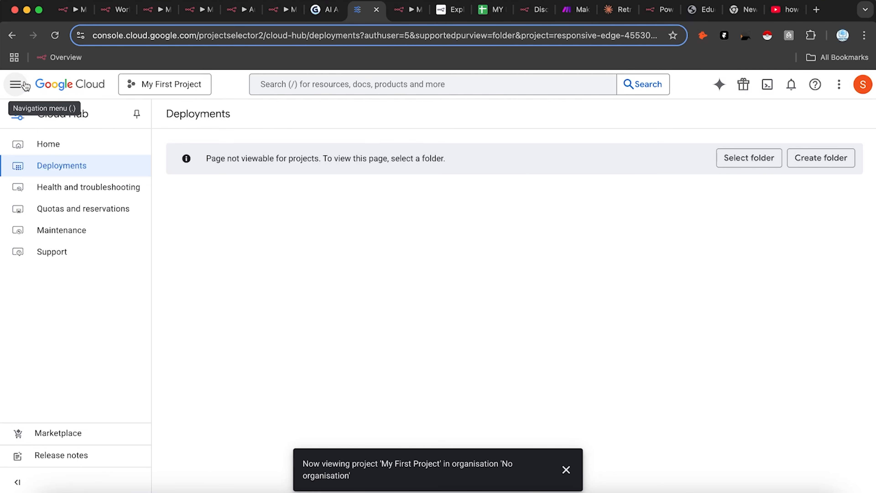
# Step: From Enabled APIs and services, search 'Dri' and open the Google Drive API page
pyautogui.click(16, 84)
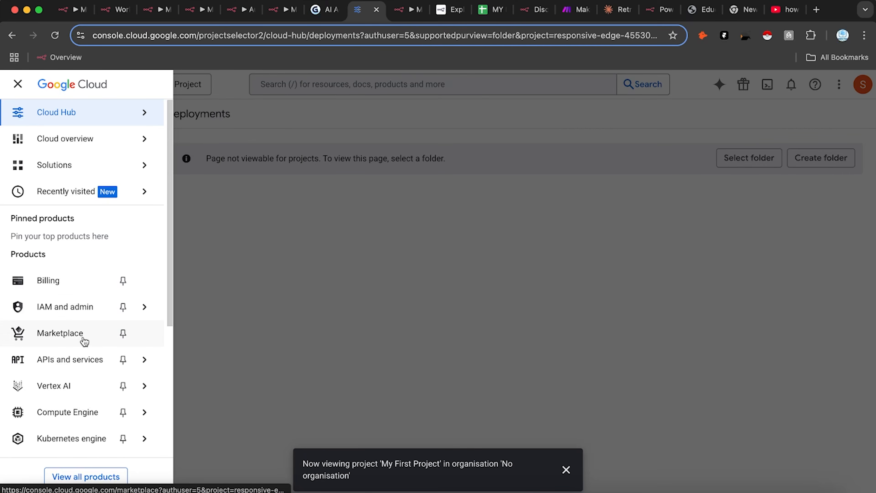
pyautogui.moveTo(86, 357)
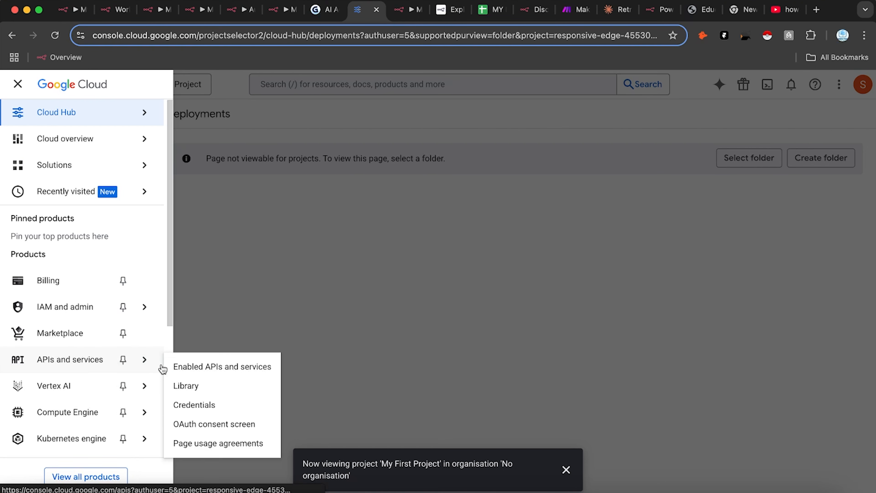
pyautogui.click(221, 366)
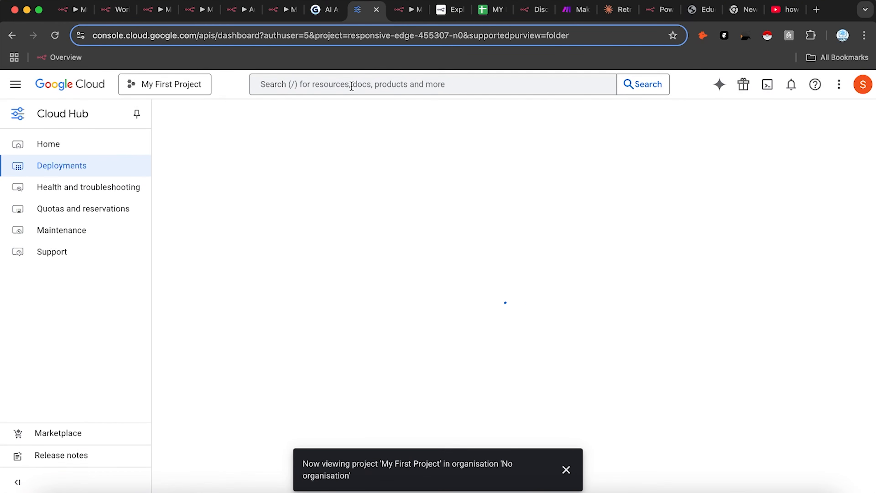
pyautogui.click(371, 90)
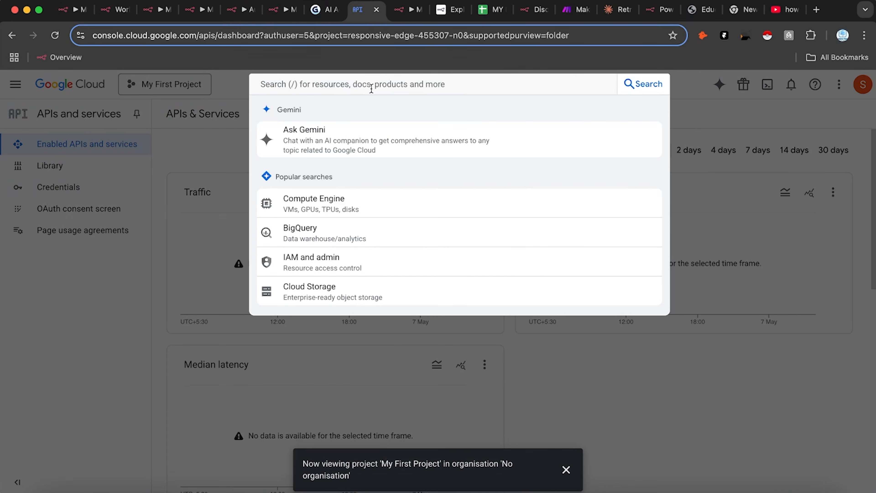
pyautogui.write('Drive')
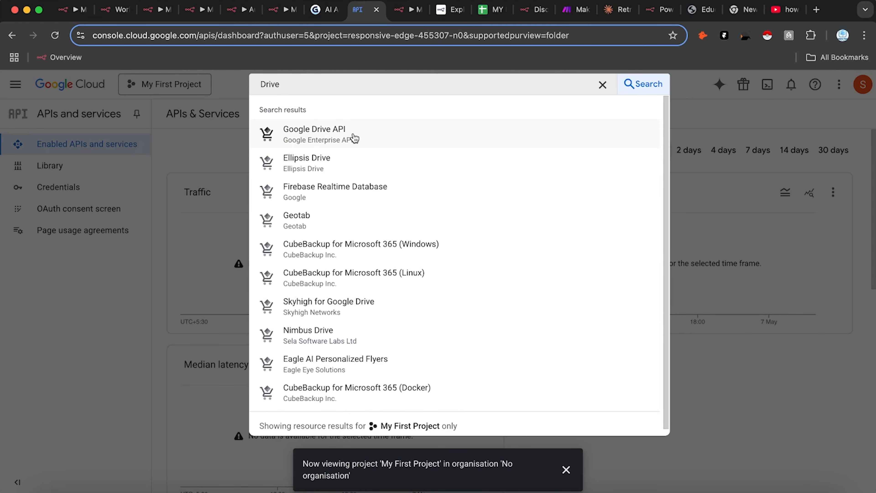
pyautogui.click(352, 139)
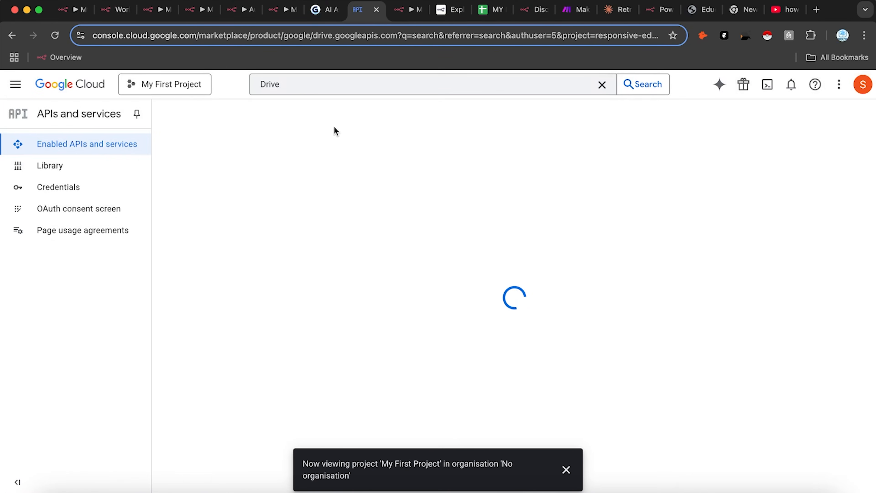
# Step: Enable the Google Drive API and confirm it in the notifications
pyautogui.click(566, 469)
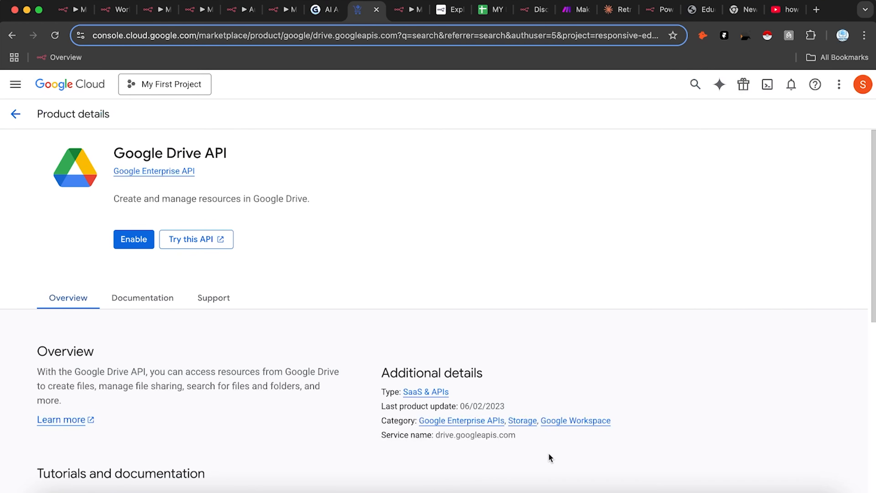
pyautogui.click(134, 239)
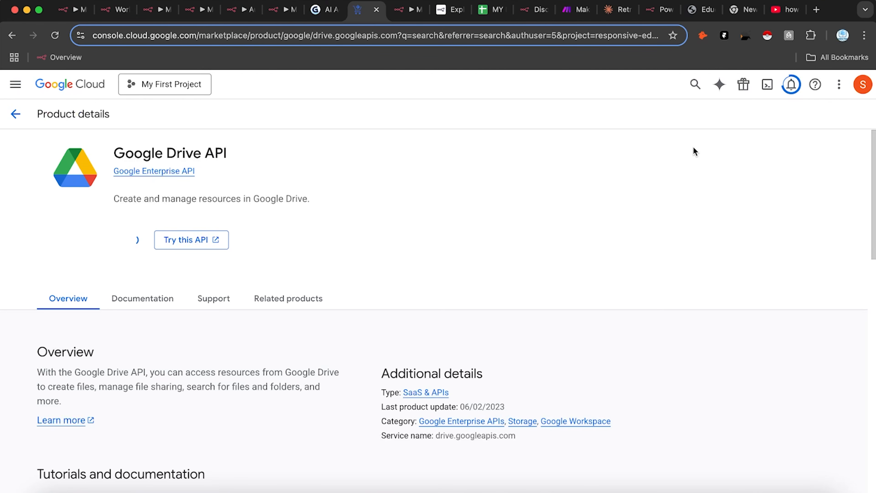
pyautogui.click(791, 84)
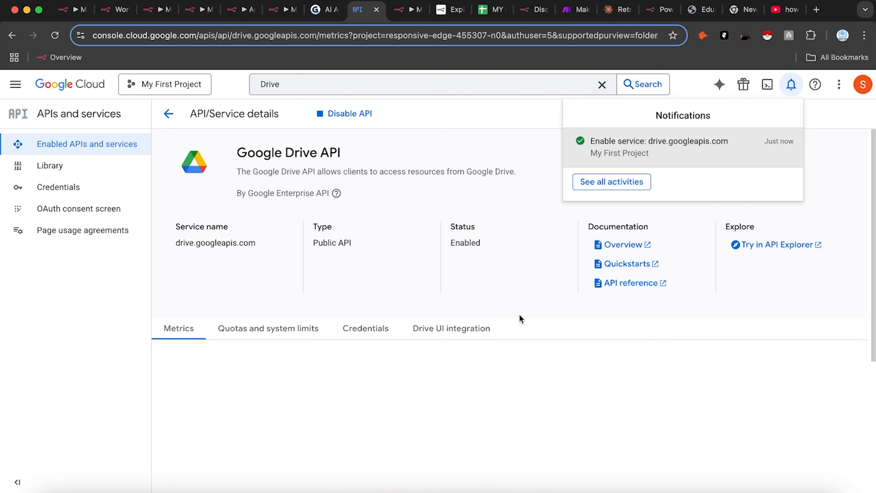
pyautogui.click(457, 144)
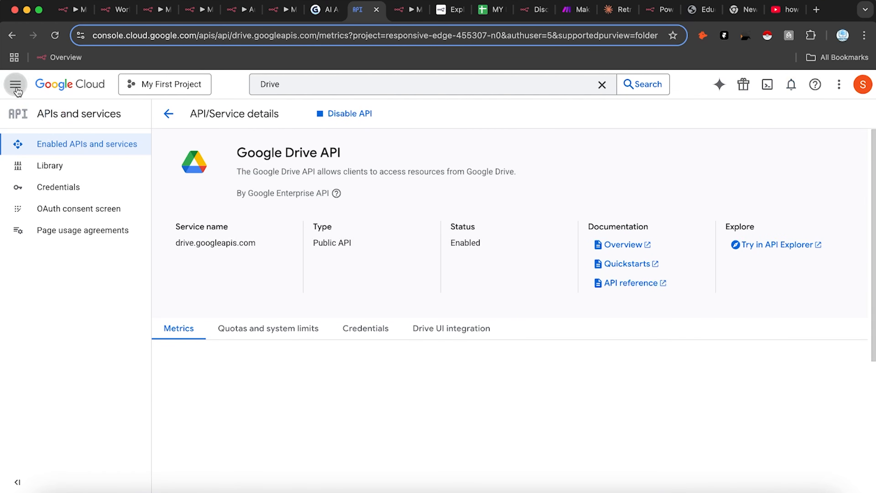
pyautogui.click(15, 84)
pyautogui.moveTo(103, 364)
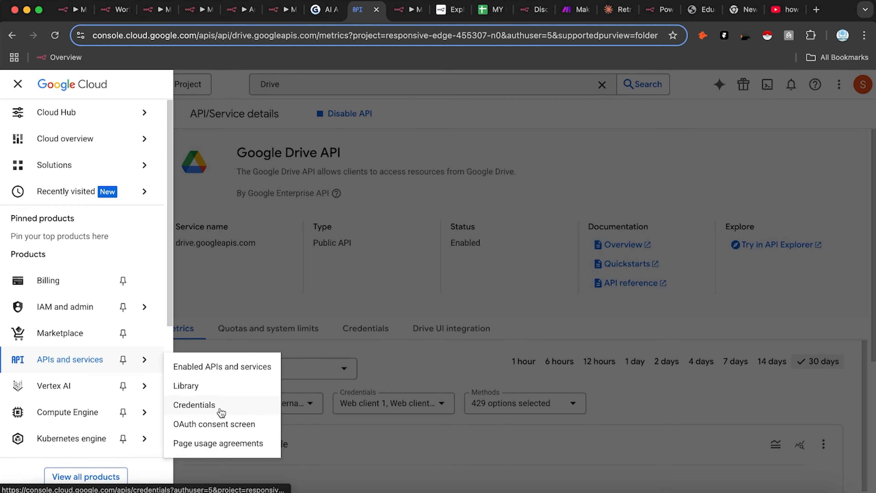
# Step: Open APIs and services > OAuth consent screen to reach the Google Auth Platform overview
pyautogui.click(223, 425)
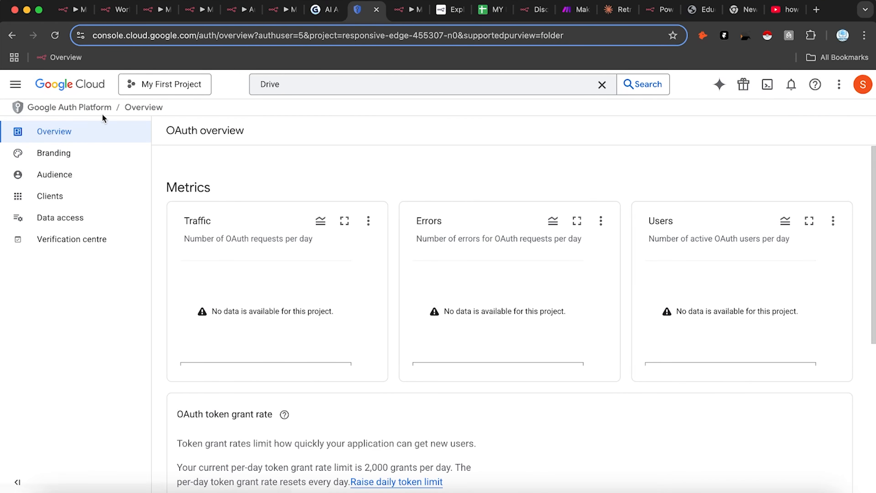
pyautogui.moveTo(2, 82)
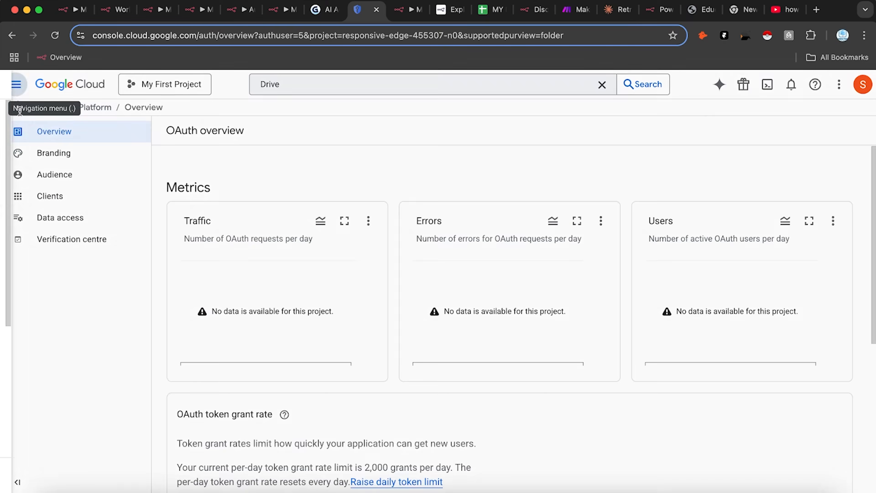
pyautogui.click(15, 84)
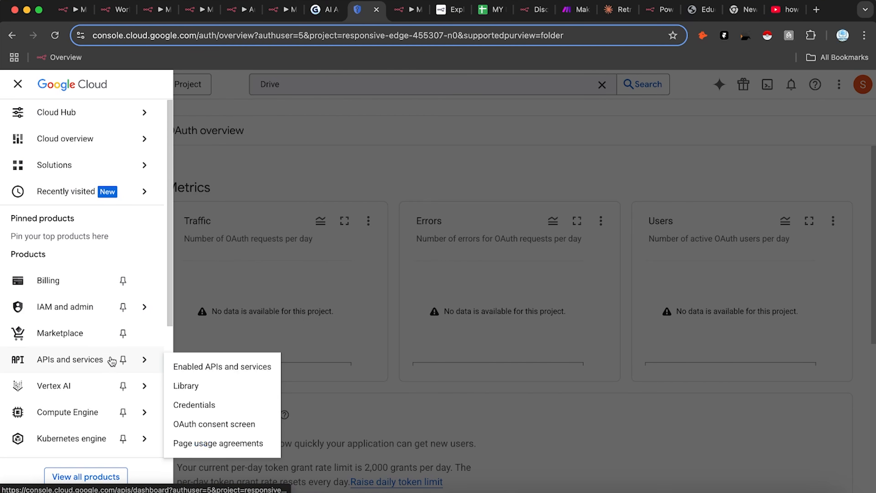
pyautogui.click(349, 222)
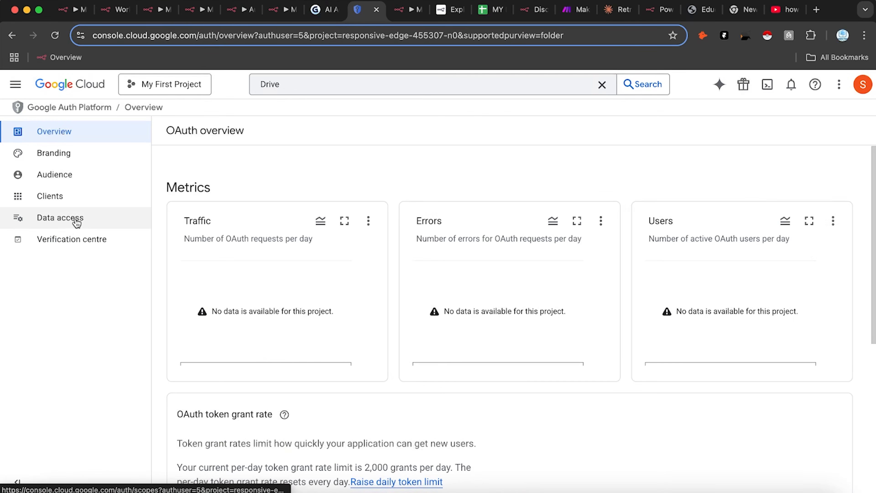
# Step: Open Data access, start adding scopes, and show 100 scopes per page
pyautogui.click(73, 218)
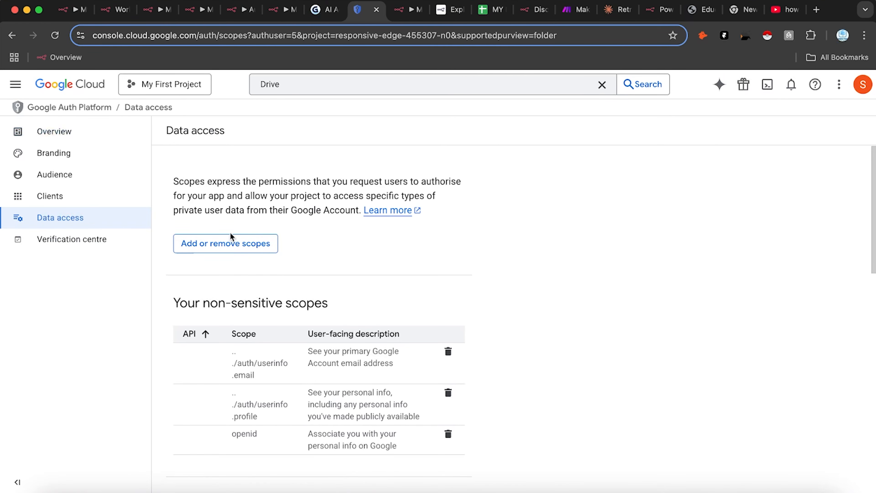
pyautogui.click(229, 247)
pyautogui.scroll(-3, 645, 293)
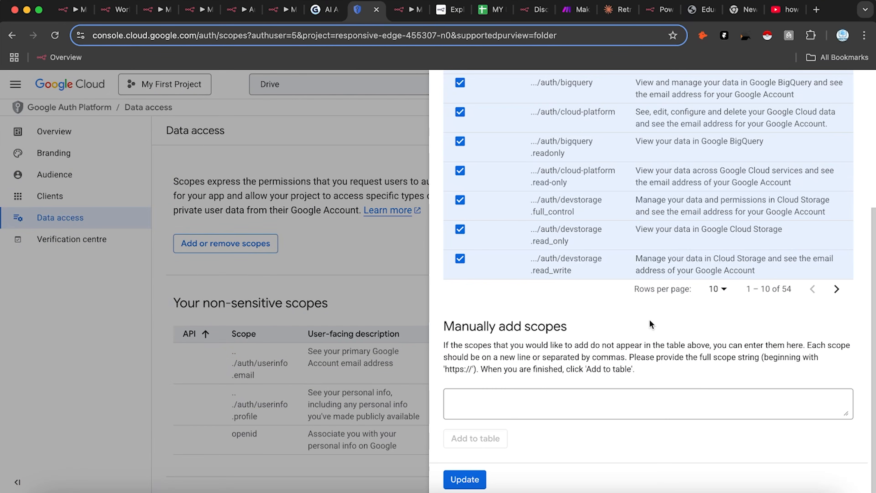
pyautogui.click(719, 289)
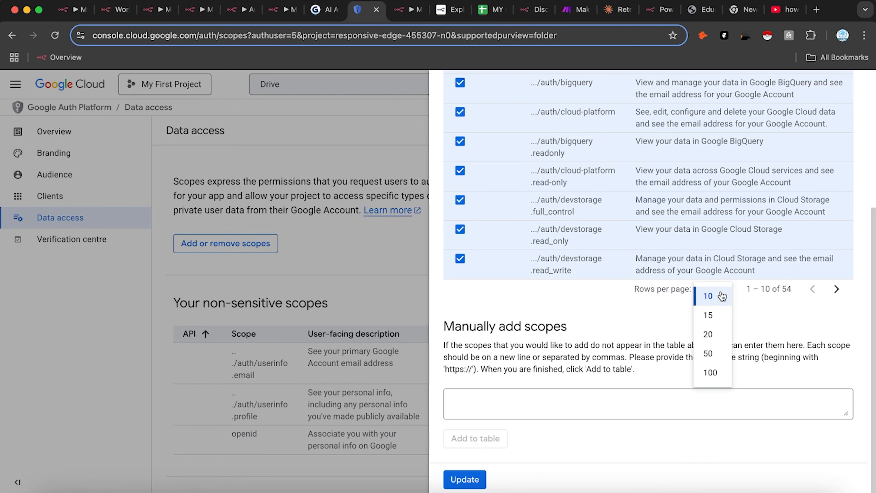
pyautogui.click(710, 374)
# Step: Select all available scopes and apply them to the app
pyautogui.scroll(-15, 674, 414)
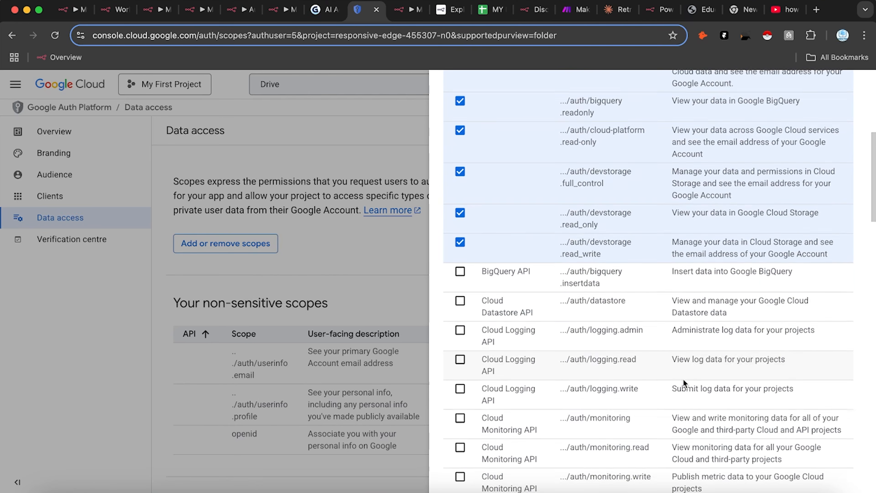
pyautogui.scroll(-5, 744, 393)
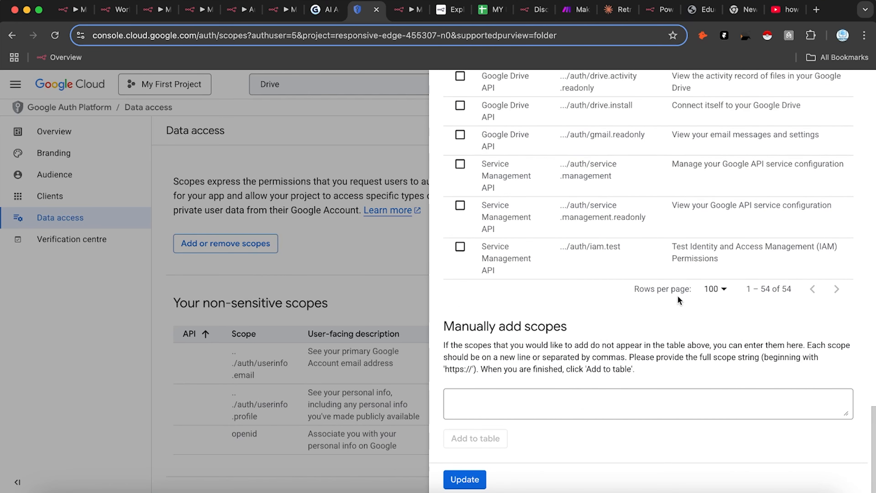
pyautogui.scroll(15, 694, 246)
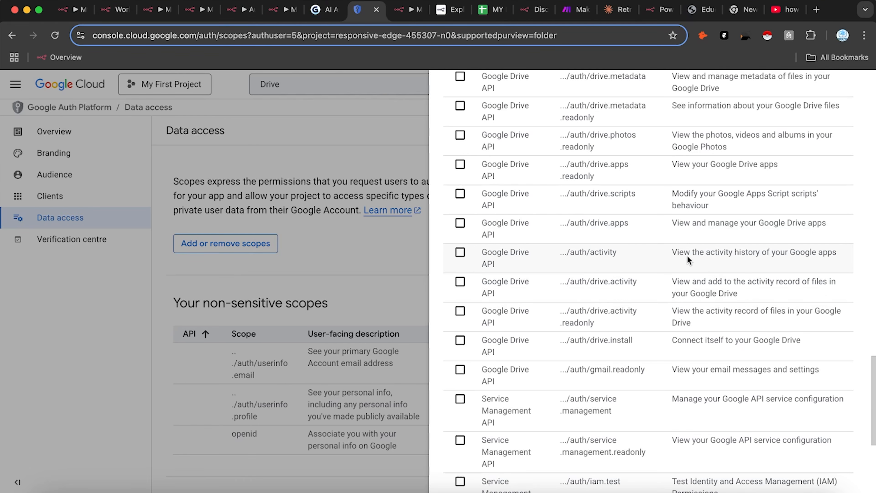
pyautogui.scroll(15, 609, 246)
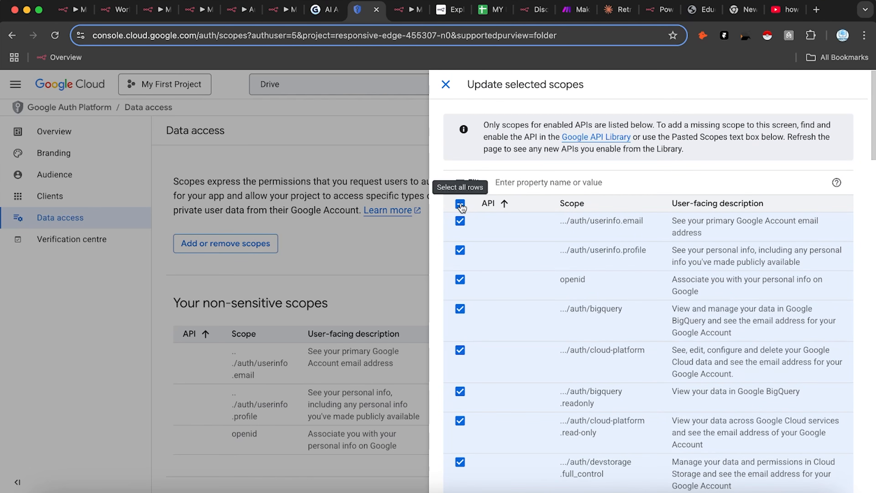
pyautogui.click(460, 204)
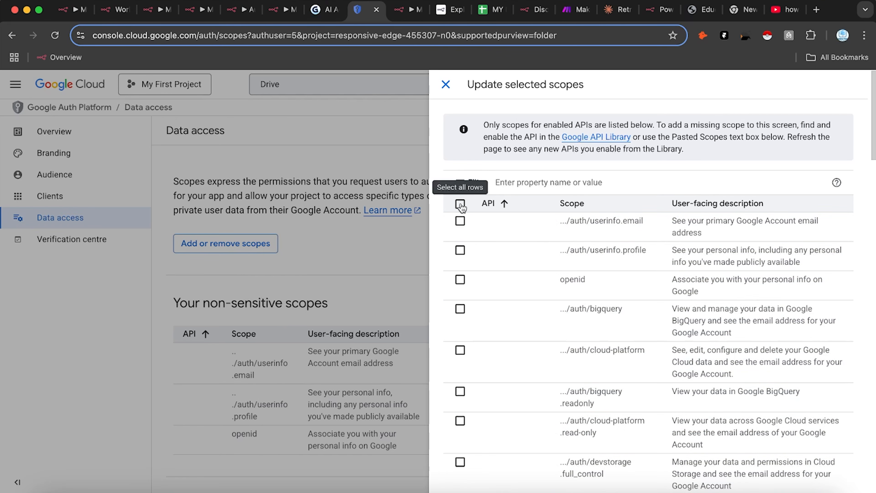
pyautogui.click(460, 204)
pyautogui.scroll(-20, 546, 297)
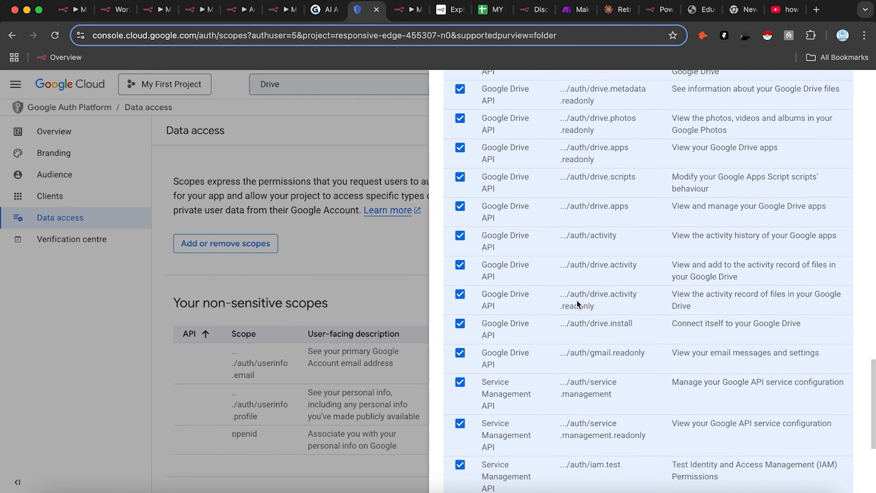
pyautogui.click(465, 479)
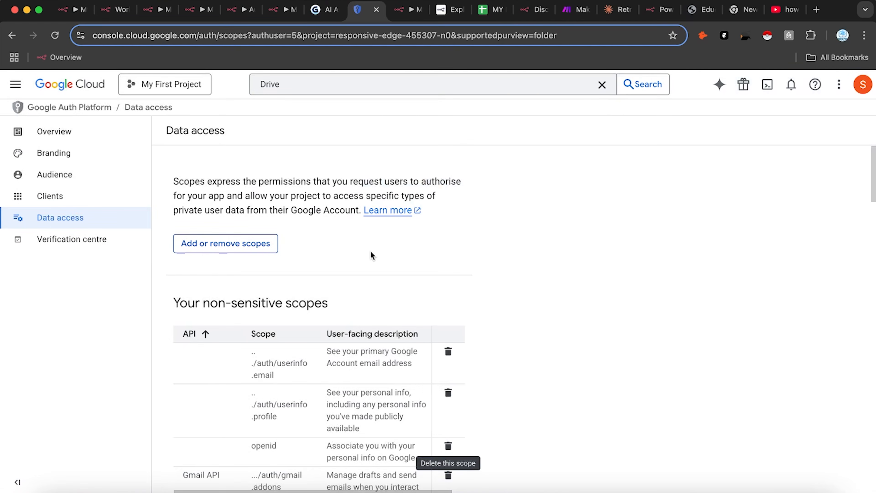
# Step: Save the updated data access scopes including Gmail and Google Drive
pyautogui.scroll(-20, 263, 318)
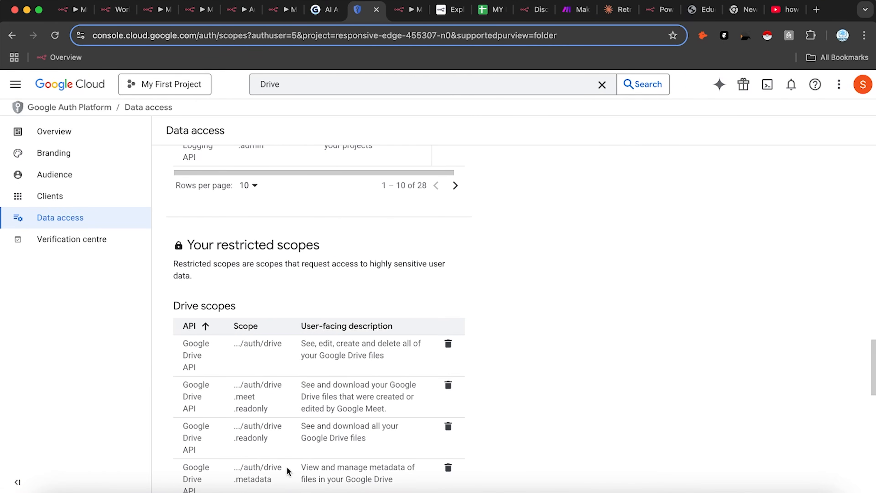
pyautogui.scroll(-10, 201, 438)
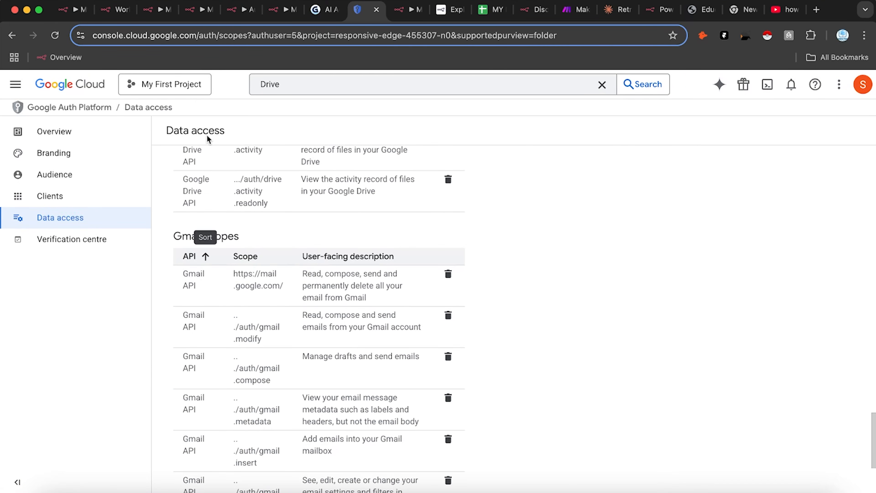
pyautogui.scroll(-5, 253, 462)
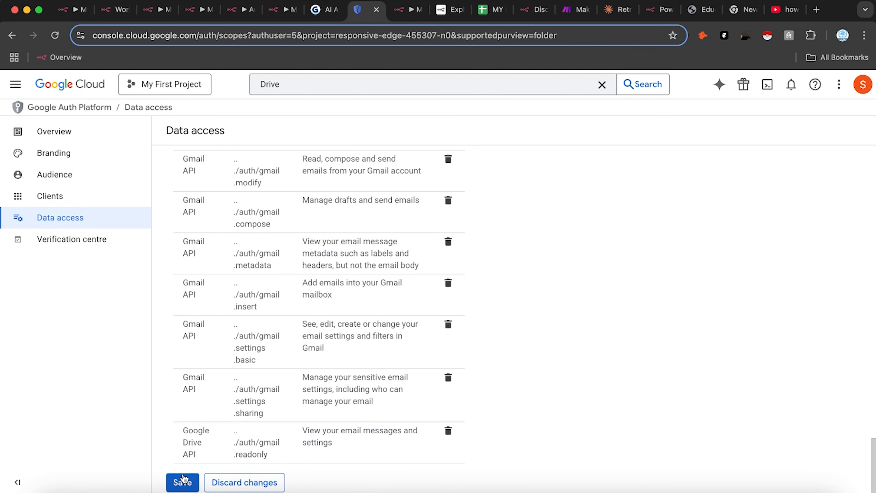
pyautogui.click(182, 483)
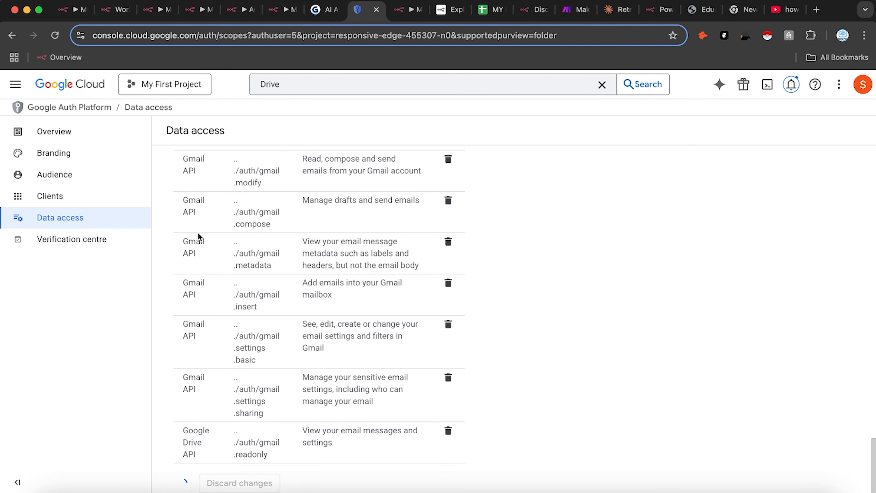
pyautogui.scroll(-10, 274, 276)
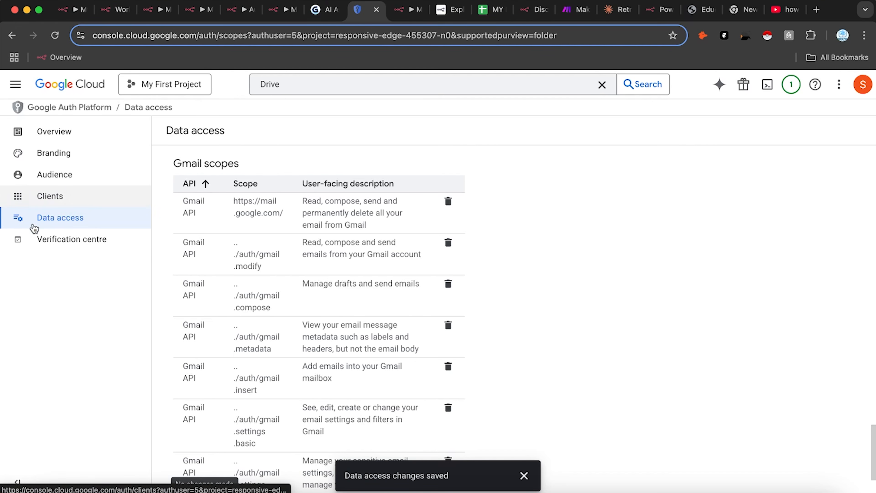
# Step: Go to the app's Audience settings and add a first test user's email address
pyautogui.click(63, 203)
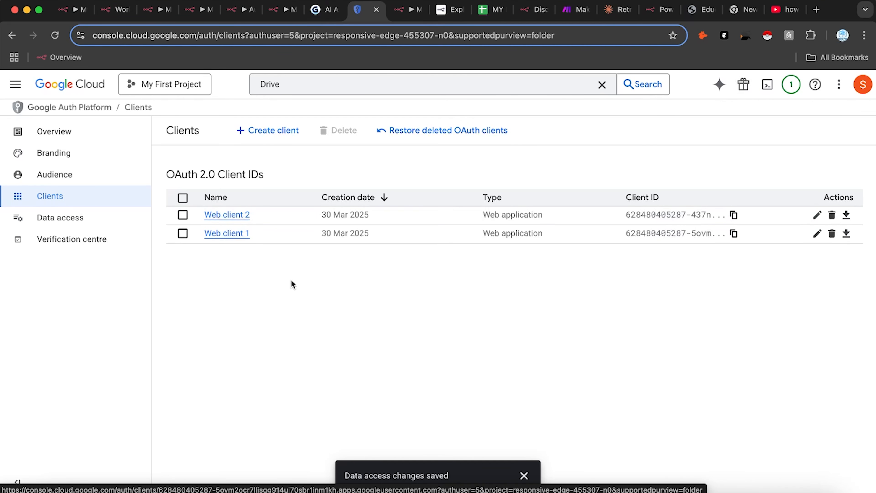
pyautogui.click(121, 182)
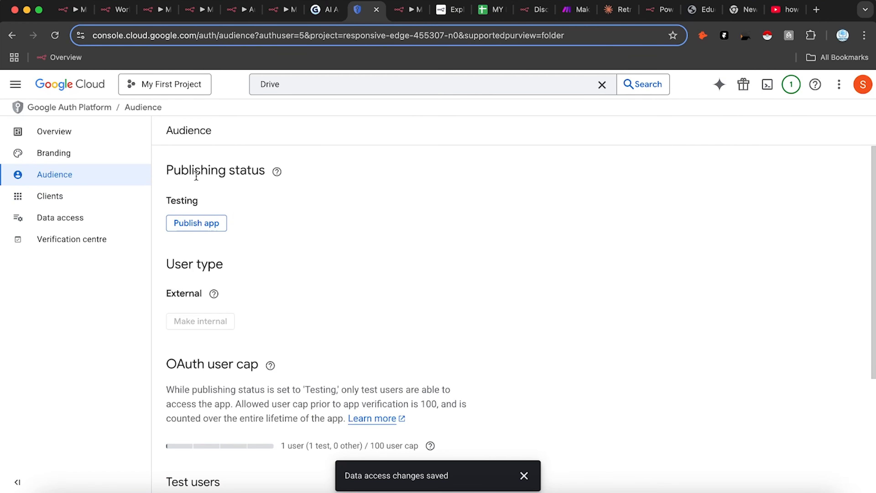
pyautogui.scroll(-4, 416, 318)
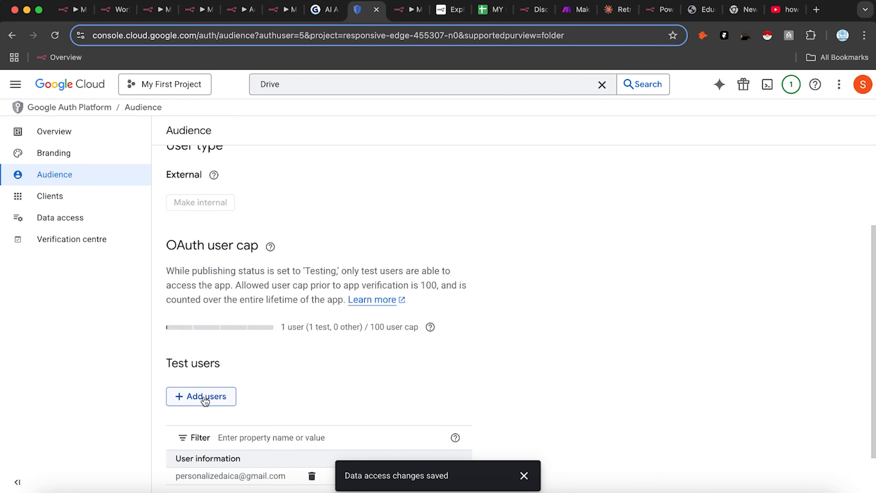
pyautogui.click(204, 400)
pyautogui.click(523, 197)
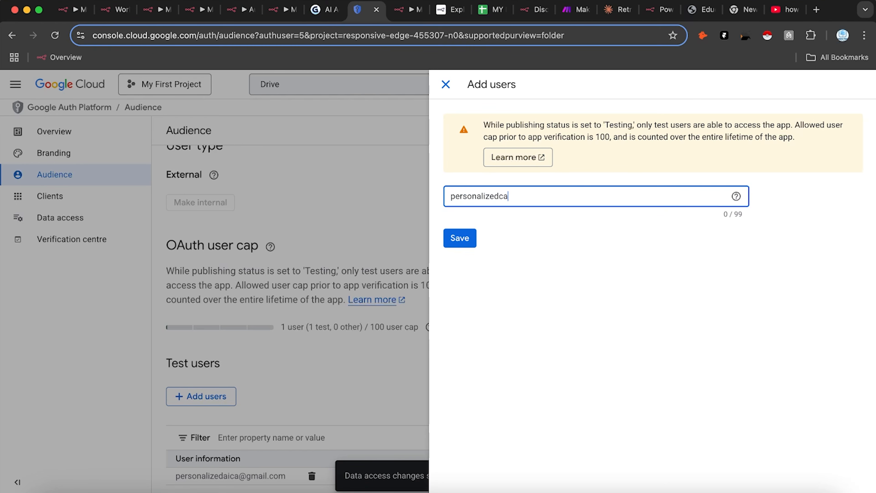
pyautogui.click(461, 238)
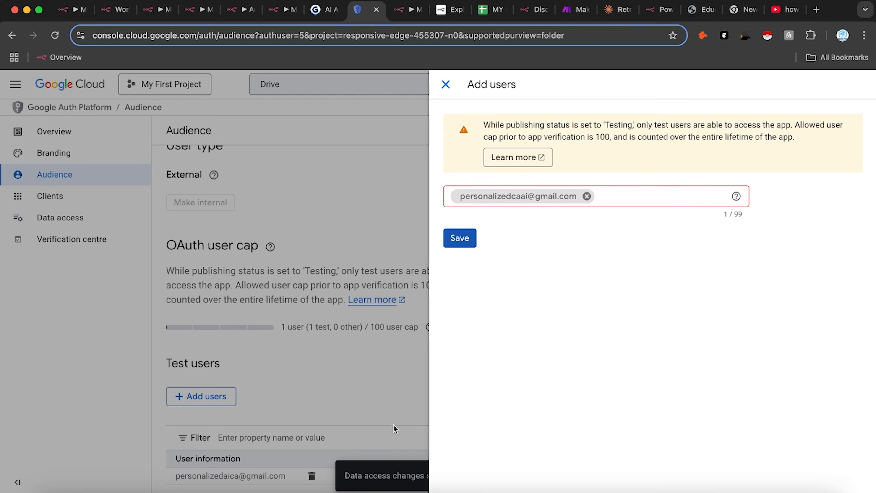
# Step: Add a second test user, retyping the rejected email address, then close the panel
pyautogui.click(601, 195)
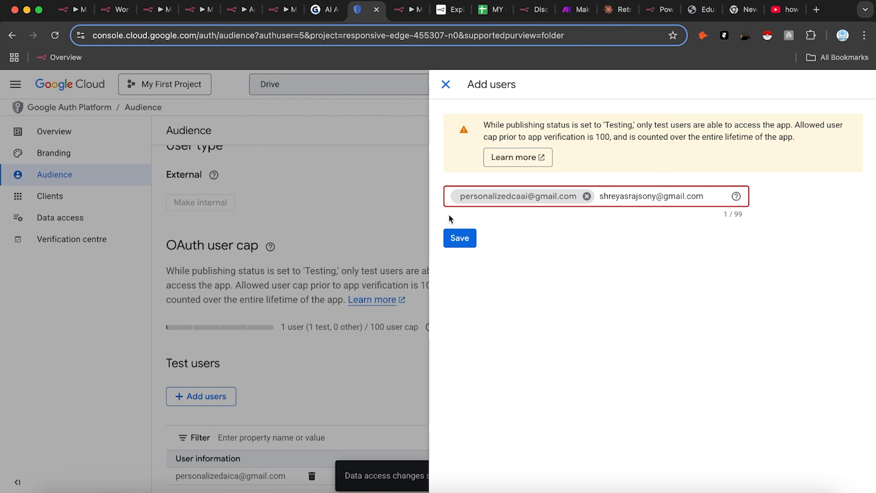
pyautogui.click(452, 238)
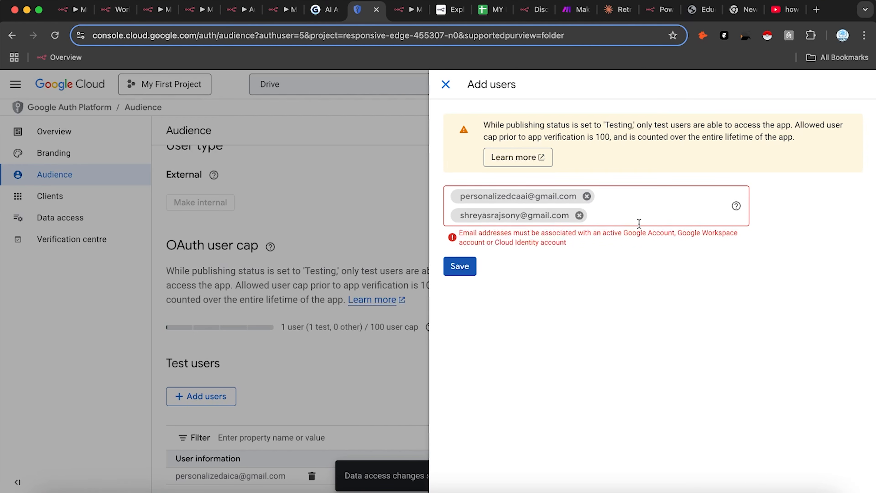
pyautogui.click(579, 215)
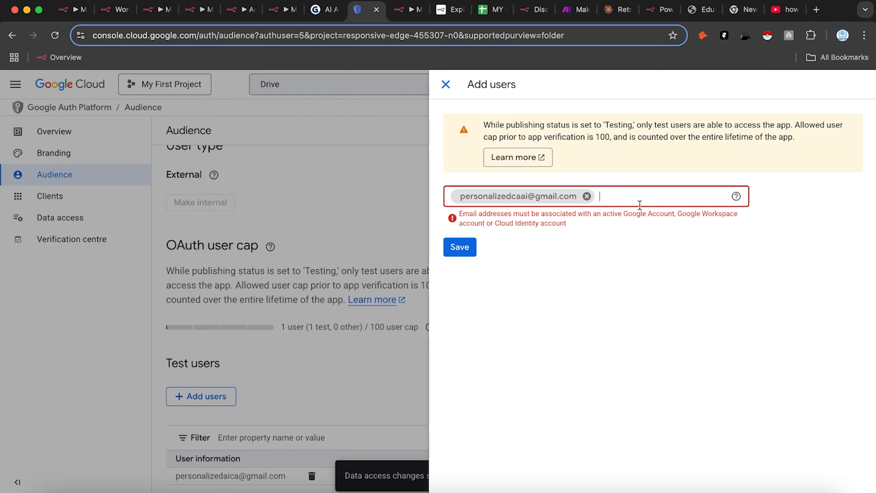
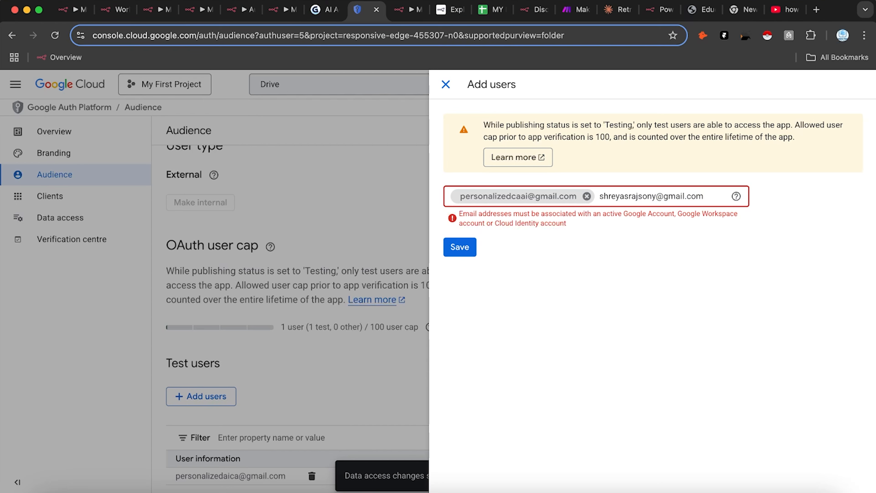
pyautogui.click(460, 247)
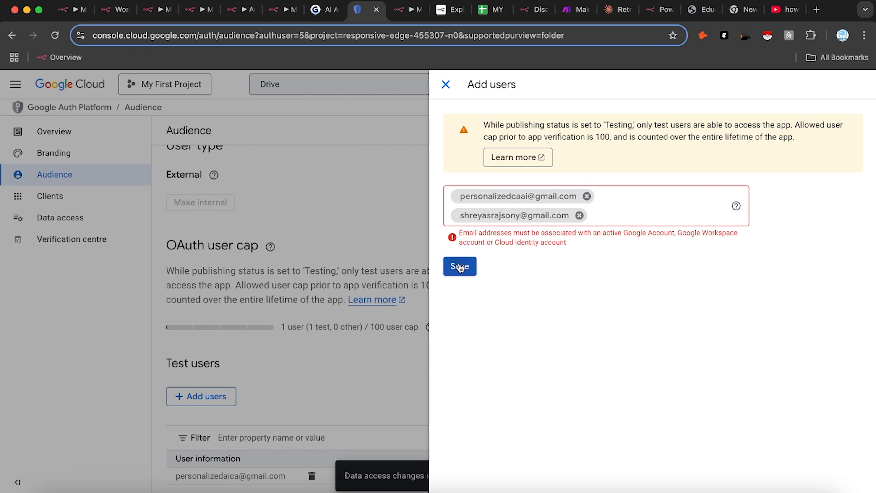
pyautogui.click(445, 84)
pyautogui.scroll(-2, 392, 390)
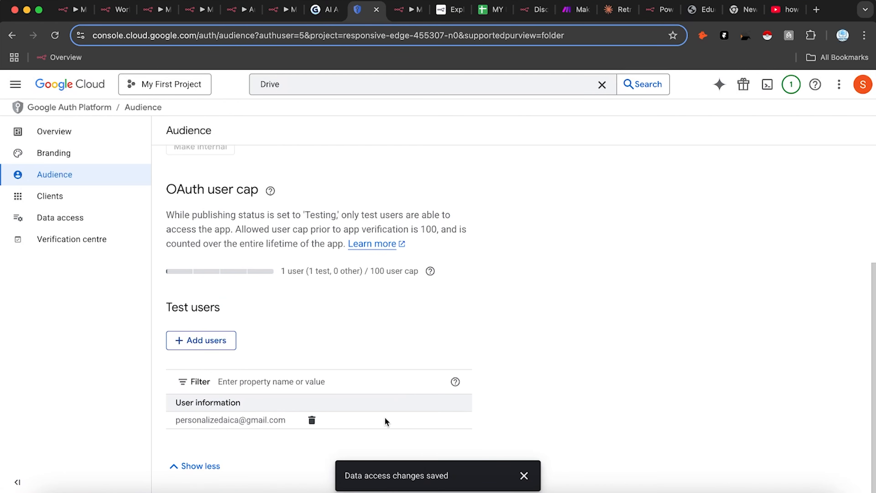
# Step: Check the listed test user, dismiss the notice, and open the app's Clients and Branding pages
pyautogui.moveTo(170, 421); pyautogui.dragTo(279, 419)
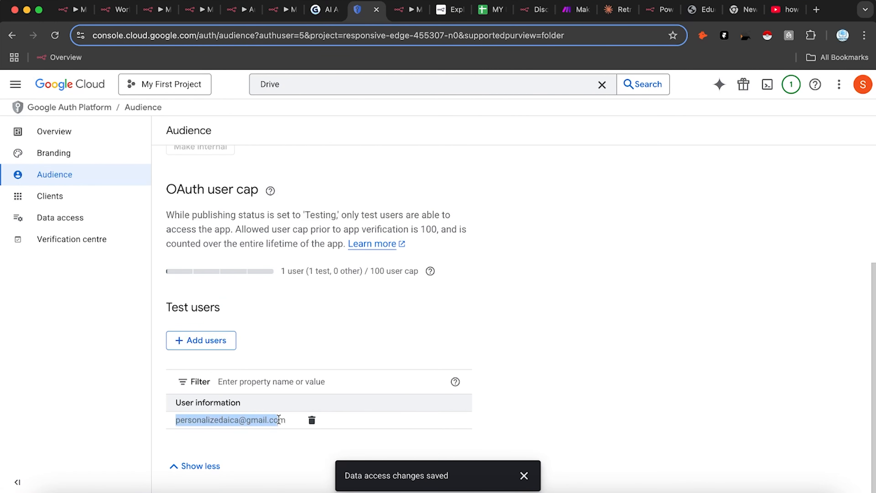
pyautogui.click(416, 271)
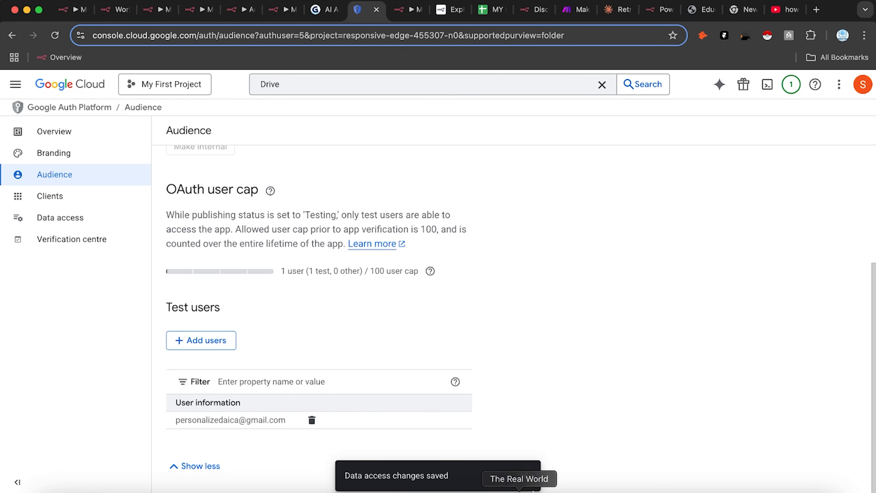
pyautogui.click(523, 475)
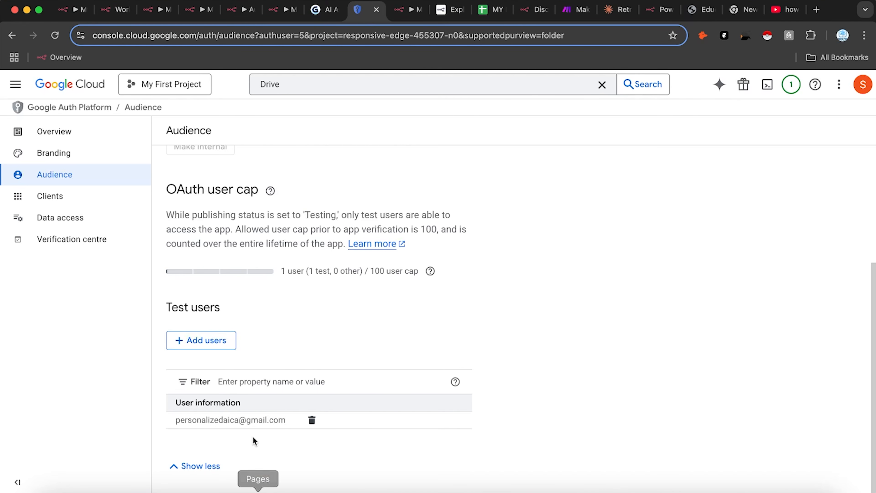
pyautogui.scroll(5, 213, 362)
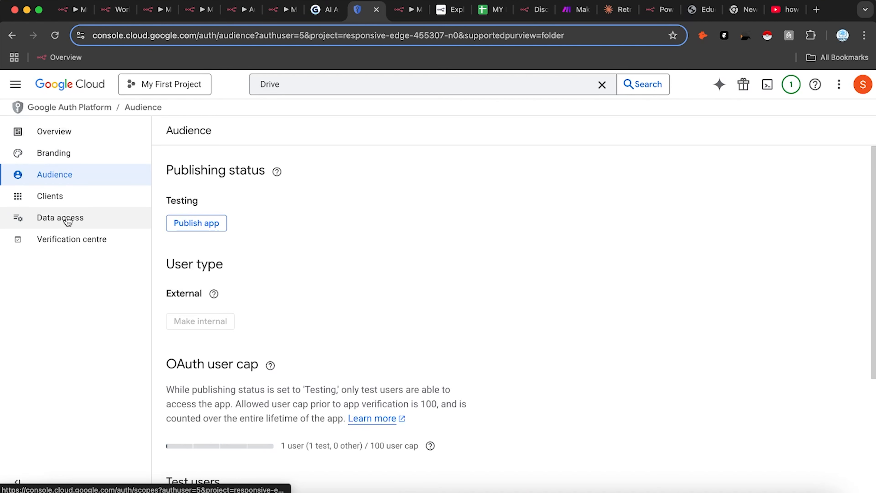
pyautogui.click(75, 198)
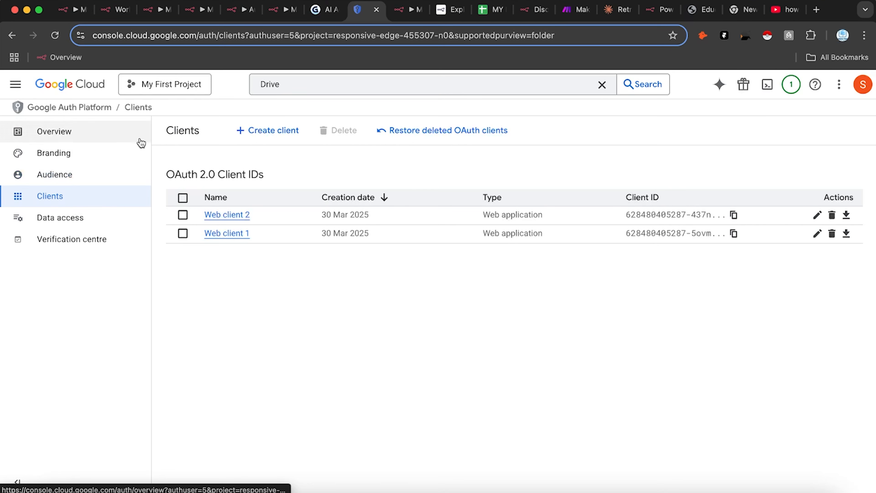
pyautogui.click(15, 85)
pyautogui.moveTo(89, 307)
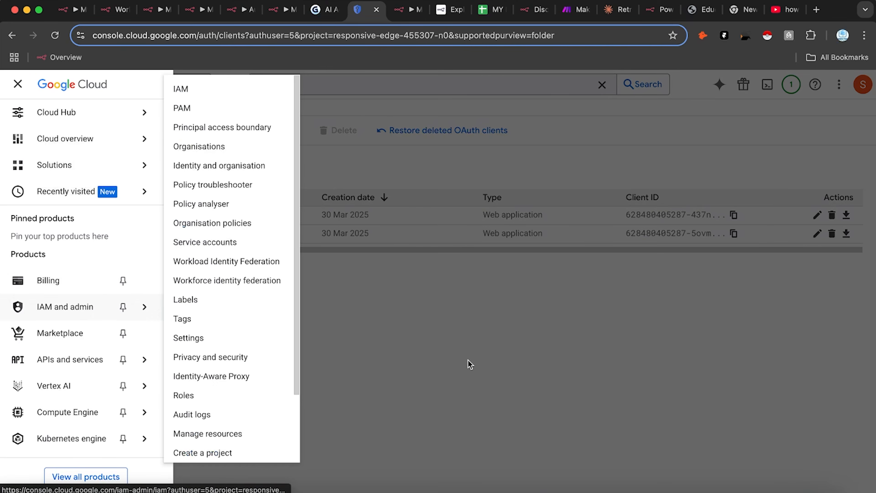
pyautogui.click(467, 362)
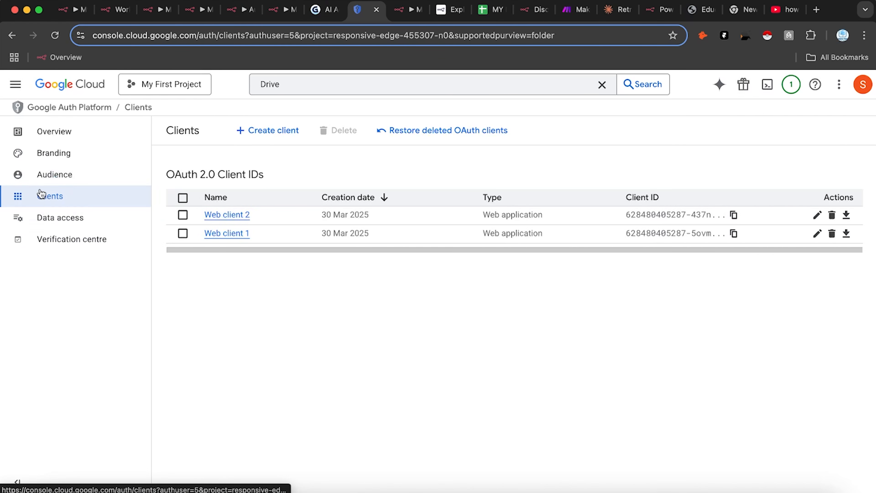
pyautogui.click(70, 153)
pyautogui.scroll(-10, 283, 261)
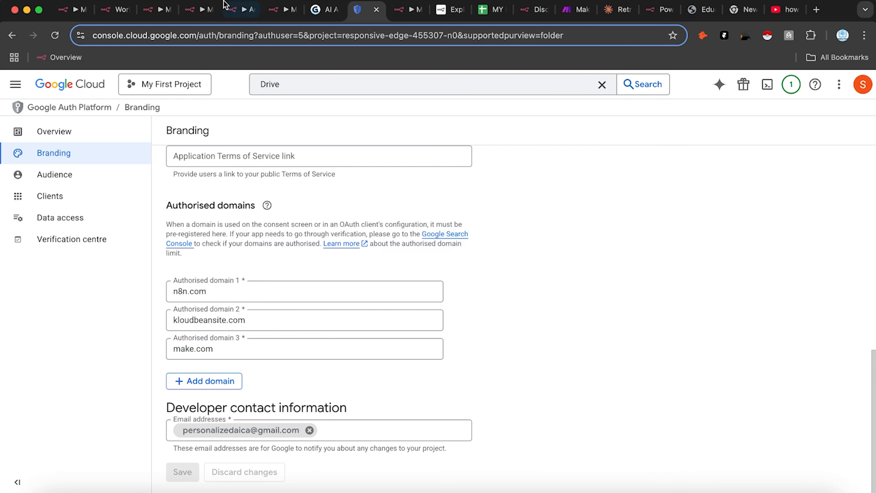
# Step: In n8n, create a new Google Drive credential and copy its OAuth redirect URL
pyautogui.click(402, 9)
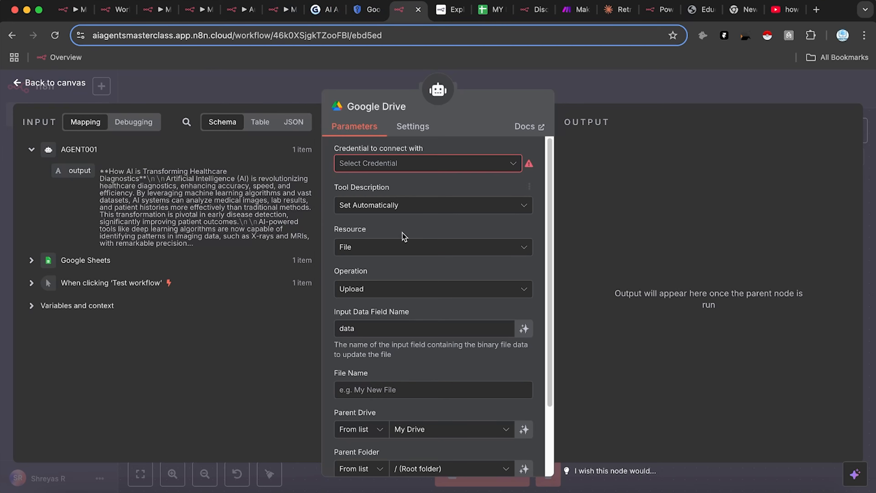
pyautogui.click(440, 163)
pyautogui.click(433, 194)
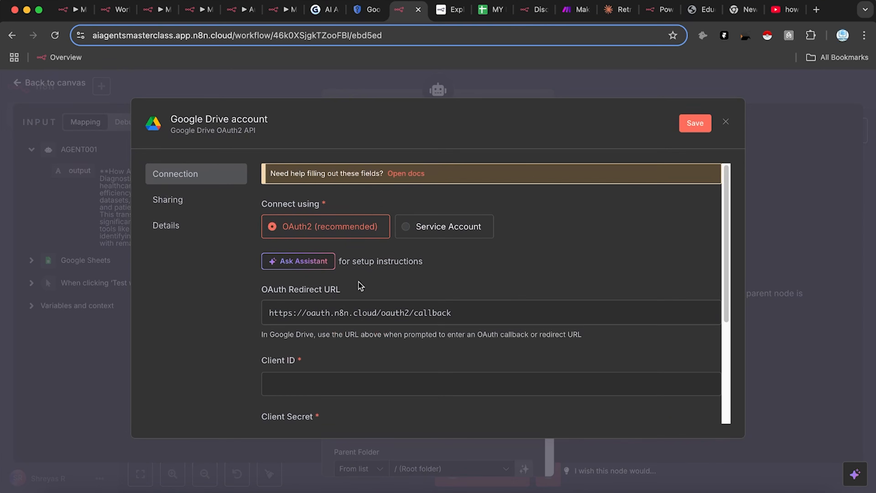
pyautogui.click(356, 313)
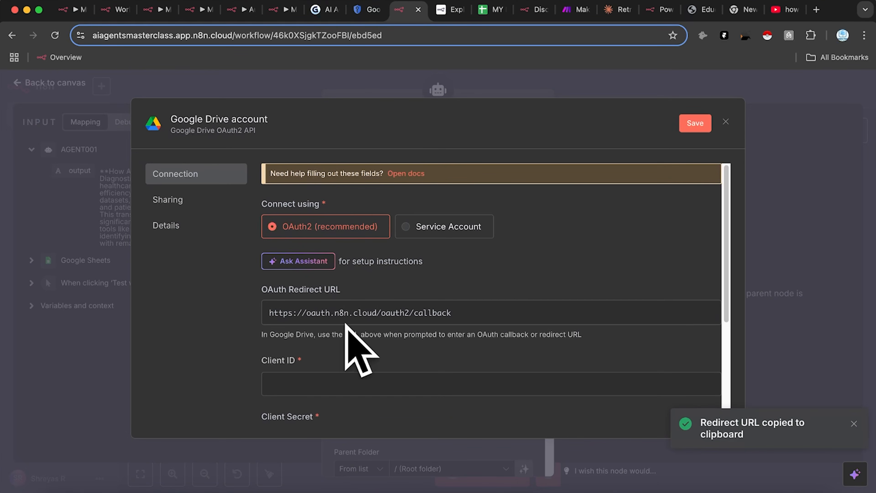
# Step: On Branding, add an empty authorised domain entry and then remove it
pyautogui.click(367, 10)
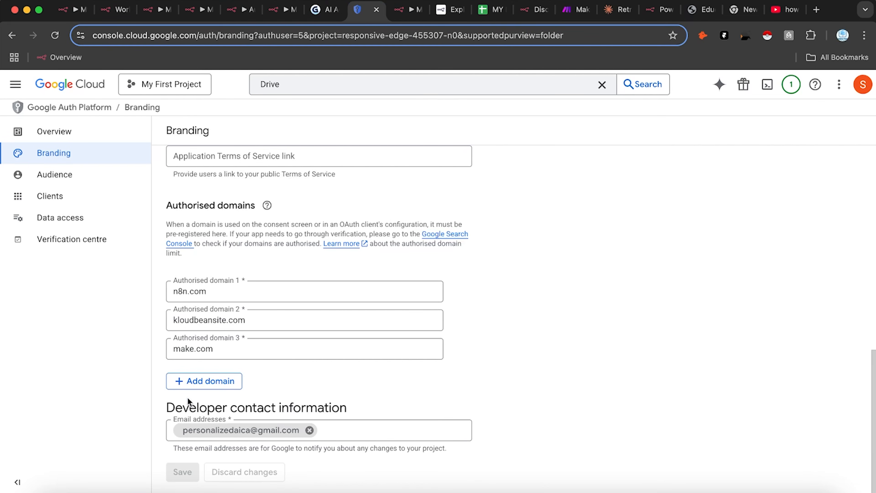
pyautogui.click(211, 381)
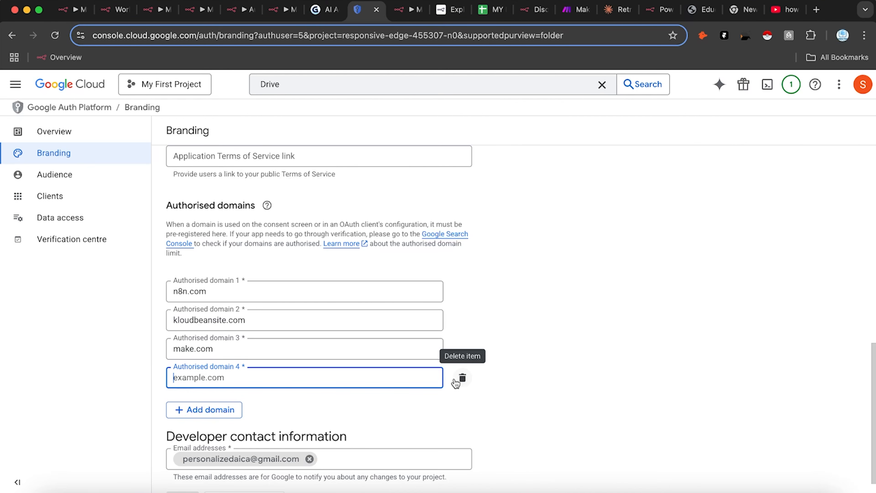
pyautogui.click(461, 377)
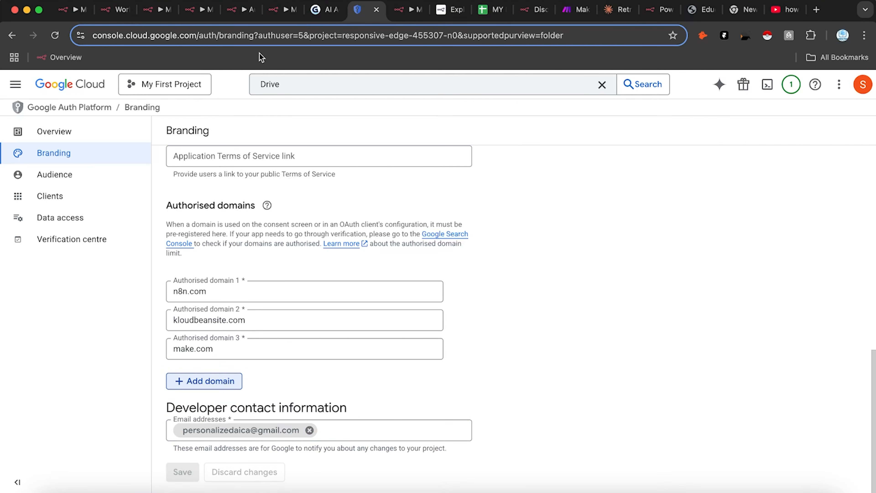
# Step: Open APIs and services > Credentials in the Google Cloud console
pyautogui.click(241, 11)
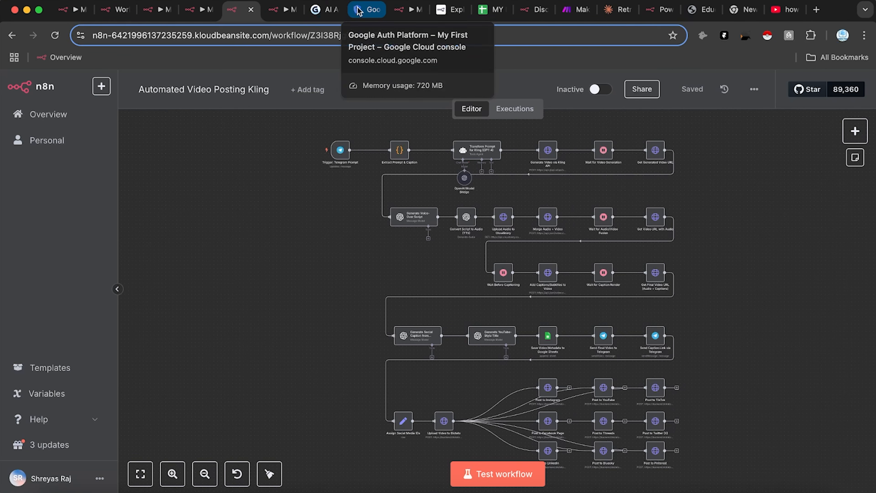
pyautogui.click(374, 10)
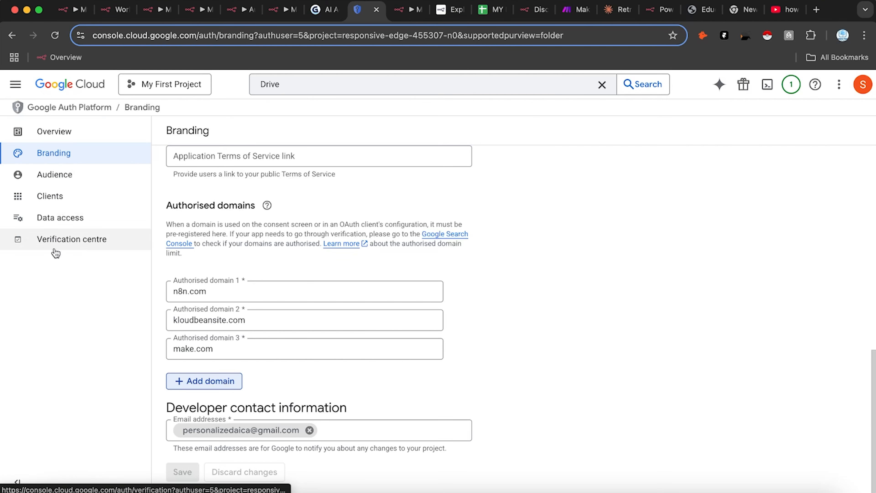
pyautogui.click(19, 91)
pyautogui.moveTo(74, 356)
pyautogui.click(223, 405)
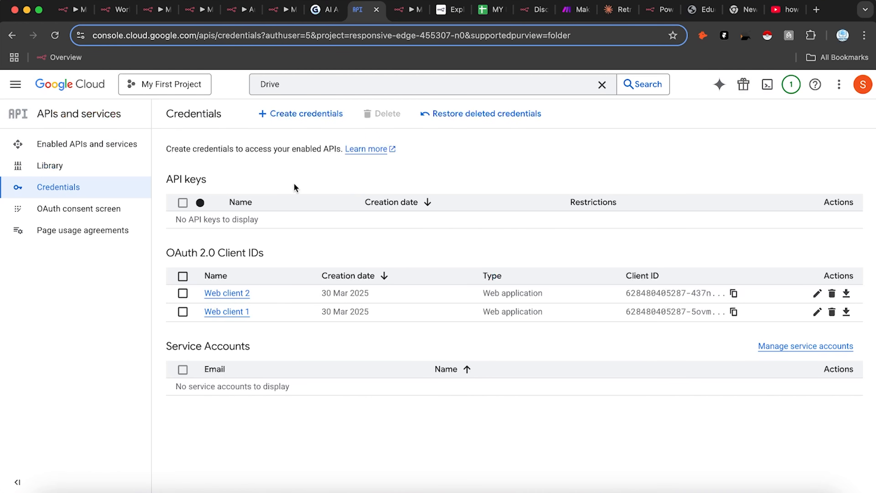
# Step: Start a new OAuth client ID of type Web application named 'My First AI Auth'
pyautogui.click(309, 114)
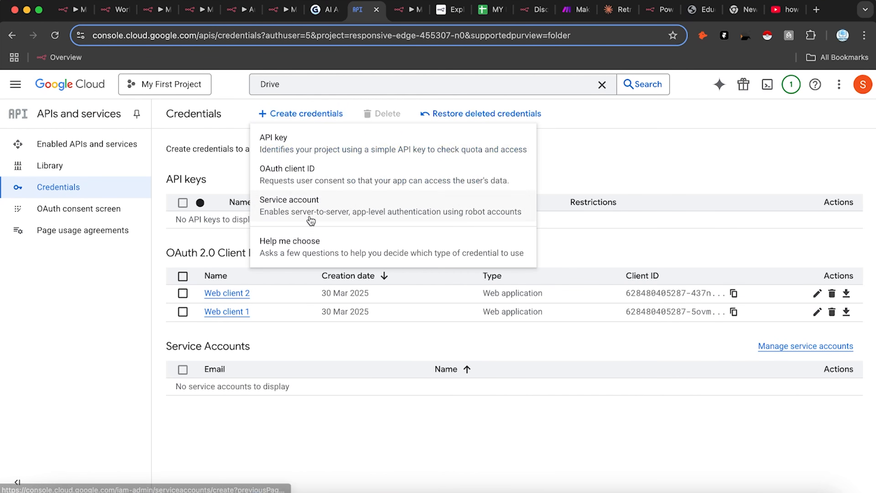
pyautogui.click(320, 184)
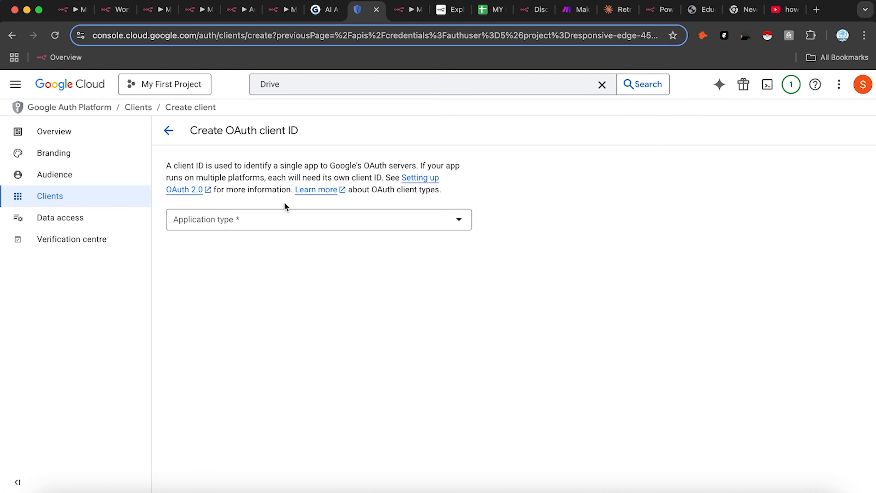
pyautogui.click(266, 224)
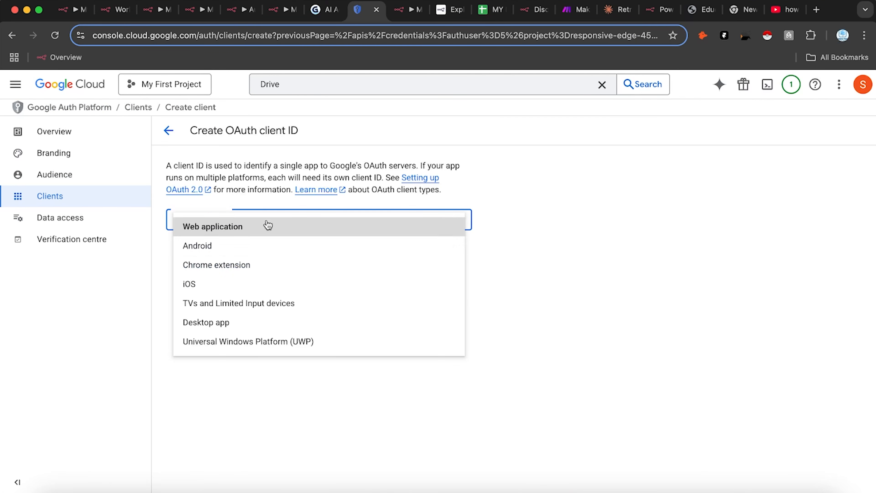
pyautogui.click(248, 236)
pyautogui.click(238, 249)
pyautogui.press('super+a')
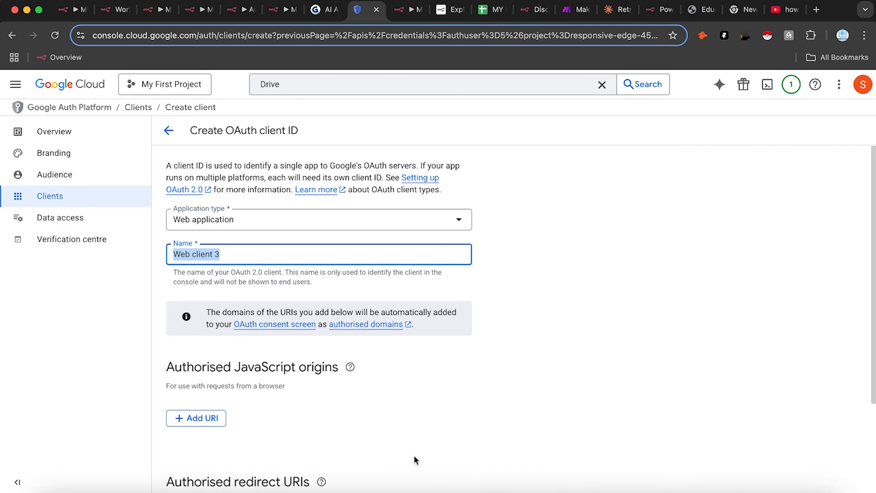
pyautogui.write('My First AI Auth')
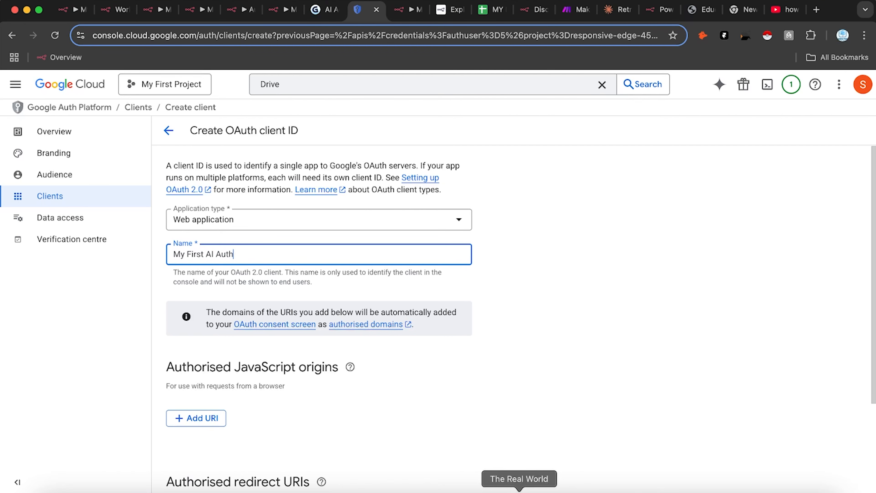
pyautogui.click(458, 384)
pyautogui.scroll(-4, 321, 380)
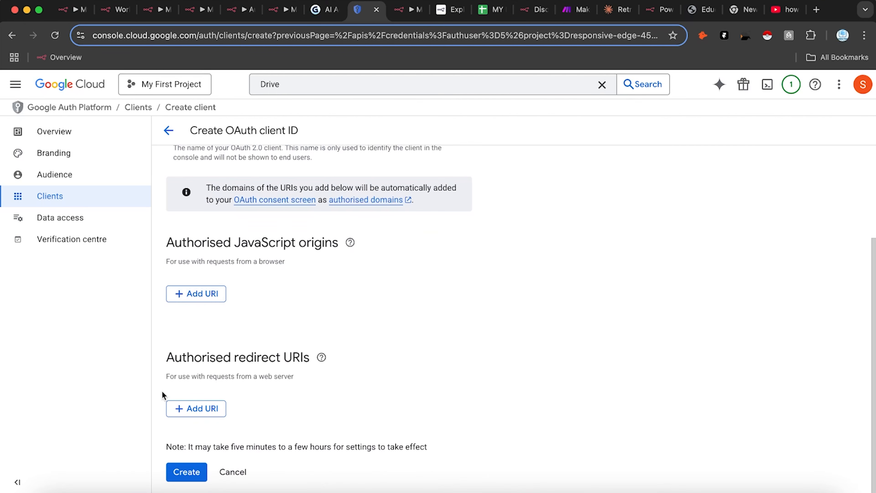
pyautogui.click(204, 411)
pyautogui.press('super+v')
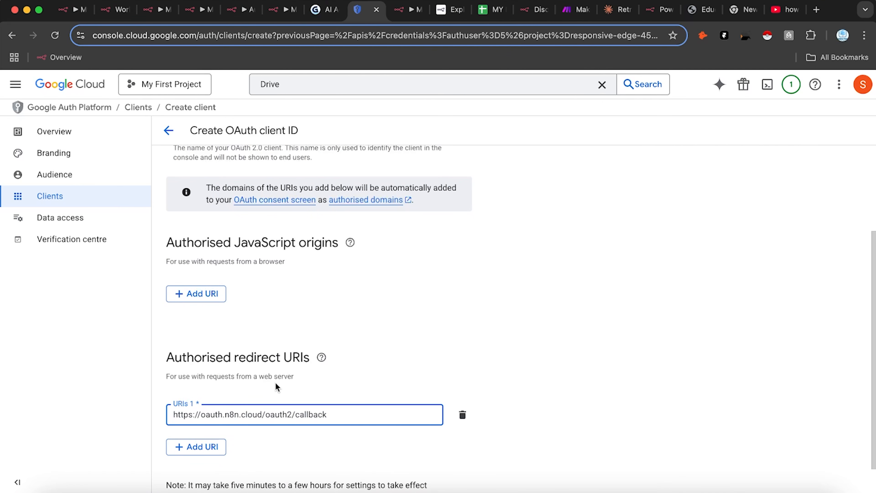
pyautogui.click(397, 5)
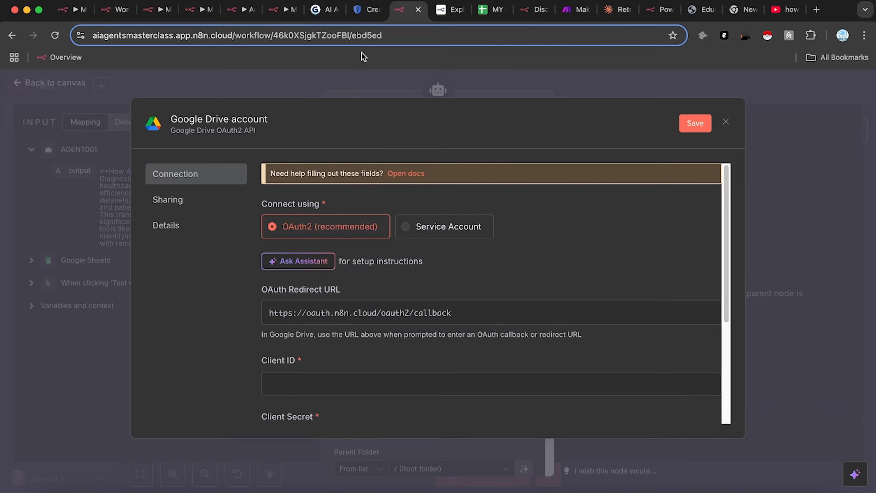
pyautogui.click(365, 9)
pyautogui.scroll(-2, 193, 458)
pyautogui.click(193, 480)
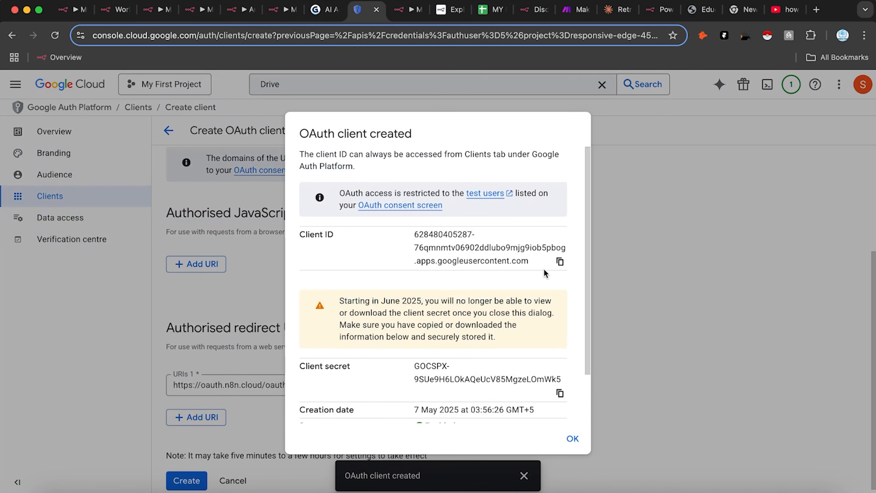
# Step: Copy the new client ID and client secret into n8n's Google Drive credential
pyautogui.click(560, 261)
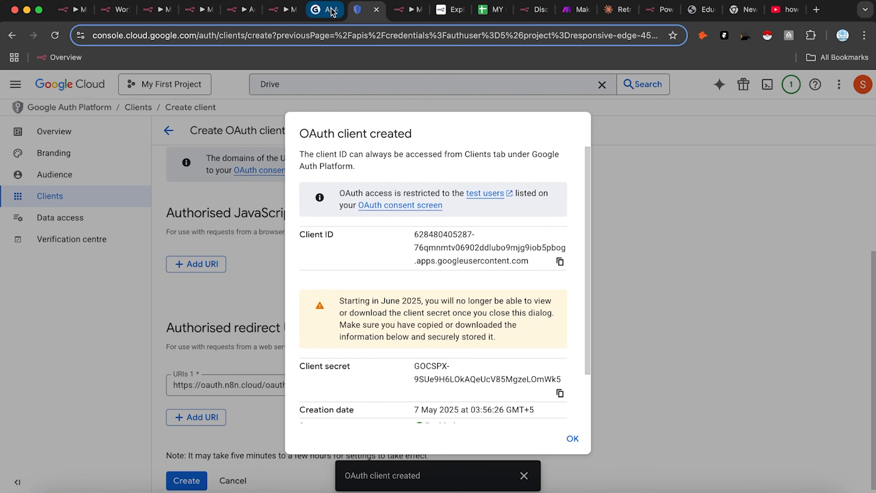
pyautogui.click(400, 10)
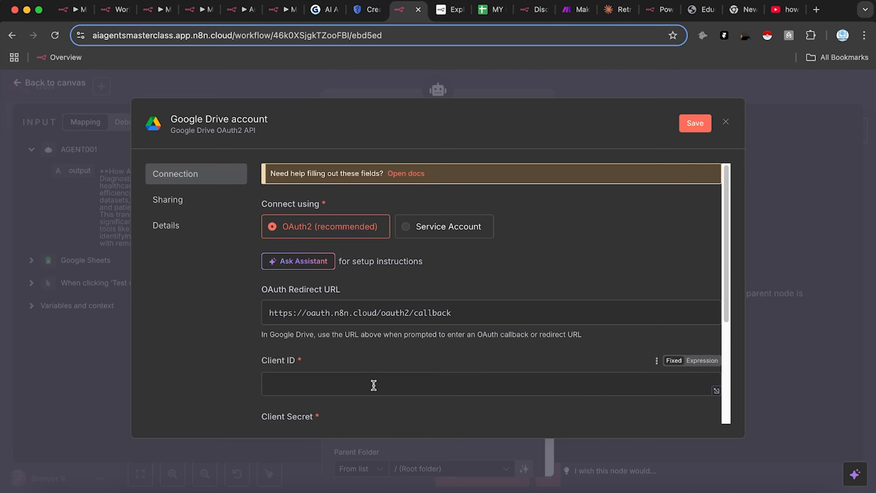
pyautogui.press('super+v')
pyautogui.click(366, 9)
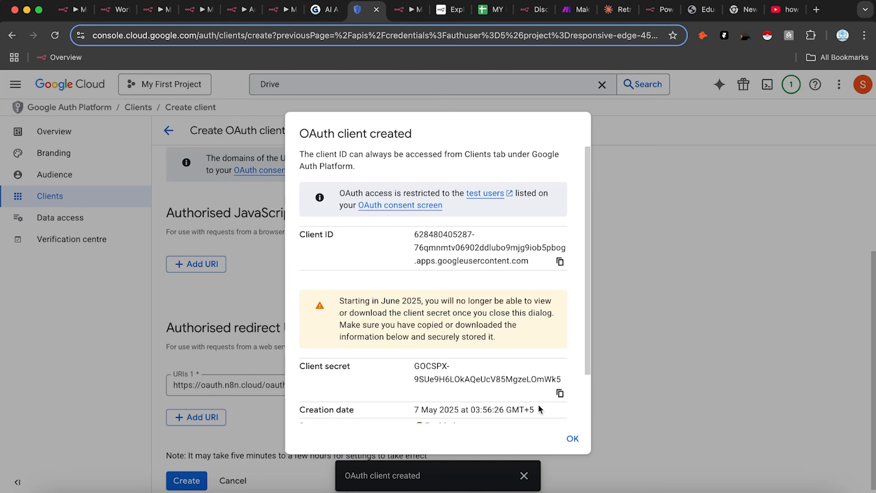
pyautogui.click(559, 393)
pyautogui.click(407, 9)
pyautogui.scroll(-5, 424, 356)
pyautogui.click(434, 280)
pyautogui.press('super+v')
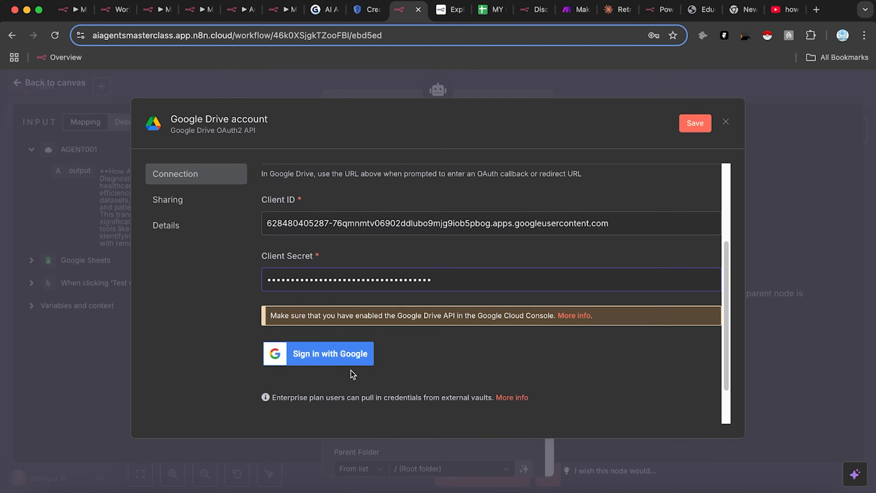
# Step: Sign in with Google, grant all Google Drive permissions, and close the connected credential
pyautogui.click(358, 353)
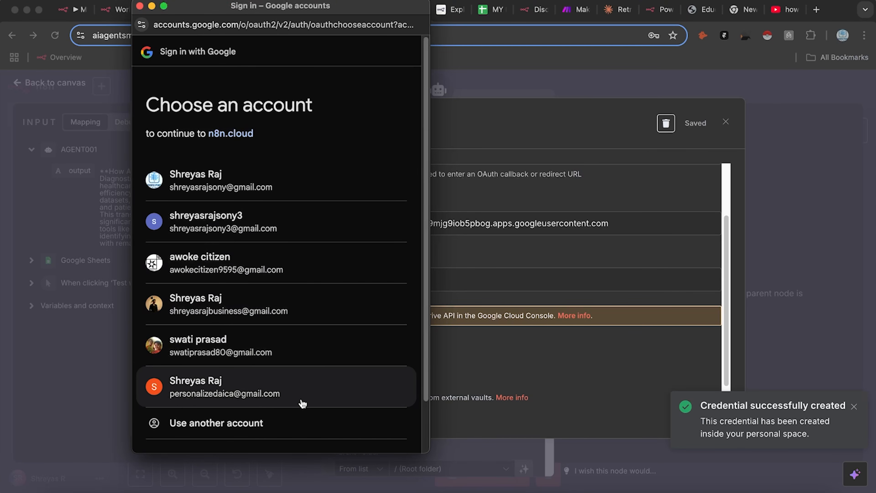
pyautogui.click(307, 401)
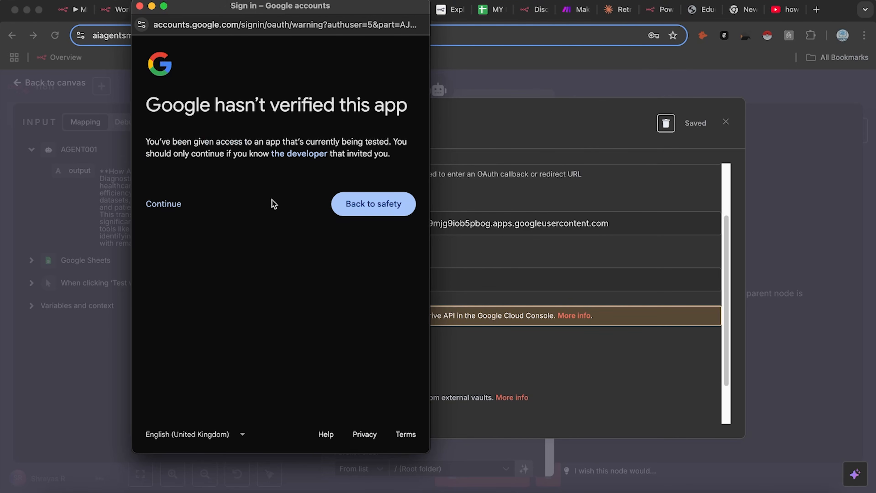
pyautogui.click(168, 204)
pyautogui.click(183, 230)
pyautogui.scroll(-5, 293, 376)
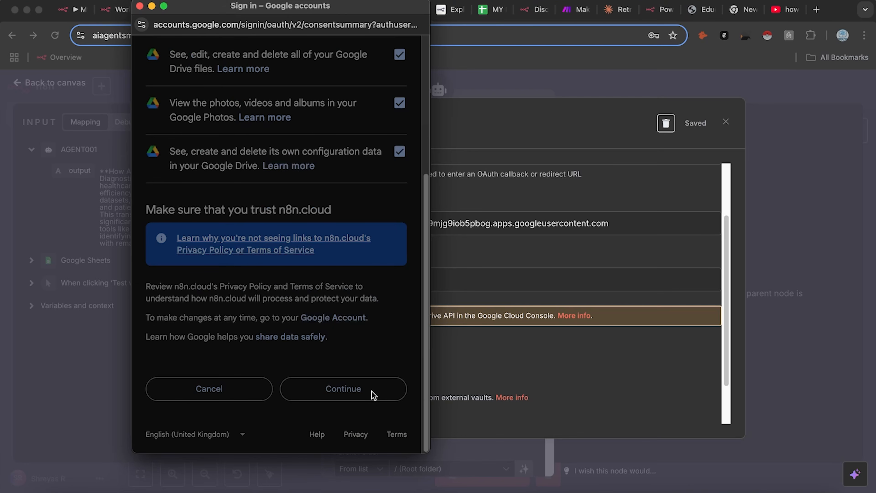
pyautogui.click(386, 383)
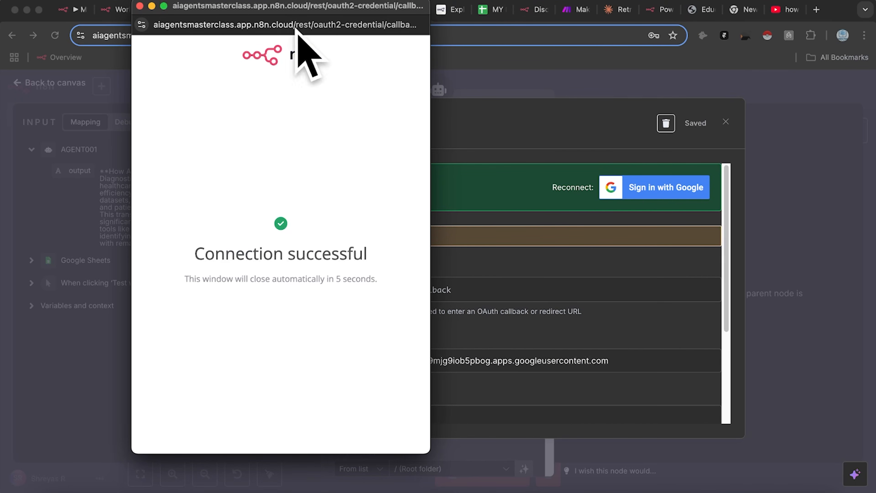
pyautogui.click(139, 6)
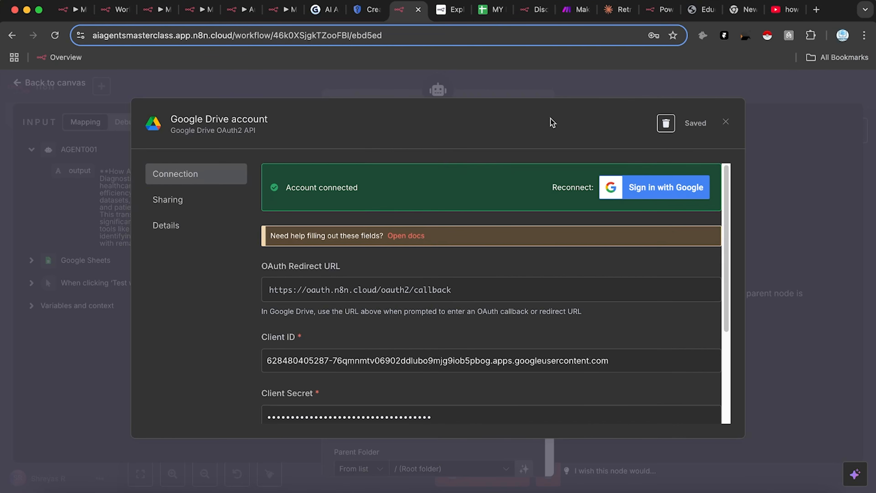
pyautogui.click(725, 124)
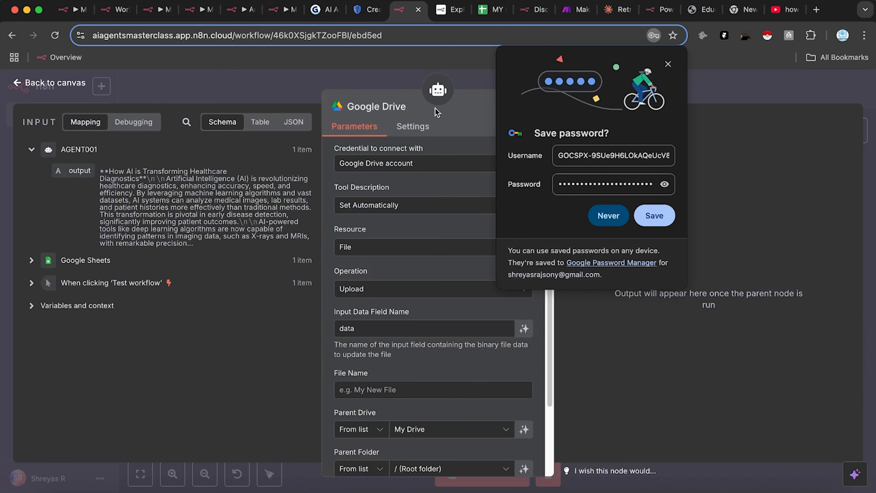
pyautogui.click(610, 270)
pyautogui.scroll(-3, 408, 380)
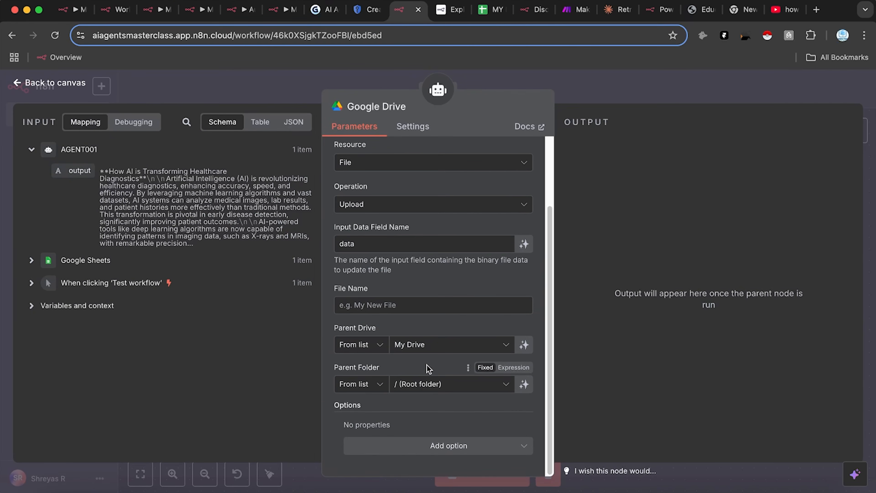
# Step: Open Google Drive for the correct account in a tab beside the spreadsheet
pyautogui.click(816, 9)
pyautogui.write('drive')
pyautogui.press('Up')
pyautogui.press('Down')
pyautogui.press('Up')
pyautogui.press('Up')
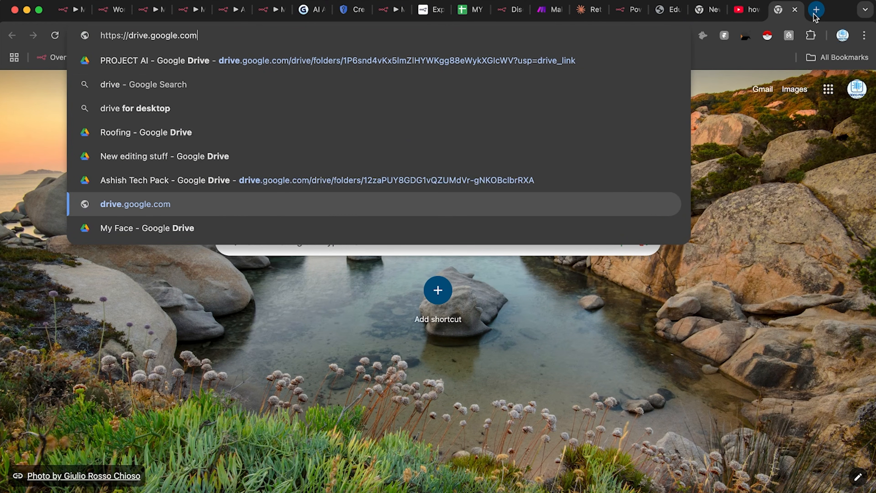
pyautogui.press('Return')
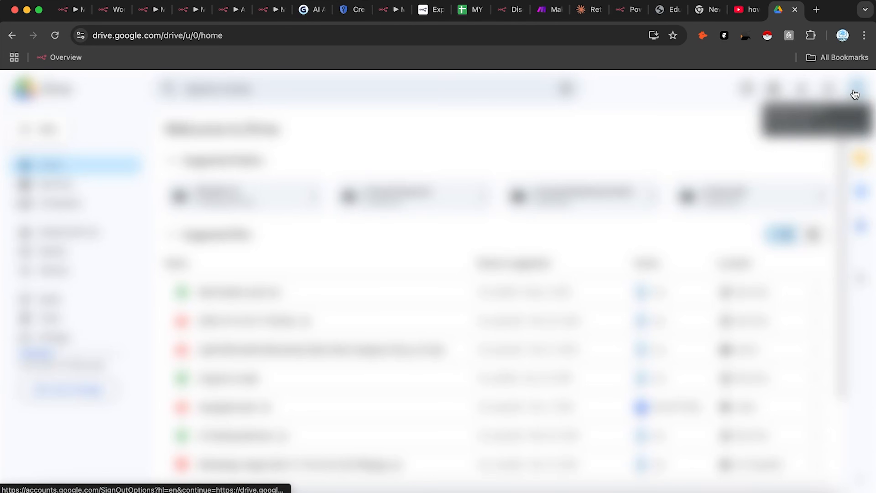
pyautogui.click(854, 94)
pyautogui.click(730, 453)
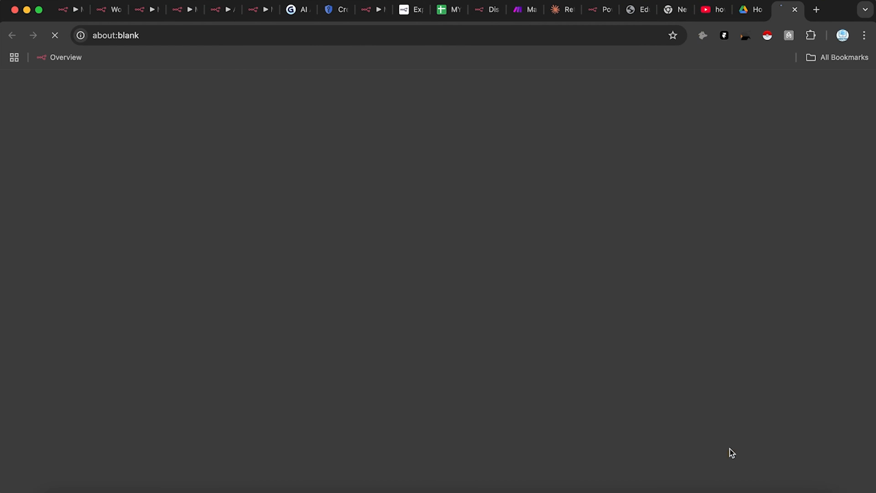
pyautogui.click(755, 9)
pyautogui.click(766, 10)
pyautogui.moveTo(766, 12); pyautogui.dragTo(512, 17)
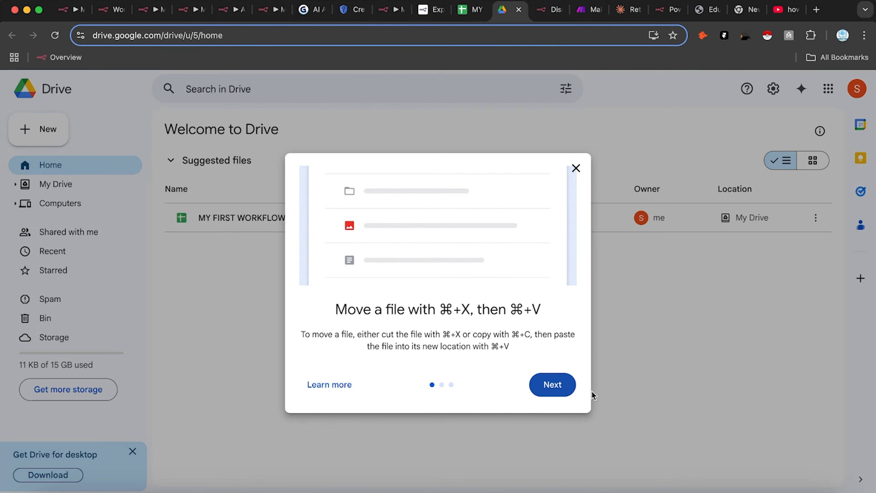
# Step: Dismiss the Drive tips and create a new folder named 'Blog Posts'
pyautogui.click(557, 386)
pyautogui.click(554, 399)
pyautogui.click(555, 396)
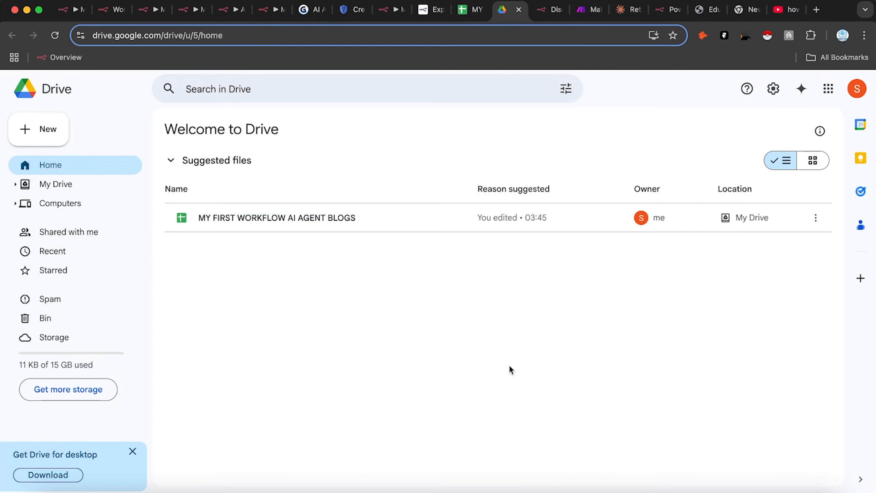
pyautogui.click(41, 138)
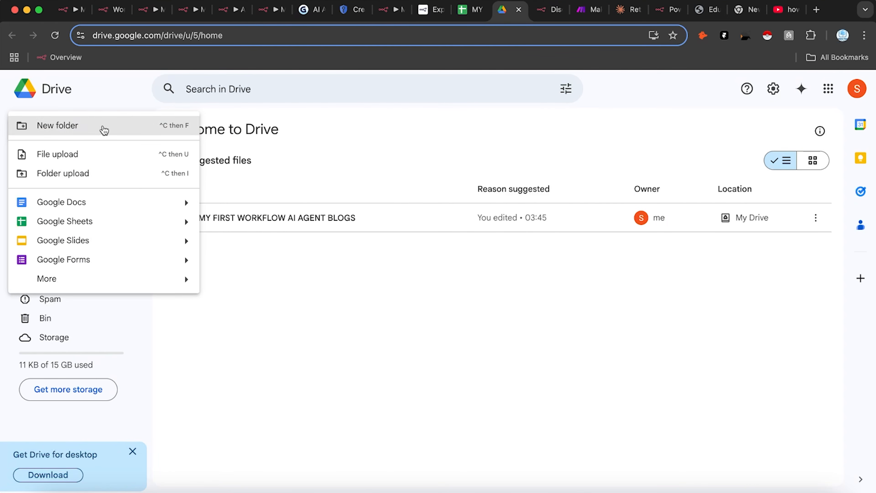
pyautogui.click(104, 131)
pyautogui.write('Blog Po')
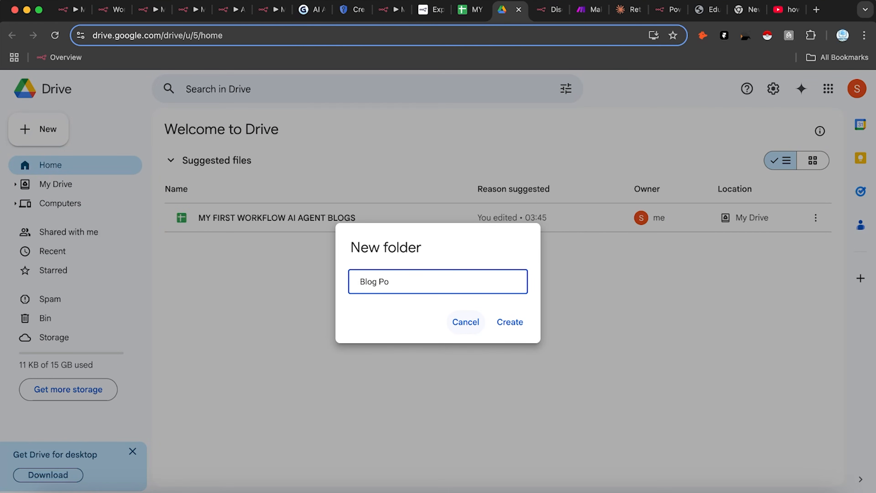
pyautogui.click(510, 322)
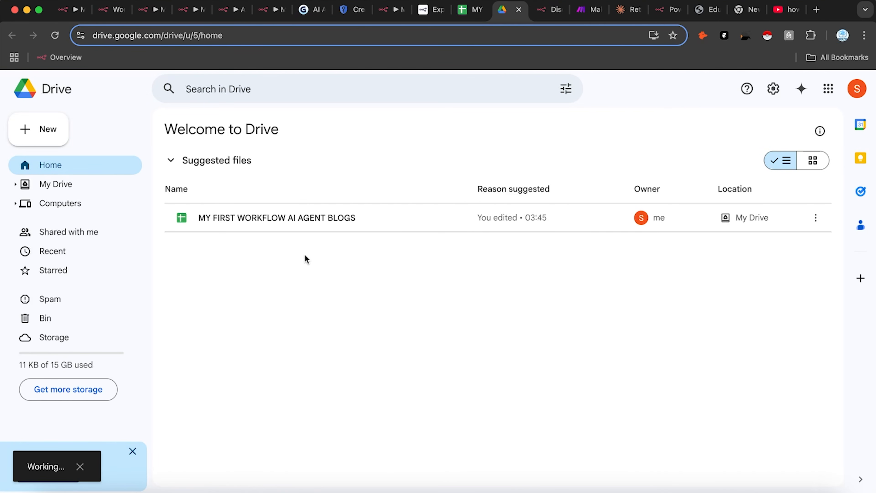
# Step: Set the Google Drive tool's file name to 'Blog' and review the AGENT001 settings
pyautogui.click(390, 9)
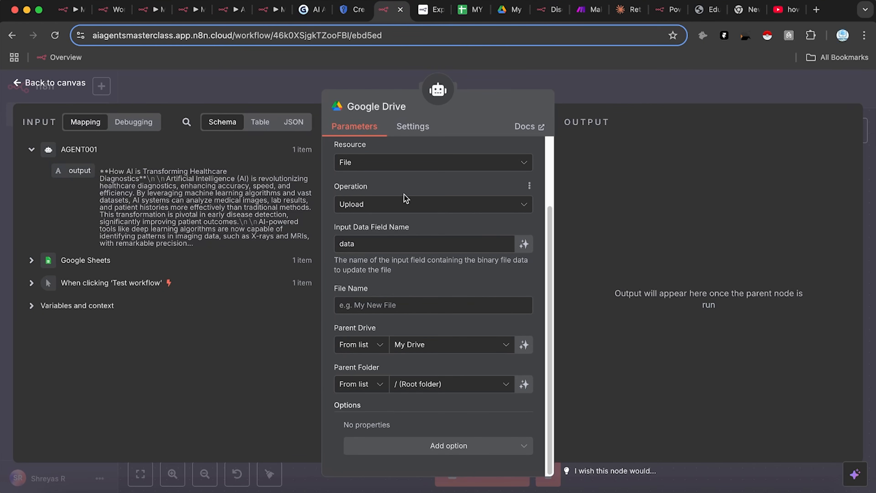
pyautogui.click(407, 301)
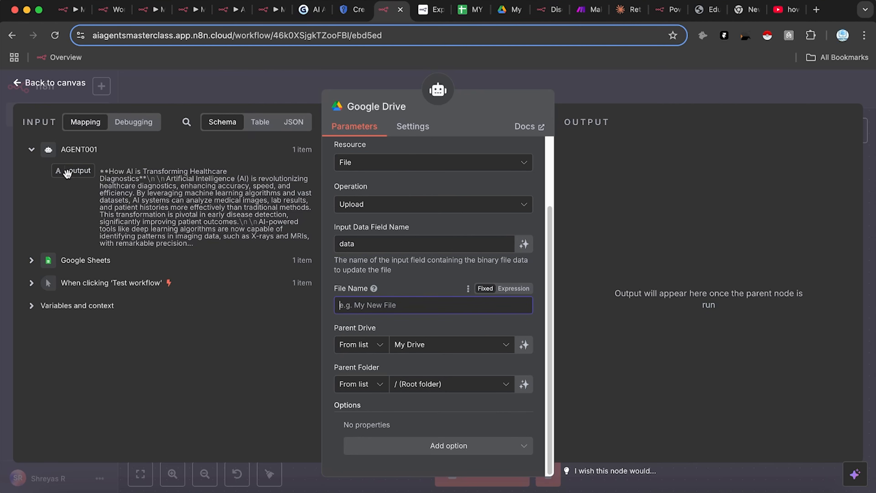
pyautogui.write('Blog')
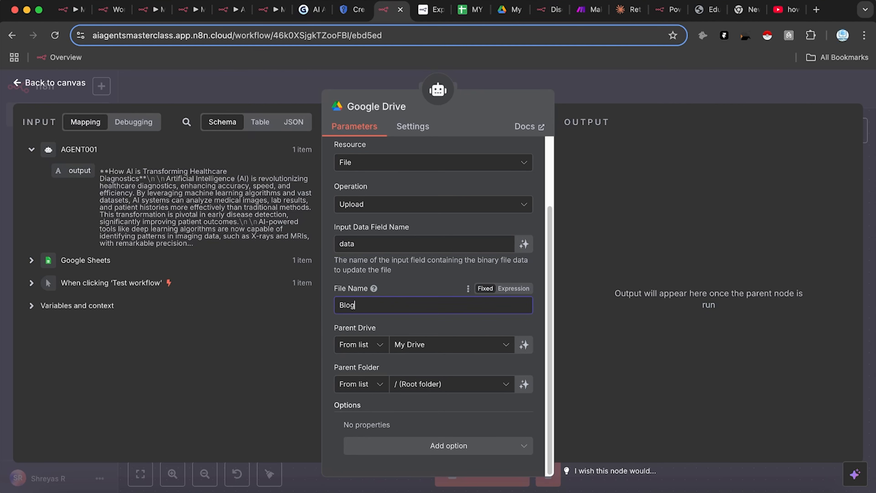
pyautogui.click(558, 93)
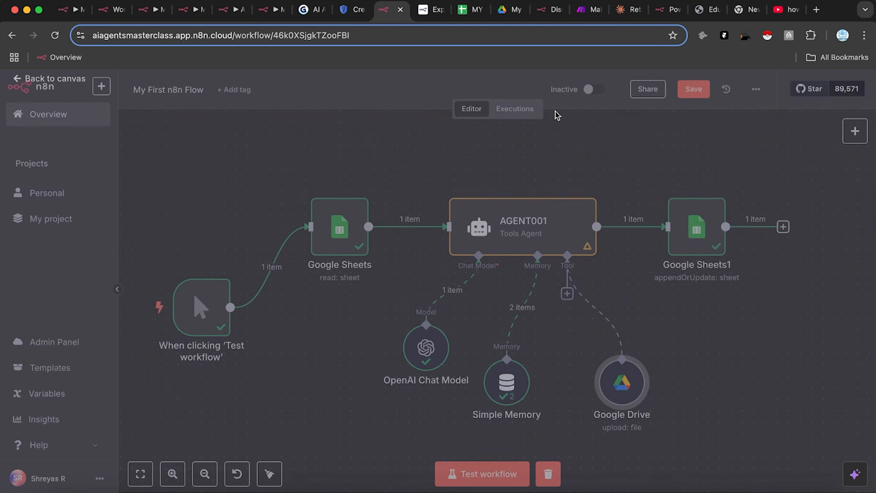
pyautogui.doubleClick(533, 238)
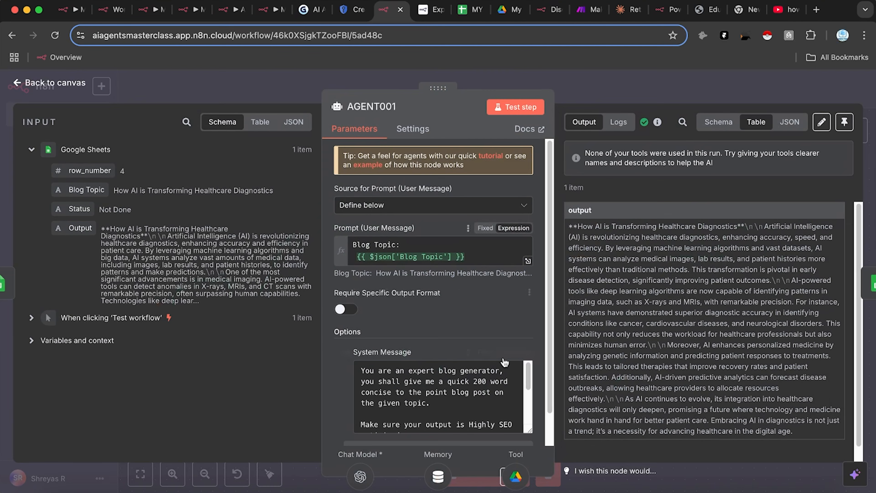
pyautogui.scroll(-3, 476, 398)
pyautogui.scroll(-2, 476, 398)
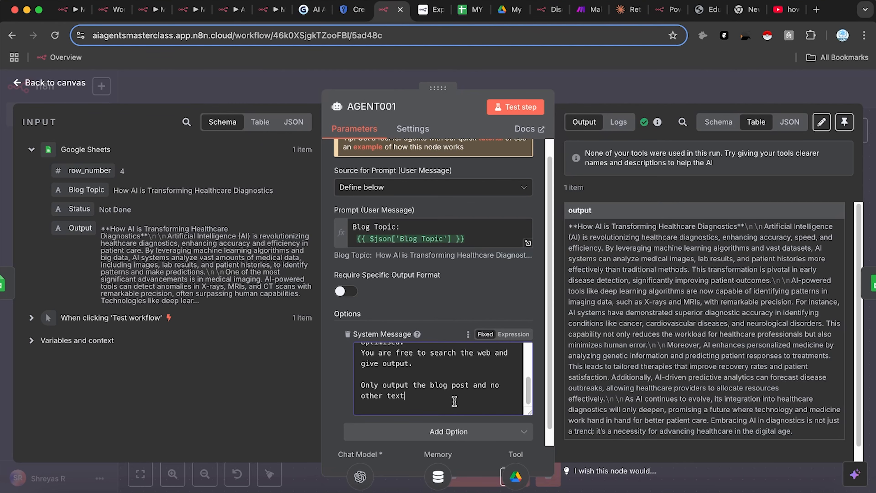
pyautogui.click(608, 84)
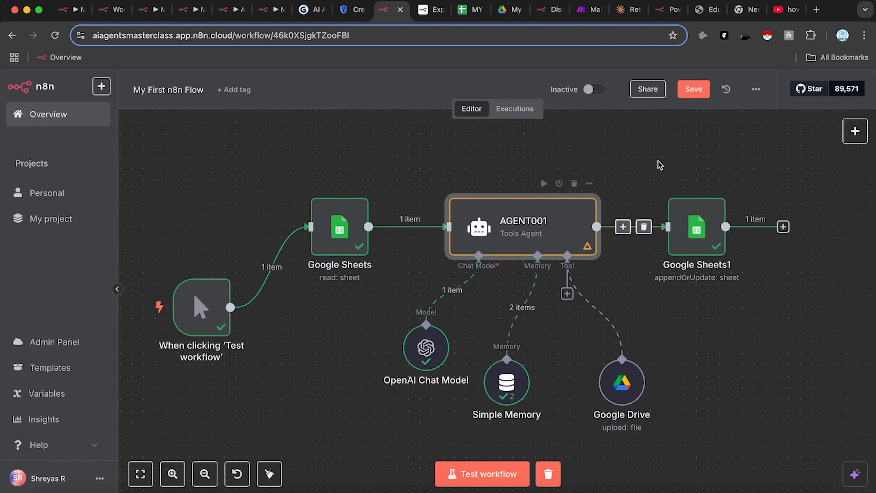
# Step: Let the model define Input Data Field Name; upload to My Drive's Blog Posts folder
pyautogui.doubleClick(627, 394)
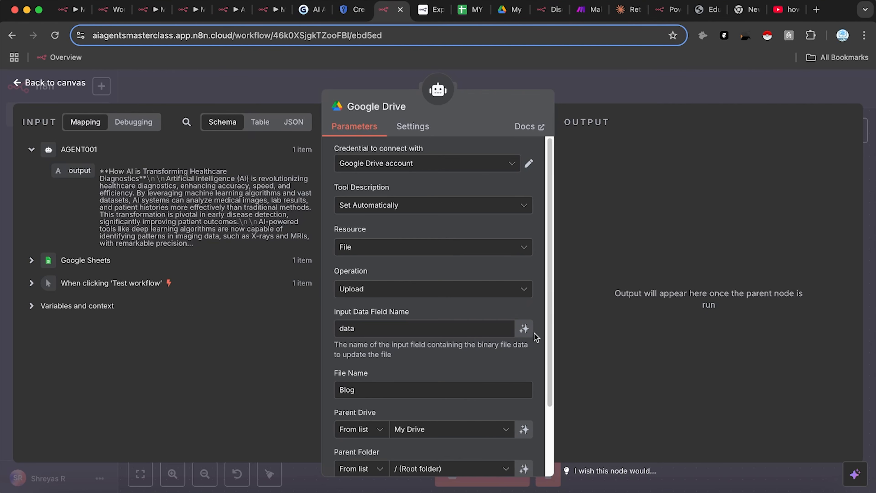
pyautogui.click(524, 328)
pyautogui.scroll(-1, 480, 422)
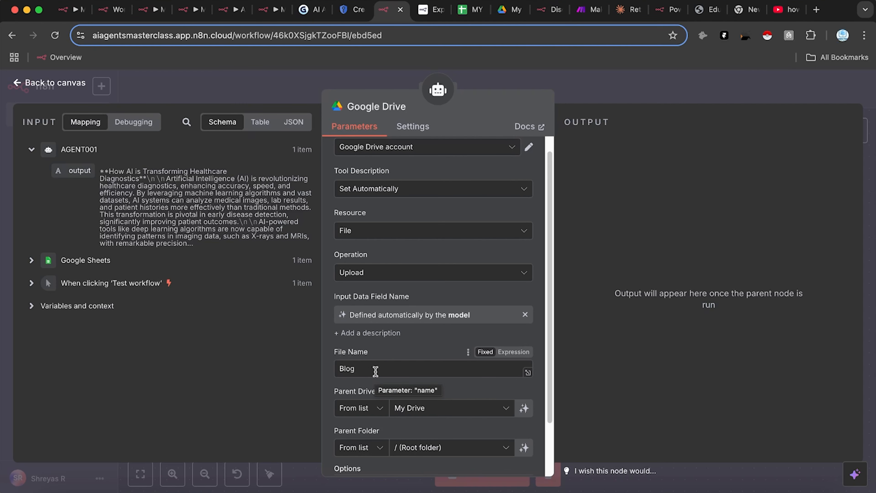
pyautogui.moveTo(376, 369); pyautogui.dragTo(294, 350)
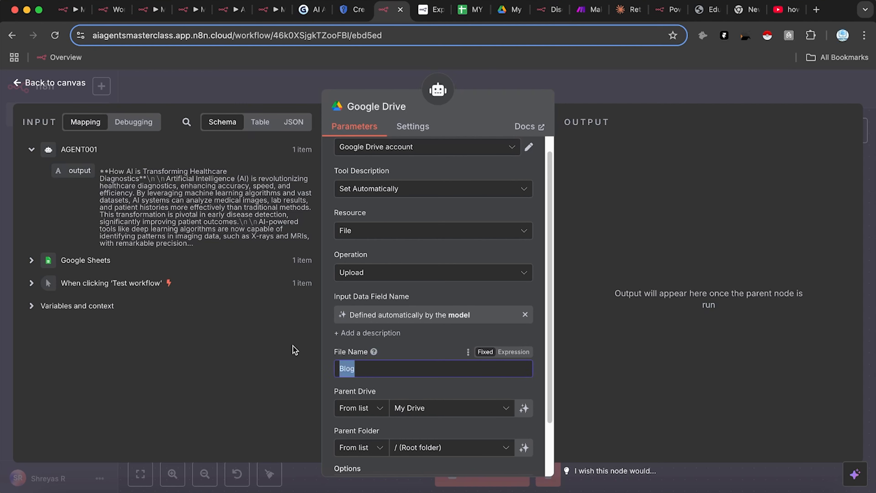
pyautogui.click(433, 346)
pyautogui.scroll(-3, 455, 432)
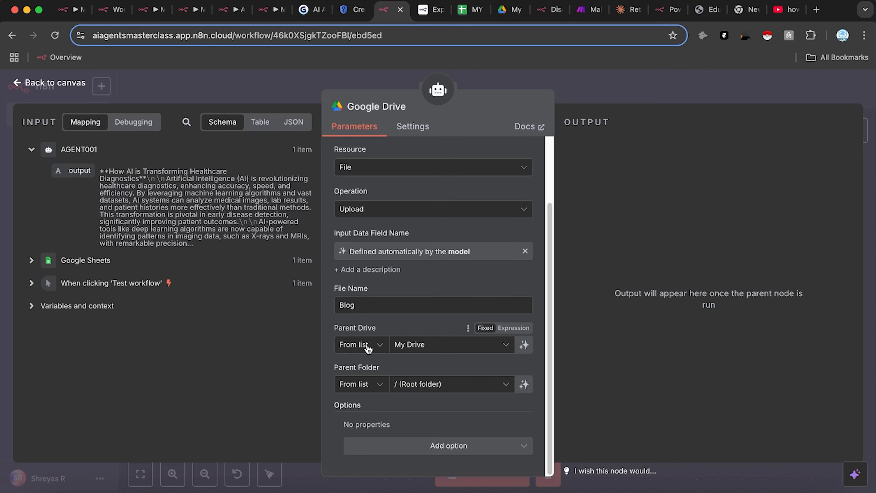
pyautogui.click(430, 348)
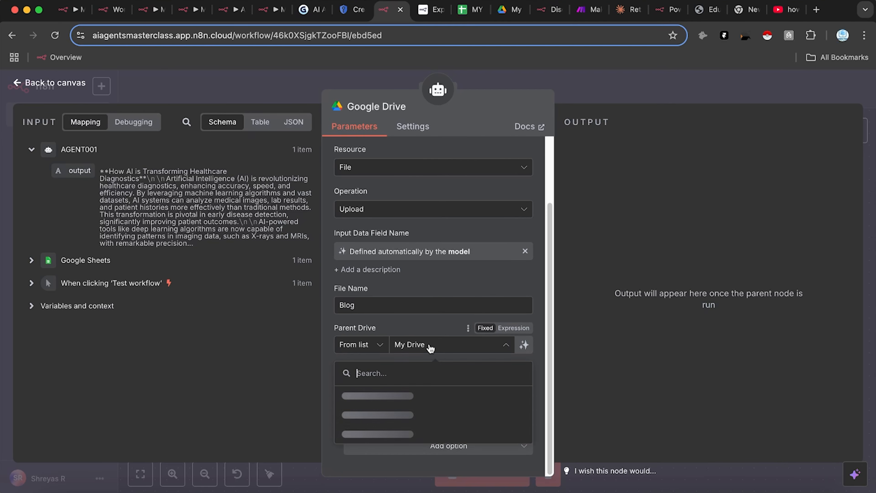
pyautogui.click(417, 396)
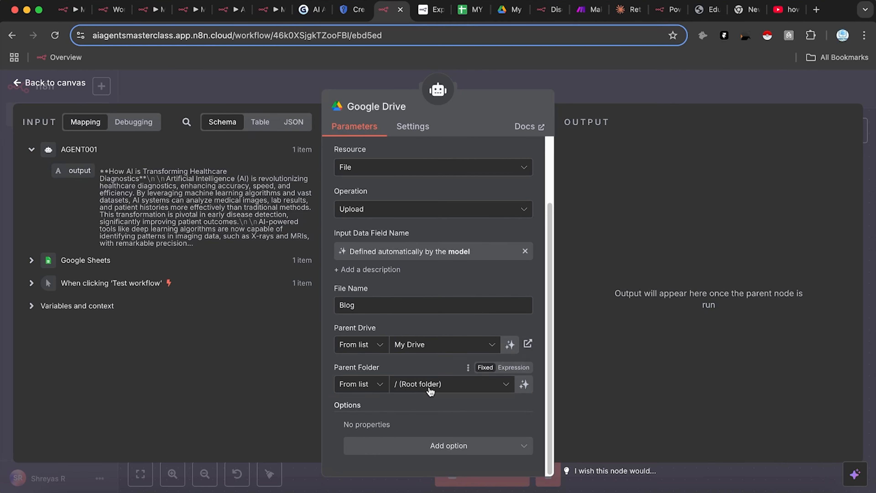
pyautogui.click(412, 385)
pyautogui.click(409, 358)
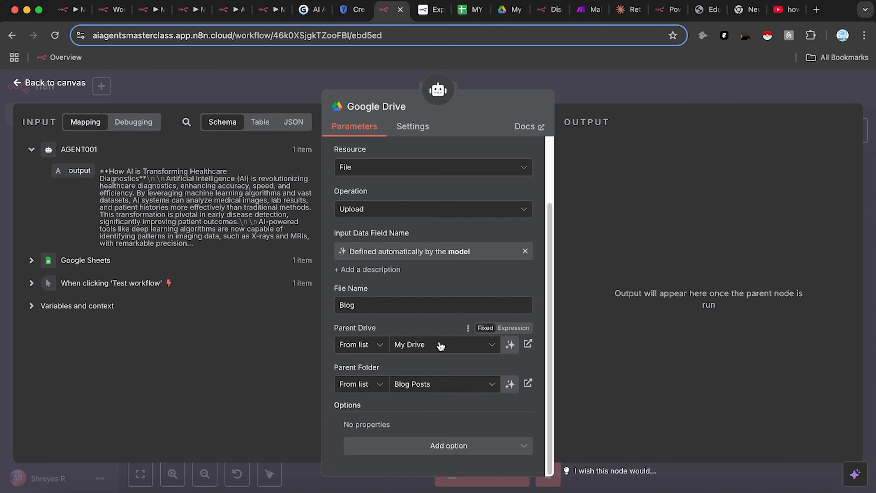
pyautogui.scroll(3, 385, 289)
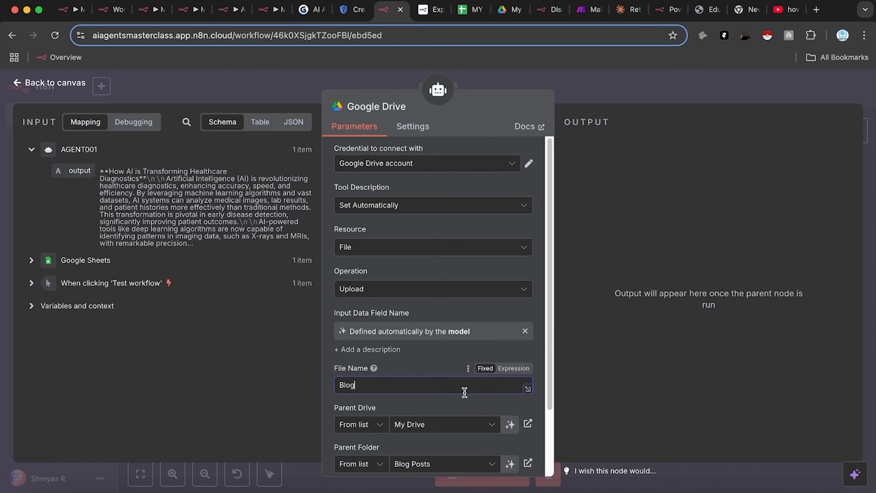
pyautogui.click(606, 79)
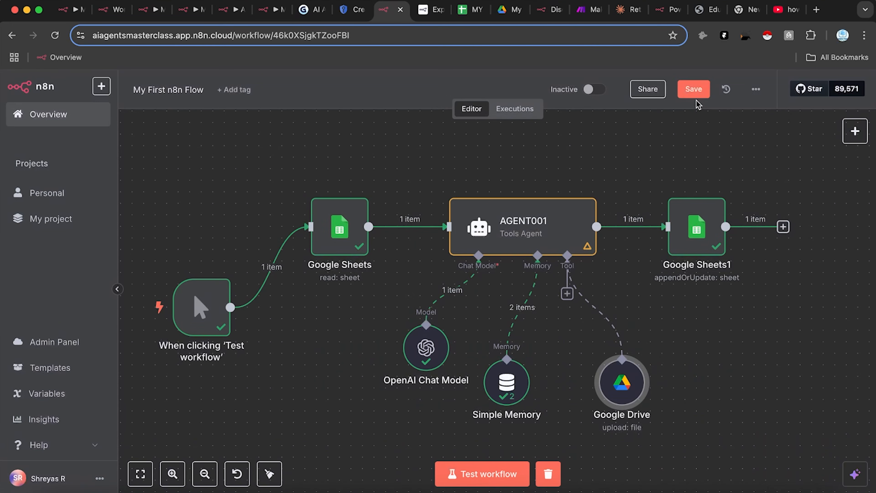
# Step: Add a system message line telling AGENT001 to upload each finished blog to Google Drive as a doc
pyautogui.click(694, 89)
pyautogui.doubleClick(504, 252)
pyautogui.scroll(-5, 445, 393)
pyautogui.click(449, 389)
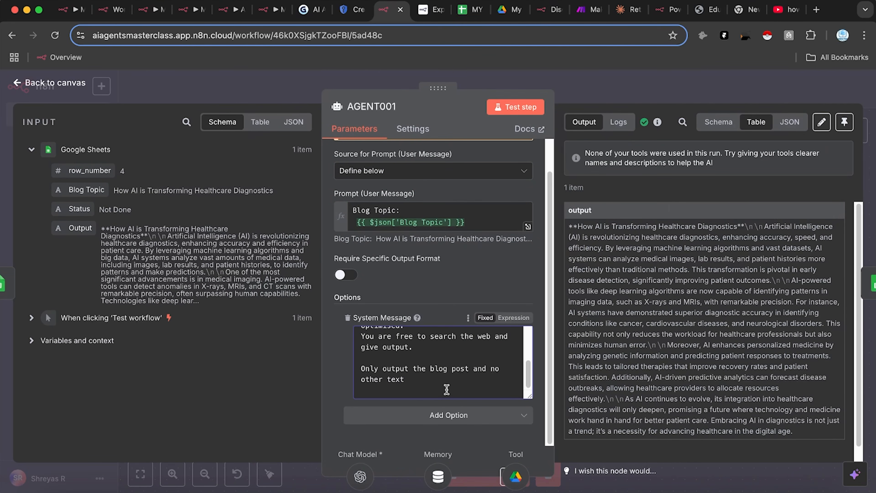
pyautogui.press('Return')
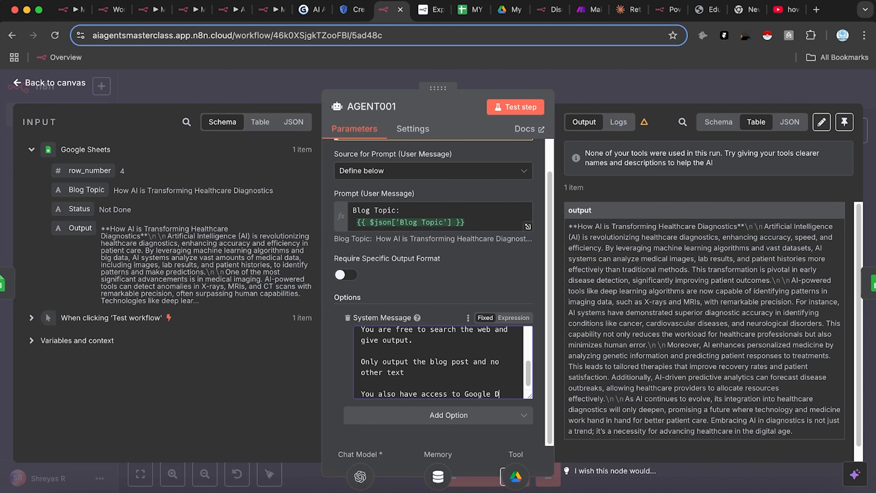
pyautogui.write('rive tool, so once th')
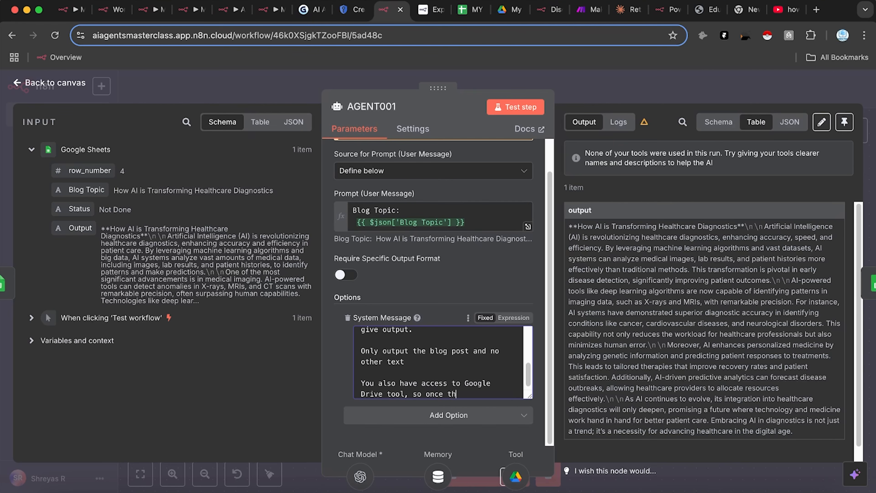
pyautogui.write('made, upload it to google driv')
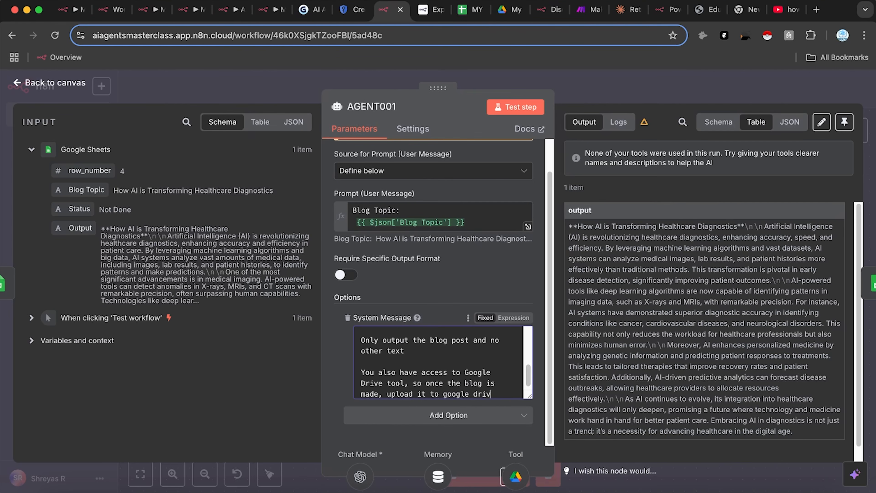
pyautogui.write('as a doc format.')
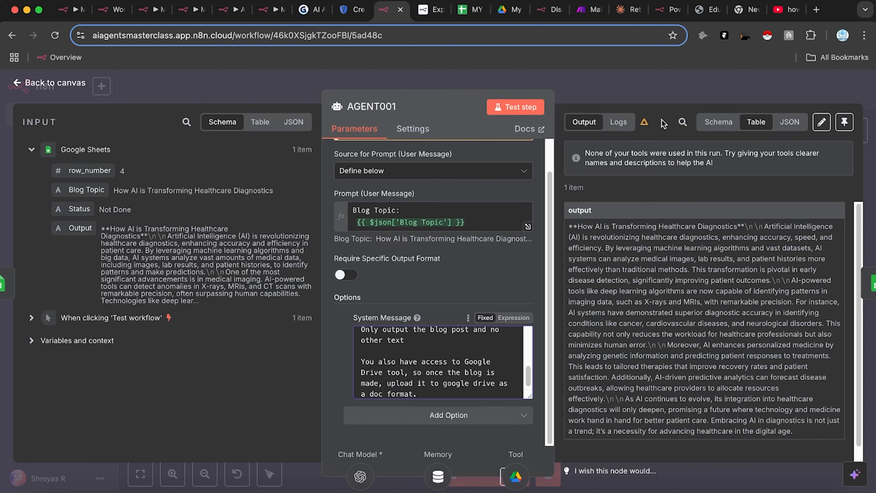
pyautogui.click(659, 94)
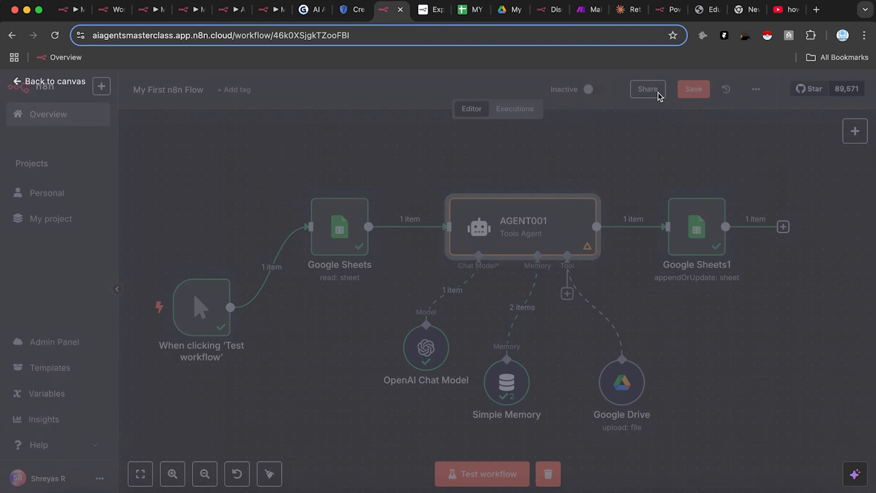
# Step: Review the Google Drive tool's extra options, operation and resource, keeping Upload and File
pyautogui.click(689, 89)
pyautogui.doubleClick(622, 382)
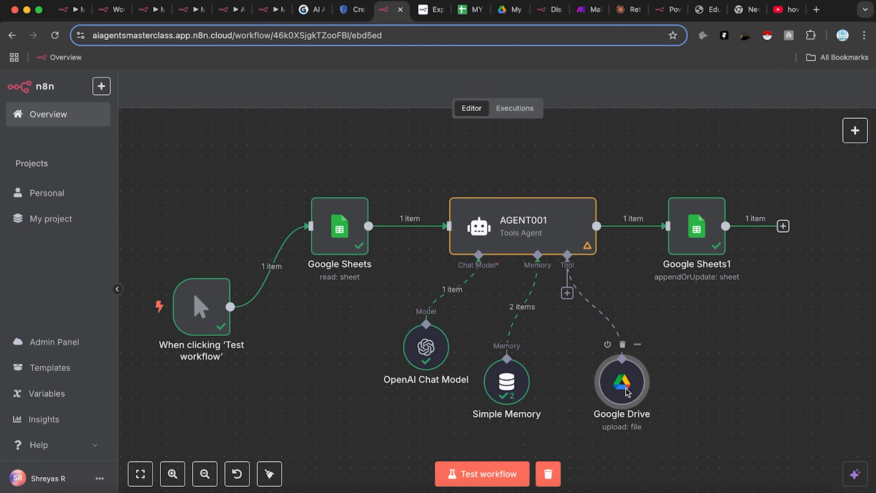
pyautogui.click(581, 253)
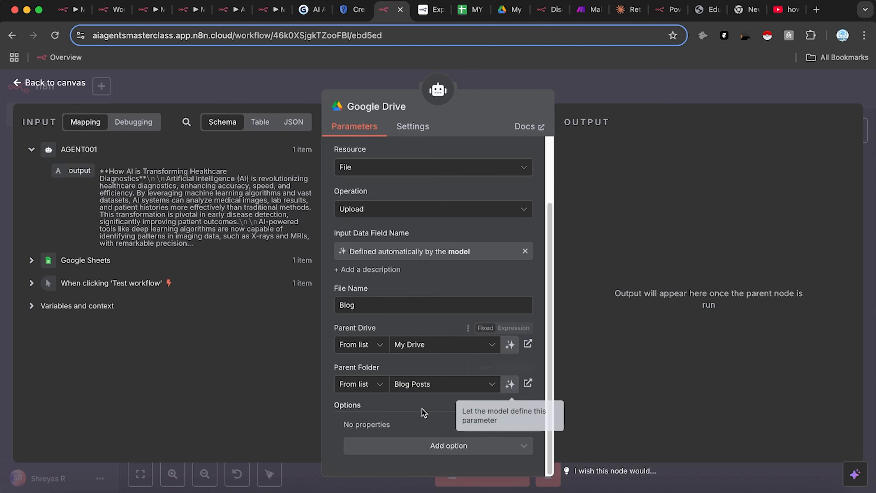
pyautogui.click(435, 446)
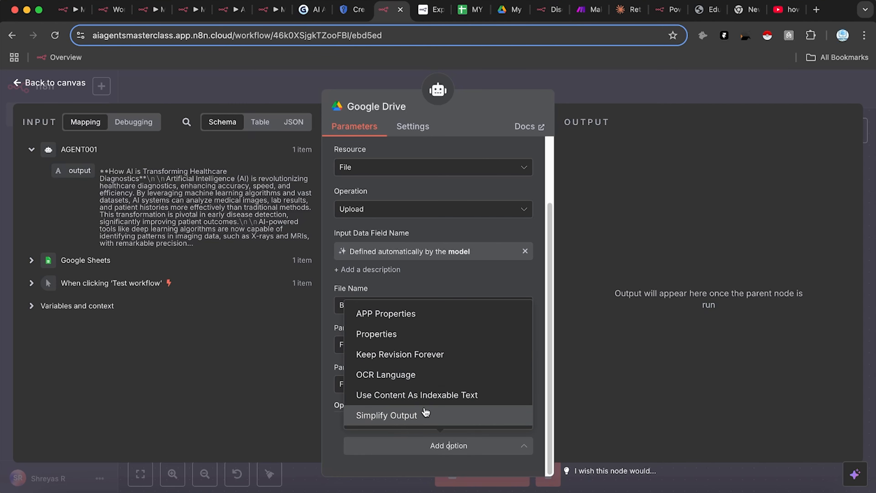
pyautogui.click(615, 218)
pyautogui.click(458, 214)
pyautogui.scroll(-5, 449, 241)
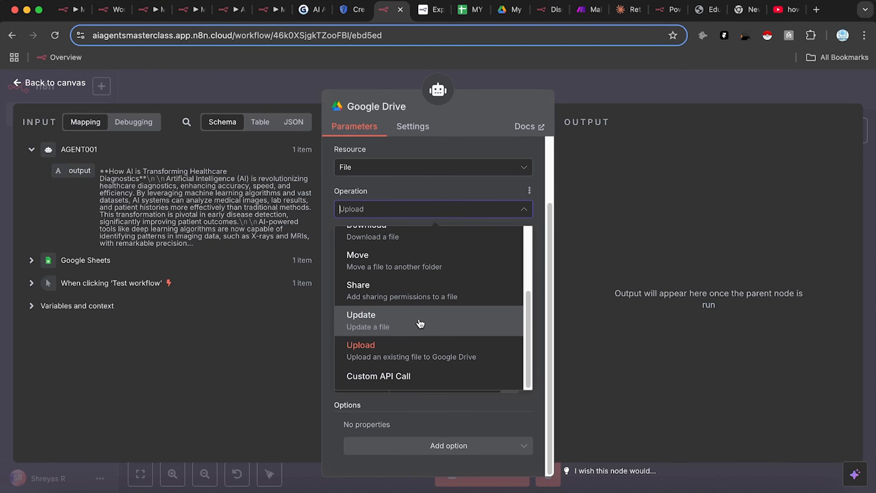
pyautogui.scroll(5, 420, 311)
pyautogui.click(644, 218)
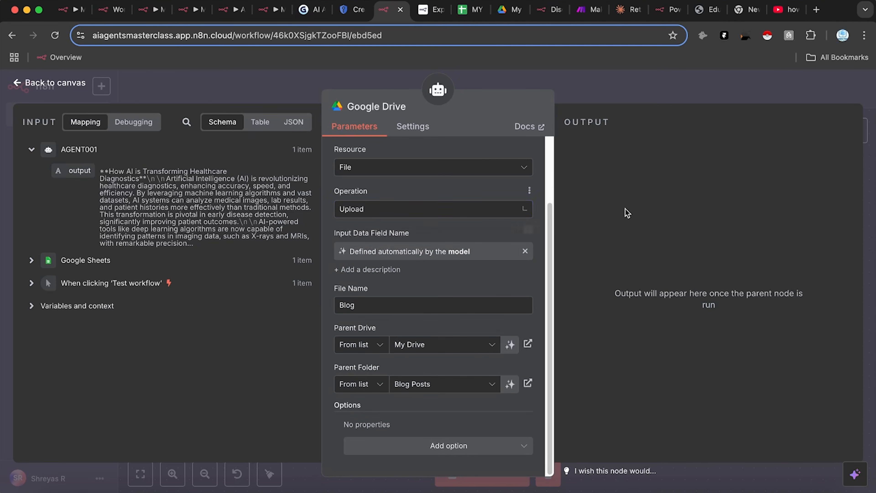
pyautogui.click(450, 168)
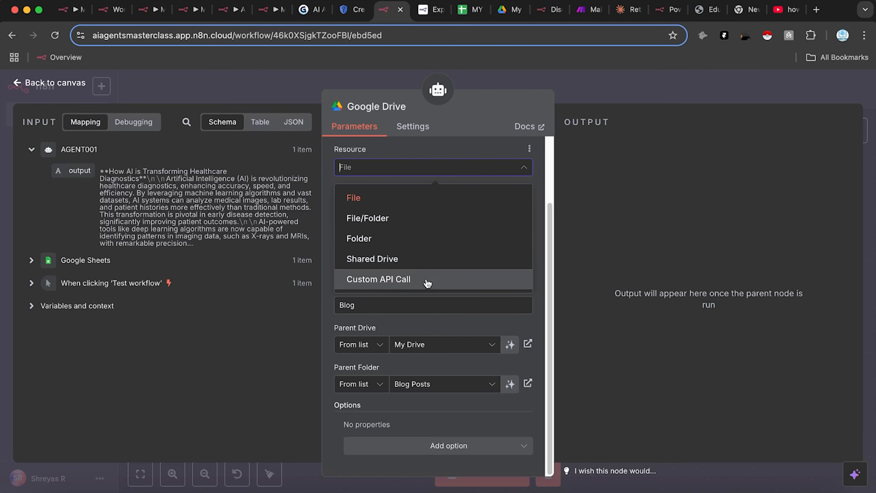
pyautogui.click(615, 209)
pyautogui.click(616, 96)
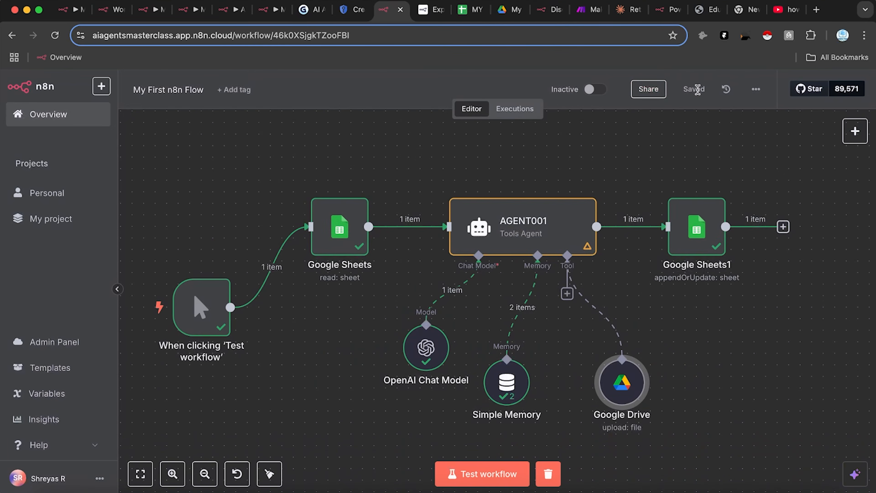
pyautogui.hscroll(-2, 615, 200)
# Step: Mark topic B2 as Not Done, clear the blog output in C2, and run a workflow test
pyautogui.click(472, 9)
pyautogui.scroll(2, 392, 238)
pyautogui.click(397, 233)
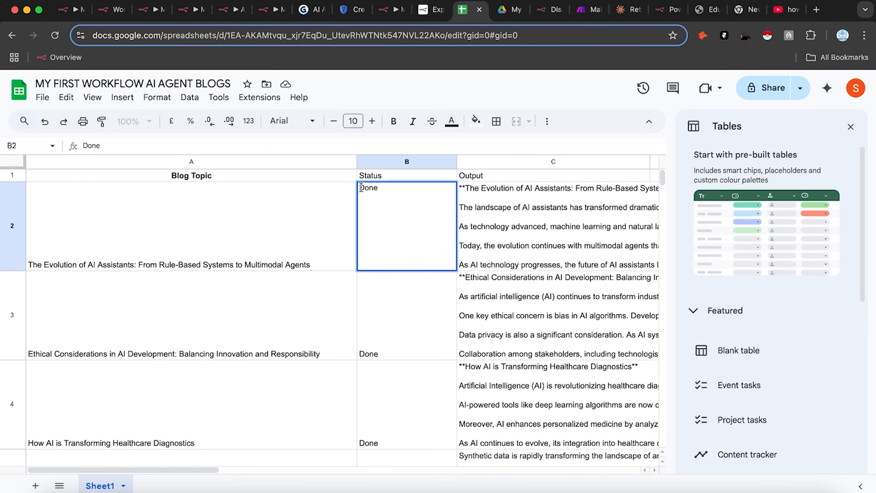
pyautogui.write('Not-')
pyautogui.click(488, 228)
pyautogui.tripleClick(505, 214)
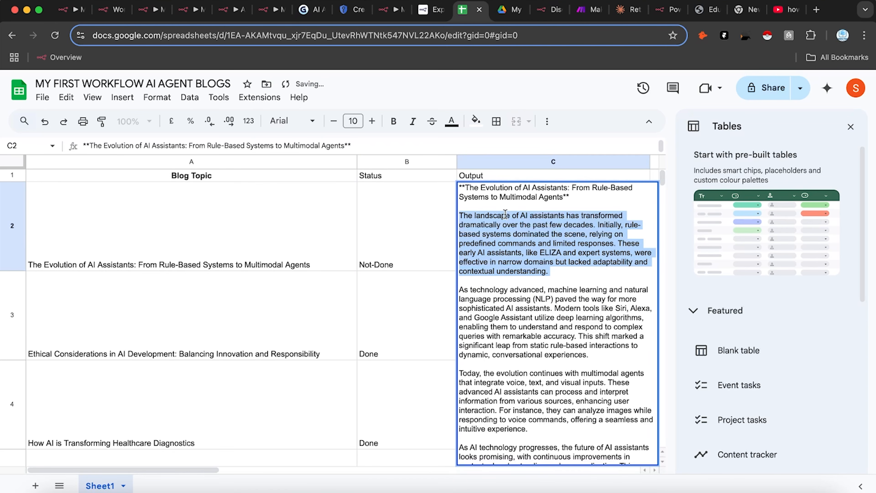
pyautogui.press('super+a')
pyautogui.press('Delete')
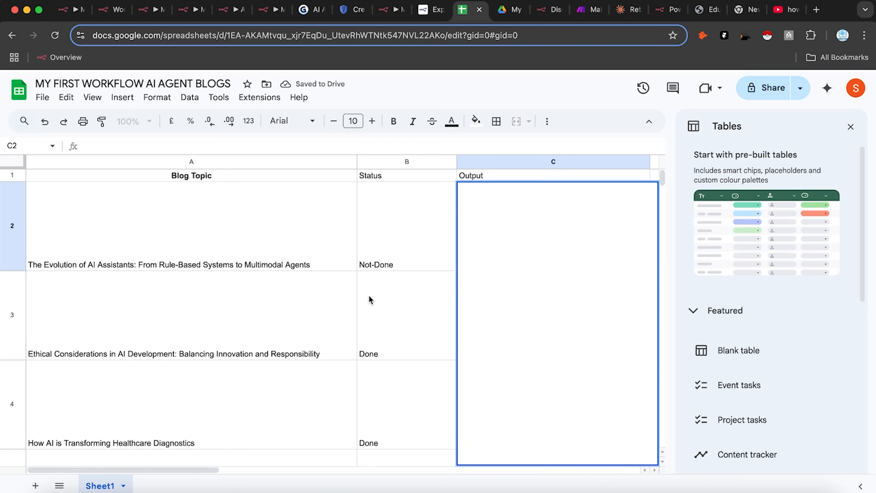
pyautogui.click(341, 310)
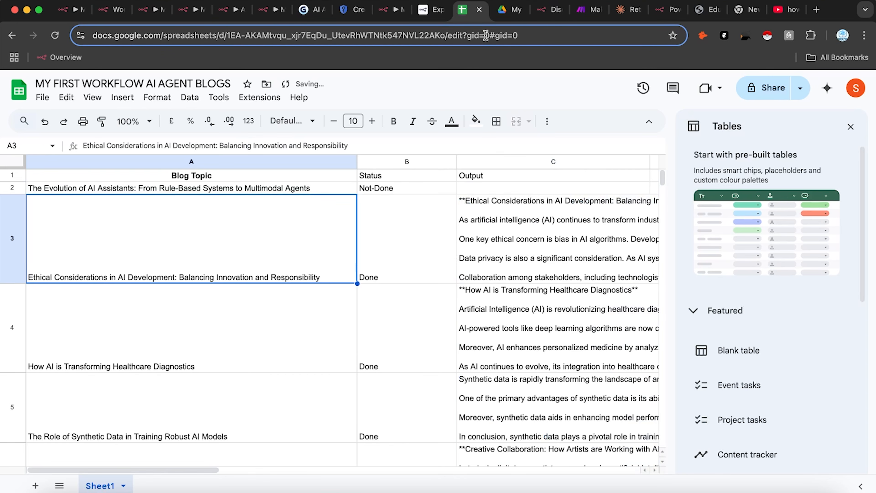
pyautogui.click(391, 9)
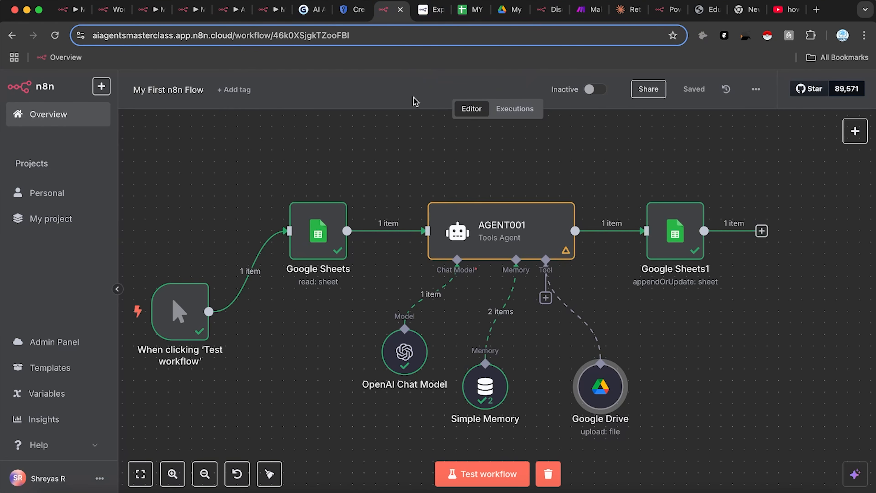
pyautogui.click(506, 473)
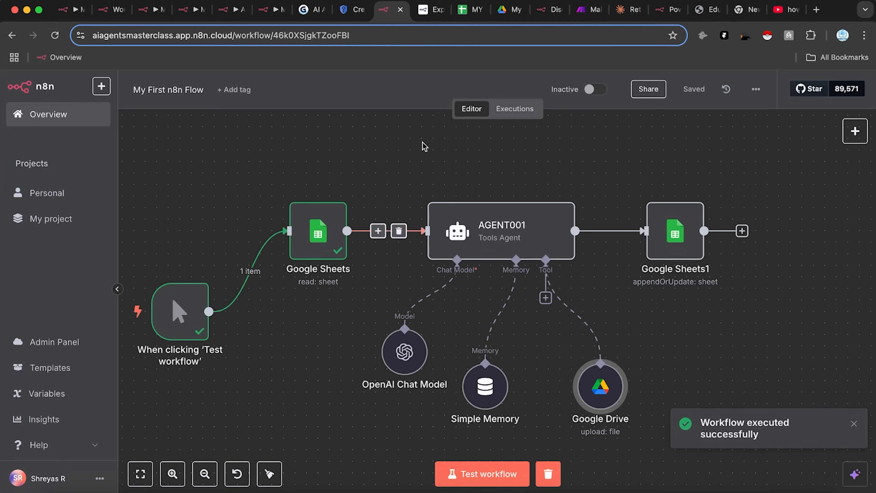
# Step: Correct B2's status from 'Not-Done' to 'Not Done' and run the workflow test again
pyautogui.click(473, 10)
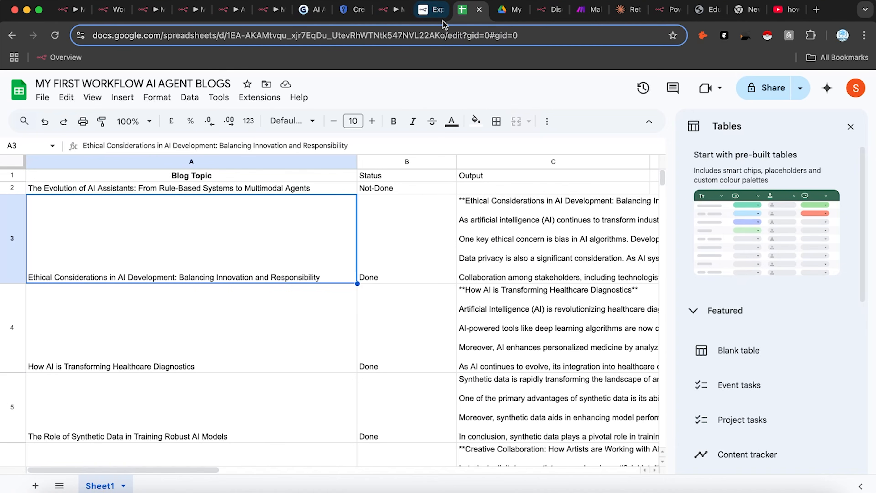
pyautogui.doubleClick(376, 189)
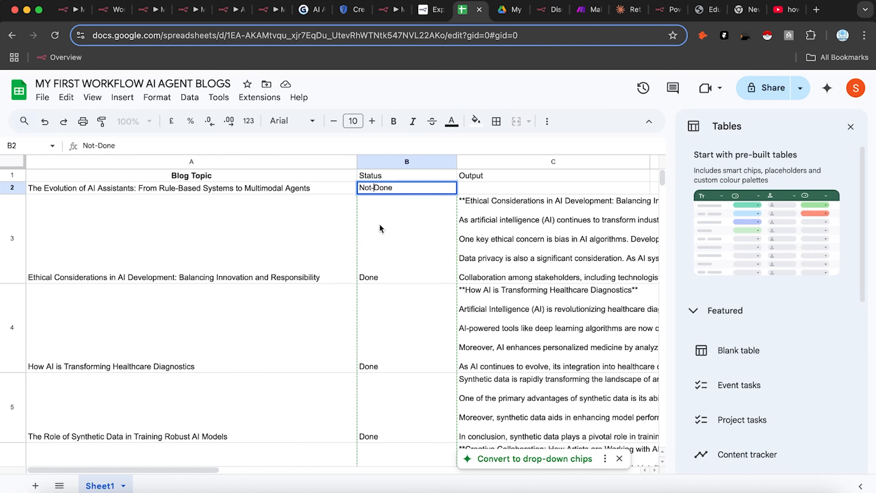
pyautogui.press('BackSpace')
pyautogui.write('v')
pyautogui.press('BackSpace')
pyautogui.click(379, 244)
pyautogui.click(392, 9)
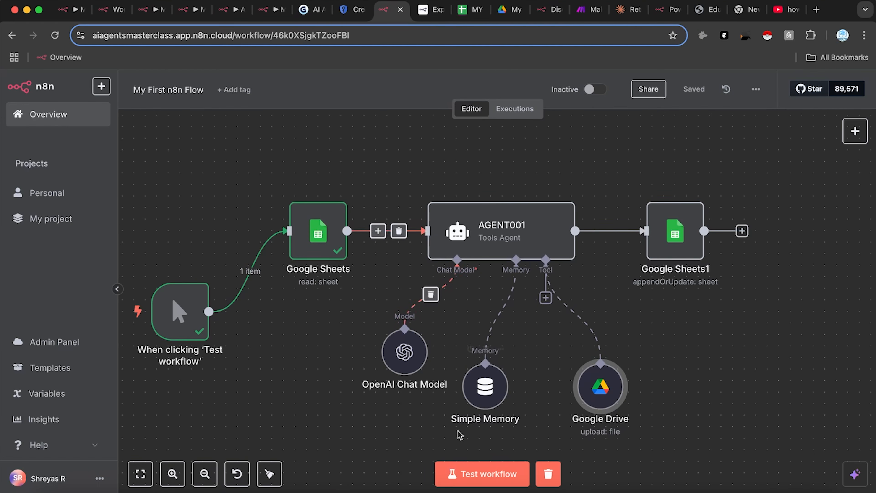
pyautogui.click(473, 471)
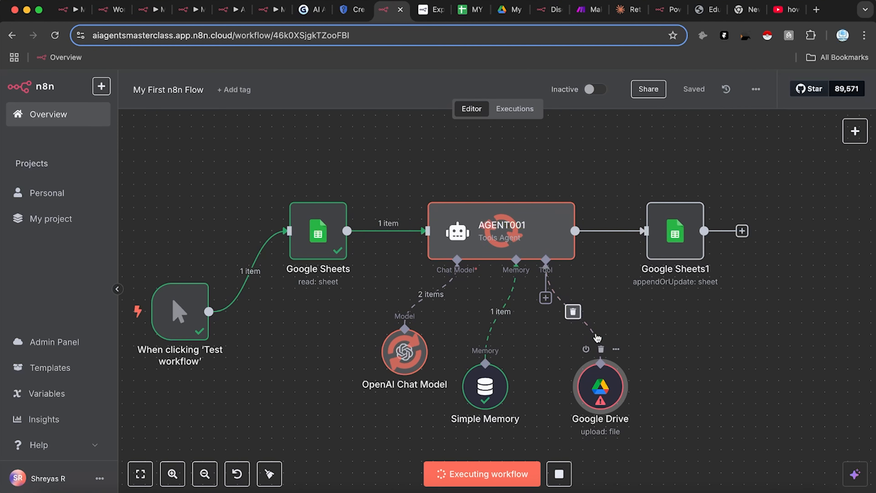
# Step: Inspect the Google Drive tool's error details and stop the model defining Input Data Field Name
pyautogui.doubleClick(598, 389)
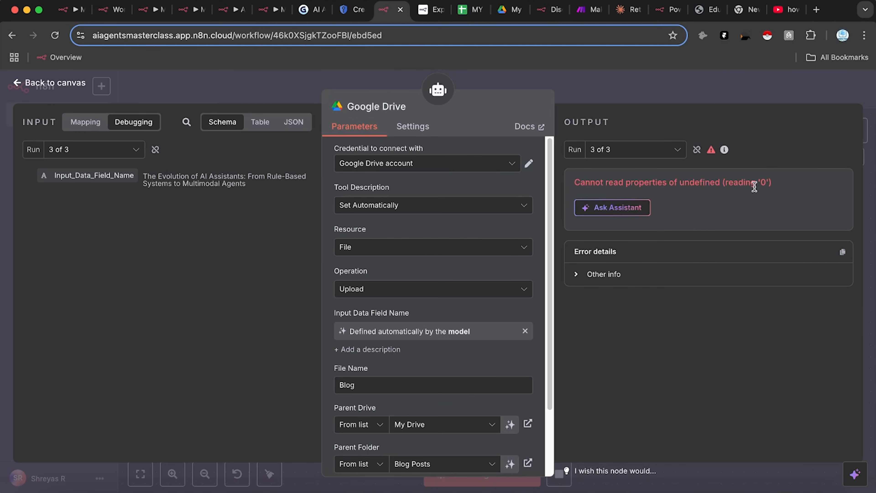
pyautogui.scroll(-1, 461, 345)
pyautogui.scroll(1, 452, 307)
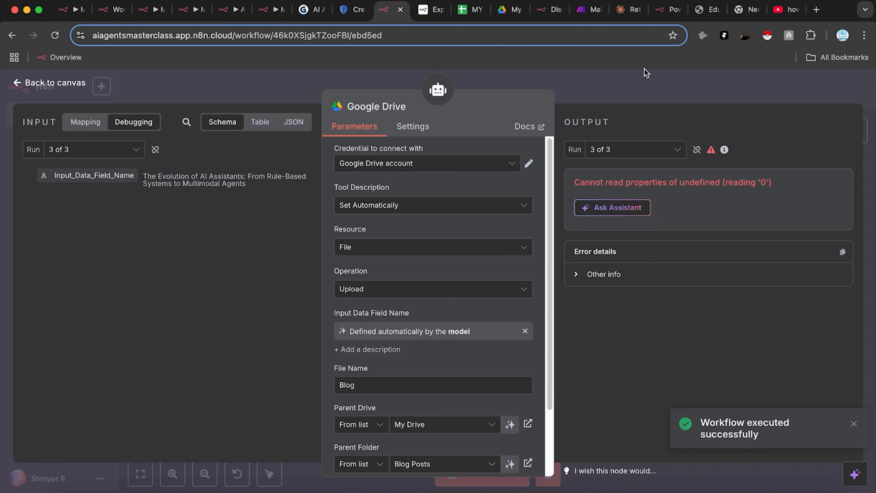
pyautogui.click(638, 79)
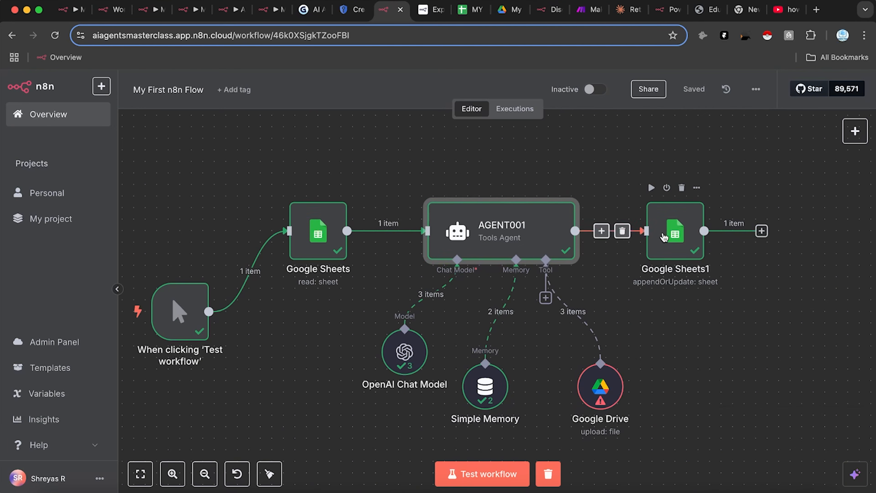
pyautogui.doubleClick(600, 384)
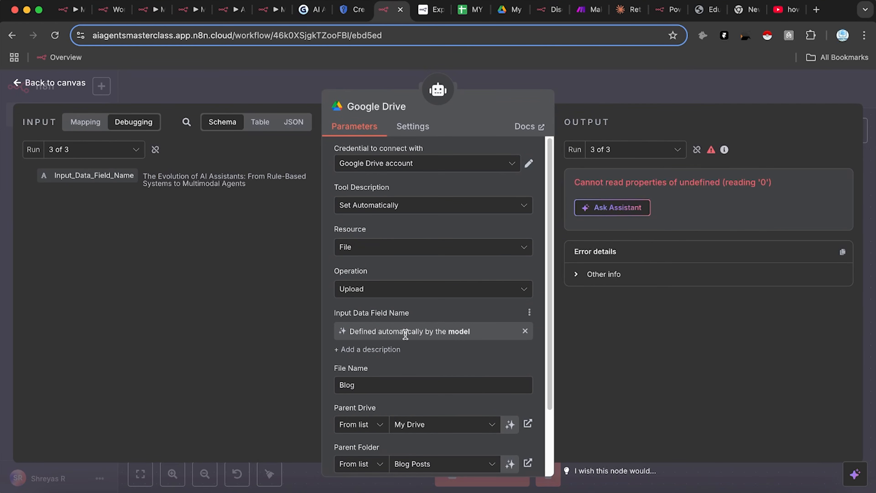
pyautogui.click(525, 333)
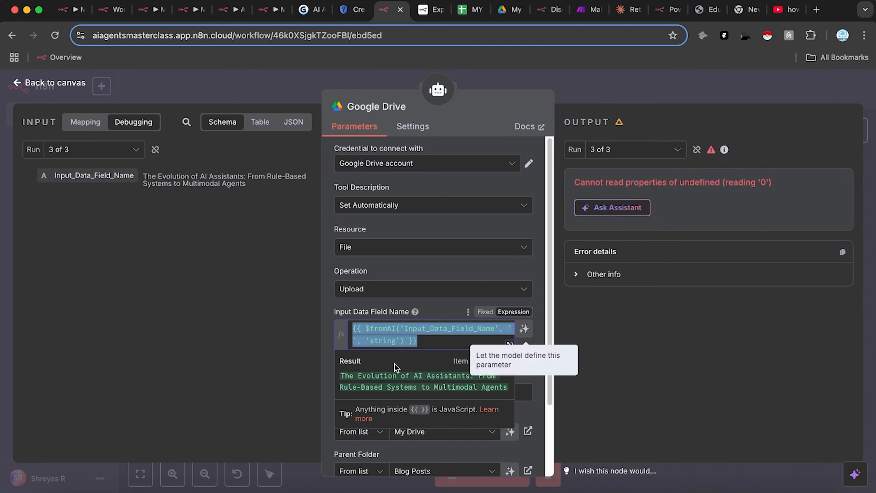
pyautogui.click(601, 371)
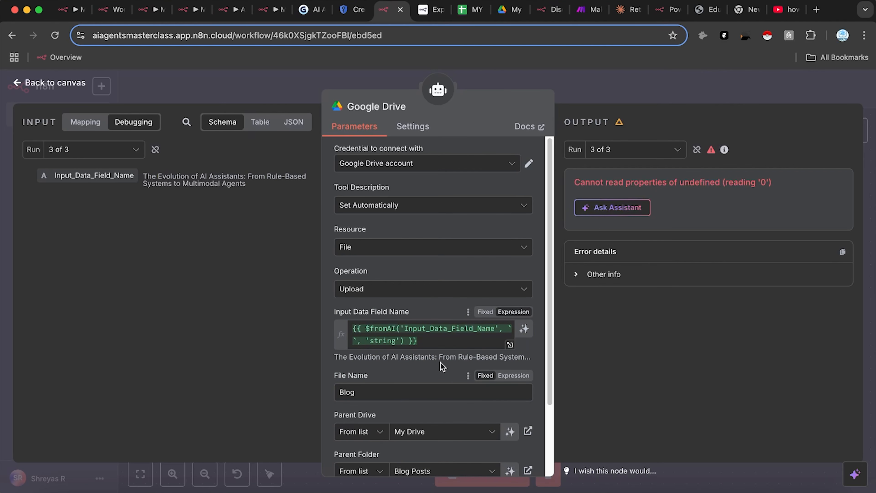
pyautogui.scroll(-1, 441, 363)
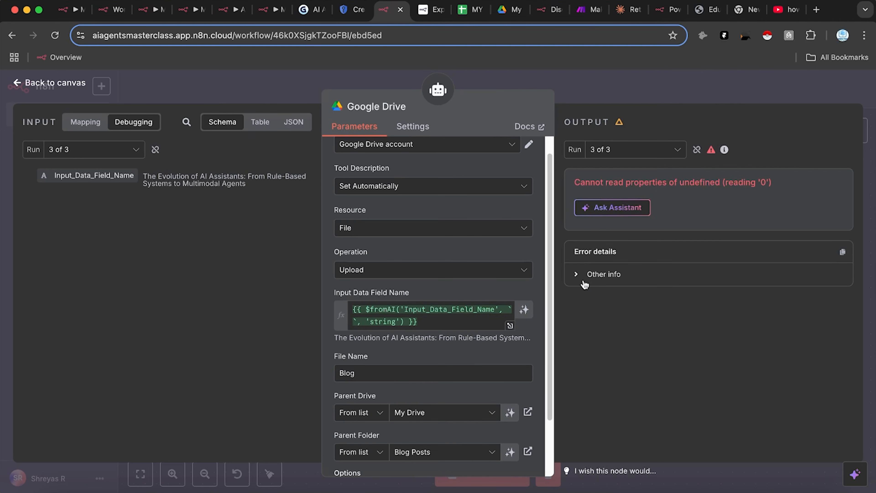
pyautogui.click(586, 280)
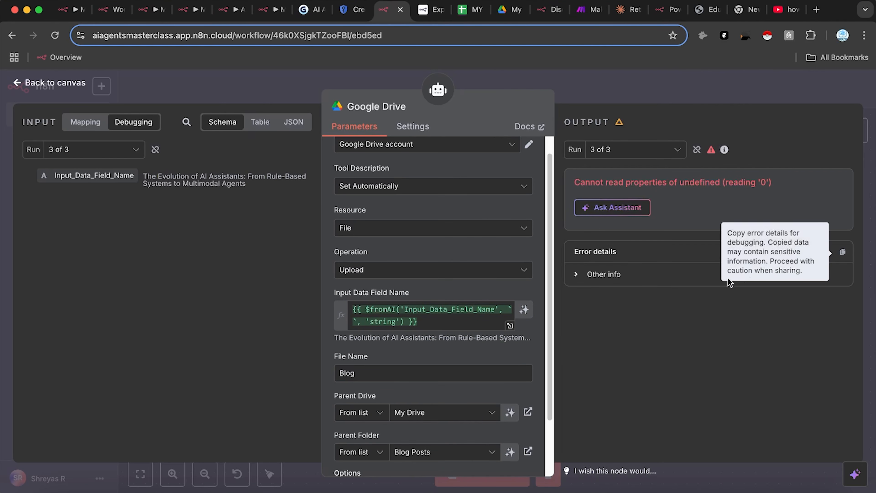
pyautogui.press('Escape')
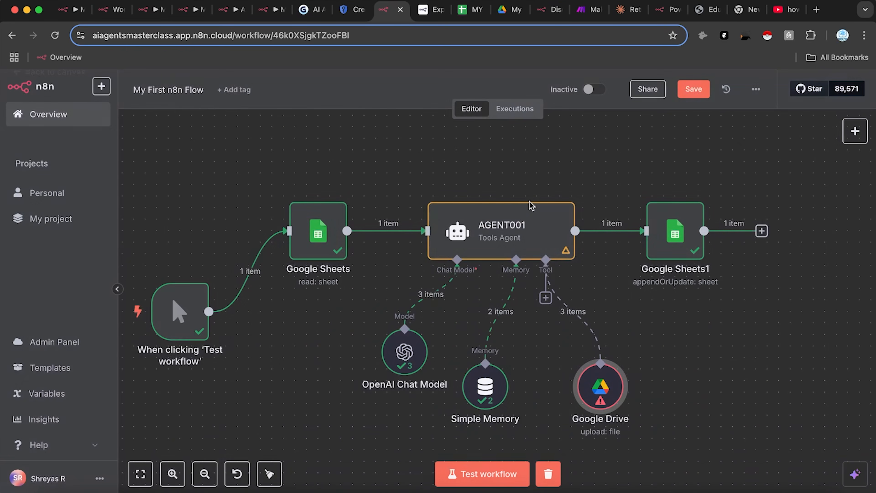
# Step: Rerun the AGENT001 agent step as a test
pyautogui.doubleClick(566, 255)
pyautogui.click(620, 243)
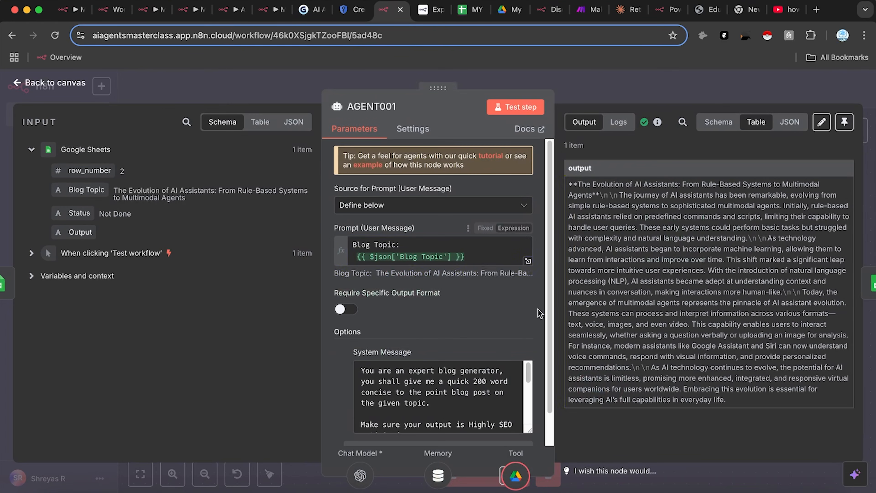
pyautogui.click(532, 110)
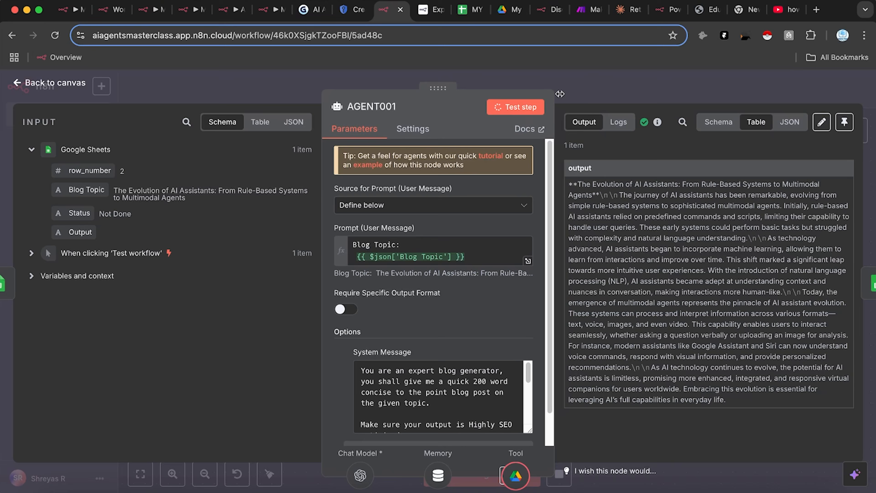
pyautogui.click(562, 86)
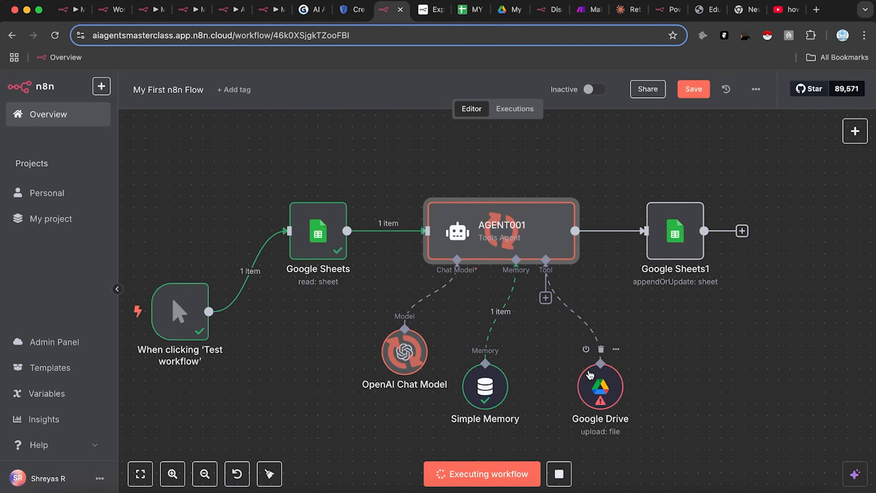
# Step: Replace the Google Drive File Name with the $fromAI expression and leave Input Data Field Name model-defined
pyautogui.doubleClick(601, 400)
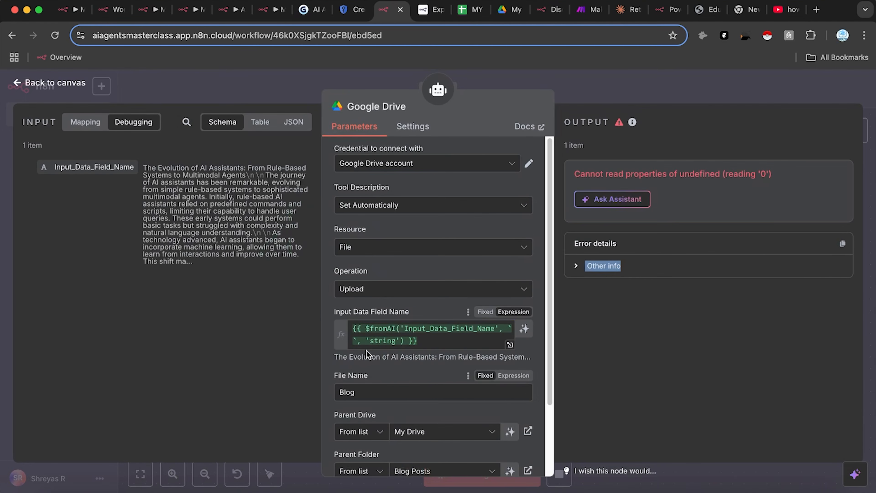
pyautogui.moveTo(417, 341); pyautogui.dragTo(316, 333)
pyautogui.press('super+c')
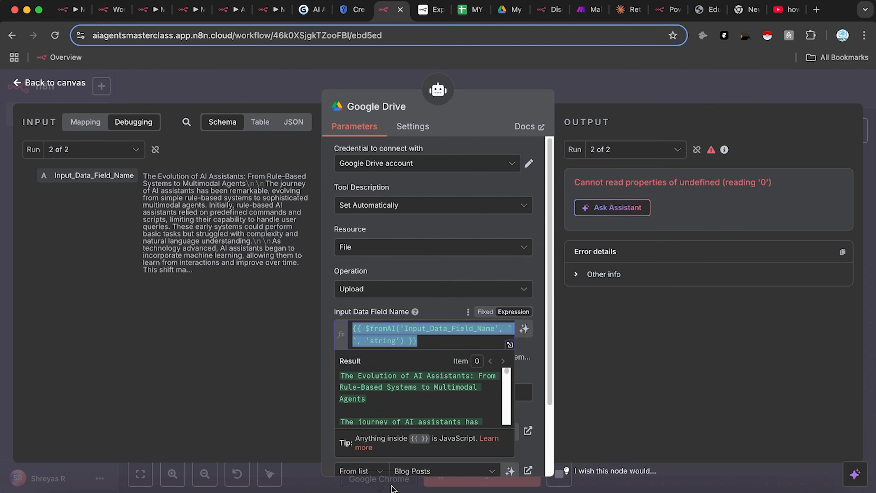
pyautogui.press('BackSpace')
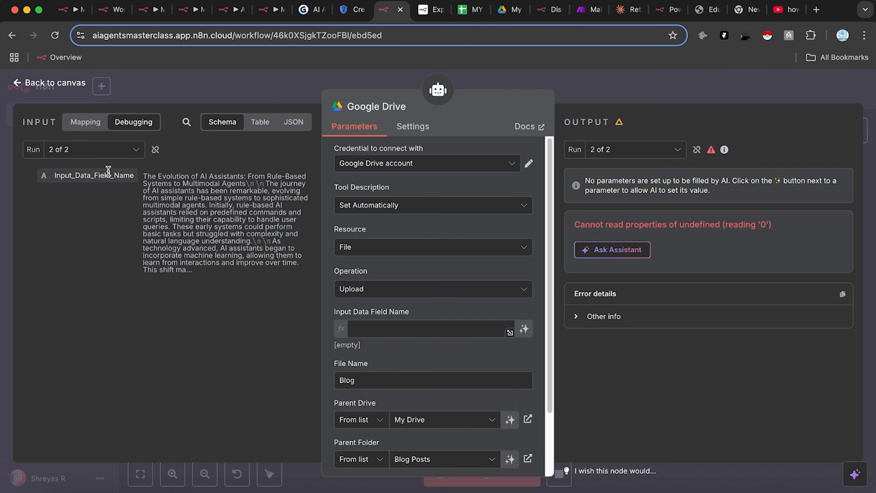
pyautogui.doubleClick(382, 377)
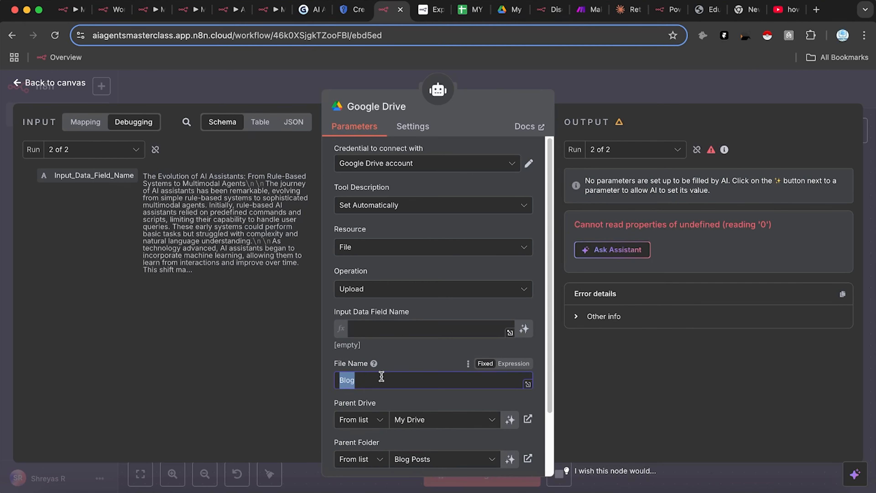
pyautogui.press('super+v')
pyautogui.moveTo(71, 173); pyautogui.dragTo(169, 219)
pyautogui.click(76, 217)
pyautogui.moveTo(98, 176); pyautogui.dragTo(372, 301)
pyautogui.click(427, 311)
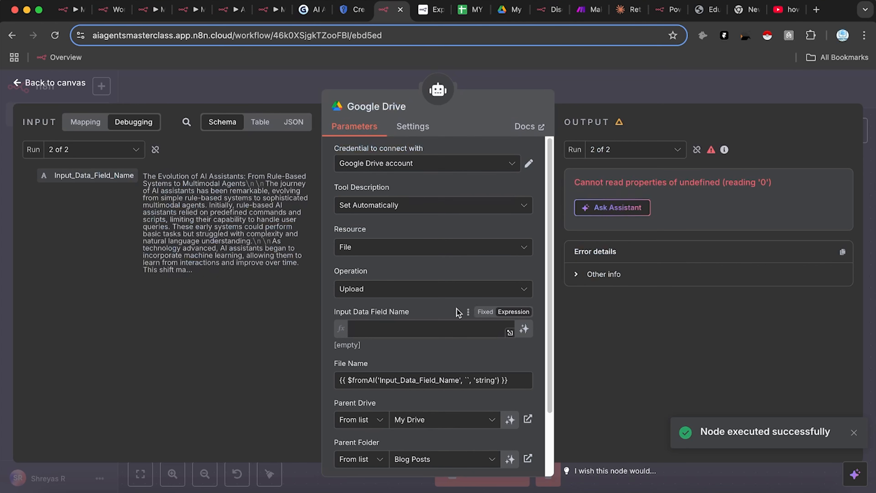
pyautogui.click(523, 329)
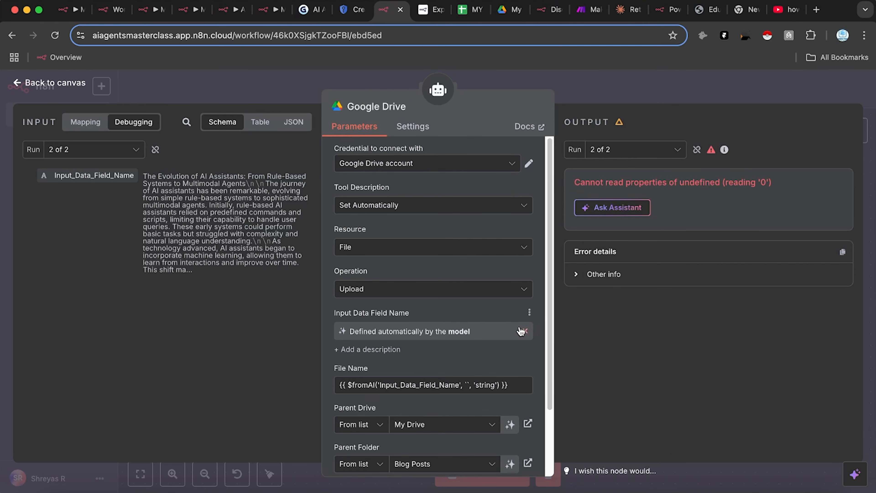
# Step: Save the workflow, rerun the test, and delete the AGENT001 to Google Sheets1 connection
pyautogui.click(609, 92)
pyautogui.click(692, 88)
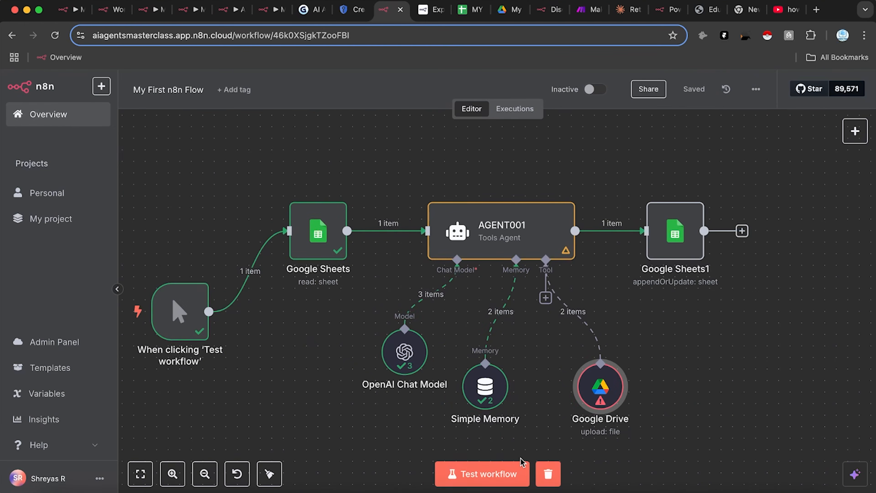
pyautogui.click(509, 476)
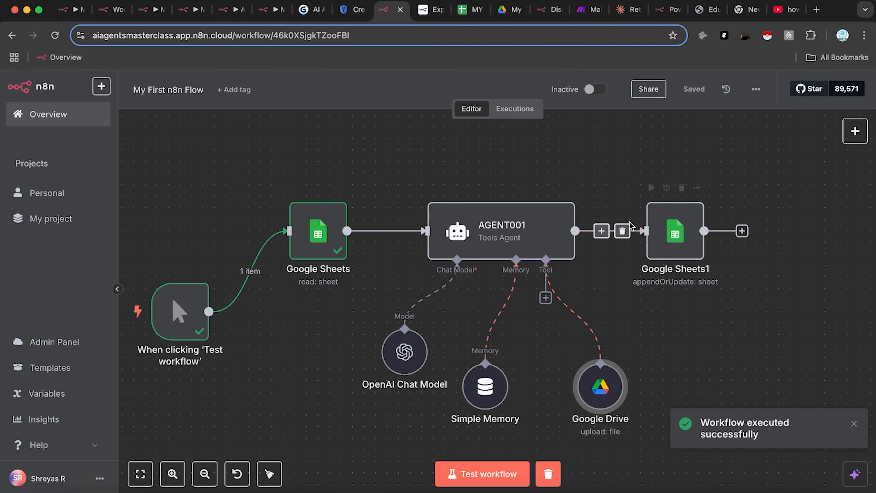
pyautogui.click(624, 231)
# Step: Reset cell B2's status to Not Done in the topics sheet, then test-run the n8n workflow
pyautogui.click(461, 20)
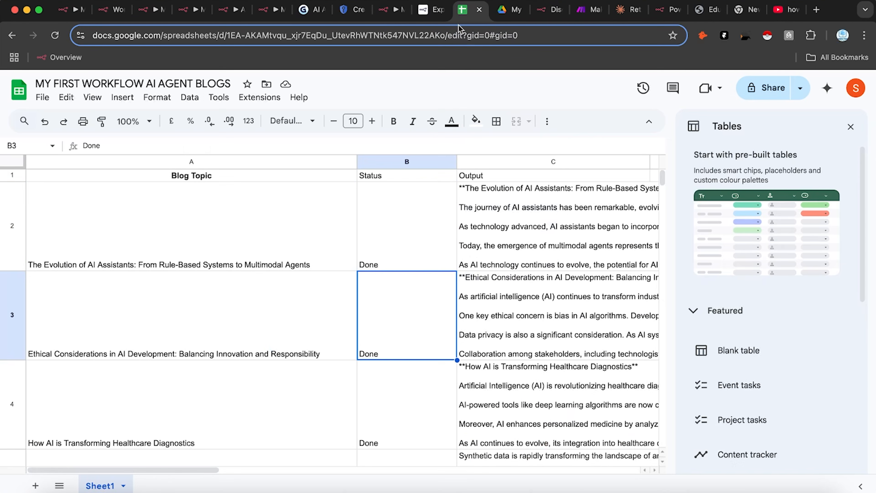
pyautogui.doubleClick(417, 228)
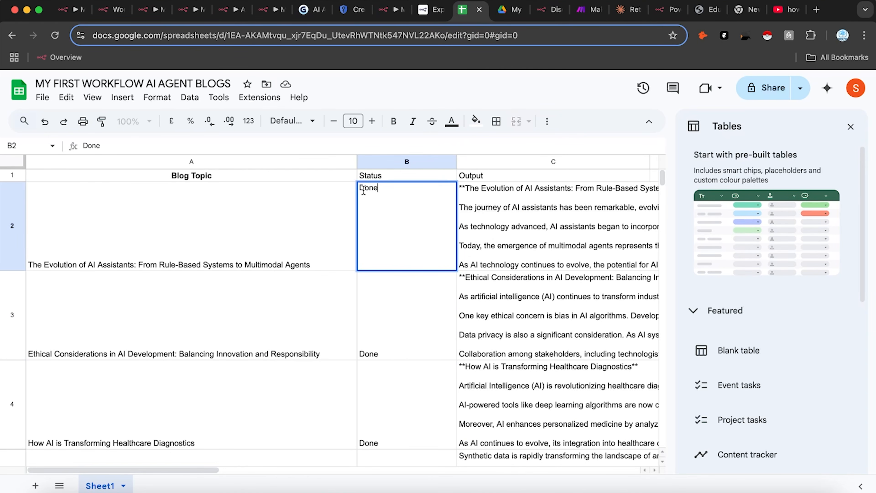
pyautogui.write('Not')
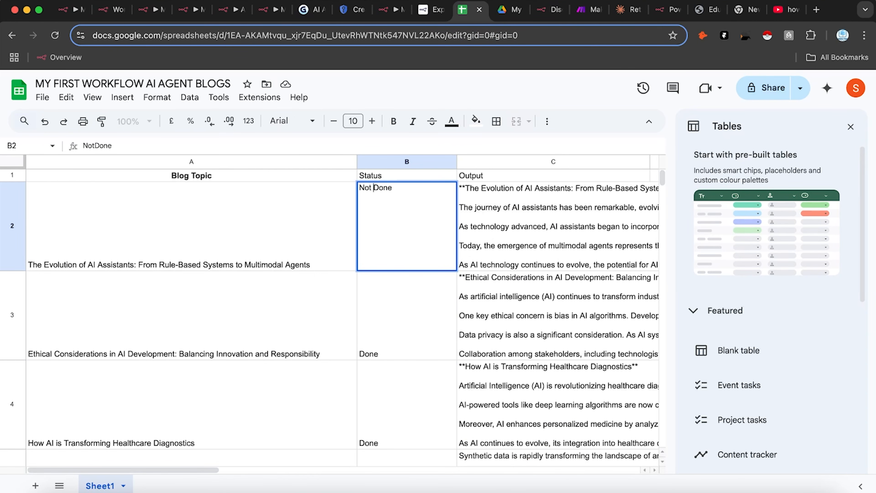
pyautogui.press('Return')
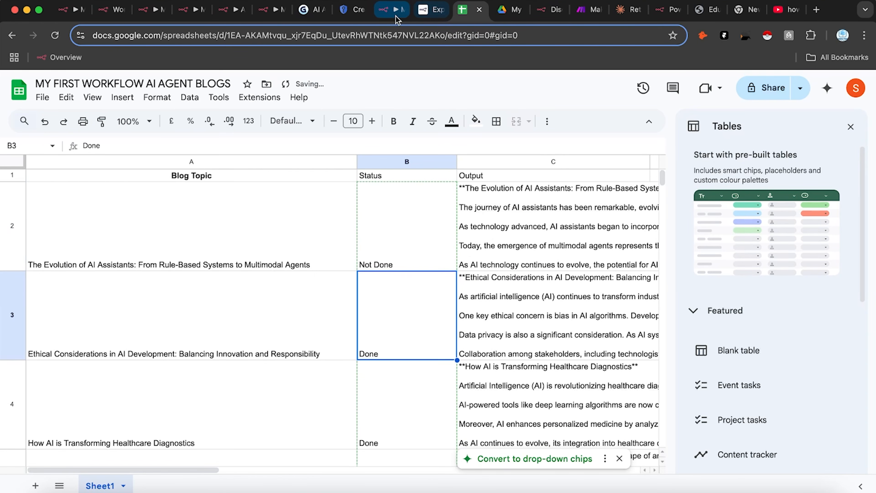
pyautogui.click(391, 9)
pyautogui.click(477, 470)
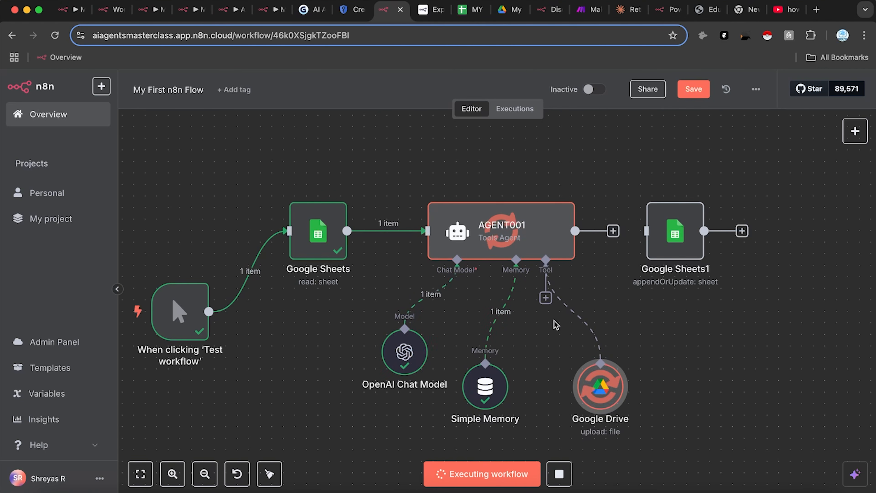
# Step: Change the Google Drive tool's File Name to 'Blog 1' and make Input Data Field Name an expression
pyautogui.doubleClick(603, 400)
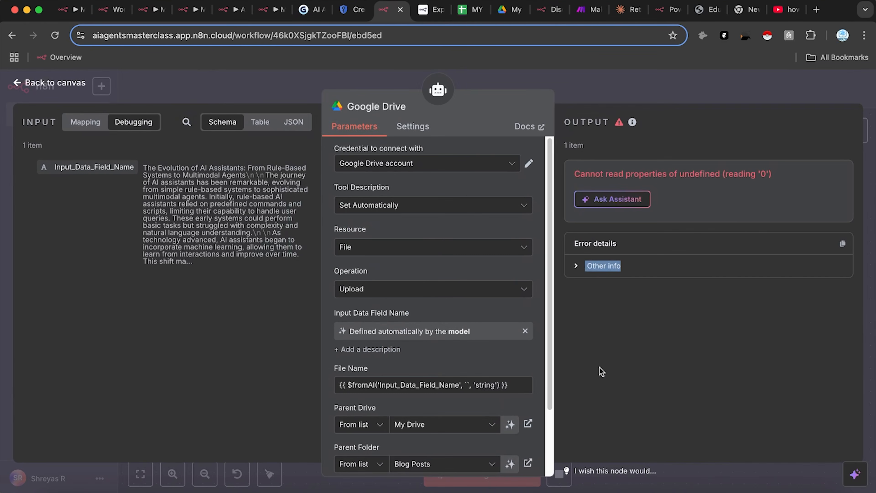
pyautogui.moveTo(516, 385); pyautogui.dragTo(287, 381)
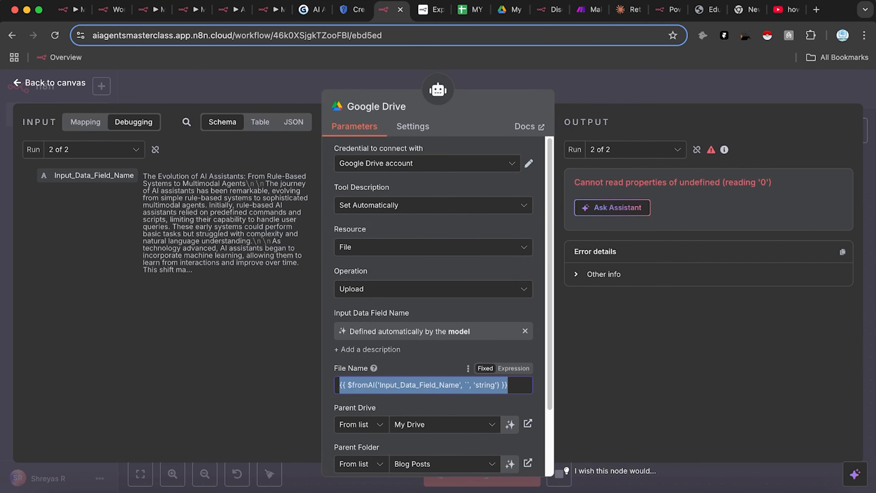
pyautogui.write('Blog')
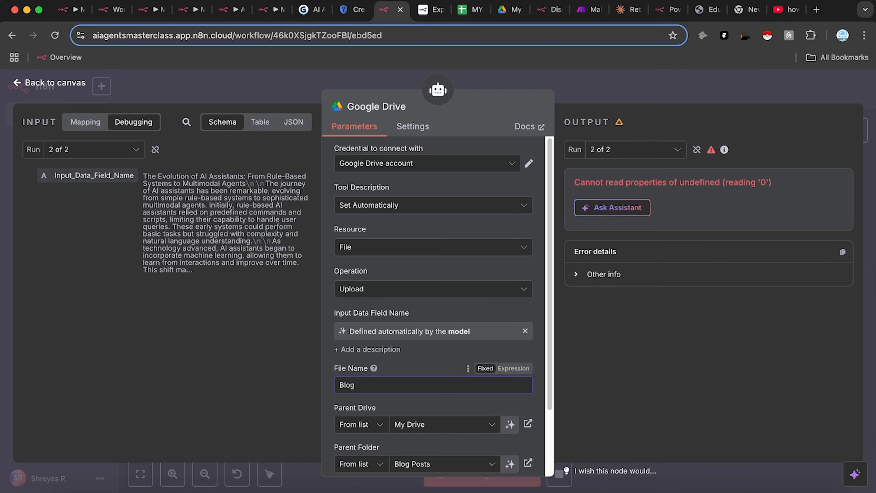
pyautogui.write(' 1')
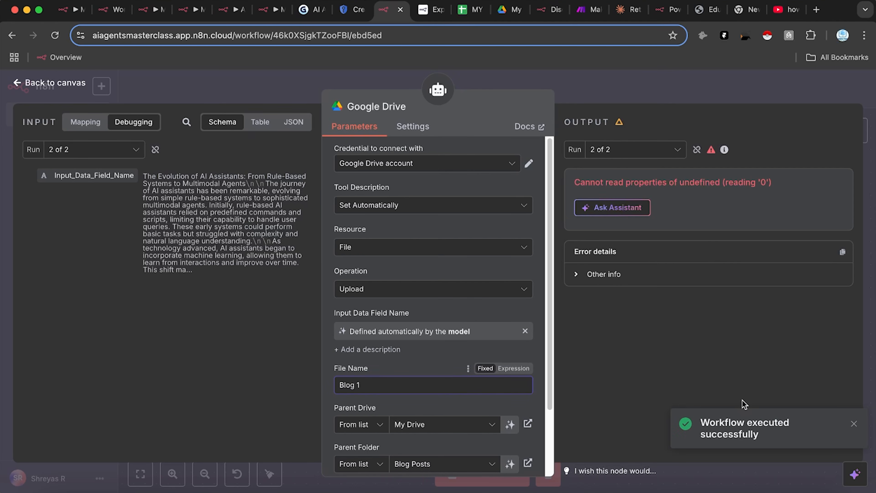
pyautogui.click(524, 330)
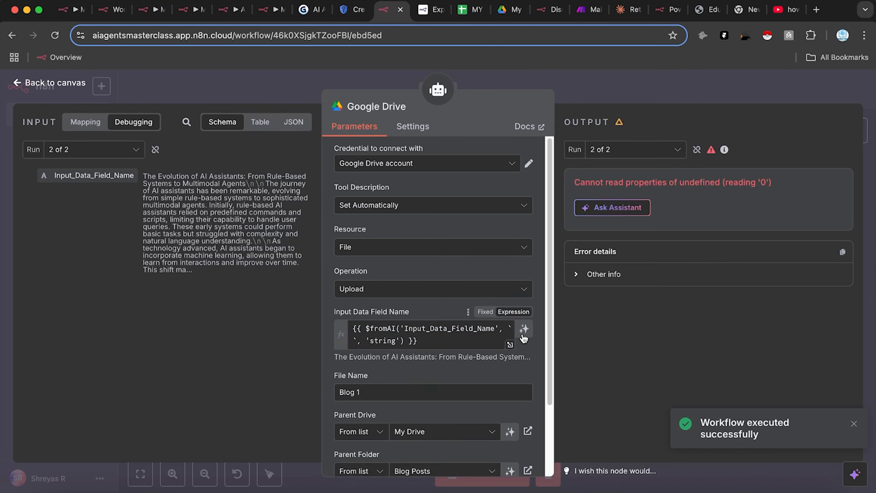
pyautogui.click(540, 346)
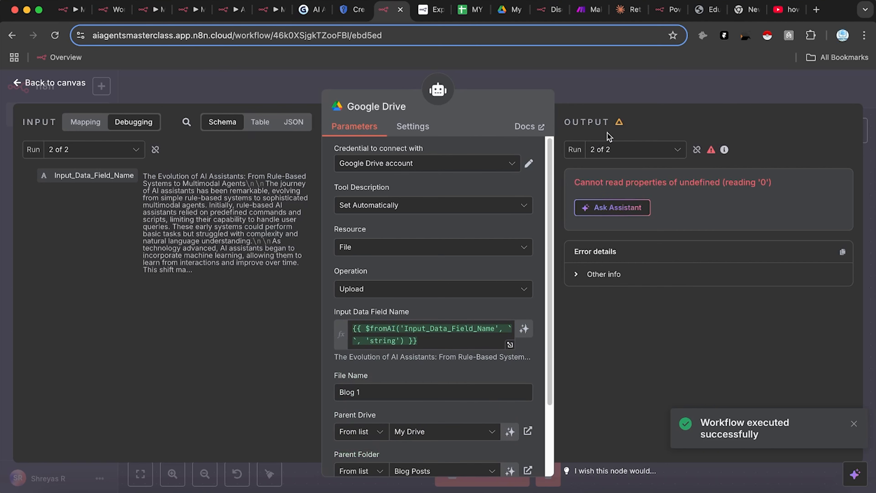
pyautogui.scroll(-3, 446, 420)
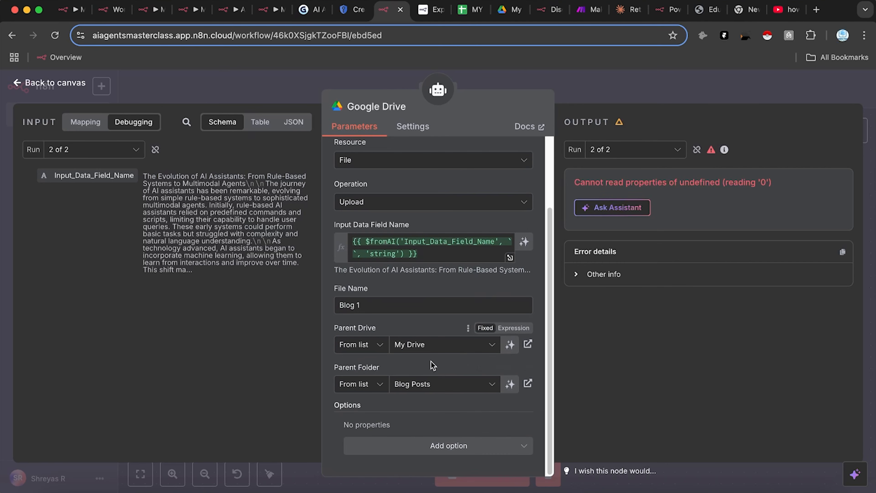
pyautogui.press('Escape')
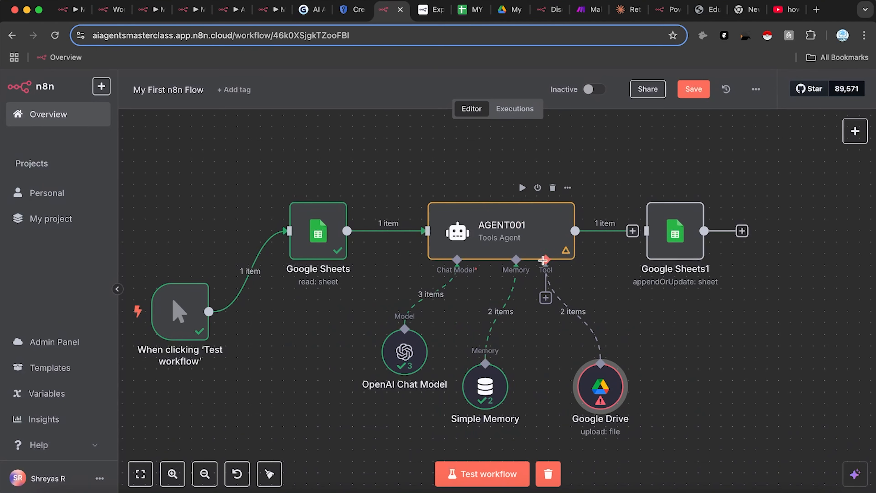
# Step: Add a second Google Drive tool, Google Drive1, to AGENT001 with File as its resource
pyautogui.moveTo(545, 259); pyautogui.dragTo(537, 365)
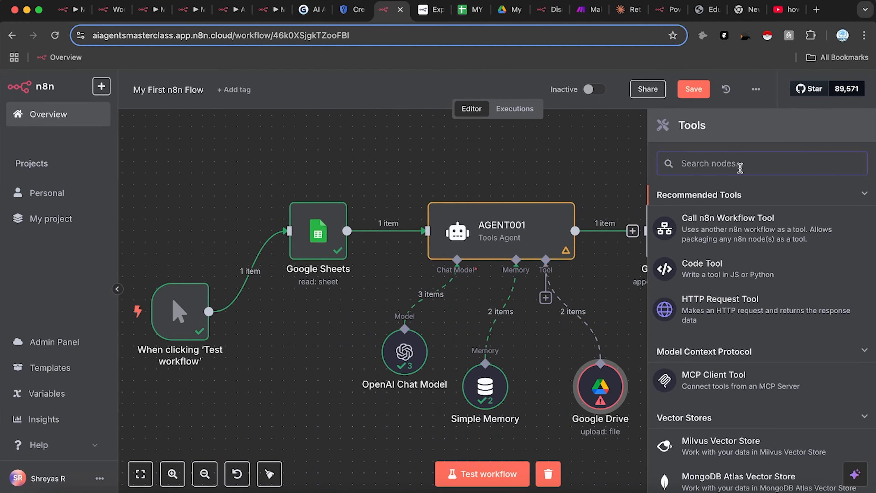
pyautogui.write('drive')
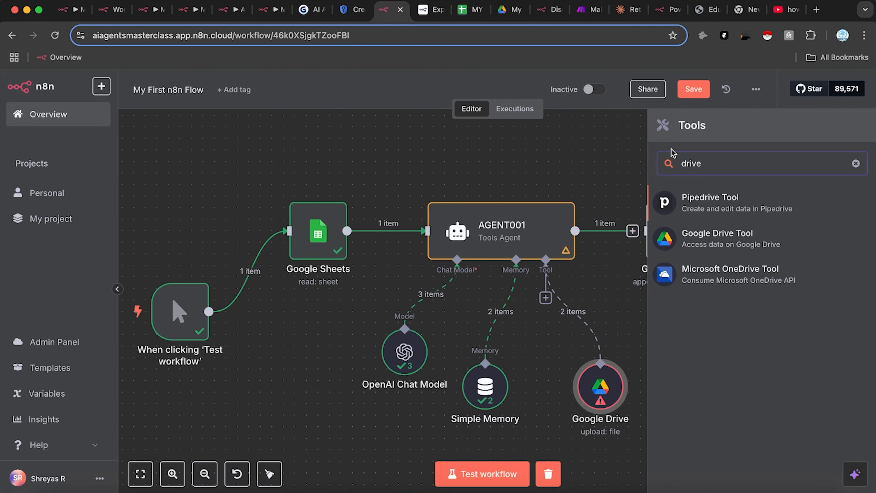
pyautogui.click(730, 240)
pyautogui.click(408, 257)
pyautogui.click(410, 259)
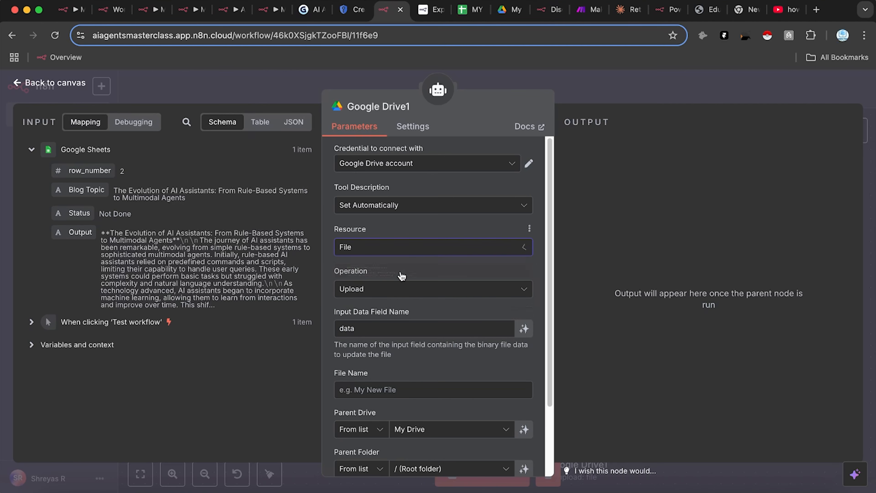
pyautogui.scroll(-3, 416, 397)
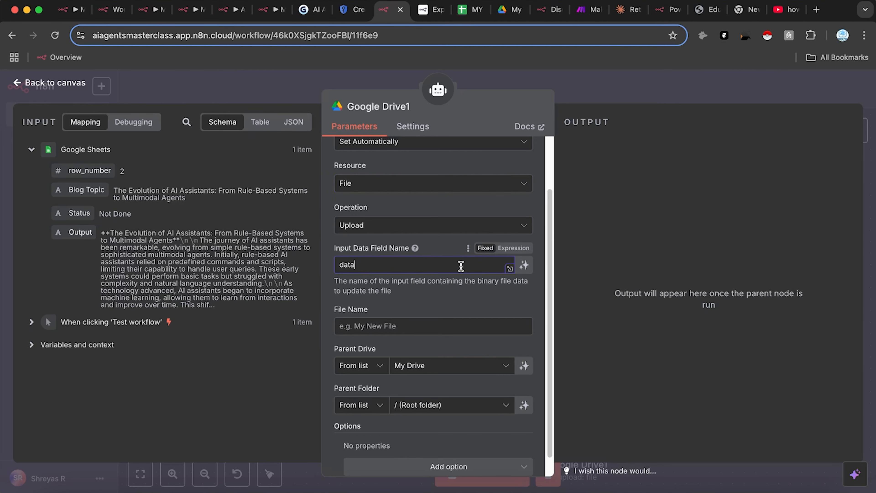
pyautogui.scroll(1, 472, 264)
pyautogui.click(456, 198)
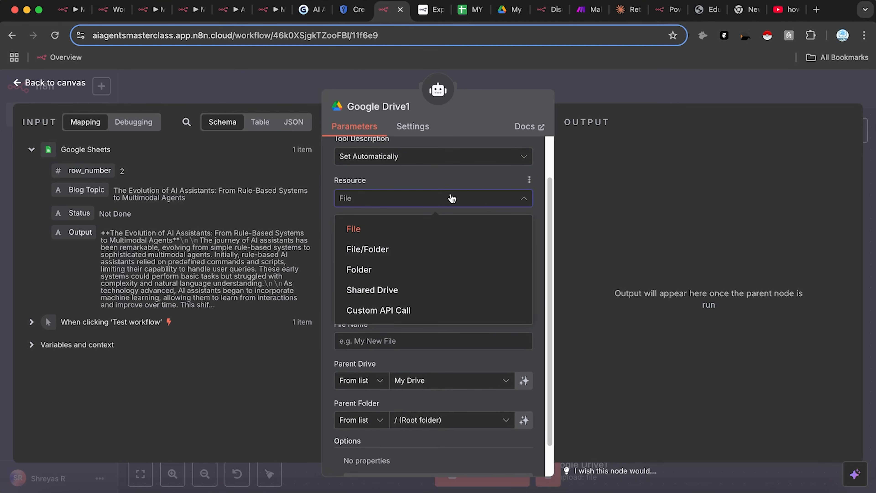
pyautogui.click(591, 261)
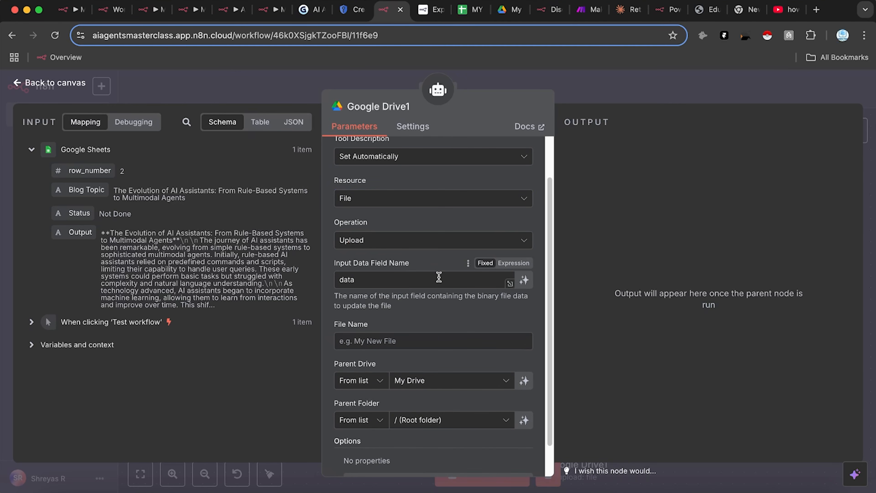
pyautogui.click(588, 86)
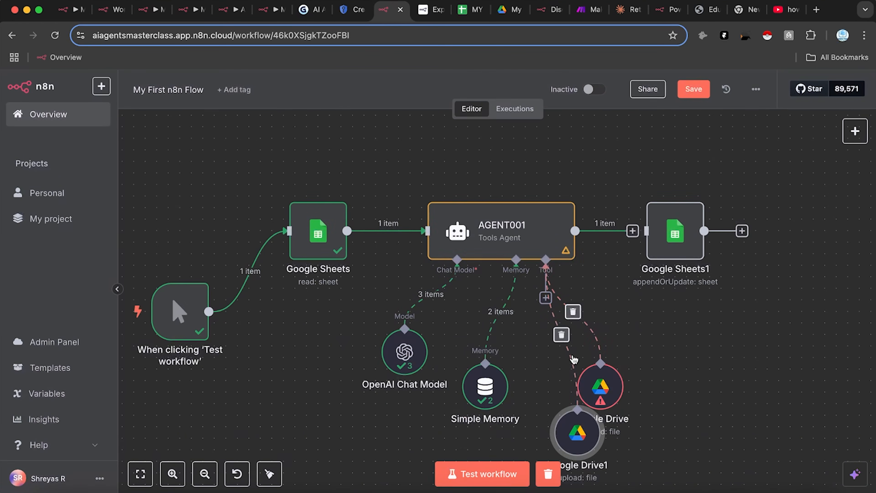
# Step: Disconnect both Google Drive tools from AGENT001 and move them aside on the canvas
pyautogui.click(574, 312)
pyautogui.click(562, 335)
pyautogui.moveTo(600, 386); pyautogui.dragTo(669, 409)
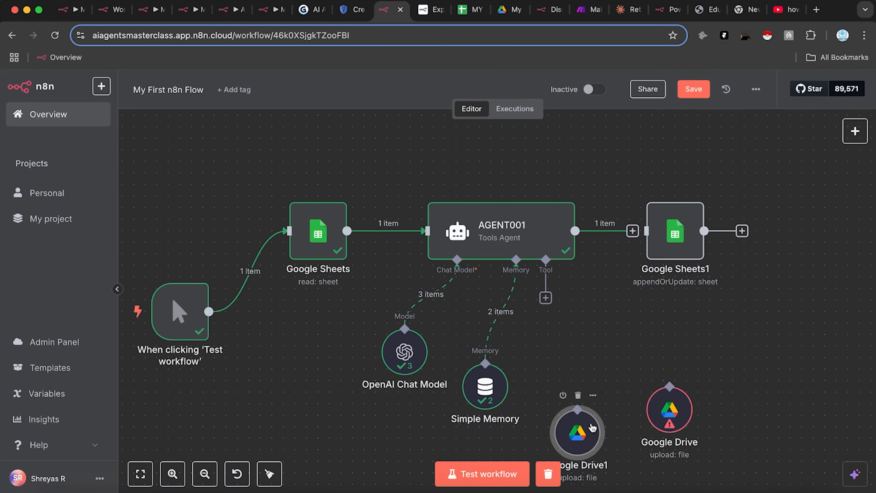
pyautogui.moveTo(591, 426); pyautogui.dragTo(673, 334)
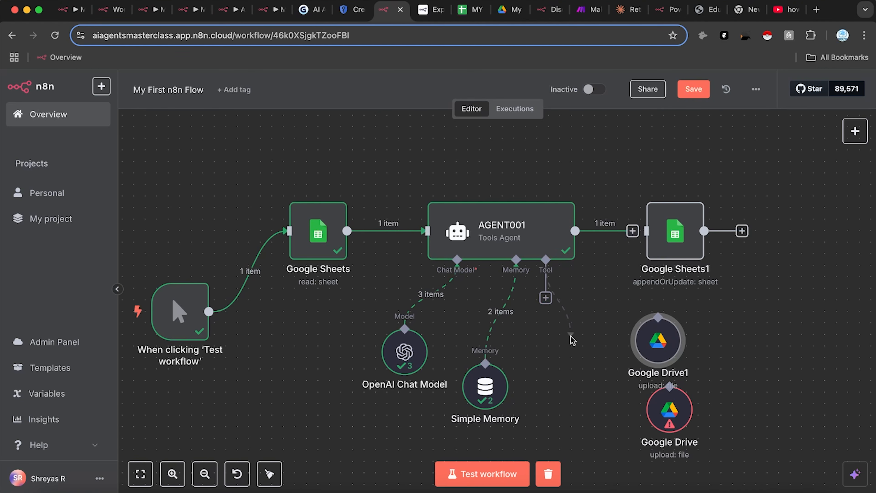
# Step: Add a Google Docs tool to AGENT001 and start creating a new Google Docs credential
pyautogui.moveTo(571, 336); pyautogui.dragTo(571, 337)
pyautogui.write('word')
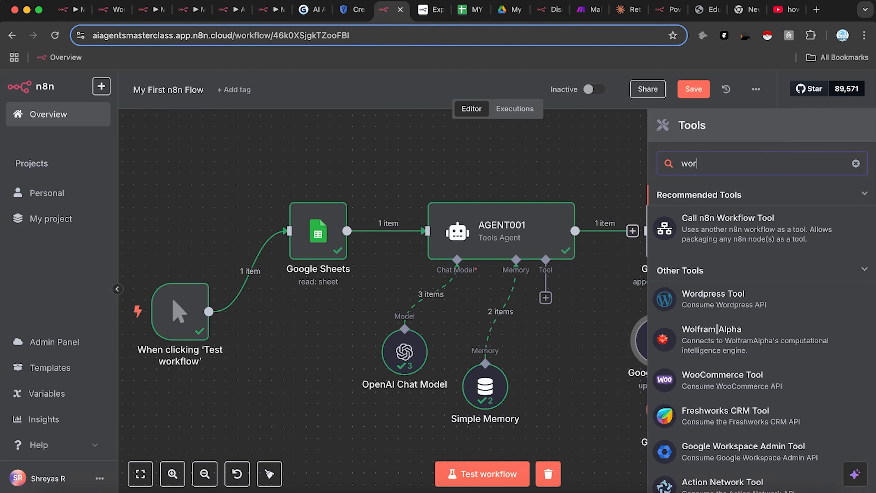
pyautogui.press('BackSpace')
pyautogui.press('BackSpace')
pyautogui.press('BackSpace')
pyautogui.press('BackSpace')
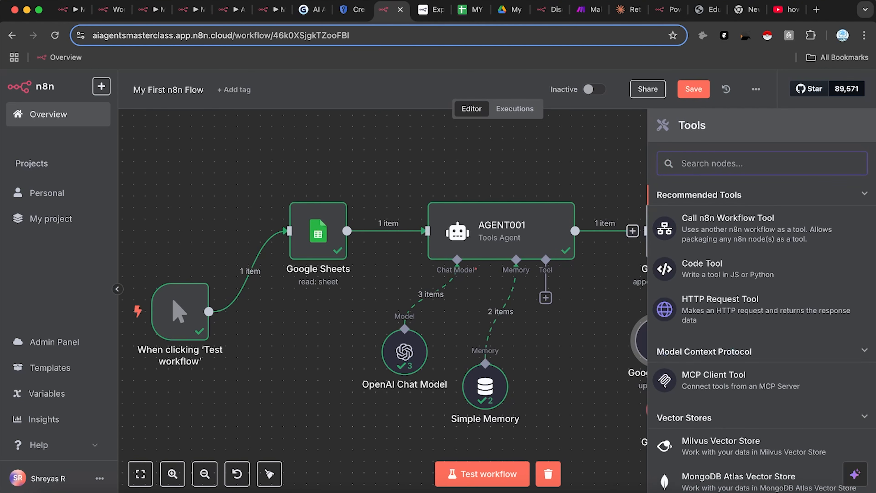
pyautogui.write('doc')
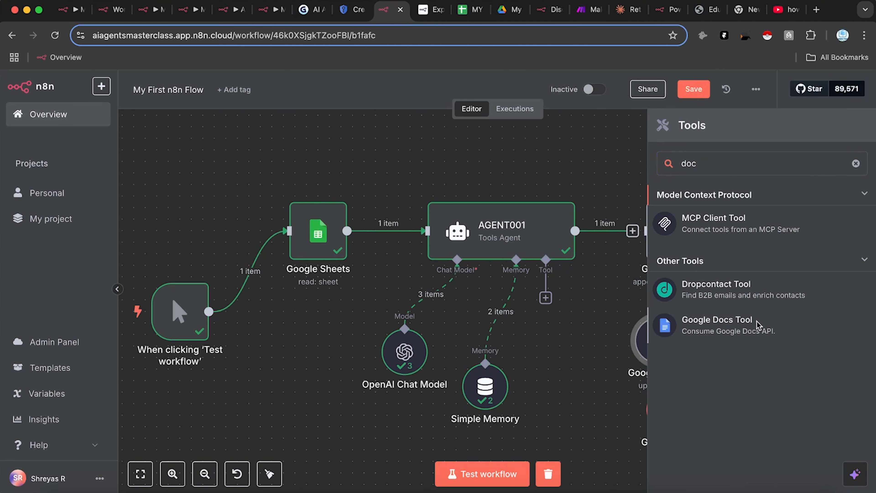
pyautogui.click(757, 325)
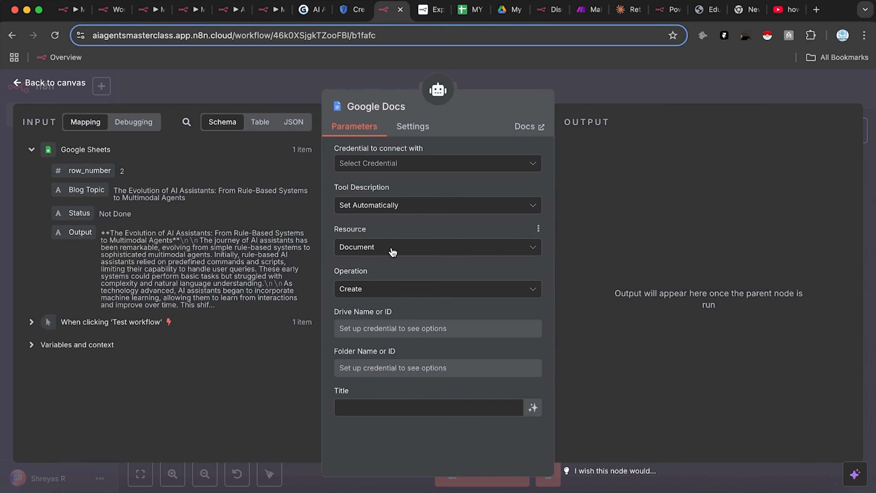
pyautogui.click(445, 163)
pyautogui.click(419, 202)
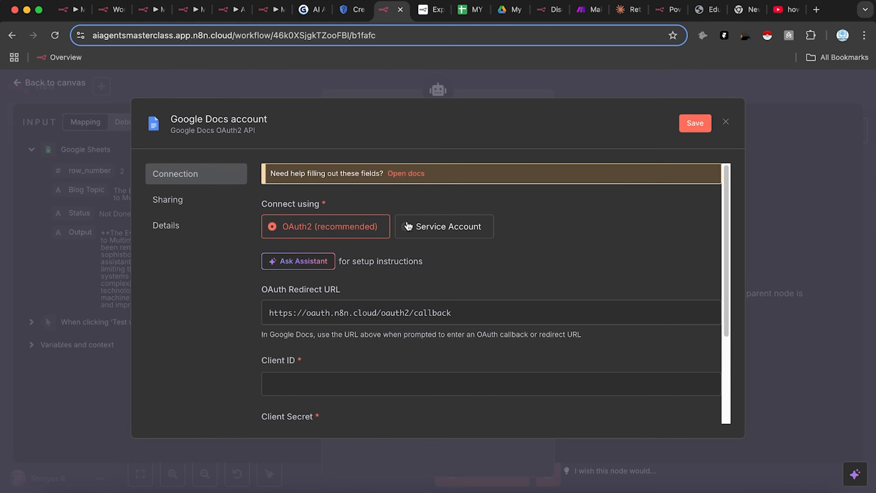
pyautogui.click(349, 16)
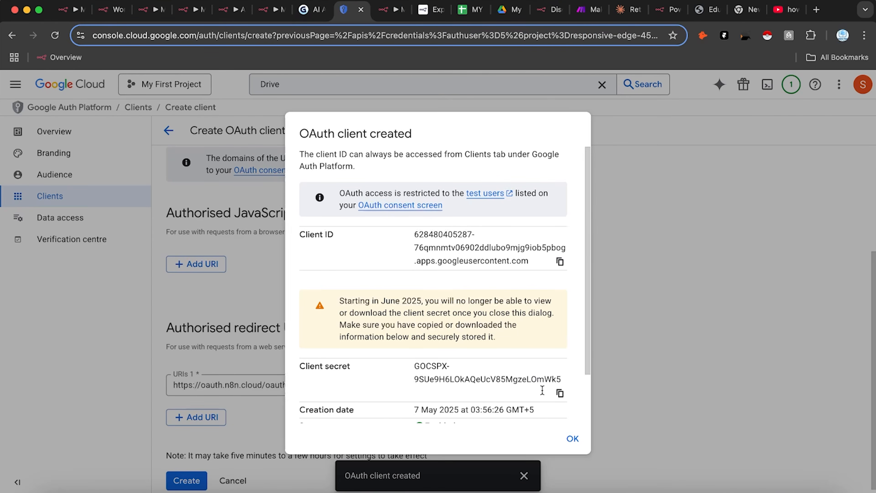
# Step: Search the console for 'Docs' and enable the Google Docs API
pyautogui.click(573, 439)
pyautogui.click(87, 222)
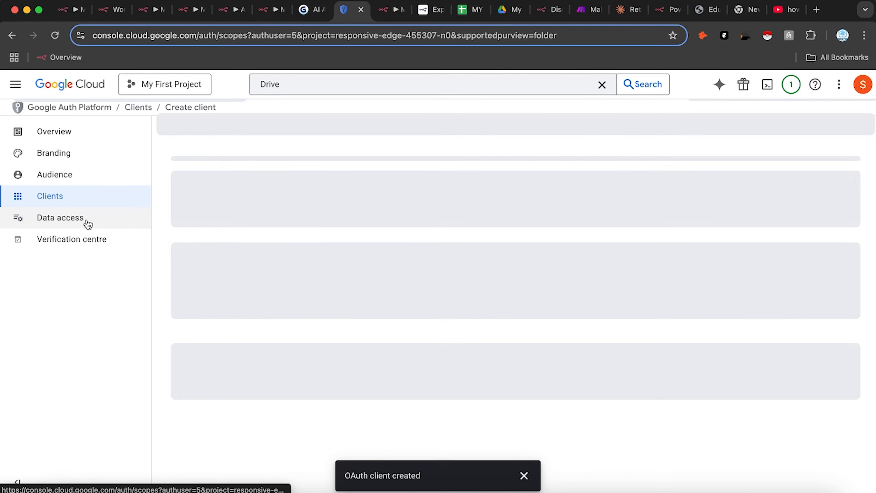
pyautogui.click(414, 80)
pyautogui.write('Docs')
pyautogui.press('Return')
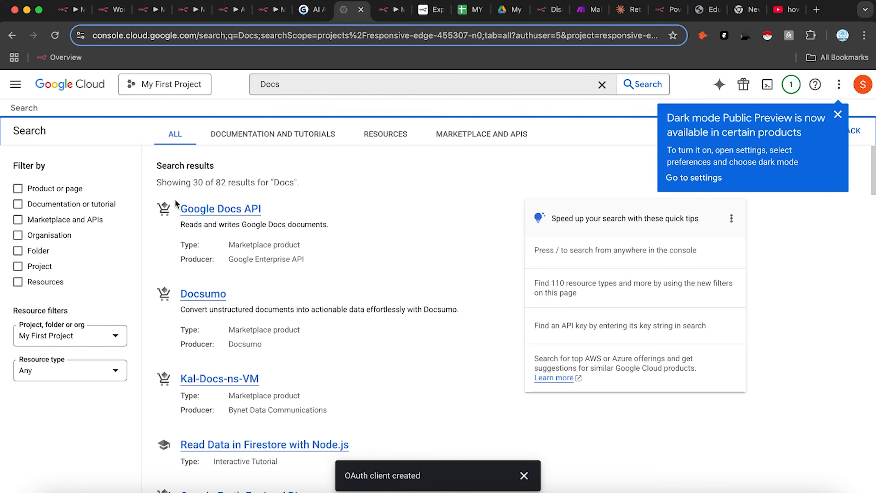
pyautogui.click(216, 211)
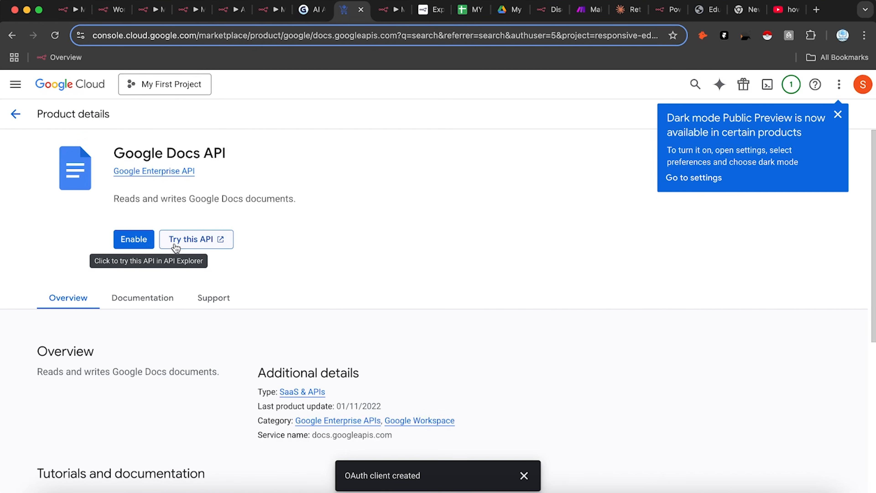
pyautogui.click(119, 241)
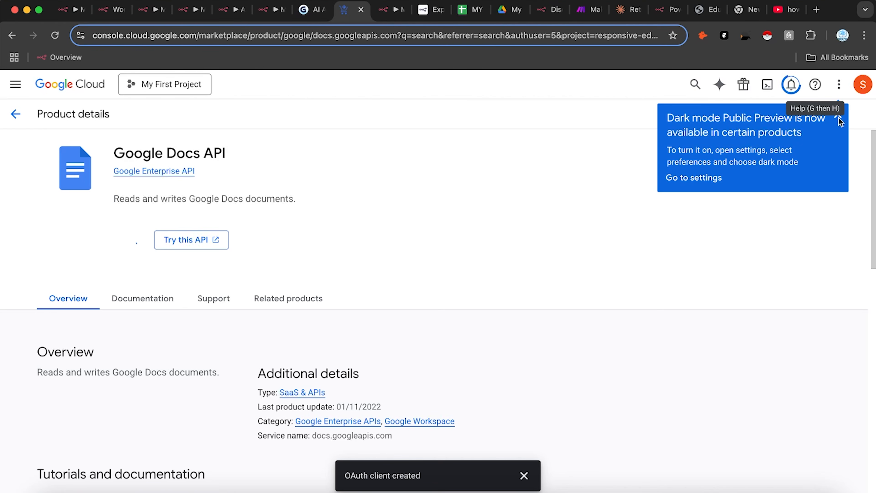
pyautogui.click(15, 113)
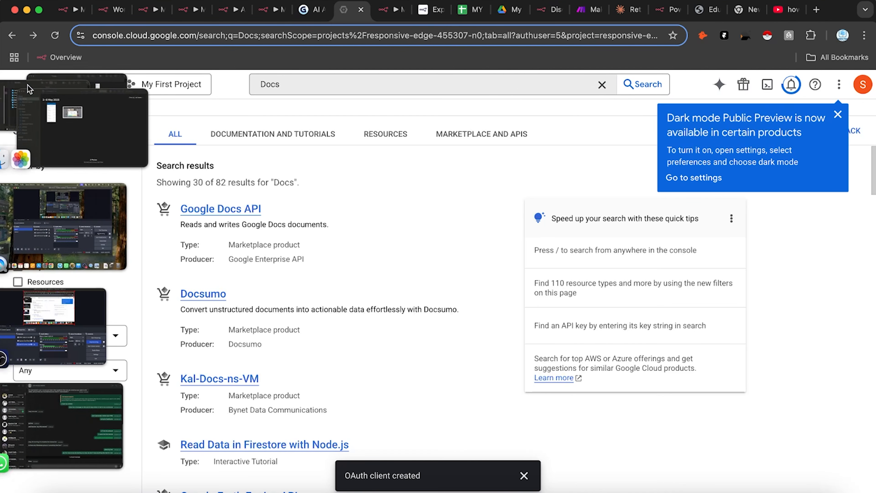
# Step: Open the Data access scope panel, list all 54 scopes on one page, and close it unchanged
pyautogui.click(12, 35)
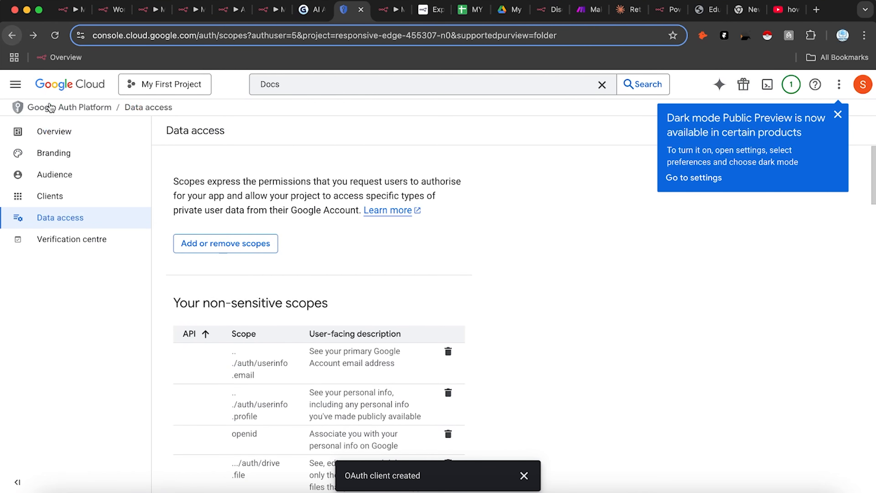
pyautogui.click(268, 248)
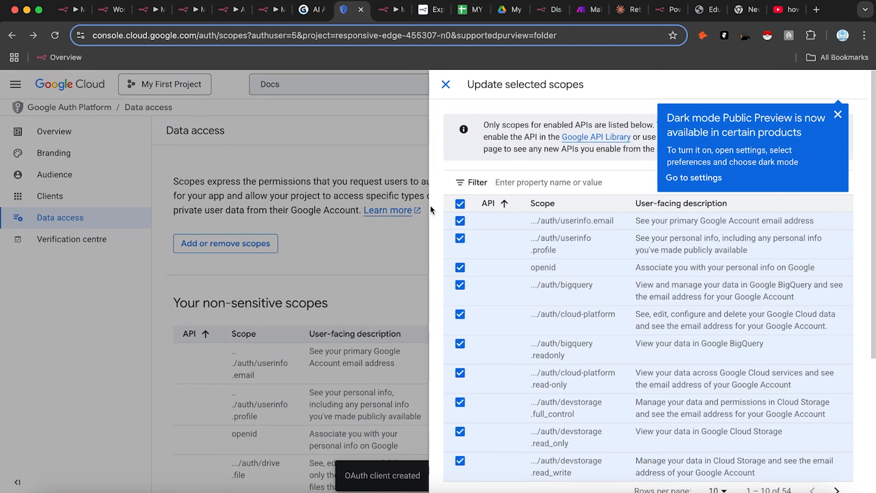
pyautogui.click(837, 114)
pyautogui.scroll(-5, 725, 326)
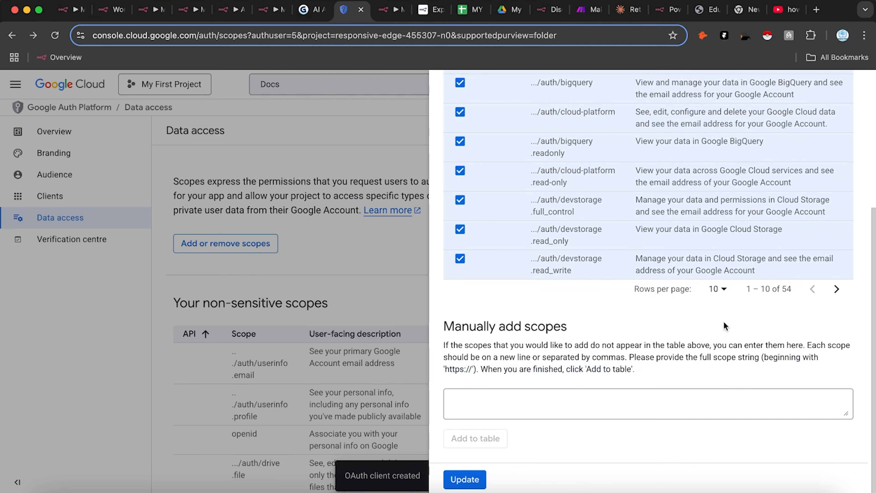
pyautogui.click(717, 290)
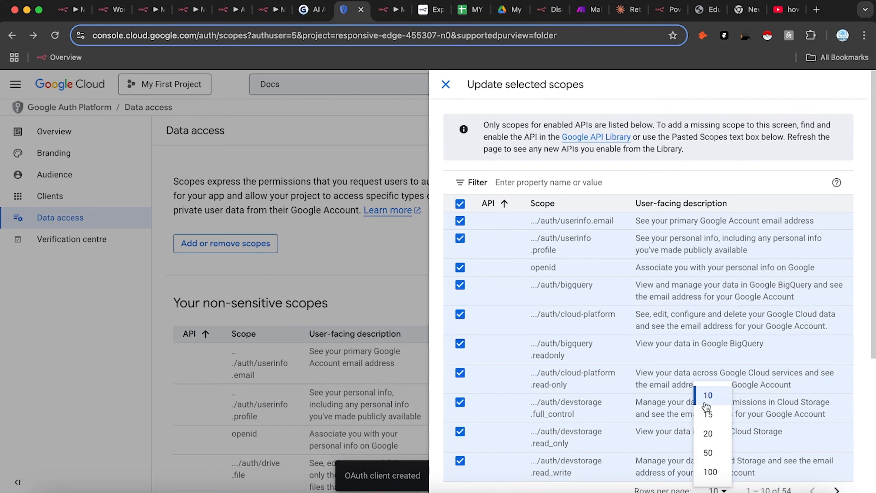
pyautogui.click(709, 472)
pyautogui.scroll(-10, 706, 296)
pyautogui.scroll(-15, 705, 296)
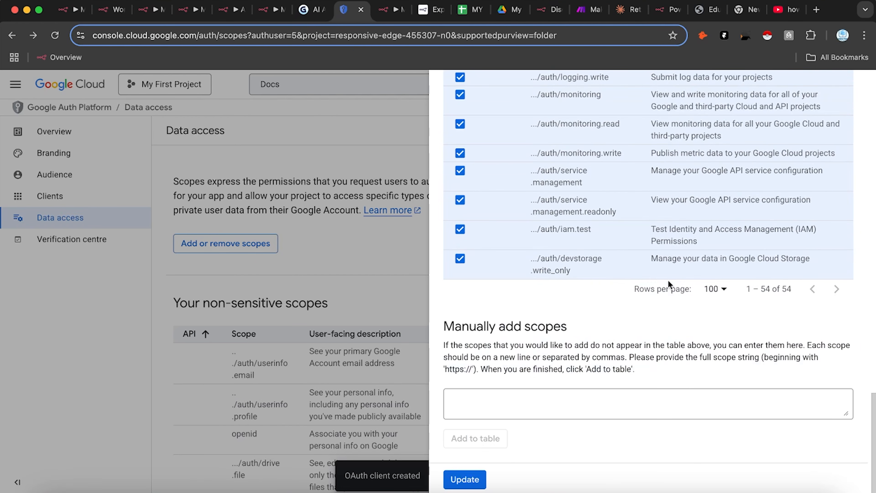
pyautogui.click(344, 173)
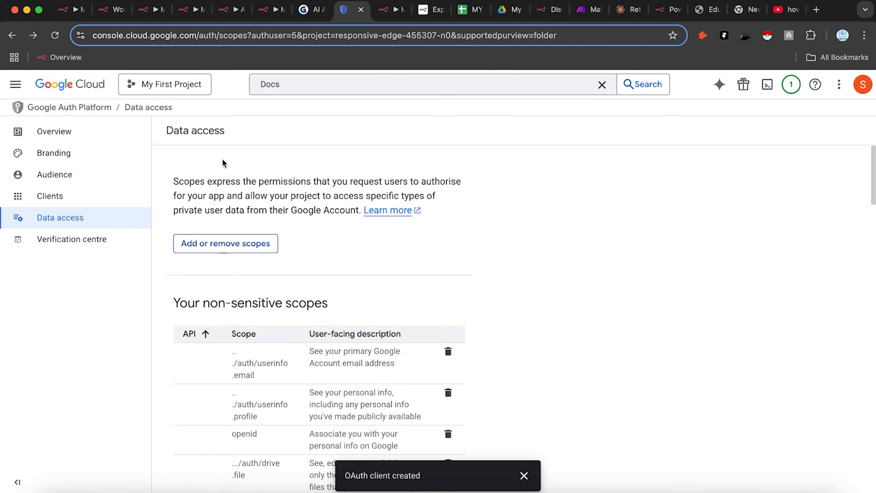
# Step: Return to Data access via the OAuth consent screen, recheck the 54 scopes, and reload the page
pyautogui.click(16, 85)
pyautogui.moveTo(148, 359)
pyautogui.click(211, 422)
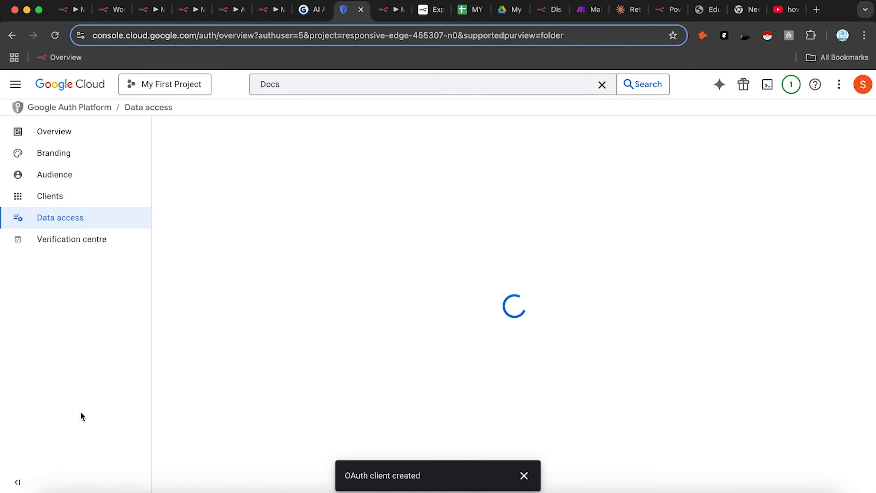
pyautogui.click(100, 202)
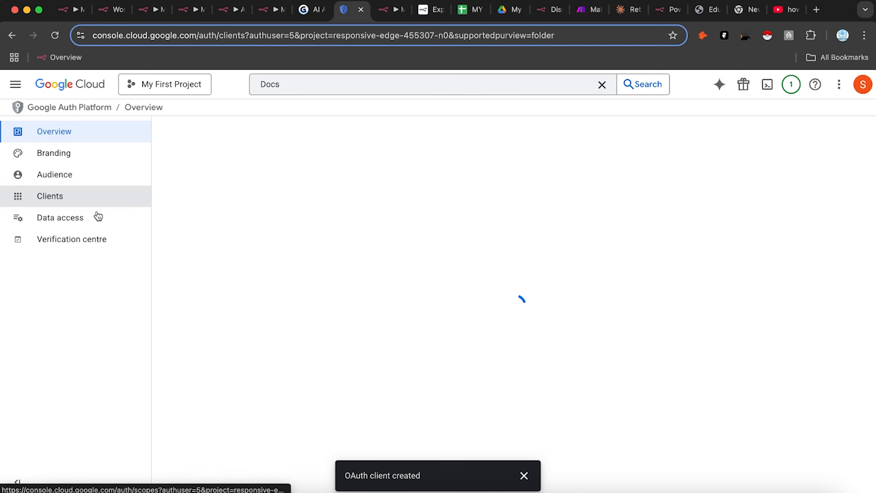
pyautogui.click(84, 223)
pyautogui.click(237, 238)
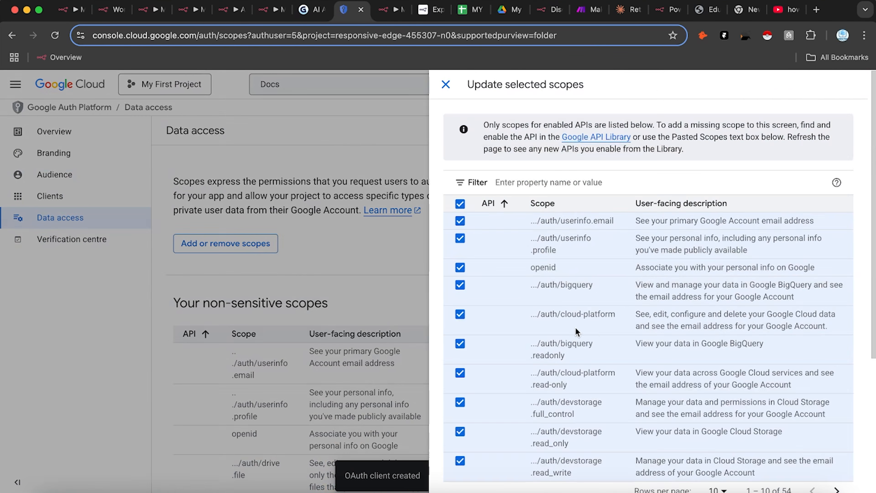
pyautogui.scroll(-10, 646, 327)
pyautogui.click(723, 290)
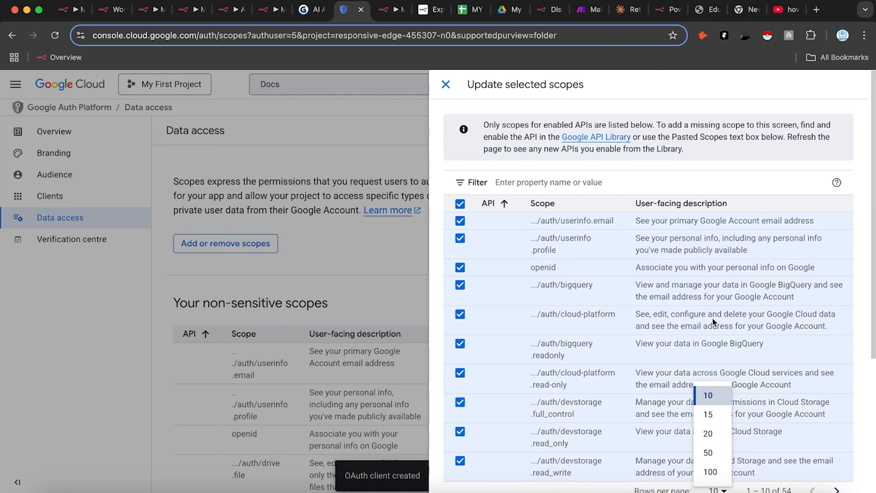
pyautogui.click(711, 473)
pyautogui.scroll(-20, 724, 359)
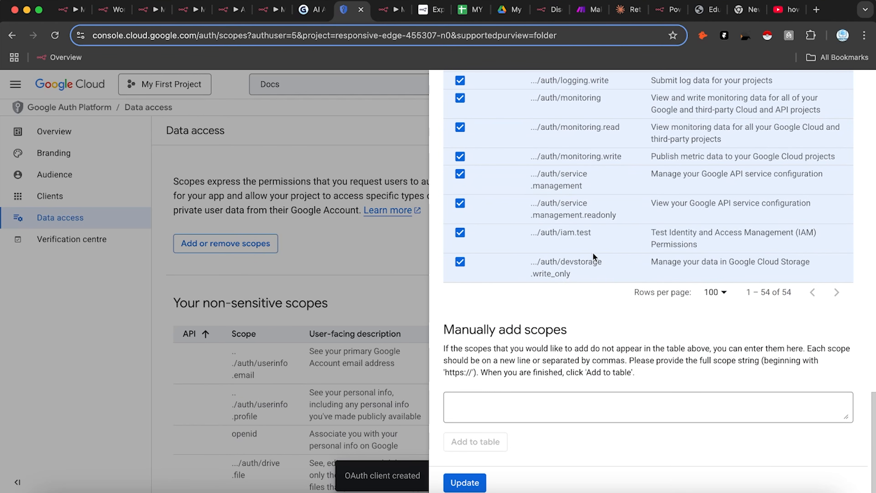
pyautogui.click(254, 200)
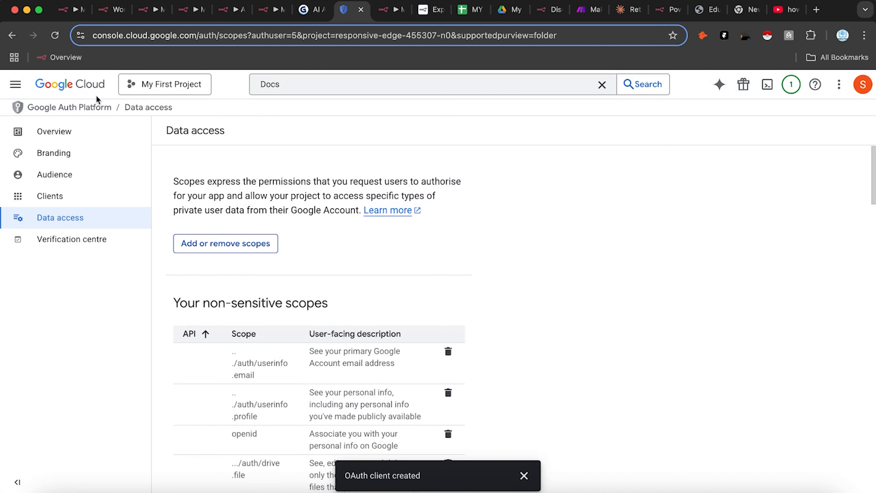
pyautogui.click(55, 35)
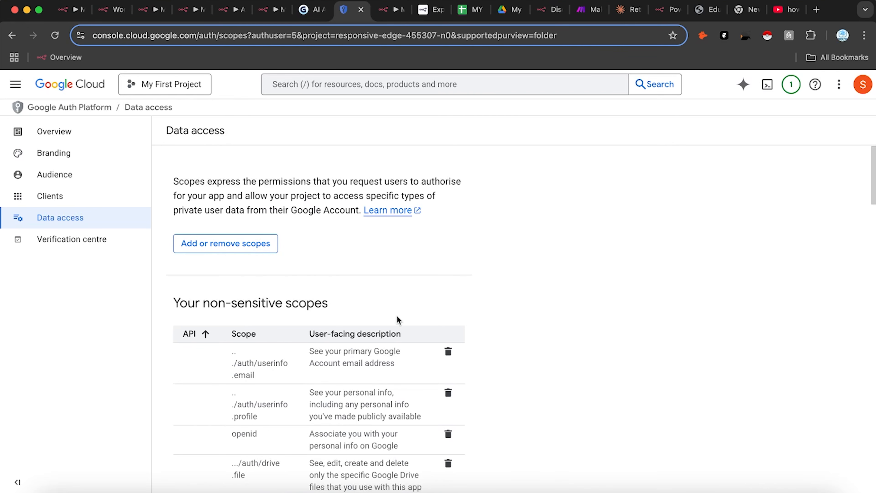
# Step: Tick the Google Docs documents and documents.readonly scopes among all 56 and apply them
pyautogui.scroll(-10, 322, 315)
pyautogui.scroll(10, 242, 207)
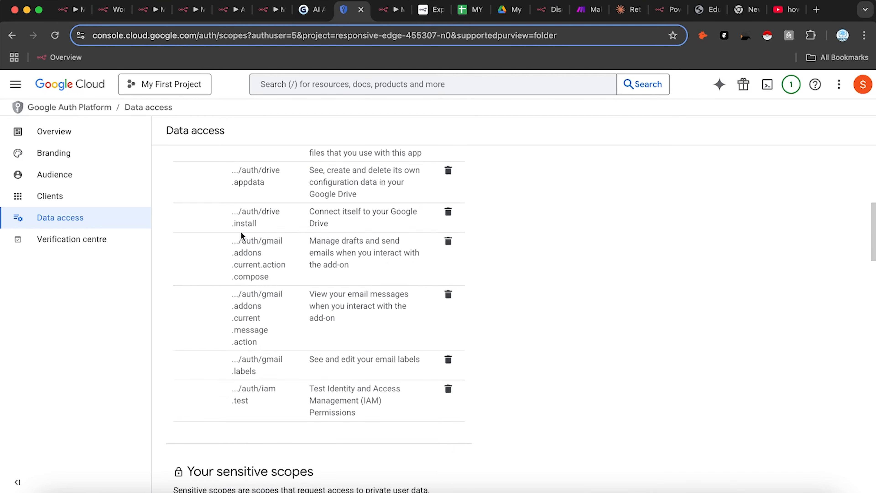
pyautogui.scroll(1, 229, 180)
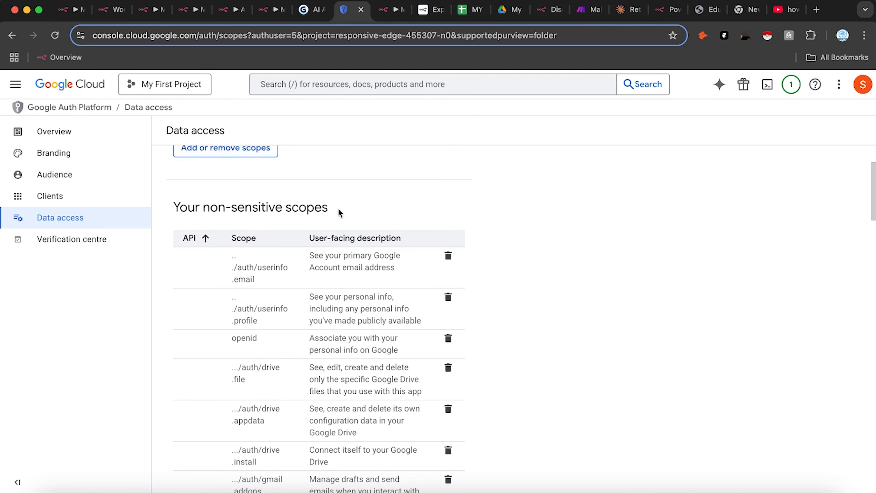
pyautogui.click(255, 149)
pyautogui.scroll(-10, 692, 386)
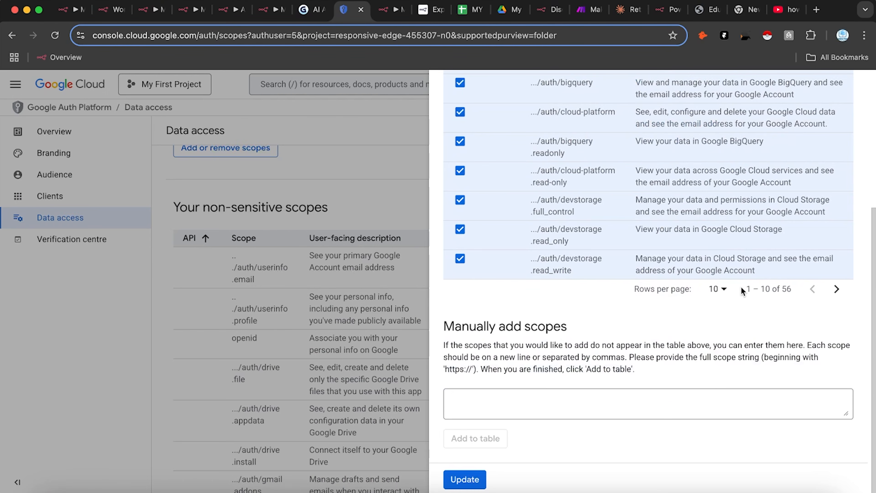
pyautogui.click(717, 290)
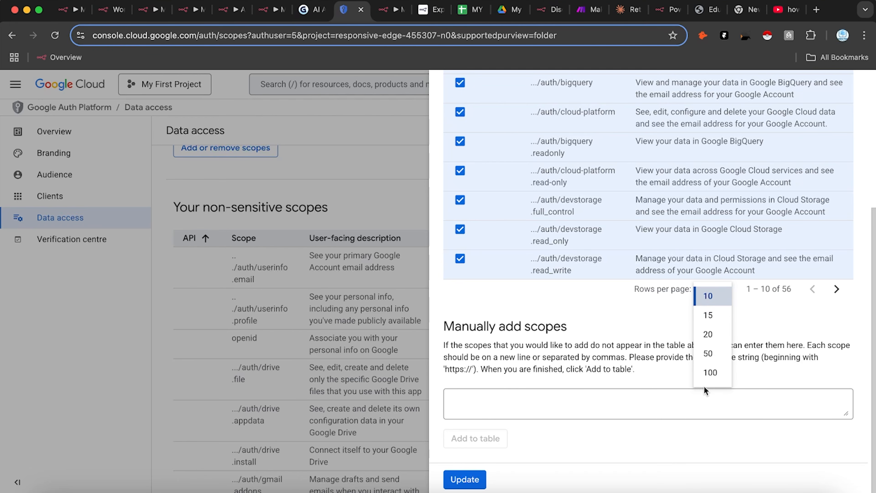
pyautogui.click(706, 375)
pyautogui.scroll(-15, 682, 373)
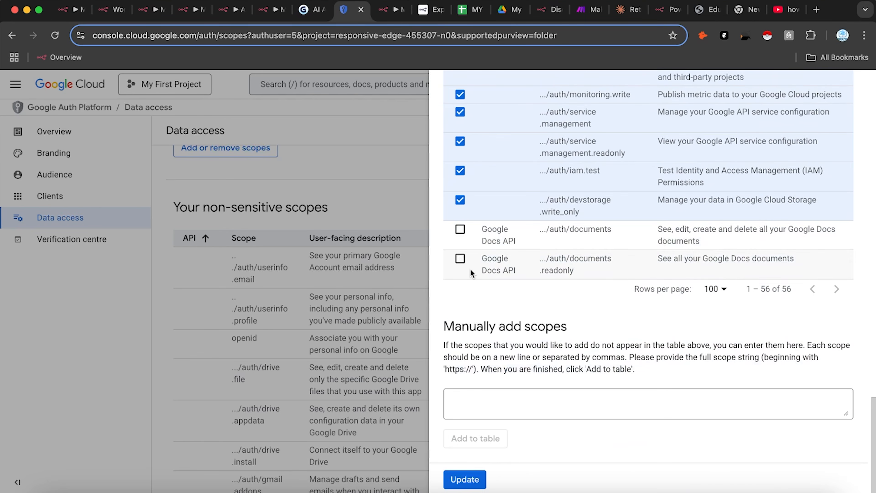
pyautogui.click(465, 263)
pyautogui.click(461, 239)
pyautogui.click(464, 478)
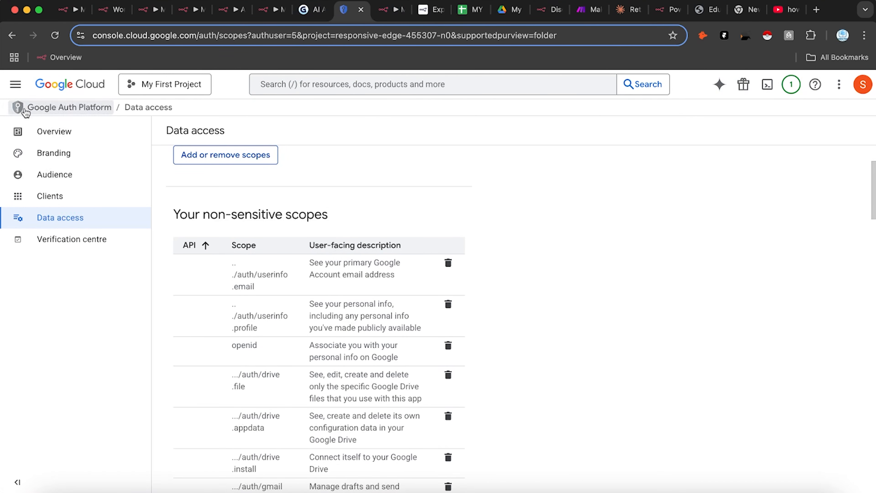
# Step: Save the Data access changes with the new Google Docs scopes
pyautogui.click(19, 89)
pyautogui.click(486, 321)
pyautogui.scroll(-8, 490, 302)
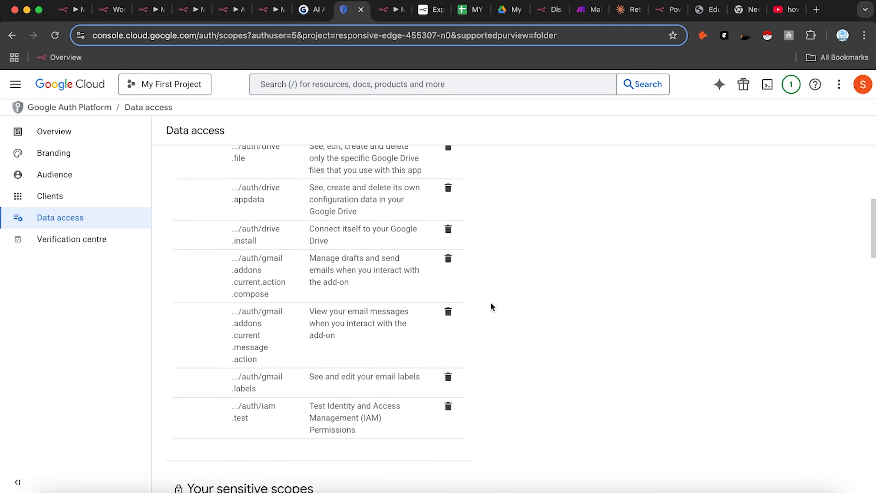
pyautogui.scroll(-20, 478, 322)
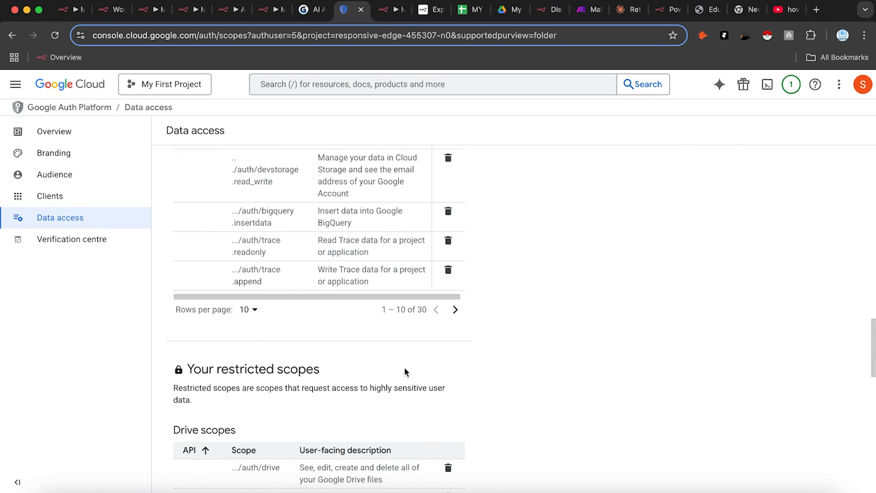
pyautogui.scroll(-15, 387, 345)
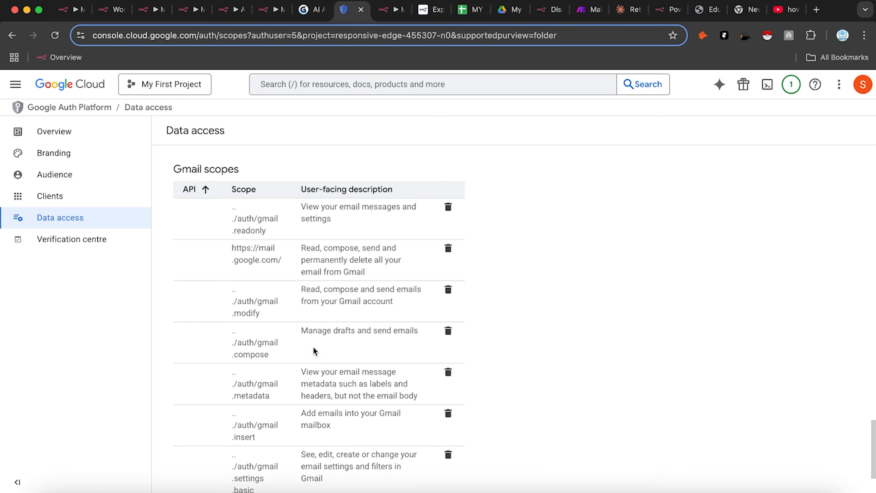
pyautogui.click(186, 475)
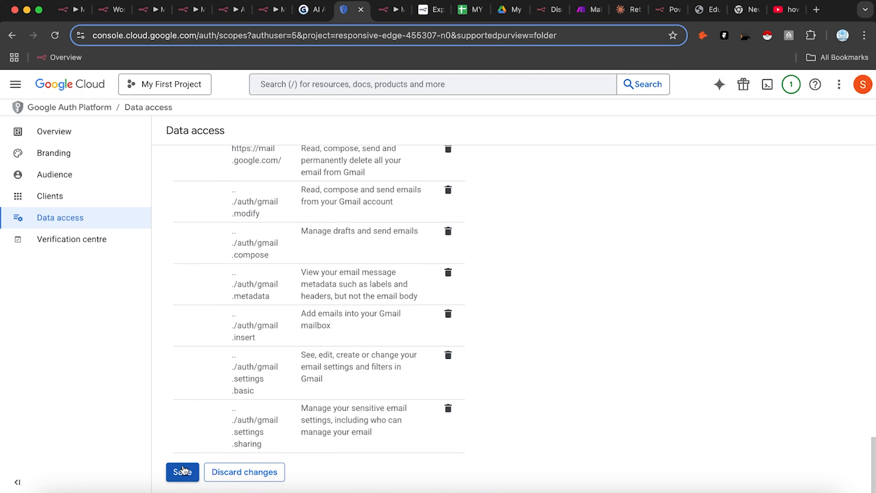
pyautogui.scroll(1, 292, 345)
pyautogui.scroll(-1, 293, 344)
pyautogui.scroll(20, 342, 325)
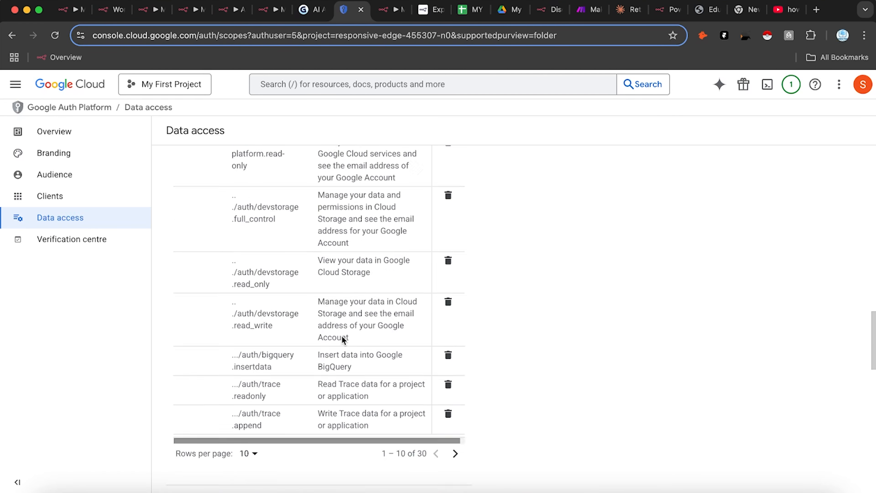
pyautogui.scroll(-20, 344, 321)
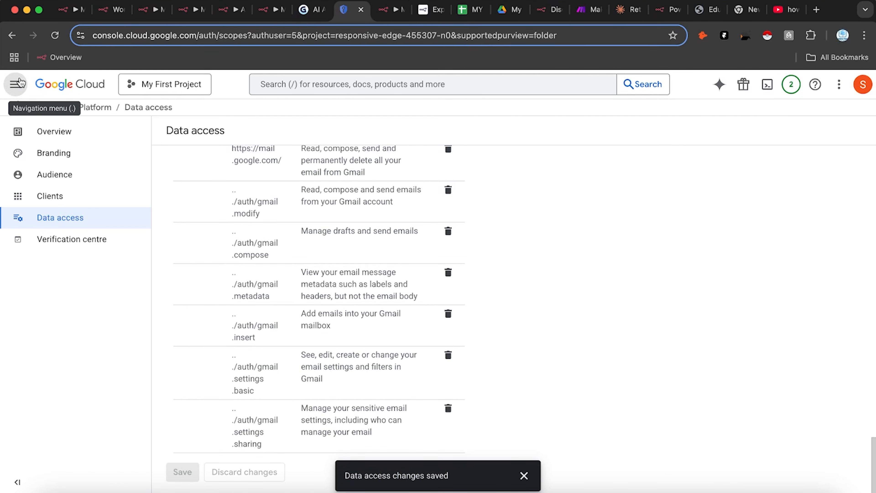
# Step: Copy the My First AI Auth client ID from Credentials into n8n's Client ID field
pyautogui.click(15, 83)
pyautogui.moveTo(93, 366)
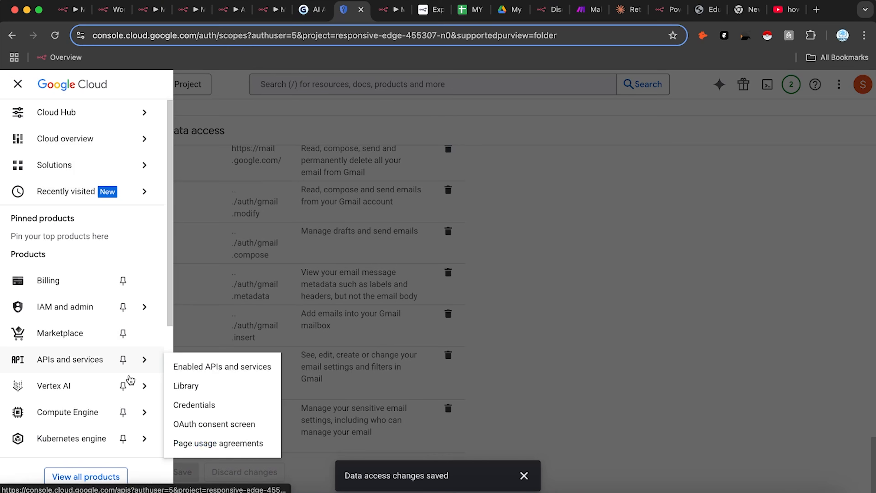
pyautogui.click(217, 407)
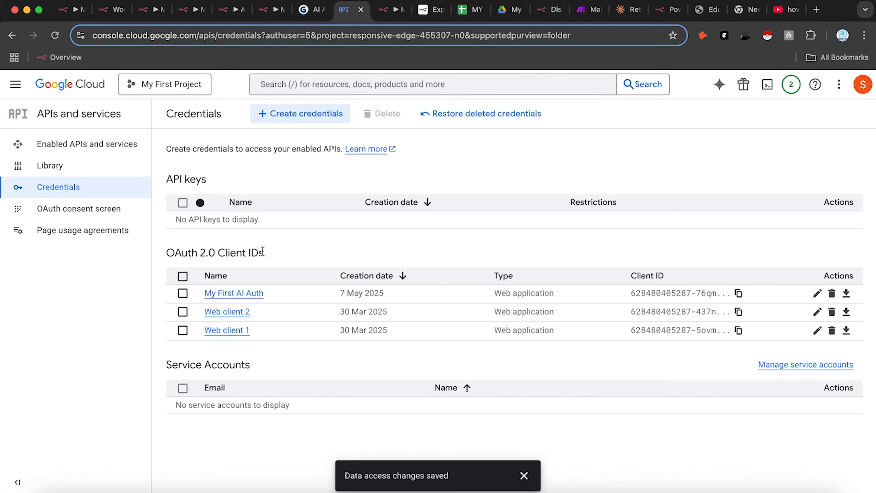
pyautogui.click(242, 292)
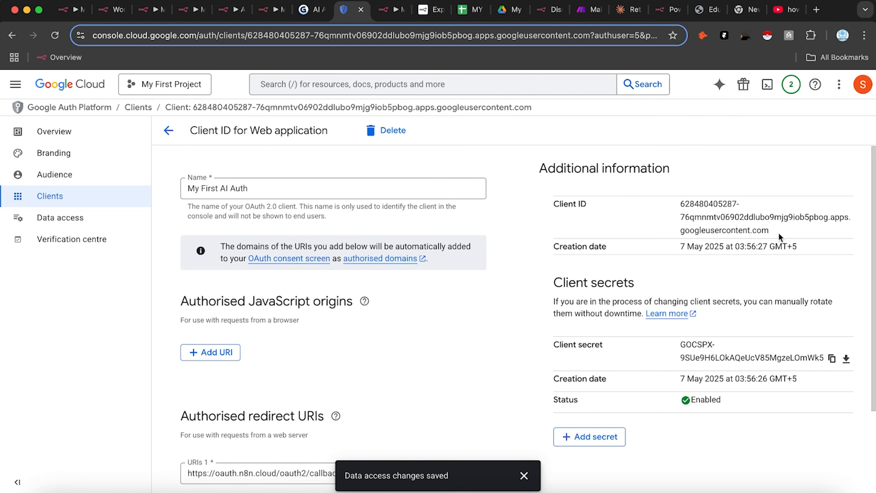
pyautogui.moveTo(772, 233); pyautogui.dragTo(672, 206)
pyautogui.hotkey('ctrl', 'c')
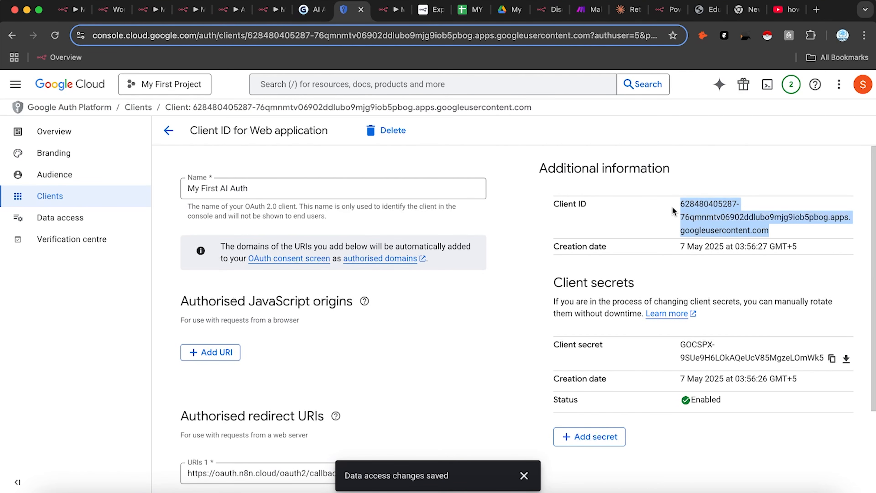
pyautogui.click(393, 10)
pyautogui.click(379, 381)
pyautogui.hotkey('ctrl', 'v')
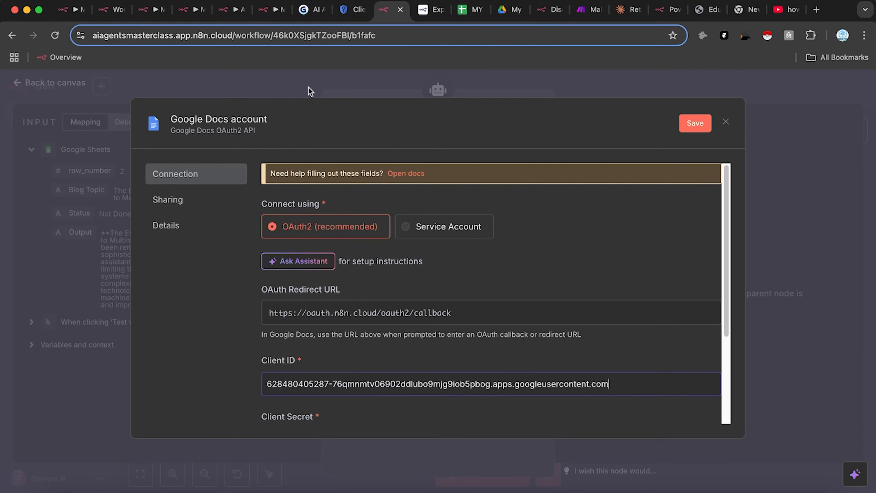
# Step: Paste the OAuth client secret into the Google Docs credential's Client Secret field
pyautogui.click(349, 10)
pyautogui.click(832, 358)
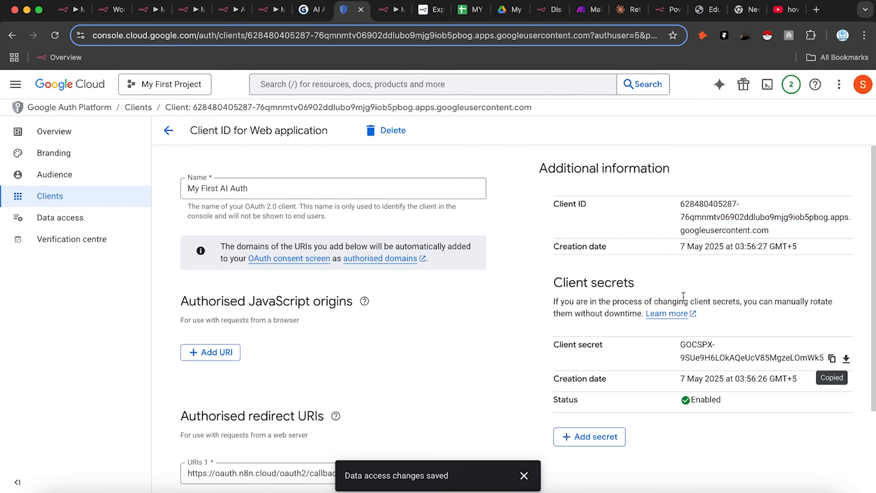
pyautogui.click(393, 10)
pyautogui.scroll(-3, 490, 366)
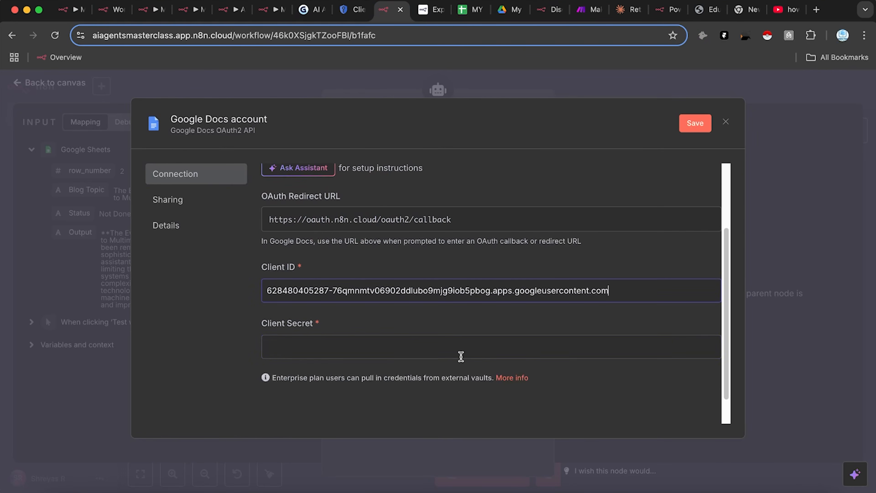
pyautogui.click(462, 348)
pyautogui.hotkey('ctrl', 'v')
# Step: Sign in with the Google account, pass the unverified app warning, and close the credential
pyautogui.click(332, 386)
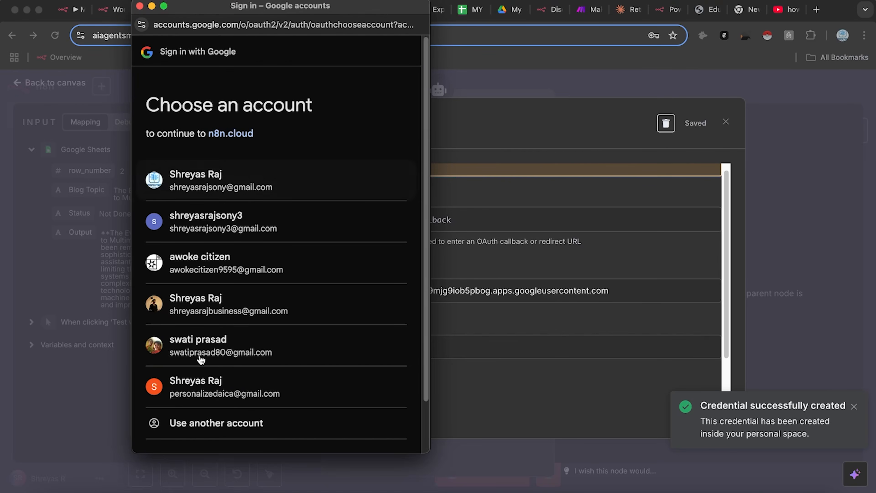
pyautogui.click(224, 395)
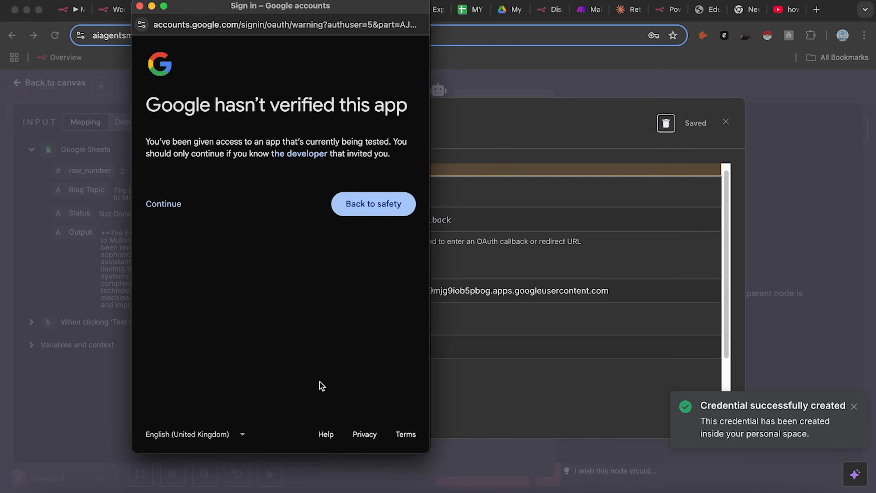
pyautogui.click(165, 205)
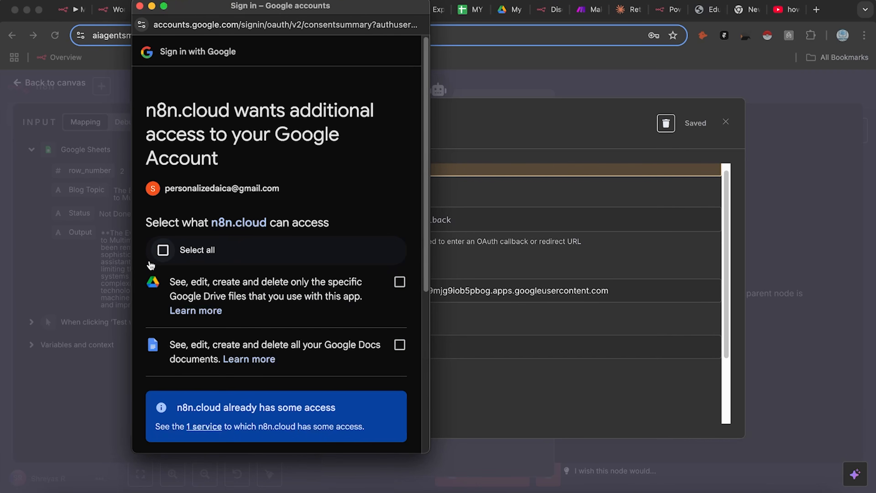
pyautogui.scroll(-5, 285, 337)
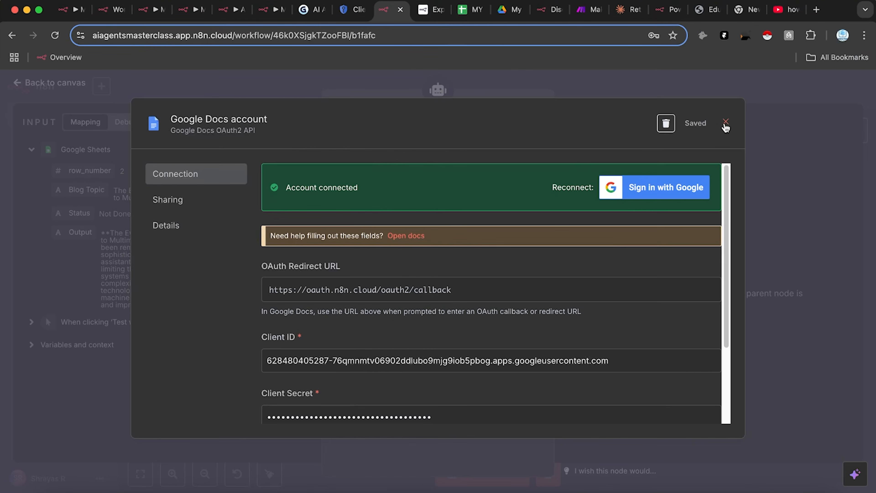
pyautogui.click(725, 125)
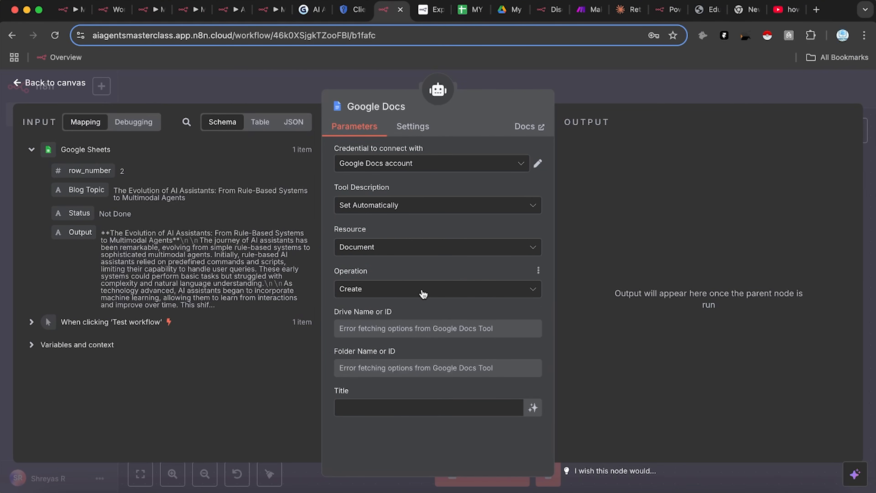
# Step: Keep the Google Docs tool on Document/Create with its account, targeting the Blog Posts folder
pyautogui.click(438, 252)
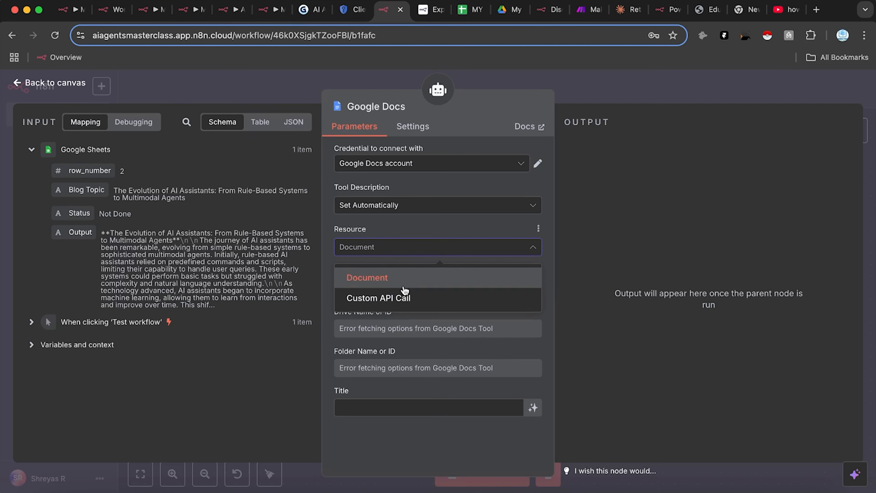
pyautogui.click(403, 278)
pyautogui.click(407, 293)
pyautogui.click(395, 318)
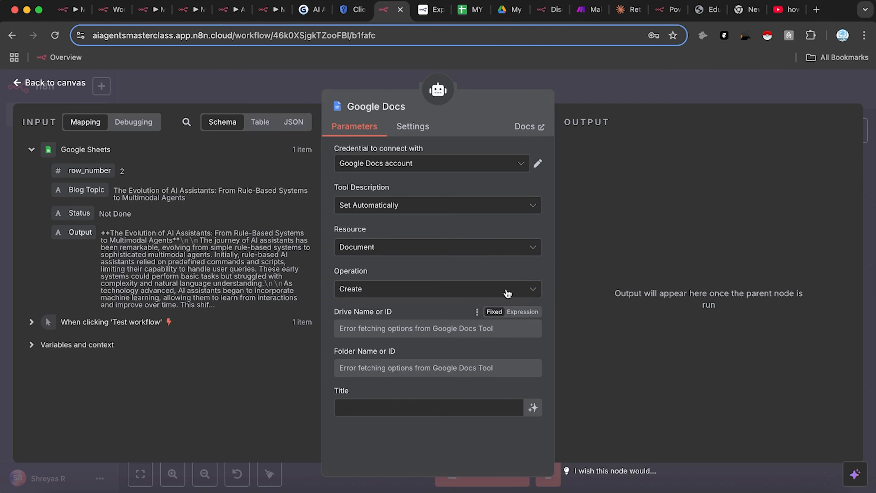
pyautogui.click(464, 162)
pyautogui.click(458, 188)
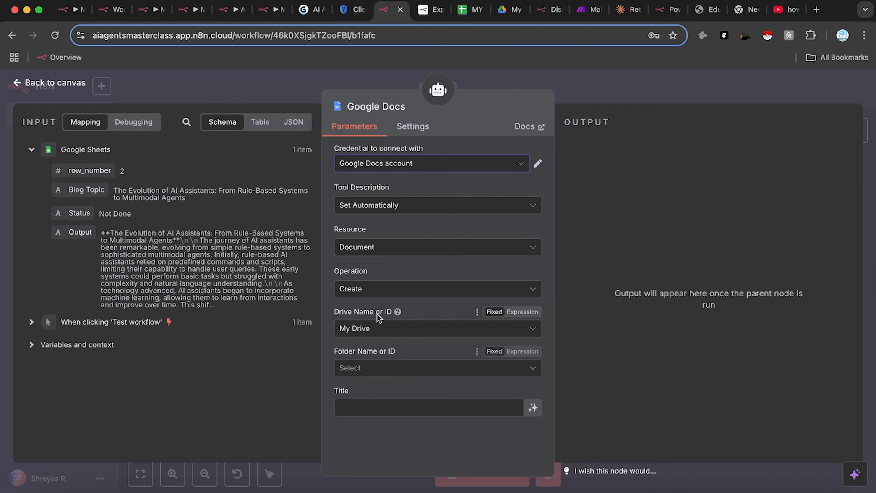
pyautogui.click(360, 368)
pyautogui.click(368, 417)
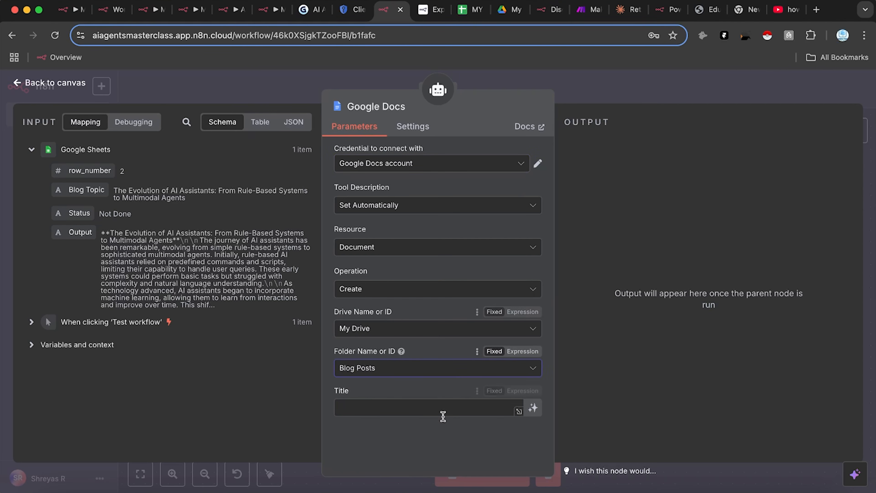
# Step: Let the model define the document title, then save the workflow
pyautogui.click(533, 408)
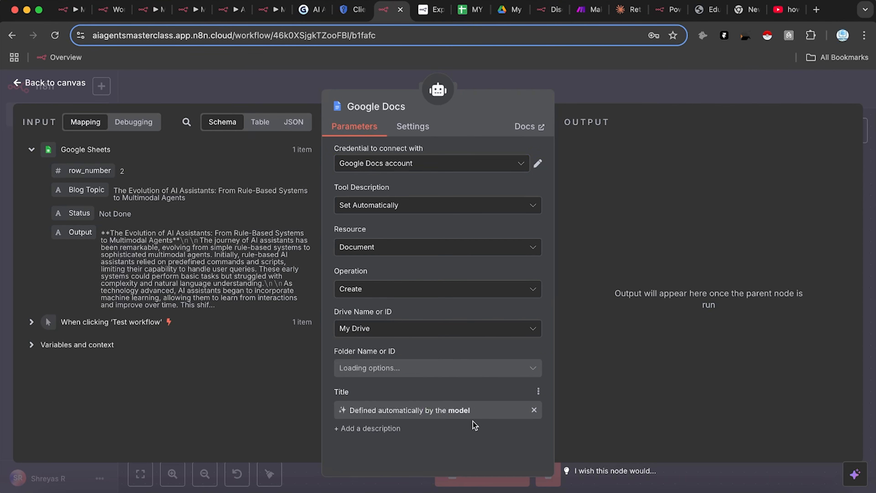
pyautogui.click(356, 429)
pyautogui.scroll(-1, 499, 422)
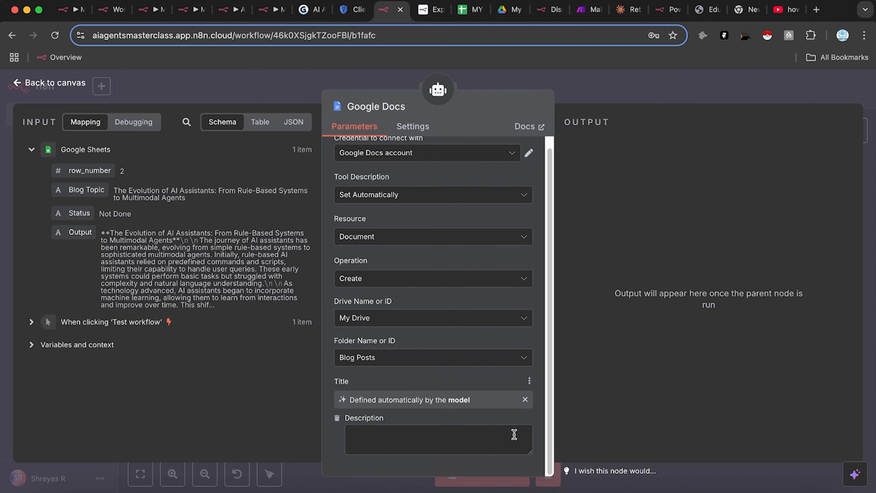
pyautogui.click(335, 417)
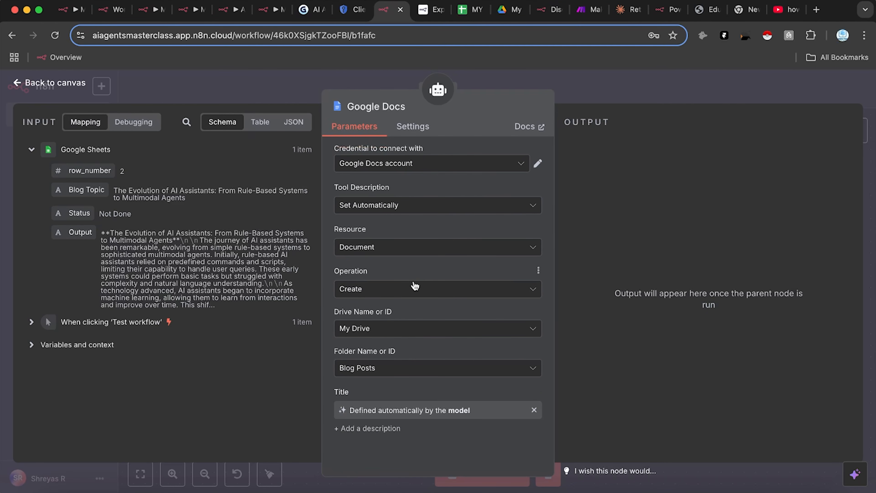
pyautogui.click(392, 292)
pyautogui.click(392, 292)
pyautogui.click(600, 84)
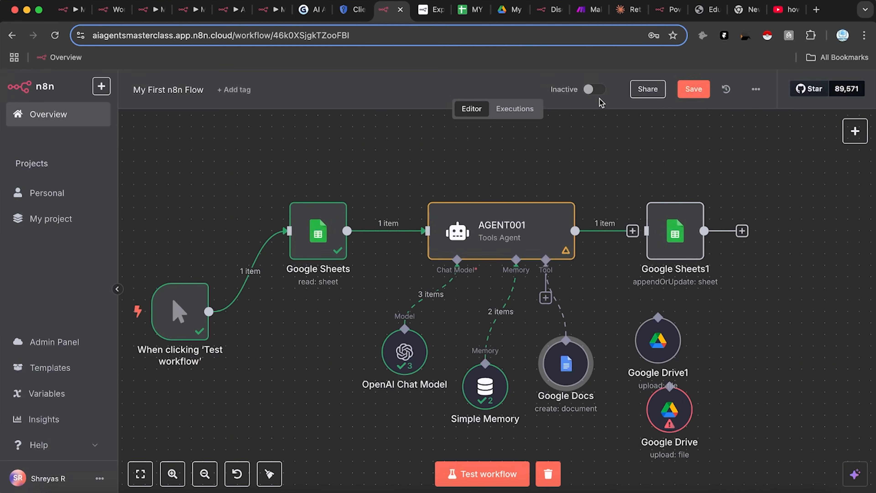
pyautogui.click(699, 98)
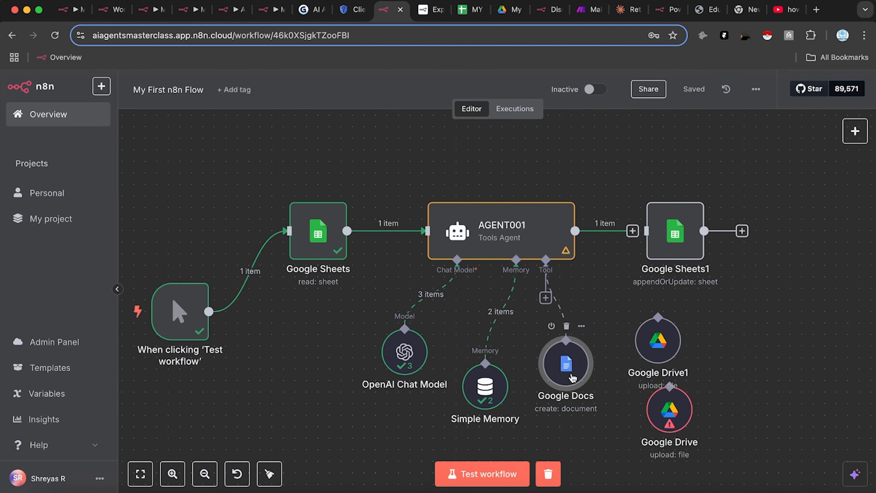
pyautogui.doubleClick(572, 377)
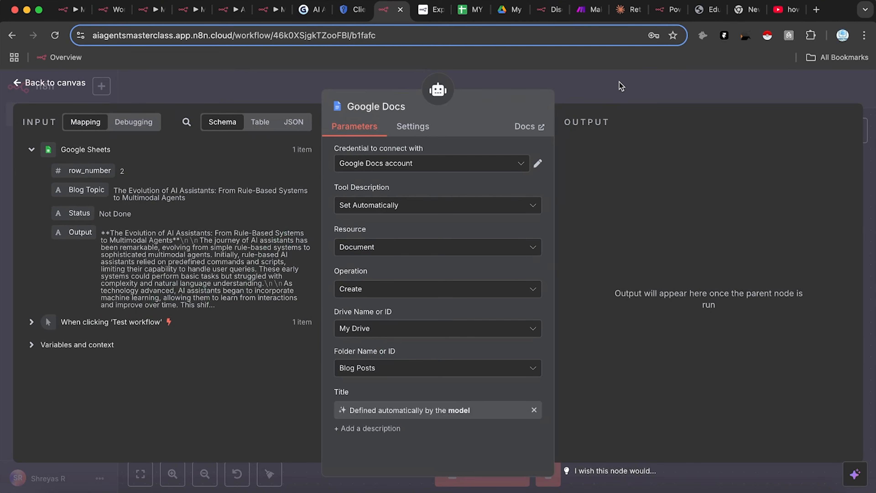
pyautogui.click(621, 86)
# Step: Change 'Drive' to 'Docs' in AGENT001's system message and save the workflow
pyautogui.doubleClick(490, 228)
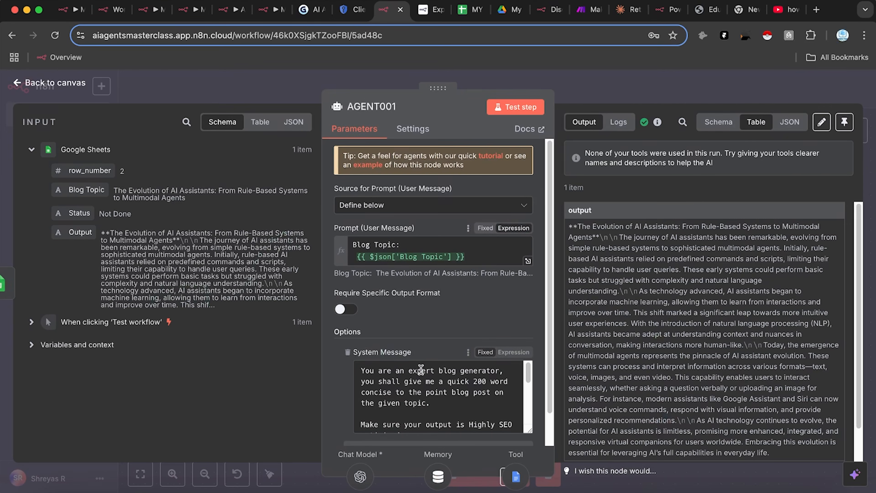
pyautogui.scroll(-5, 434, 411)
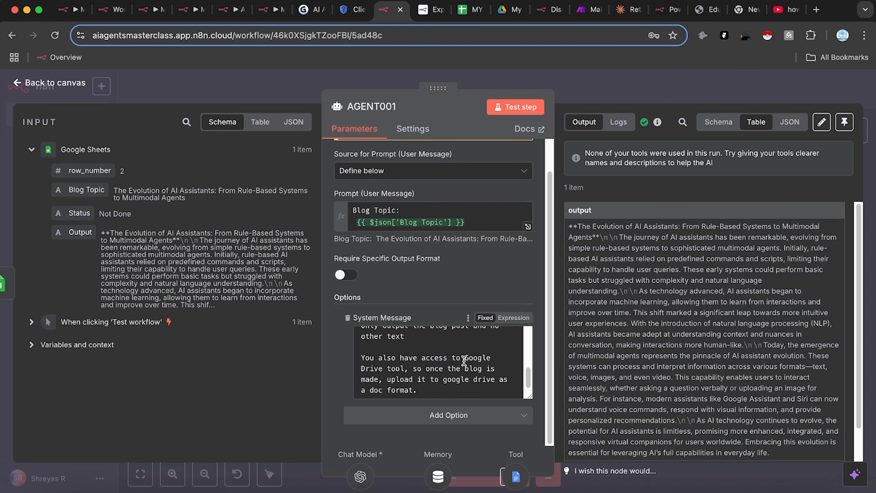
pyautogui.moveTo(383, 365); pyautogui.dragTo(357, 366)
pyautogui.write('D')
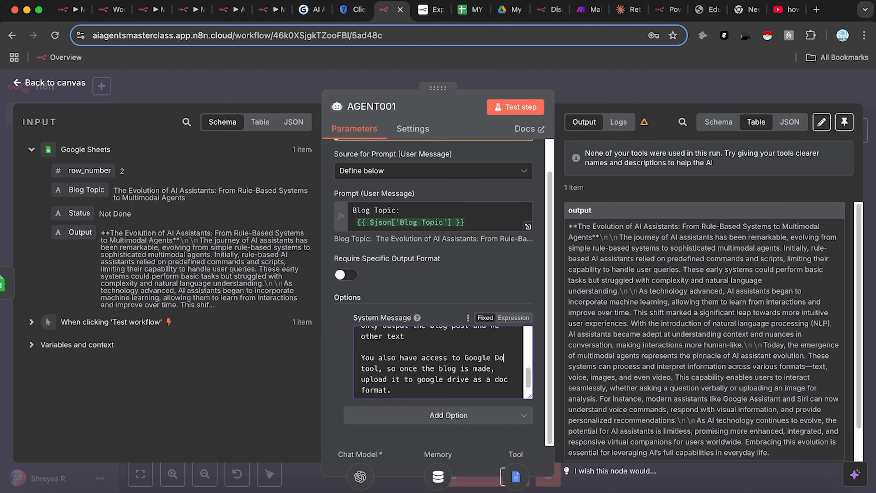
pyautogui.click(631, 102)
pyautogui.hotkey('ctrl', 's')
# Step: Move the two Google Drive nodes aside and test-run the workflow
pyautogui.moveTo(747, 317); pyautogui.dragTo(601, 454)
pyautogui.moveTo(671, 346); pyautogui.dragTo(796, 336)
pyautogui.click(716, 389)
pyautogui.click(489, 473)
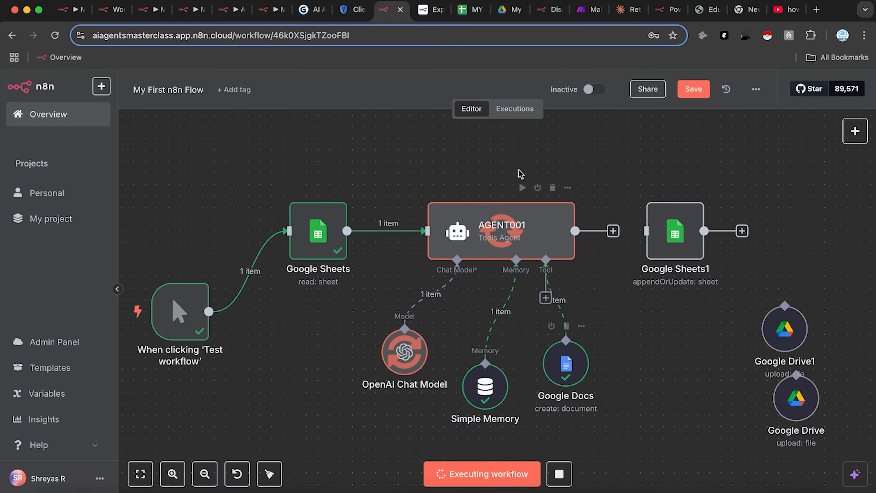
pyautogui.click(507, 14)
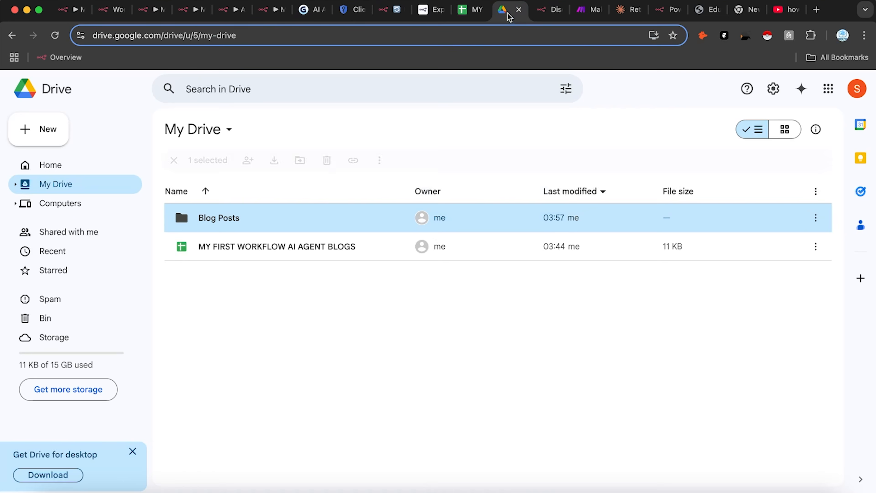
# Step: Open the new document in Blog Posts, see it's empty, and go back to n8n
pyautogui.doubleClick(345, 223)
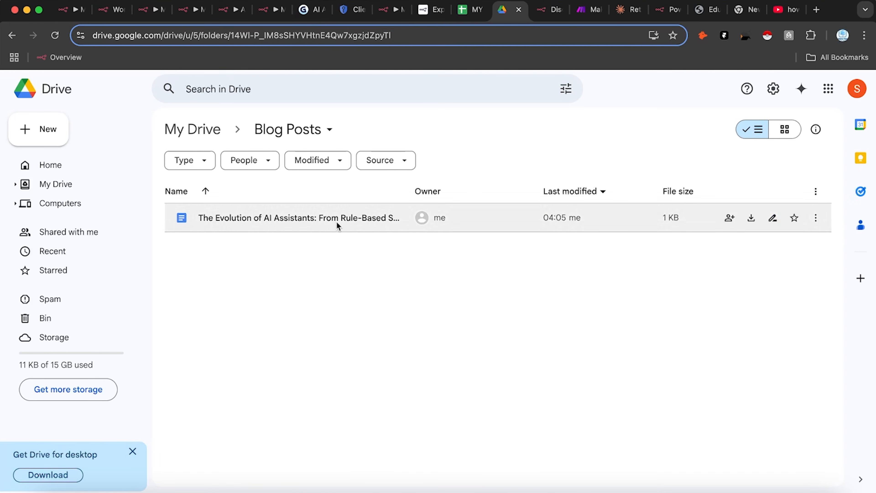
pyautogui.doubleClick(342, 223)
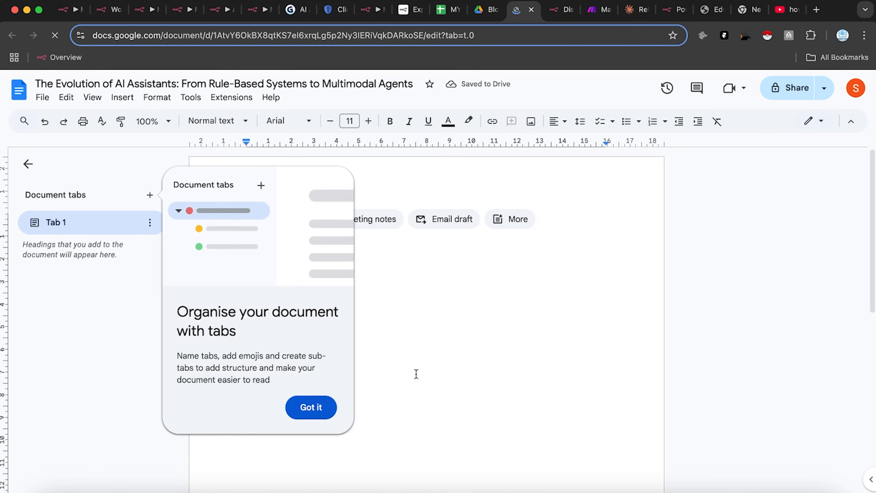
pyautogui.click(318, 416)
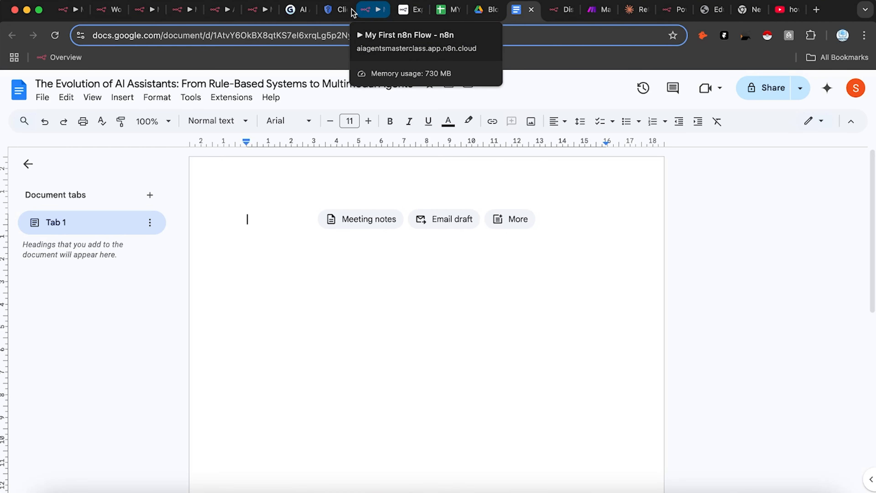
pyautogui.click(372, 11)
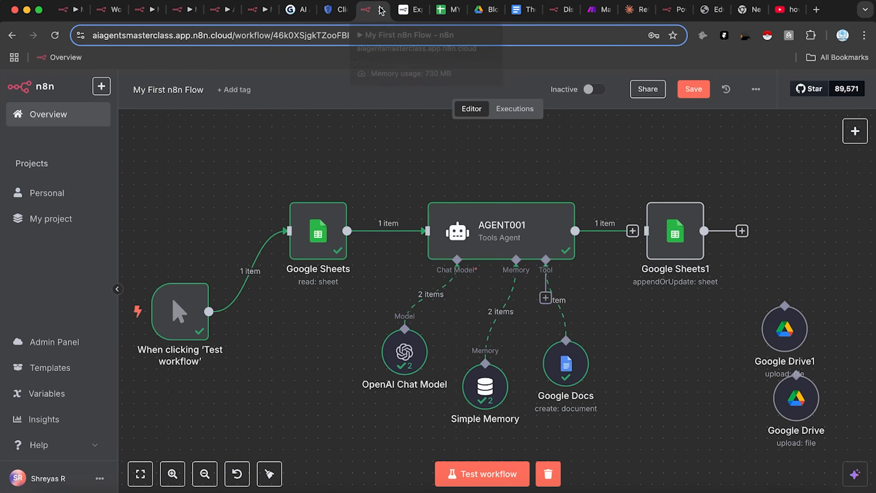
# Step: Add a second Google Docs tool to the agent, using the Blog Posts folder and Document resource
pyautogui.moveTo(644, 372); pyautogui.dragTo(645, 360)
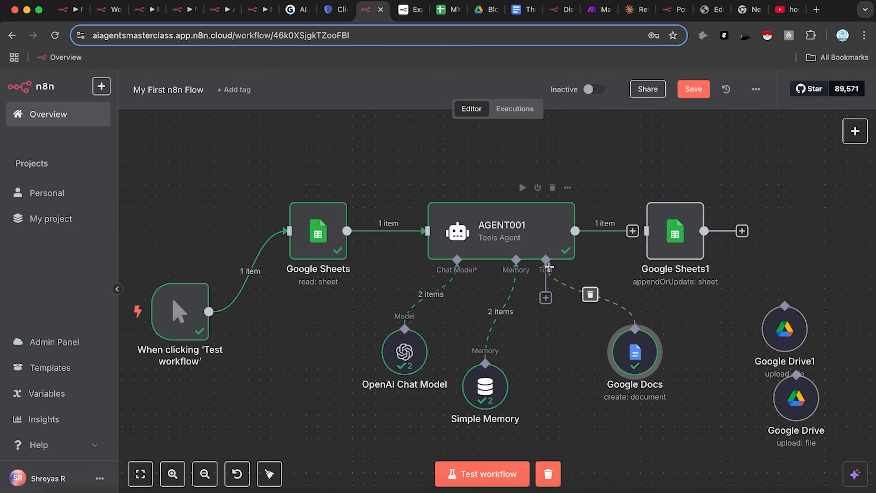
pyautogui.moveTo(547, 261); pyautogui.dragTo(551, 362)
pyautogui.write('d')
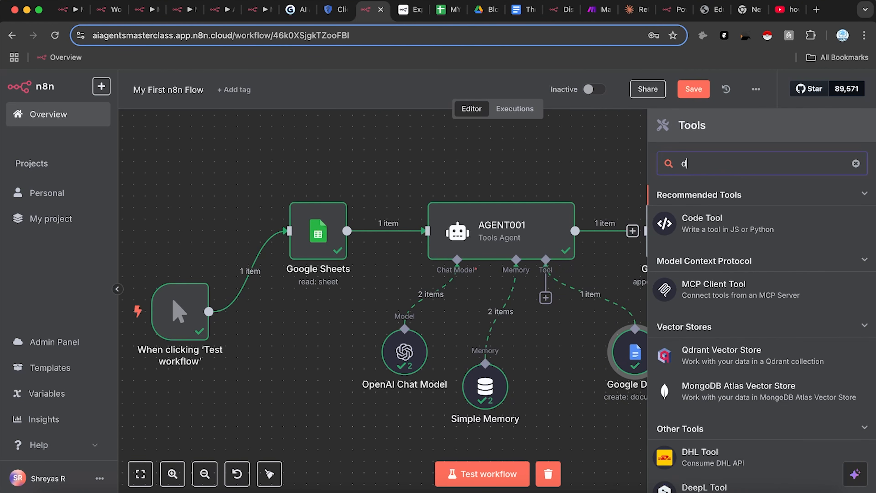
pyautogui.write('oc')
pyautogui.click(741, 325)
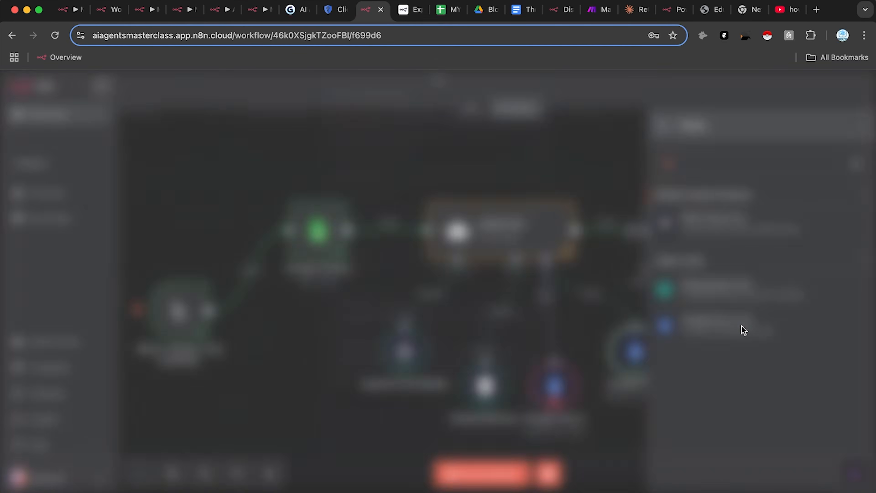
pyautogui.click(382, 368)
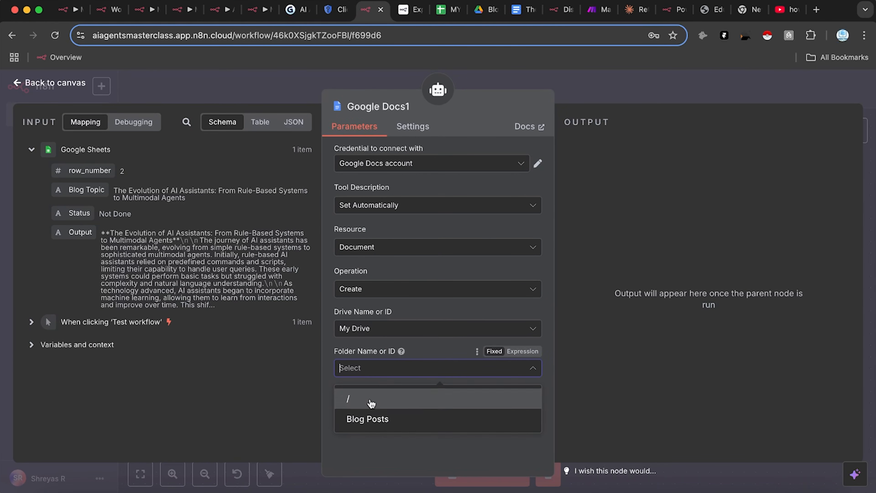
pyautogui.click(370, 418)
pyautogui.click(383, 246)
pyautogui.click(383, 273)
# Step: Make Google Docs1 update a model-chosen Doc ID, inserting the sheet's Output as text
pyautogui.click(470, 293)
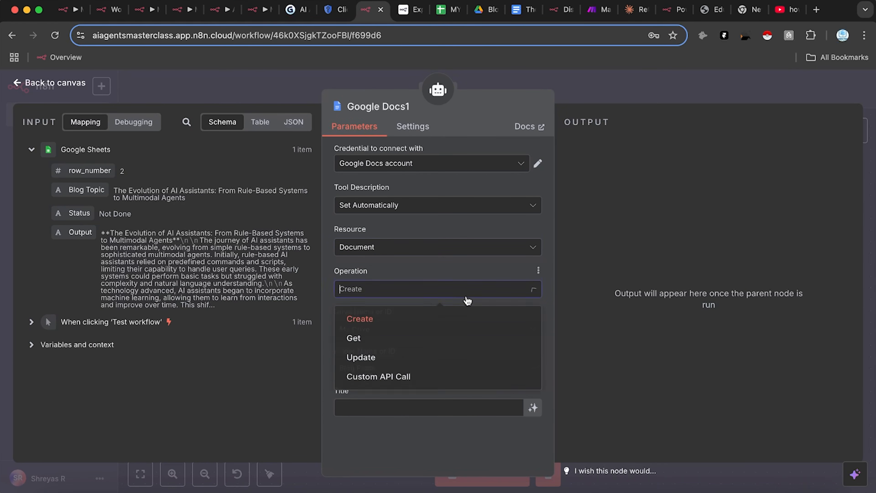
pyautogui.click(414, 368)
pyautogui.click(418, 328)
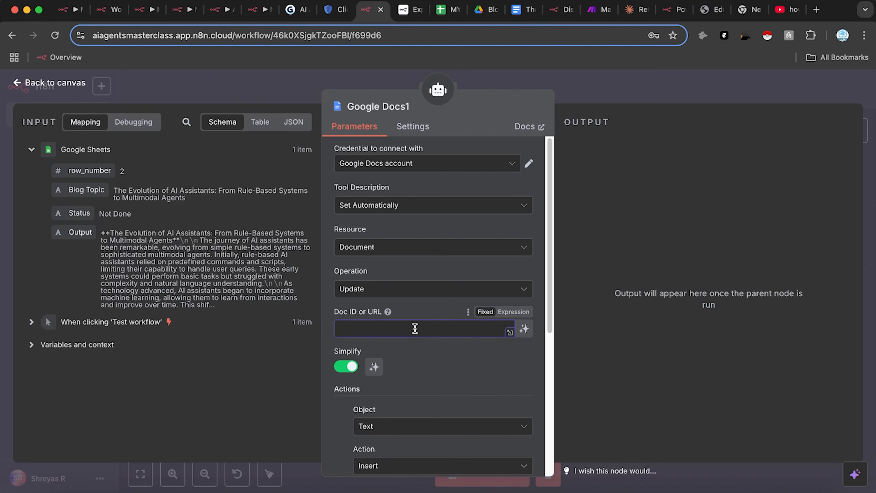
pyautogui.scroll(-3, 424, 400)
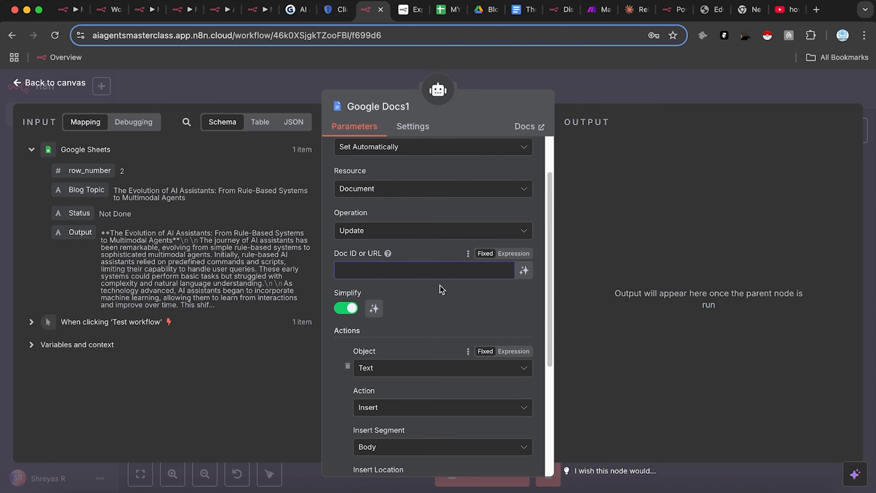
pyautogui.click(523, 272)
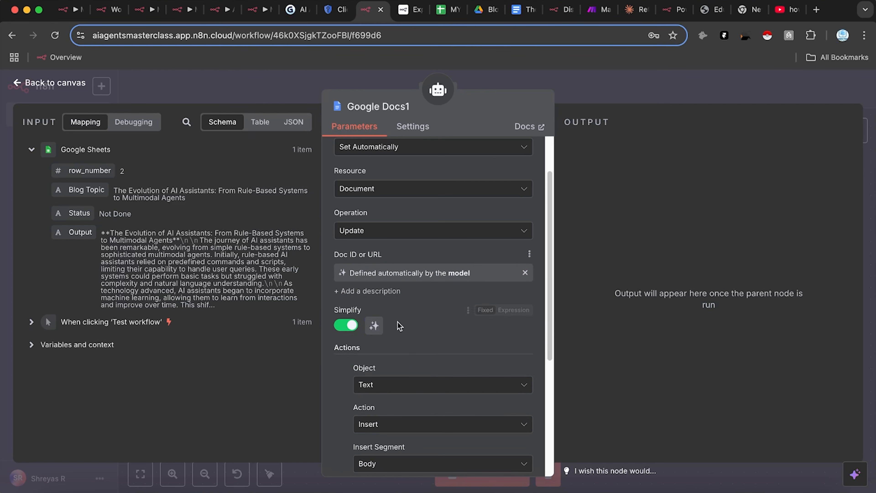
pyautogui.scroll(-9, 438, 352)
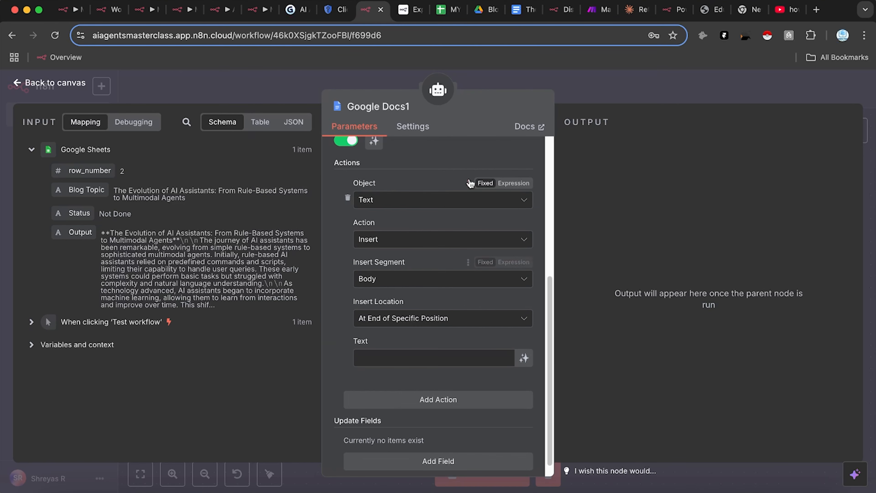
pyautogui.moveTo(80, 232); pyautogui.dragTo(376, 358)
pyautogui.click(657, 228)
pyautogui.scroll(-1, 448, 407)
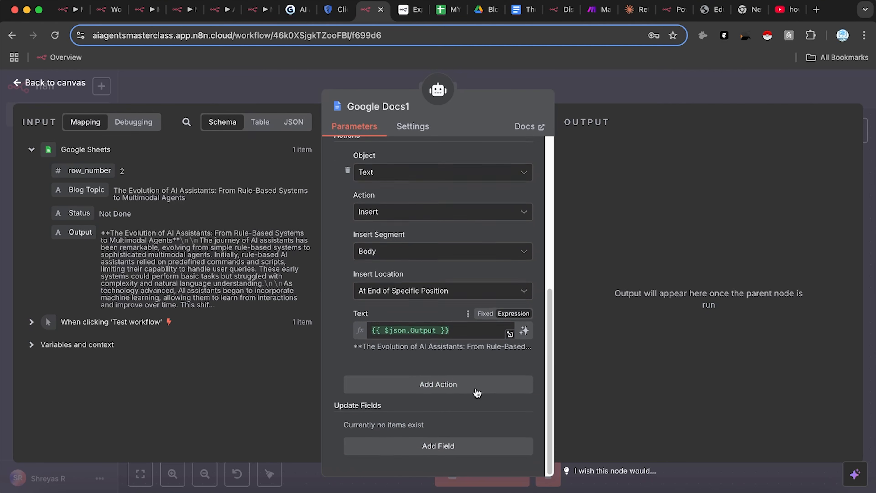
# Step: Save the workflow and run it as a test
pyautogui.click(626, 86)
pyautogui.click(692, 90)
pyautogui.click(492, 472)
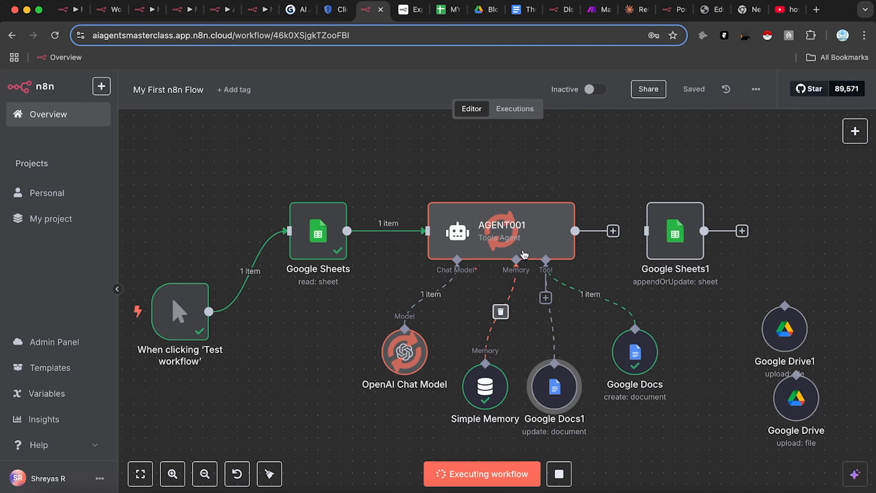
# Step: Open the AGENT001 node's settings to reach its system message
pyautogui.doubleClick(509, 238)
pyautogui.scroll(-3, 375, 393)
pyautogui.click(625, 318)
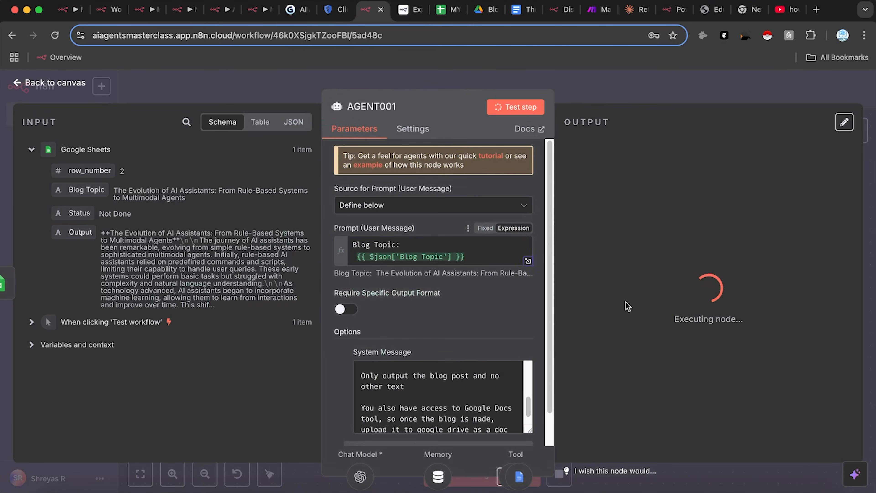
pyautogui.click(649, 88)
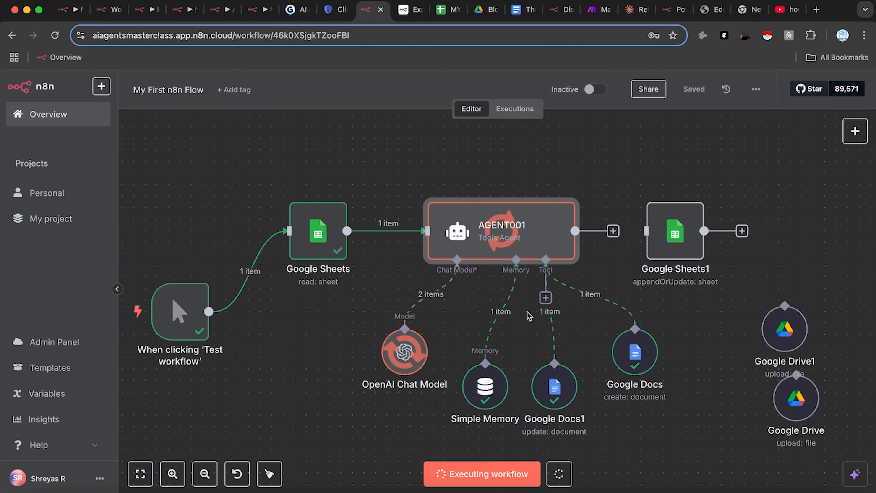
pyautogui.doubleClick(498, 246)
pyautogui.scroll(-5, 419, 397)
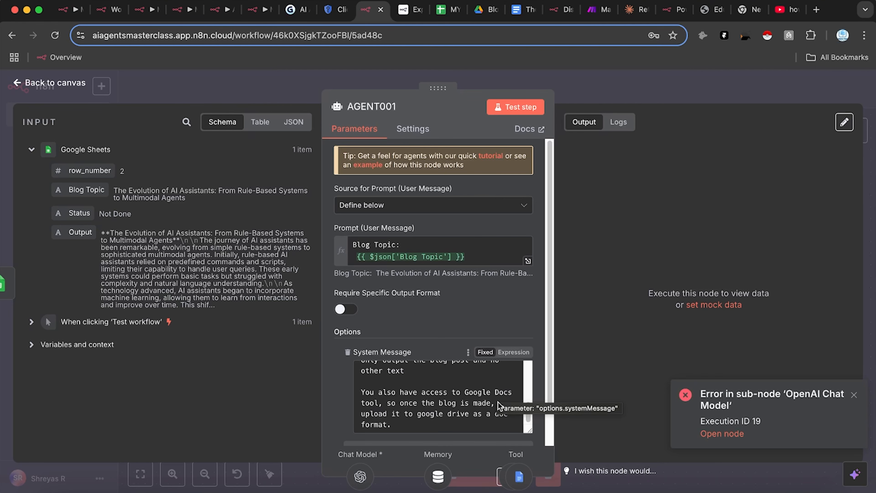
# Step: Append 'and update the content of the google doc to the blog post you made' and rerun
pyautogui.click(417, 413)
pyautogui.moveTo(441, 414); pyautogui.dragTo(465, 414)
pyautogui.click(472, 413)
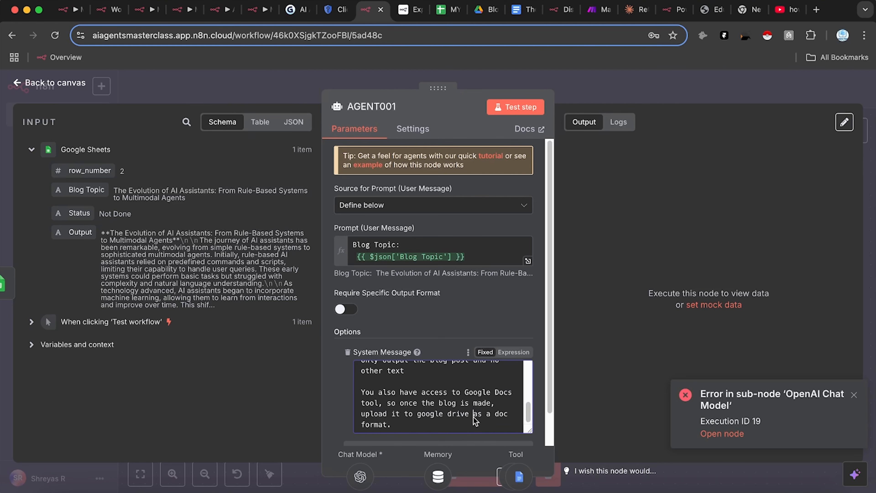
pyautogui.click(409, 429)
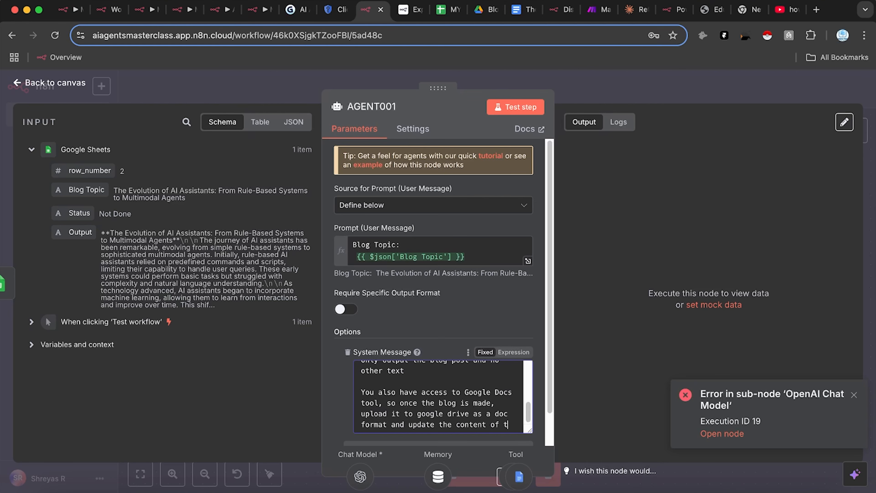
pyautogui.write('he google doc to the blog')
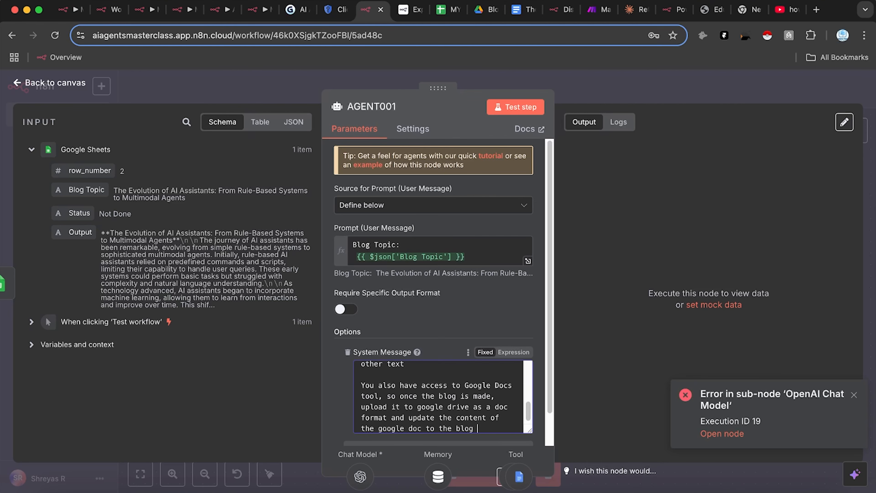
pyautogui.write('made.')
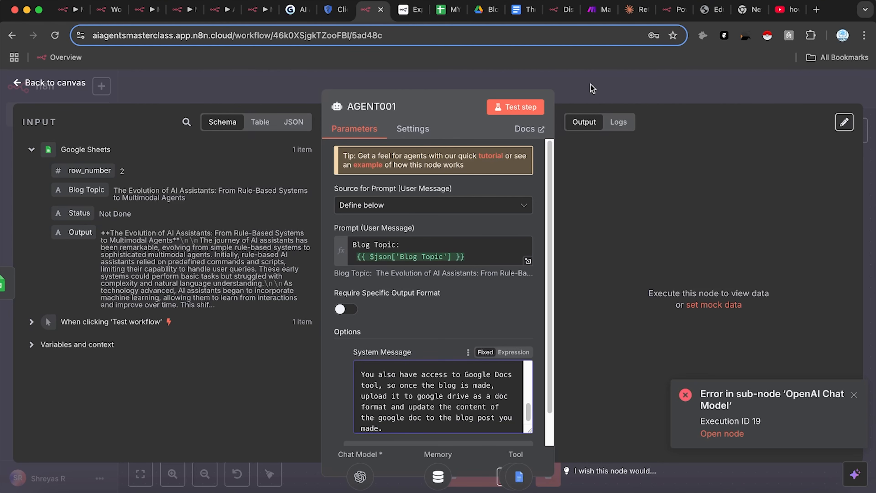
pyautogui.press('Escape')
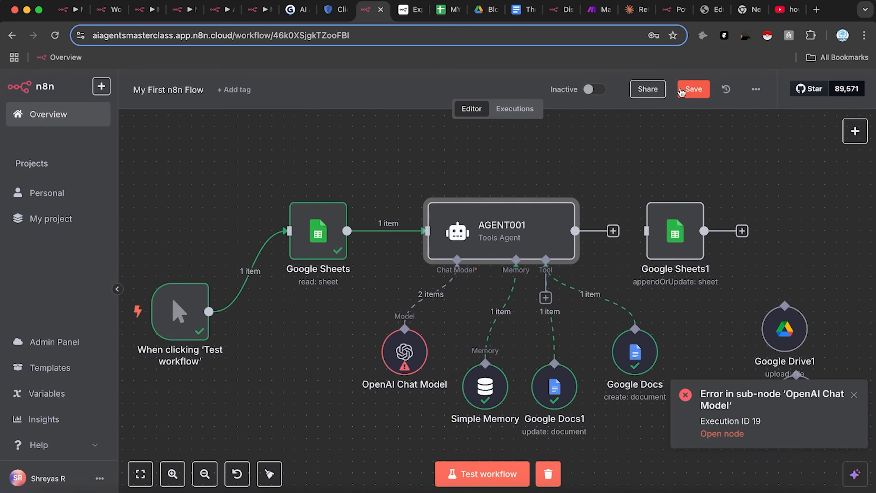
pyautogui.click(506, 481)
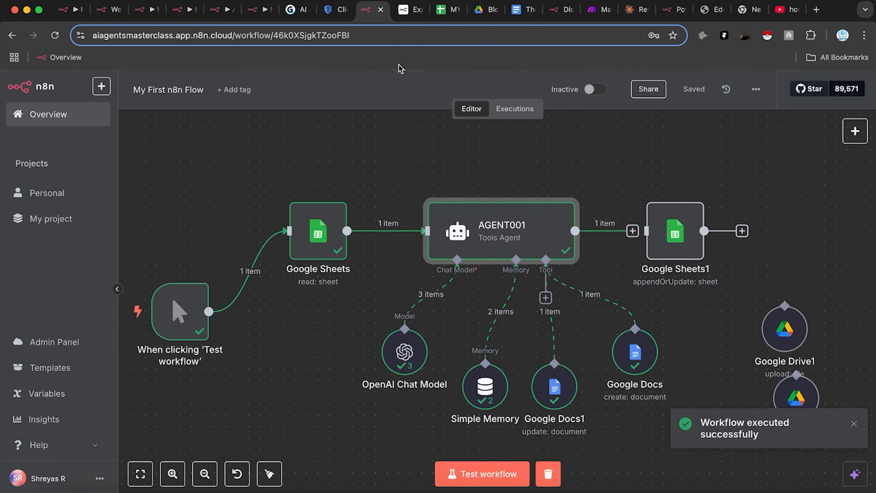
pyautogui.click(485, 11)
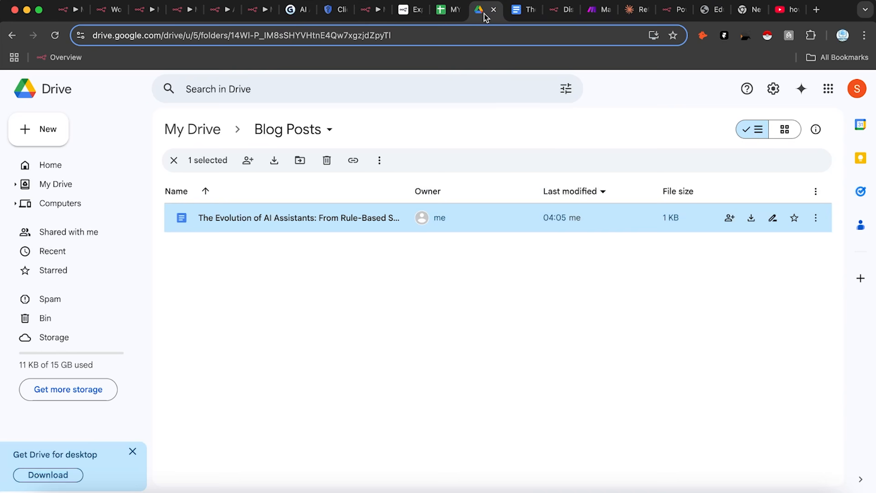
# Step: Open the newest Evolution of AI Assistants doc in Blog Posts to view the full post
pyautogui.click(216, 140)
pyautogui.doubleClick(262, 220)
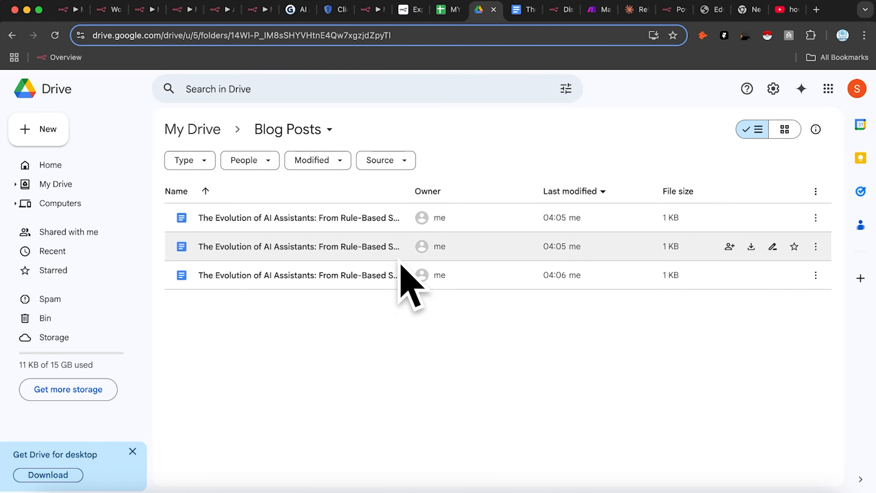
pyautogui.doubleClick(471, 286)
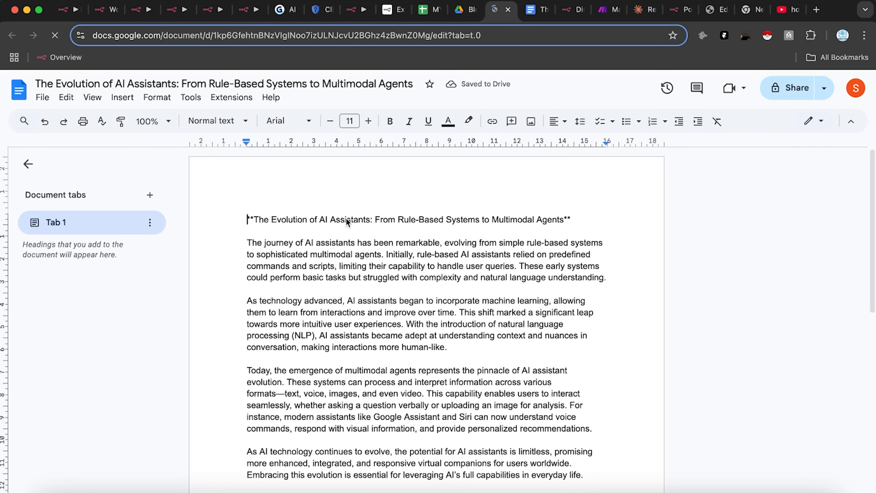
pyautogui.scroll(-5, 359, 231)
pyautogui.scroll(5, 470, 283)
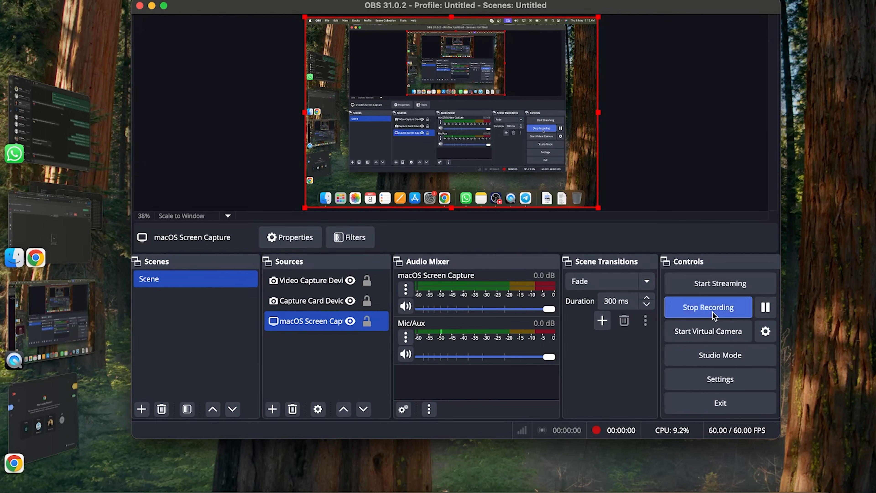
# Step: Return to the empty 'My workflow' canvas and list its trigger options
pyautogui.click(426, 485)
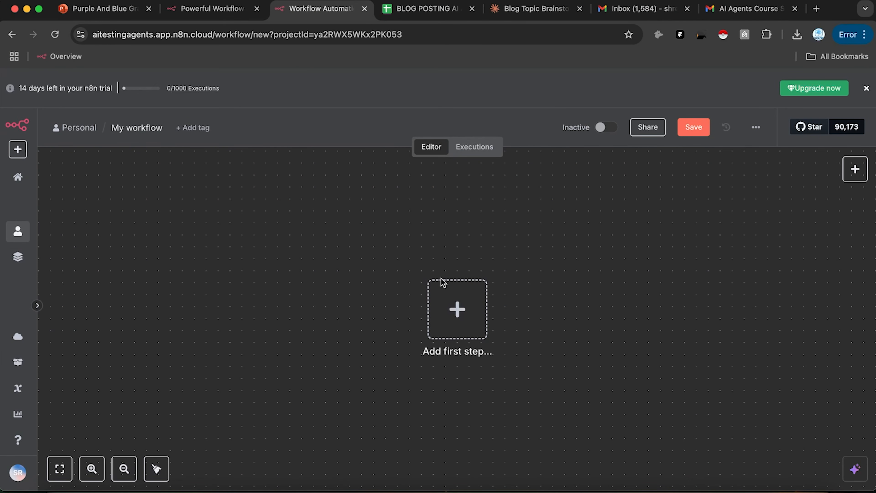
pyautogui.moveTo(647, 270); pyautogui.dragTo(492, 279)
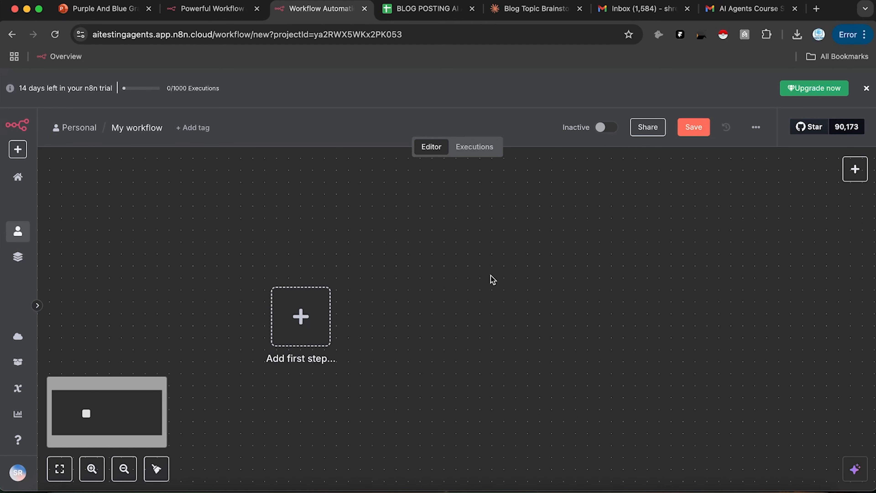
pyautogui.click(854, 170)
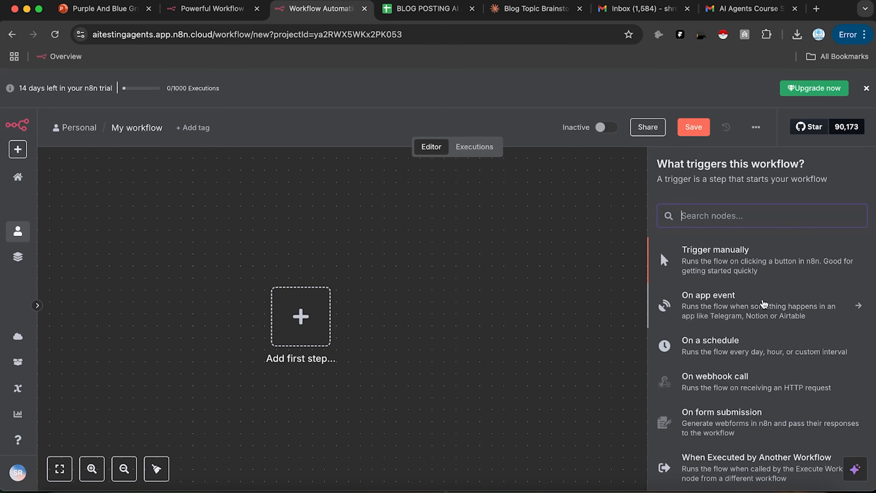
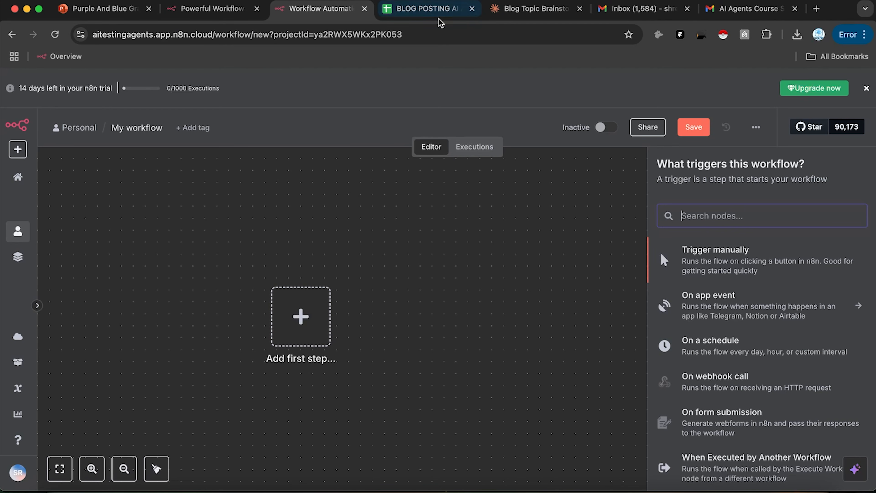
# Step: Add an 'On webhook call' trigger and set its HTTP method to POST
pyautogui.click(444, 15)
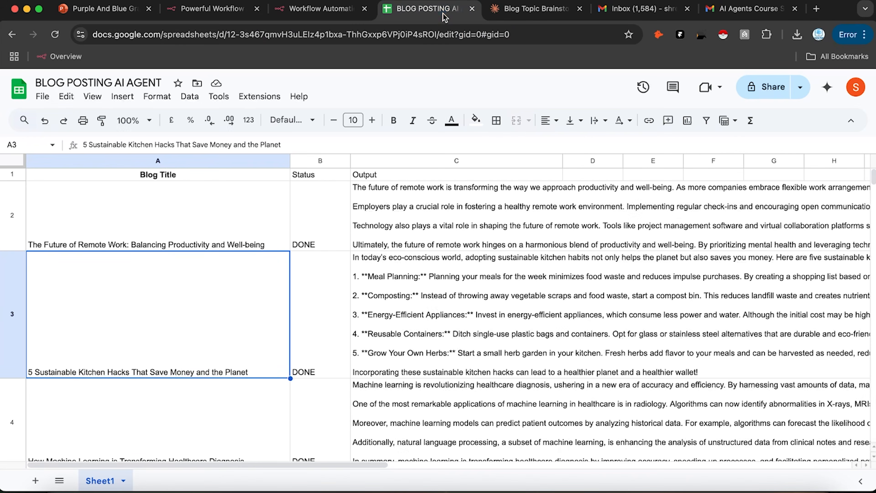
pyautogui.click(351, 14)
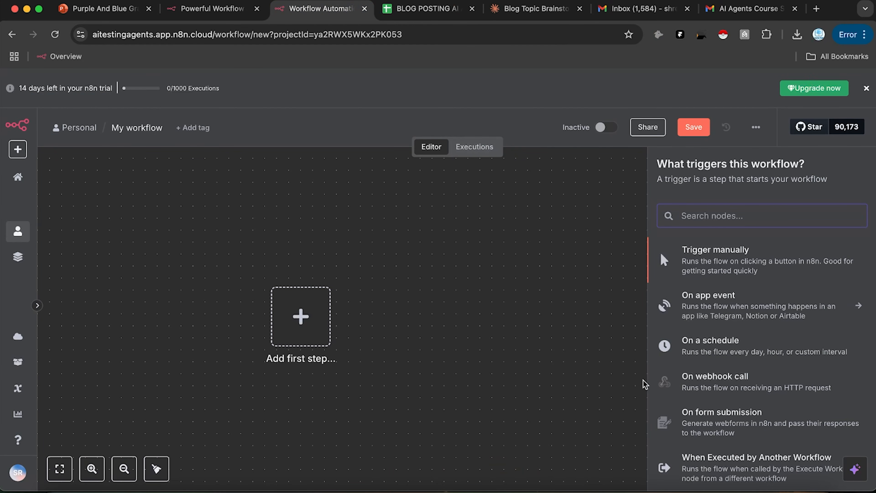
pyautogui.click(688, 377)
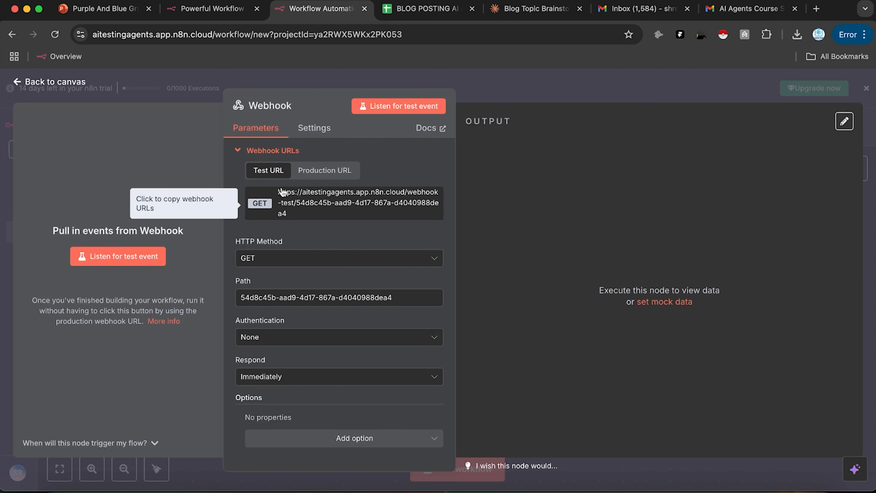
pyautogui.click(317, 177)
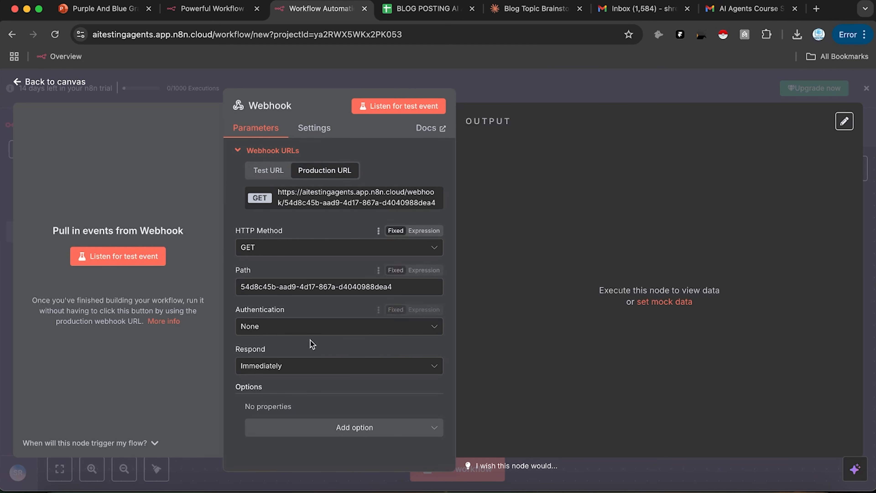
pyautogui.click(266, 171)
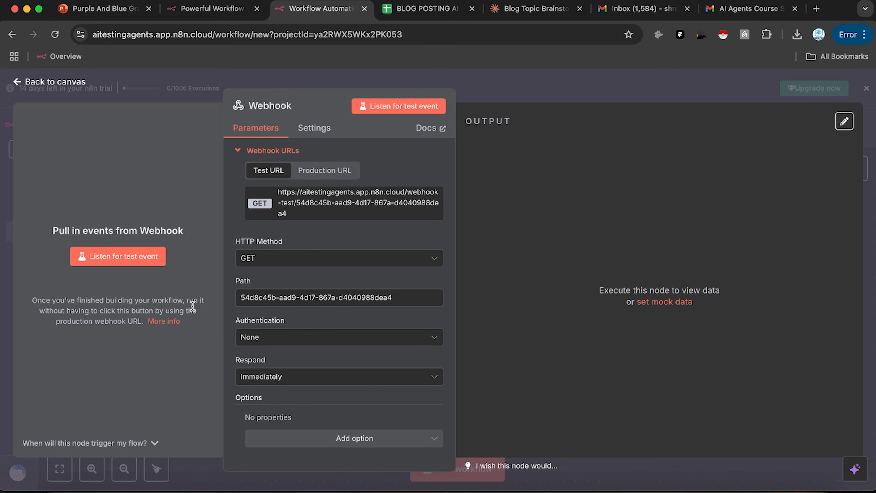
pyautogui.click(323, 261)
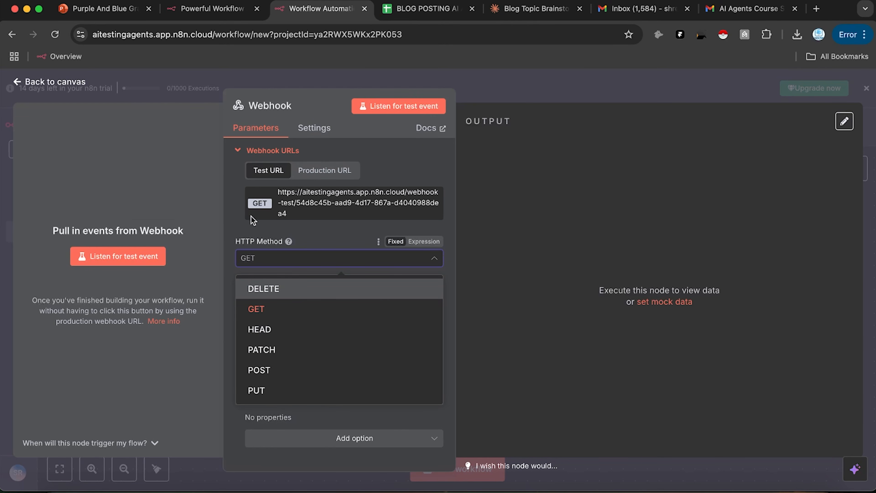
pyautogui.click(287, 369)
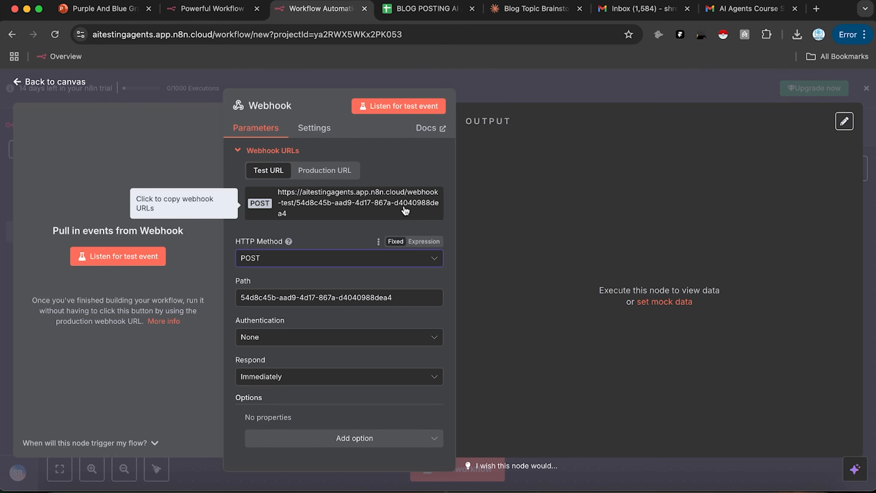
# Step: Search for 'postman' in a new tab and open the Postman website
pyautogui.click(816, 10)
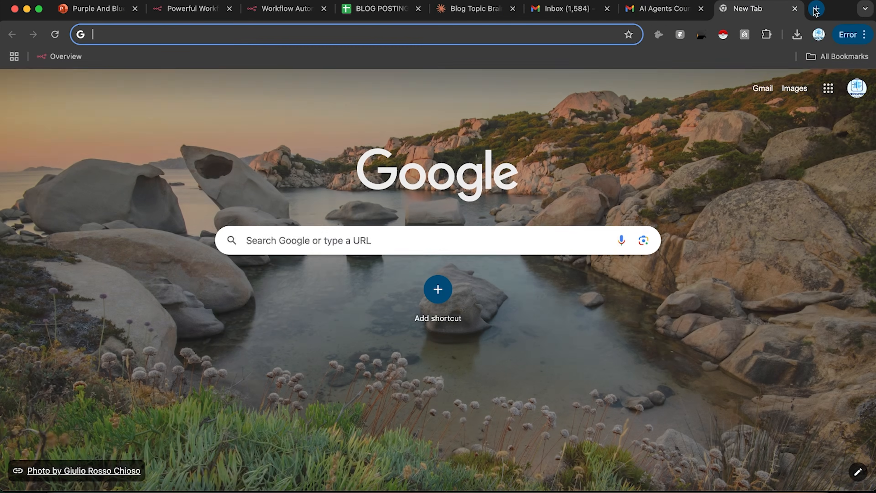
pyautogui.write('postman')
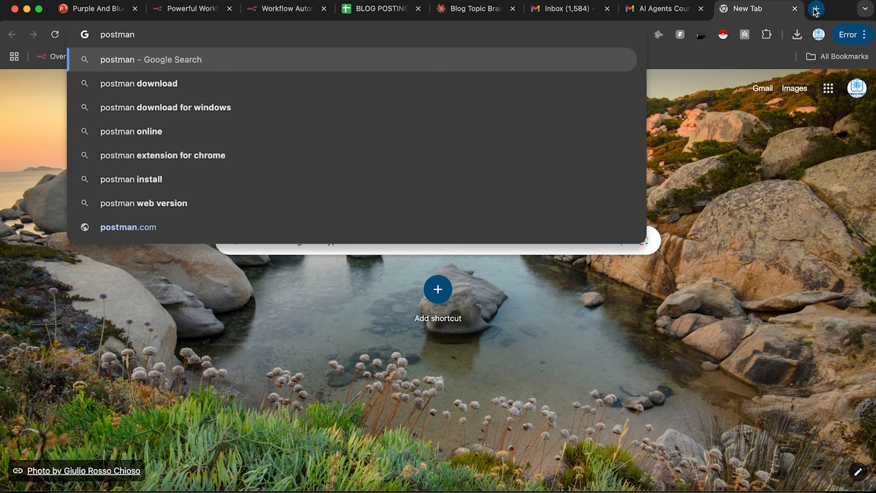
pyautogui.press('Return')
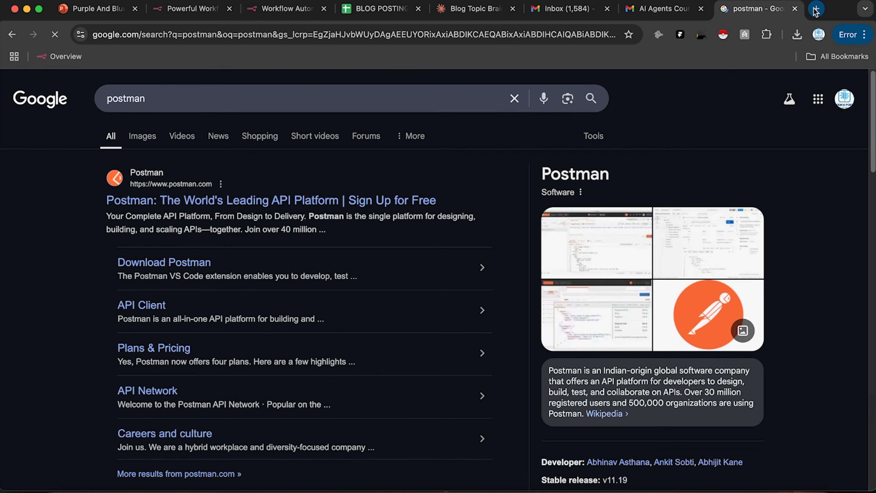
pyautogui.click(390, 201)
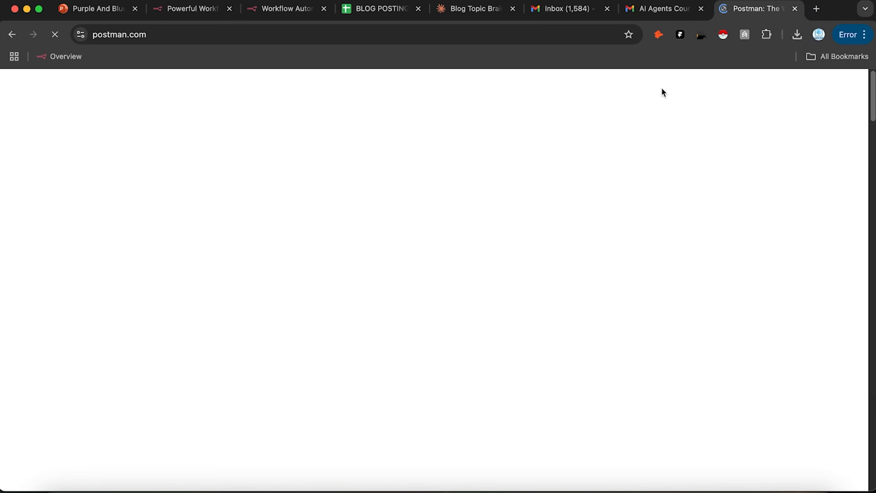
pyautogui.moveTo(745, 10); pyautogui.dragTo(370, 11)
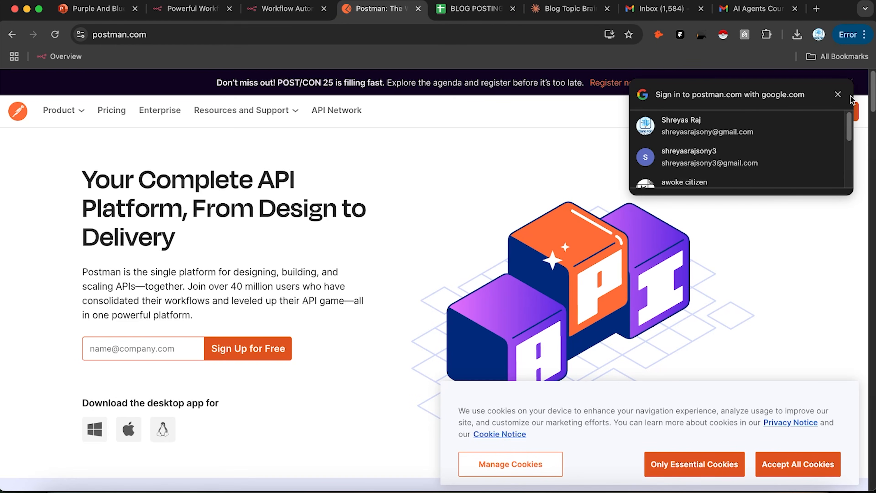
pyautogui.scroll(-5, 741, 166)
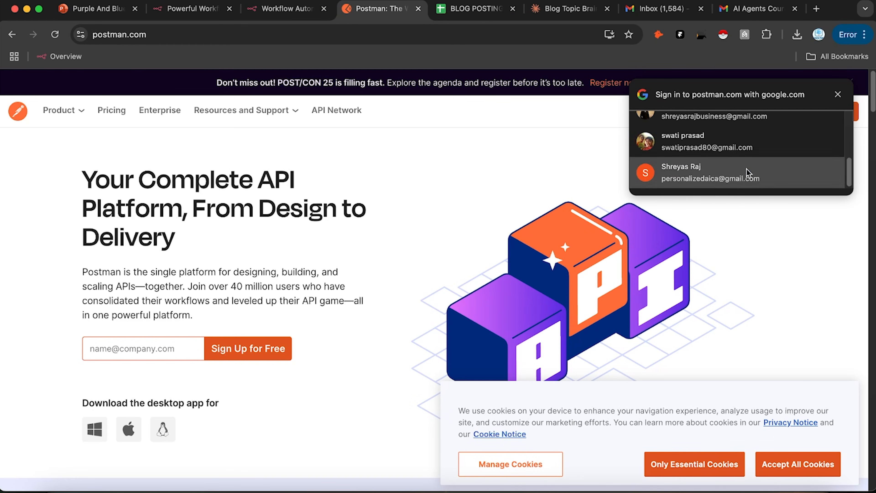
# Step: Accept Postman's cookies and sign up with a Google account
pyautogui.click(746, 172)
pyautogui.click(735, 162)
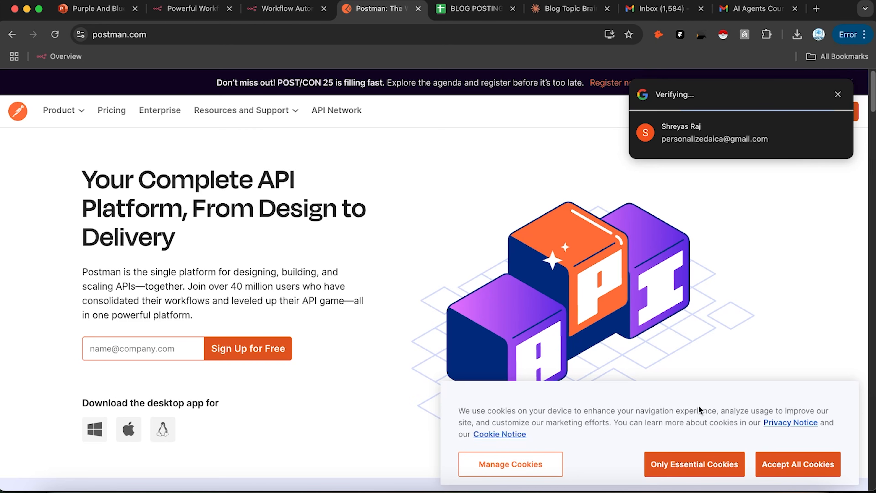
pyautogui.click(813, 461)
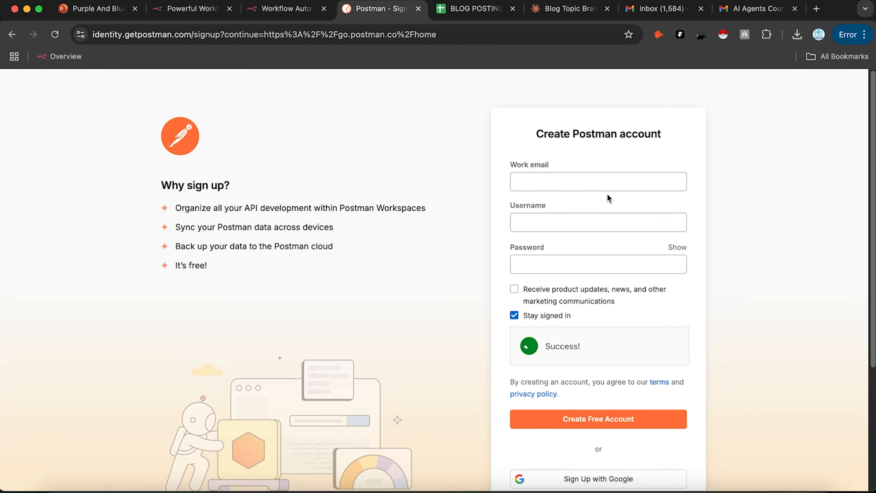
pyautogui.scroll(-2, 607, 311)
pyautogui.click(623, 435)
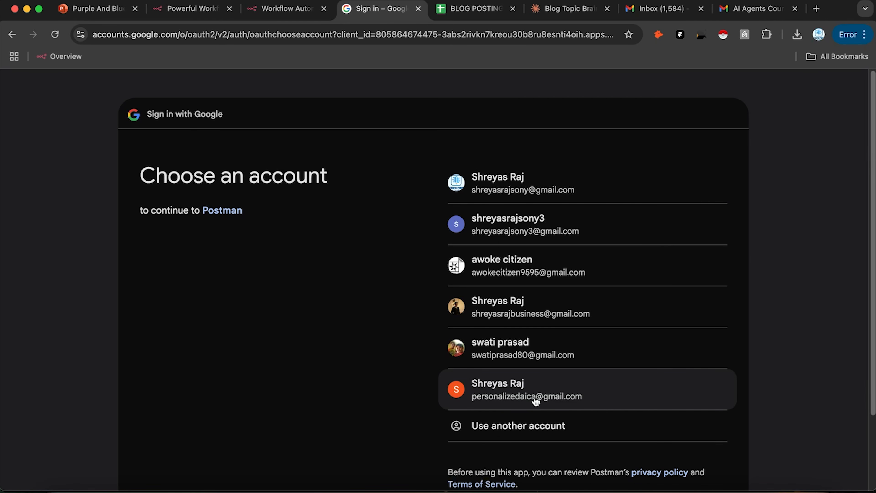
pyautogui.click(535, 400)
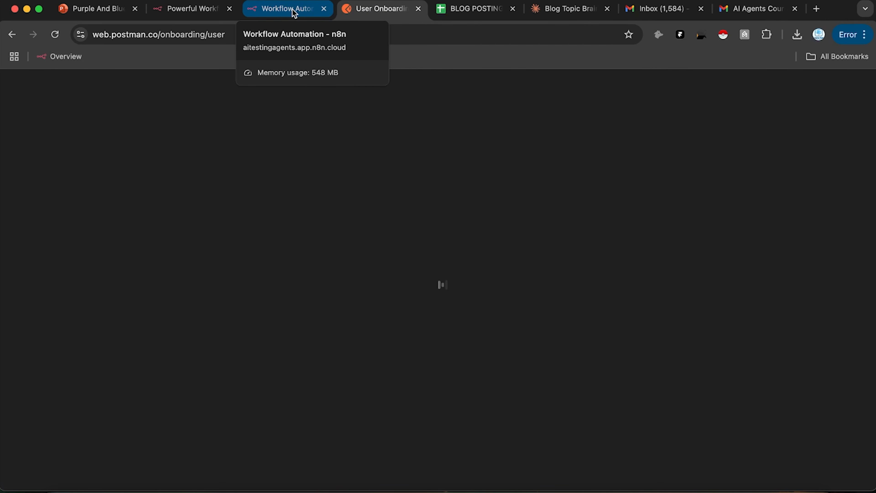
# Step: Finish onboarding with your name and the Quality Engineer / Tester role, then start a new API request
pyautogui.click(196, 245)
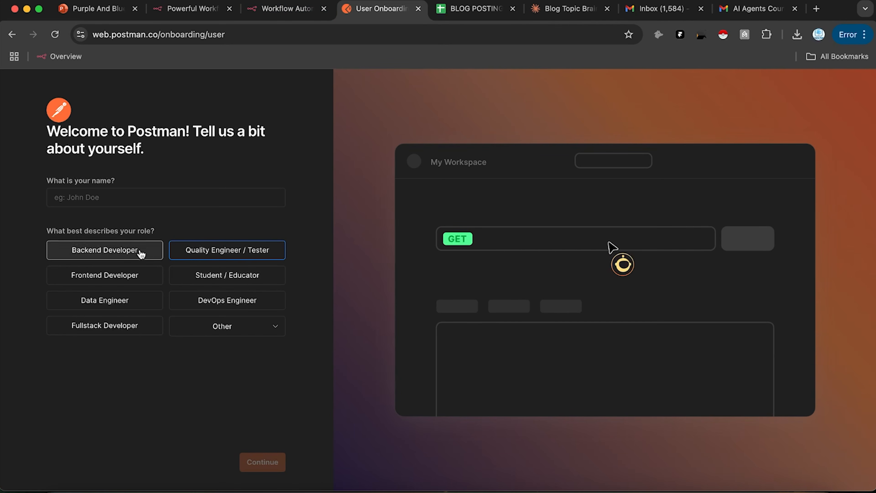
pyautogui.click(141, 198)
pyautogui.write('Shreyas')
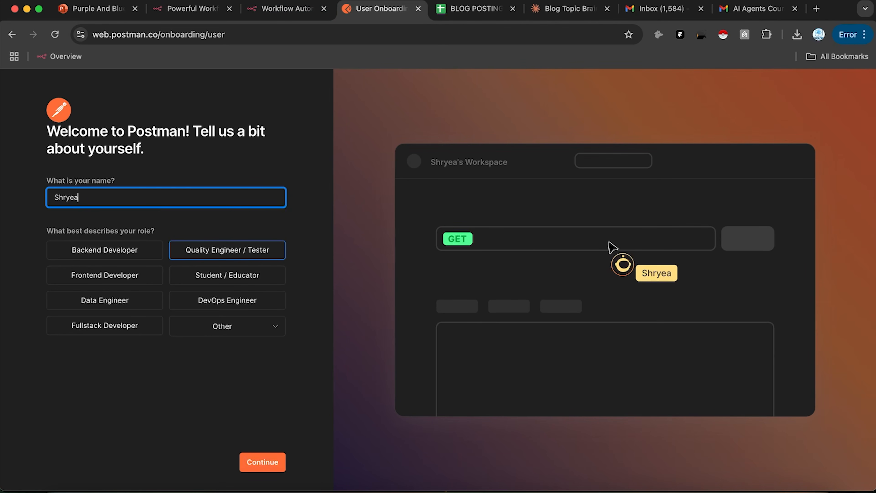
pyautogui.press('BackSpace')
pyautogui.press('BackSpace')
pyautogui.press('BackSpace')
pyautogui.press('BackSpace')
pyautogui.write('eyas R')
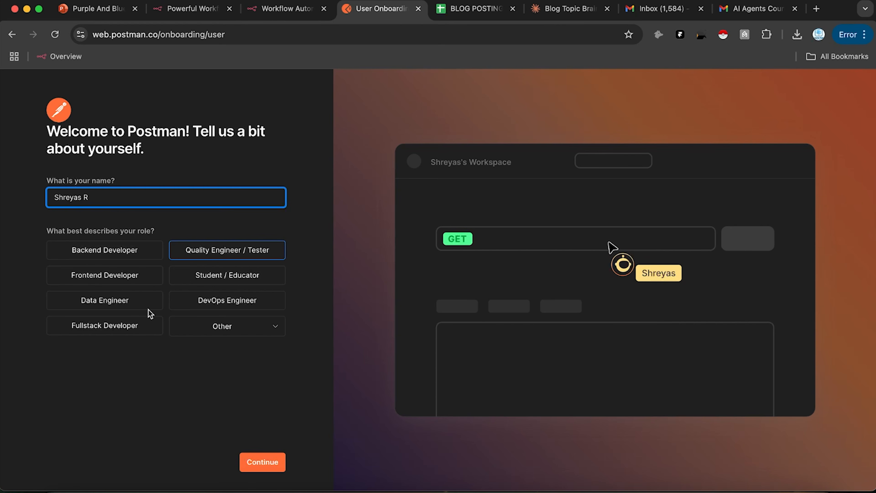
pyautogui.click(275, 459)
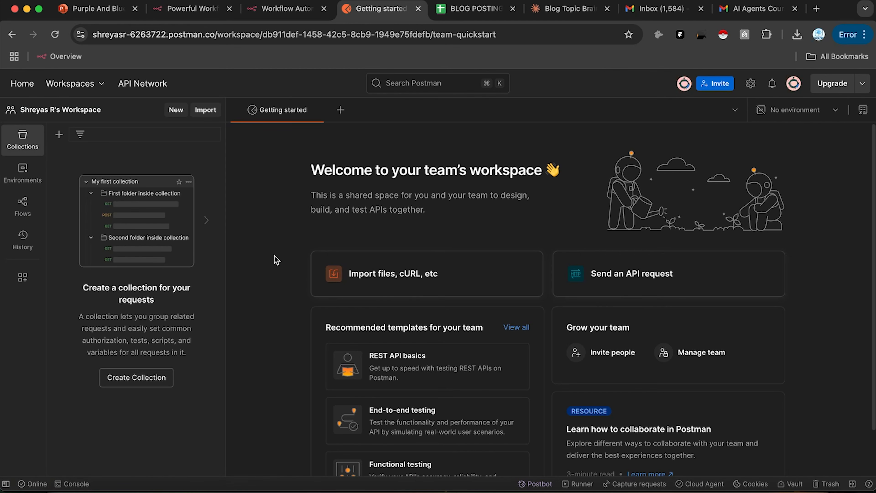
pyautogui.click(599, 284)
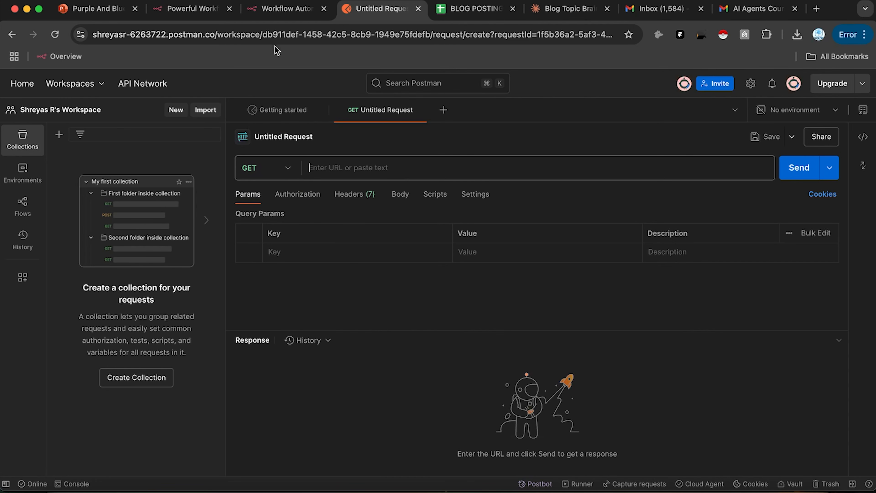
# Step: Keep the n8n webhook on POST and set the Postman request method to POST
pyautogui.click(264, 14)
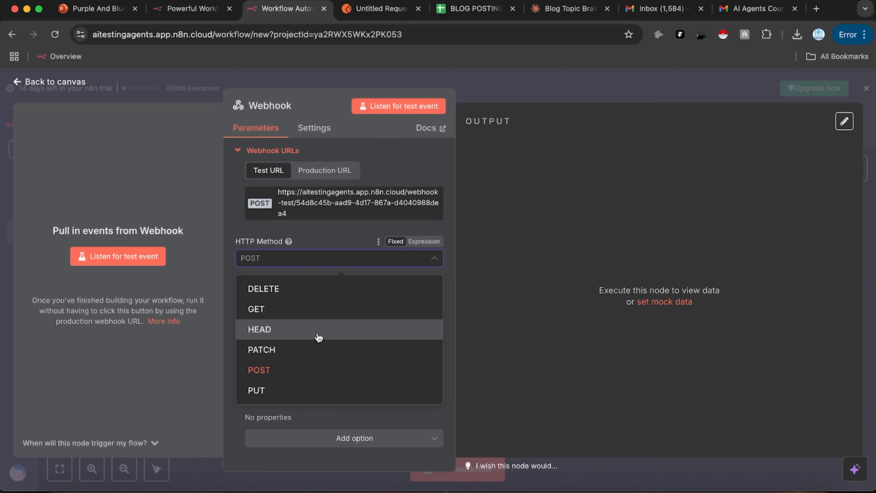
pyautogui.click(301, 368)
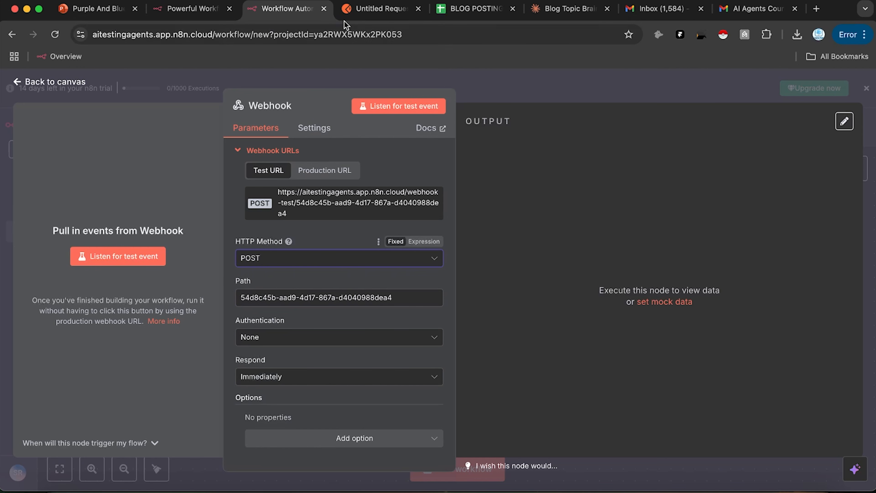
pyautogui.click(372, 9)
pyautogui.click(278, 158)
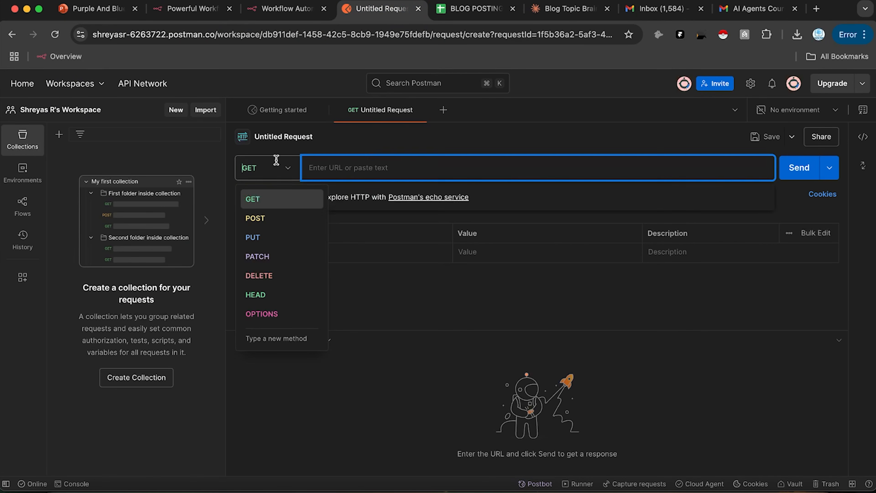
pyautogui.click(284, 218)
# Step: Copy the n8n webhook URL and paste it into the Postman request URL
pyautogui.click(286, 9)
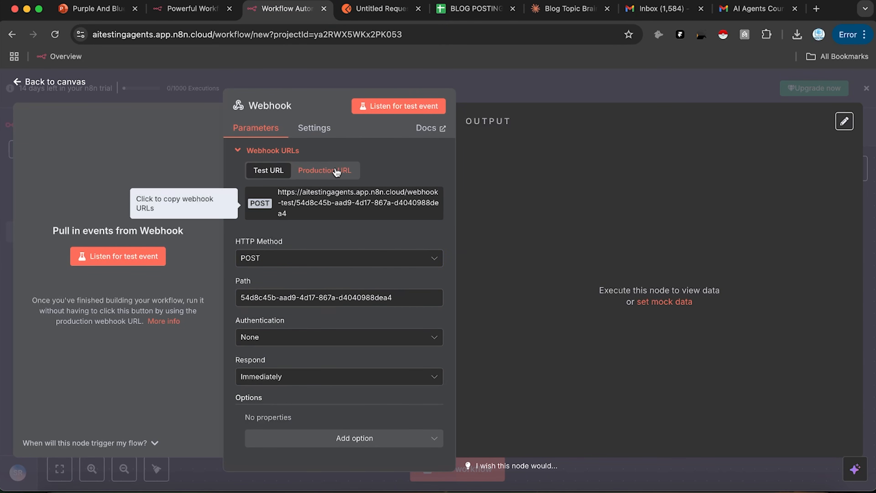
pyautogui.click(333, 205)
pyautogui.click(379, 8)
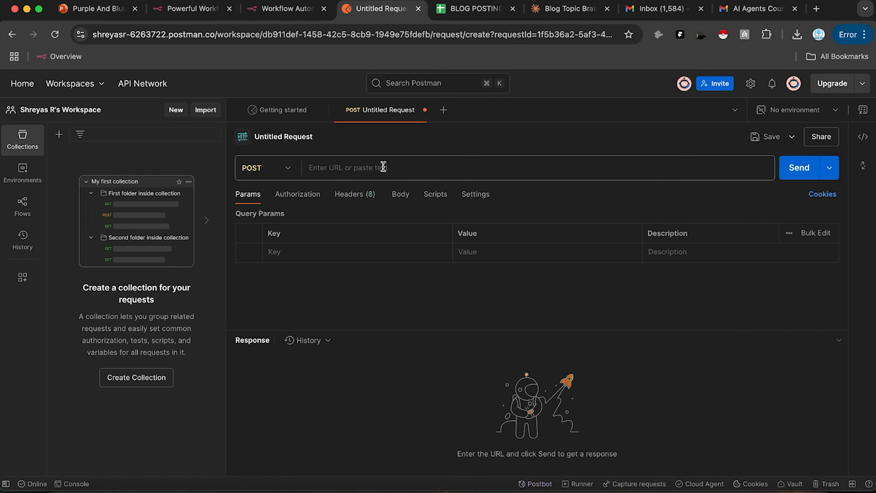
pyautogui.click(383, 167)
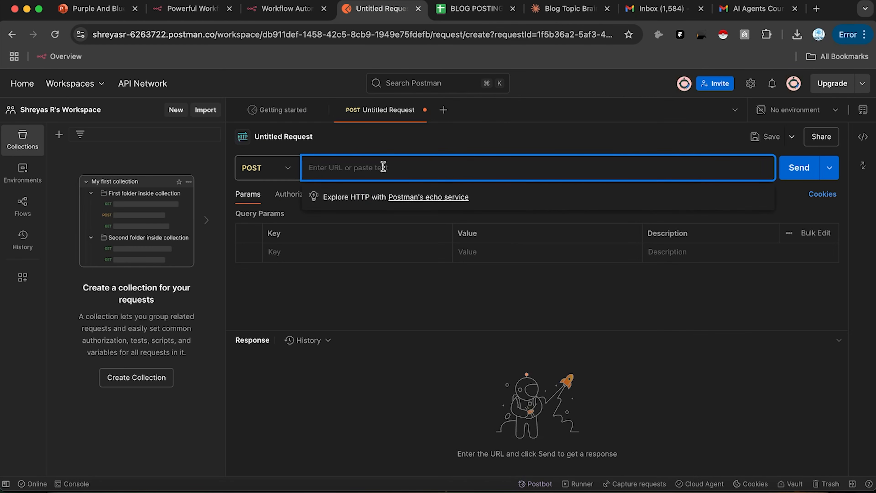
pyautogui.press('cmd+v')
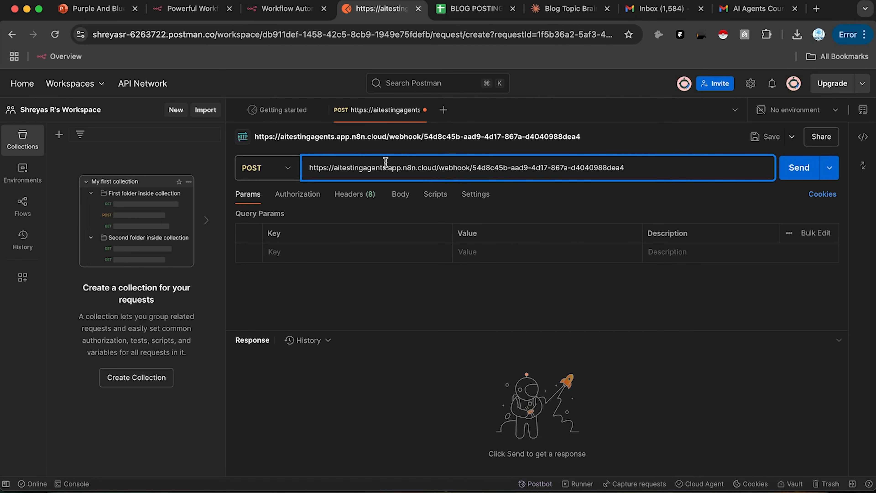
pyautogui.click(286, 9)
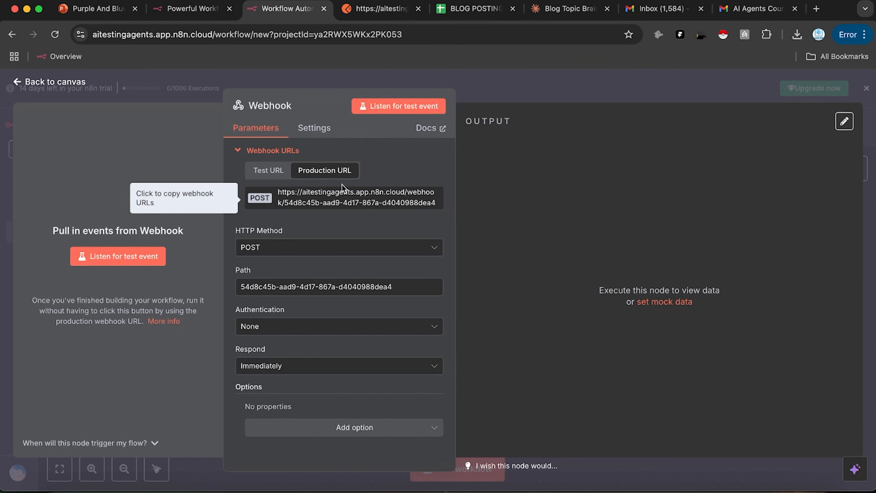
pyautogui.click(374, 10)
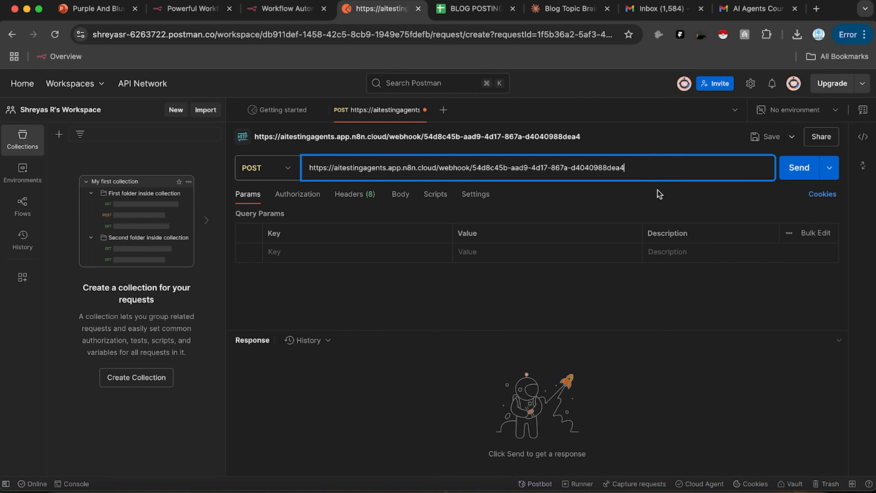
pyautogui.click(652, 130)
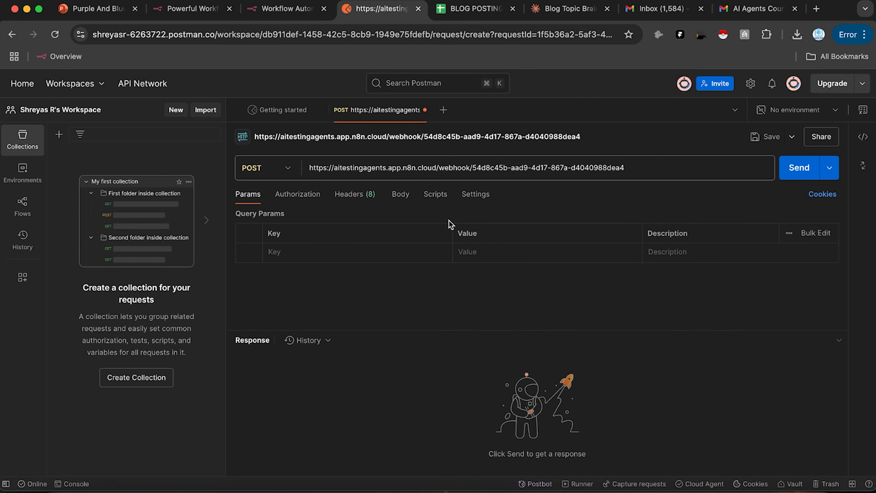
# Step: Review the Postman request's Body, Headers, Authorization, Params and Settings tabs
pyautogui.click(394, 196)
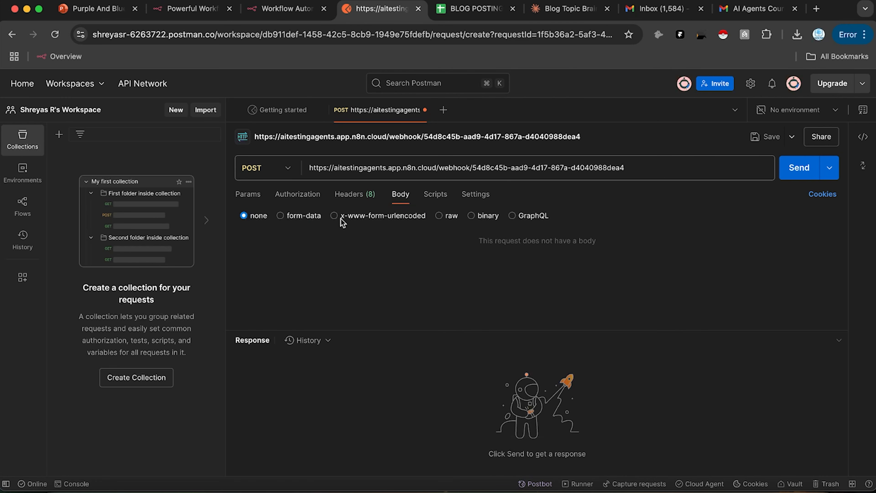
pyautogui.click(354, 195)
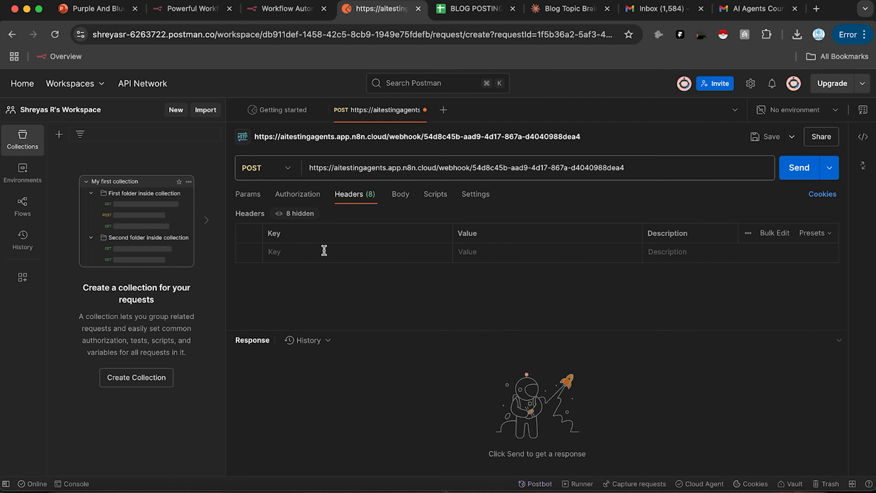
pyautogui.click(283, 195)
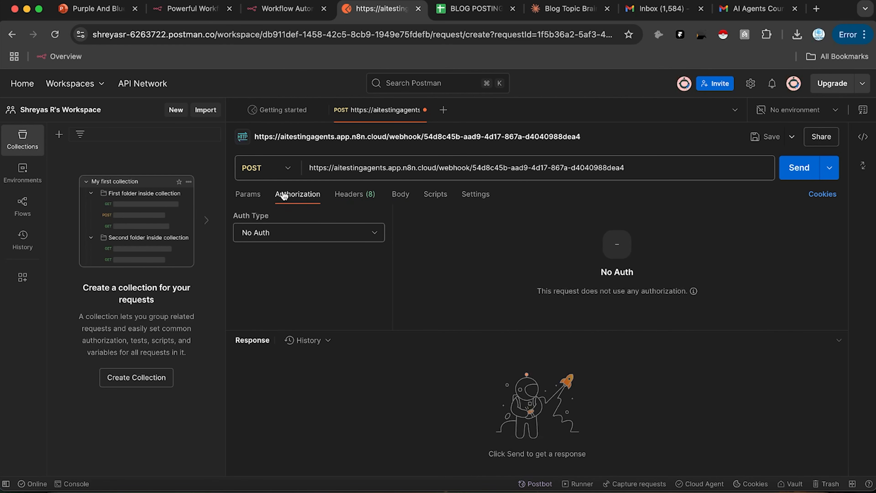
pyautogui.click(256, 200)
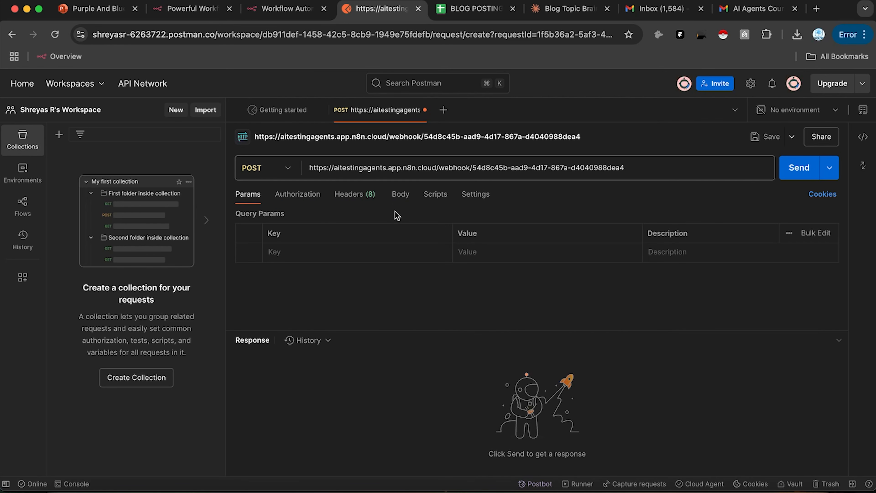
pyautogui.click(399, 203)
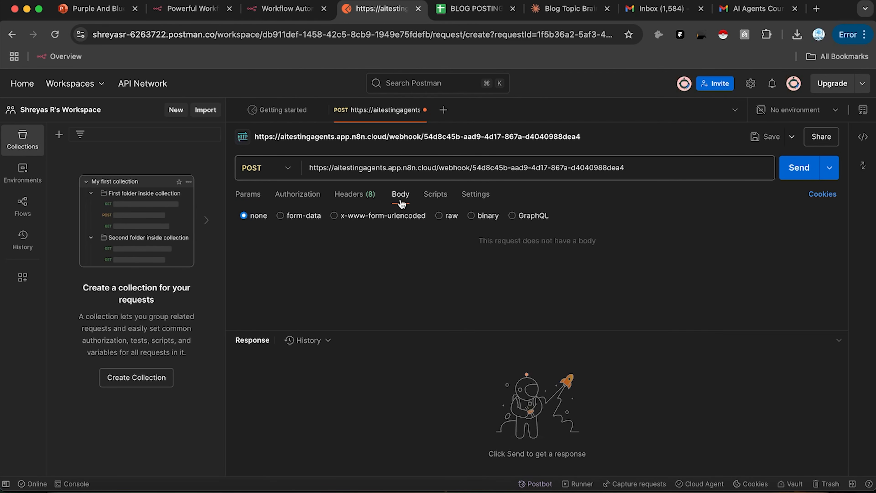
pyautogui.click(473, 197)
# Step: Return to the n8n Webhook node's parameters
pyautogui.click(299, 9)
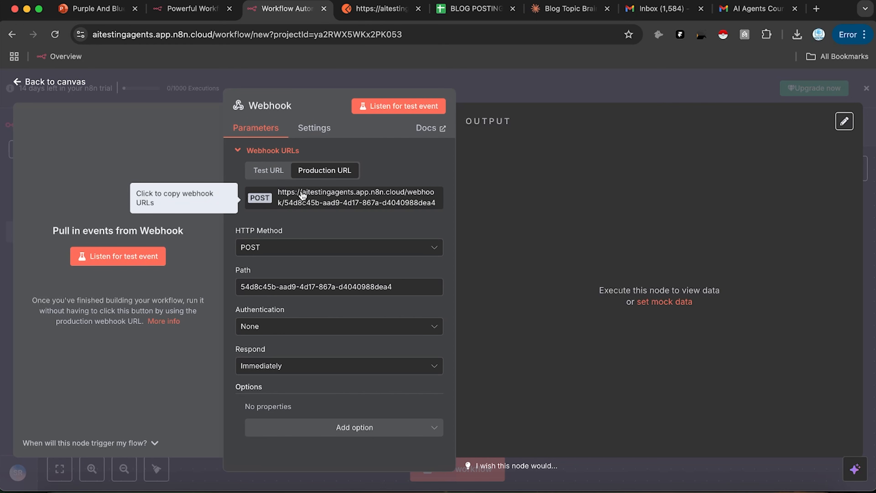
pyautogui.click(372, 17)
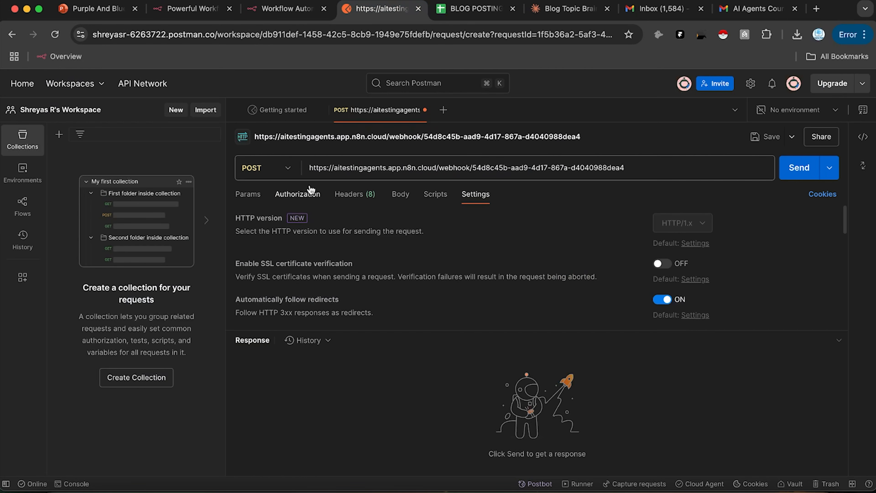
pyautogui.click(288, 9)
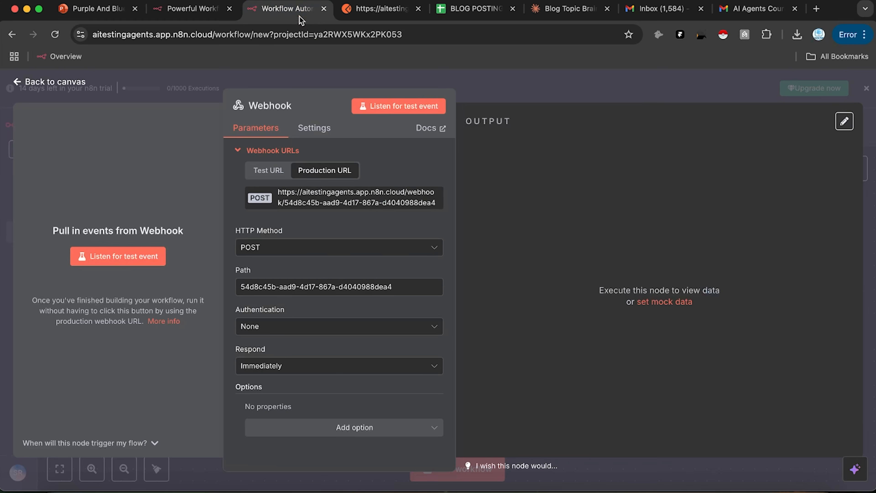
# Step: Change the webhook path to AIAGENTSMASTERCLASS
pyautogui.click(267, 286)
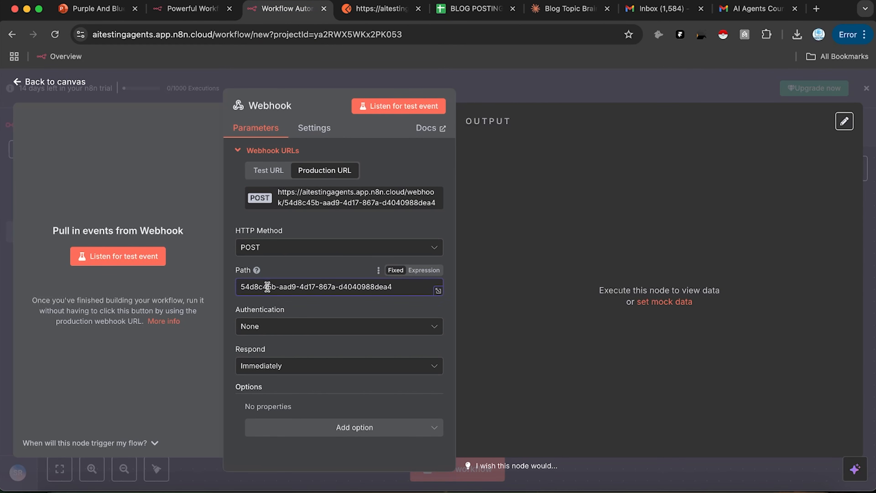
pyautogui.press('super+a')
pyautogui.write('A')
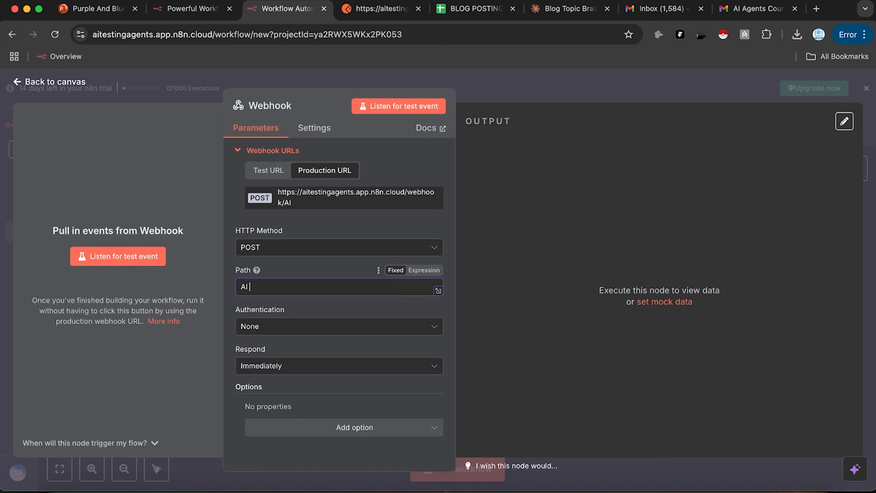
pyautogui.write('IAGENTSMASTERCLASS')
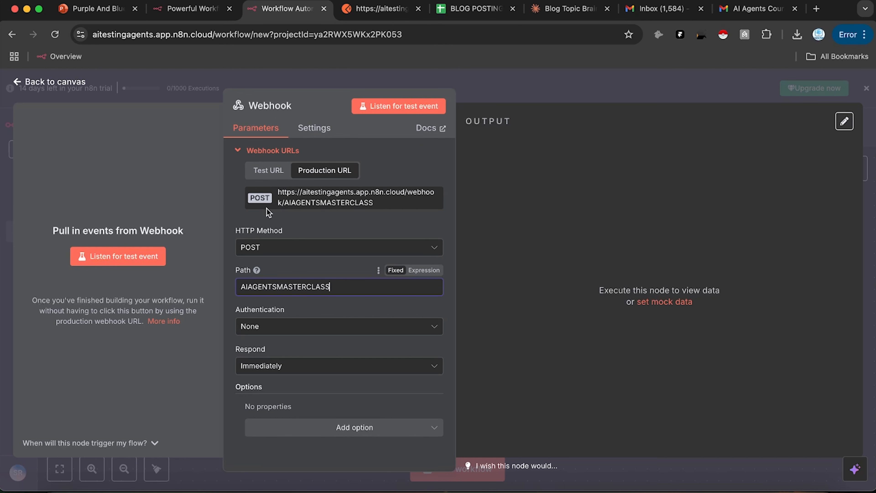
# Step: Copy the new production URL and replace the Postman request URL with it
pyautogui.click(347, 197)
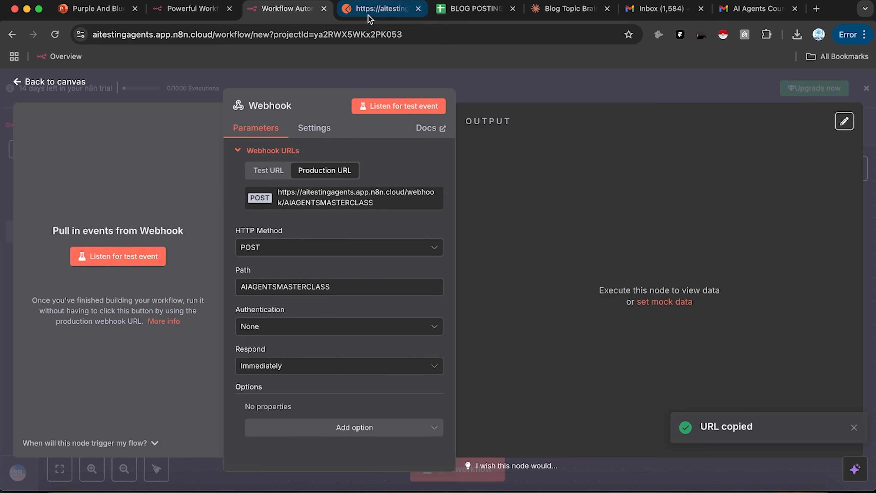
pyautogui.click(368, 13)
pyautogui.click(450, 168)
pyautogui.press('super+a')
pyautogui.press('super+v')
pyautogui.click(276, 10)
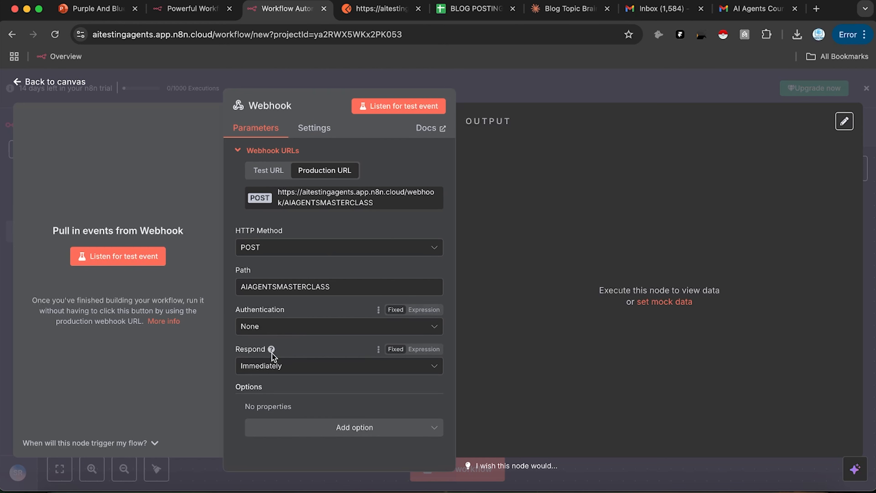
pyautogui.click(381, 9)
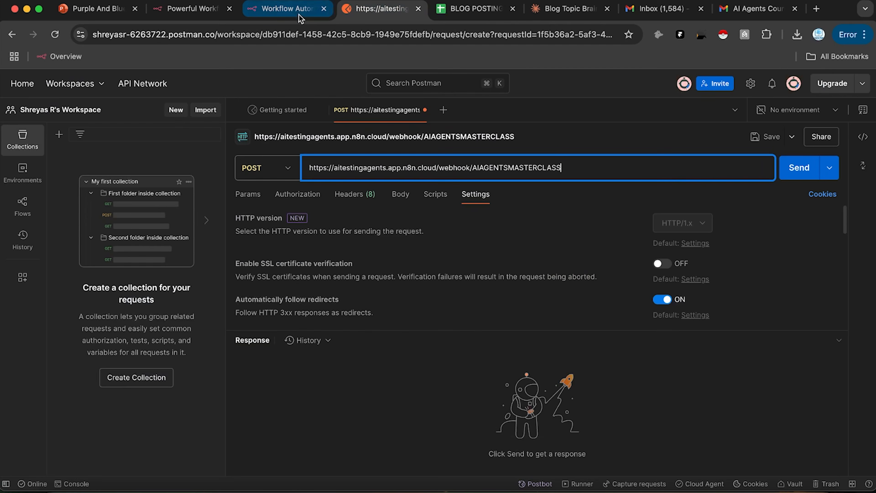
pyautogui.click(286, 9)
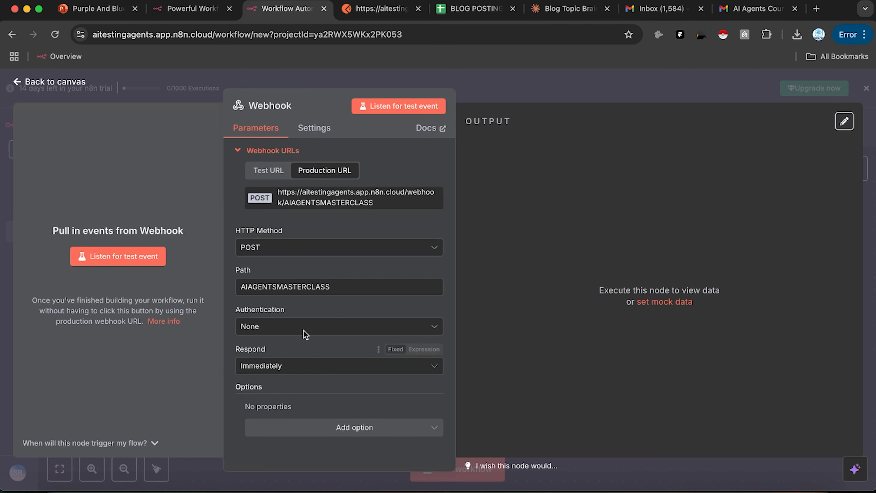
# Step: Keep the webhook responding Immediately and add no extra options
pyautogui.click(283, 365)
pyautogui.click(505, 336)
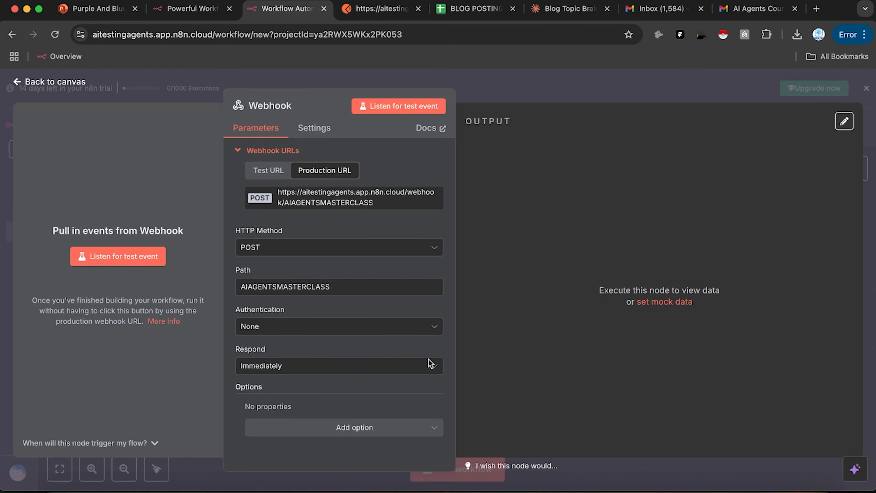
pyautogui.click(314, 429)
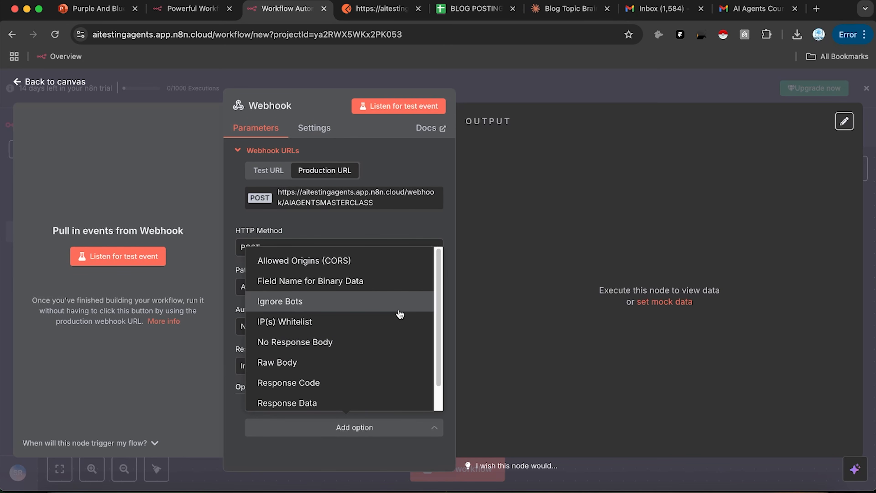
pyautogui.click(357, 153)
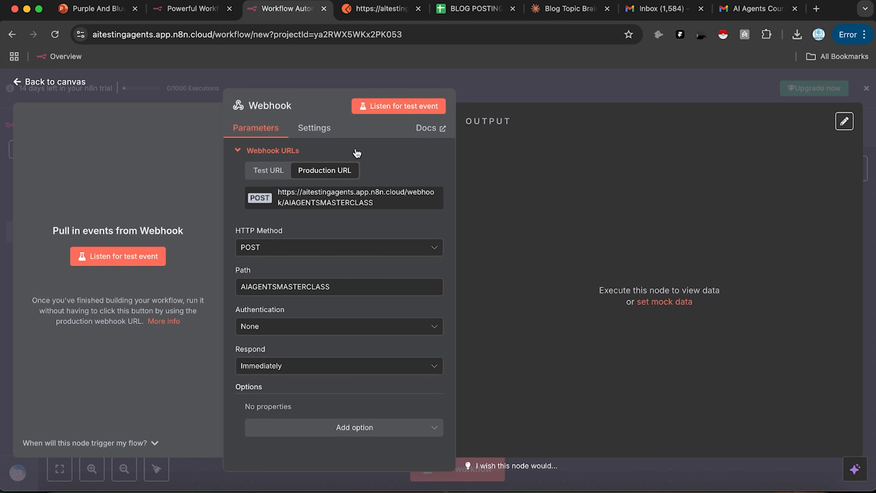
pyautogui.click(311, 128)
pyautogui.click(272, 129)
# Step: Save the workflow and switch it from Inactive to Active
pyautogui.click(615, 95)
pyautogui.click(693, 126)
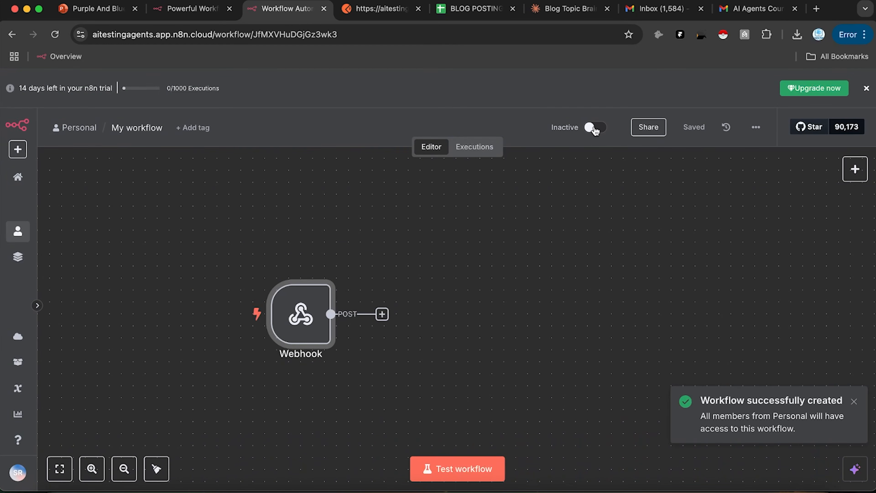
pyautogui.click(594, 127)
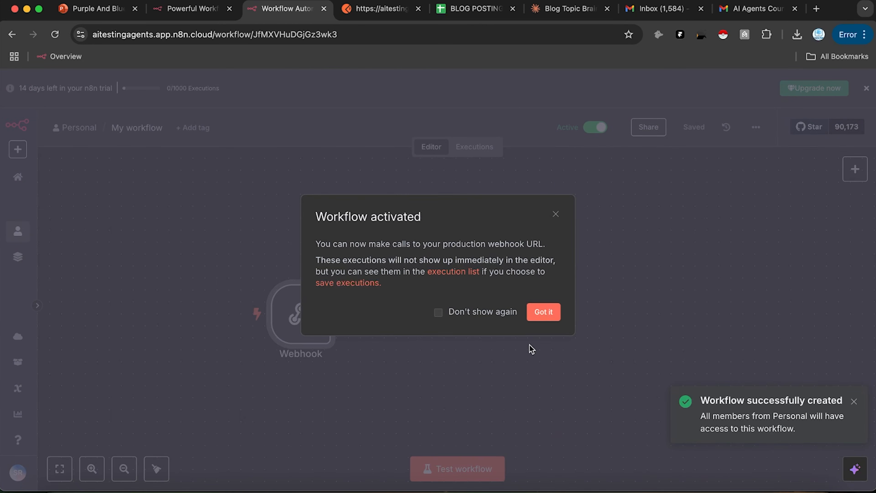
pyautogui.click(543, 312)
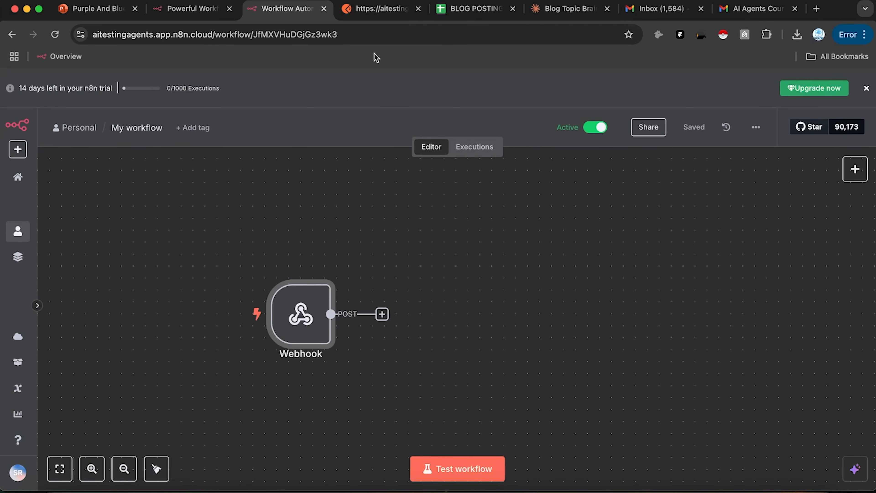
pyautogui.click(379, 9)
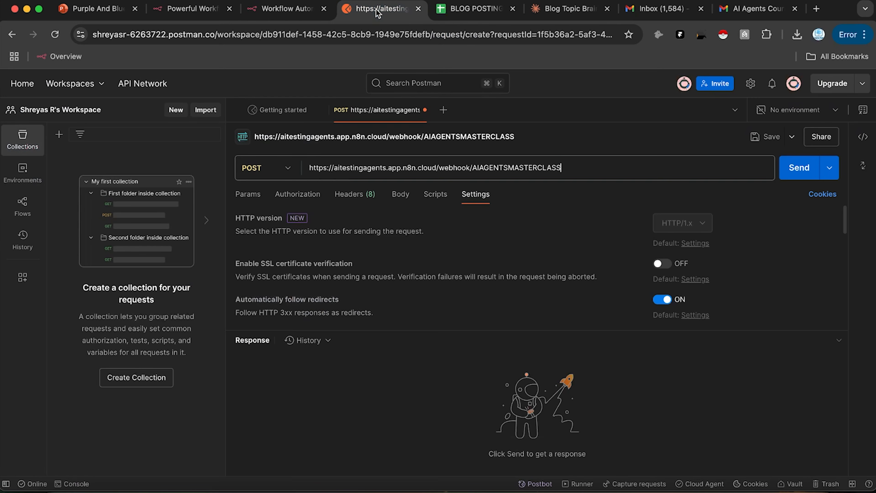
# Step: Send the POST request and confirm the 200 OK 'Workflow was started' response
pyautogui.click(800, 169)
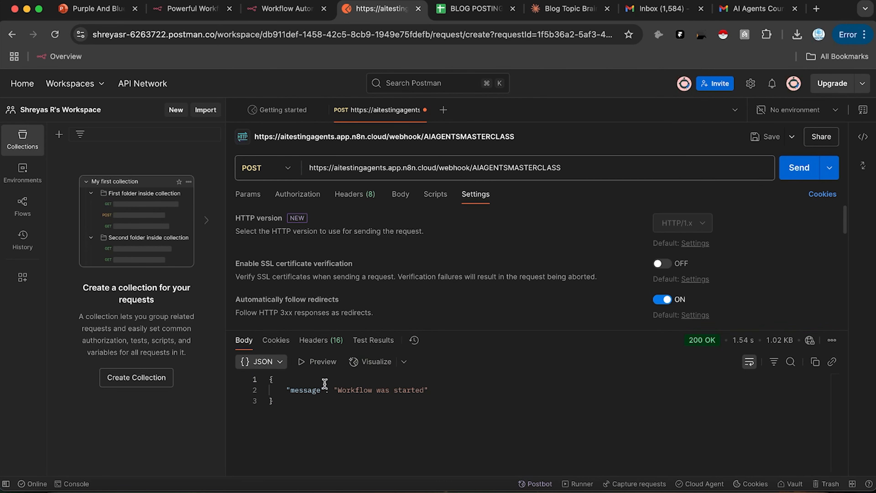
pyautogui.click(296, 11)
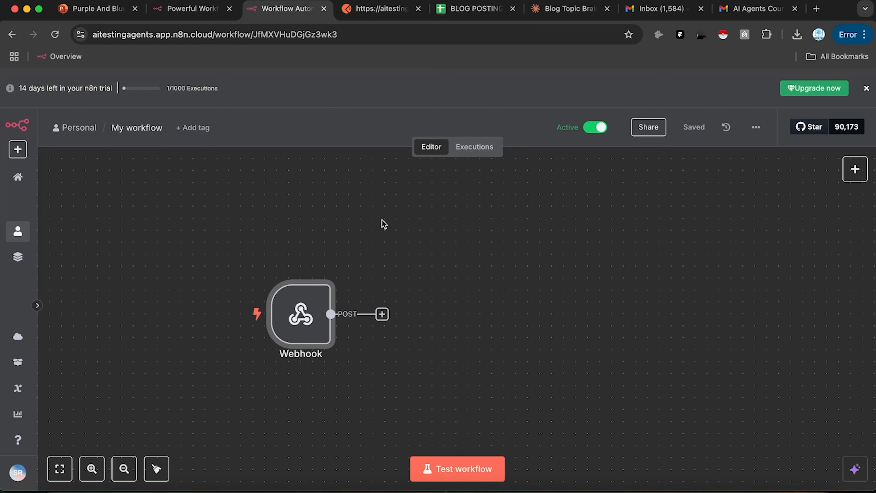
# Step: Check the workflow's execution history and the Postman response, then go back to the n8n editor
pyautogui.click(471, 152)
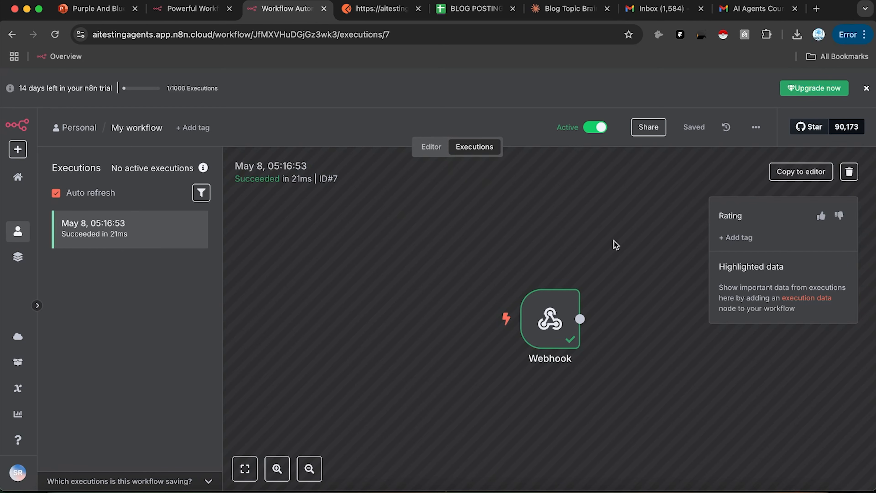
pyautogui.click(432, 148)
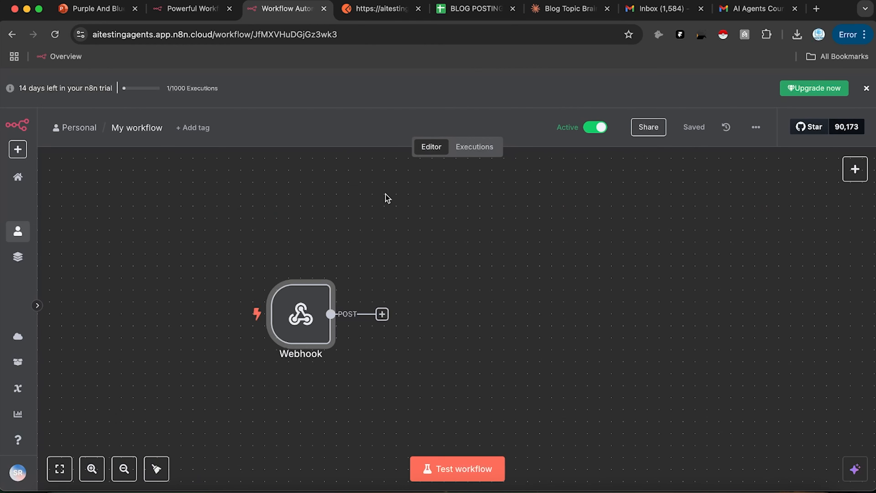
pyautogui.hscroll(3, 461, 203)
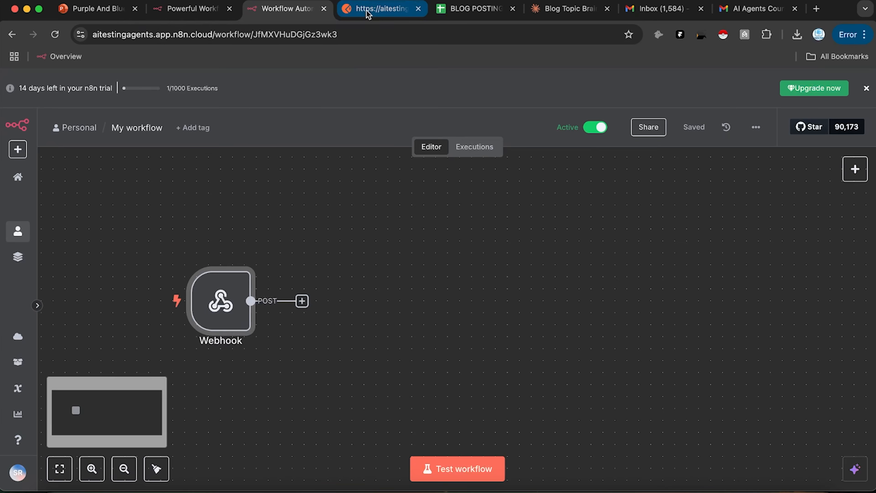
pyautogui.click(376, 8)
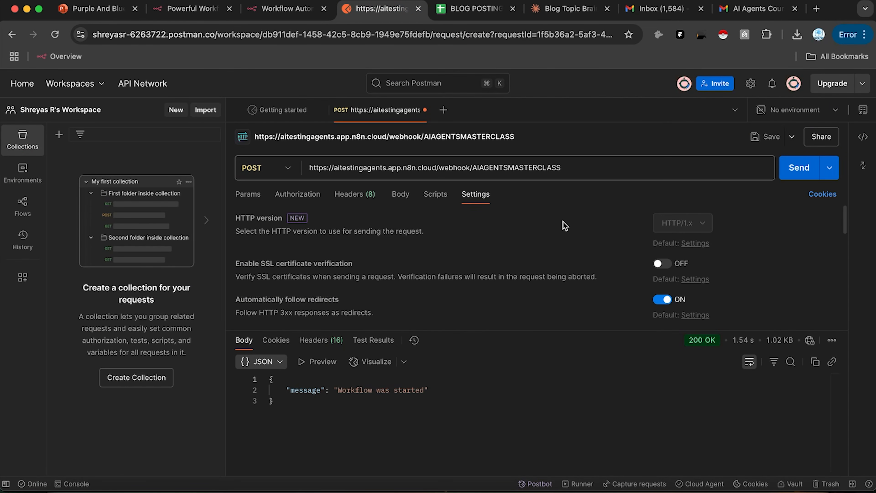
pyautogui.click(292, 10)
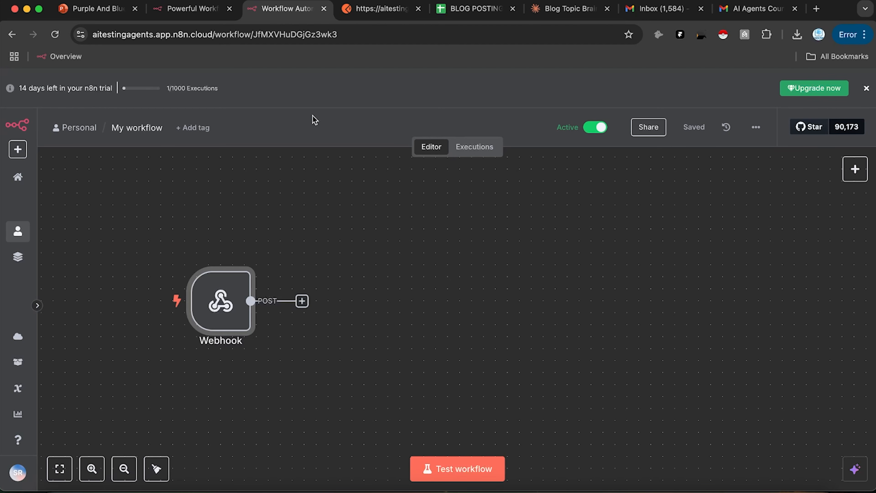
# Step: Delete the Webhook node from the workflow
pyautogui.moveTo(463, 280); pyautogui.dragTo(457, 292)
pyautogui.click(855, 177)
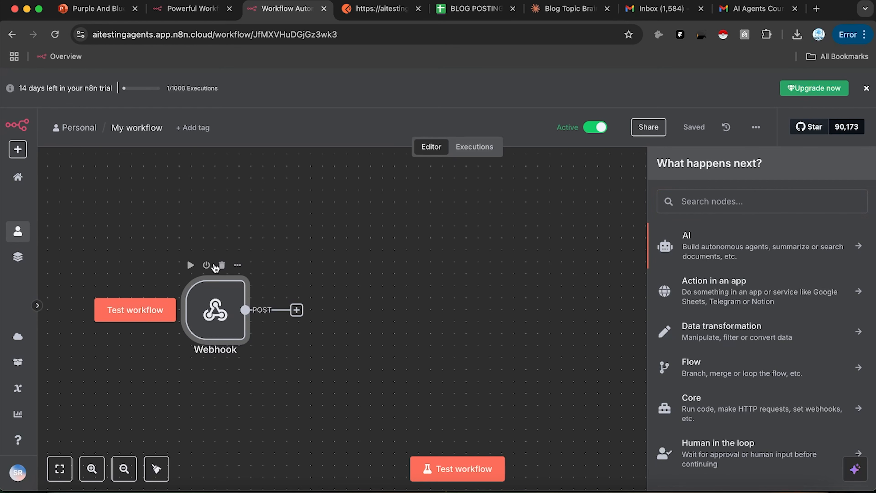
pyautogui.click(222, 266)
# Step: Browse the trigger options and add an 'On a schedule' trigger
pyautogui.click(439, 317)
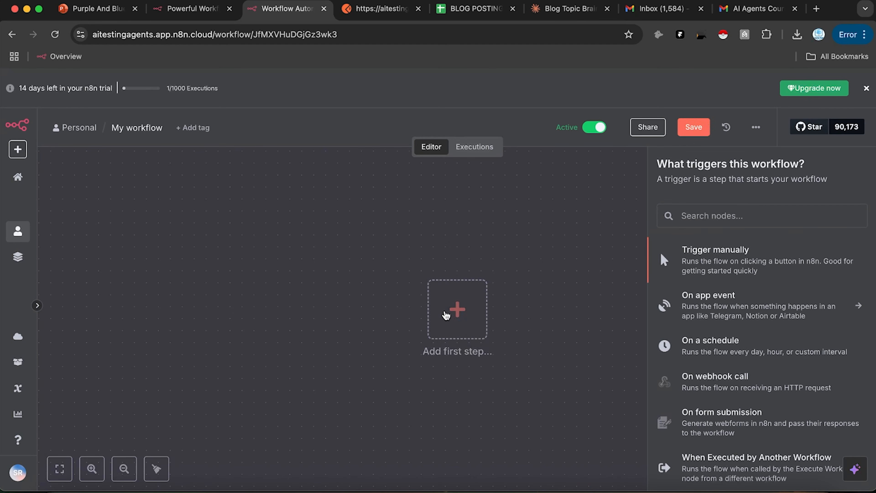
pyautogui.scroll(-1, 766, 288)
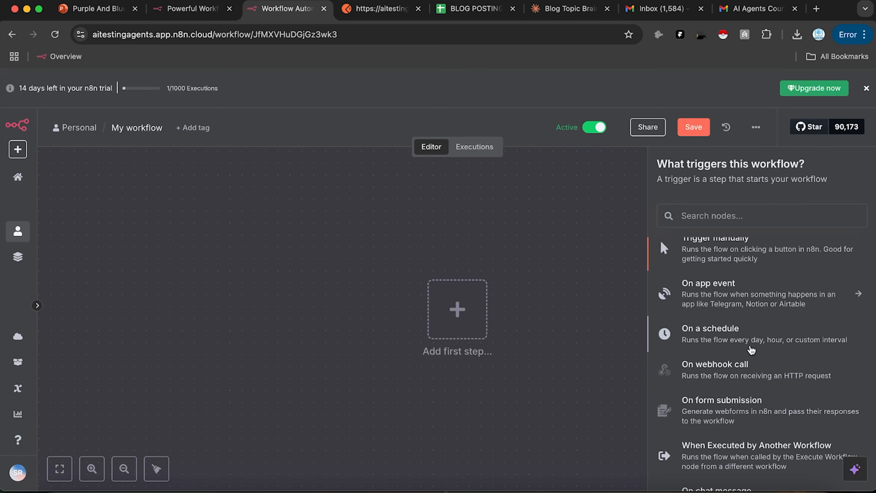
pyautogui.click(753, 299)
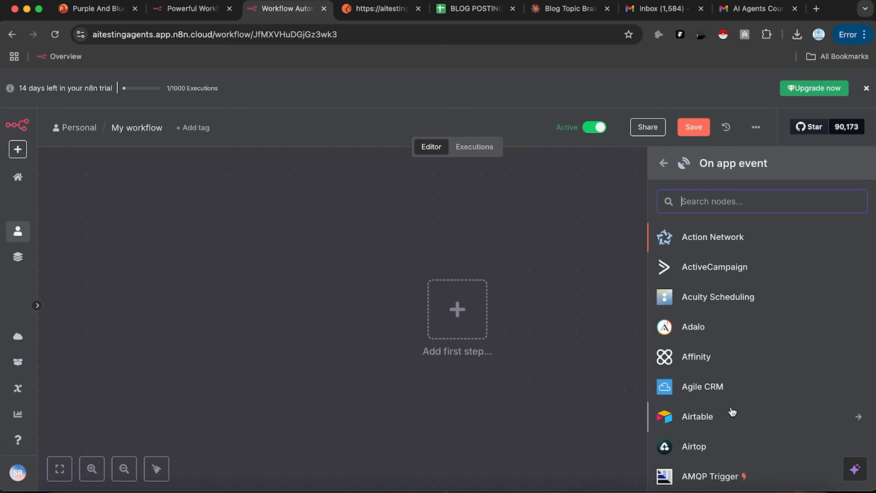
pyautogui.scroll(-15, 745, 307)
pyautogui.scroll(3, 761, 306)
pyautogui.scroll(-8, 788, 297)
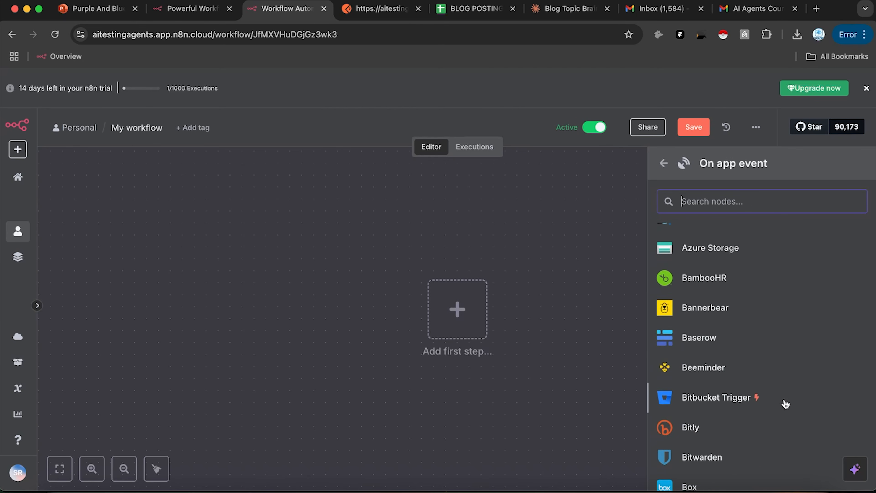
pyautogui.scroll(-10, 784, 405)
pyautogui.scroll(-12, 788, 350)
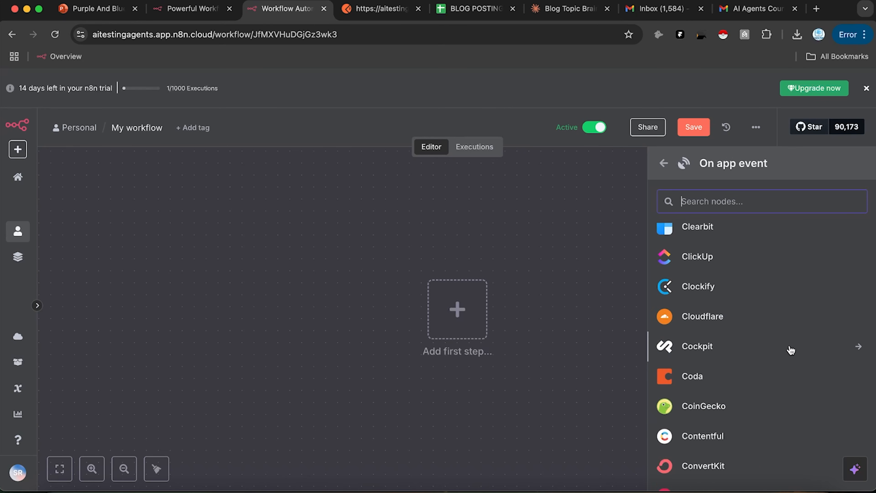
pyautogui.scroll(15, 771, 328)
pyautogui.scroll(5, 687, 275)
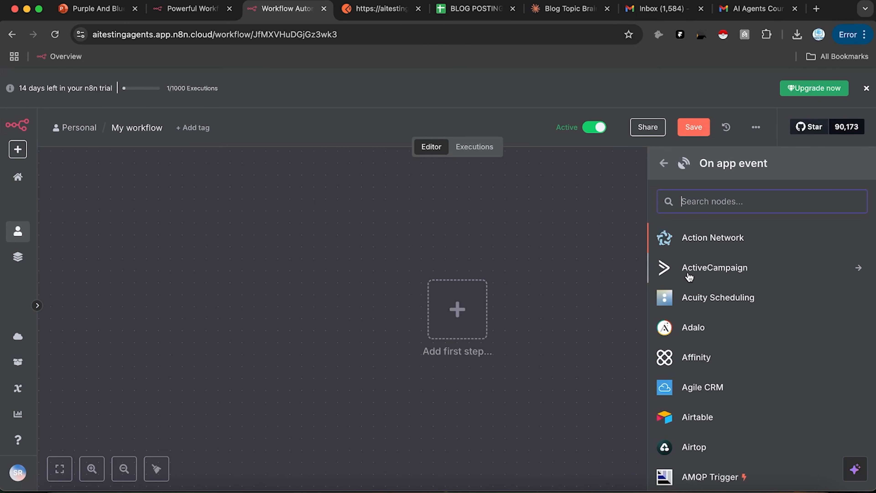
pyautogui.click(660, 164)
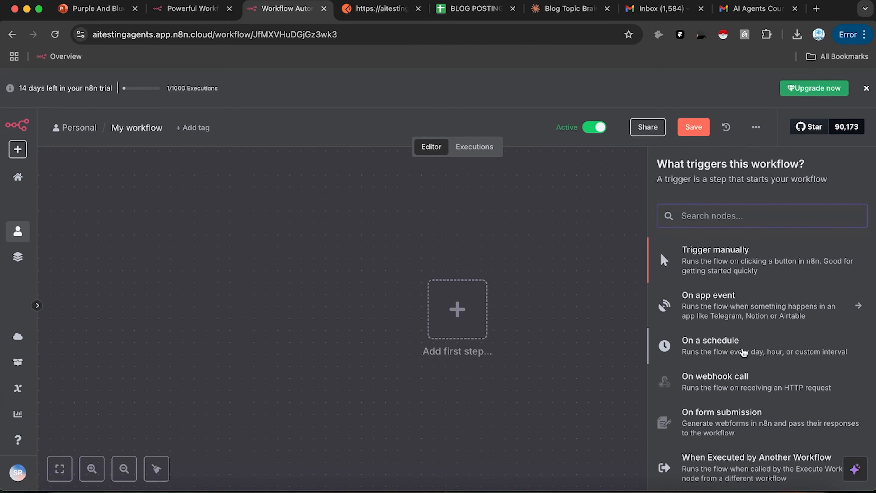
pyautogui.click(738, 349)
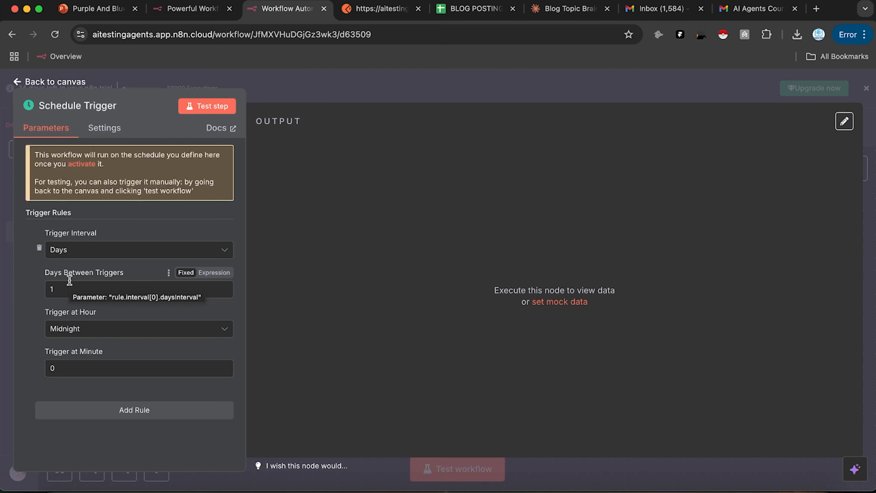
# Step: Set the Schedule Trigger interval to Seconds with a value of 10
pyautogui.click(82, 250)
pyautogui.click(108, 281)
pyautogui.doubleClick(54, 289)
pyautogui.write('10')
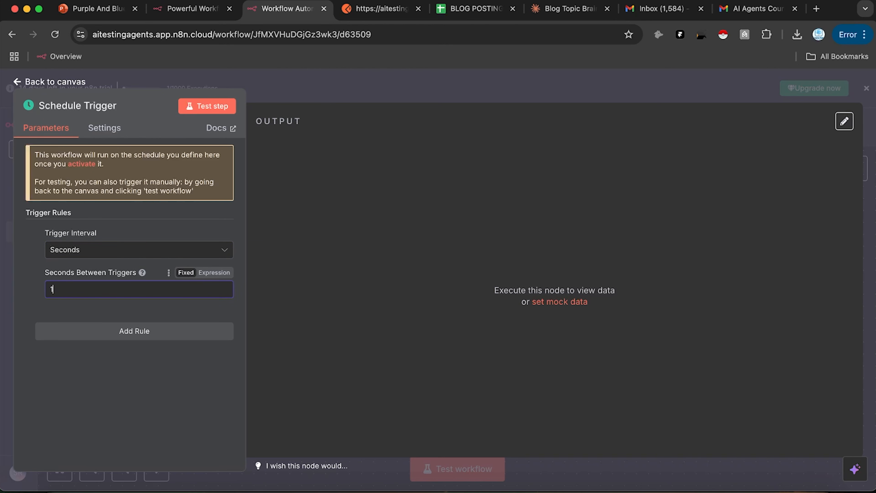
pyautogui.click(311, 83)
# Step: Save the workflow, run a test, and view the trigger's one-item output
pyautogui.click(694, 127)
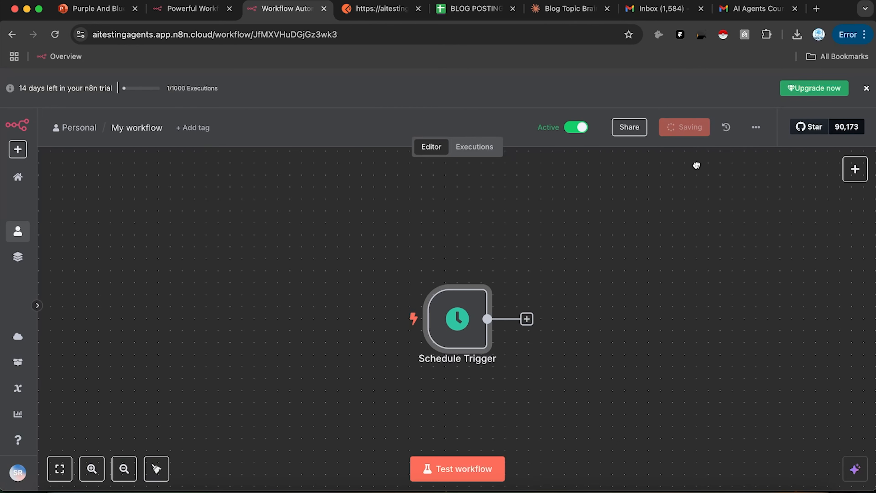
pyautogui.hscroll(5, 514, 168)
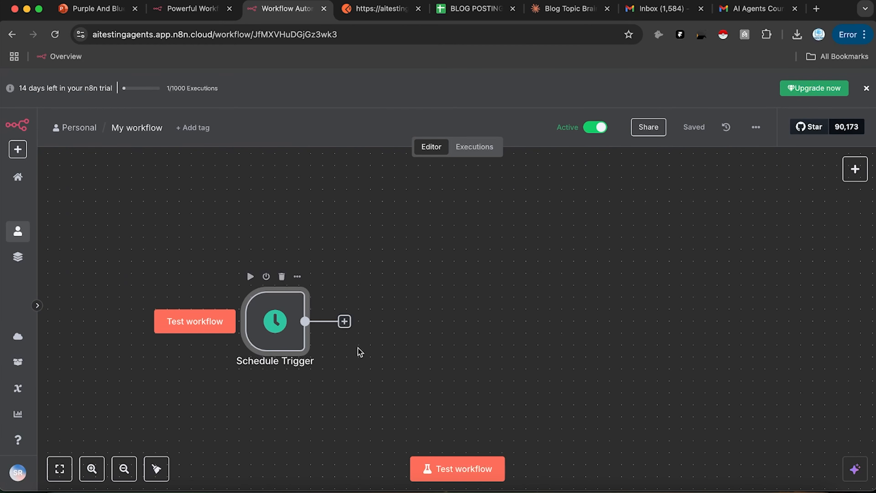
pyautogui.click(473, 469)
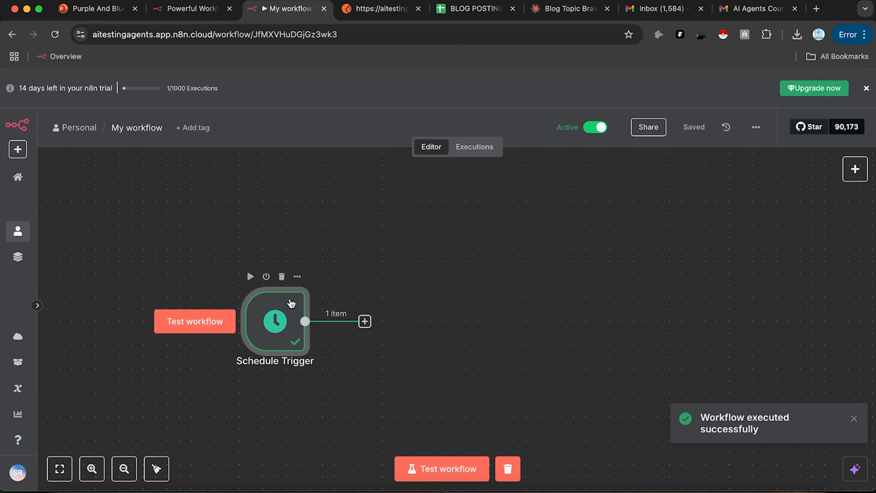
pyautogui.doubleClick(281, 312)
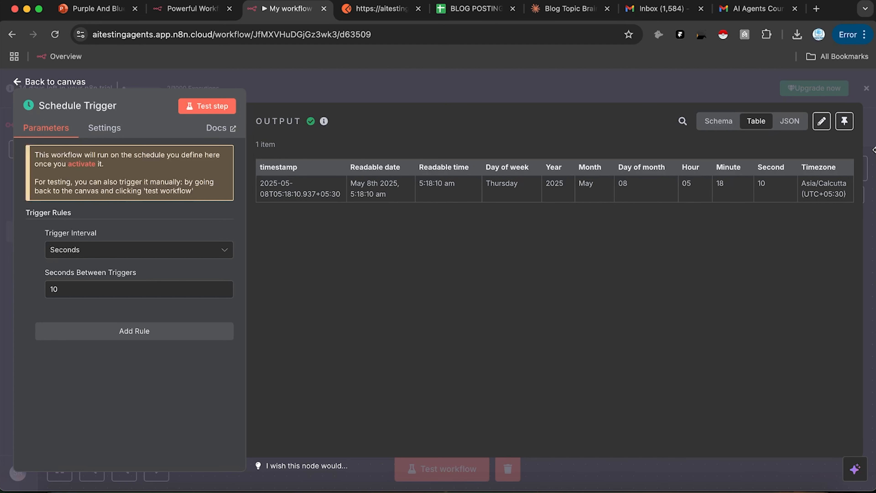
pyautogui.click(537, 101)
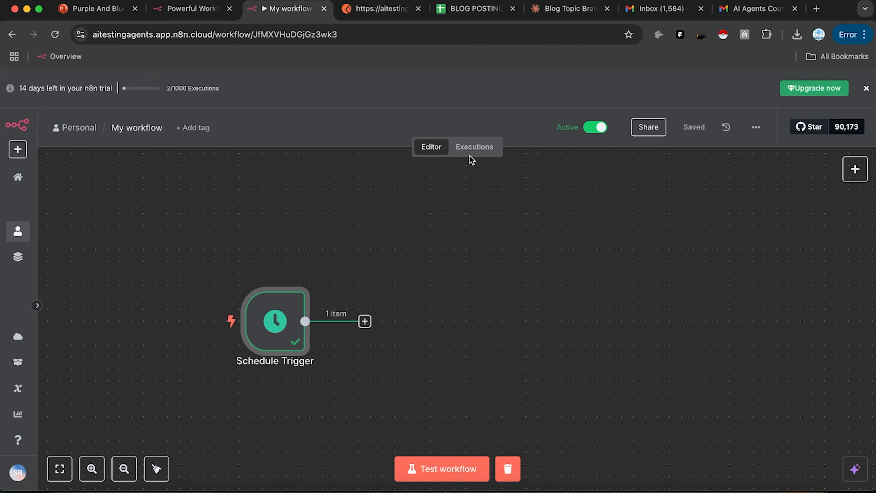
# Step: Reopen the Schedule Trigger details twice to check its repeated runs
pyautogui.moveTo(286, 345)
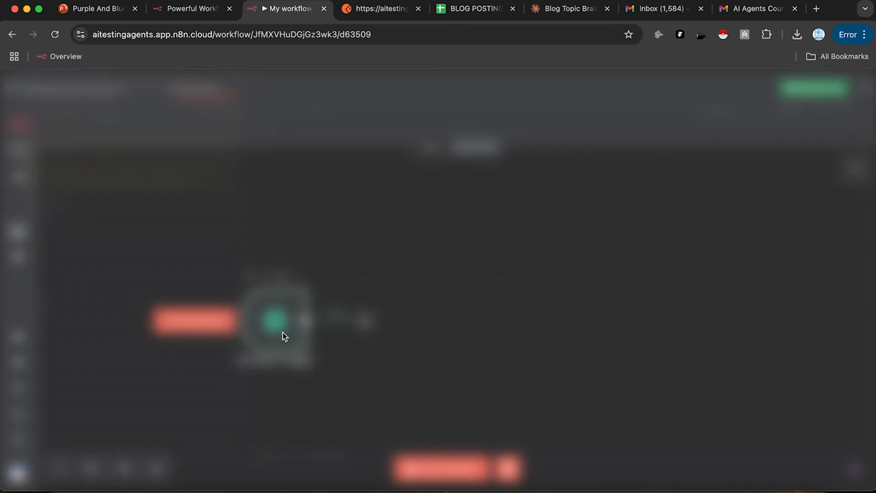
pyautogui.doubleClick(284, 336)
pyautogui.click(396, 91)
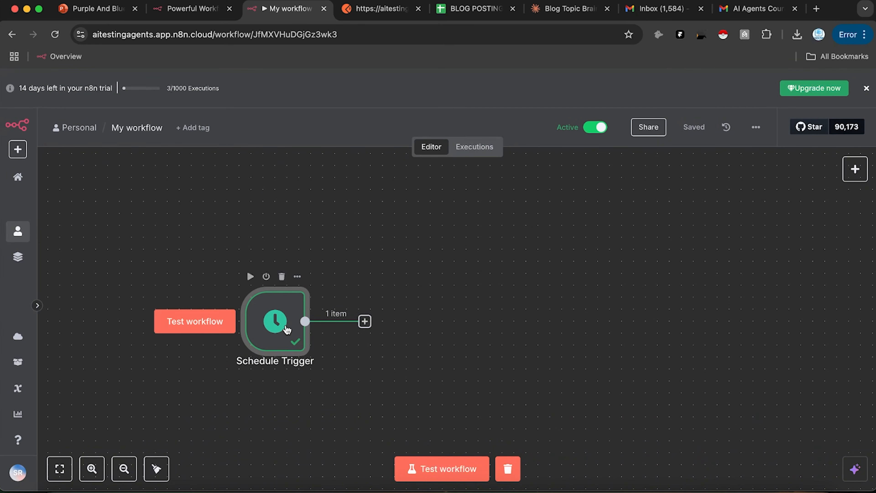
pyautogui.doubleClick(276, 324)
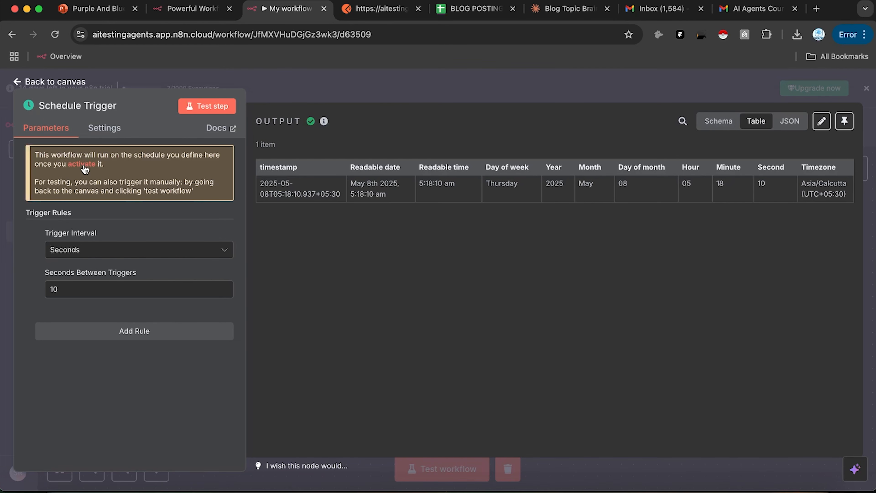
pyautogui.click(375, 95)
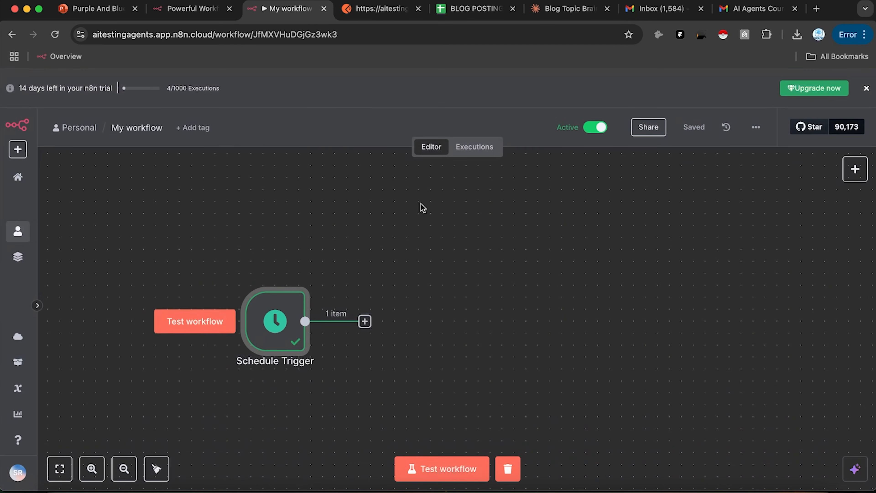
pyautogui.click(474, 10)
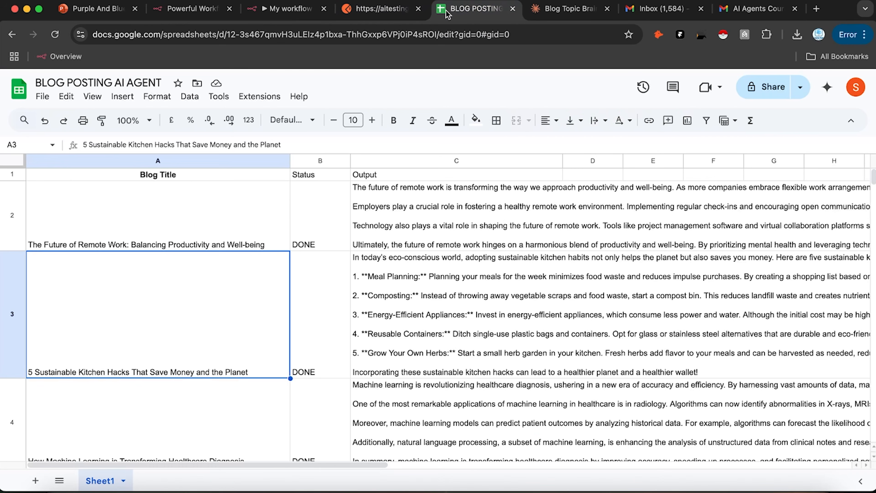
pyautogui.moveTo(459, 10); pyautogui.dragTo(369, 10)
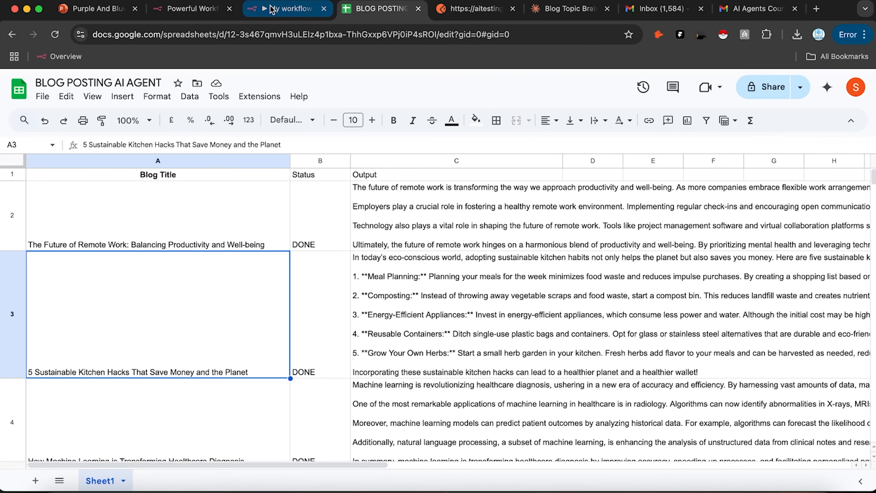
pyautogui.click(286, 9)
pyautogui.moveTo(308, 306)
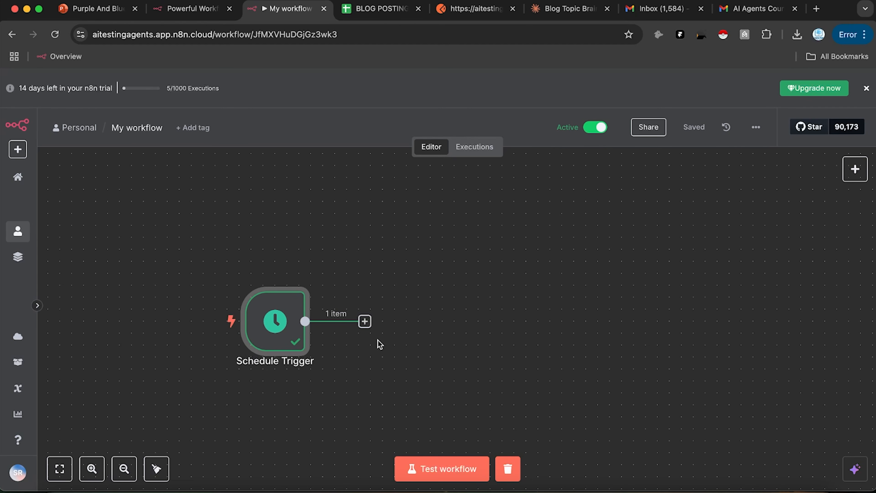
# Step: Replace the Schedule Trigger with an On form submission trigger
pyautogui.click(287, 281)
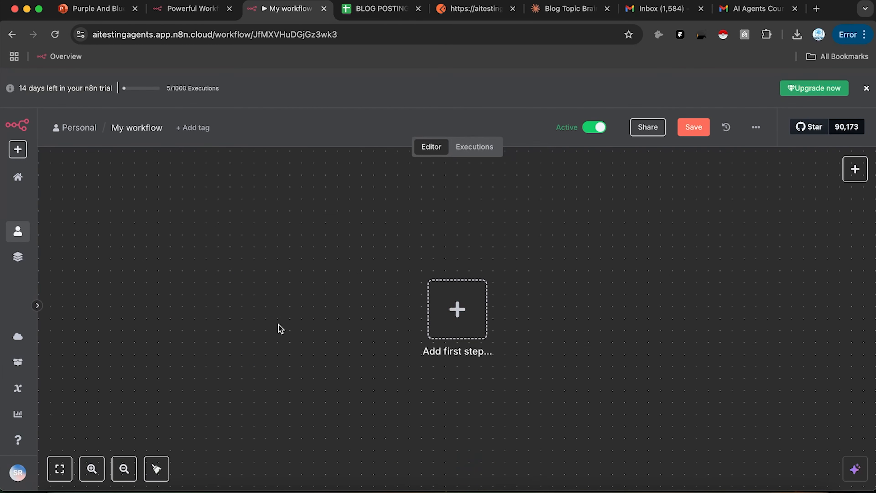
pyautogui.click(445, 319)
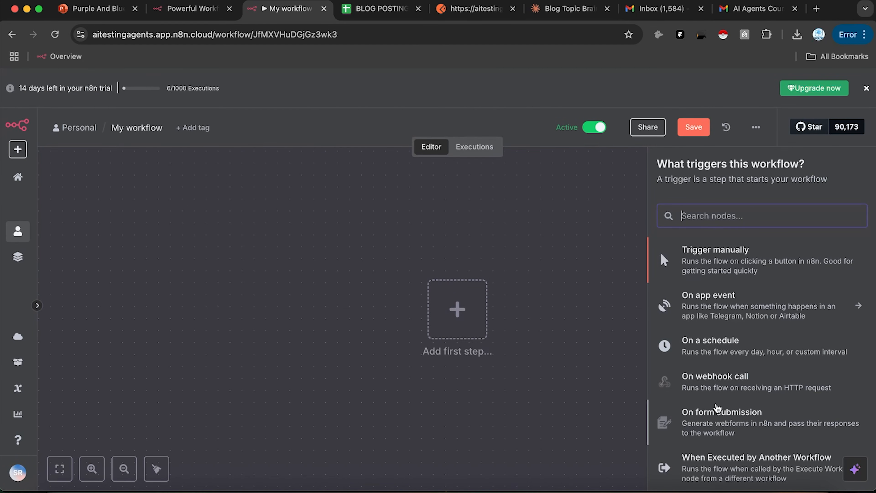
pyautogui.click(714, 429)
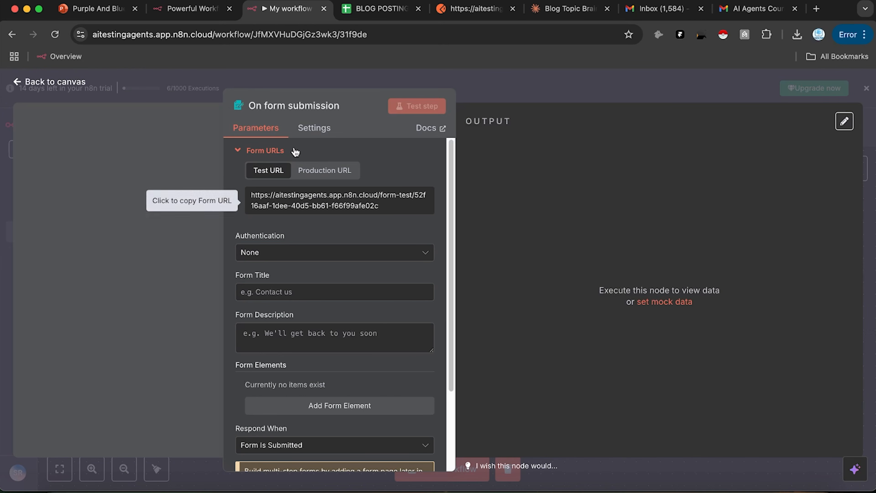
# Step: Load the form's production URL in a new browser tab, then return to the workflow
pyautogui.click(318, 170)
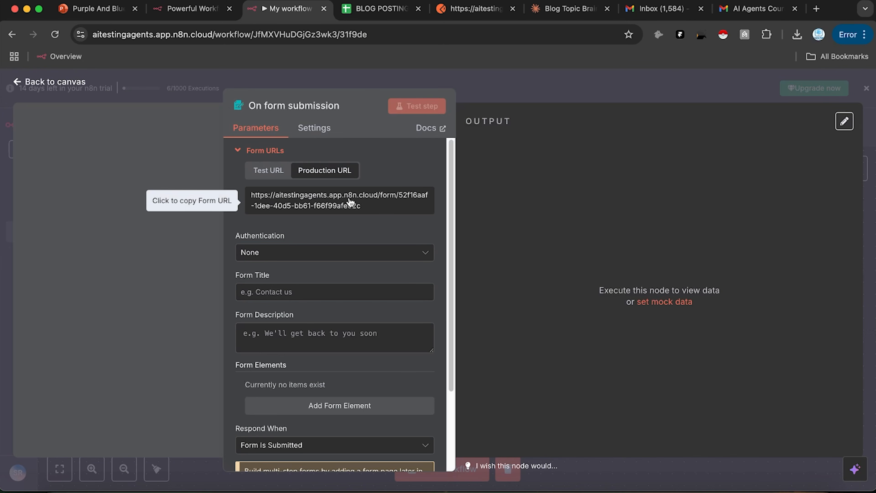
pyautogui.click(338, 204)
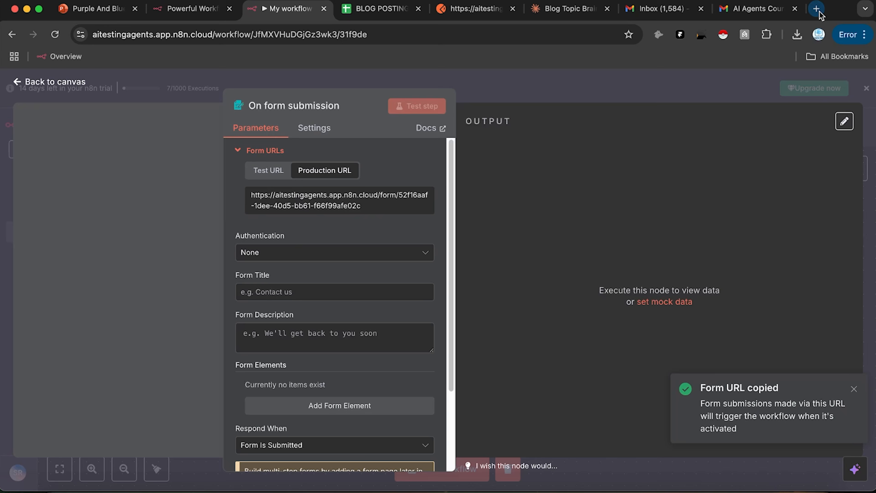
pyautogui.click(815, 10)
pyautogui.press('super+v')
pyautogui.press('Return')
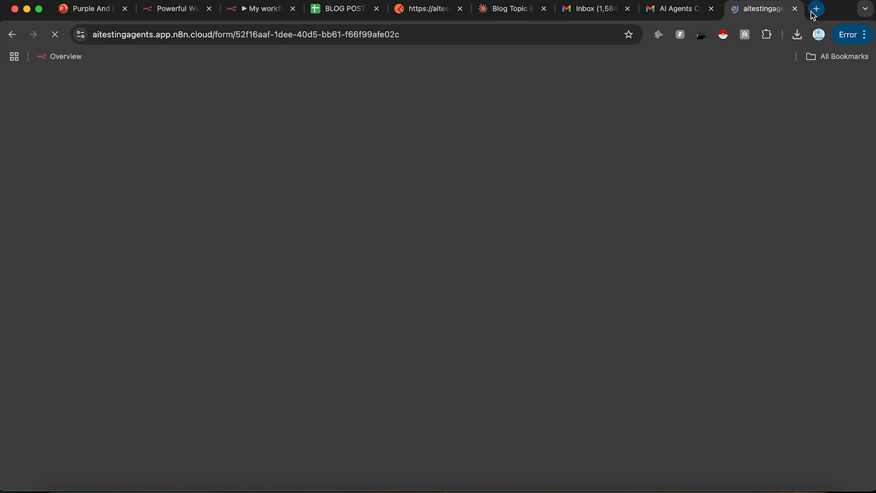
pyautogui.moveTo(753, 8); pyautogui.dragTo(401, 22)
pyautogui.click(255, 9)
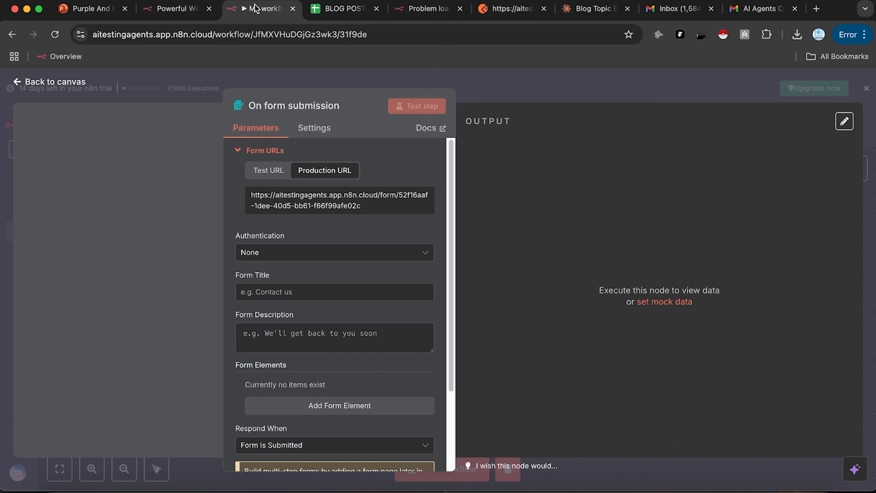
# Step: Title the form 'Survey Form' with description 'Your Feedback means the world to us'
pyautogui.click(328, 295)
pyautogui.write('Survey Form')
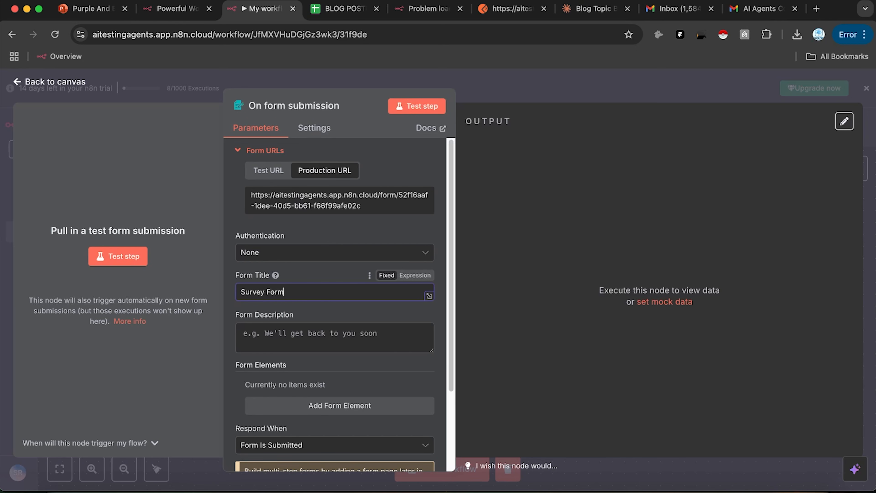
pyautogui.click(311, 346)
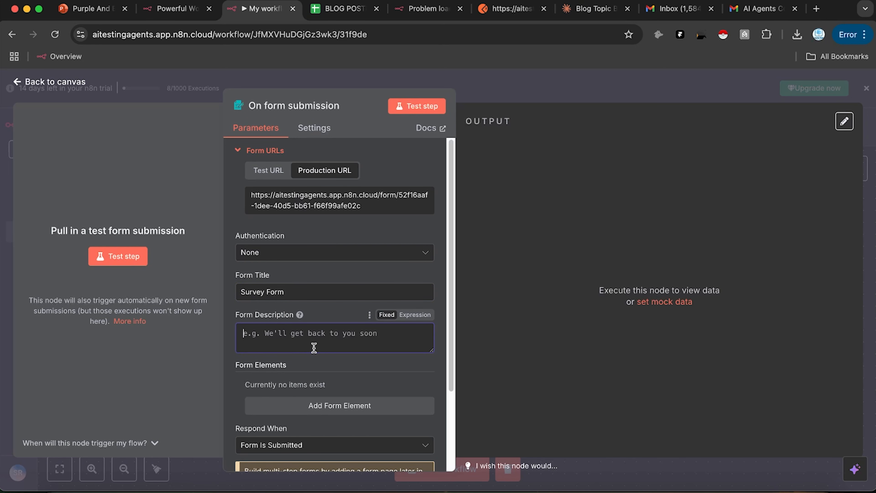
pyautogui.write('Your Feedback means the world to us')
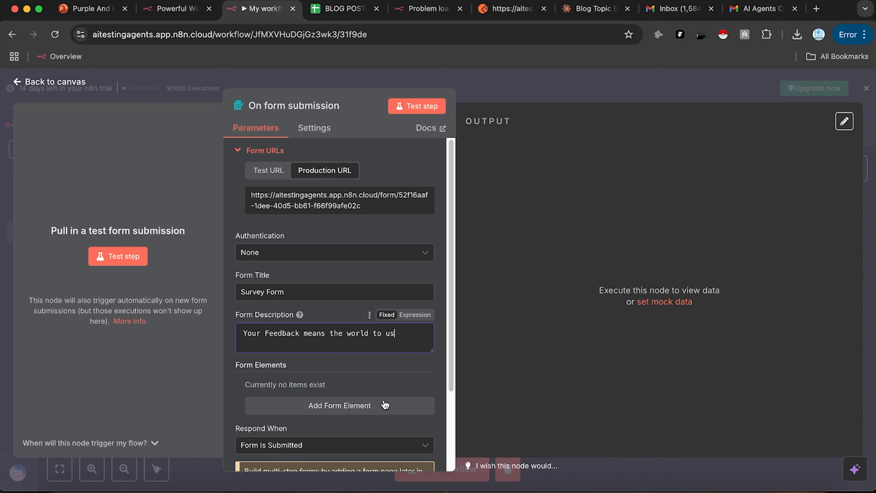
# Step: Add a required Name field to the form
pyautogui.click(357, 409)
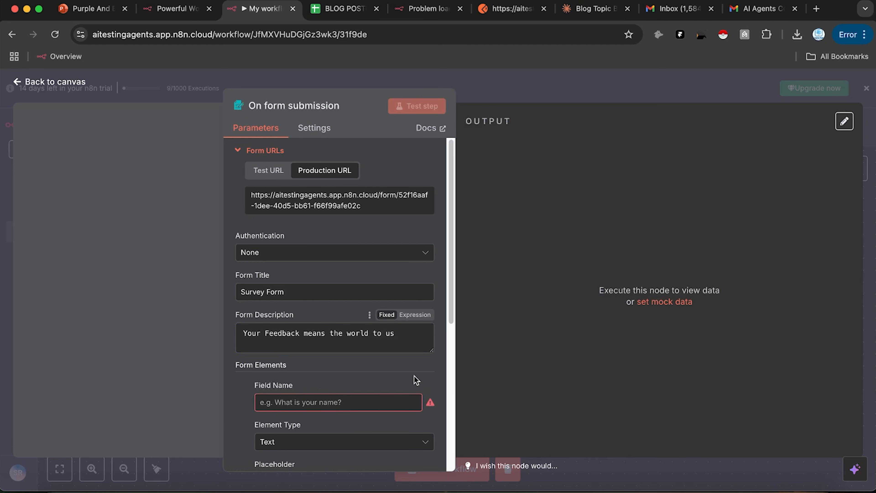
pyautogui.scroll(-1, 308, 404)
pyautogui.click(310, 386)
pyautogui.write('Name')
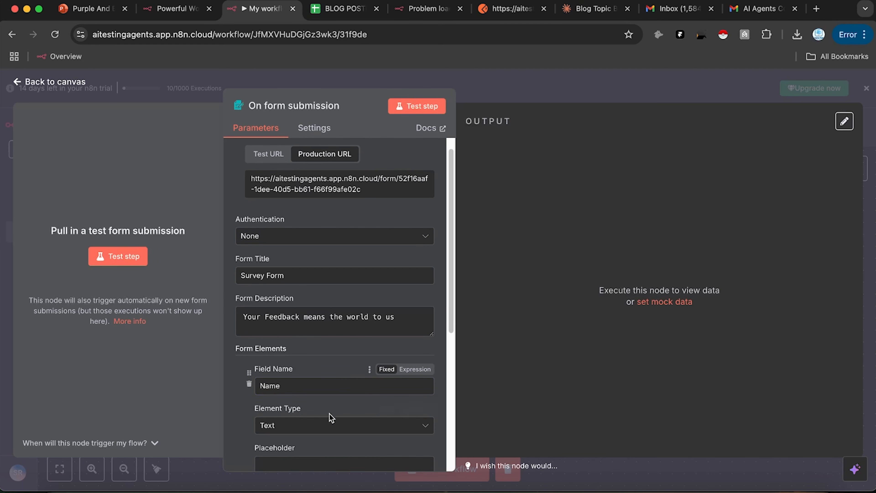
pyautogui.scroll(-3, 333, 417)
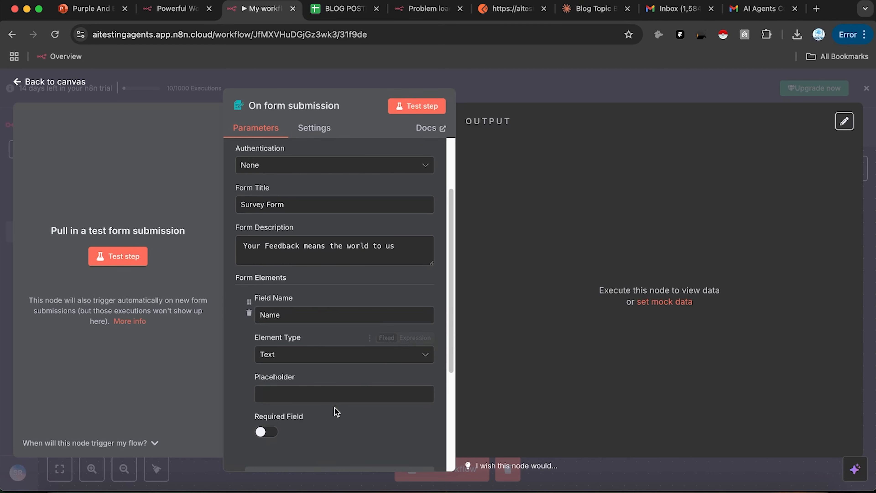
pyautogui.scroll(-1, 265, 411)
pyautogui.click(265, 413)
pyautogui.scroll(-1, 303, 421)
# Step: Add a required Email field to the form
pyautogui.click(340, 434)
pyautogui.scroll(-9, 331, 380)
pyautogui.click(295, 261)
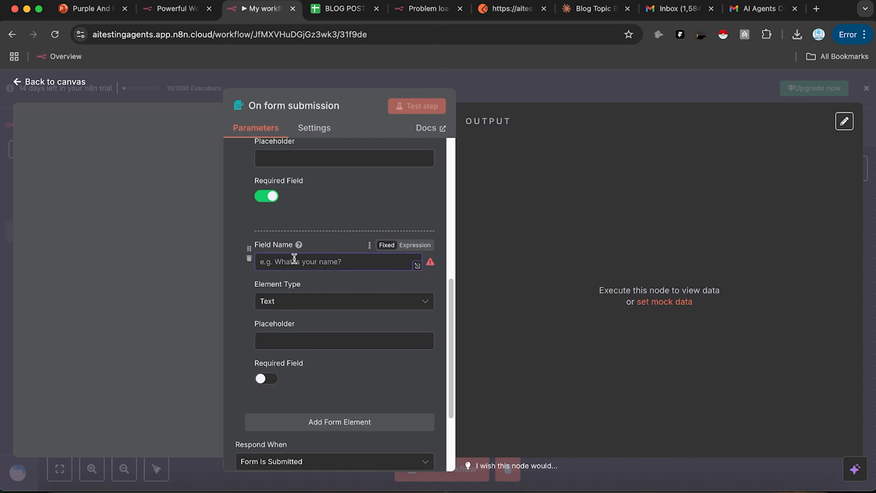
pyautogui.write('Email')
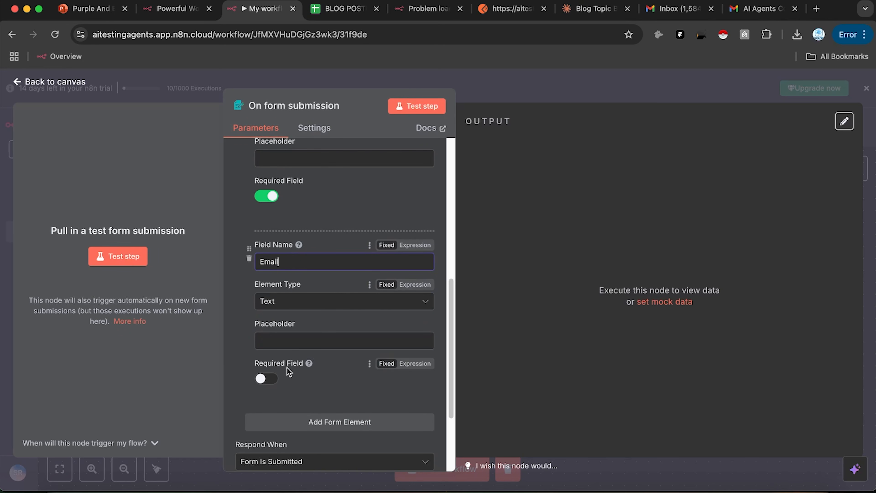
pyautogui.click(266, 379)
pyautogui.scroll(-3, 361, 343)
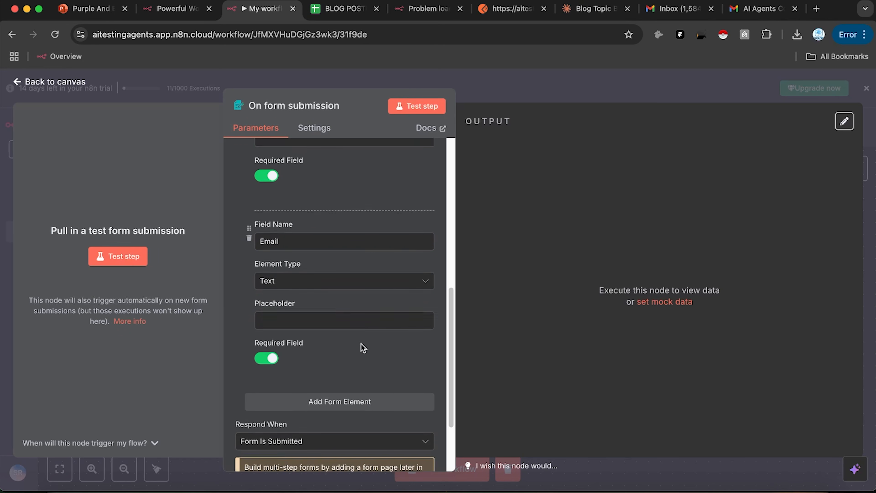
# Step: Save the workflow with the configured form trigger and go to the spreadsheet
pyautogui.click(529, 100)
pyautogui.click(693, 127)
pyautogui.moveTo(572, 187); pyautogui.dragTo(456, 183)
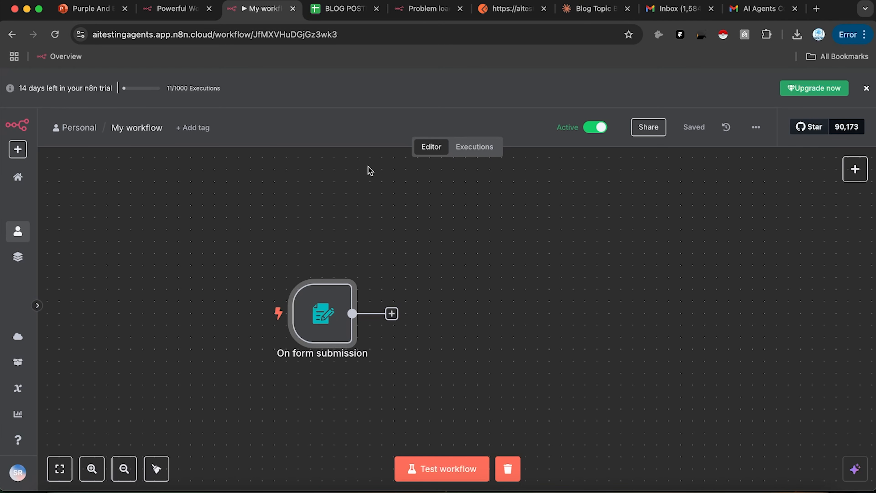
pyautogui.click(342, 10)
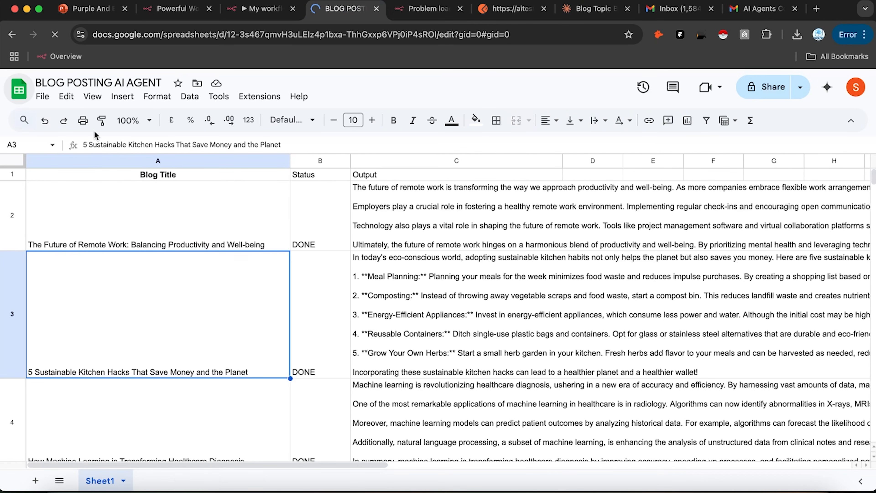
# Step: Create a new blank spreadsheet named FORM DATA
pyautogui.click(24, 97)
pyautogui.click(172, 189)
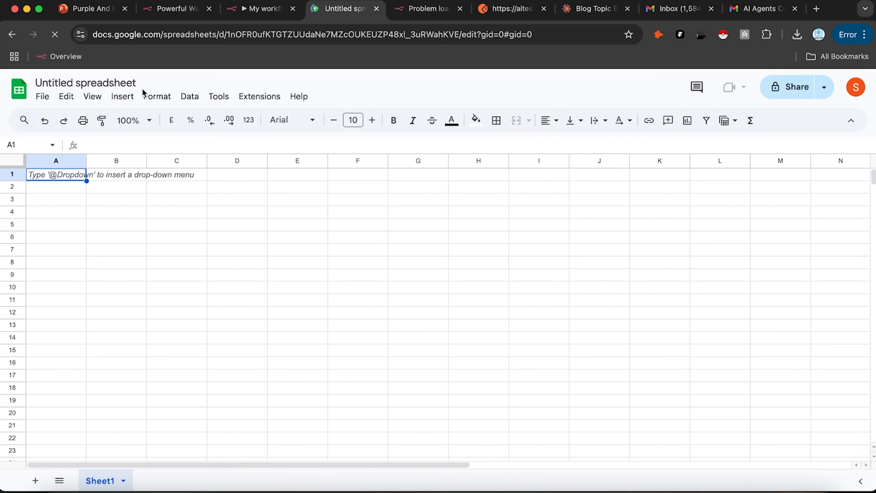
pyautogui.click(111, 83)
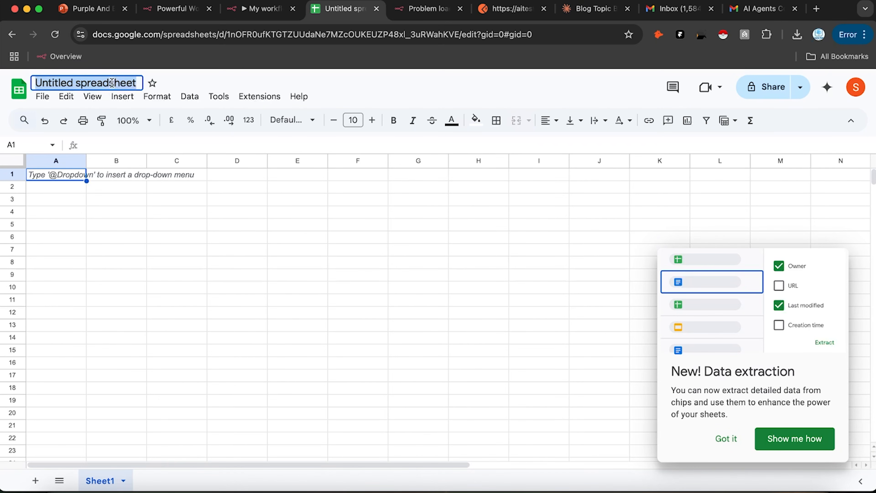
pyautogui.write('FO')
pyautogui.press('BackSpace')
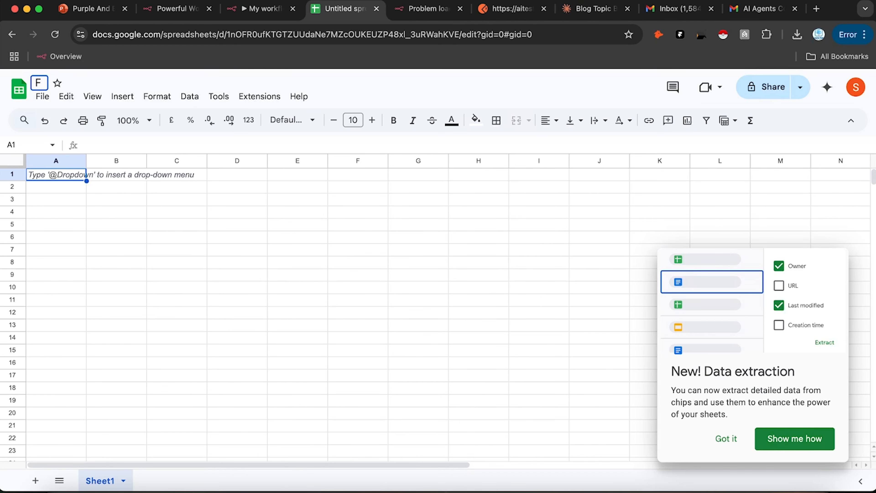
pyautogui.write('ORM DATA')
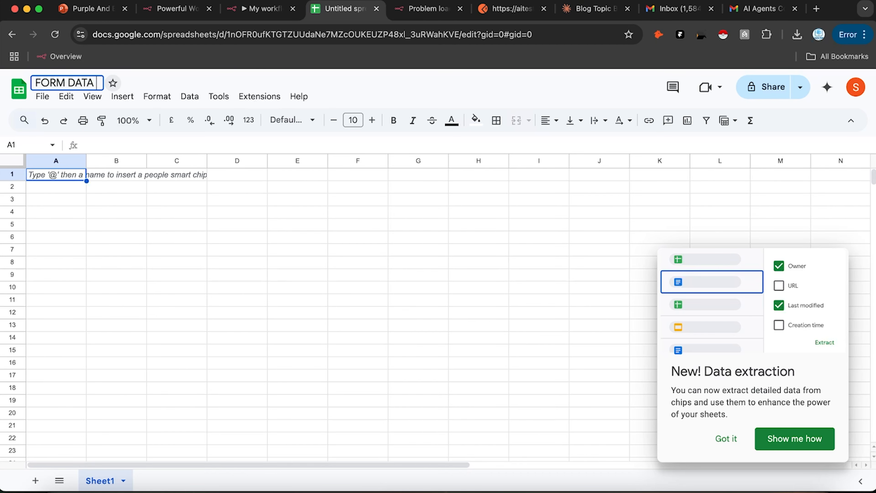
# Step: Enter headers 'name' in A1 and 'email' in B1
pyautogui.doubleClick(54, 176)
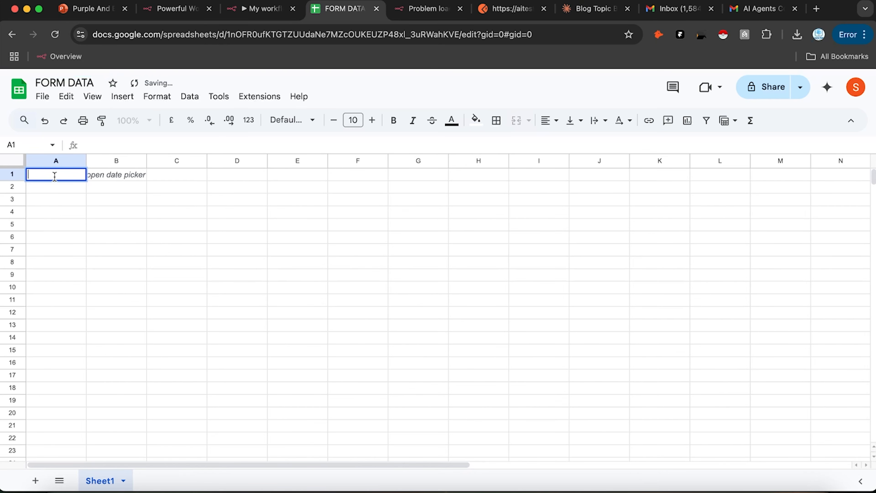
pyautogui.click(103, 177)
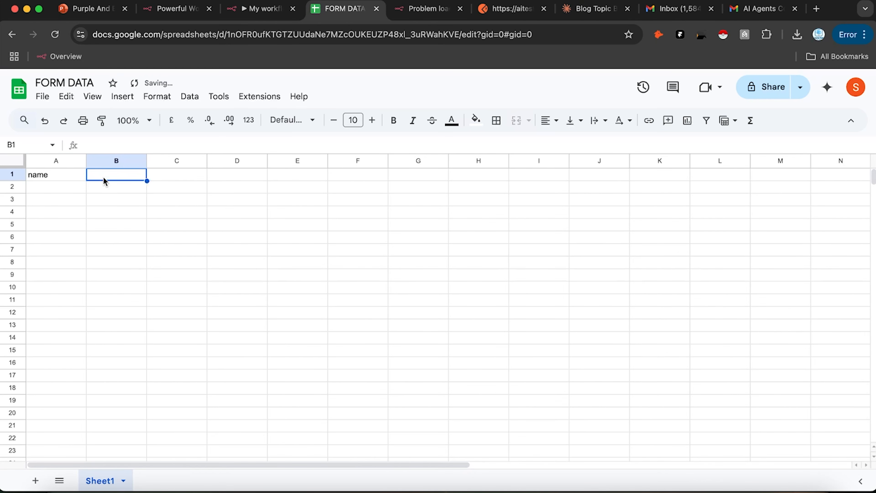
pyautogui.write('P')
pyautogui.press('BackSpace')
pyautogui.write('email')
pyautogui.click(135, 289)
pyautogui.click(255, 10)
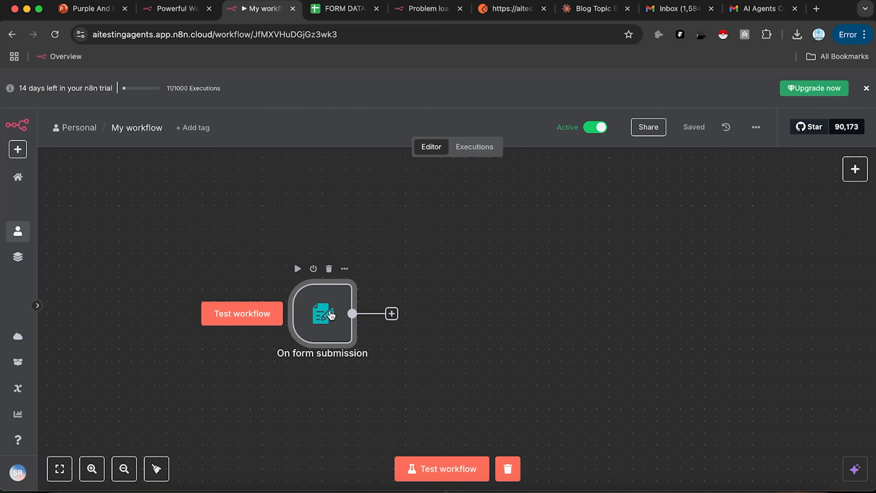
# Step: After the On form submission trigger, add a Google Sheets 'Append row in sheet' node
pyautogui.doubleClick(331, 314)
pyautogui.scroll(-6, 345, 328)
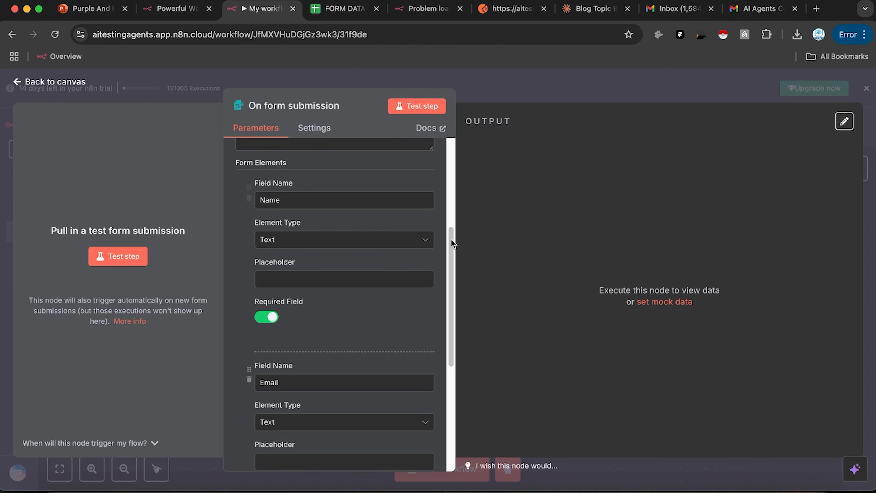
pyautogui.click(549, 86)
pyautogui.moveTo(266, 301); pyautogui.dragTo(398, 251)
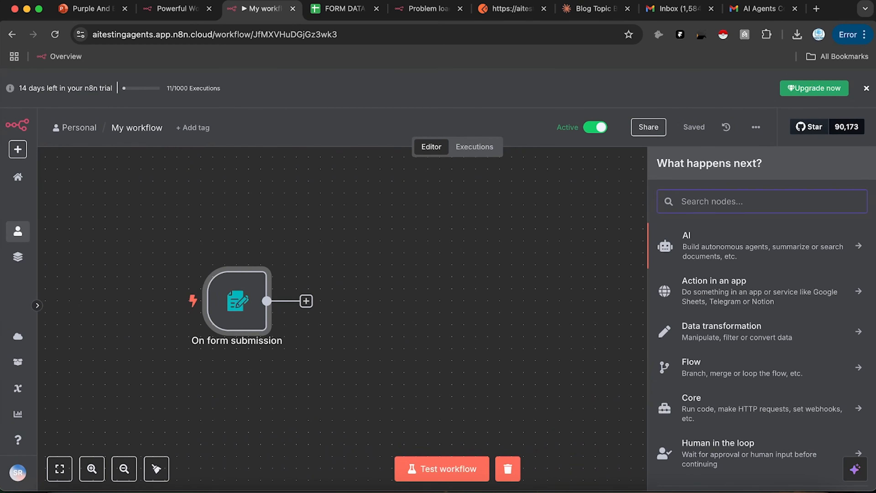
pyautogui.write('sheets')
pyautogui.click(701, 235)
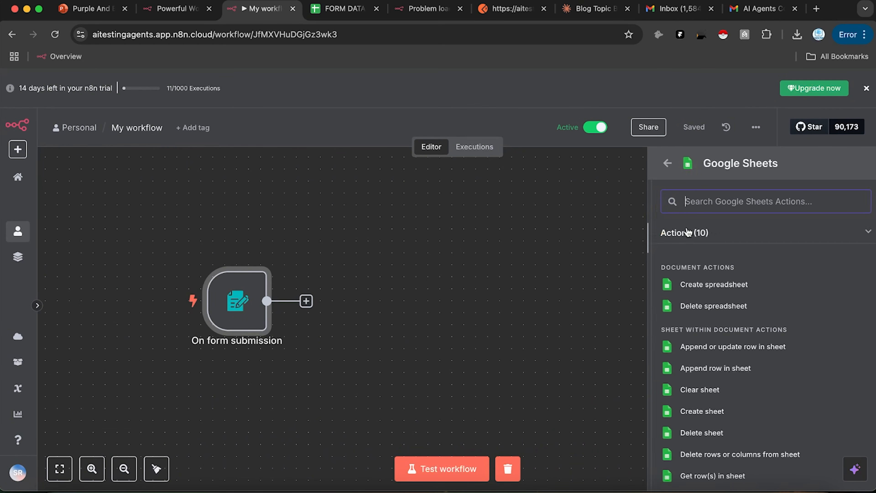
pyautogui.scroll(-5, 727, 393)
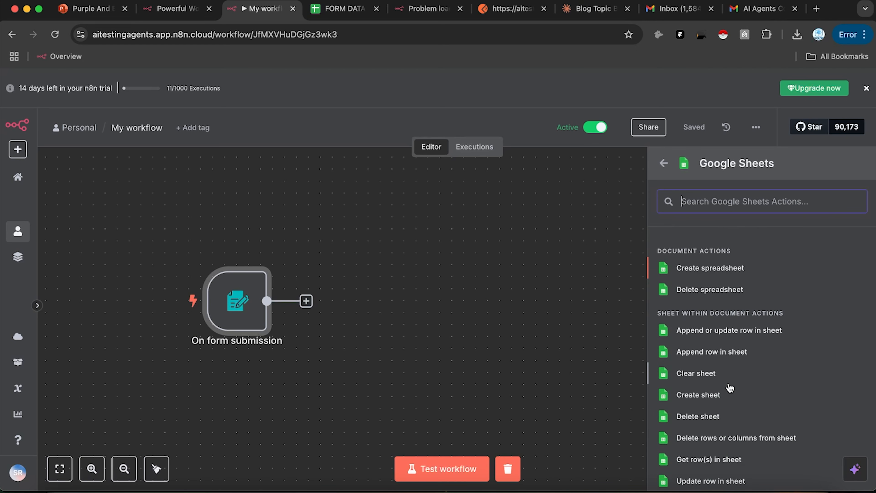
pyautogui.click(768, 430)
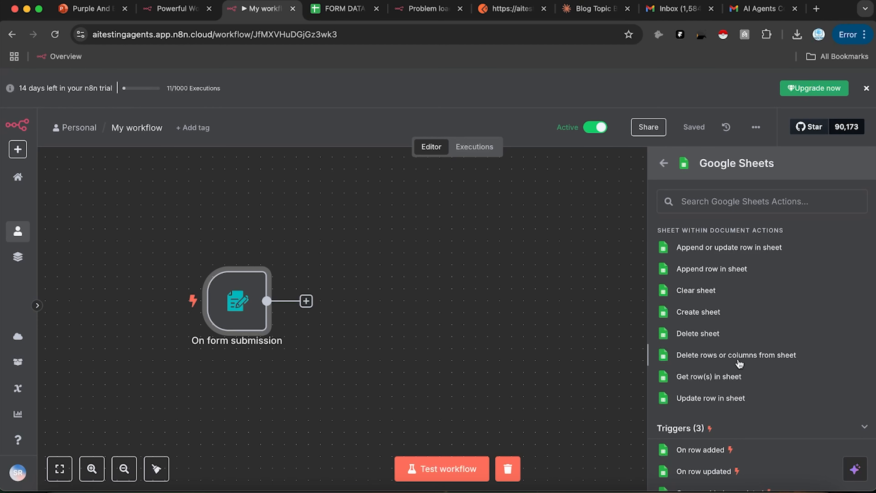
pyautogui.click(729, 273)
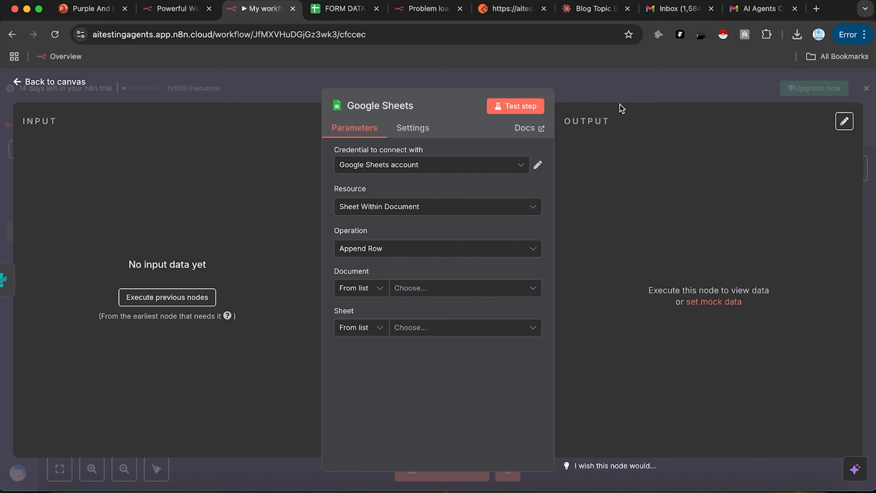
# Step: Set the Google Sheets node to Update Row on FORM DATA's Sheet1
pyautogui.click(483, 251)
pyautogui.scroll(-2, 442, 379)
pyautogui.scroll(-3, 441, 392)
pyautogui.click(445, 410)
pyautogui.click(416, 288)
pyautogui.click(411, 338)
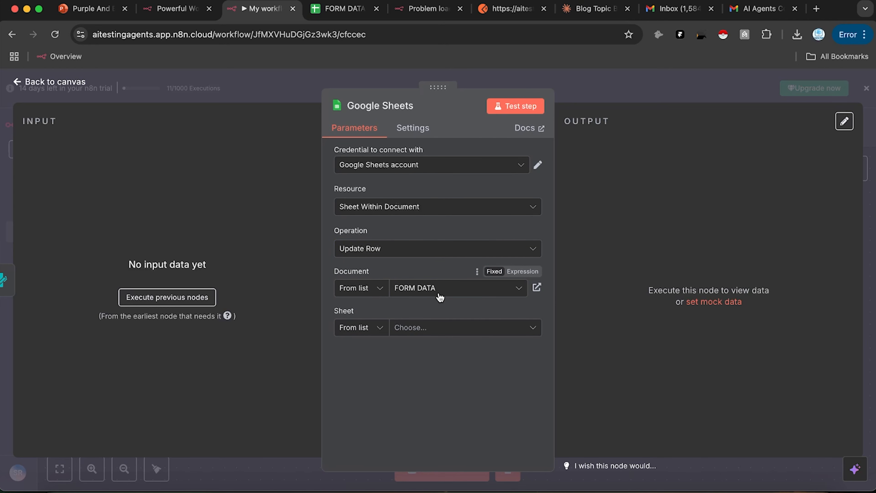
pyautogui.click(448, 327)
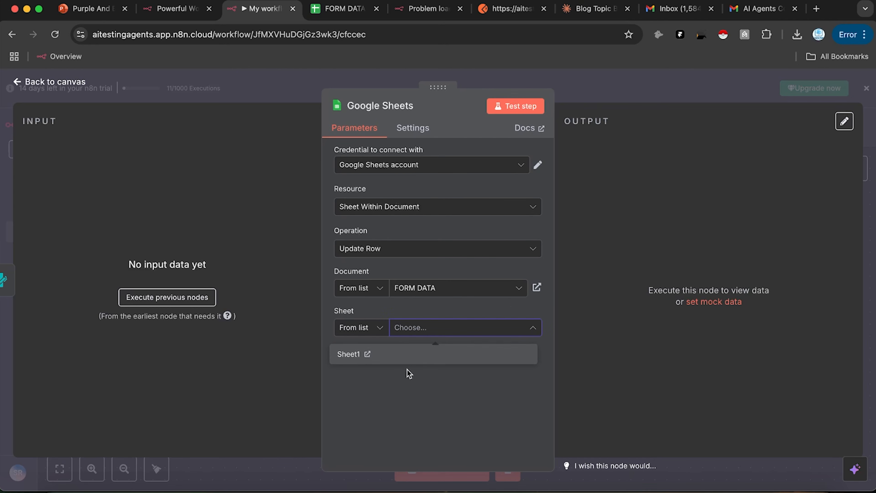
pyautogui.click(422, 358)
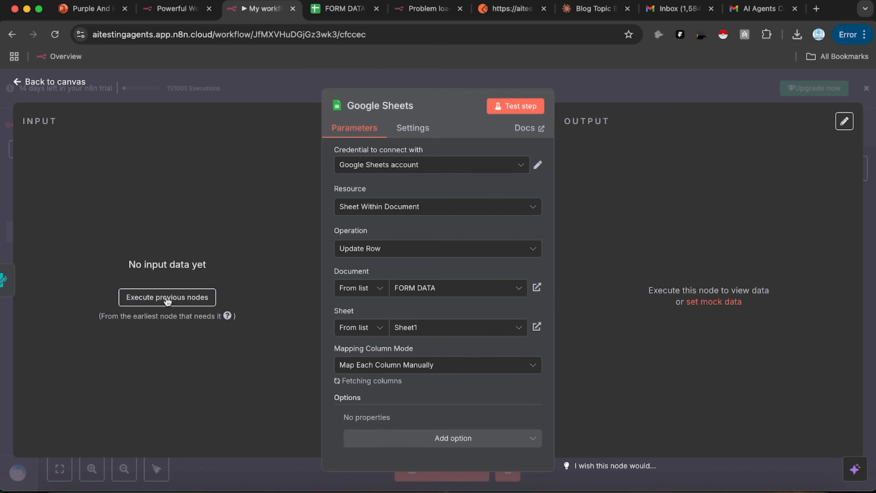
# Step: Save the workflow and reopen the On form submission trigger's settings
pyautogui.click(593, 83)
pyautogui.click(682, 127)
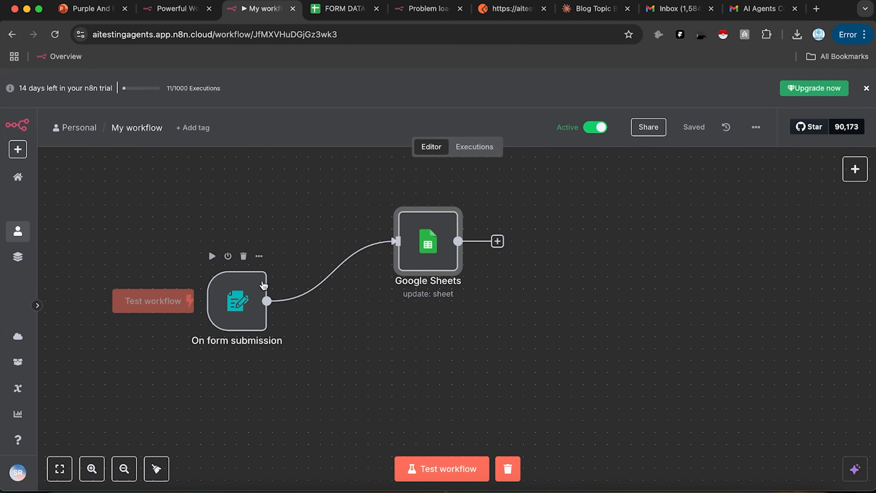
pyautogui.click(259, 288)
pyautogui.doubleClick(247, 311)
# Step: Open the form's production URL in a new browser tab
pyautogui.click(325, 170)
pyautogui.click(333, 203)
pyautogui.click(816, 9)
pyautogui.press('super+v')
pyautogui.press('Return')
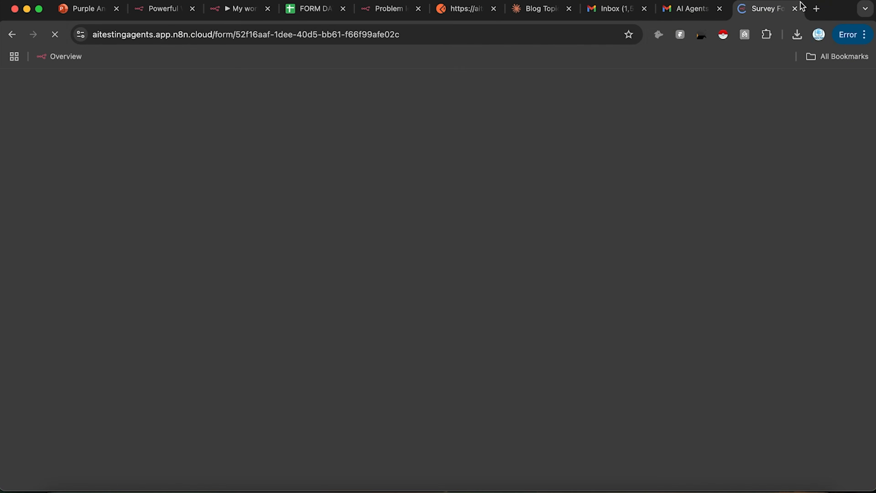
pyautogui.moveTo(768, 9); pyautogui.dragTo(383, 16)
# Step: Fill in a name and email address, submit the Survey Form, and return to n8n
pyautogui.click(421, 171)
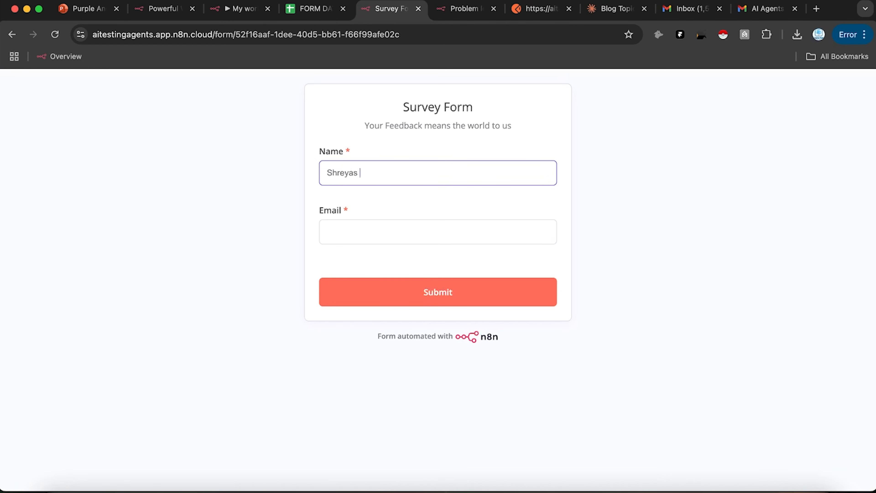
pyautogui.click(416, 236)
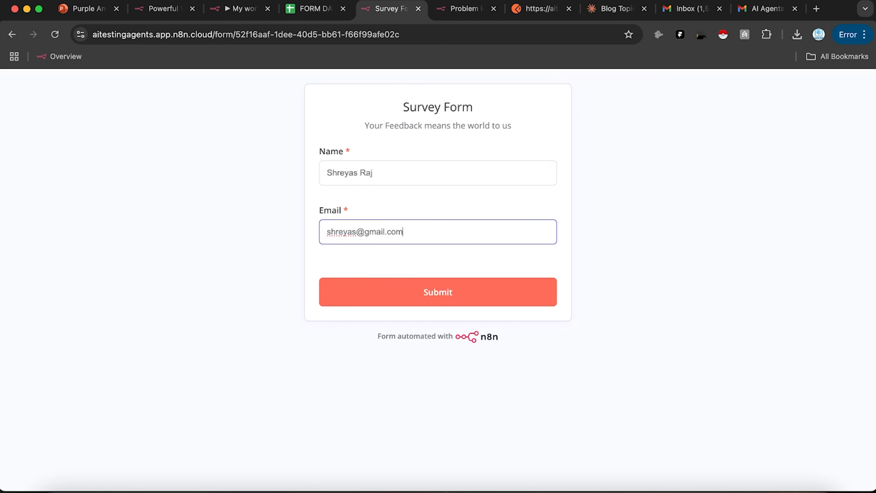
pyautogui.click(447, 304)
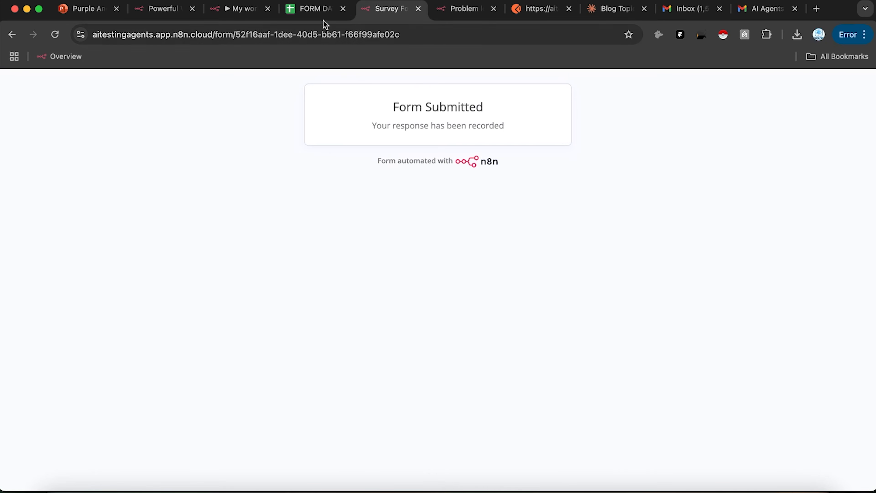
pyautogui.click(241, 15)
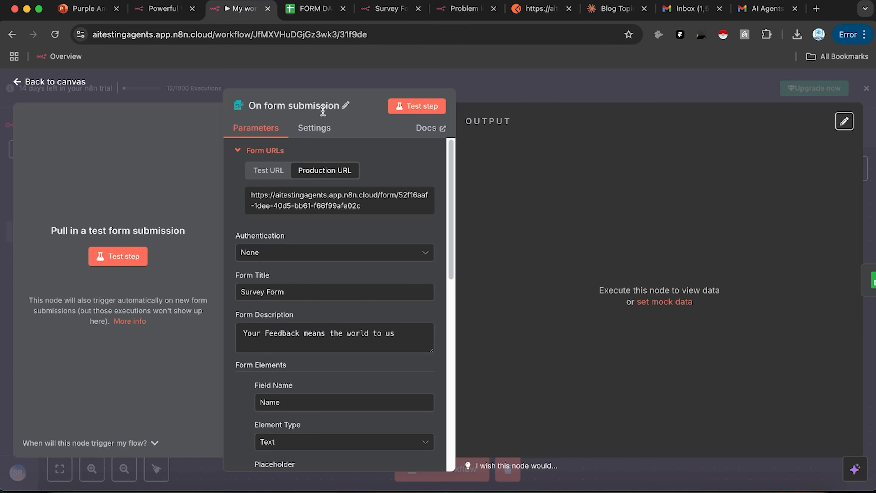
# Step: Load the failed 05:21:23 execution into the editor for debugging
pyautogui.click(535, 89)
pyautogui.click(474, 146)
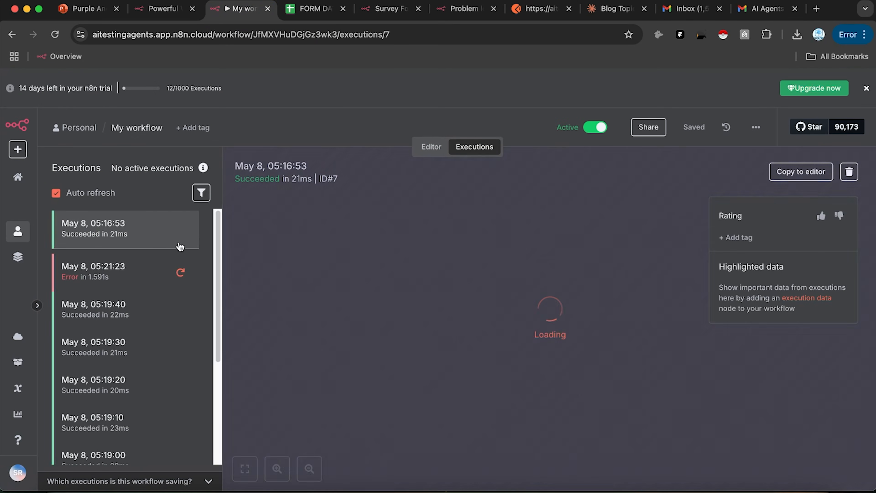
pyautogui.scroll(-3, 148, 296)
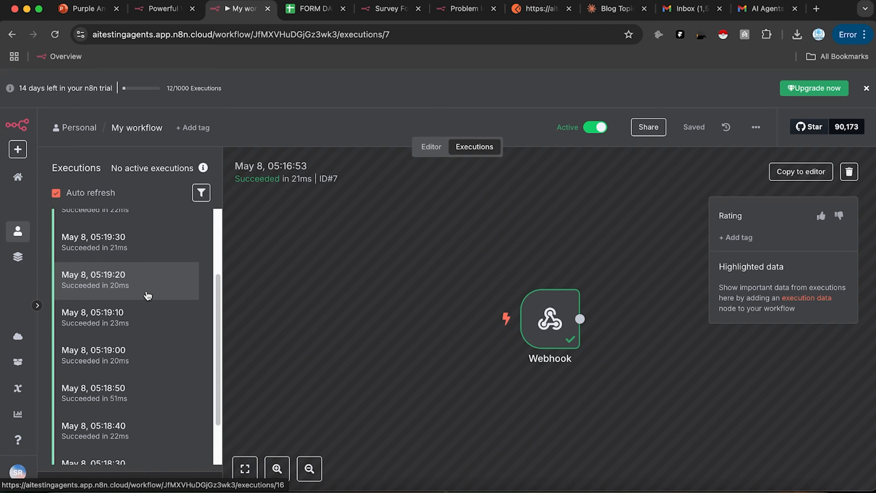
pyautogui.scroll(-5, 147, 296)
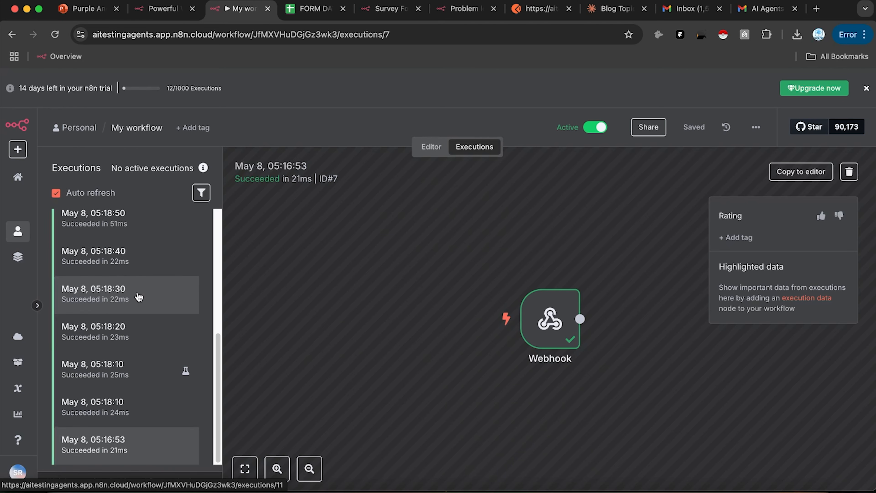
pyautogui.scroll(8, 138, 297)
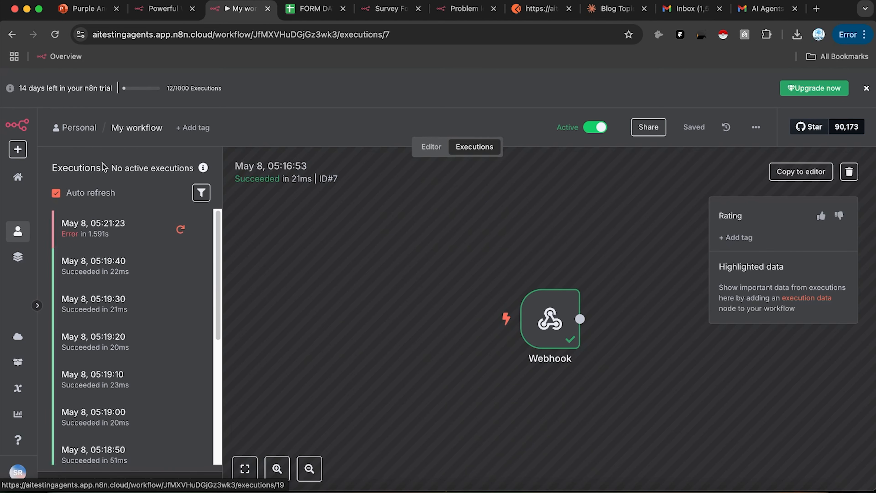
pyautogui.click(109, 225)
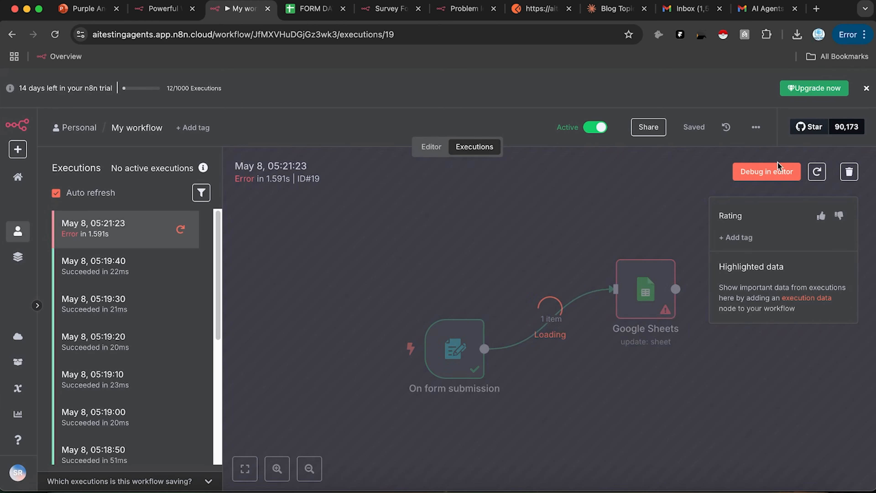
pyautogui.click(776, 169)
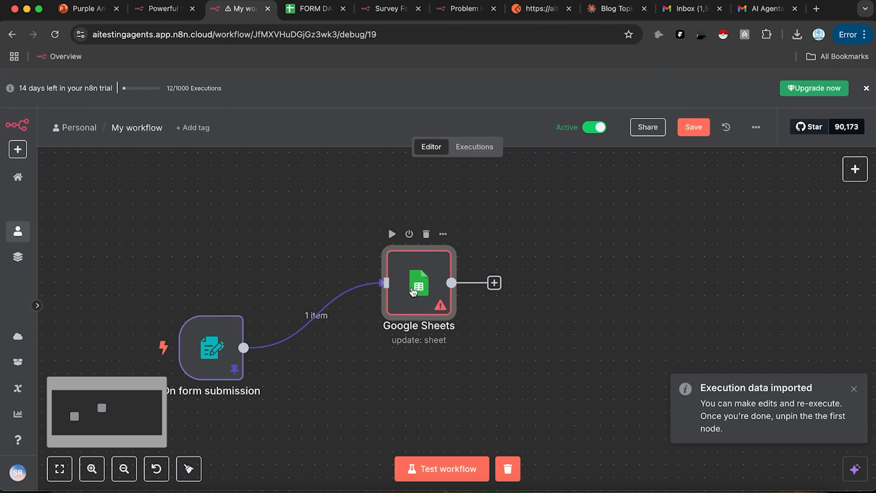
# Step: Map the form's Name and Email into the Google Sheets node's name and email values
pyautogui.doubleClick(415, 293)
pyautogui.scroll(-8, 415, 293)
pyautogui.moveTo(74, 169); pyautogui.dragTo(371, 307)
pyautogui.moveTo(72, 182); pyautogui.dragTo(372, 359)
pyautogui.click(603, 88)
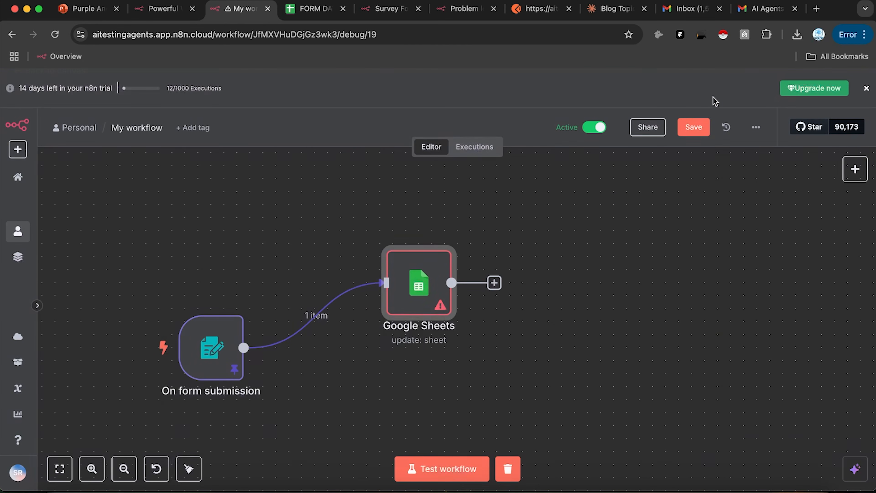
# Step: Save and test the workflow, then check the FORM DATA sheet for results
pyautogui.click(704, 126)
pyautogui.click(442, 469)
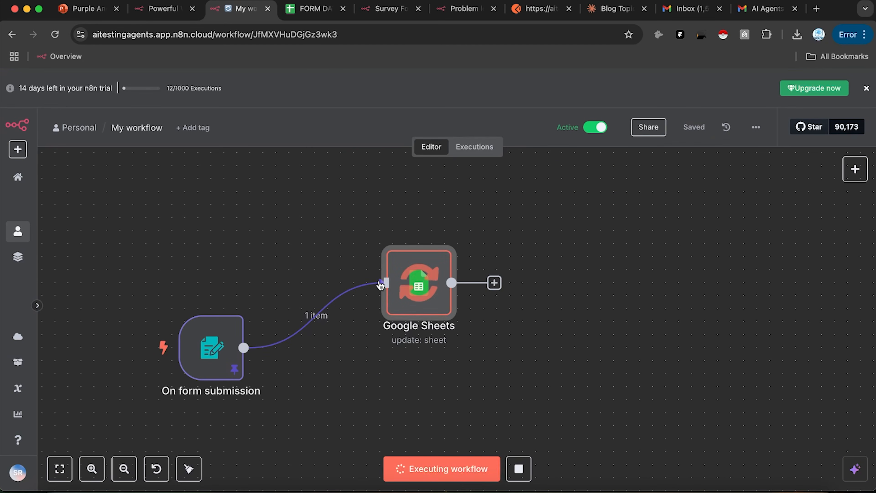
pyautogui.click(310, 10)
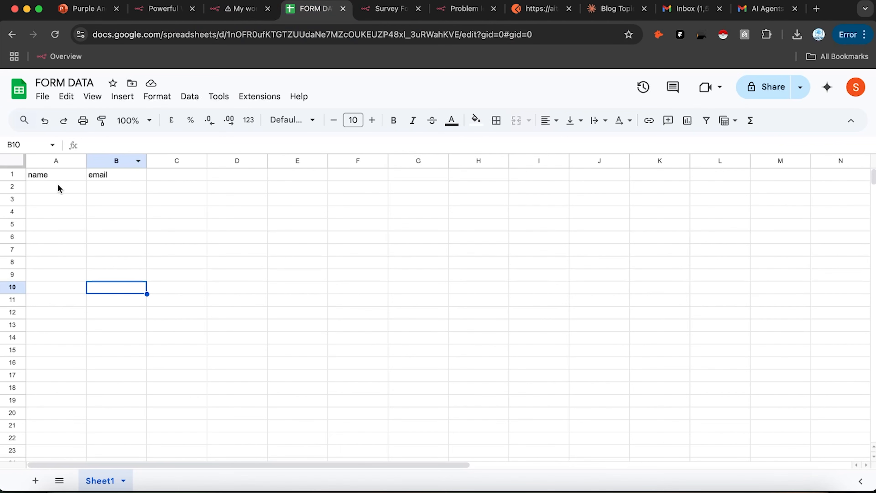
pyautogui.click(247, 1)
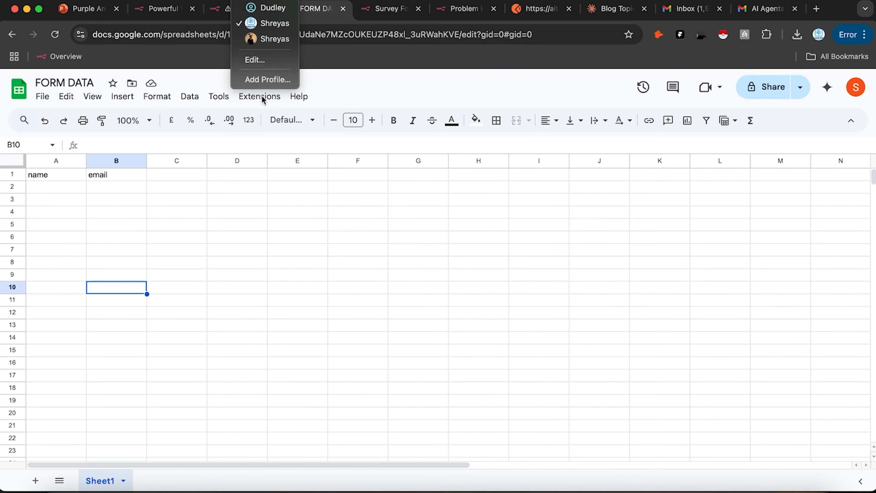
pyautogui.moveTo(214, 1)
pyautogui.click(270, 132)
pyautogui.click(242, 9)
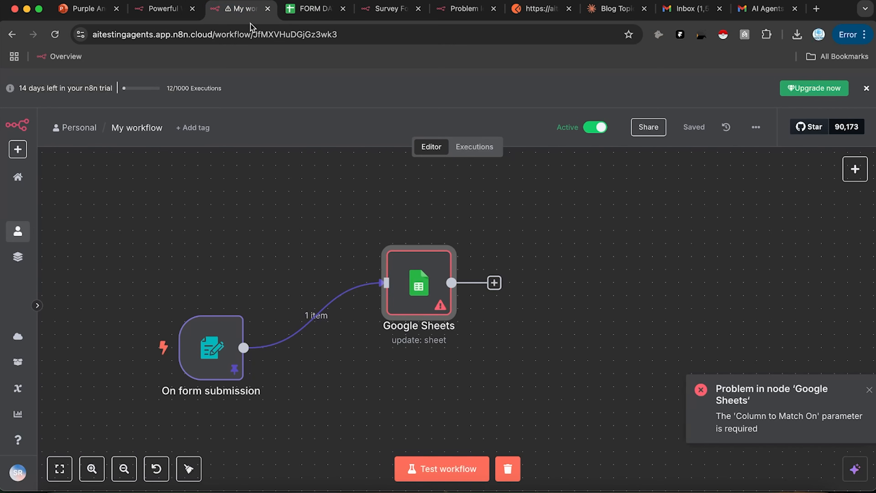
# Step: Set the Google Sheets node's column to match on to row_number
pyautogui.doubleClick(406, 297)
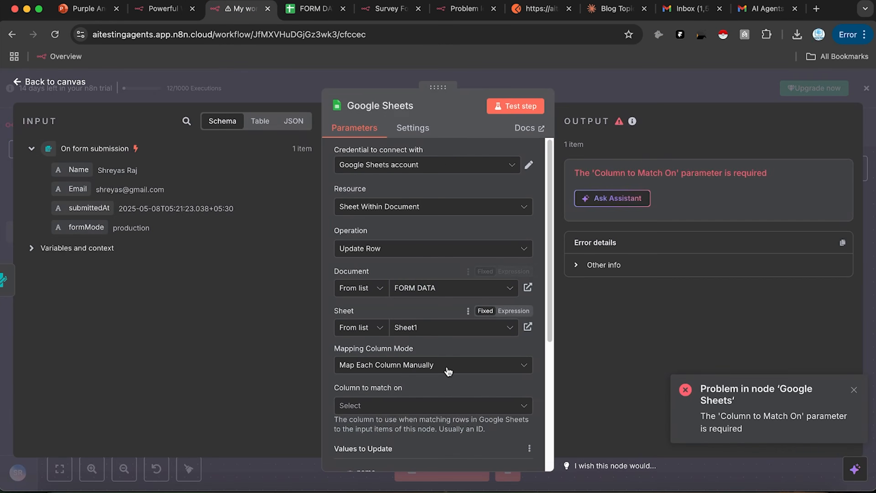
pyautogui.scroll(-2, 436, 364)
pyautogui.scroll(2, 444, 240)
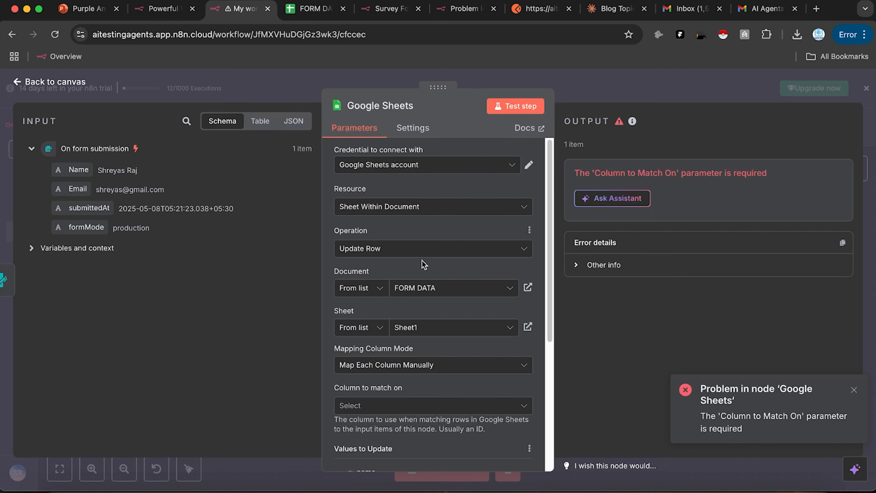
pyautogui.scroll(-1, 414, 328)
pyautogui.click(381, 384)
pyautogui.scroll(-4, 397, 368)
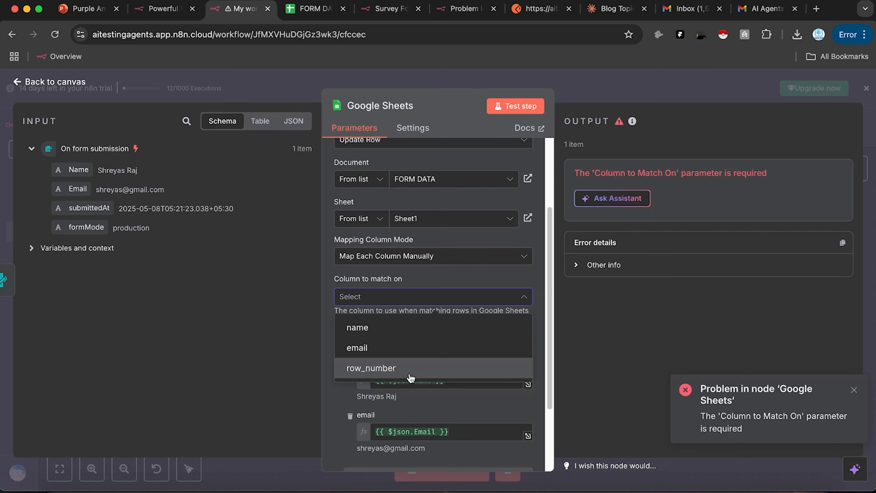
pyautogui.click(409, 376)
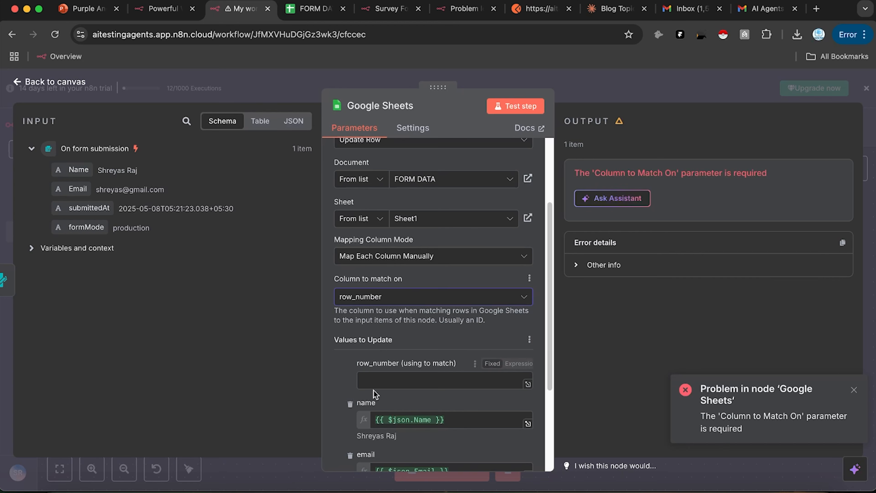
pyautogui.scroll(2, 390, 384)
pyautogui.scroll(-5, 396, 310)
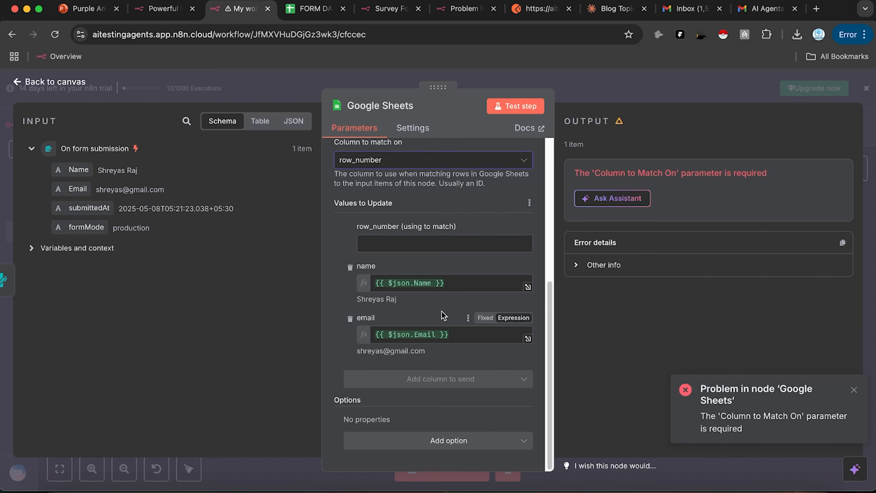
pyautogui.scroll(8, 401, 242)
pyautogui.scroll(-3, 407, 311)
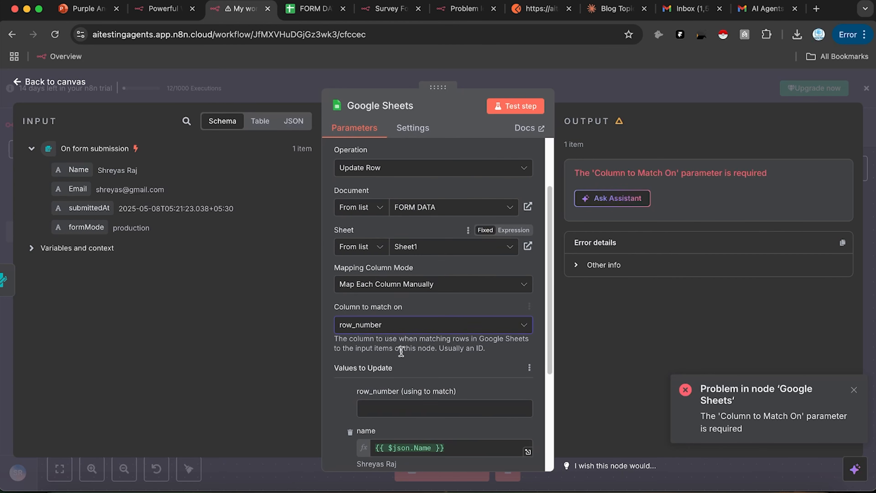
pyautogui.click(410, 326)
pyautogui.scroll(3, 437, 230)
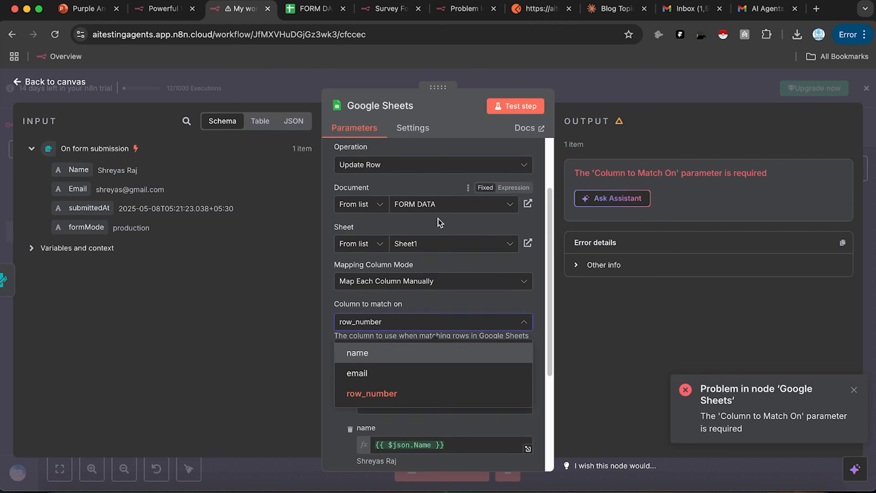
pyautogui.scroll(1, 436, 232)
# Step: Keep Update Row, map columns automatically, and keep row_number as the match column
pyautogui.click(423, 249)
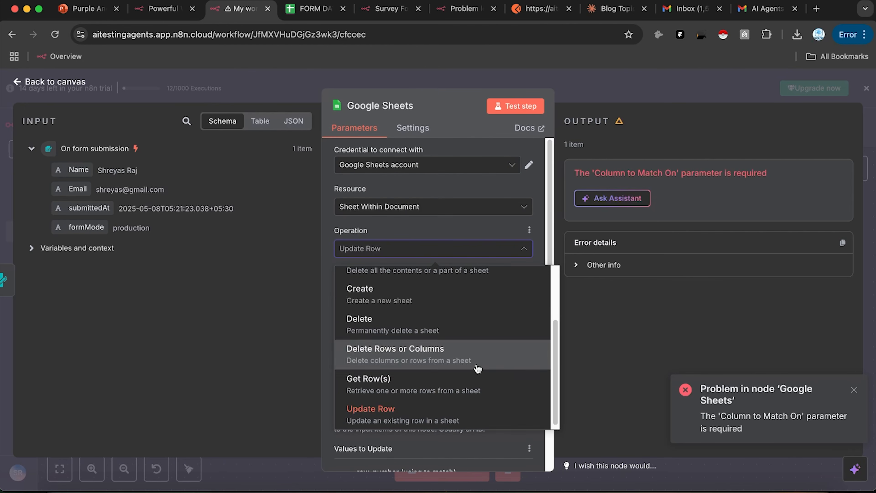
pyautogui.click(591, 375)
pyautogui.click(448, 365)
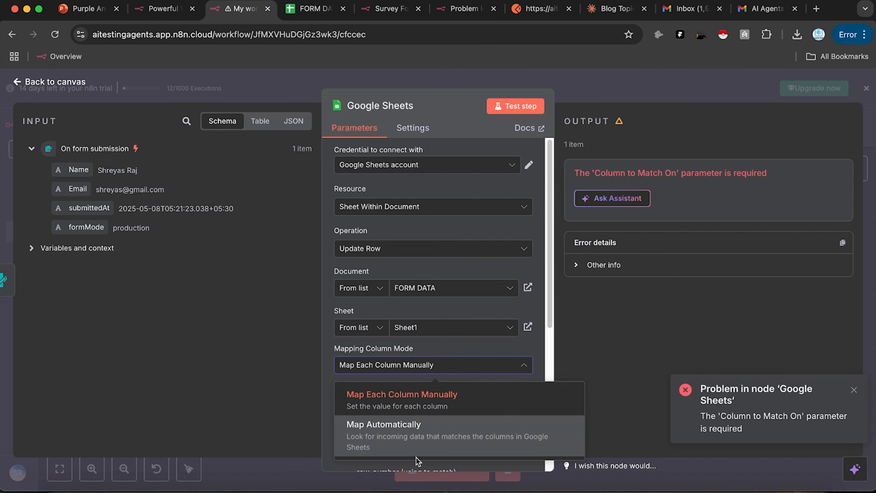
pyautogui.click(423, 438)
pyautogui.scroll(-3, 483, 333)
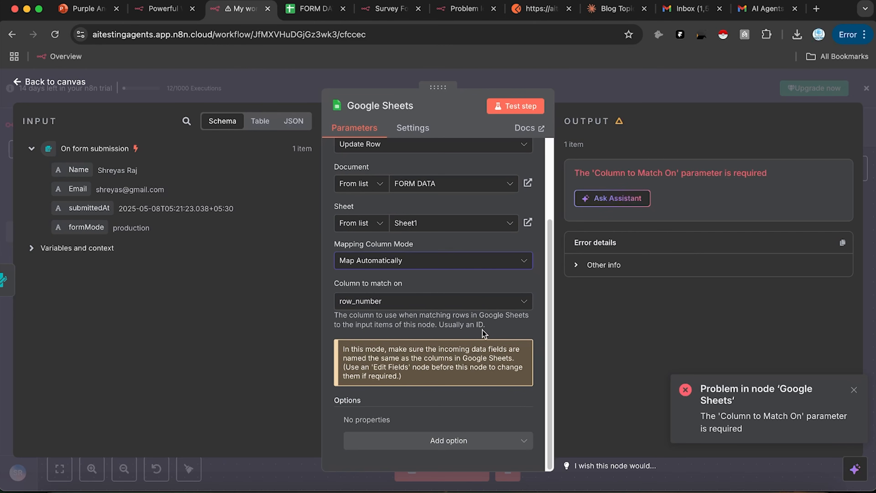
pyautogui.click(487, 301)
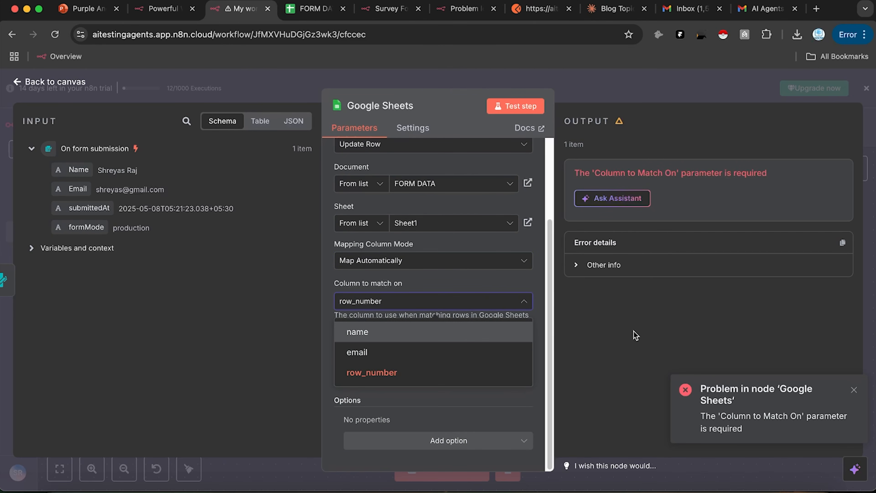
pyautogui.click(522, 316)
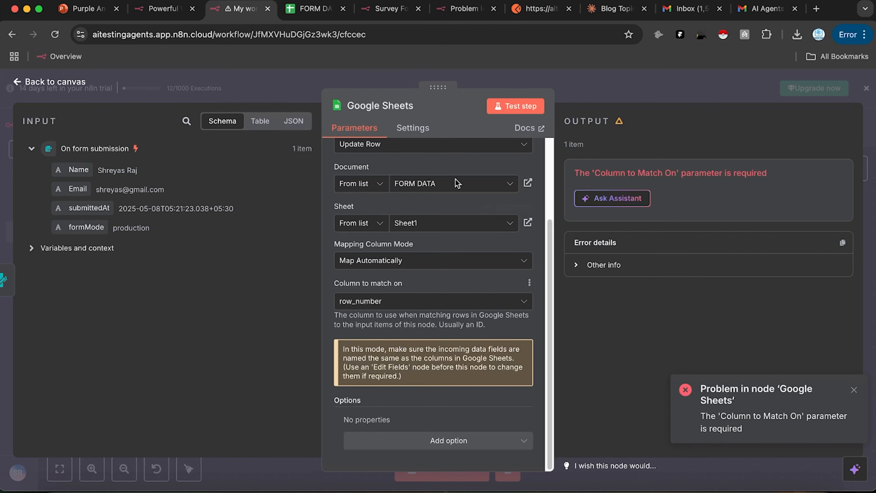
# Step: Test the Google Sheets step and check the FORM DATA sheet for new data
pyautogui.click(516, 105)
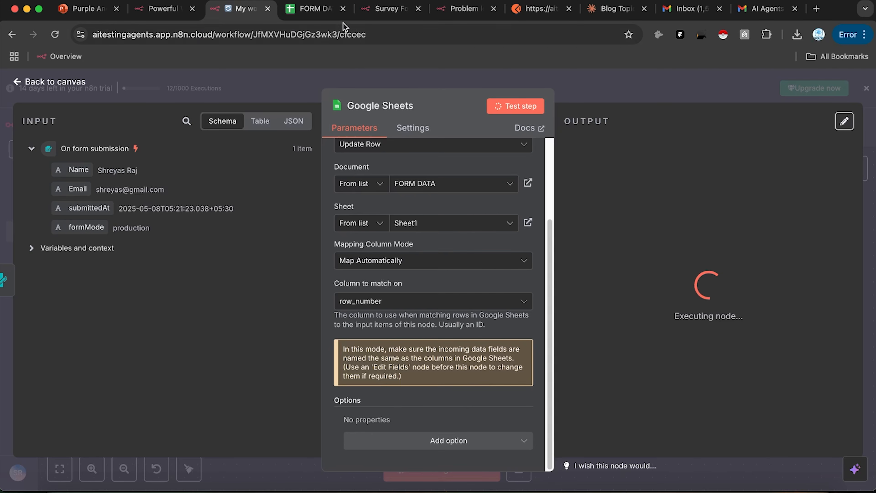
pyautogui.click(313, 8)
pyautogui.click(234, 10)
pyautogui.click(288, 9)
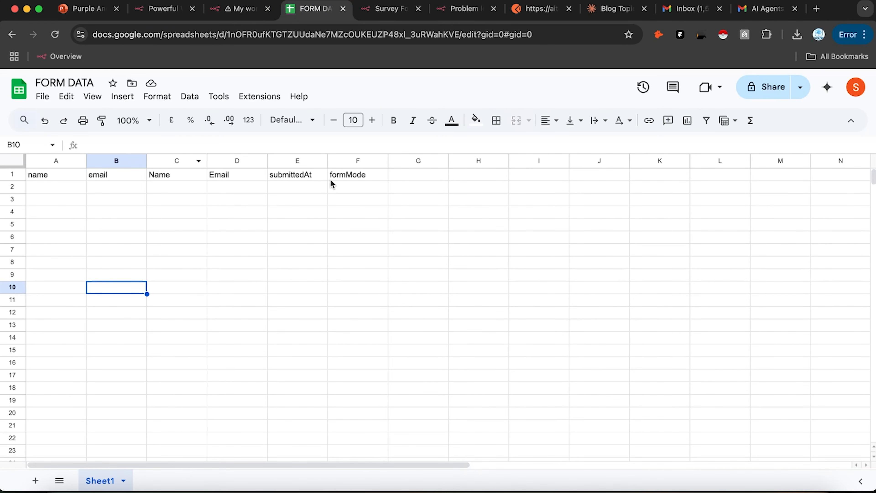
pyautogui.click(238, 8)
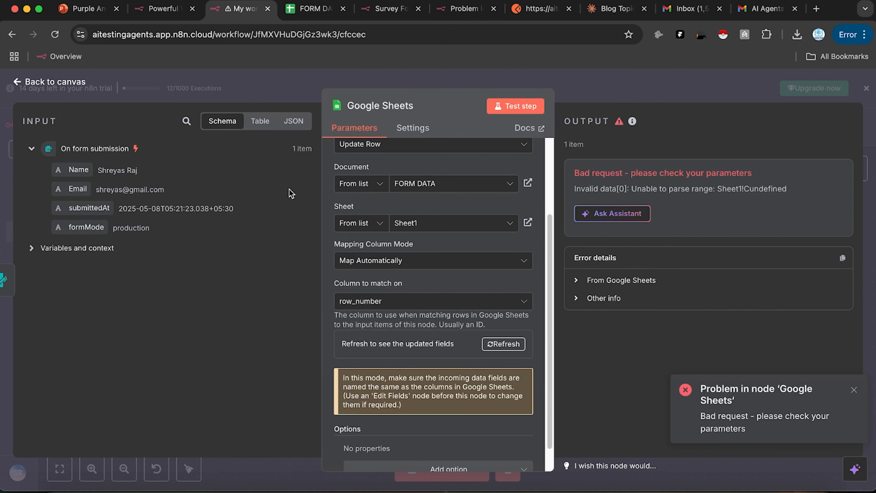
# Step: Refresh the sheet's columns and re-test the step, which fails with 'Unable to parse range'
pyautogui.click(498, 344)
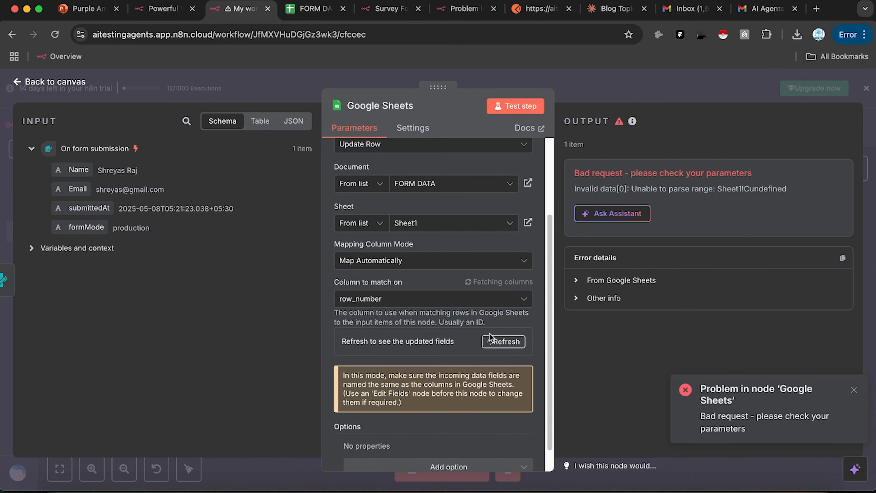
pyautogui.click(506, 110)
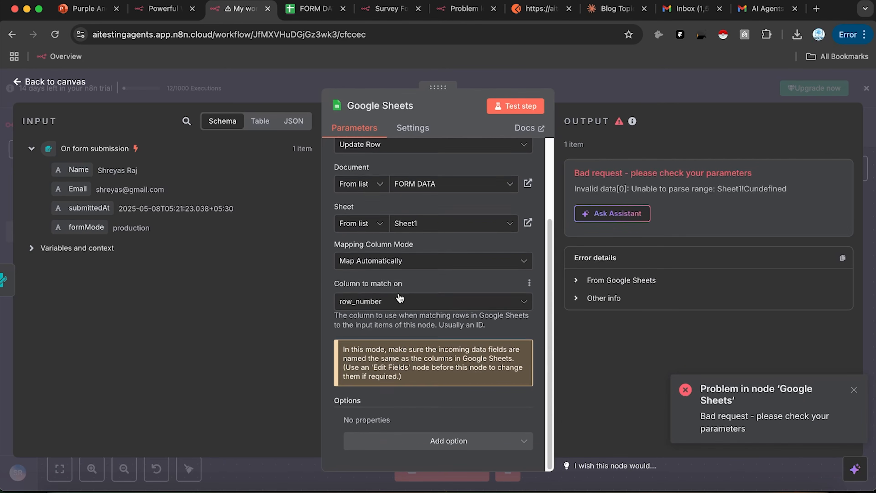
pyautogui.scroll(1, 399, 291)
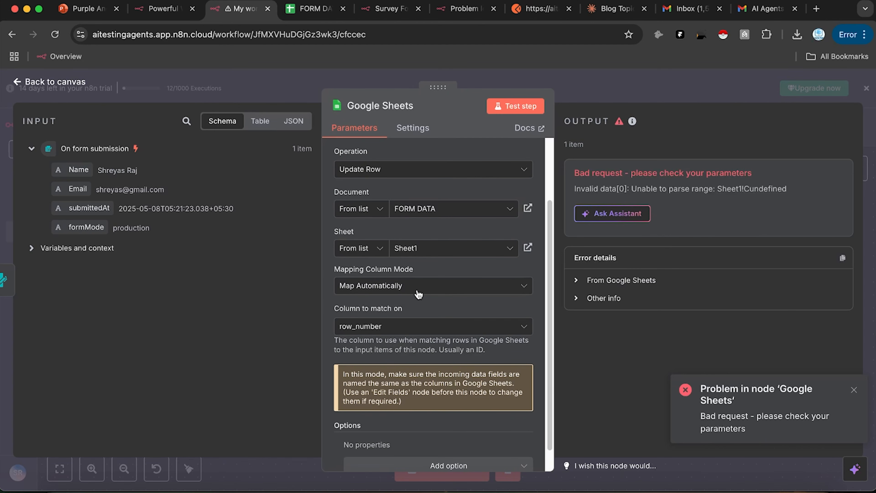
pyautogui.scroll(3, 418, 294)
# Step: Switch the Google Sheets operation to Append or Update Row
pyautogui.click(382, 249)
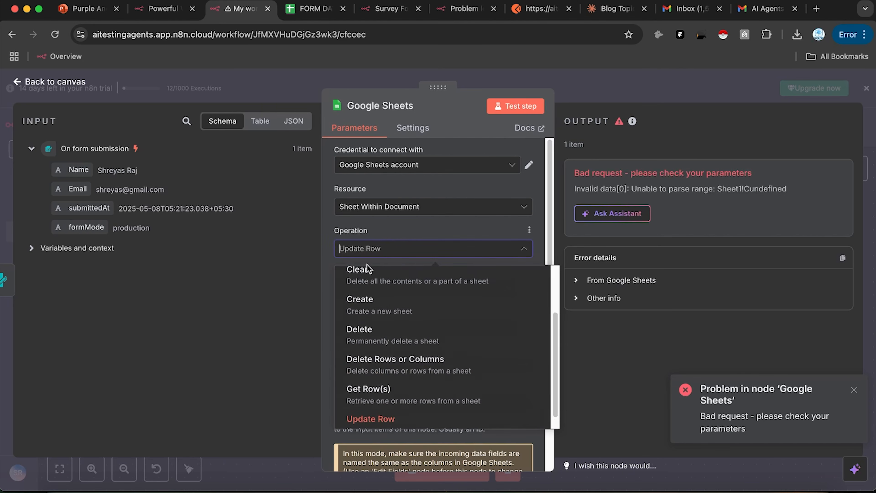
pyautogui.scroll(3, 360, 312)
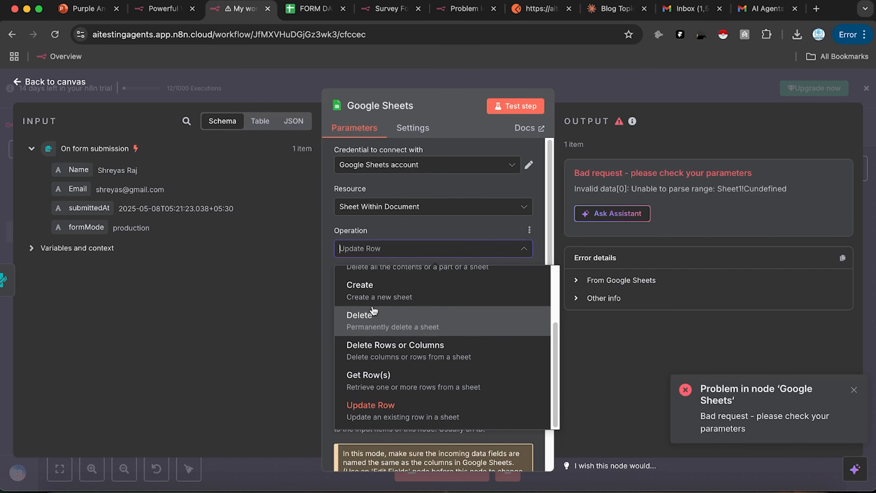
pyautogui.scroll(-1, 393, 339)
pyautogui.scroll(1, 393, 337)
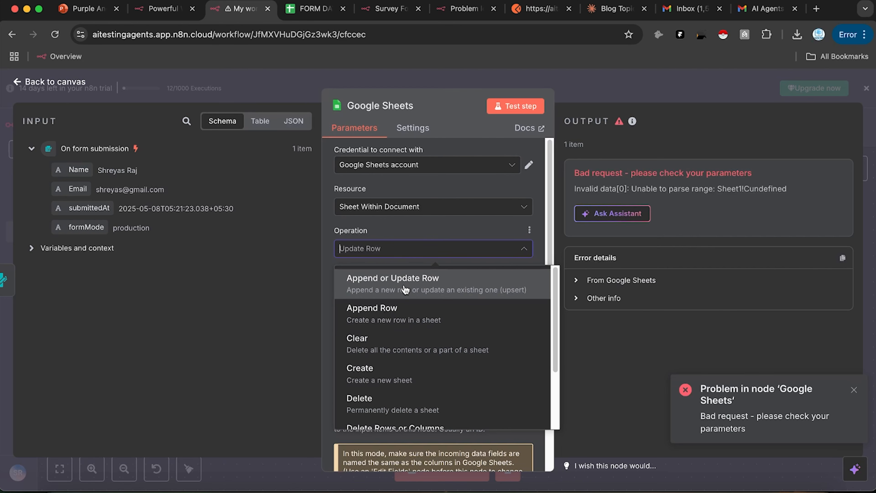
pyautogui.click(405, 290)
# Step: Match rows on the name column, map each column manually, and rerun the step
pyautogui.scroll(-3, 372, 382)
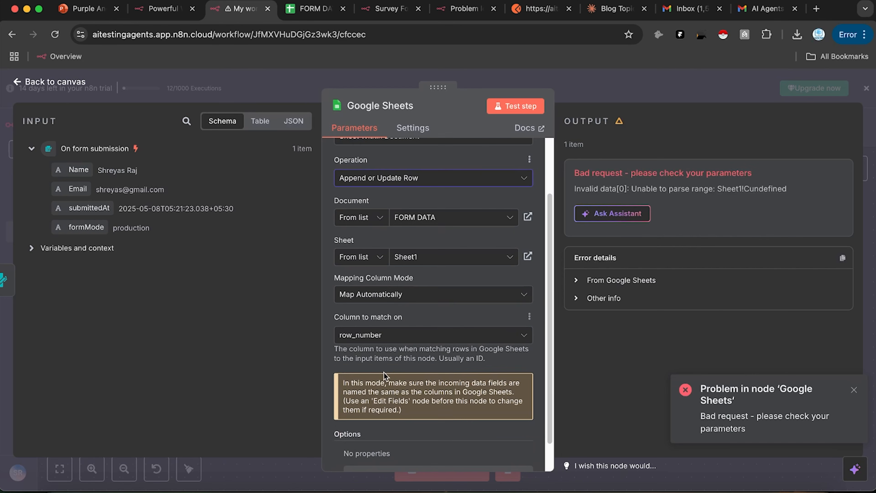
pyautogui.scroll(-1, 390, 355)
pyautogui.click(406, 320)
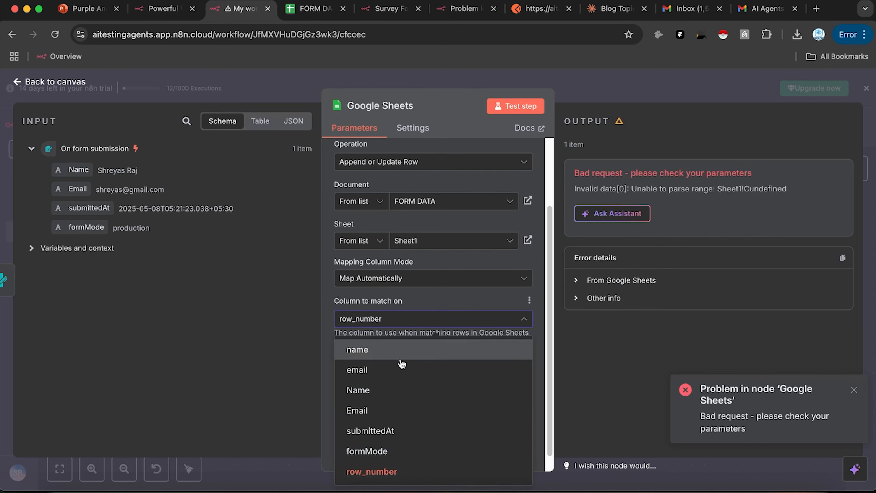
pyautogui.click(449, 348)
pyautogui.click(444, 278)
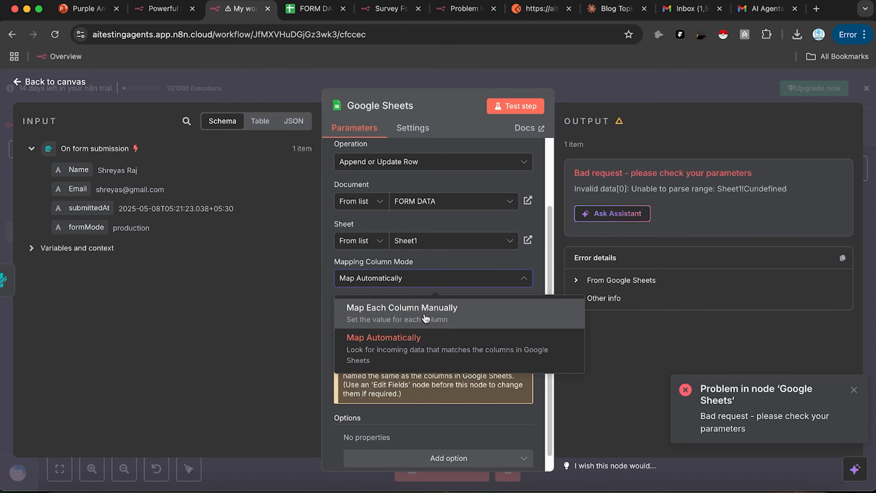
pyautogui.click(430, 303)
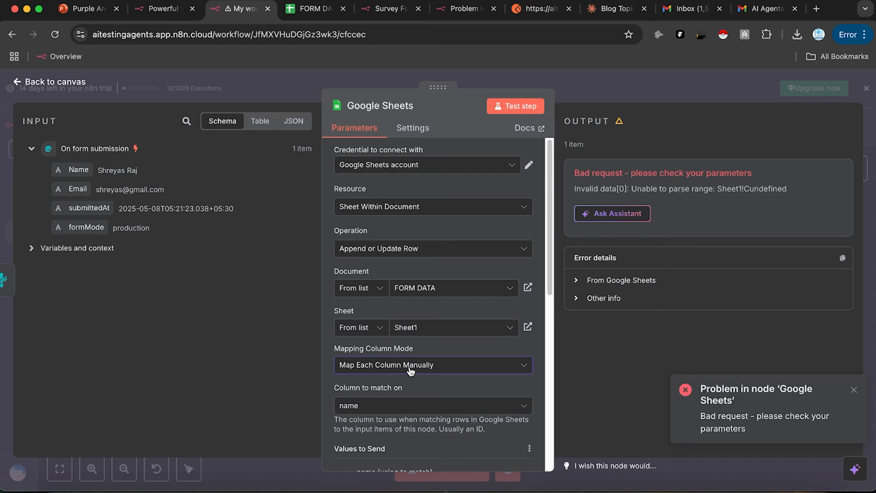
pyautogui.scroll(-5, 410, 369)
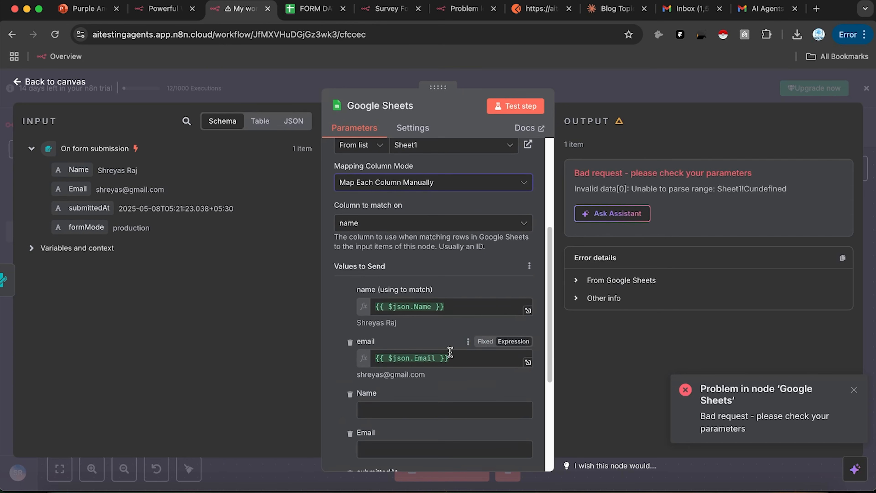
pyautogui.scroll(-2, 448, 345)
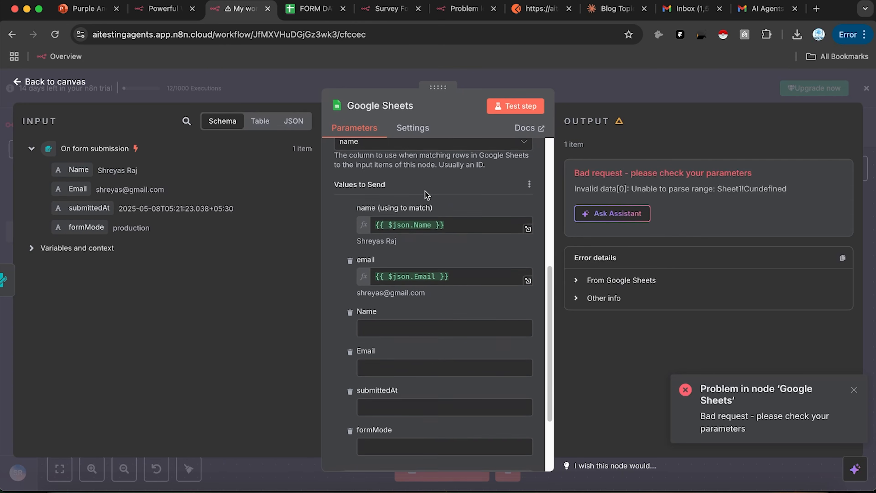
pyautogui.scroll(1, 426, 176)
pyautogui.click(511, 112)
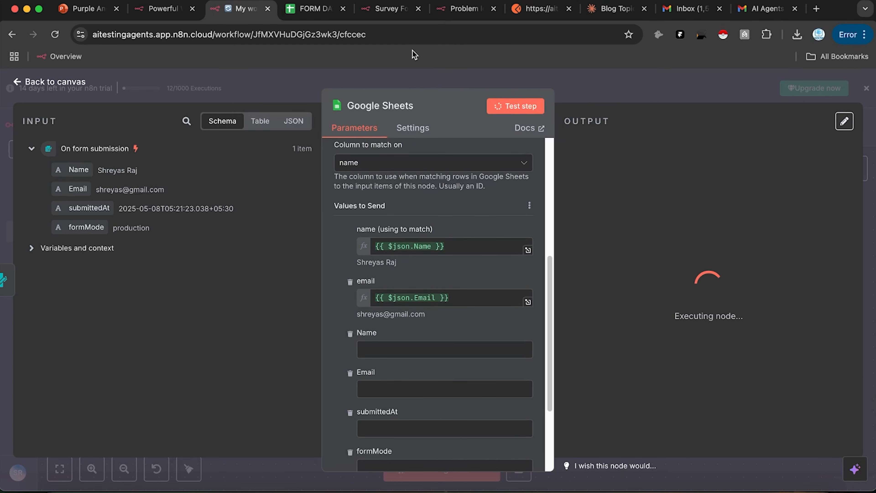
# Step: Check the FORM DATA sheet, then submit a survey response with a name and email
pyautogui.click(313, 11)
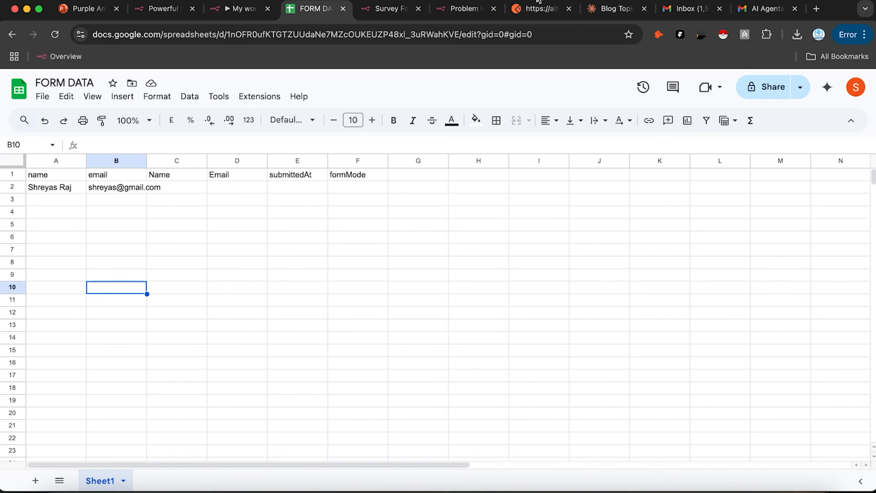
pyautogui.click(383, 9)
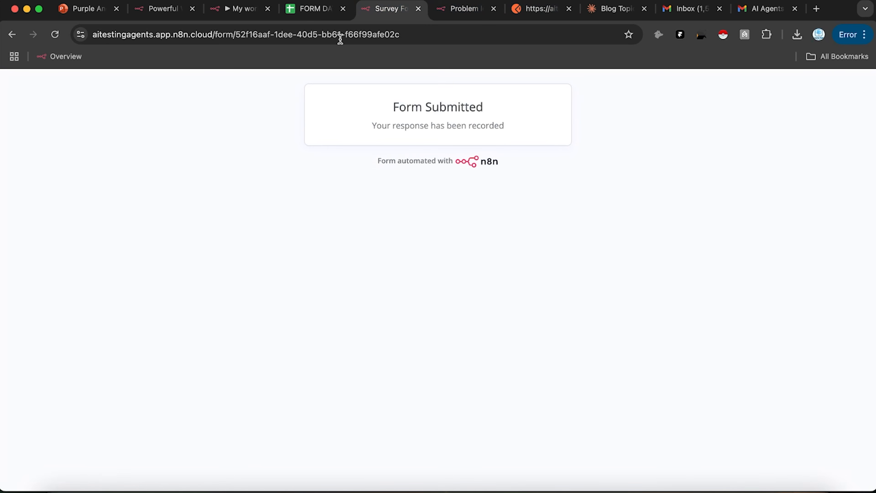
pyautogui.click(60, 34)
pyautogui.click(386, 175)
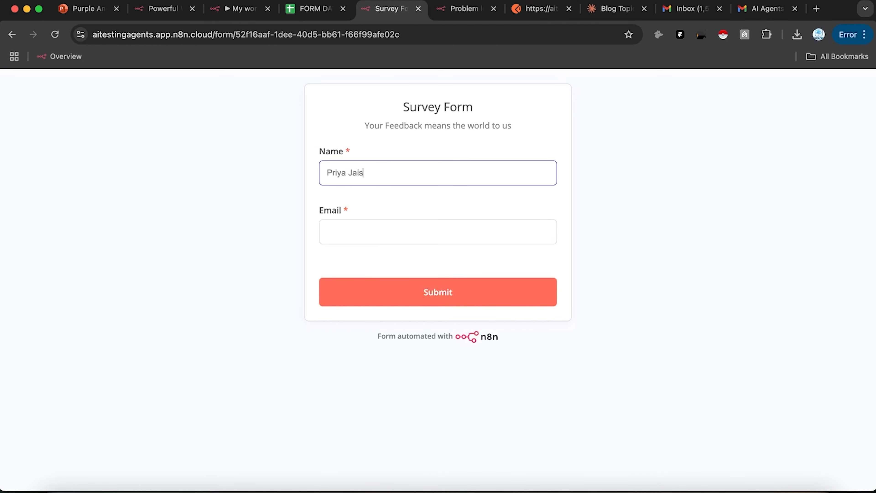
pyautogui.click(346, 226)
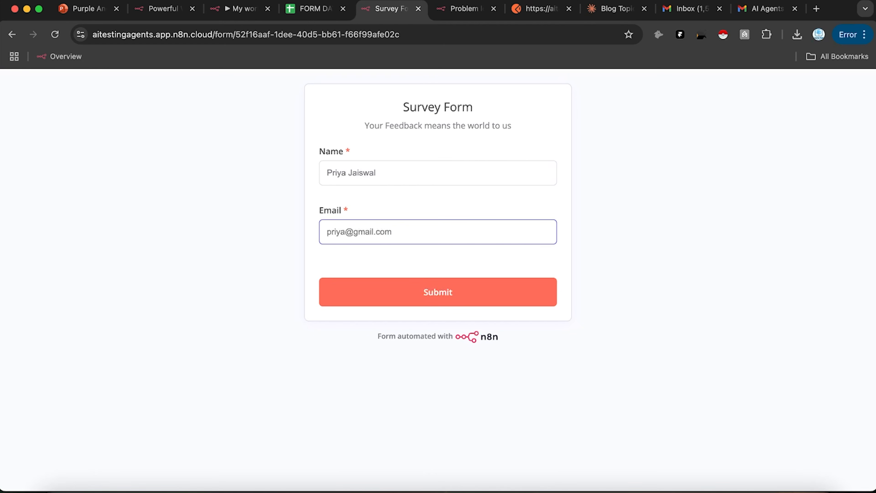
pyautogui.click(414, 305)
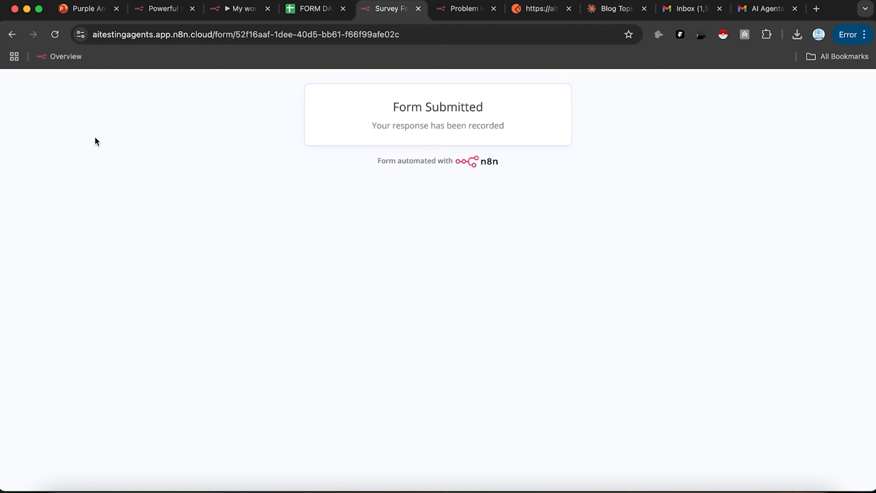
# Step: Submit a second survey response, check FORM DATA for new rows, and close the node panel
pyautogui.click(54, 34)
pyautogui.click(395, 181)
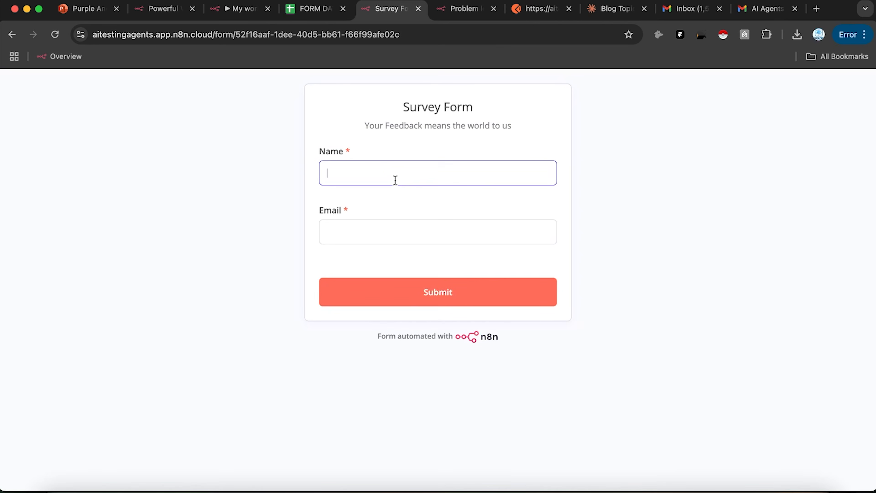
pyautogui.click(371, 220)
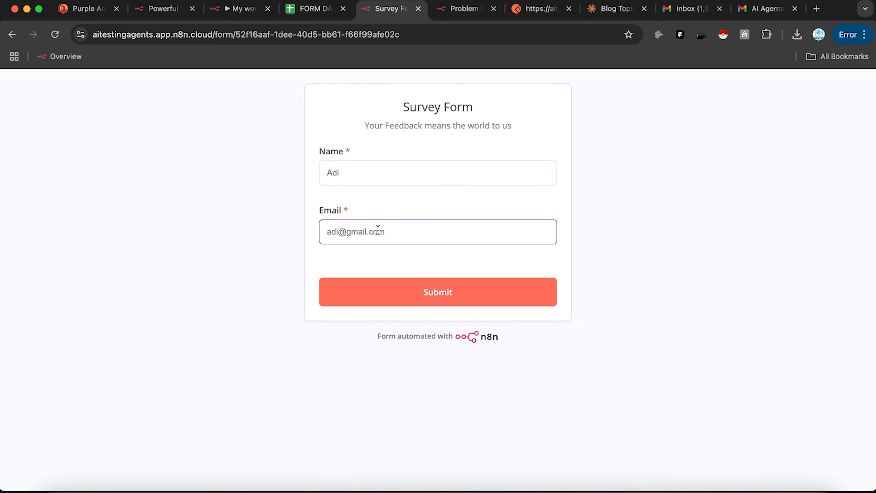
pyautogui.click(434, 298)
pyautogui.click(315, 10)
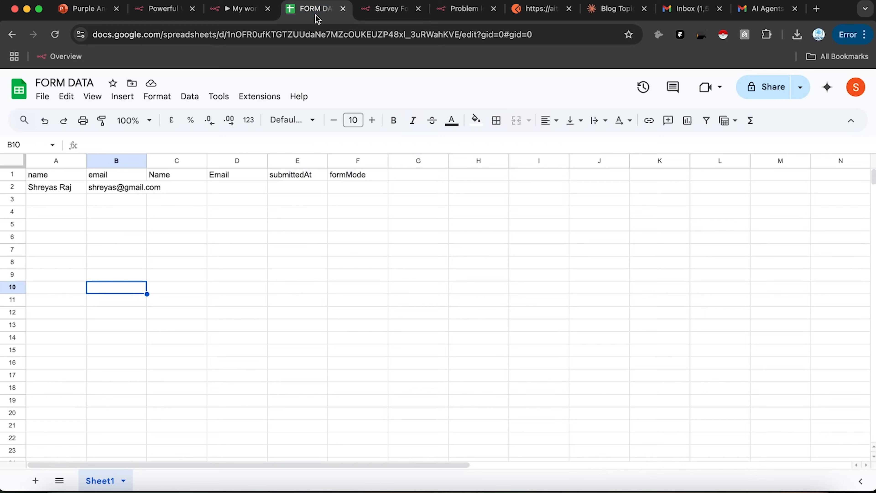
pyautogui.click(238, 9)
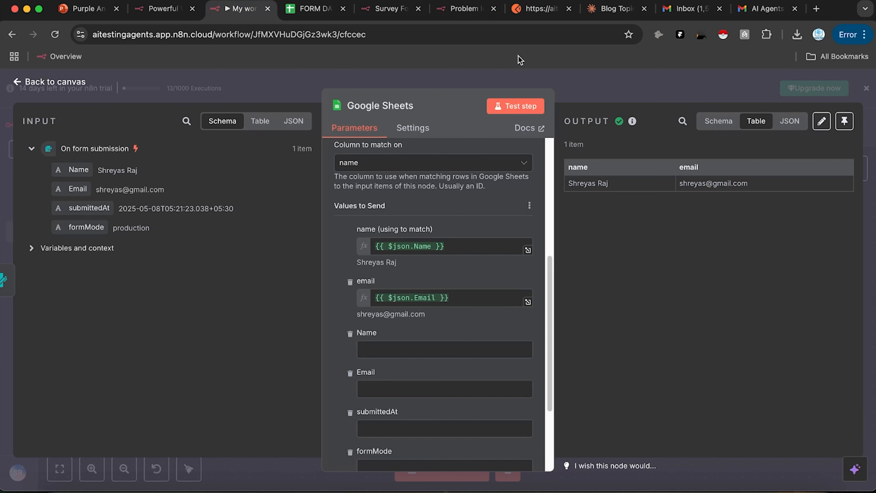
pyautogui.click(525, 74)
# Step: Save the workflow and debug the failed 05:23:41 execution in the editor, unpinning the trigger data
pyautogui.click(694, 129)
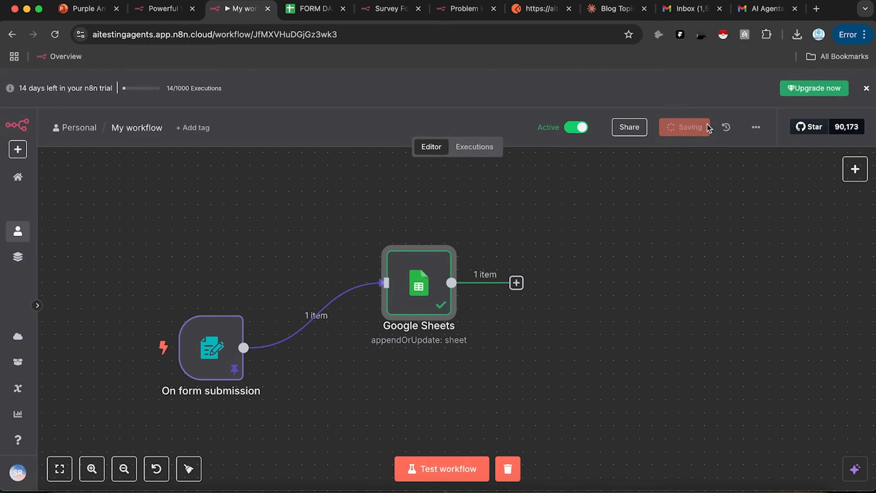
pyautogui.click(478, 154)
pyautogui.scroll(5, 185, 250)
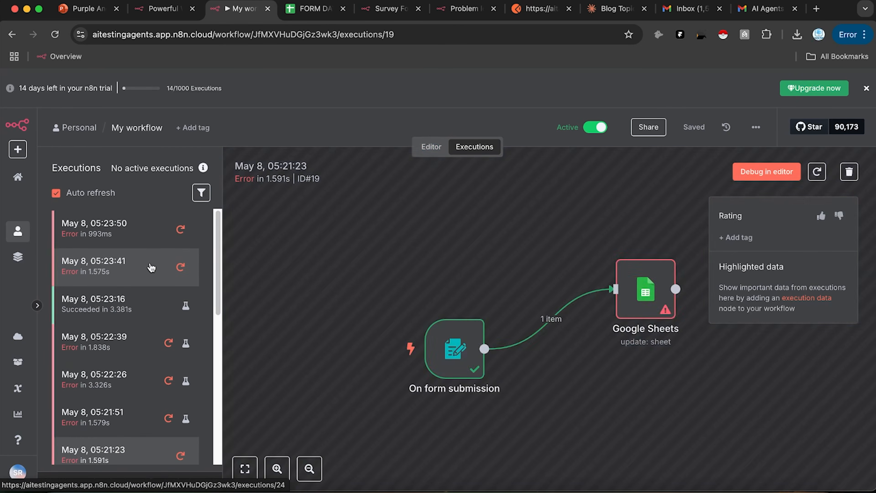
pyautogui.click(152, 261)
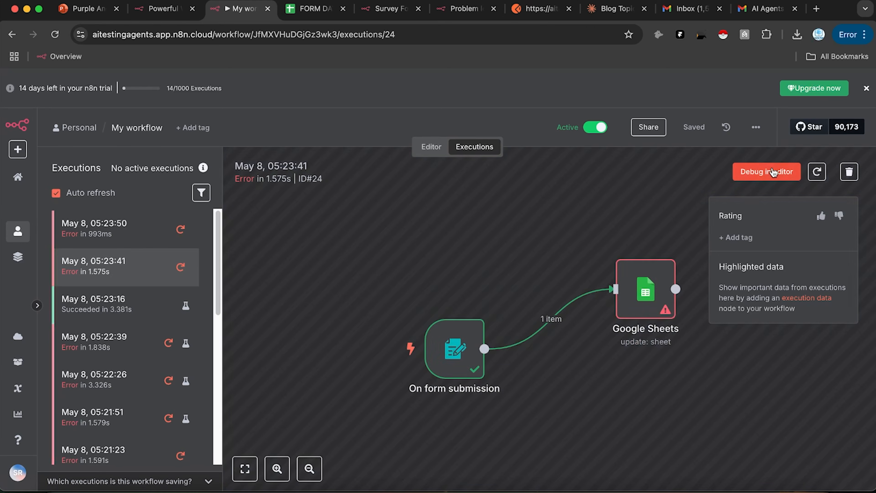
pyautogui.click(773, 171)
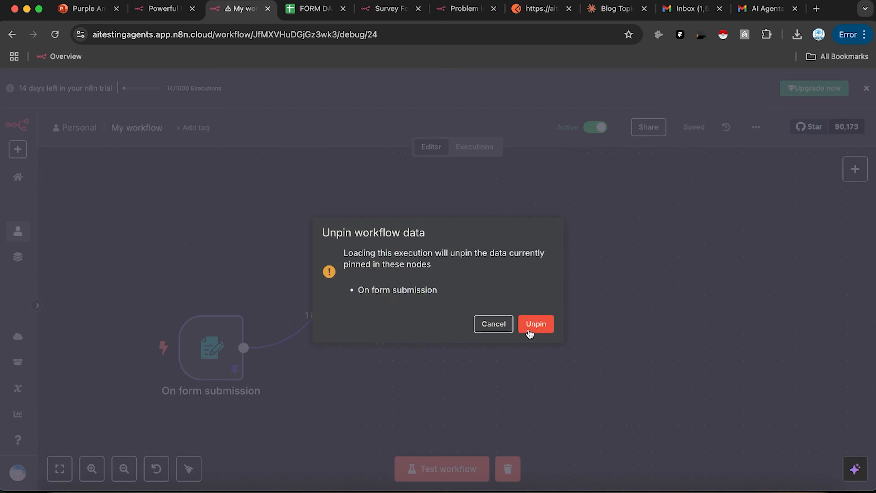
pyautogui.click(548, 323)
# Step: Return to the executions list and reload the Survey Form for a blank response
pyautogui.click(462, 148)
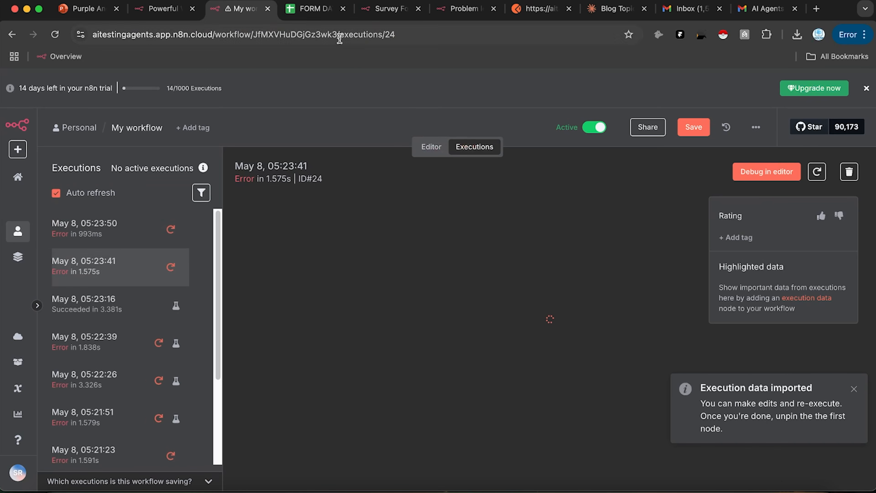
pyautogui.click(384, 8)
pyautogui.click(55, 34)
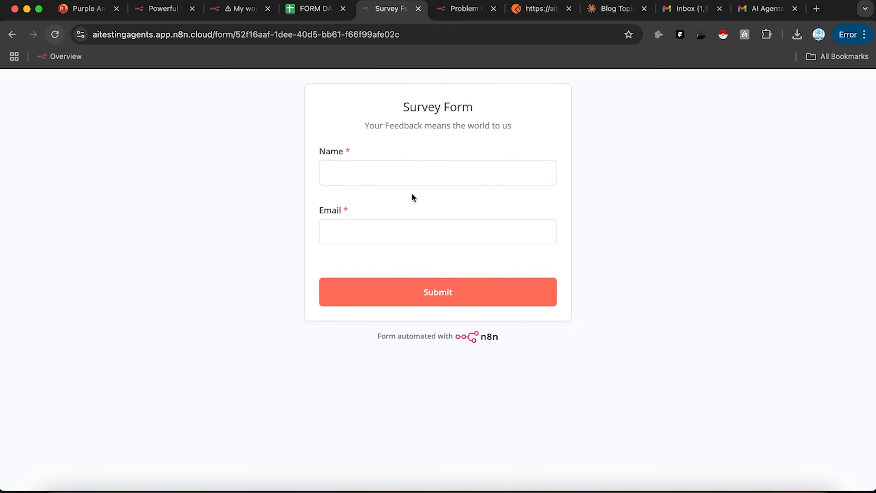
# Step: Submit the survey form with a name and email, then check FORM DATA for the row
pyautogui.click(456, 174)
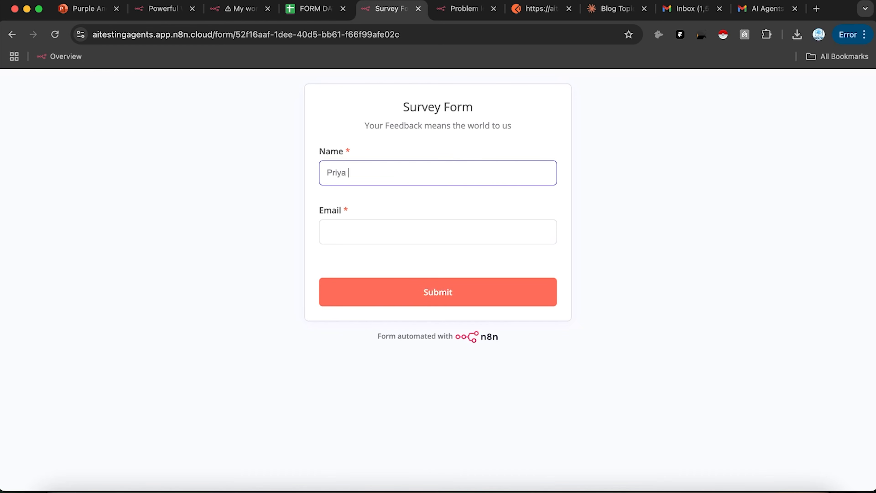
pyautogui.click(411, 237)
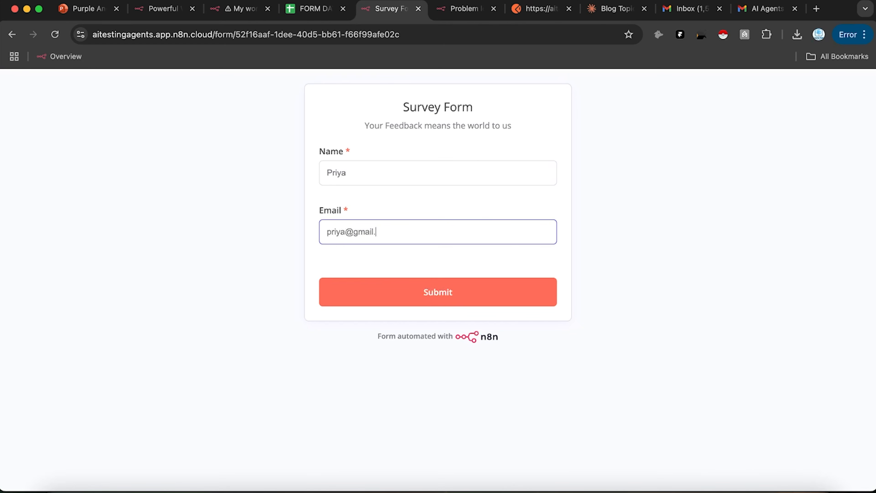
pyautogui.click(420, 301)
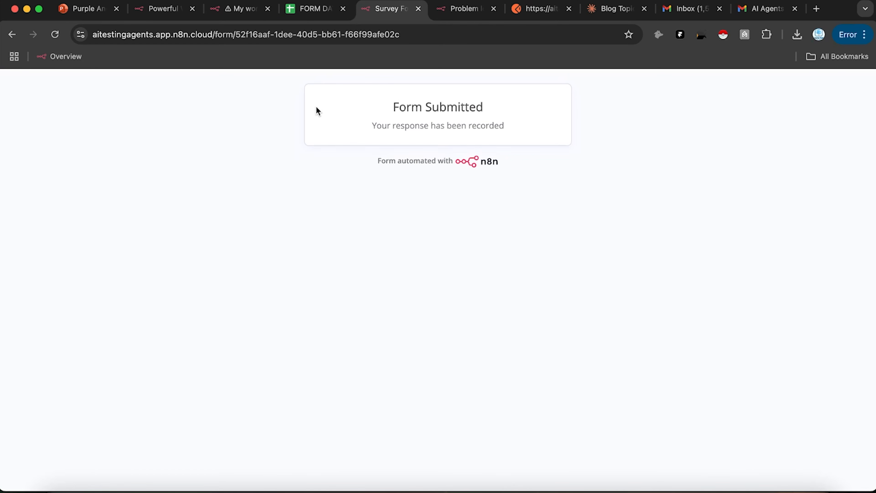
pyautogui.click(317, 5)
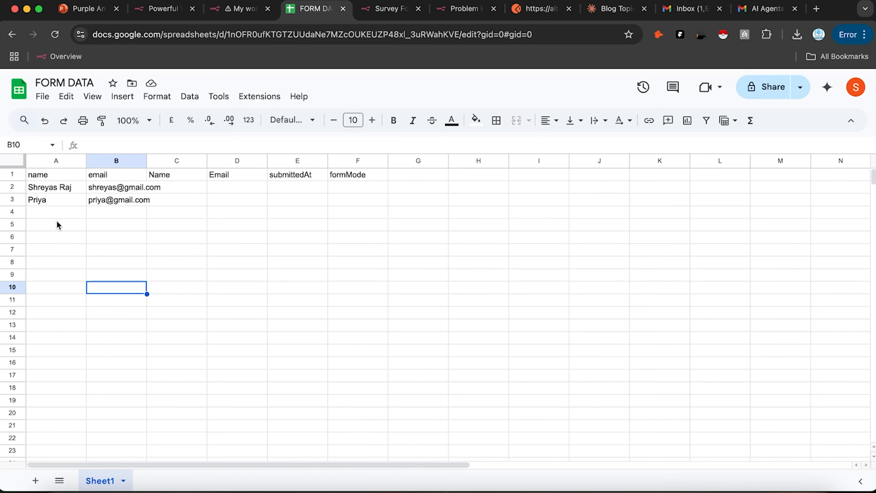
# Step: Reload the form, submit another name-and-email response, and verify its new row in FORM DATA
pyautogui.click(392, 10)
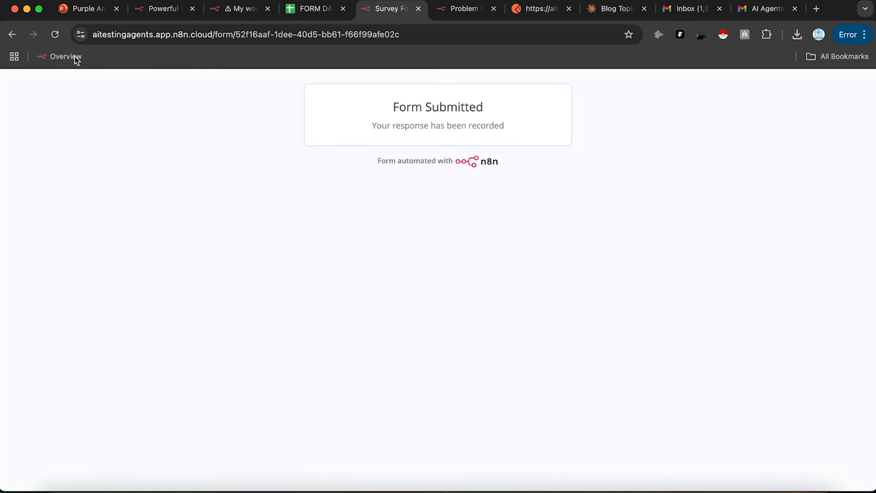
pyautogui.click(54, 34)
pyautogui.click(418, 163)
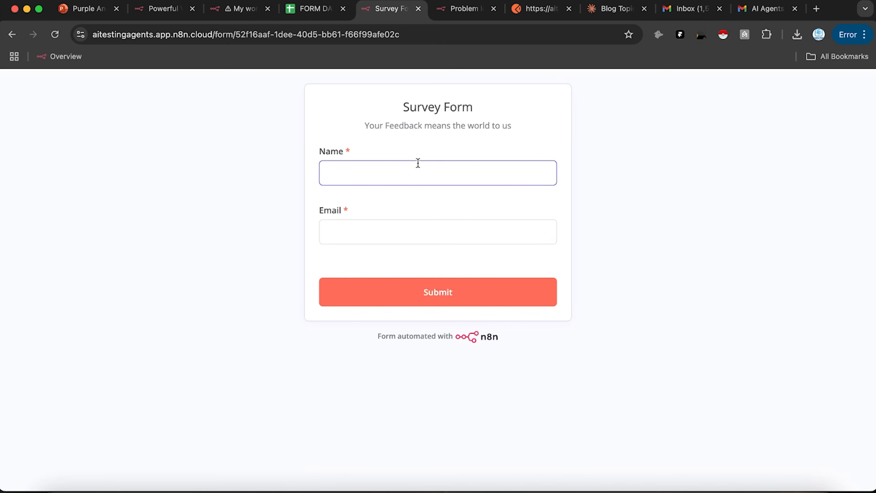
pyautogui.click(407, 230)
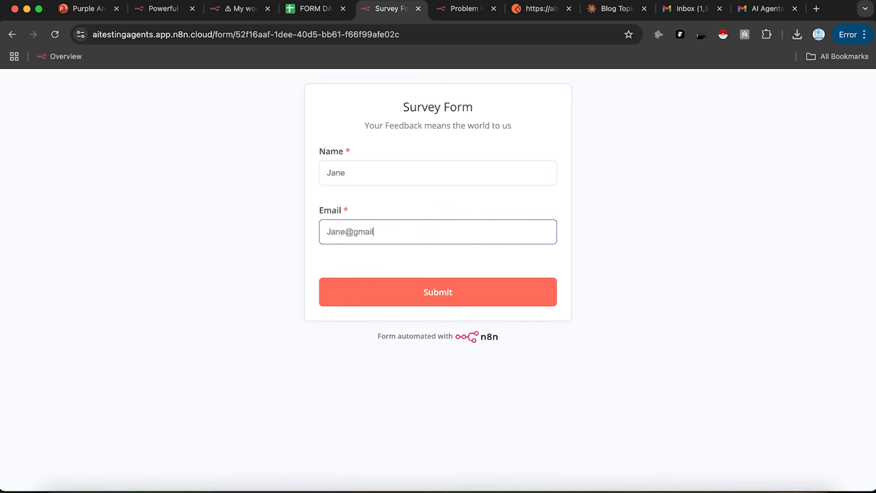
pyautogui.click(391, 292)
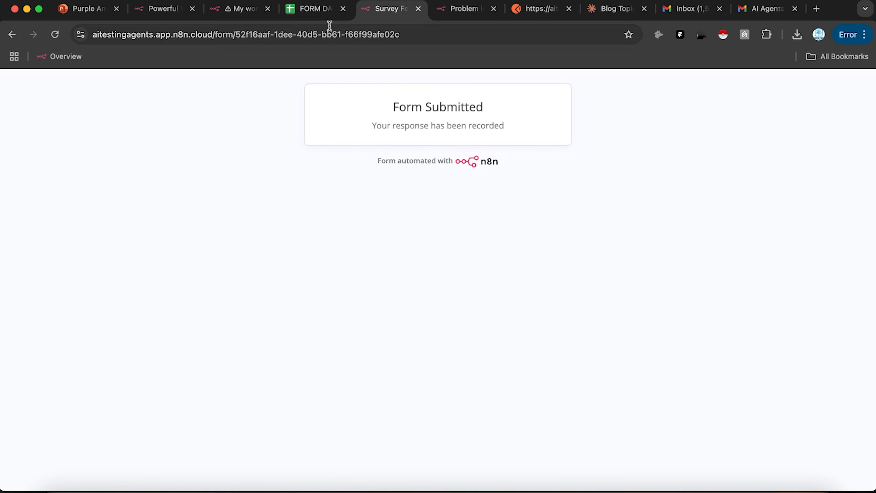
pyautogui.click(319, 9)
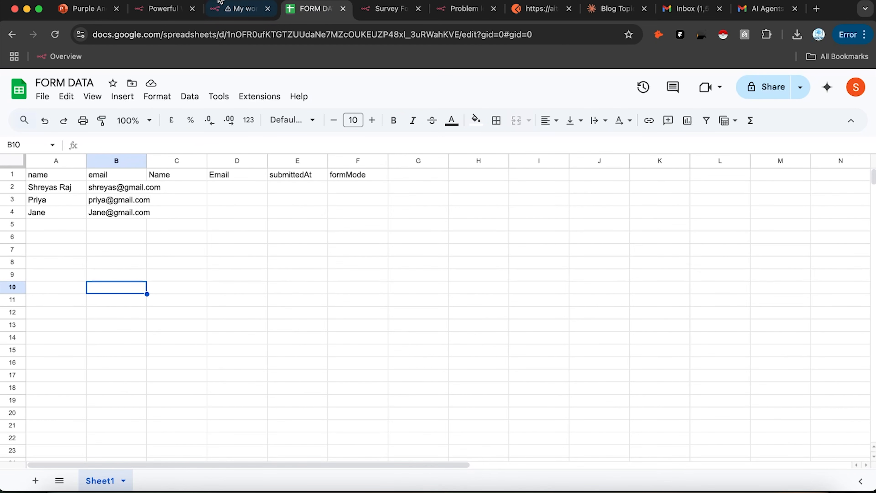
pyautogui.click(238, 9)
# Step: Return to the workflow editor and save the workflow
pyautogui.click(431, 147)
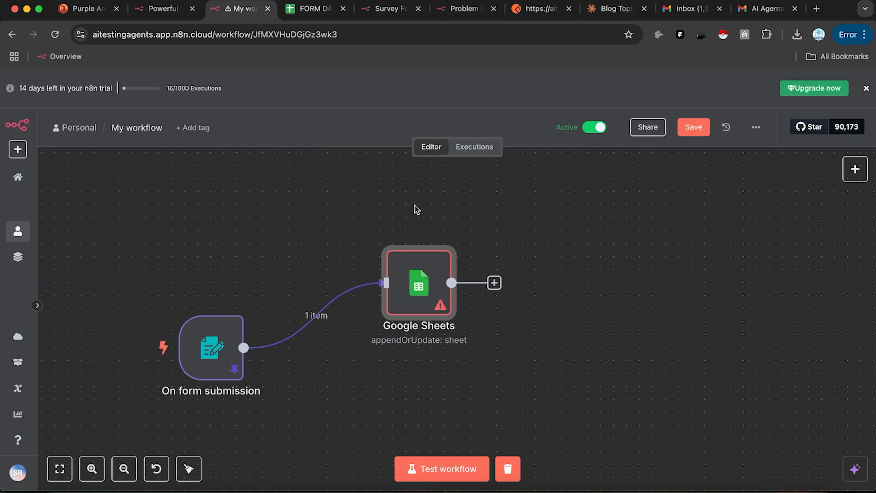
pyautogui.click(693, 127)
pyautogui.moveTo(636, 226); pyautogui.dragTo(649, 225)
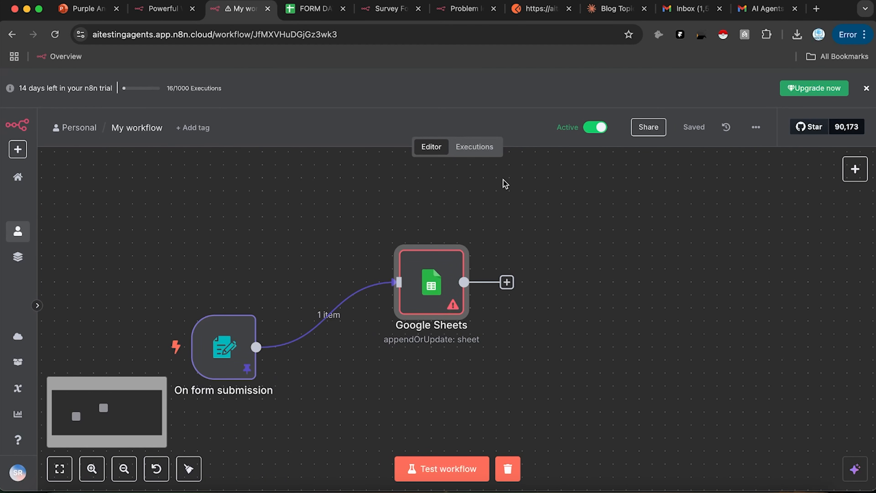
pyautogui.click(854, 169)
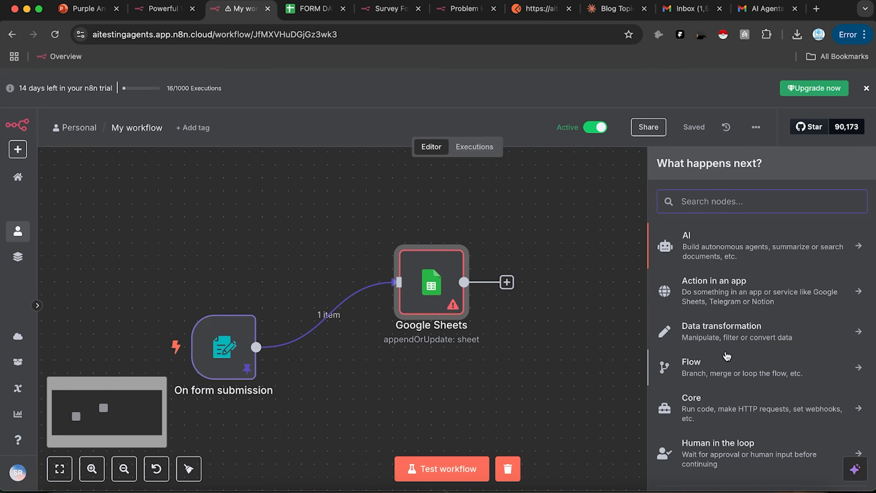
pyautogui.click(359, 319)
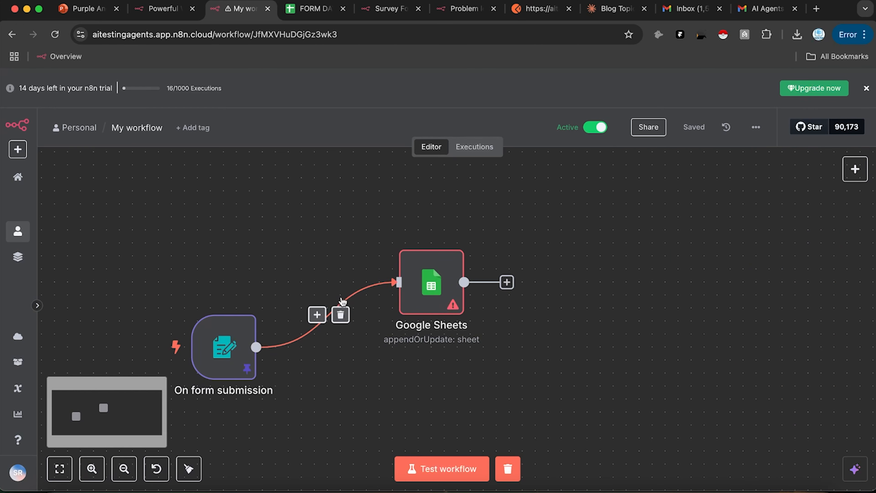
# Step: Delete the connection, the On form submission trigger, and the Google Sheets node
pyautogui.click(340, 315)
pyautogui.click(238, 297)
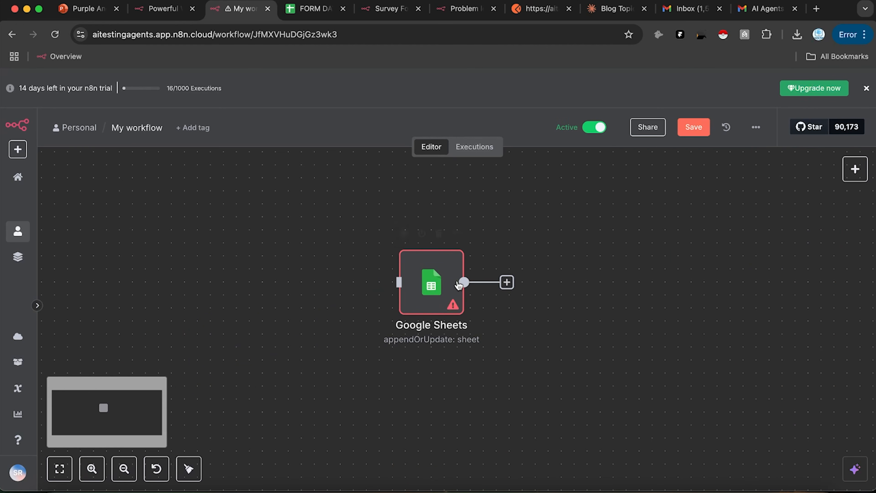
pyautogui.click(442, 234)
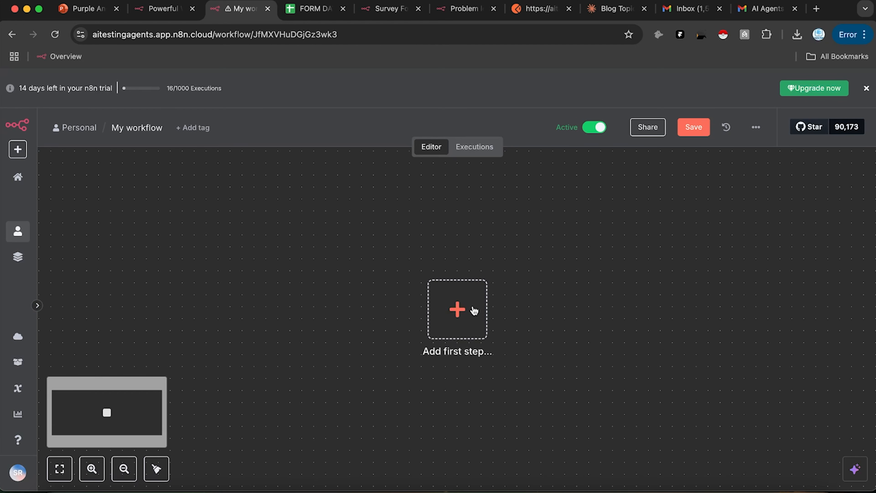
# Step: Add an On chat message trigger and make its chat publicly available
pyautogui.click(471, 308)
pyautogui.scroll(-2, 753, 377)
pyautogui.scroll(-1, 753, 377)
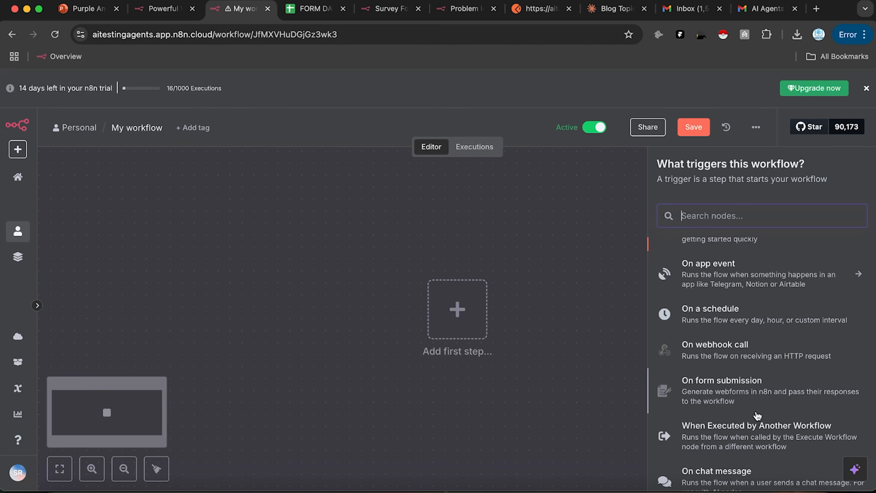
pyautogui.scroll(-5, 778, 365)
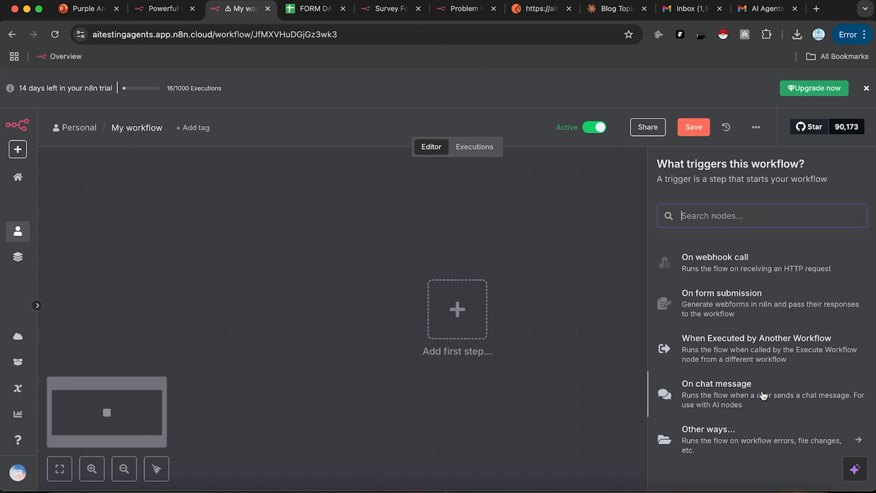
pyautogui.click(731, 395)
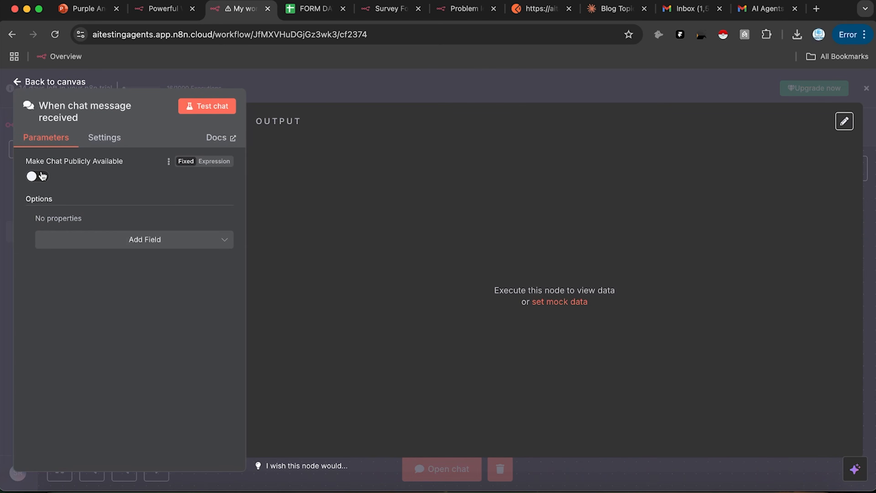
pyautogui.click(34, 177)
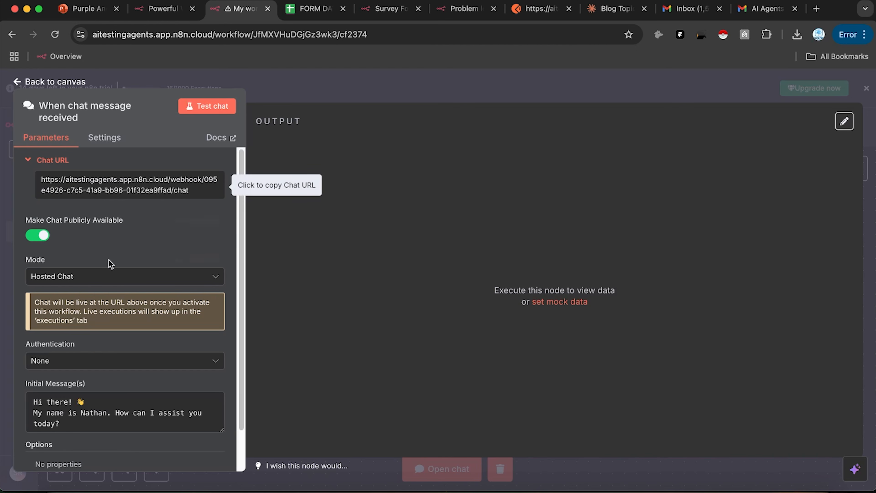
# Step: Copy the chat URL and test it in a new browser tab, which returns 404
pyautogui.doubleClick(125, 179)
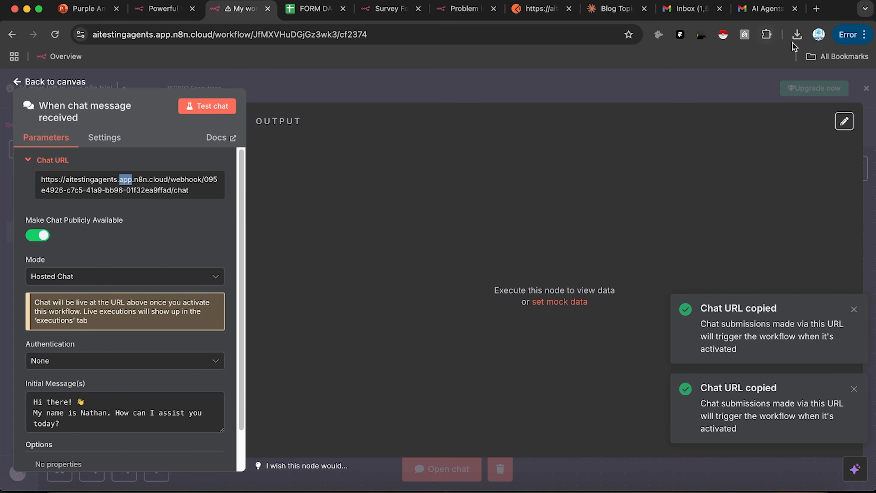
pyautogui.click(815, 8)
pyautogui.press('super+v')
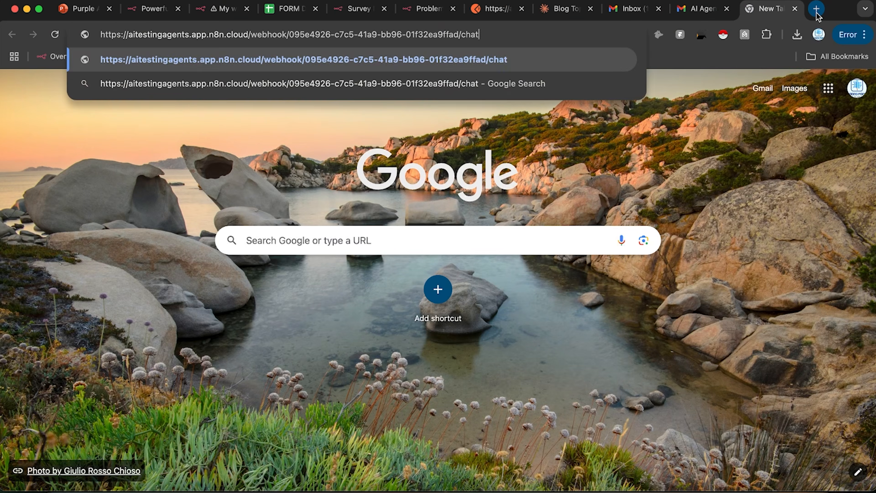
pyautogui.press('Return')
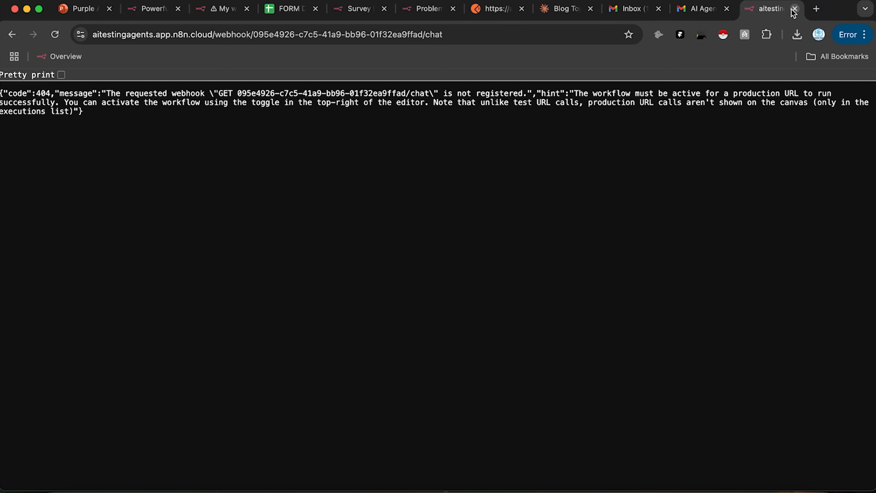
pyautogui.click(795, 8)
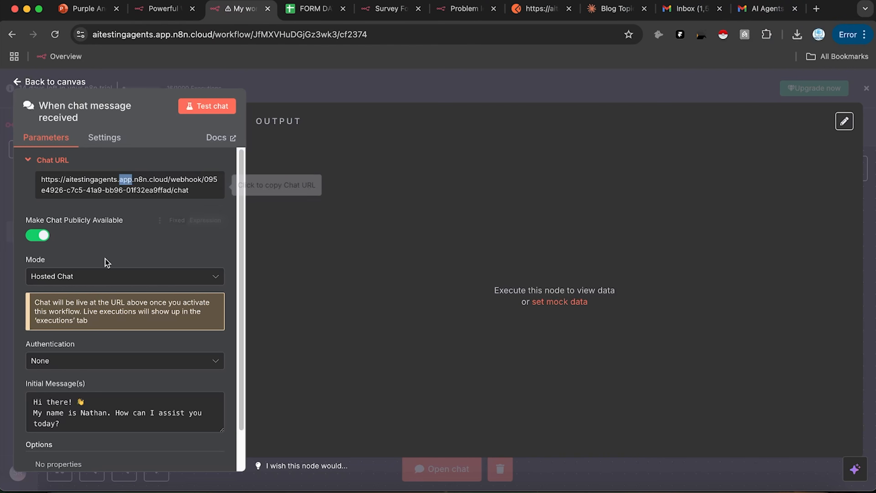
pyautogui.click(345, 308)
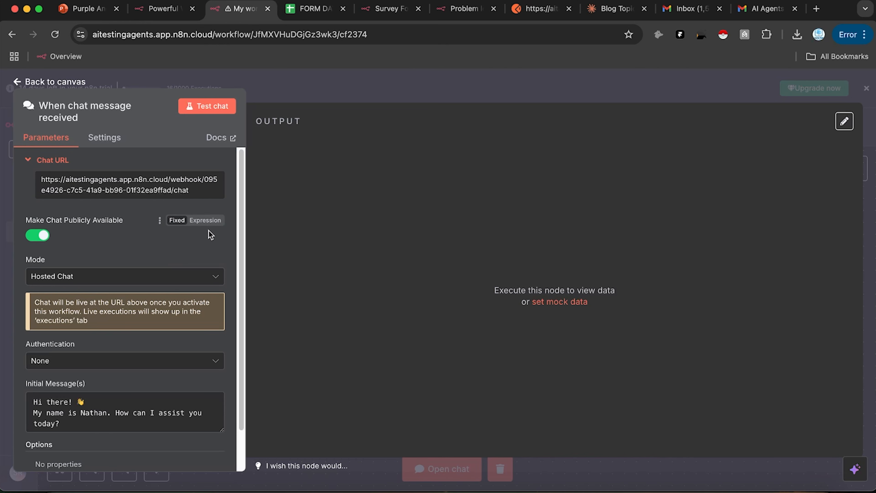
# Step: Keep the chat mode as Hosted Chat and close the trigger settings
pyautogui.click(161, 281)
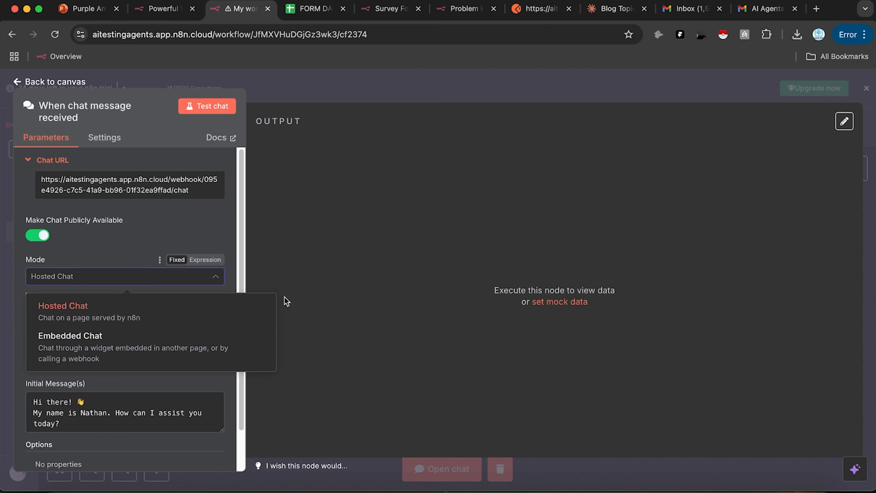
pyautogui.click(303, 245)
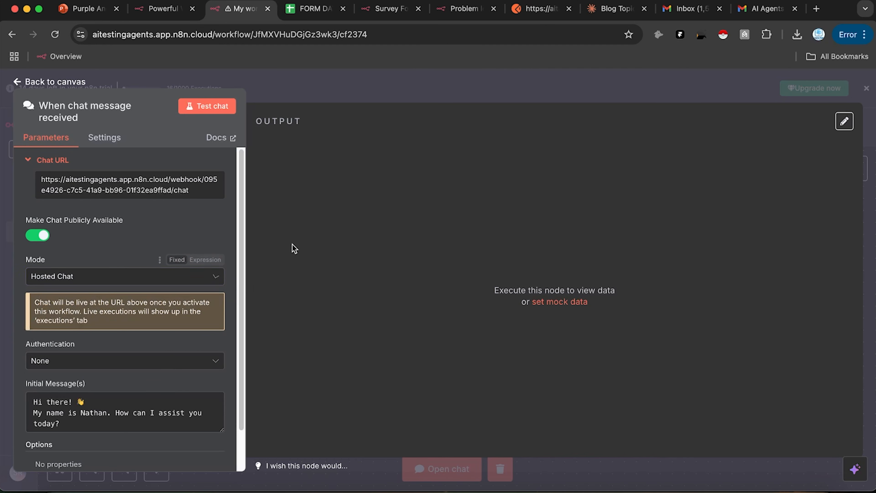
pyautogui.scroll(-3, 150, 368)
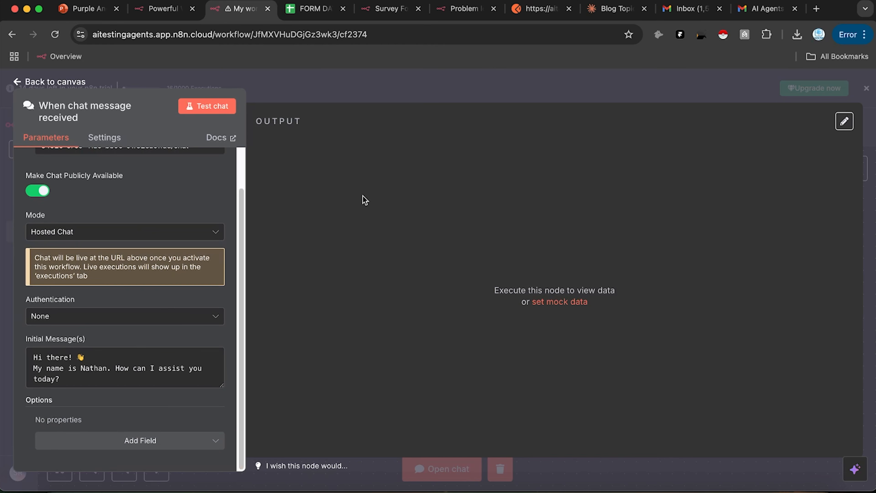
pyautogui.click(477, 95)
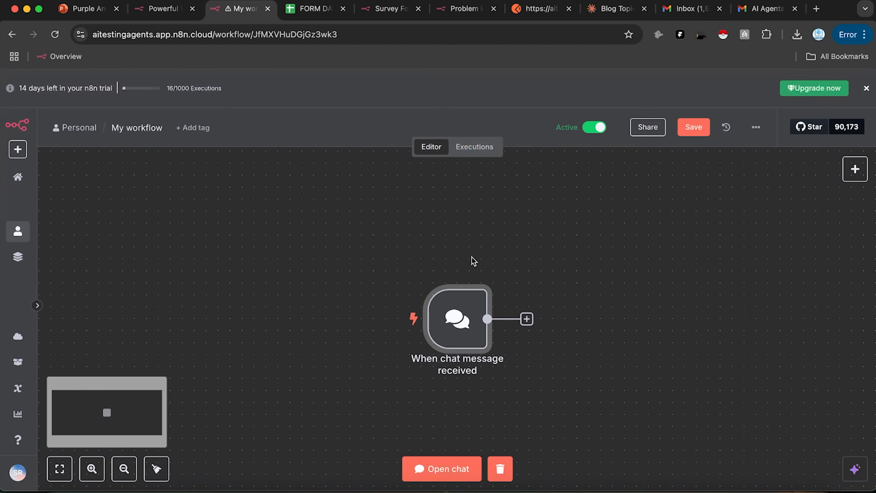
# Step: Send the test message 'Yo' through the workflow's chat panel
pyautogui.click(429, 482)
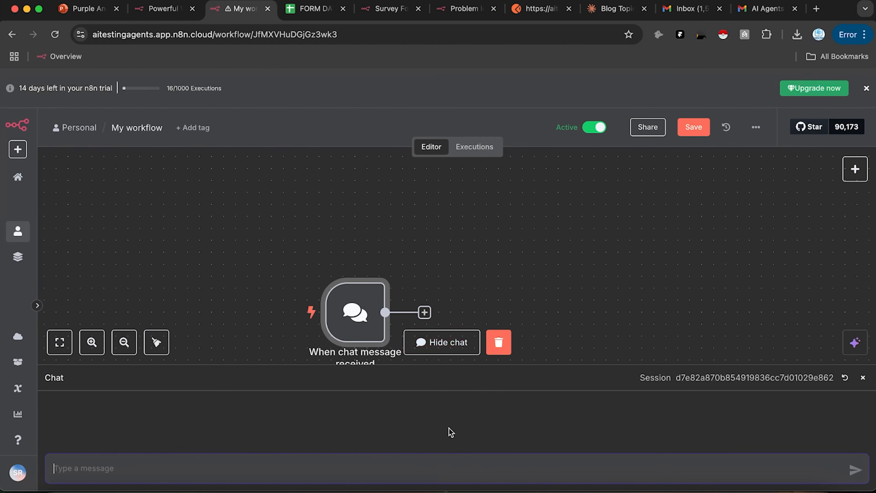
pyautogui.write('Yo')
pyautogui.press('Return')
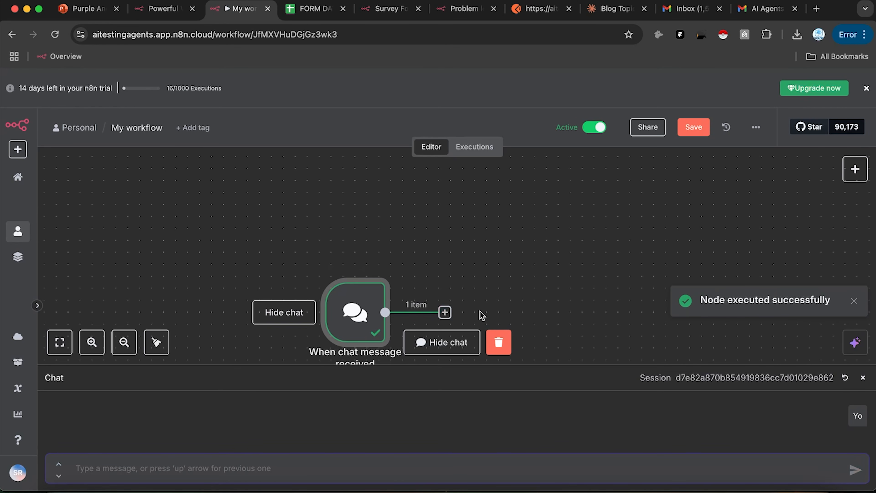
pyautogui.scroll(-3, 458, 242)
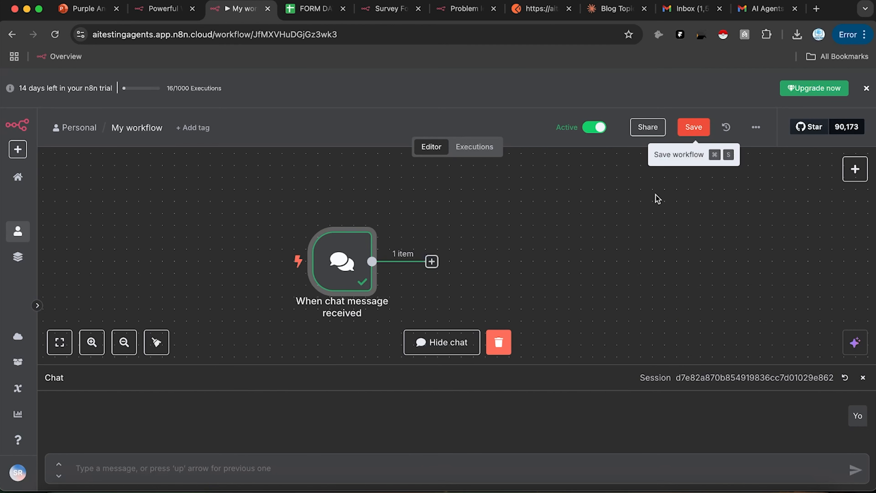
pyautogui.scroll(-2, 606, 203)
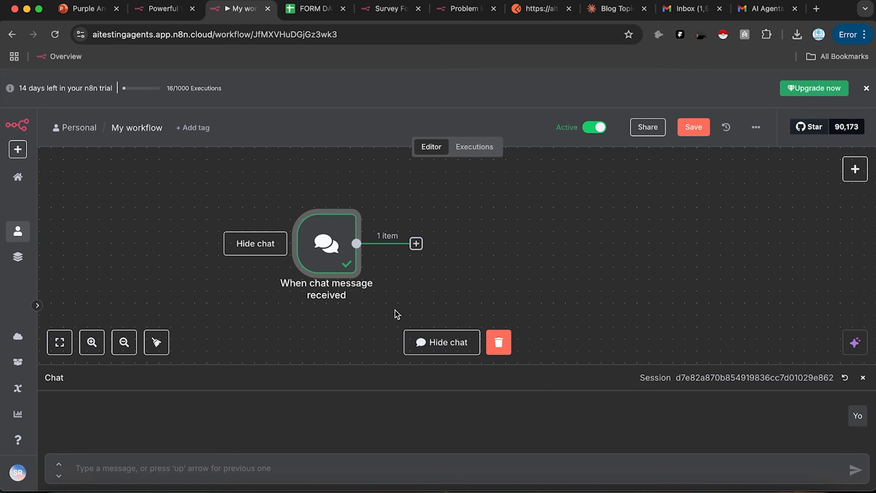
# Step: Clear the test execution data and delete the When chat message received trigger
pyautogui.click(499, 342)
pyautogui.scroll(1, 519, 290)
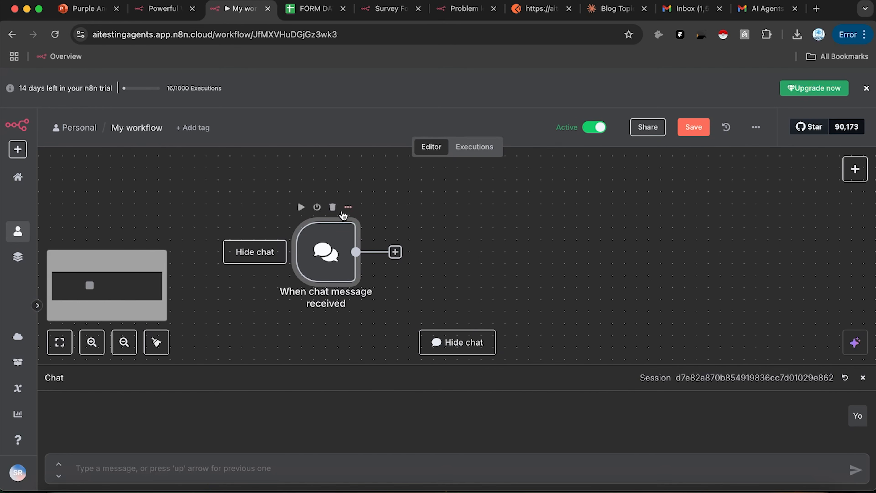
pyautogui.click(332, 207)
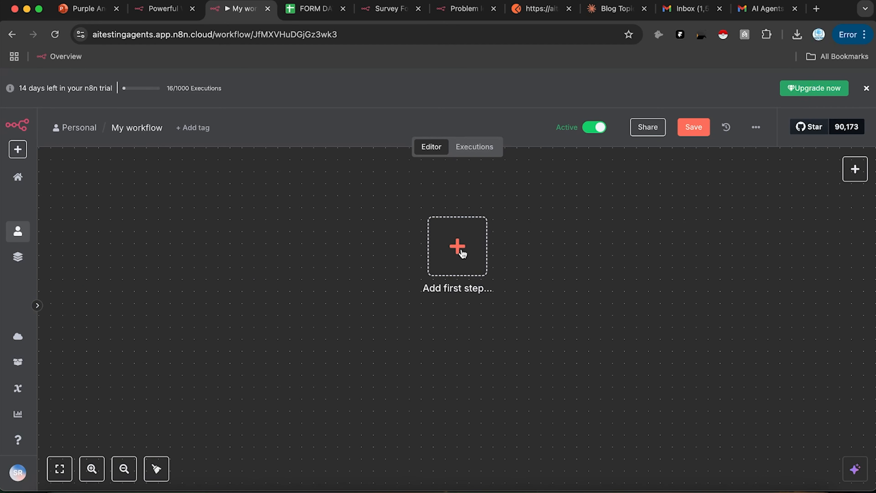
pyautogui.click(457, 247)
pyautogui.scroll(-3, 746, 331)
pyautogui.scroll(3, 742, 326)
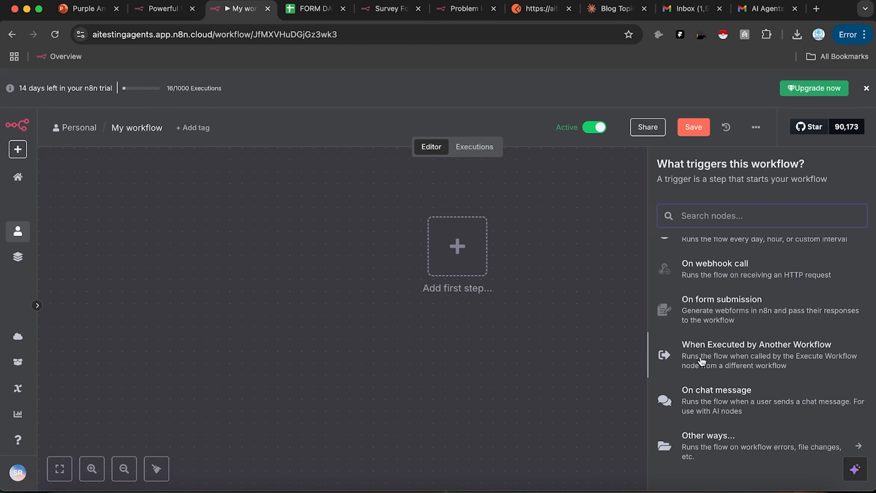
pyautogui.click(566, 242)
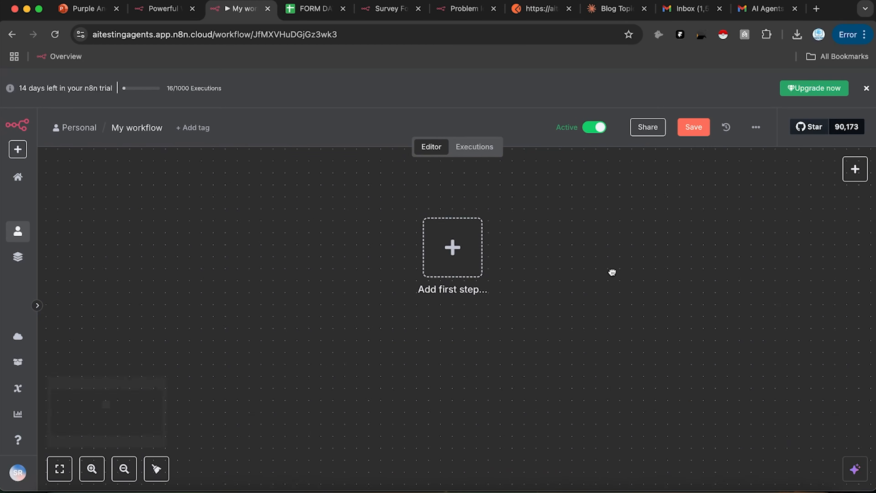
pyautogui.moveTo(612, 273); pyautogui.dragTo(496, 344)
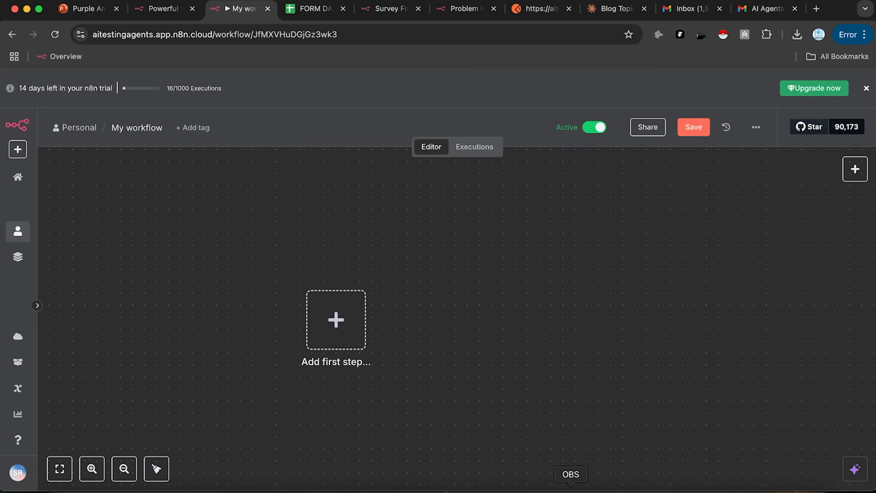
pyautogui.click(570, 485)
pyautogui.click(700, 306)
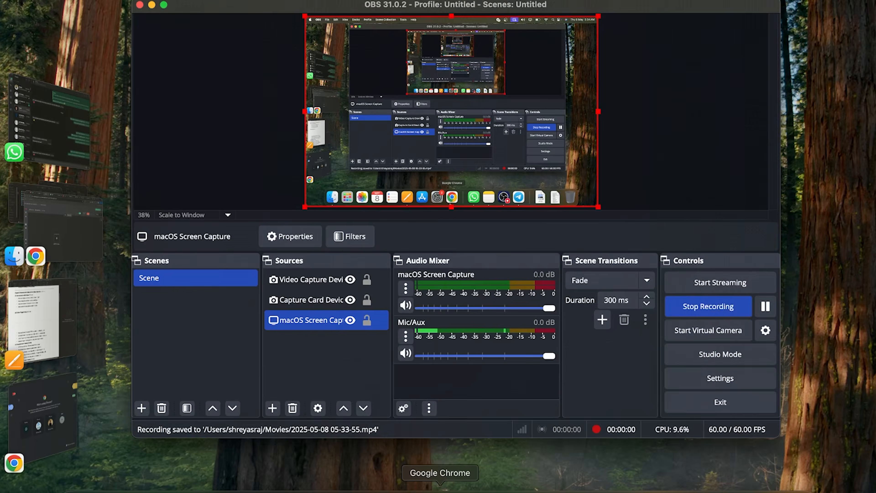
pyautogui.click(438, 486)
pyautogui.moveTo(574, 291); pyautogui.dragTo(457, 292)
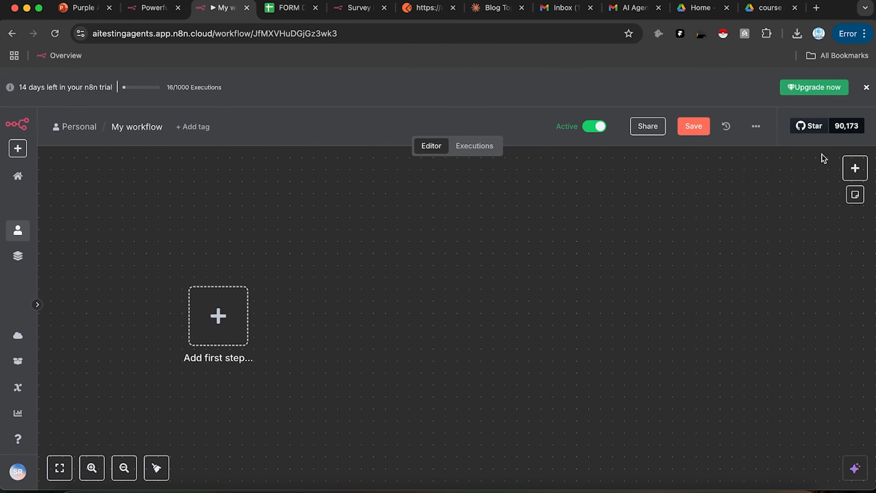
# Step: Drag a 'Trigger manually' node onto the canvas as the When clicking 'Test workflow' first step
pyautogui.click(855, 168)
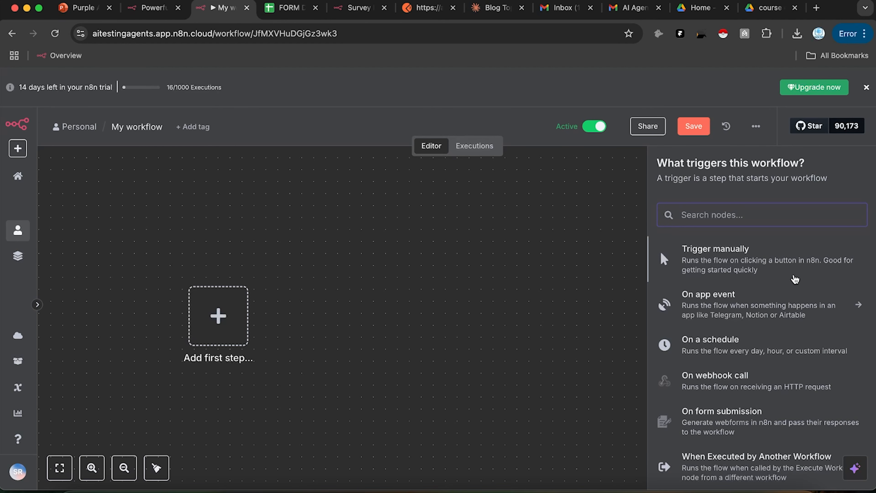
pyautogui.scroll(-3, 728, 326)
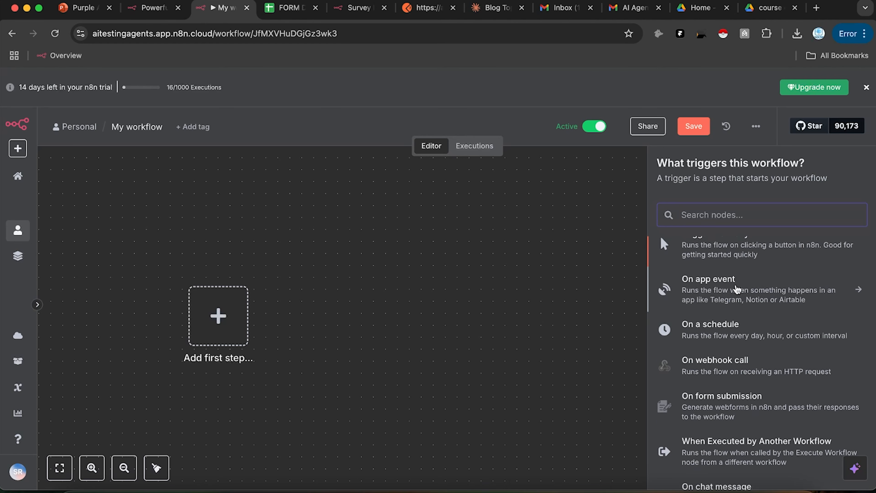
pyautogui.scroll(-1, 737, 289)
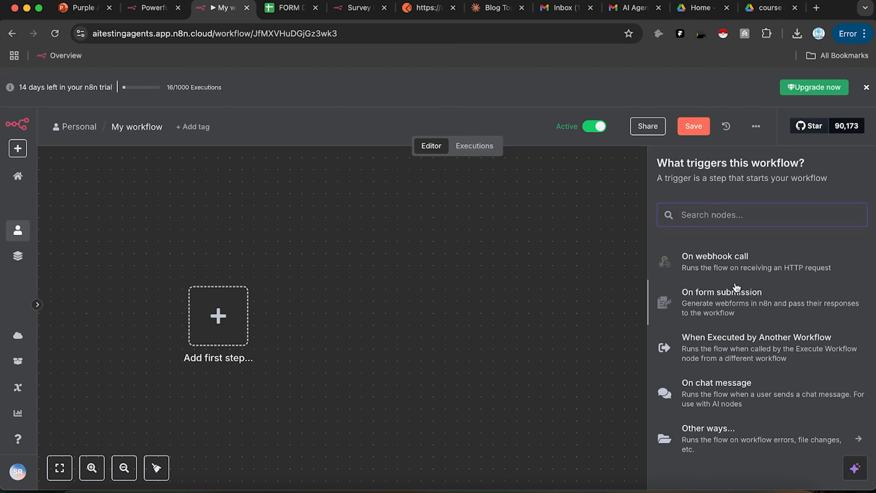
pyautogui.scroll(4, 736, 286)
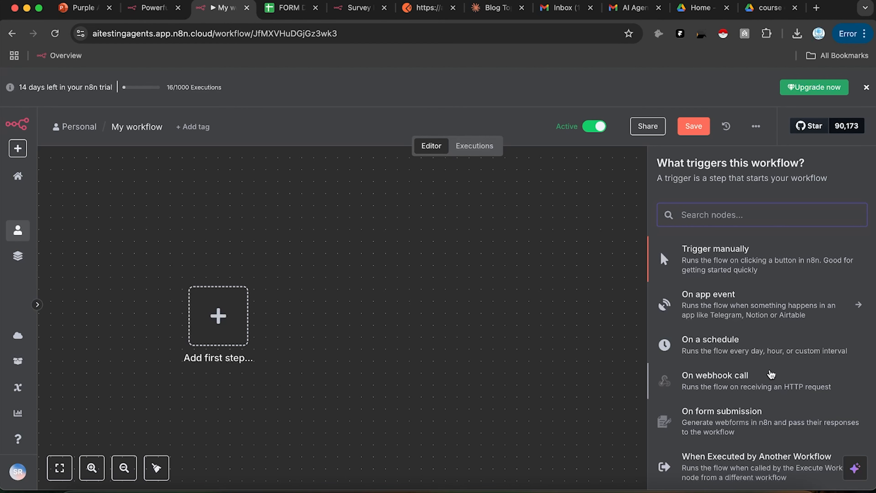
pyautogui.moveTo(705, 269); pyautogui.dragTo(228, 321)
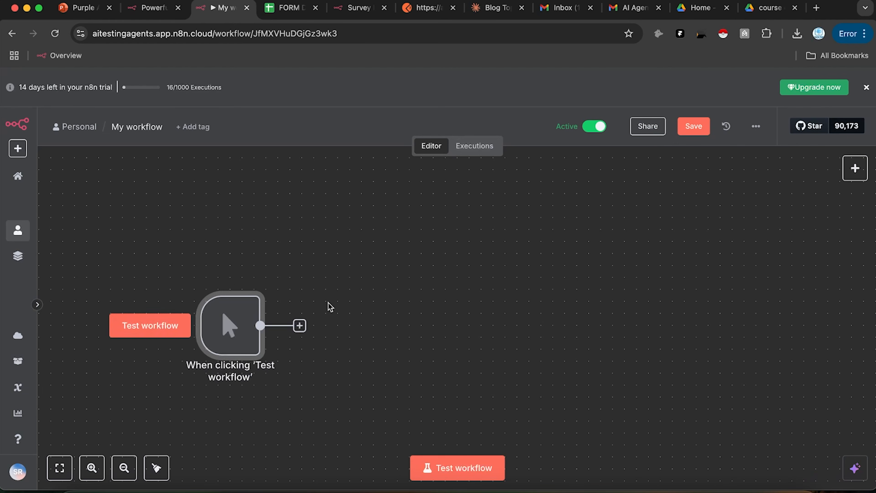
pyautogui.hscroll(2, 408, 348)
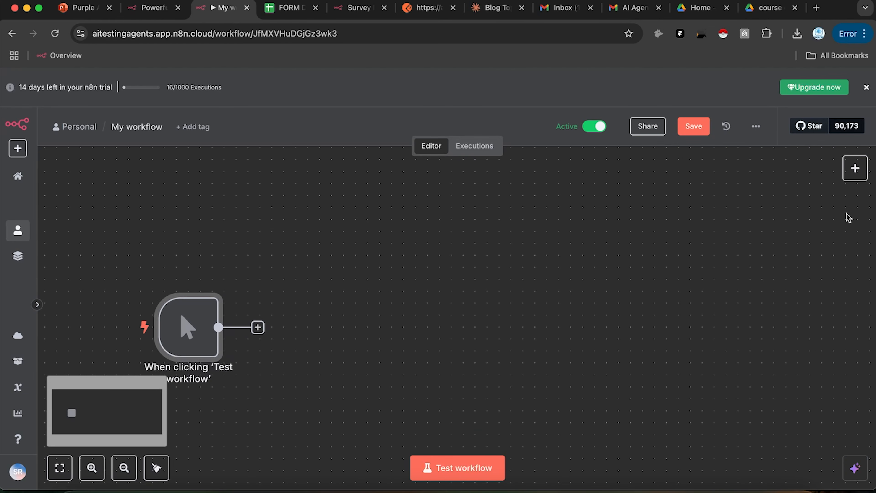
pyautogui.click(858, 172)
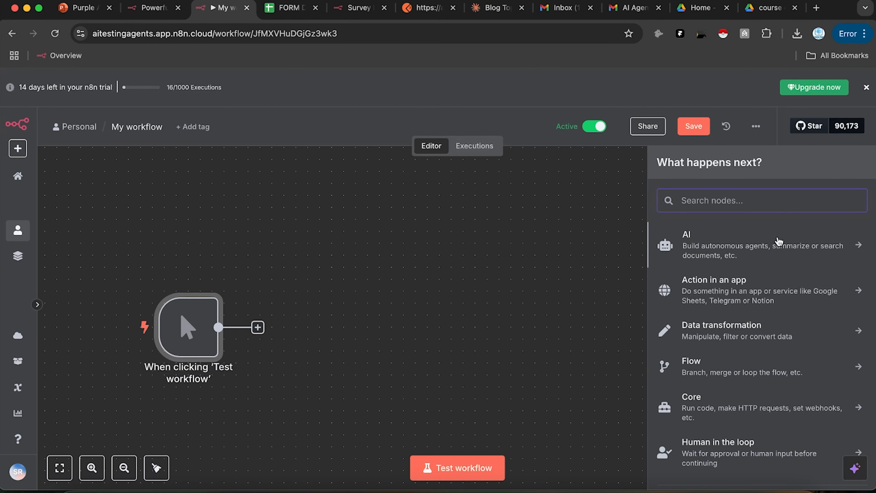
# Step: Add an AI Agent node from the AI node choices after the manual trigger
pyautogui.click(718, 258)
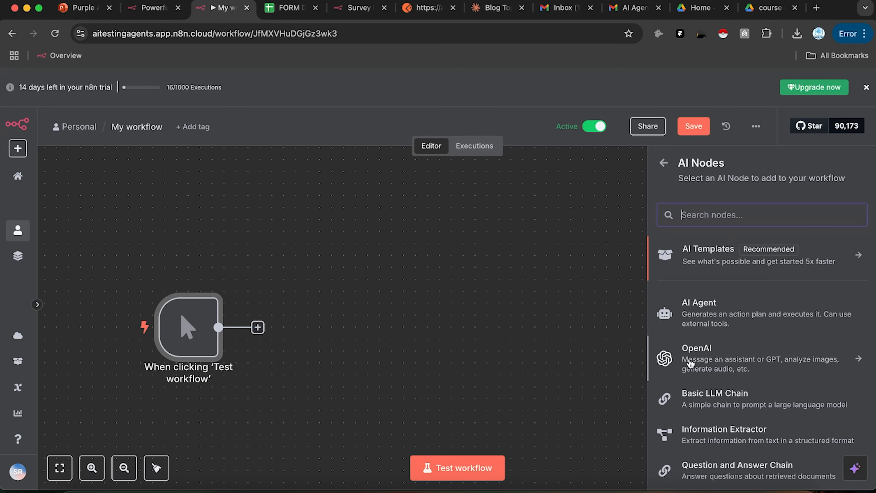
pyautogui.scroll(-2, 771, 267)
pyautogui.scroll(-5, 771, 266)
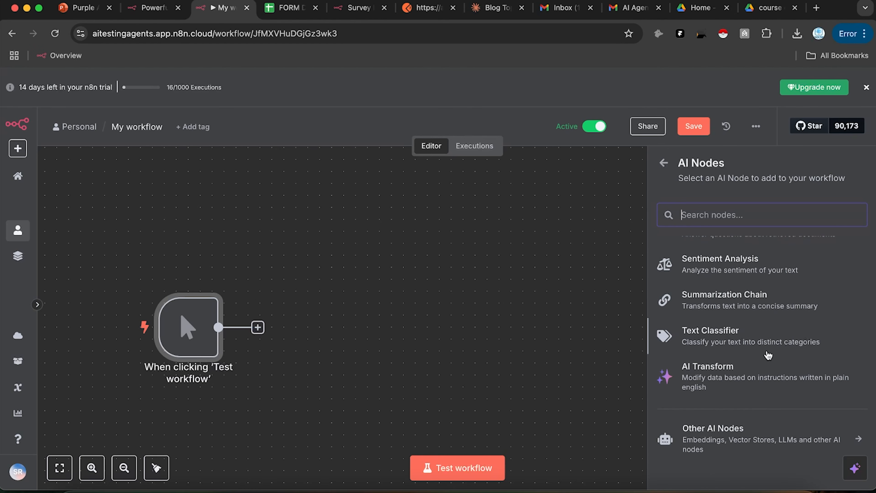
pyautogui.scroll(3, 771, 385)
pyautogui.scroll(4, 771, 385)
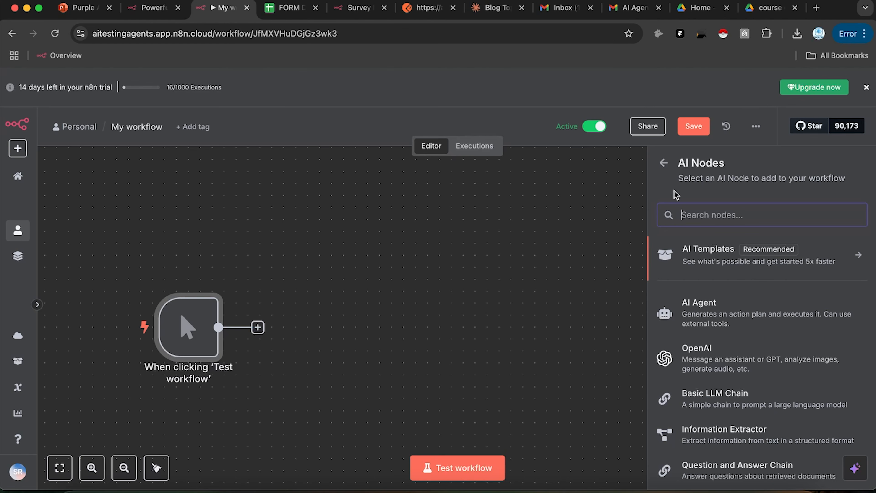
pyautogui.click(698, 307)
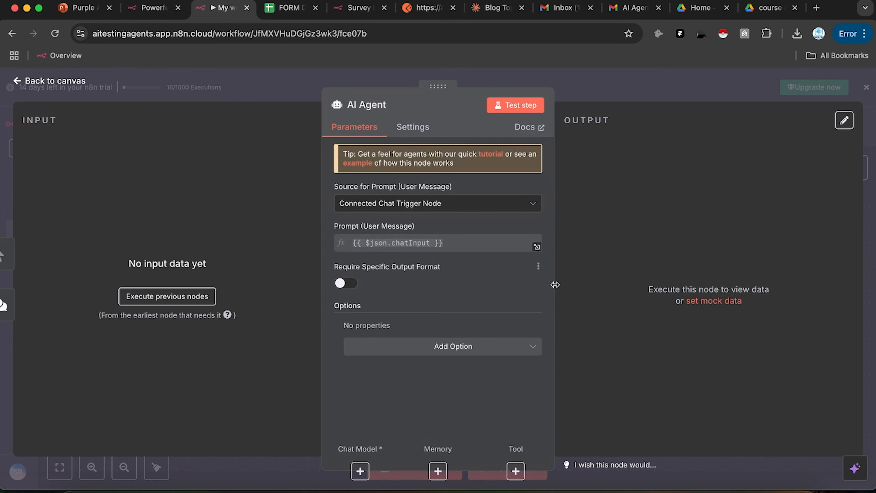
# Step: Reposition the AI Agent and delete the chat trigger along with its connection
pyautogui.press('Escape')
pyautogui.moveTo(702, 292); pyautogui.dragTo(379, 244)
pyautogui.click(475, 381)
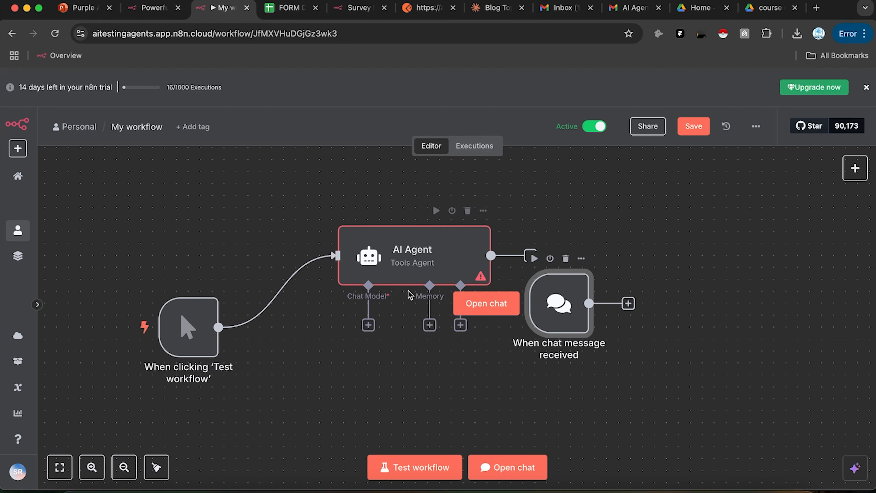
pyautogui.click(565, 258)
# Step: Browse the chat model options for the AI Agent without choosing one
pyautogui.click(369, 324)
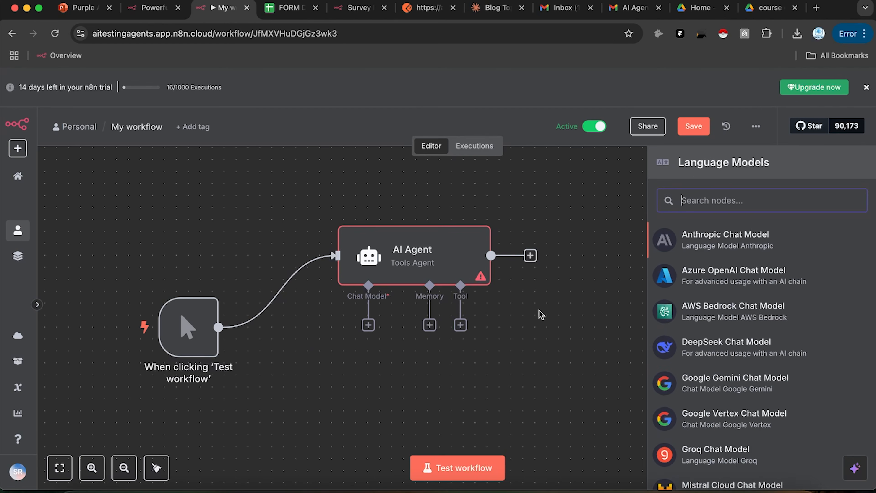
pyautogui.scroll(-5, 723, 321)
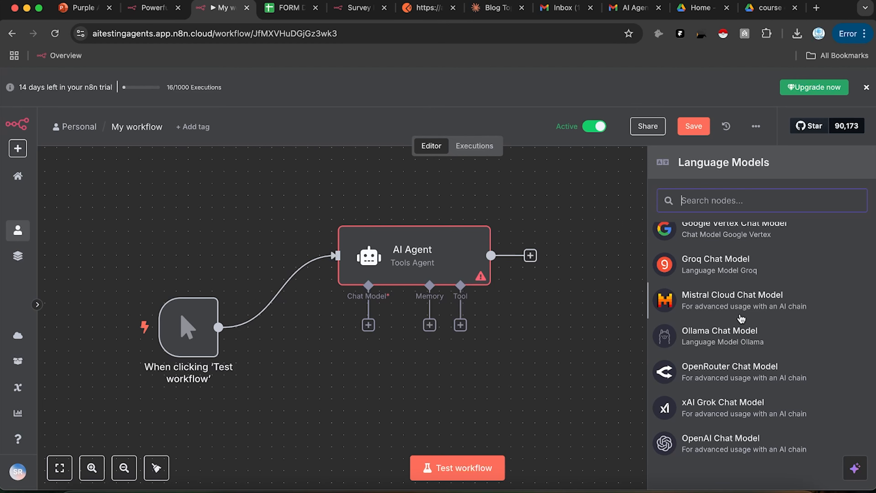
pyautogui.scroll(5, 739, 319)
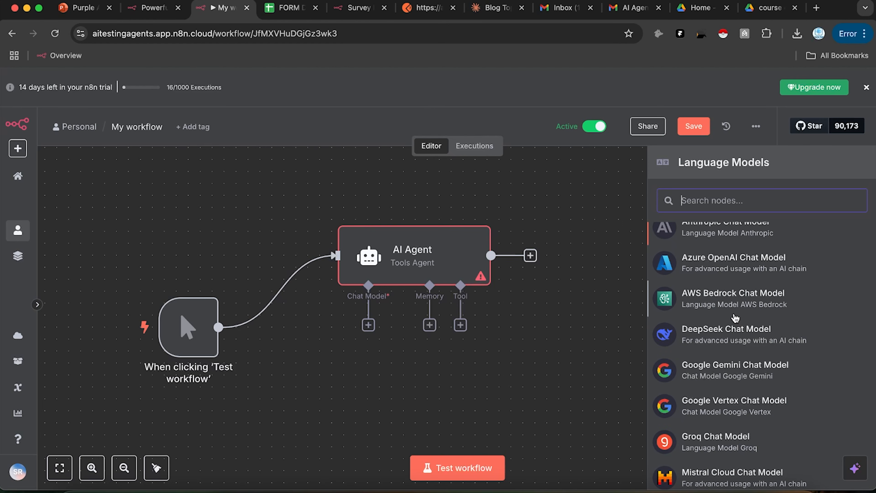
pyautogui.scroll(1, 734, 327)
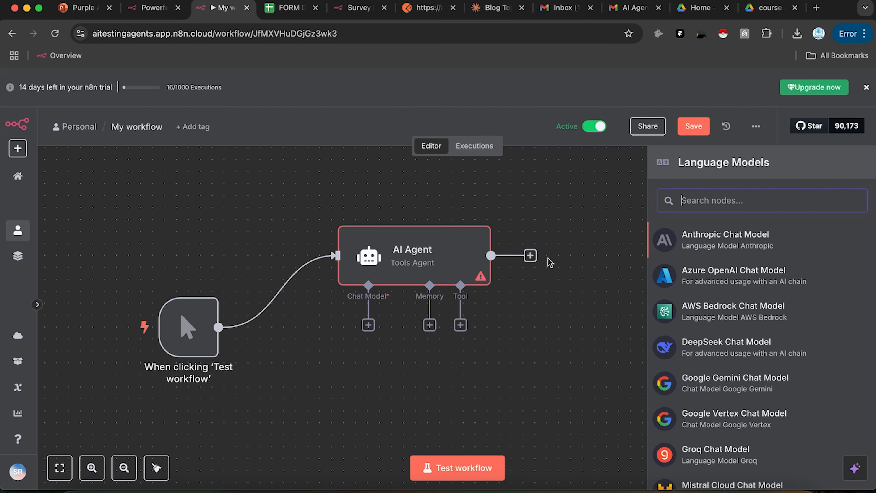
pyautogui.click(548, 230)
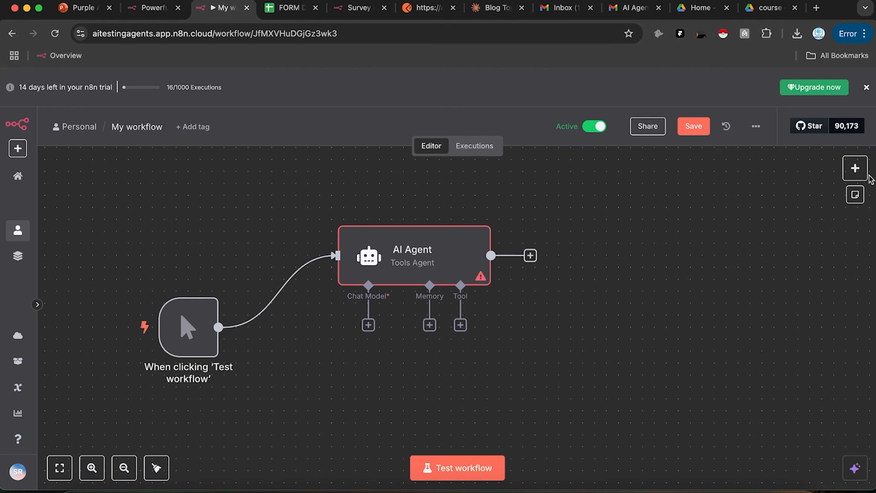
# Step: List the OpenAI node's actions from the AI node choices
pyautogui.click(854, 168)
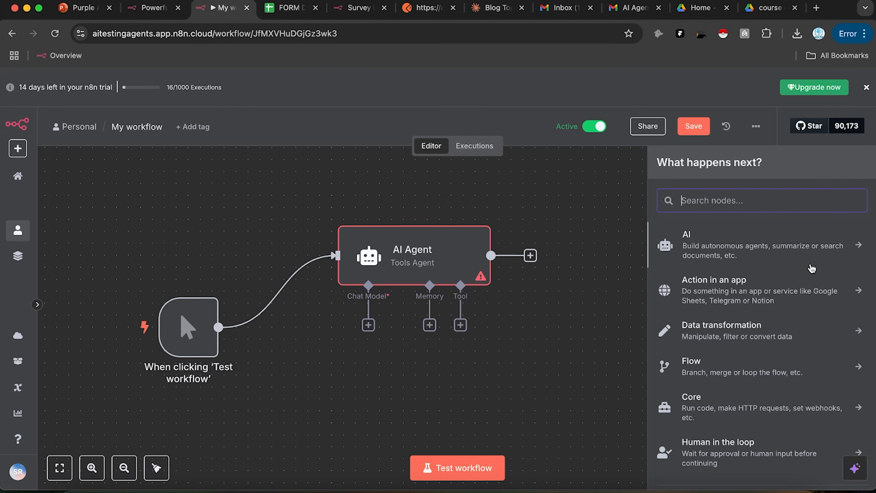
pyautogui.click(781, 256)
pyautogui.click(738, 373)
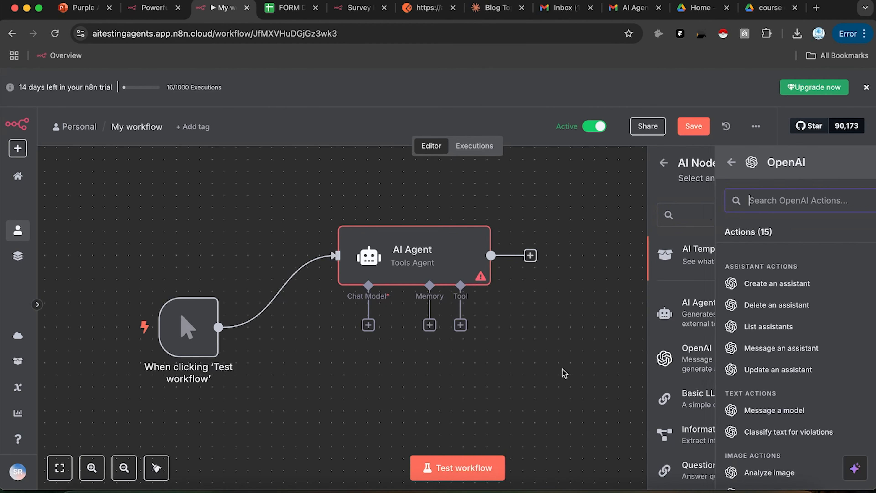
pyautogui.click(664, 163)
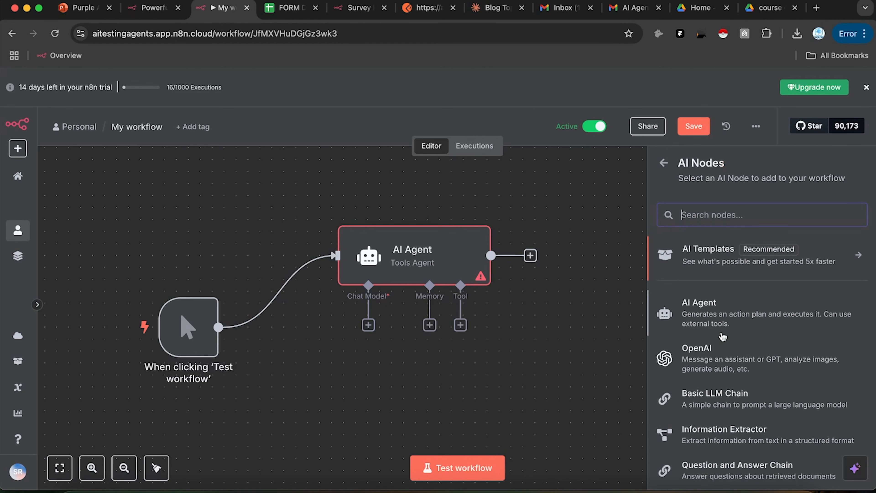
pyautogui.click(716, 359)
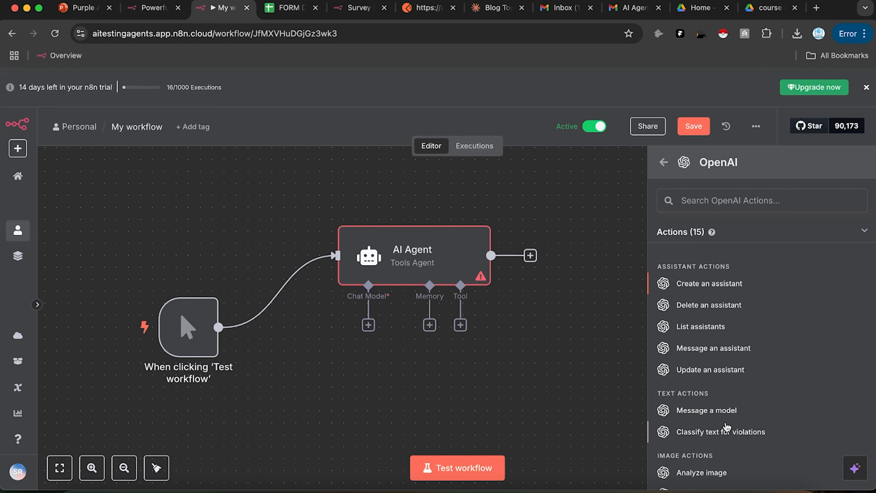
# Step: Add an OpenAI 'Message a model' node to the workflow
pyautogui.scroll(-3, 796, 422)
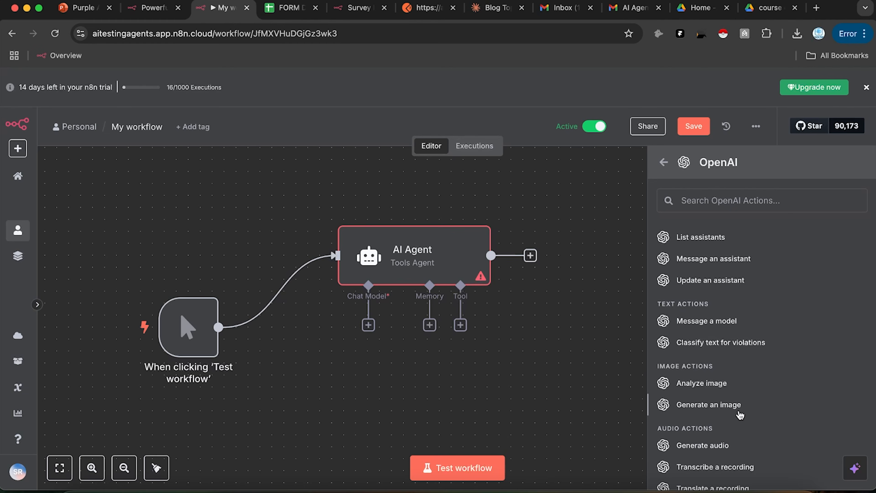
pyautogui.scroll(-1, 740, 413)
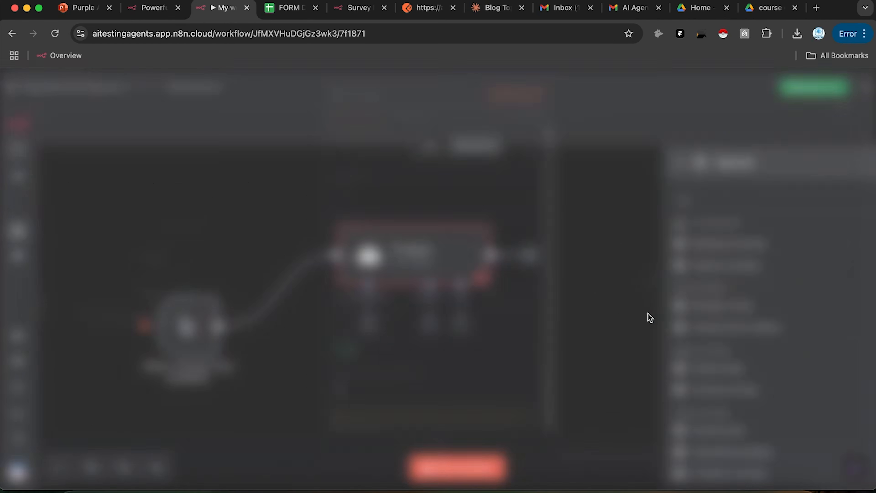
pyautogui.click(671, 306)
pyautogui.click(641, 92)
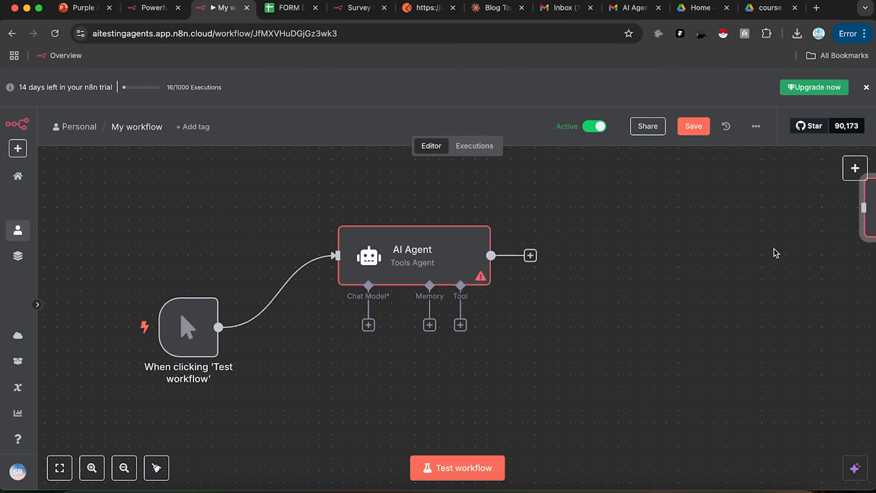
# Step: Position the OpenAI node just below the AI Agent on the canvas
pyautogui.moveTo(866, 227); pyautogui.dragTo(323, 406)
pyautogui.hscroll(-3, 714, 303)
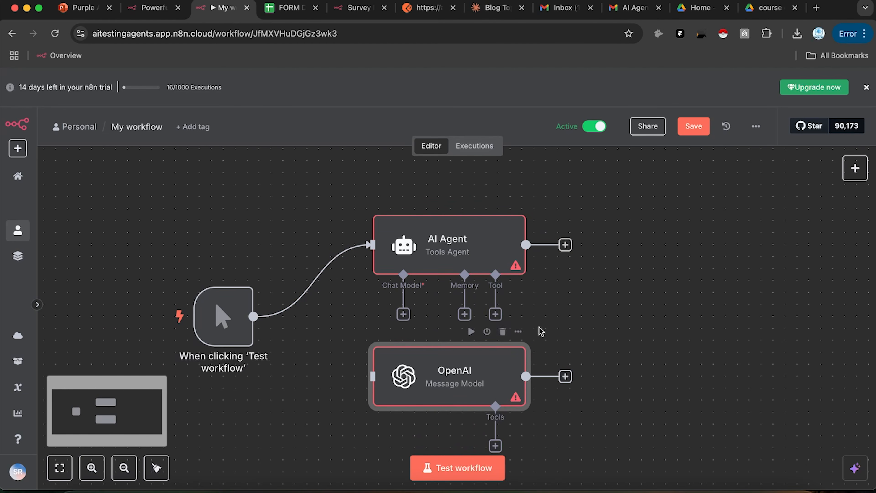
pyautogui.moveTo(483, 375); pyautogui.dragTo(494, 374)
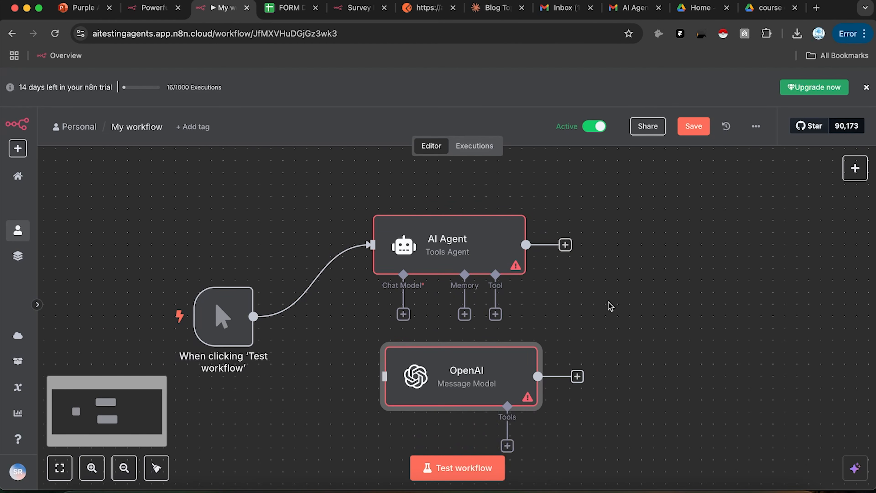
pyautogui.scroll(-3, 654, 287)
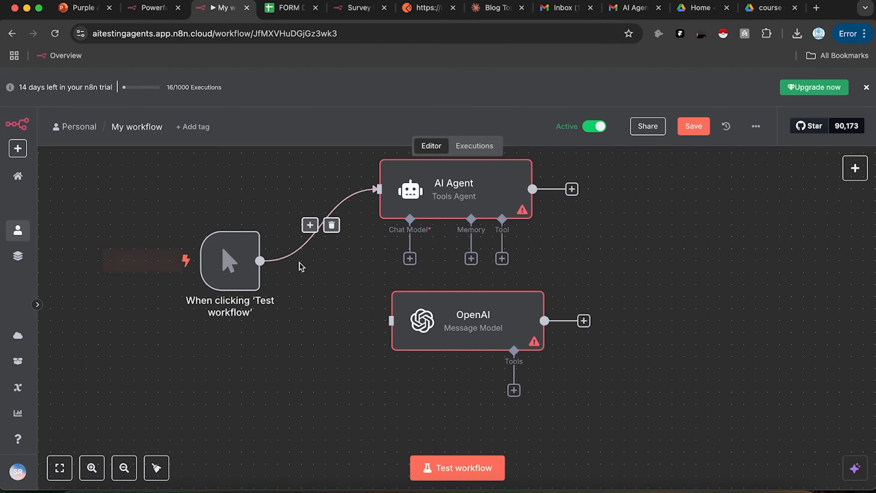
pyautogui.moveTo(503, 325); pyautogui.dragTo(490, 343)
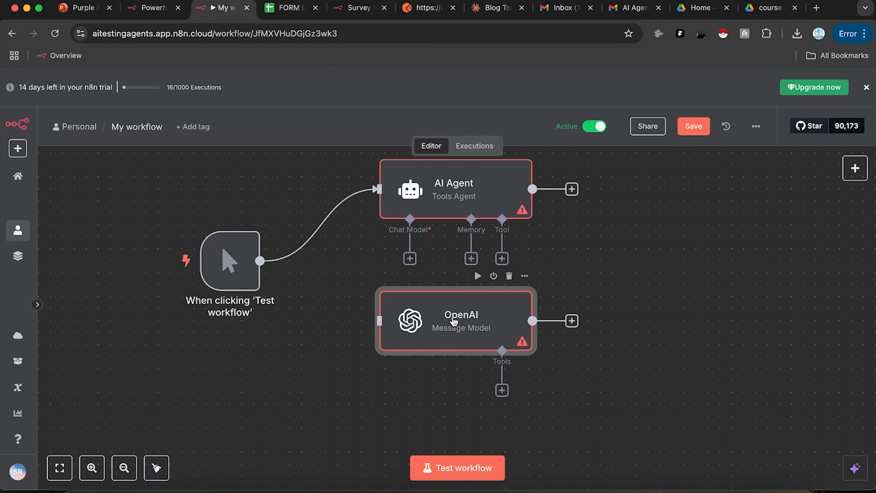
# Step: Add a Basic LLM Chain node from the AI category and place it on the canvas
pyautogui.click(853, 169)
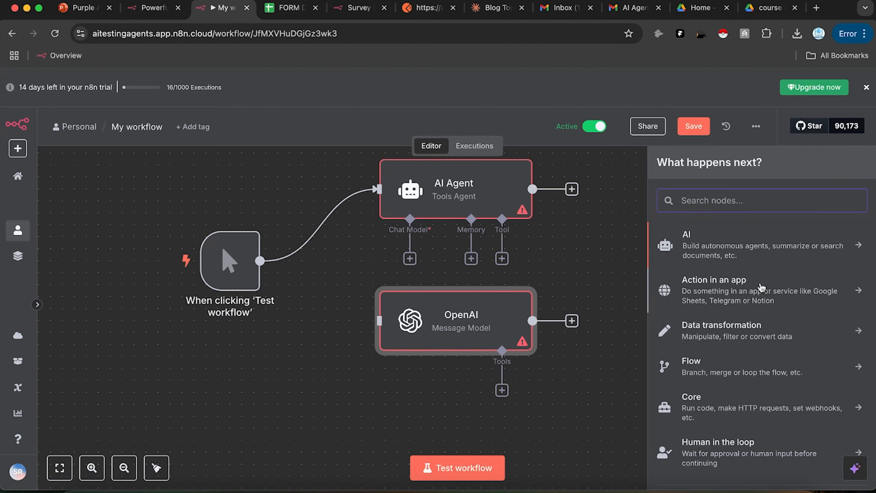
pyautogui.click(749, 239)
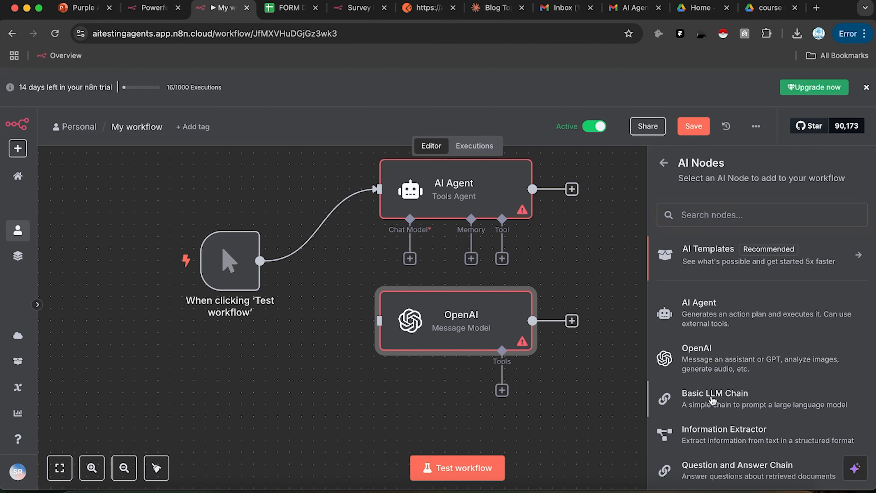
pyautogui.click(712, 400)
pyautogui.click(692, 80)
pyautogui.moveTo(681, 316); pyautogui.dragTo(733, 321)
# Step: Remove the chain's link to OpenAI and move the chain up, away from OpenAI
pyautogui.click(569, 331)
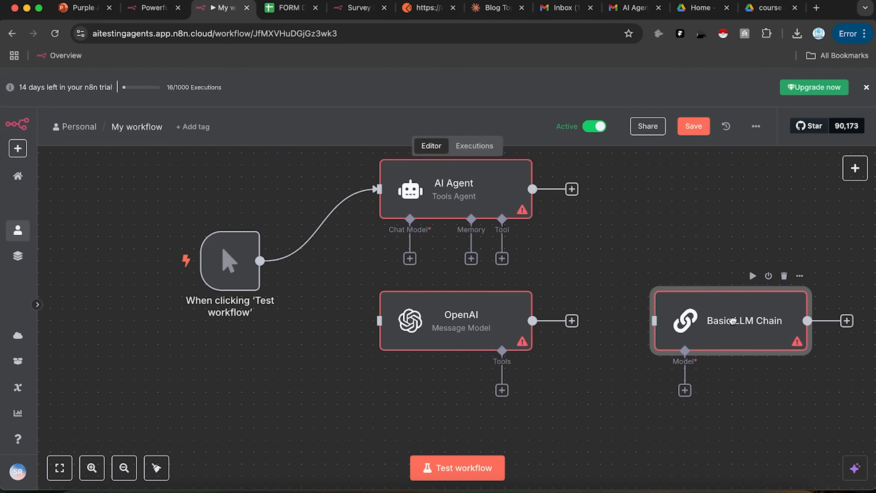
pyautogui.moveTo(714, 289); pyautogui.dragTo(688, 209)
pyautogui.hscroll(5, 669, 317)
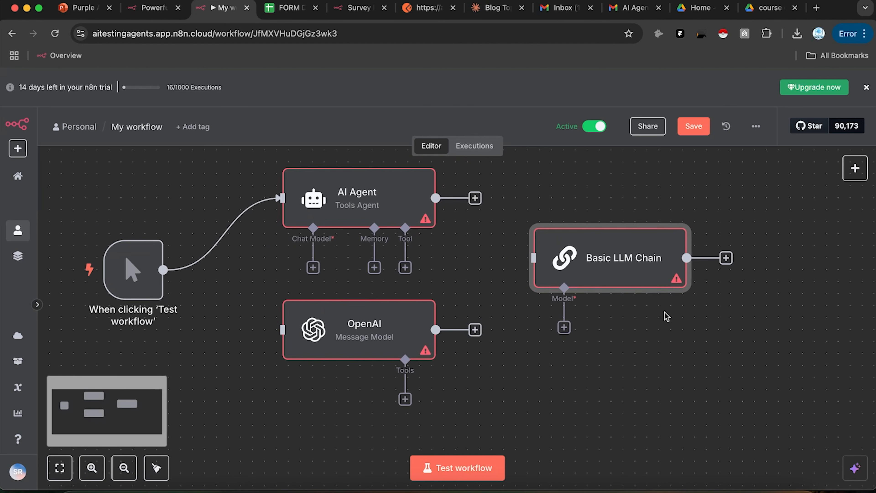
pyautogui.scroll(3, 555, 228)
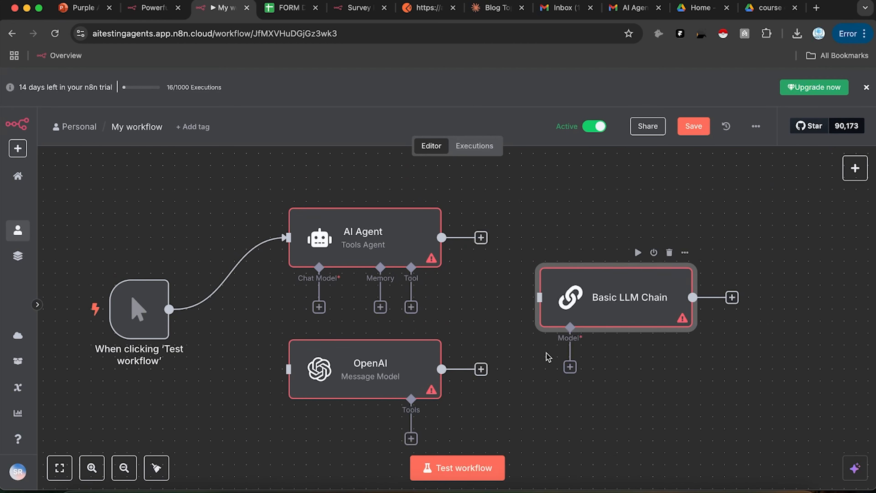
pyautogui.moveTo(569, 327); pyautogui.dragTo(541, 398)
pyautogui.scroll(-2, 772, 361)
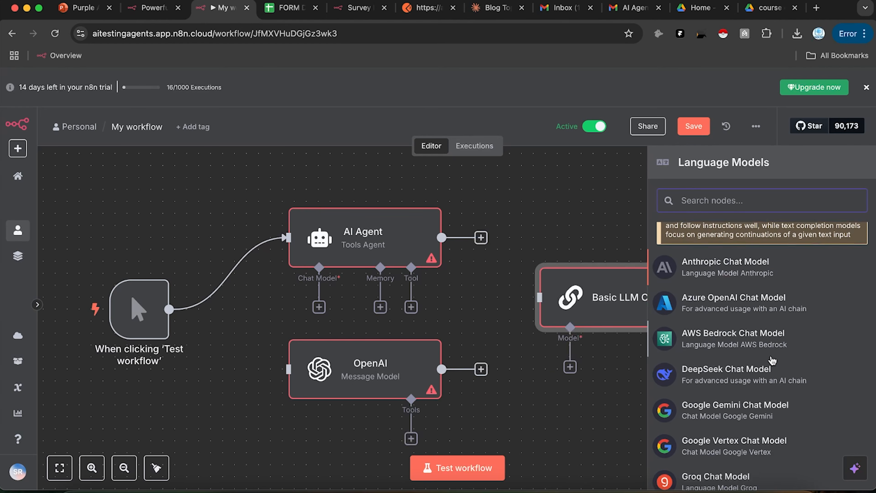
pyautogui.scroll(-8, 772, 361)
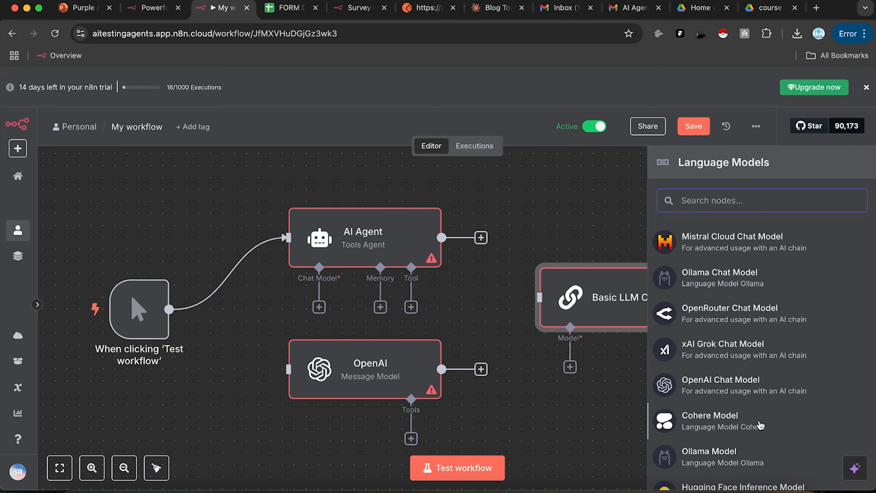
pyautogui.scroll(1, 788, 387)
pyautogui.scroll(-2, 789, 387)
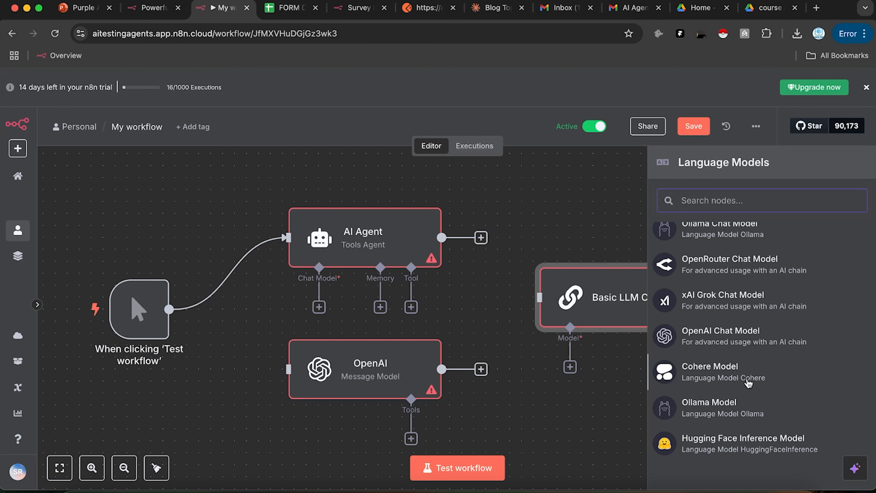
# Step: Attach a Cohere Model with a new API credential, and search 'cohere ai' in a new tab
pyautogui.click(707, 375)
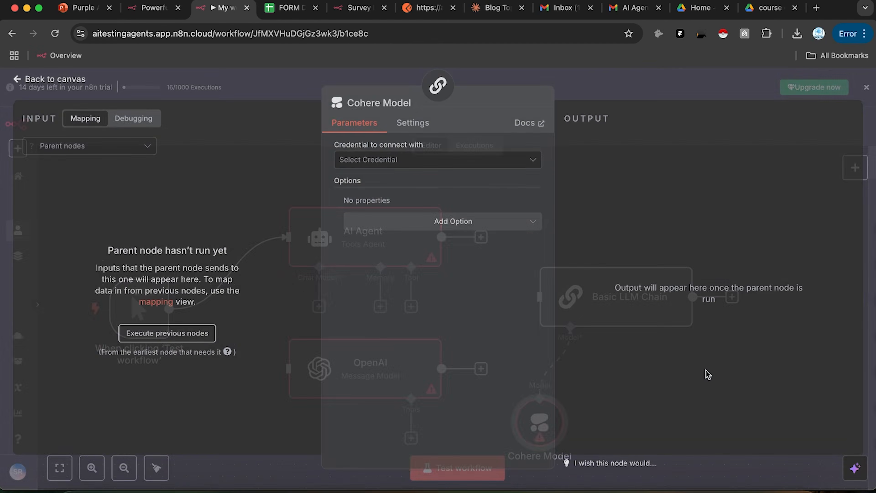
pyautogui.click(420, 169)
pyautogui.click(418, 191)
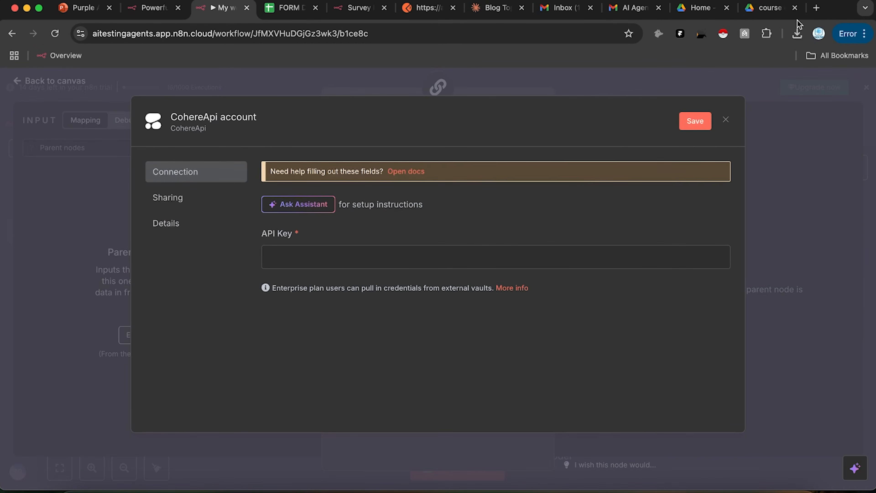
pyautogui.click(816, 8)
pyautogui.write('cohere')
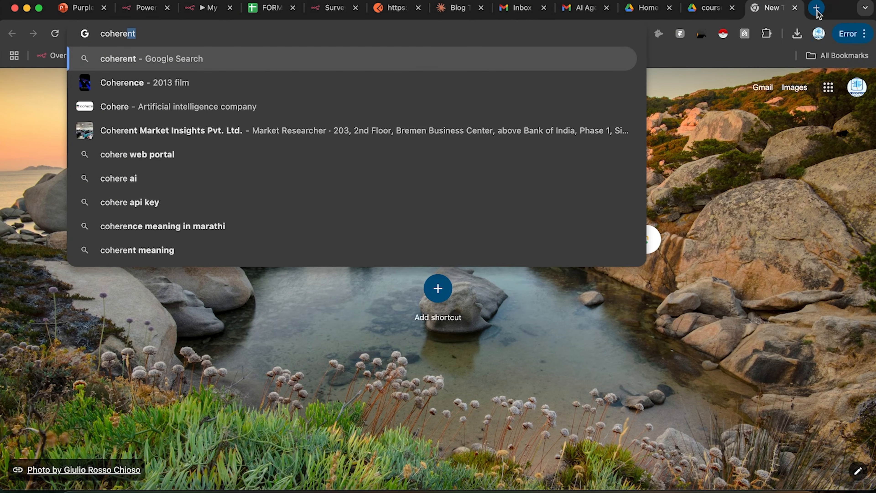
pyautogui.write(' ai')
# Step: Open the Cohere website from the search results and sign in with a Google account
pyautogui.press('Return')
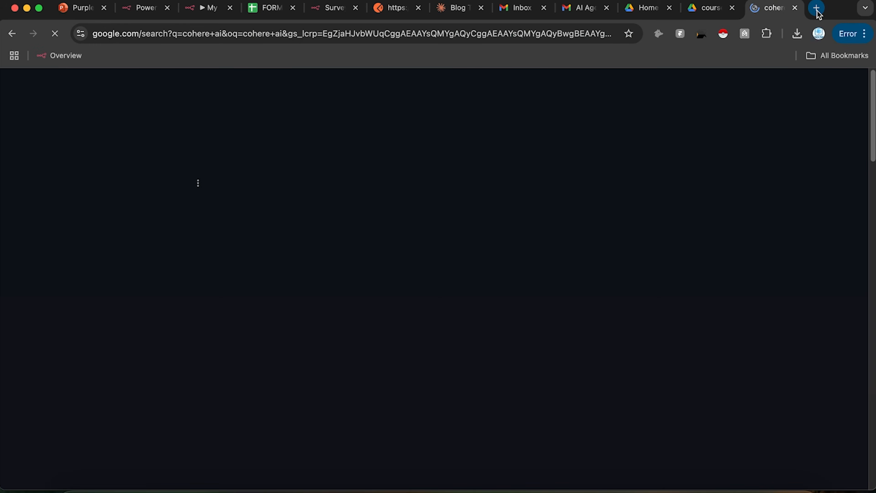
pyautogui.click(276, 200)
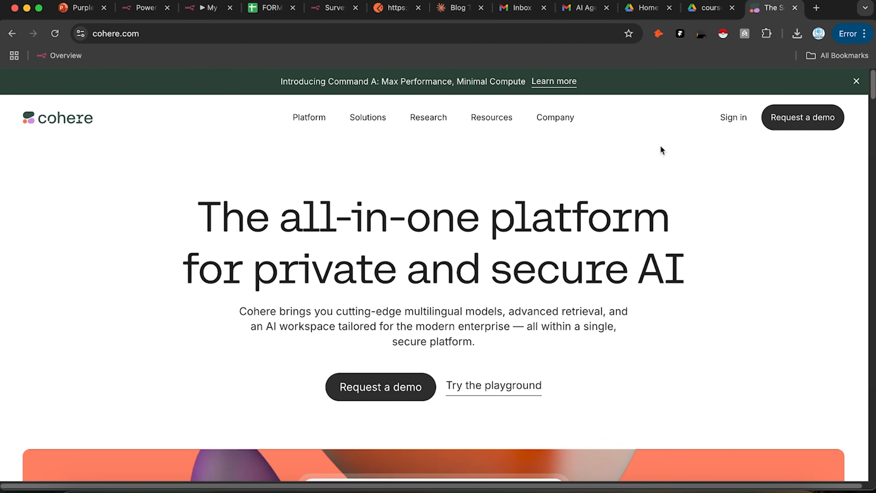
pyautogui.click(737, 124)
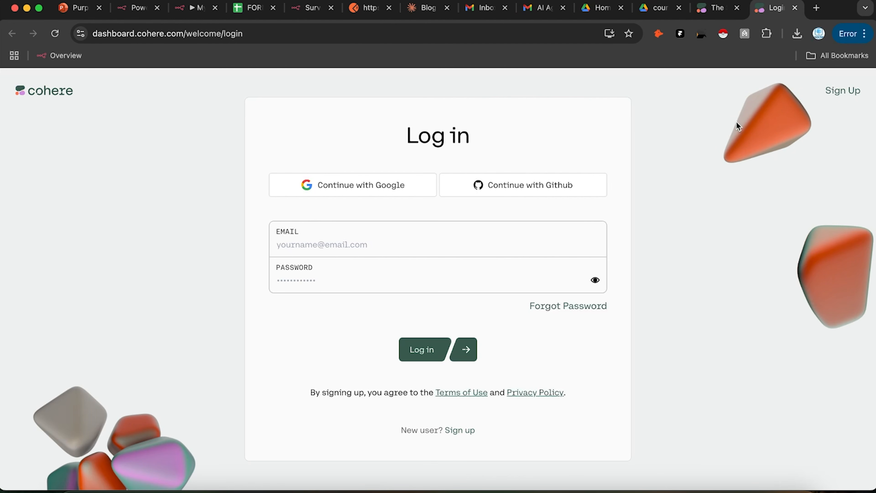
pyautogui.click(393, 196)
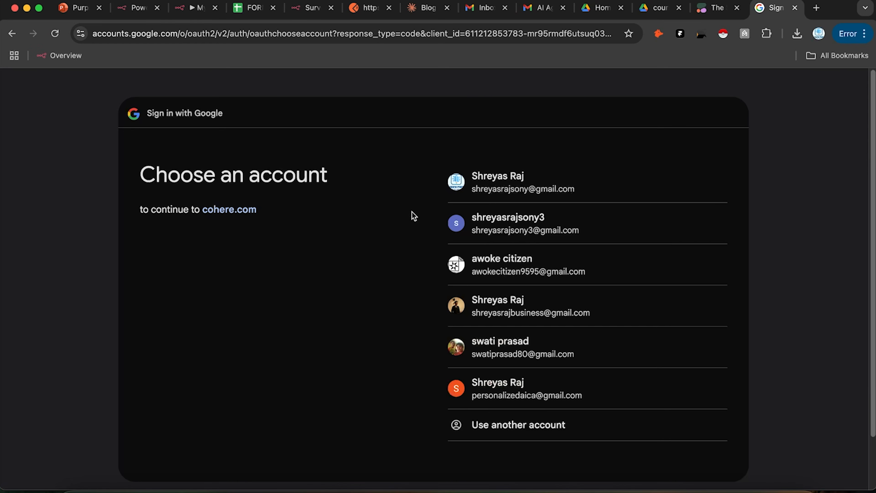
pyautogui.click(558, 382)
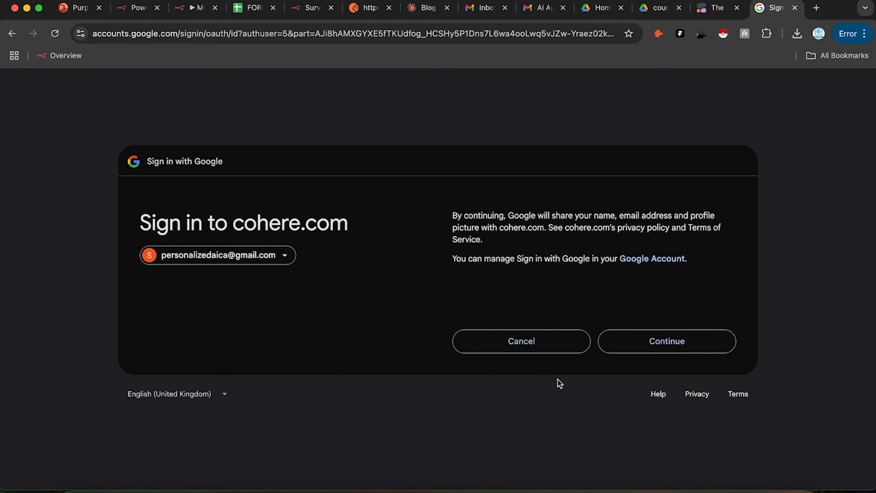
pyautogui.click(692, 336)
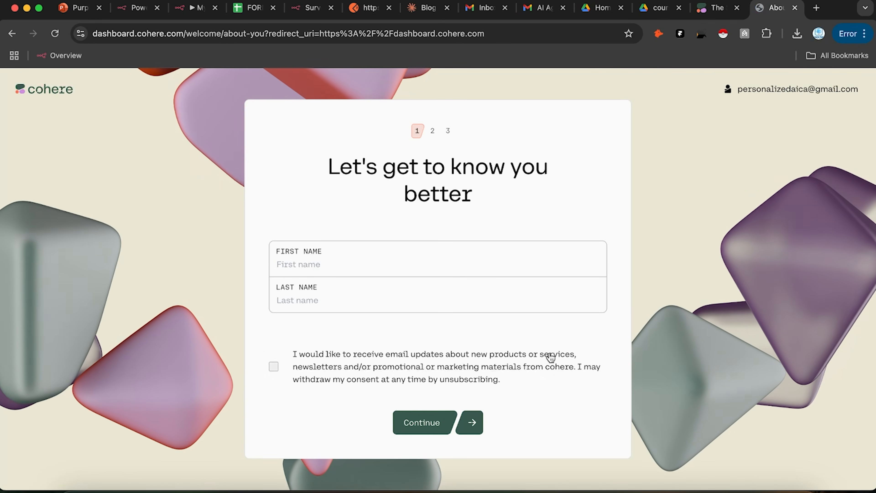
# Step: Enter placeholder first and last names on Cohere's onboarding form
pyautogui.click(436, 305)
pyautogui.click(422, 422)
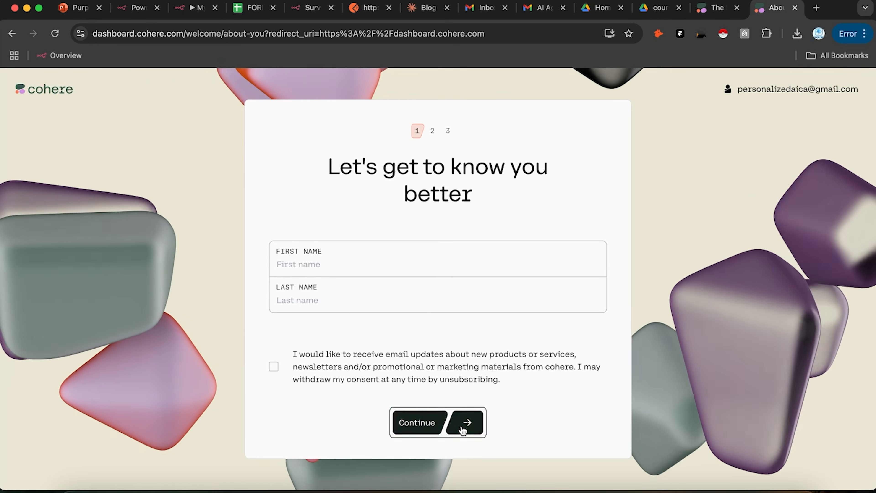
pyautogui.click(407, 238)
pyautogui.write('sd')
pyautogui.click(503, 297)
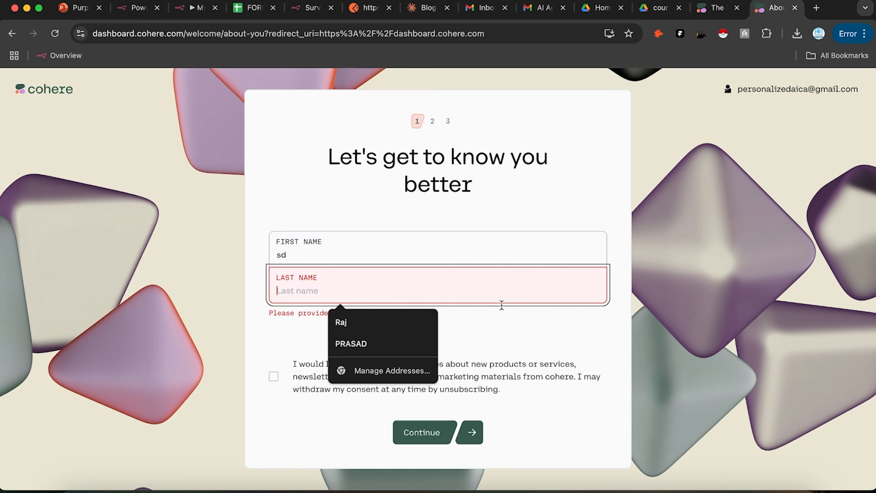
pyautogui.write('dsasd')
pyautogui.click(449, 428)
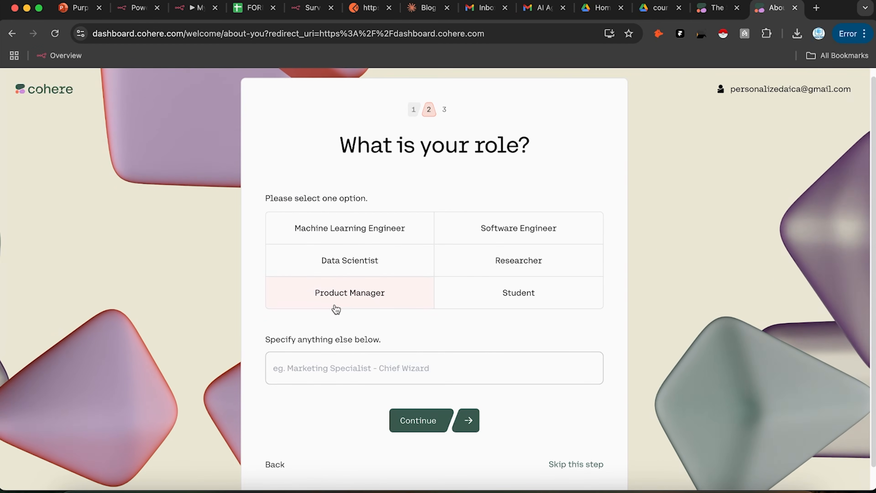
# Step: Answer onboarding with role Product Manager and use Text Summarization, then submit
pyautogui.click(358, 308)
pyautogui.click(449, 378)
pyautogui.write('asdd')
pyautogui.click(431, 420)
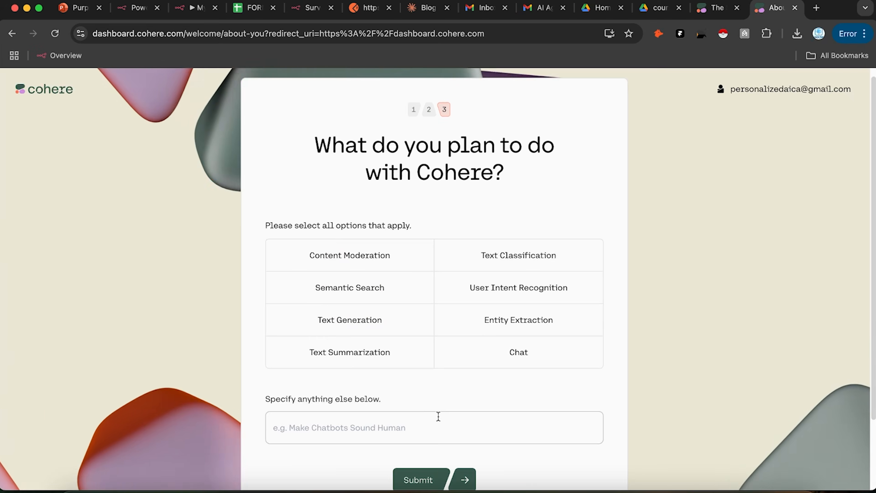
pyautogui.click(397, 355)
pyautogui.click(388, 429)
pyautogui.write('asdsa')
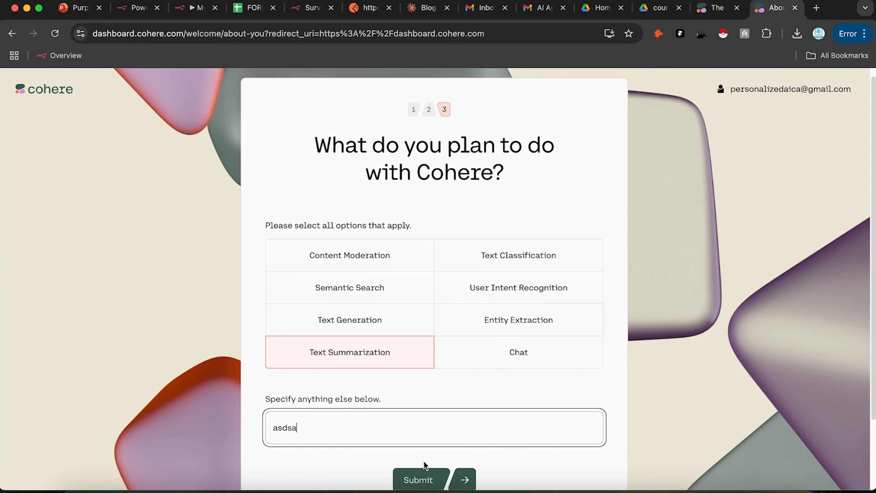
pyautogui.click(428, 471)
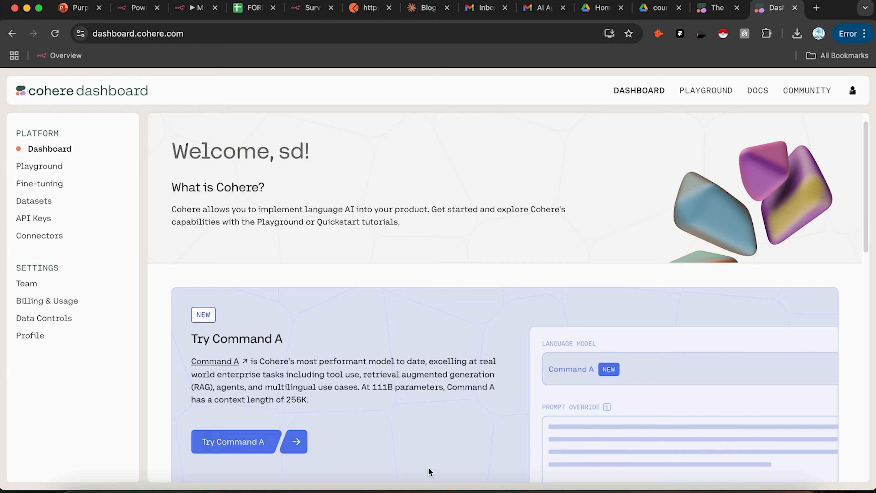
# Step: On the API Keys page, reveal and copy the default trial key
pyautogui.moveTo(2, 239)
pyautogui.click(39, 218)
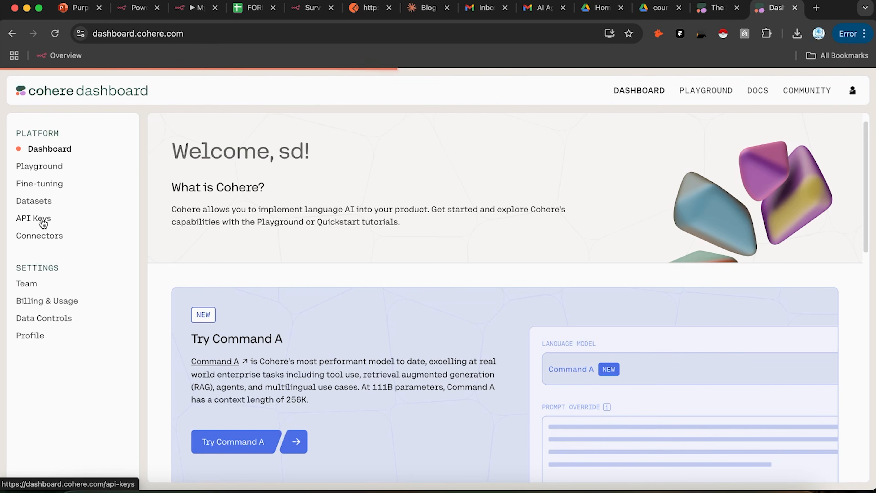
pyautogui.scroll(-3, 268, 322)
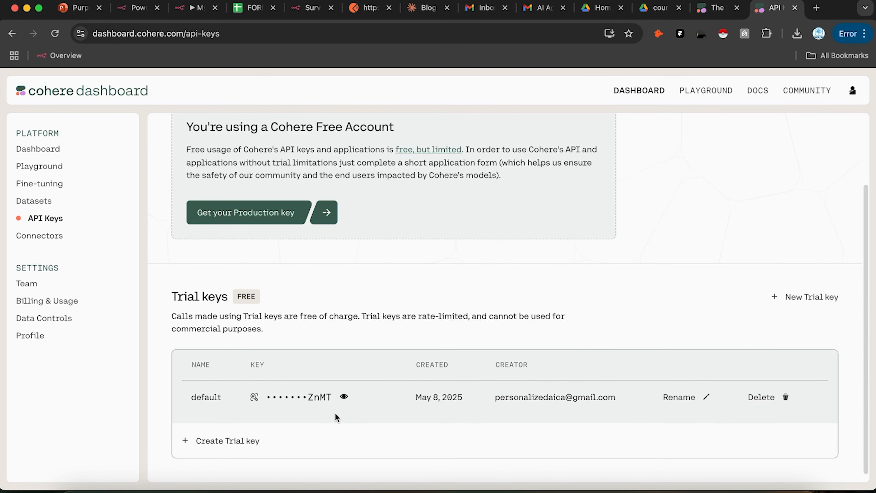
pyautogui.click(344, 397)
pyautogui.click(357, 408)
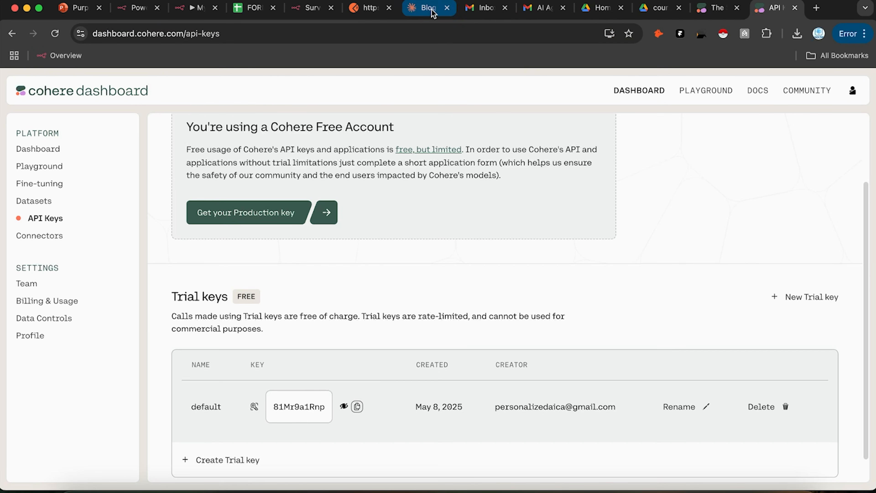
pyautogui.click(308, 13)
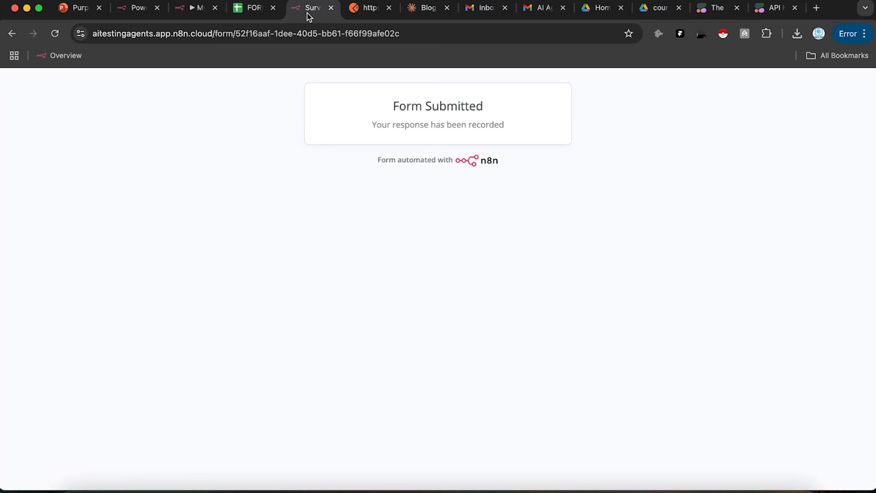
# Step: Paste the copied key into the n8n Cohere credential and save it
pyautogui.click(176, 7)
pyautogui.click(363, 254)
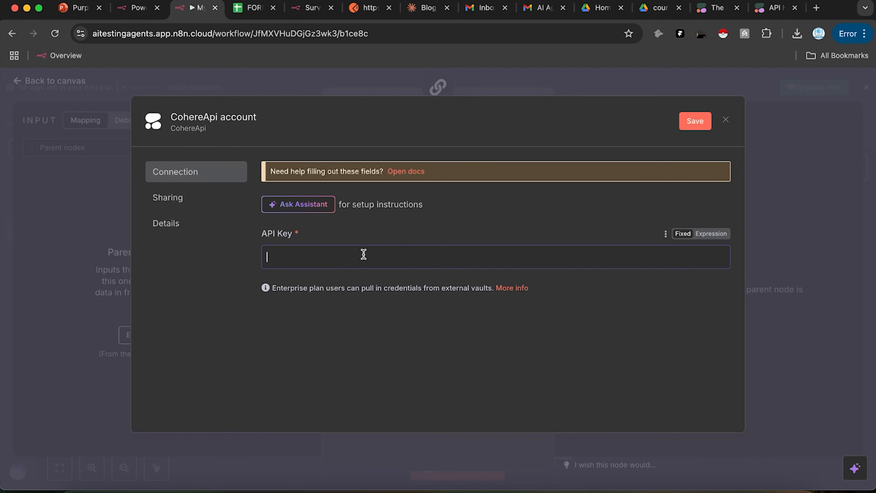
pyautogui.press('super+v')
pyautogui.click(695, 119)
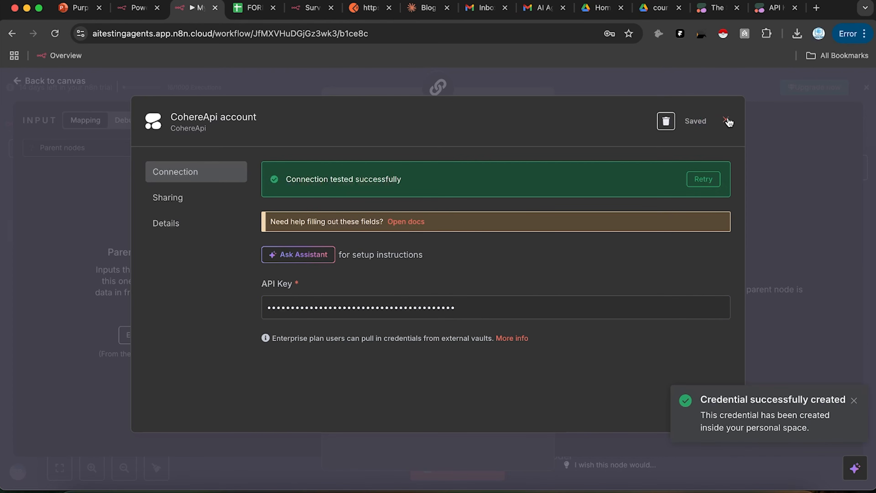
pyautogui.click(726, 120)
pyautogui.click(723, 85)
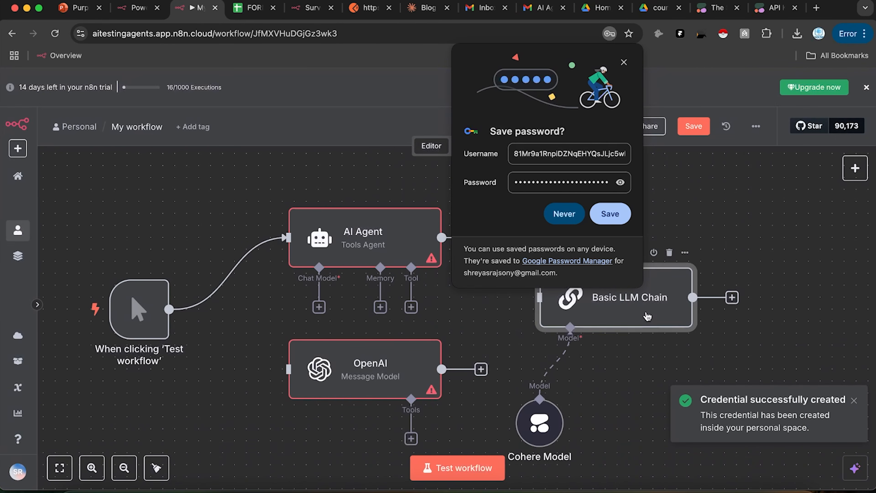
# Step: Give the Basic LLM Chain the prompt 'Topic: Godzila' and a system message requesting a movie script
pyautogui.doubleClick(610, 297)
pyautogui.click(387, 194)
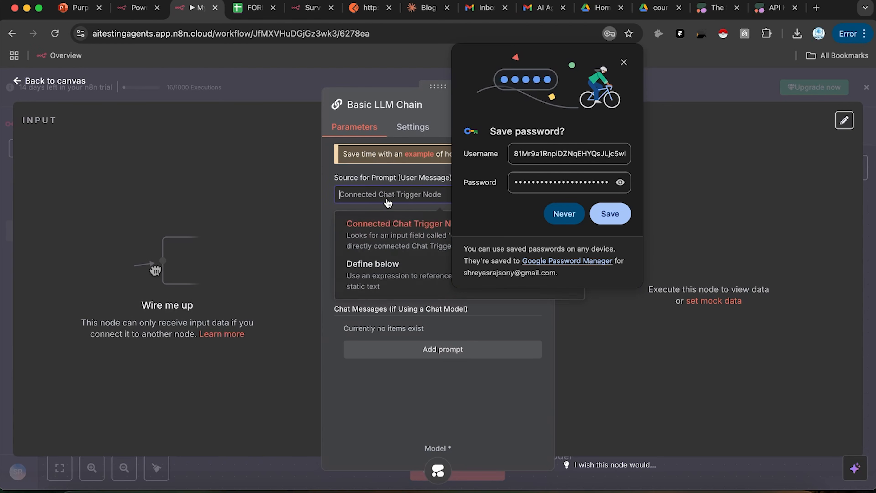
pyautogui.click(366, 263)
pyautogui.click(580, 213)
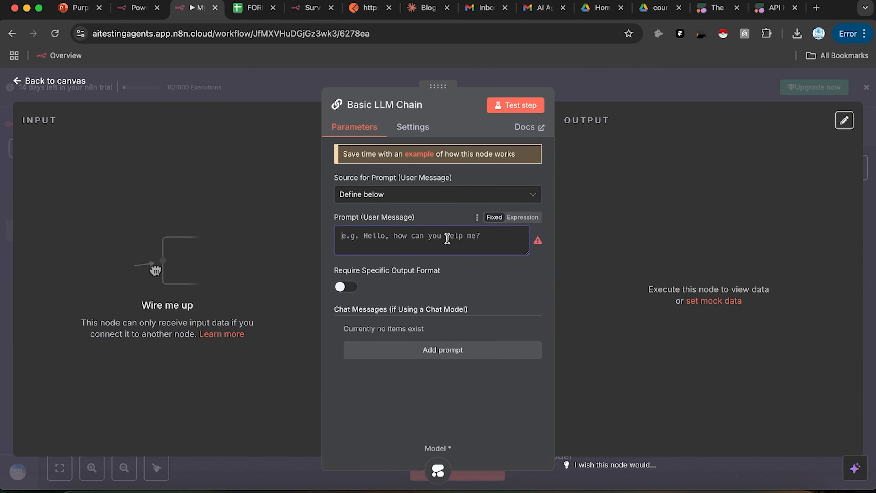
pyautogui.write('Topic: Godzila')
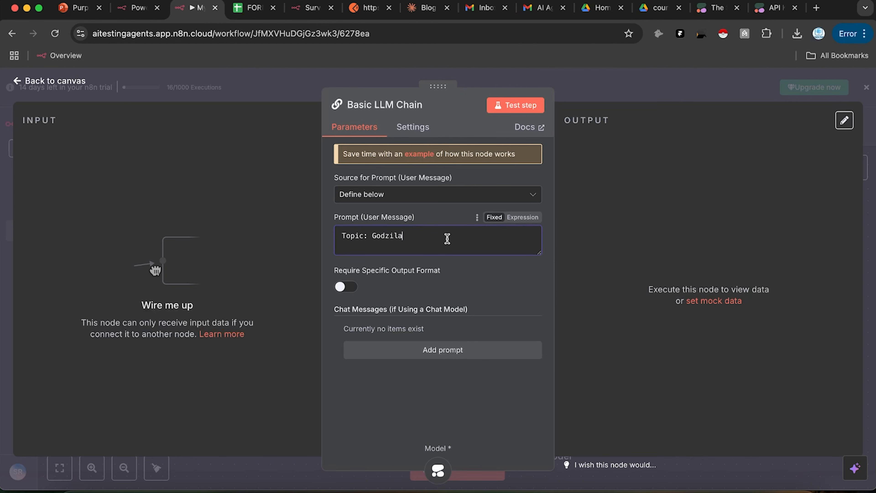
pyautogui.click(420, 360)
pyautogui.click(402, 380)
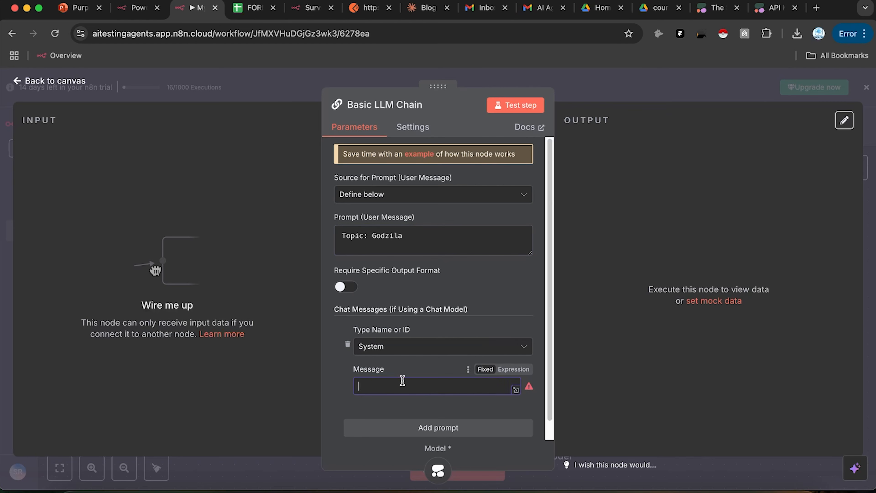
pyautogui.write('Make a movie script')
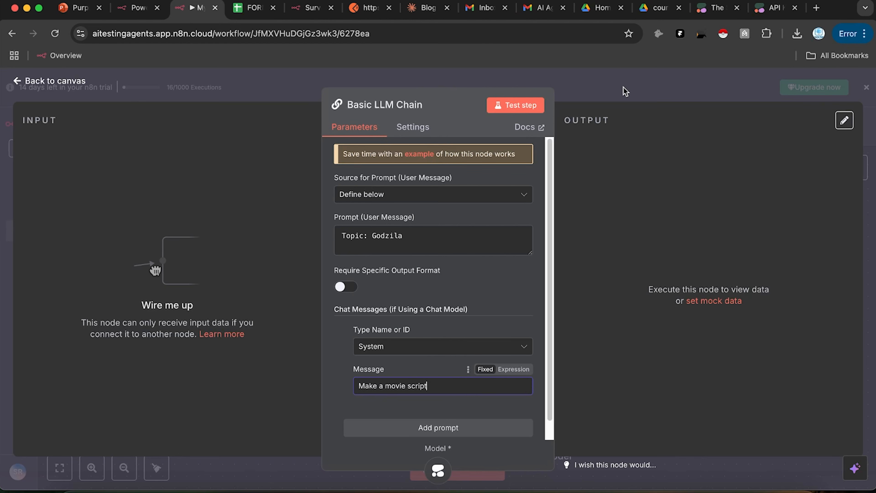
pyautogui.click(625, 91)
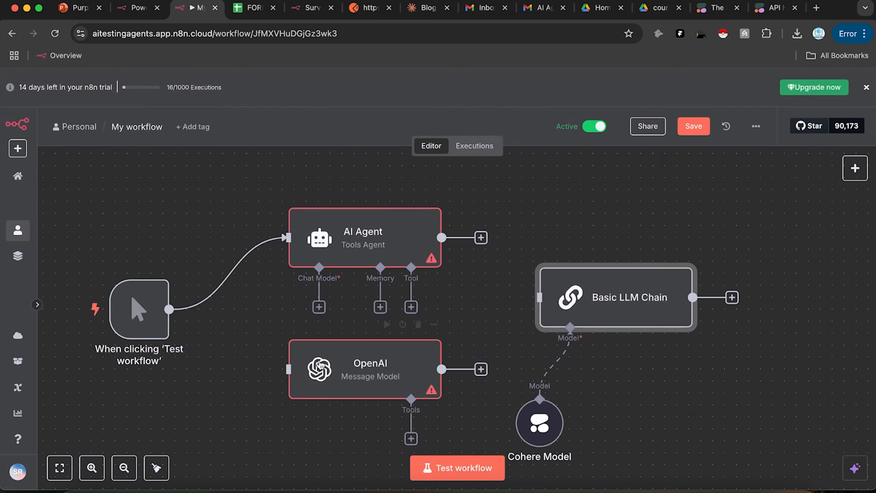
# Step: Wire the manual trigger into the Basic LLM Chain and add a Model option on Cohere Model
pyautogui.moveTo(206, 311); pyautogui.dragTo(569, 303)
pyautogui.click(504, 246)
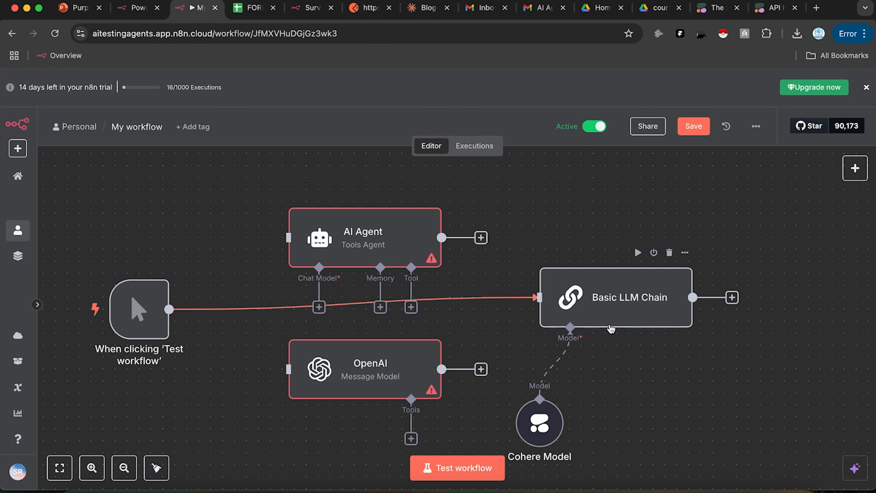
pyautogui.doubleClick(533, 418)
pyautogui.click(448, 230)
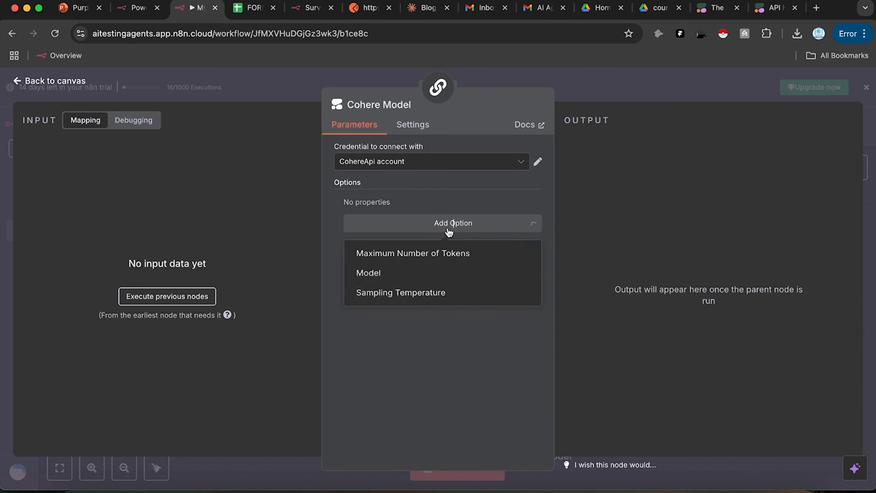
pyautogui.click(460, 283)
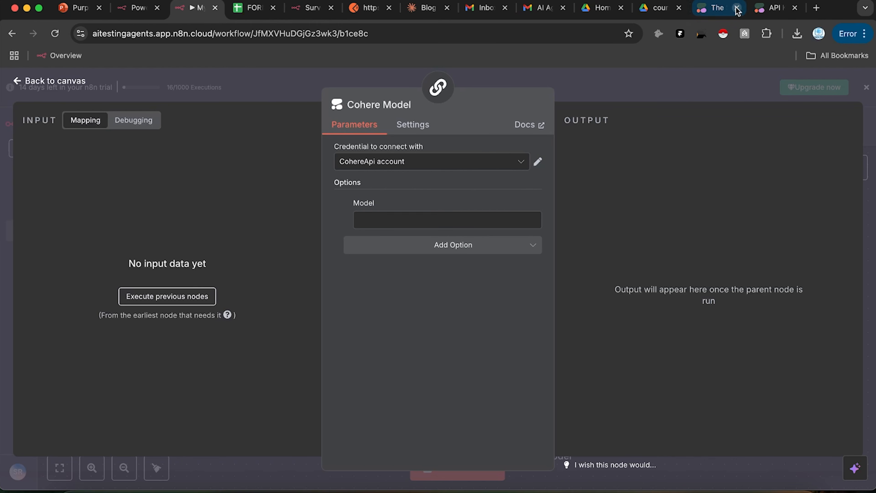
pyautogui.click(764, 8)
pyautogui.click(724, 7)
# Step: Copy command-a-03-2025 from Cohere's Command A playground into the n8n Model field
pyautogui.click(783, 7)
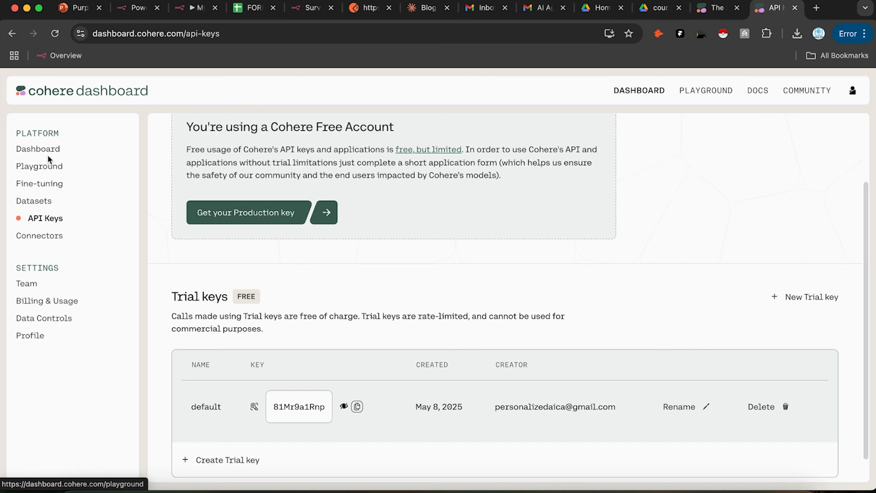
pyautogui.click(53, 148)
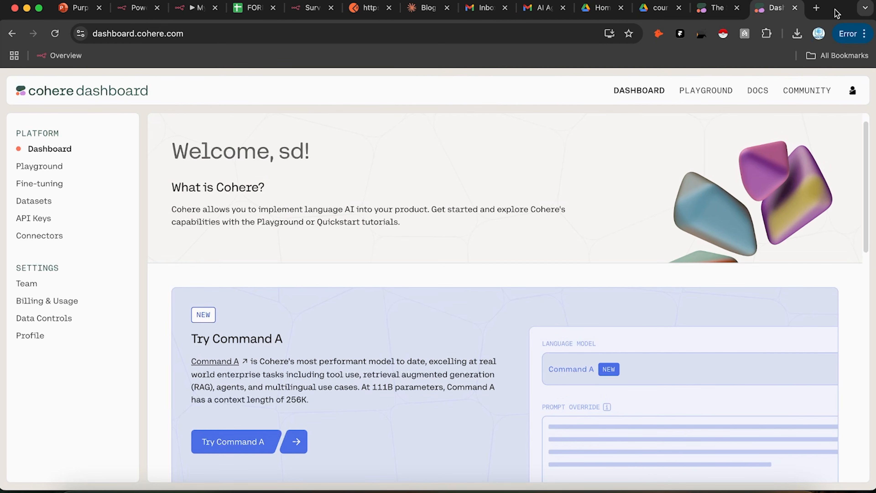
pyautogui.click(238, 435)
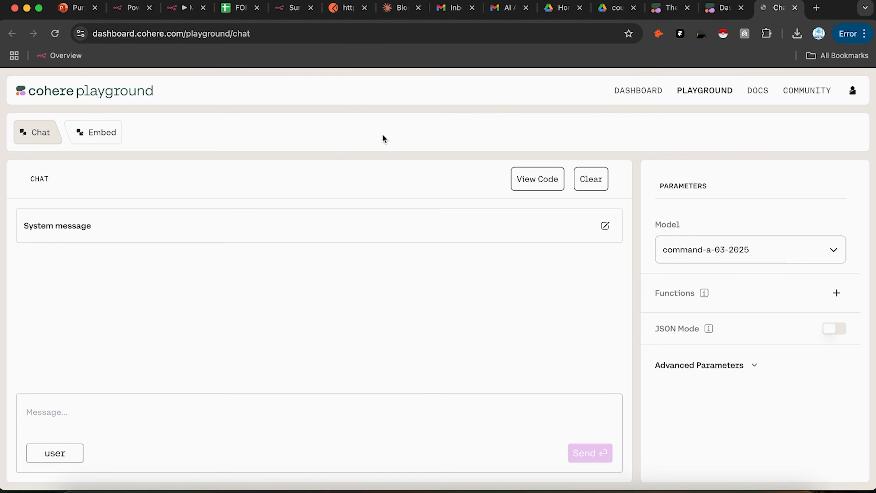
pyautogui.moveTo(653, 248); pyautogui.dragTo(758, 257)
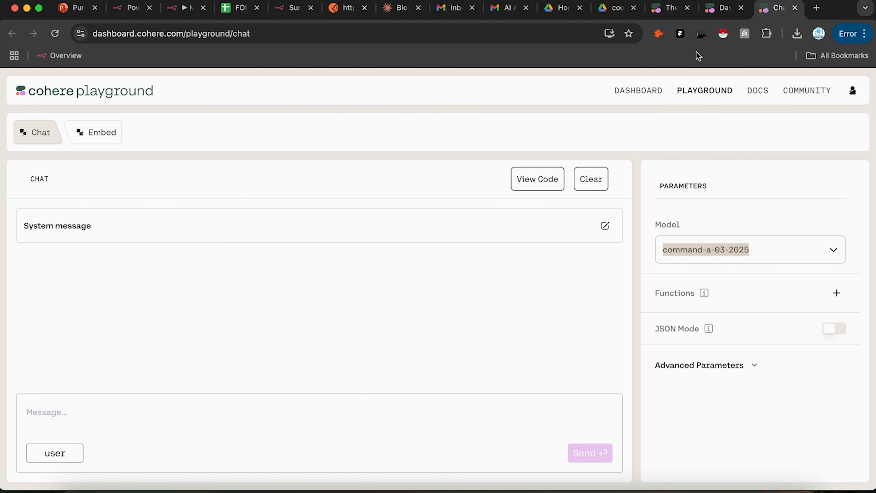
pyautogui.click(737, 8)
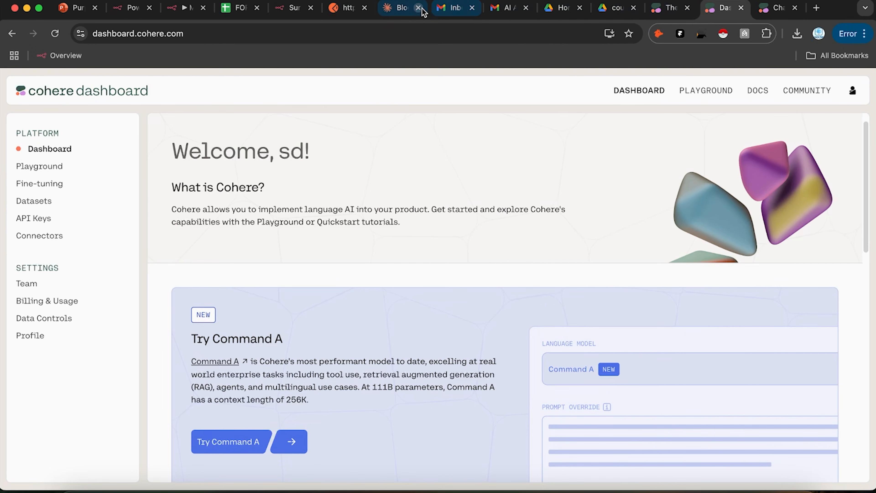
pyautogui.click(186, 8)
pyautogui.click(420, 219)
pyautogui.press('cmd+v')
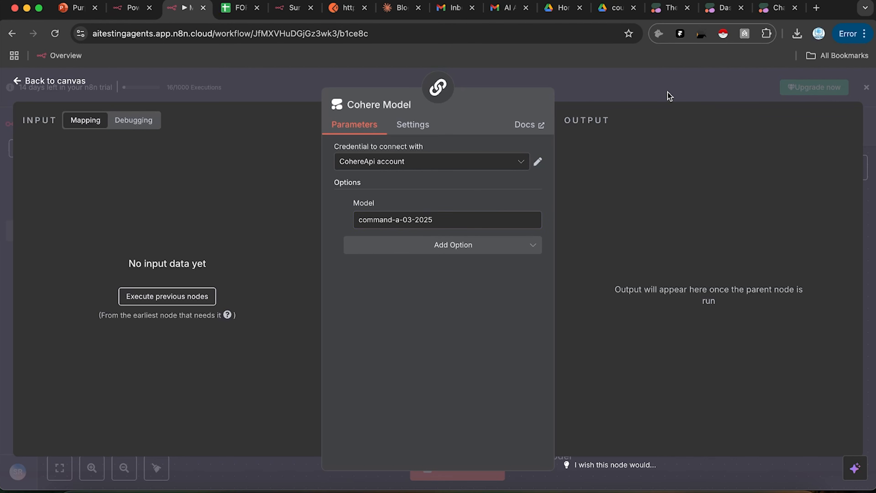
# Step: Test-run and save the workflow, then inspect the Basic LLM Chain's error
pyautogui.click(669, 96)
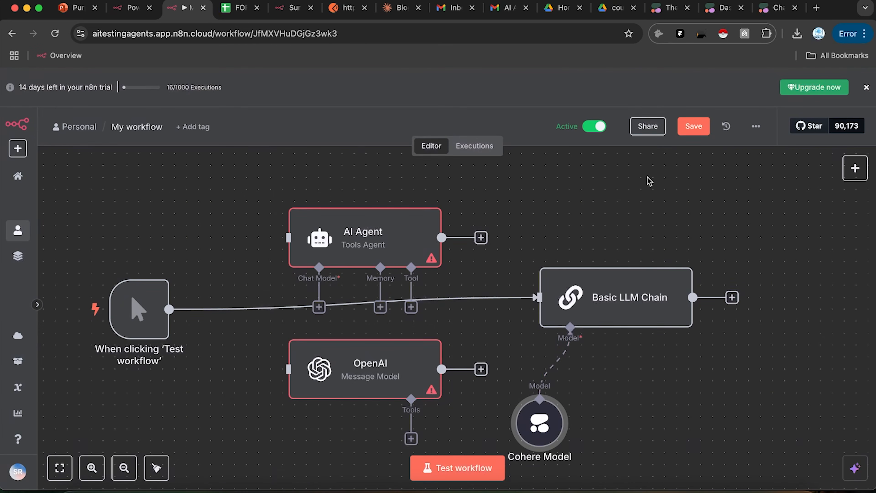
pyautogui.click(472, 460)
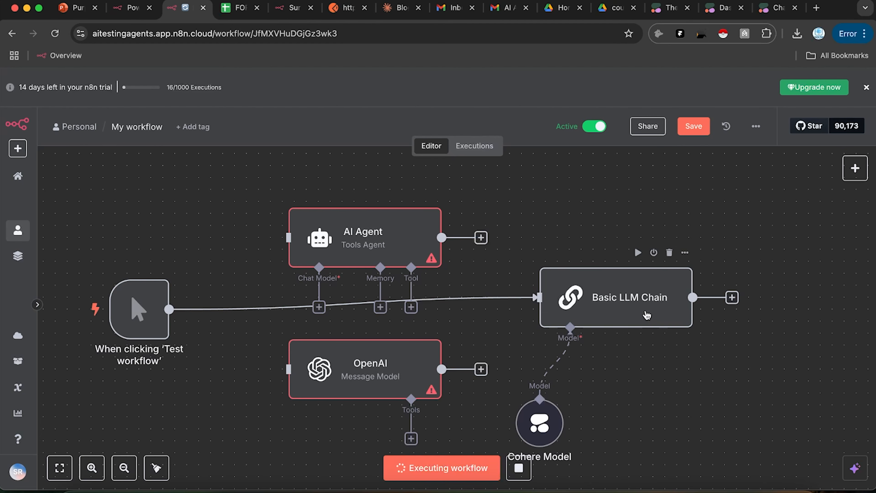
pyautogui.click(691, 136)
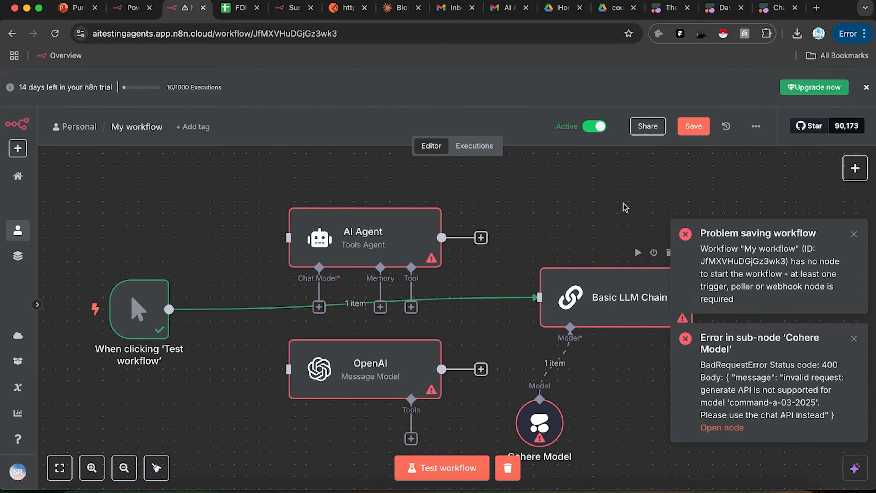
pyautogui.hscroll(5, 586, 248)
pyautogui.doubleClick(504, 279)
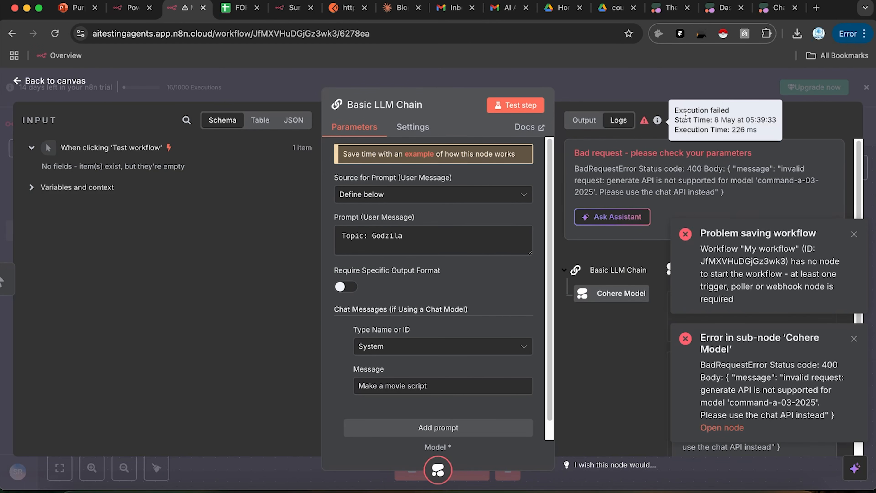
pyautogui.click(710, 84)
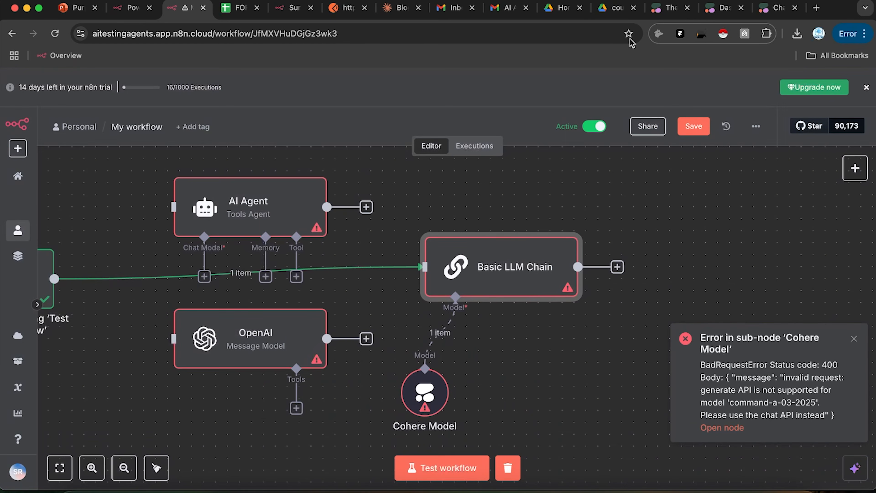
# Step: Look over the Cohere Model's options, dismiss its error notice, and go to the Cohere dashboard
pyautogui.scroll(-3, 434, 239)
pyautogui.hscroll(5, 434, 239)
pyautogui.doubleClick(249, 285)
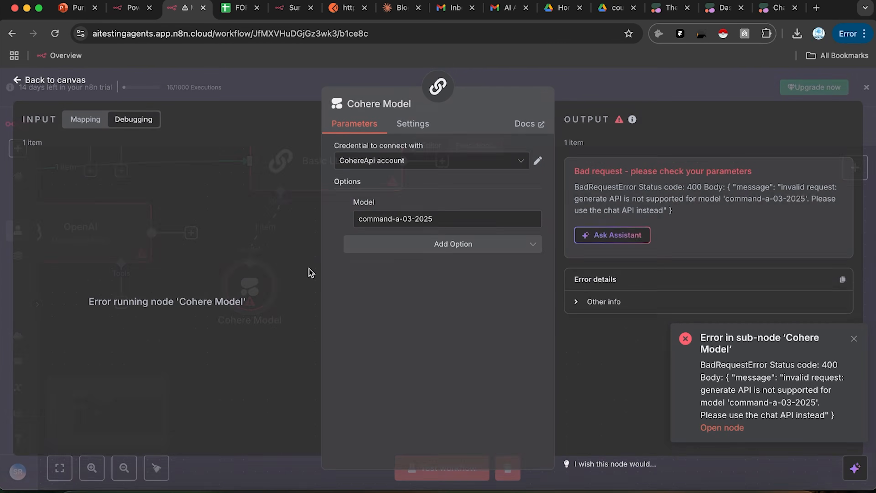
pyautogui.click(449, 245)
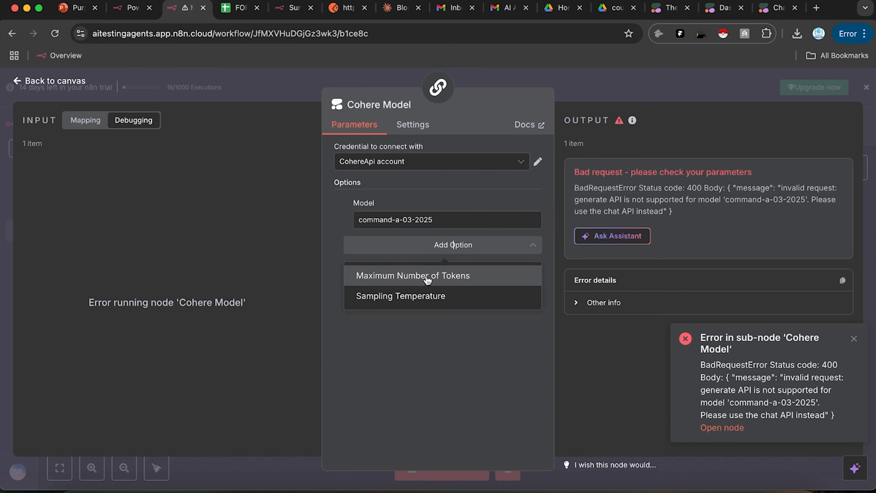
pyautogui.click(449, 321)
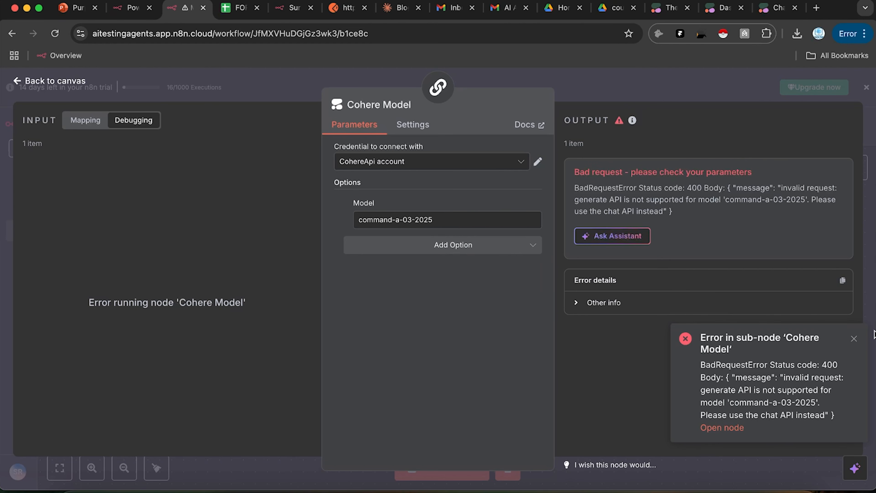
pyautogui.click(855, 338)
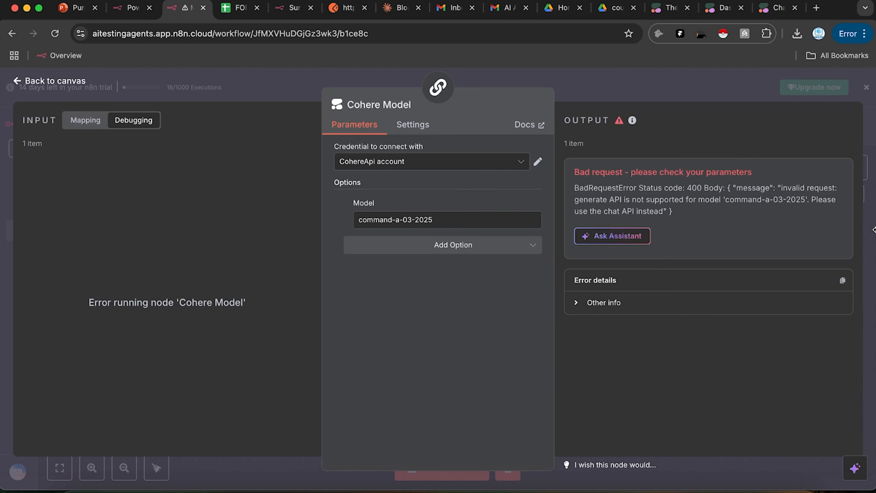
pyautogui.click(722, 8)
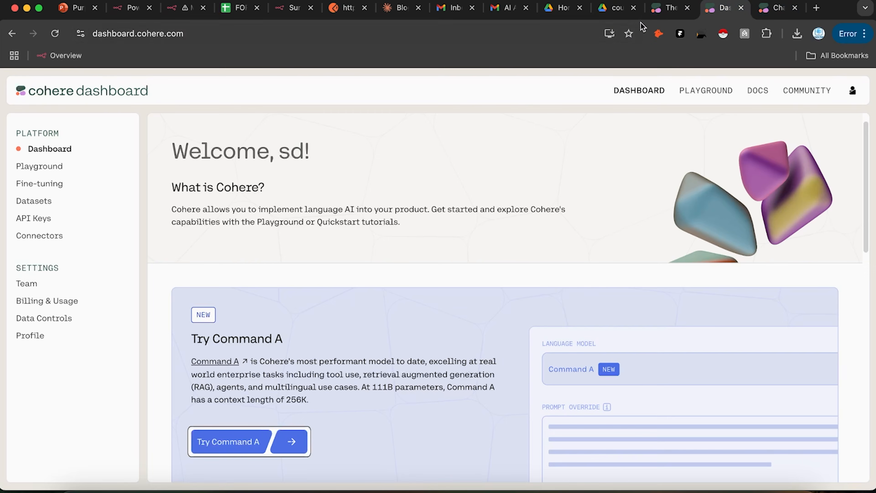
# Step: Generate a new Cohere trial API key named 'asdasd'
pyautogui.click(30, 225)
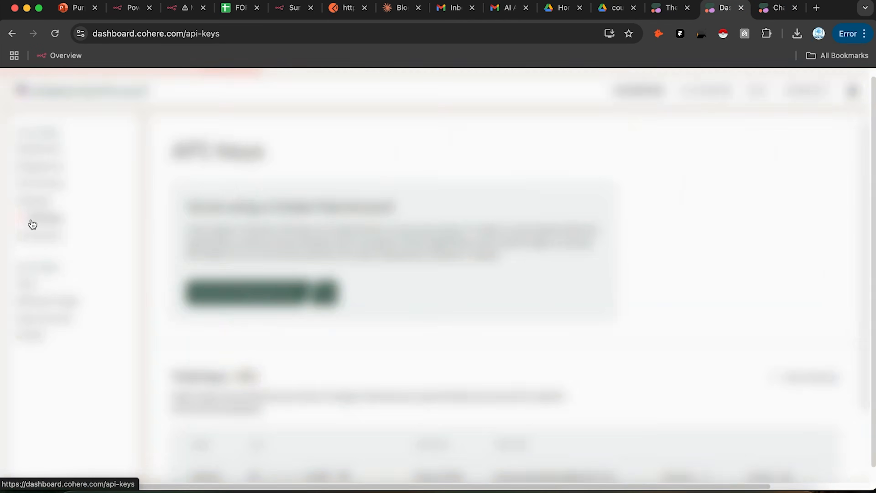
pyautogui.scroll(-3, 386, 374)
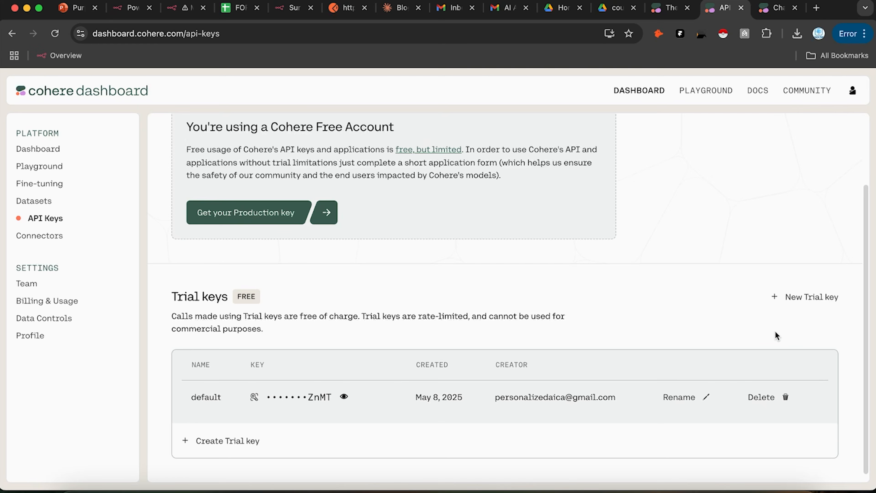
pyautogui.click(785, 297)
pyautogui.click(302, 293)
pyautogui.write('asdasd')
pyautogui.click(552, 362)
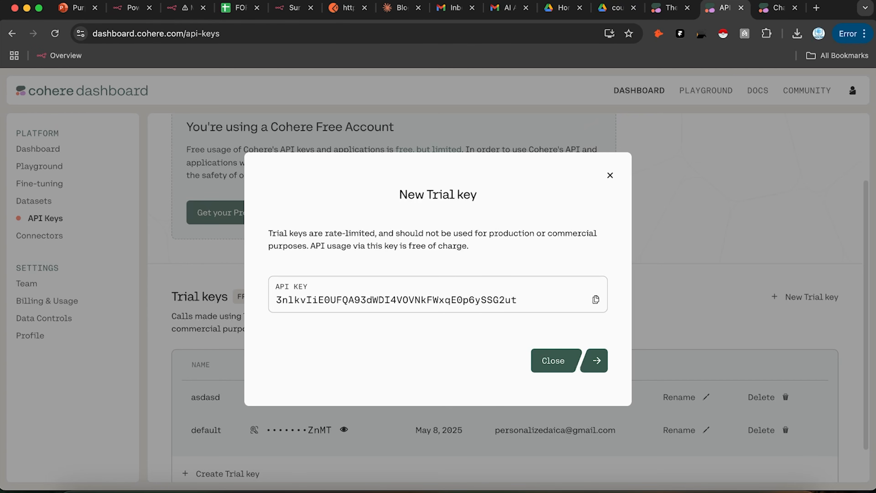
pyautogui.click(188, 7)
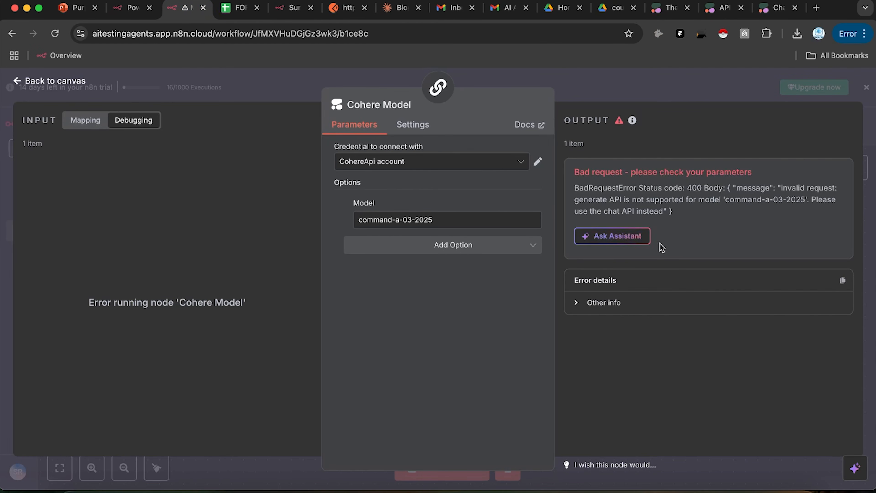
# Step: In the Basic LLM Chain, add then remove a second chat message, keeping the prompt source Define below
pyautogui.click(692, 85)
pyautogui.scroll(5, 529, 217)
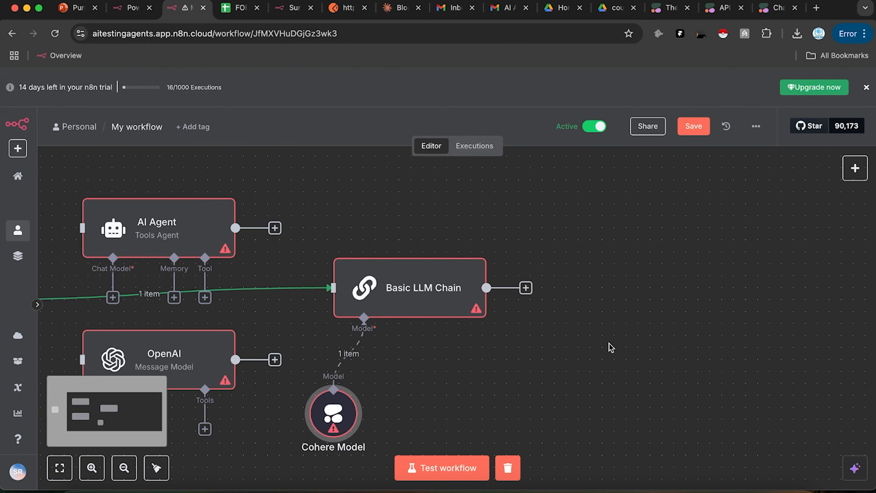
pyautogui.doubleClick(435, 294)
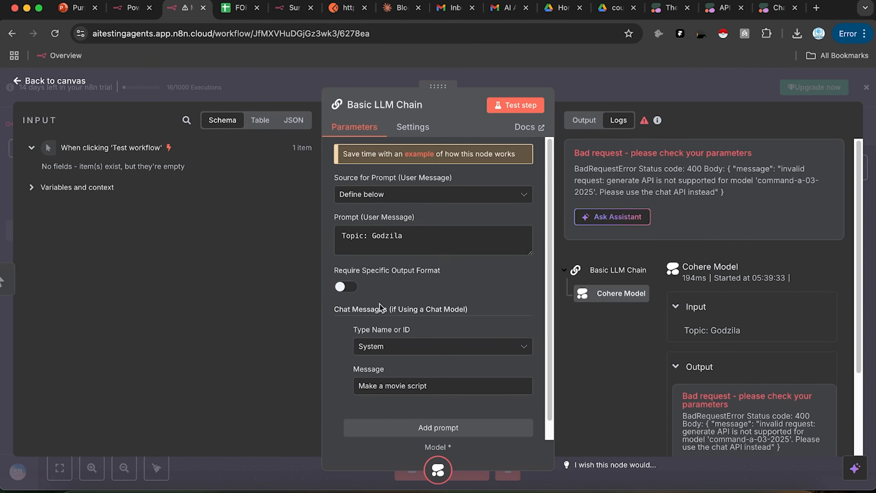
pyautogui.scroll(-1, 346, 272)
pyautogui.click(414, 412)
pyautogui.scroll(-5, 428, 403)
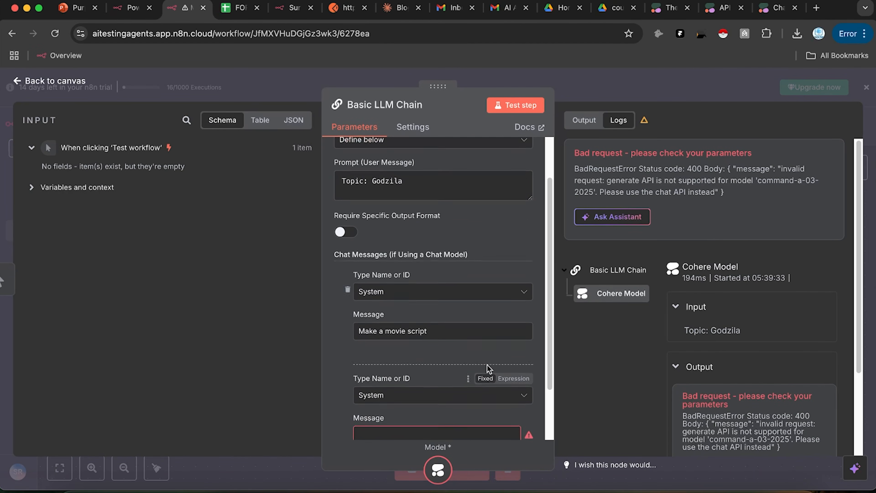
pyautogui.click(347, 344)
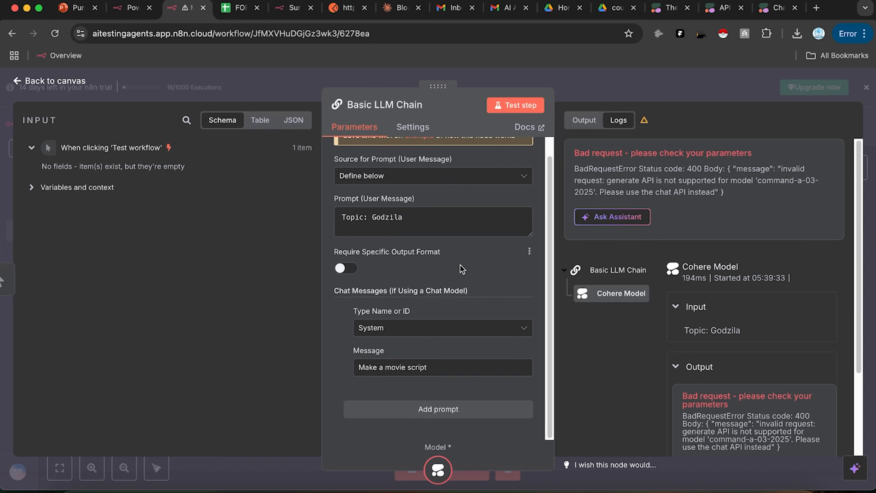
pyautogui.click(385, 194)
pyautogui.click(407, 193)
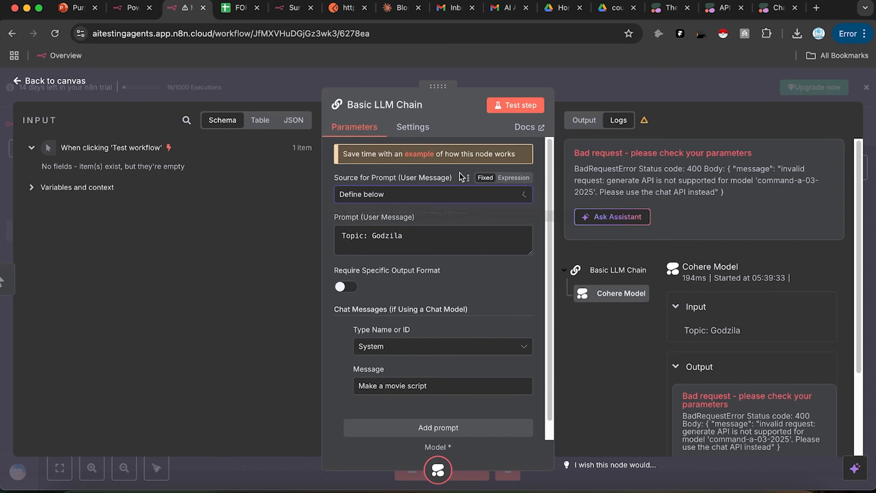
pyautogui.click(636, 82)
# Step: Delete the Cohere Model and its link, and unlink the trigger from the Basic LLM Chain
pyautogui.hscroll(-5, 540, 242)
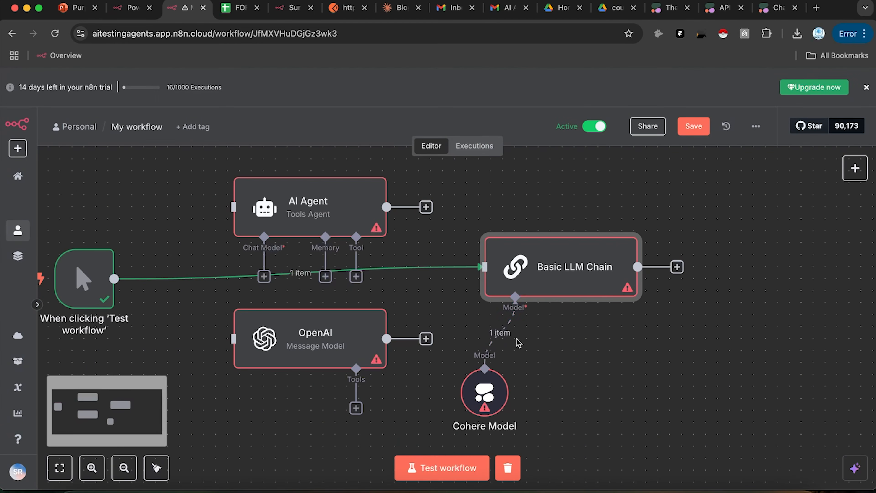
pyautogui.click(500, 332)
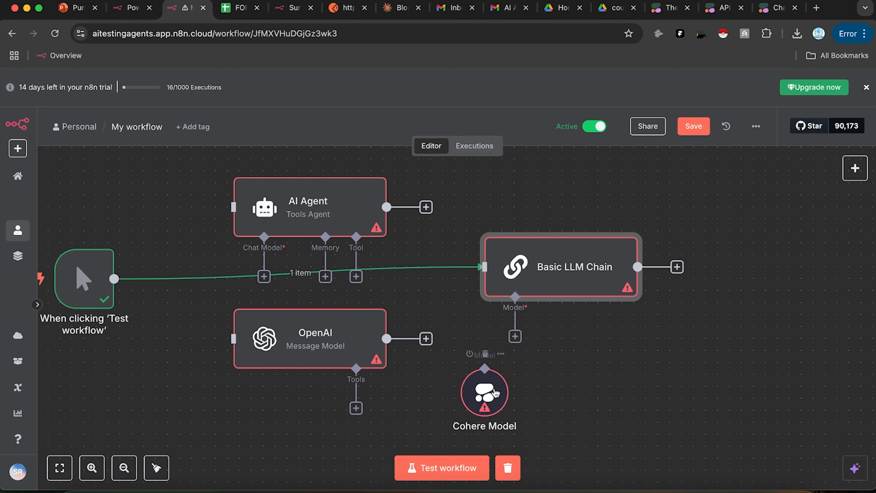
pyautogui.click(485, 355)
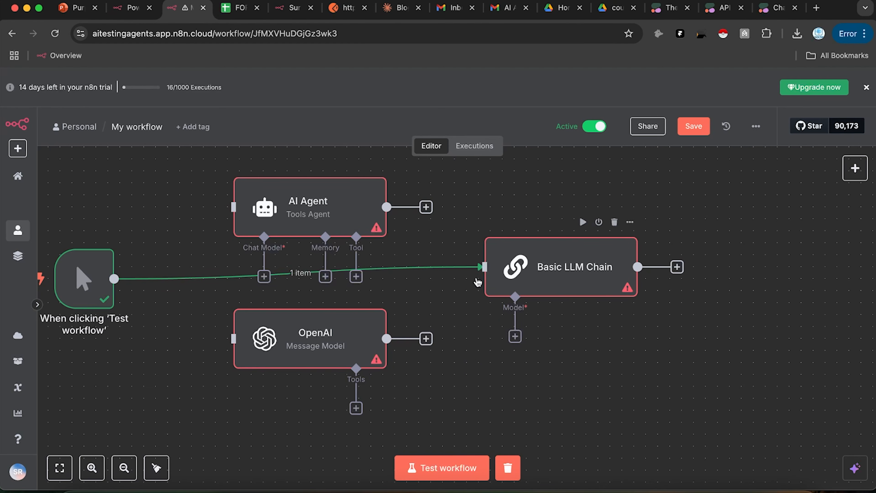
pyautogui.click(315, 277)
# Step: Browse the AI Agent's chat model list without choosing one
pyautogui.hscroll(-4, 462, 284)
pyautogui.scroll(2, 461, 284)
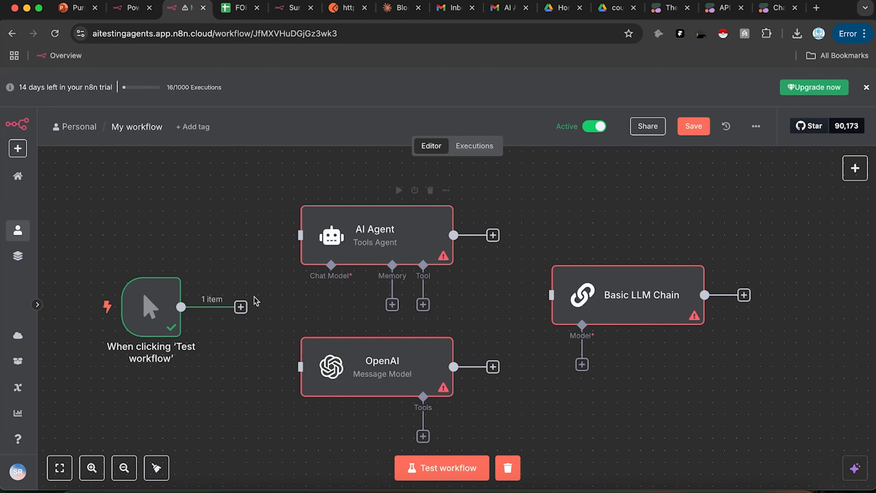
pyautogui.click(333, 297)
pyautogui.scroll(-5, 687, 386)
pyautogui.click(388, 380)
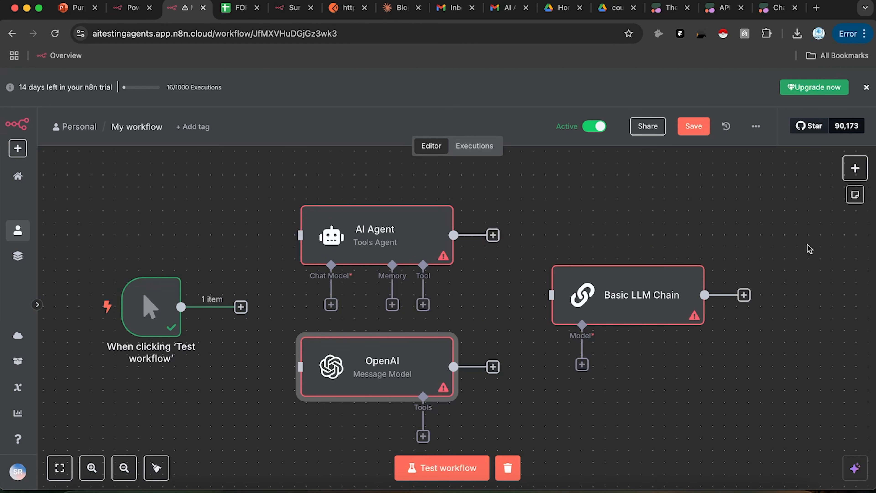
pyautogui.hscroll(2, 855, 194)
# Step: Browse the AI node category in the add-node panel
pyautogui.click(855, 168)
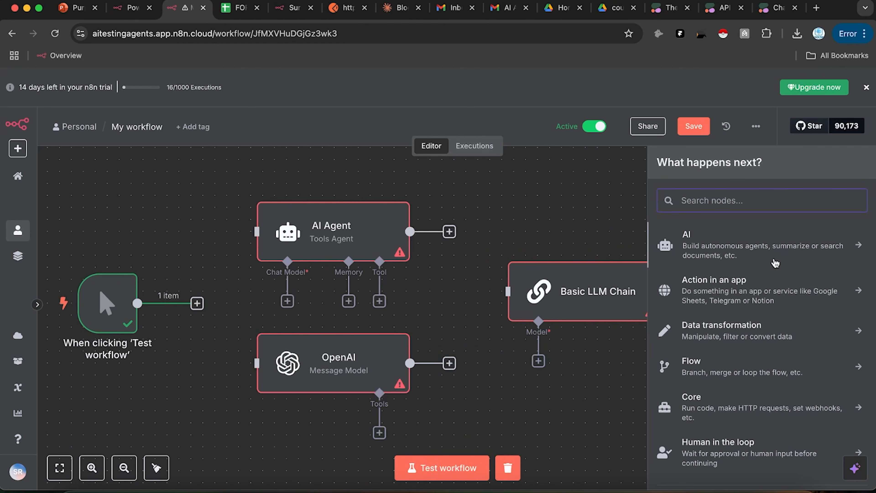
pyautogui.click(774, 263)
pyautogui.scroll(-2, 776, 390)
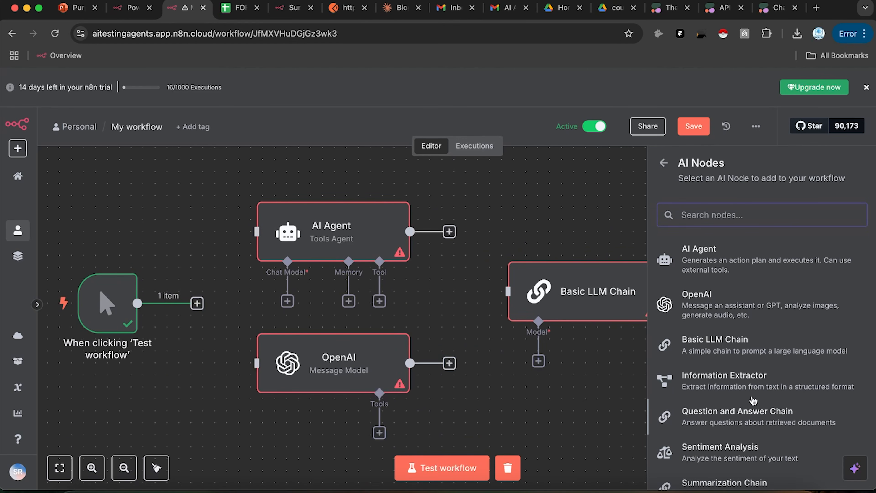
pyautogui.scroll(-5, 780, 379)
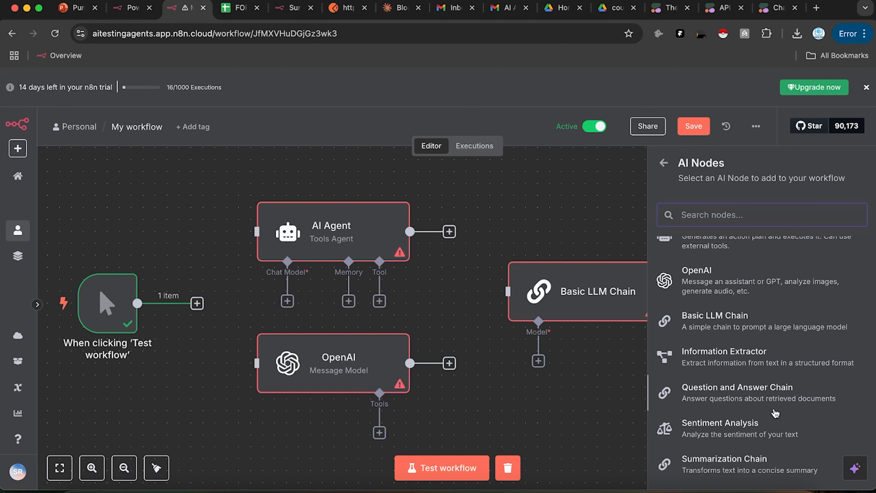
pyautogui.scroll(-2, 772, 362)
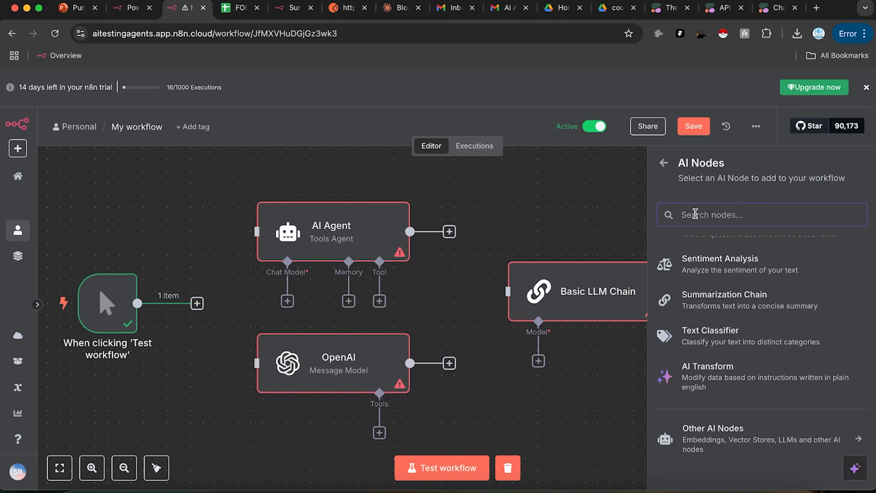
pyautogui.click(660, 164)
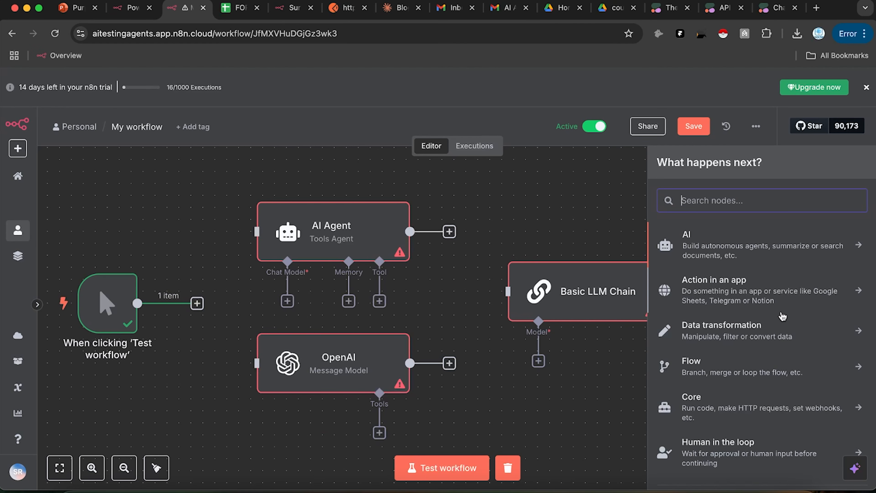
# Step: Search 'drive' under Action in an app and view Google Drive's actions without adding one
pyautogui.click(783, 291)
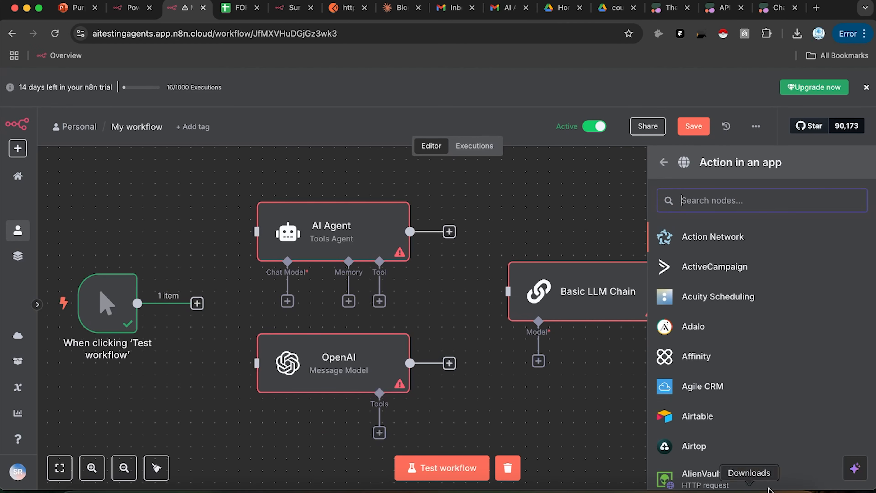
pyautogui.scroll(-5, 735, 345)
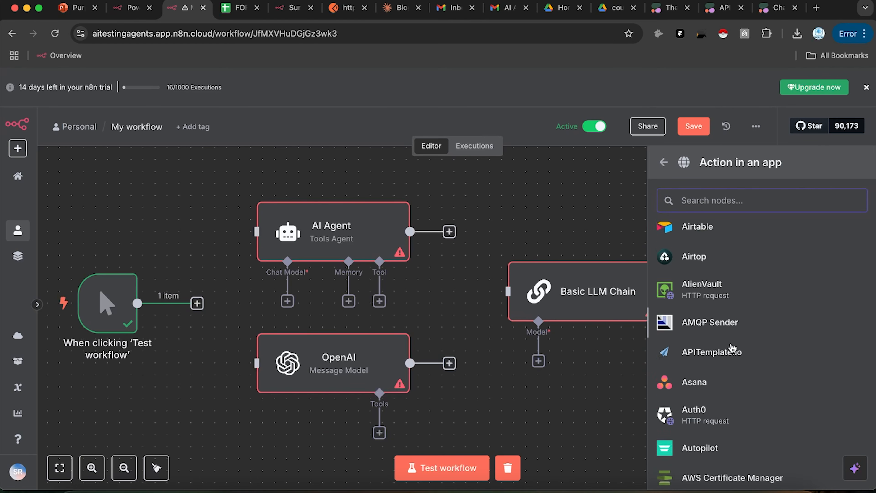
pyautogui.scroll(5, 733, 338)
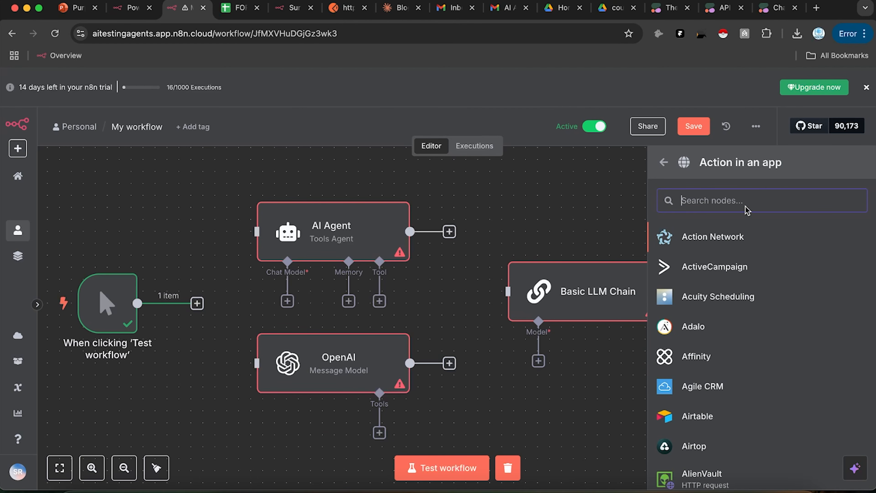
pyautogui.write('drive')
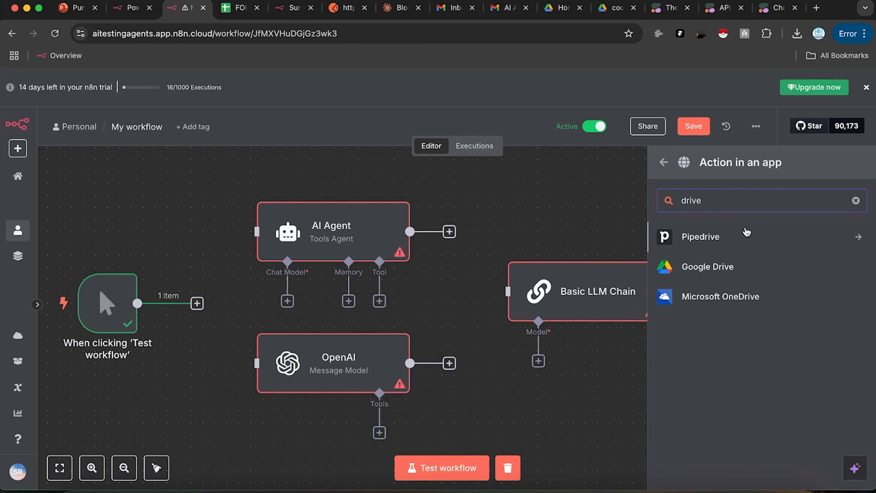
pyautogui.click(741, 266)
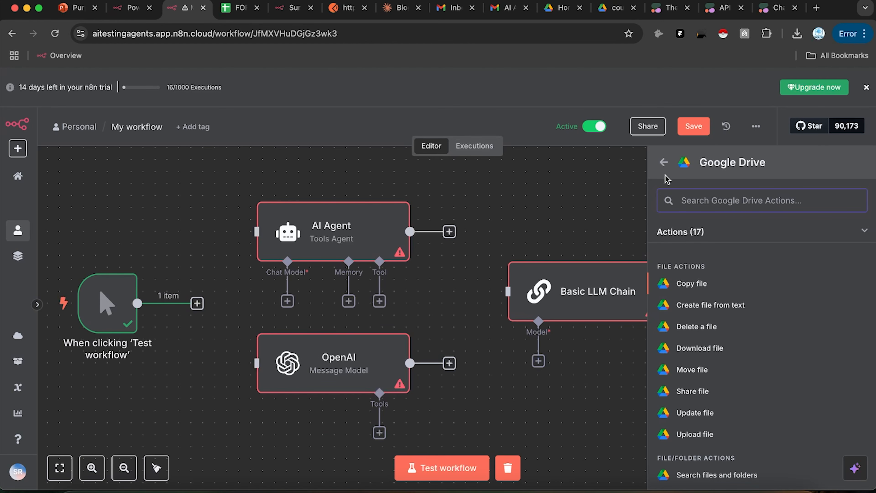
pyautogui.click(663, 162)
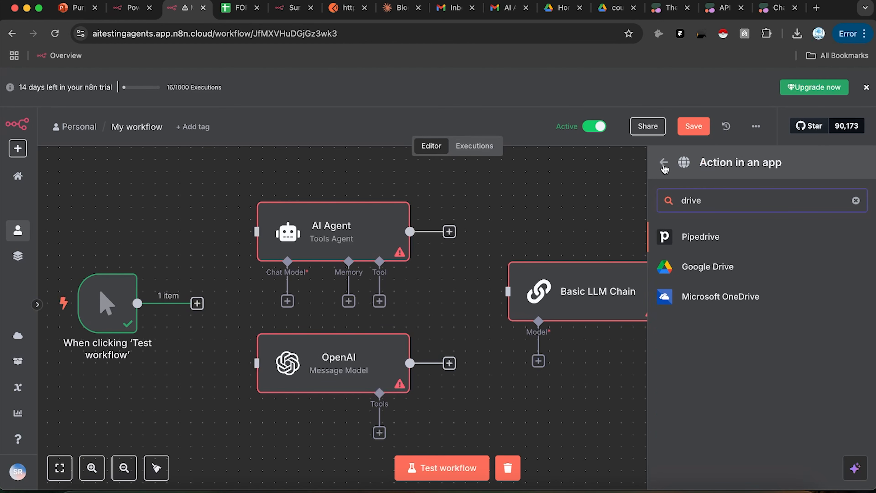
pyautogui.click(664, 165)
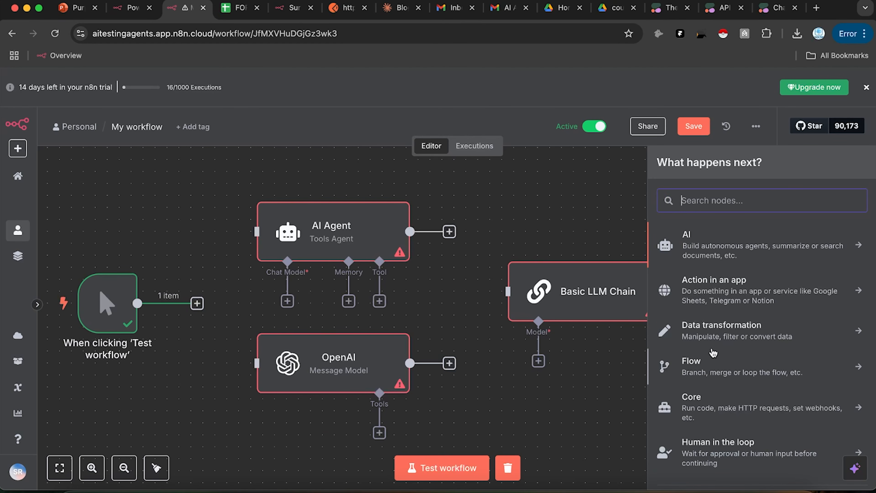
# Step: Browse the Data transformation nodes, then go back to the full node category list
pyautogui.scroll(-1, 710, 345)
pyautogui.doubleClick(728, 310)
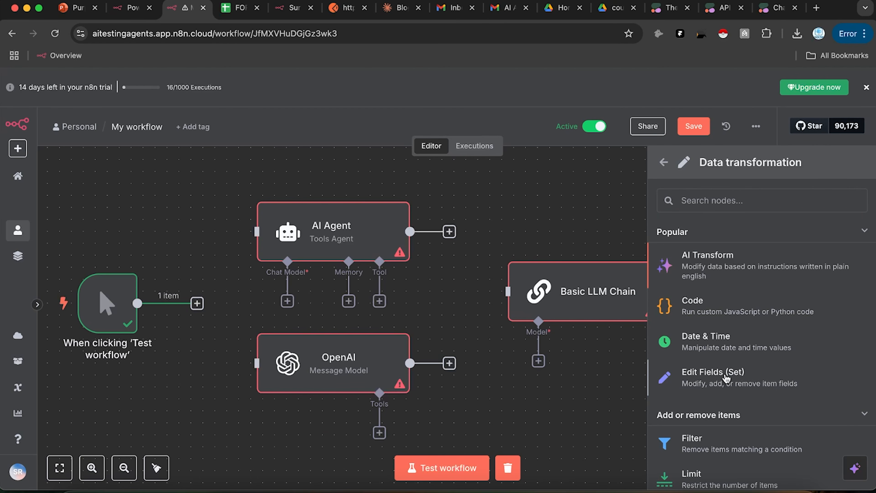
pyautogui.scroll(-3, 721, 383)
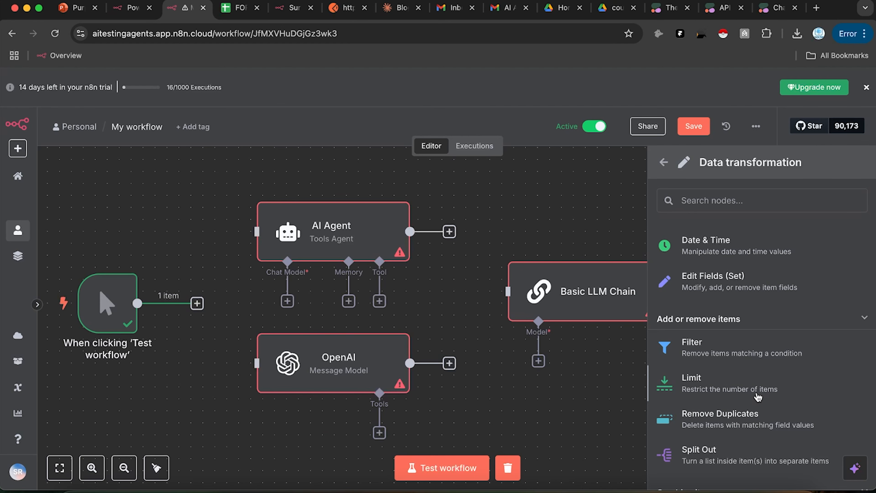
pyautogui.scroll(-2, 758, 397)
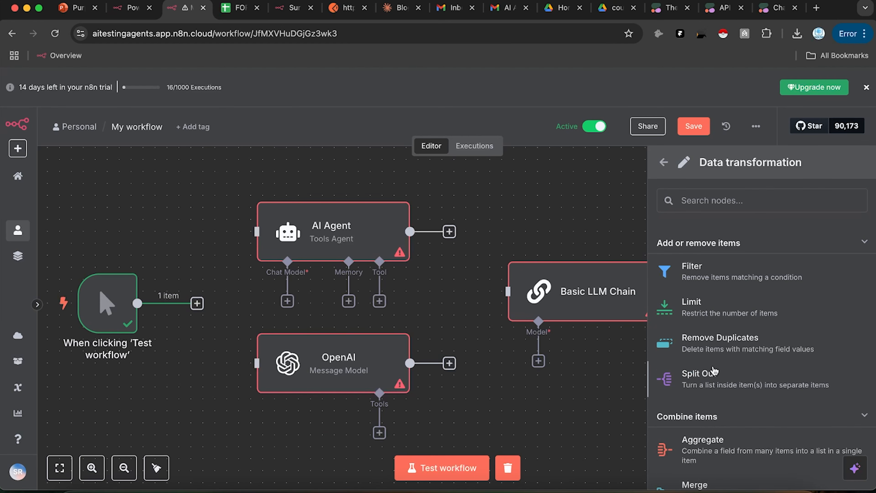
pyautogui.scroll(-3, 764, 412)
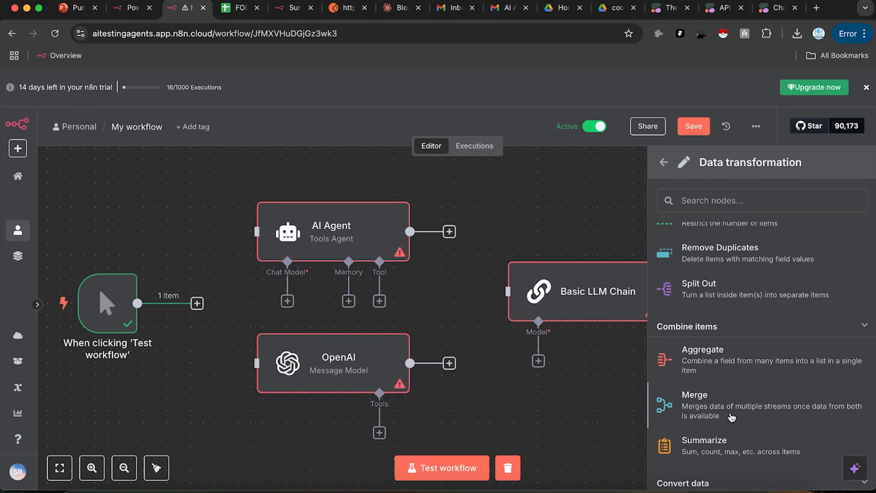
pyautogui.scroll(-4, 738, 425)
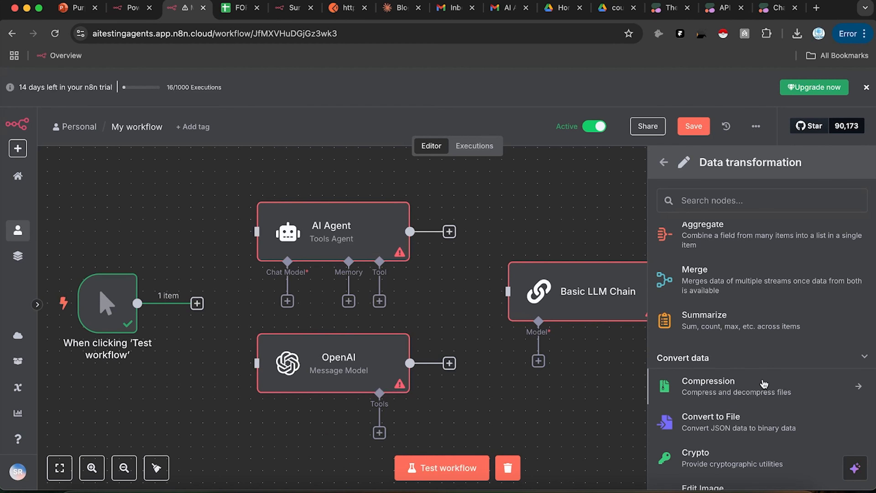
pyautogui.scroll(-3, 724, 369)
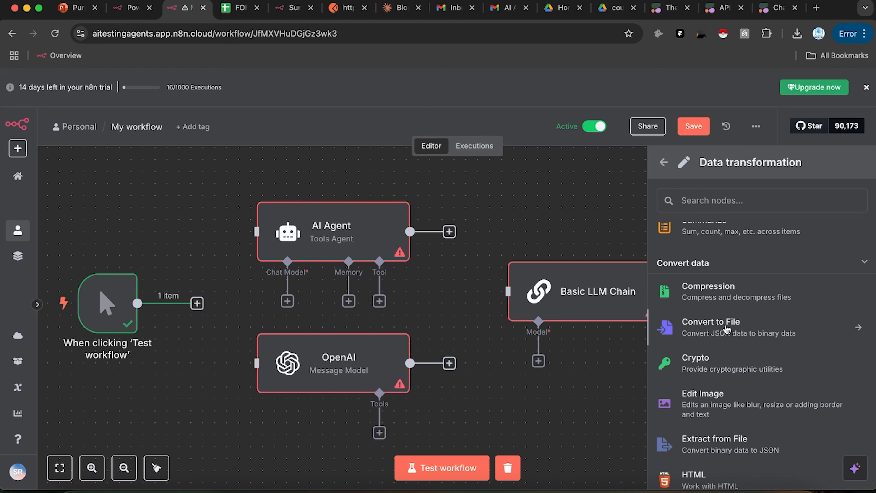
pyautogui.scroll(-1, 756, 411)
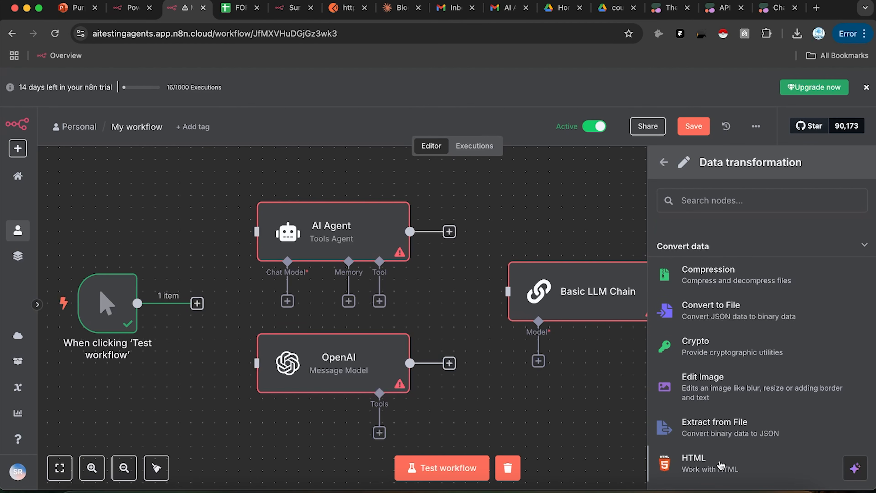
pyautogui.scroll(-1, 758, 348)
pyautogui.scroll(-3, 759, 348)
pyautogui.scroll(10, 758, 347)
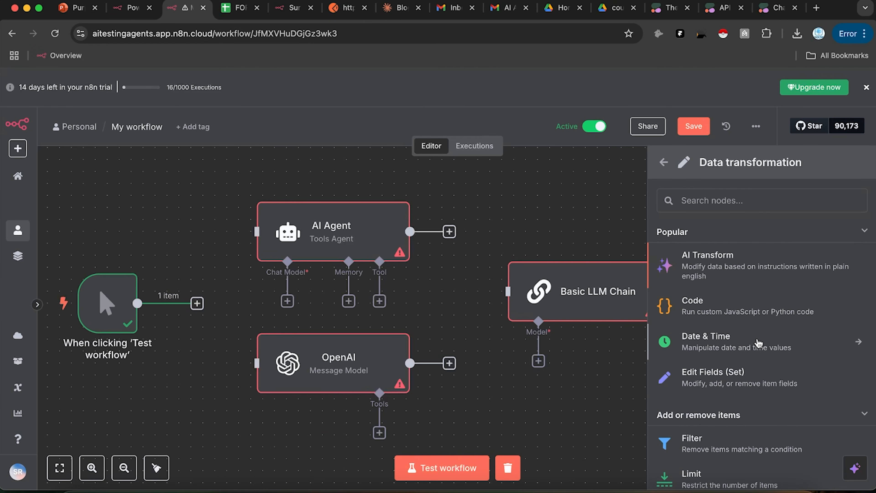
pyautogui.scroll(-1, 757, 342)
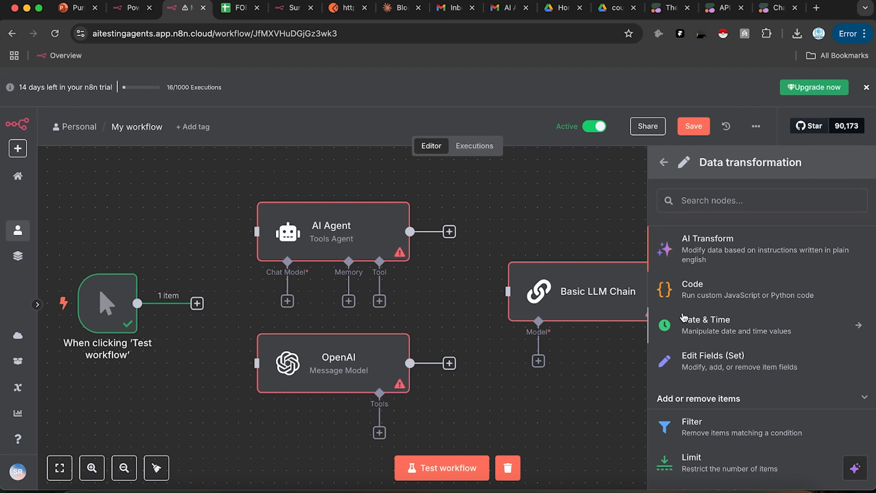
pyautogui.click(669, 163)
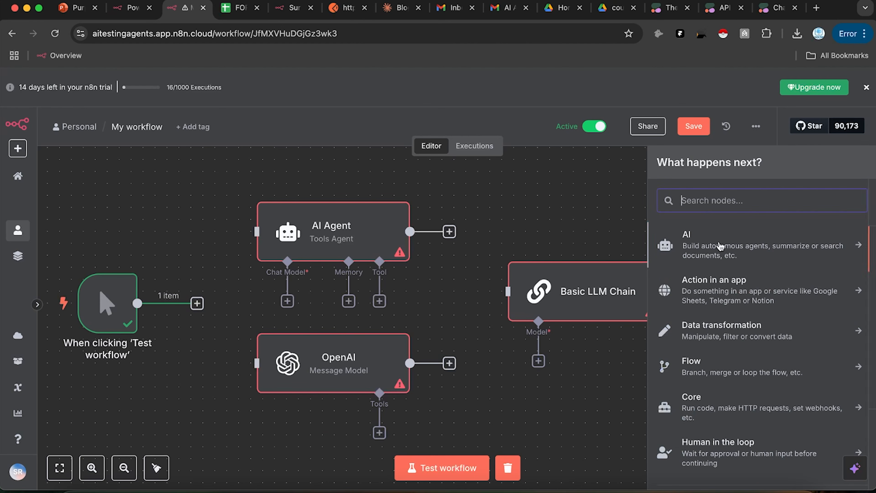
# Step: Drag an HTTP Request node from Core onto the canvas, feeding the Basic LLM Chain
pyautogui.scroll(-1, 758, 427)
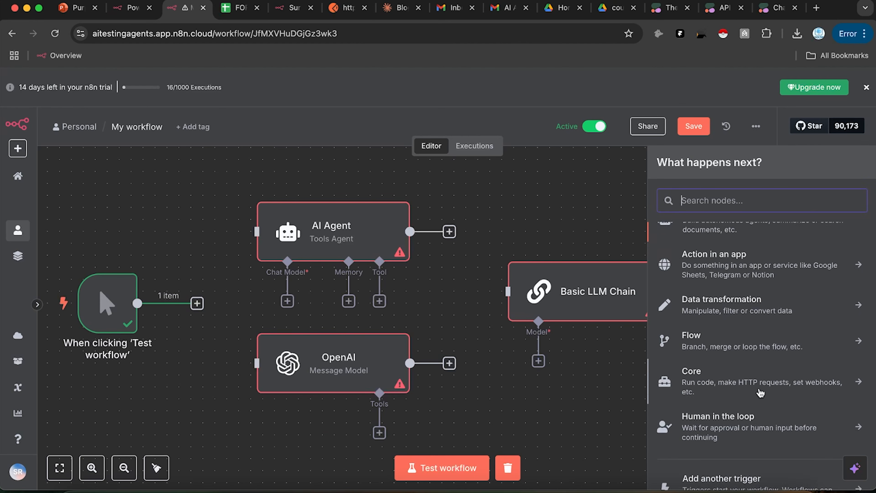
pyautogui.scroll(-1, 758, 427)
pyautogui.click(760, 381)
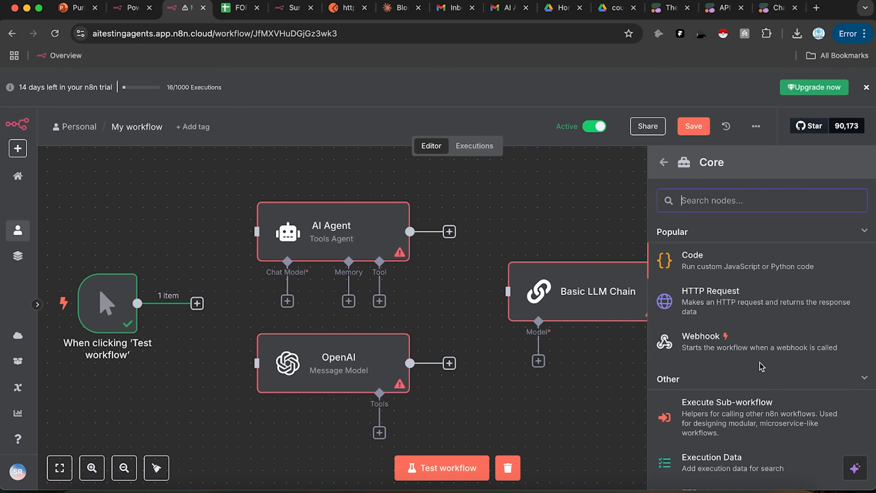
pyautogui.moveTo(714, 299); pyautogui.dragTo(428, 268)
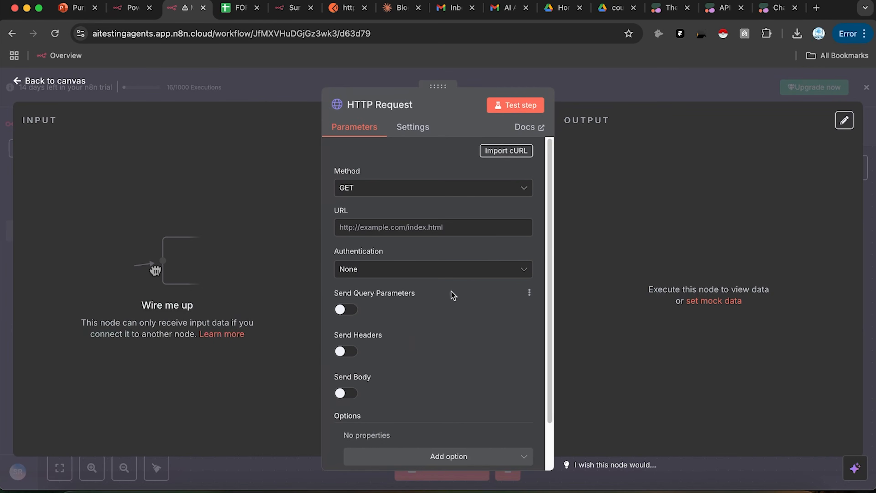
pyautogui.click(610, 84)
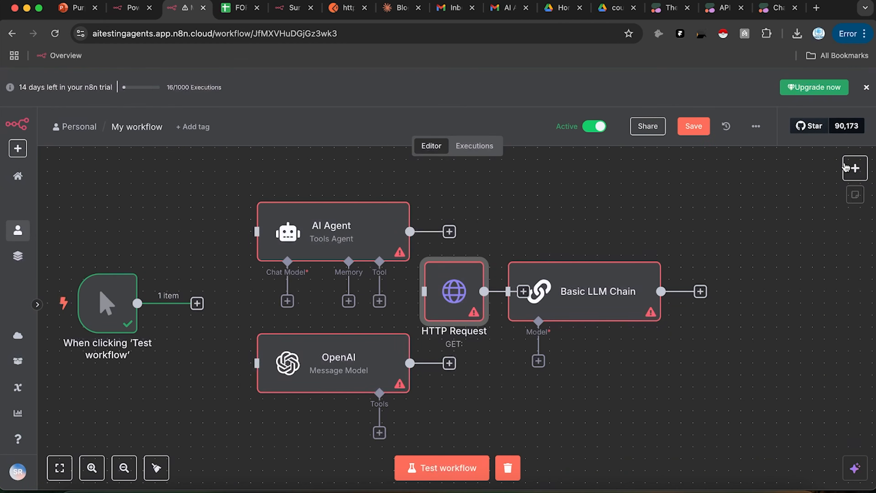
pyautogui.click(855, 168)
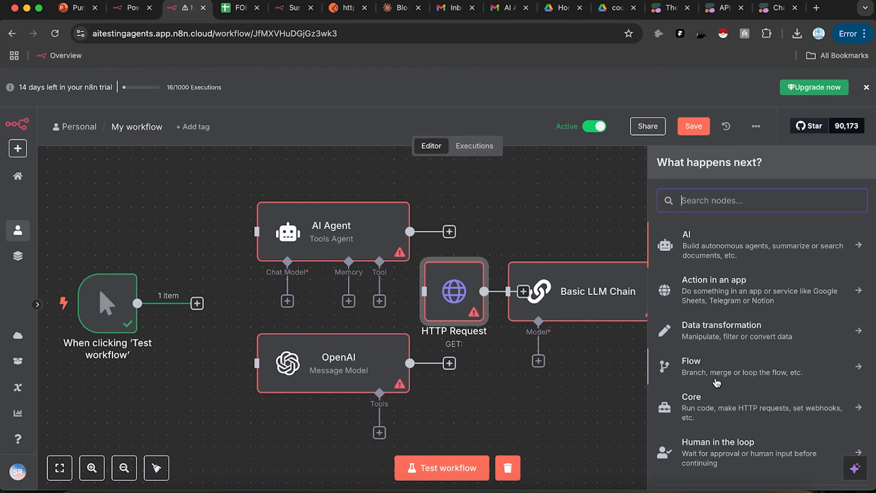
# Step: Browse through the nodes in the Core category
pyautogui.scroll(-1, 713, 382)
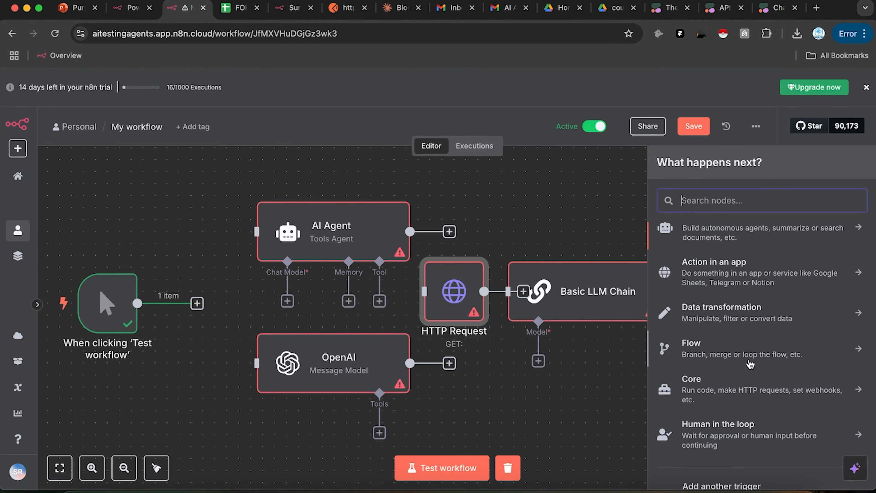
pyautogui.click(748, 395)
pyautogui.scroll(-1, 746, 421)
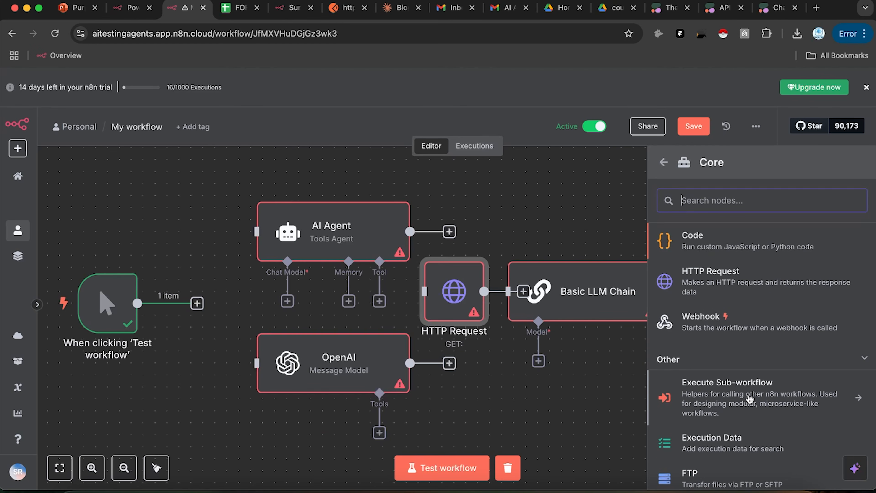
pyautogui.scroll(-10, 769, 393)
pyautogui.scroll(9, 751, 389)
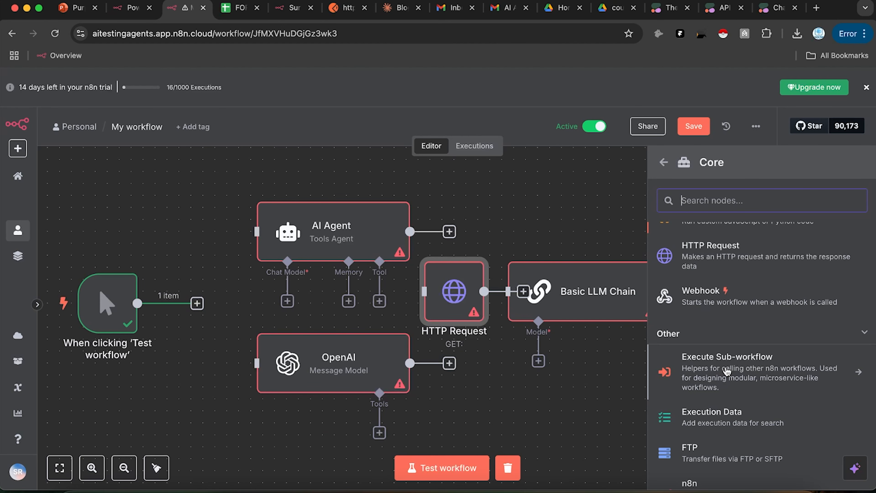
pyautogui.scroll(-2, 741, 380)
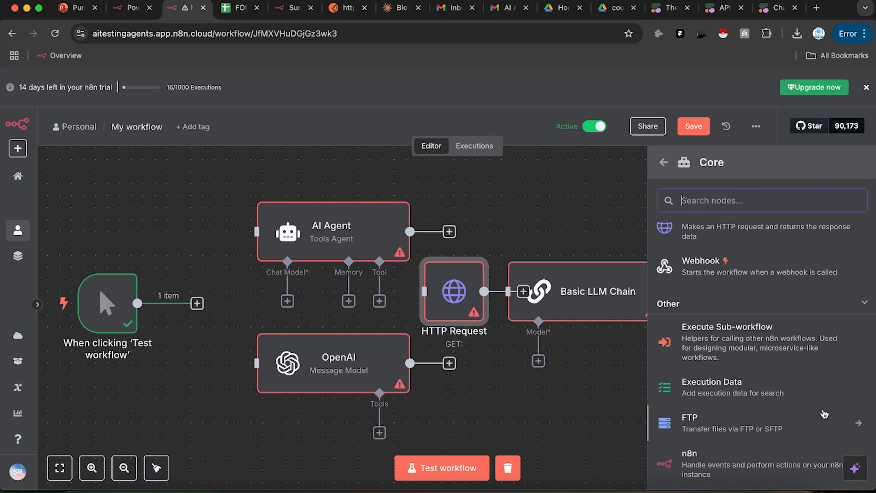
pyautogui.scroll(-1, 779, 394)
pyautogui.scroll(-1, 772, 383)
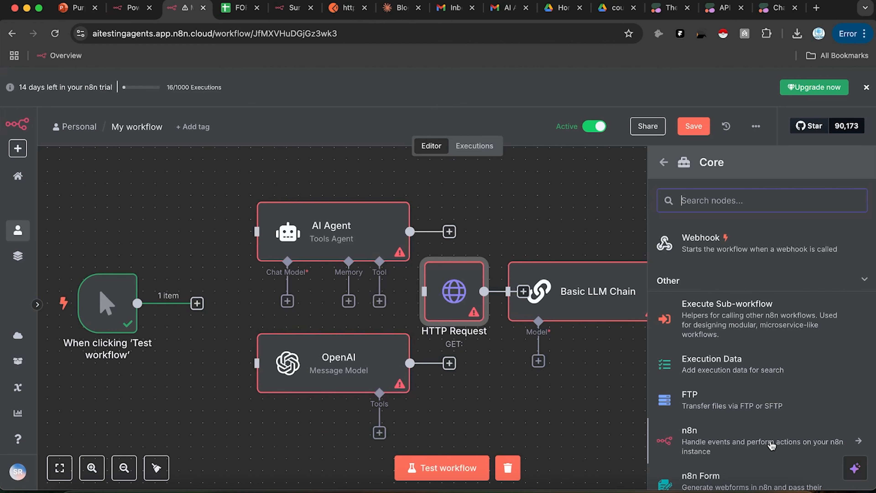
pyautogui.scroll(-3, 710, 439)
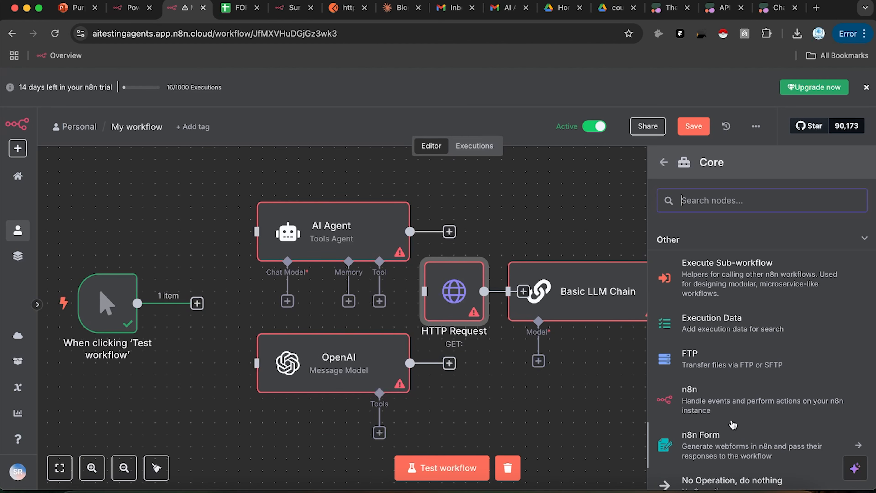
pyautogui.scroll(-5, 724, 452)
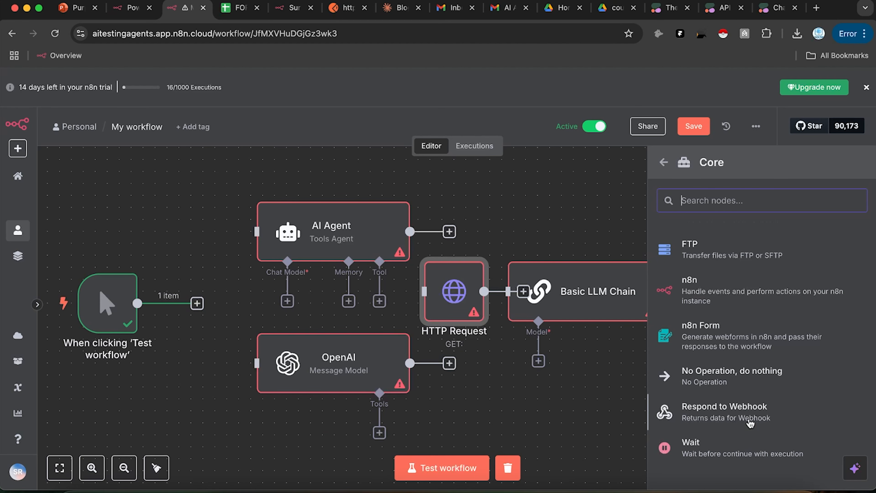
pyautogui.scroll(-1, 750, 423)
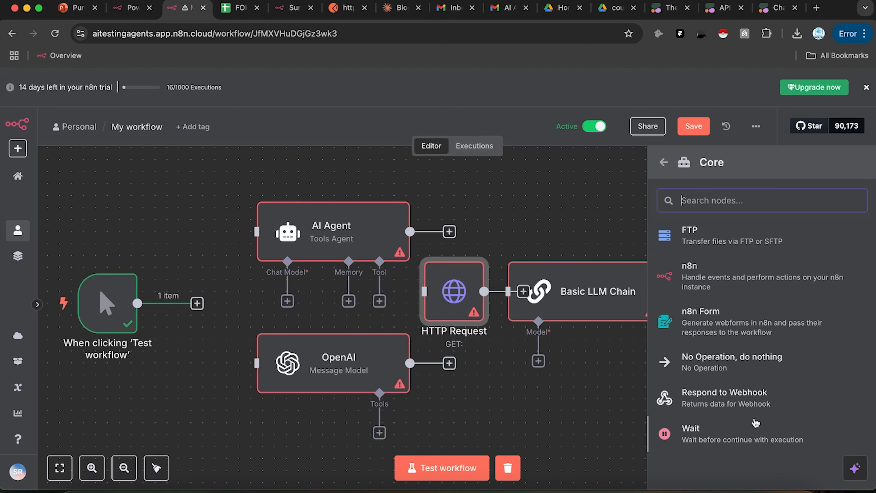
pyautogui.scroll(3, 772, 328)
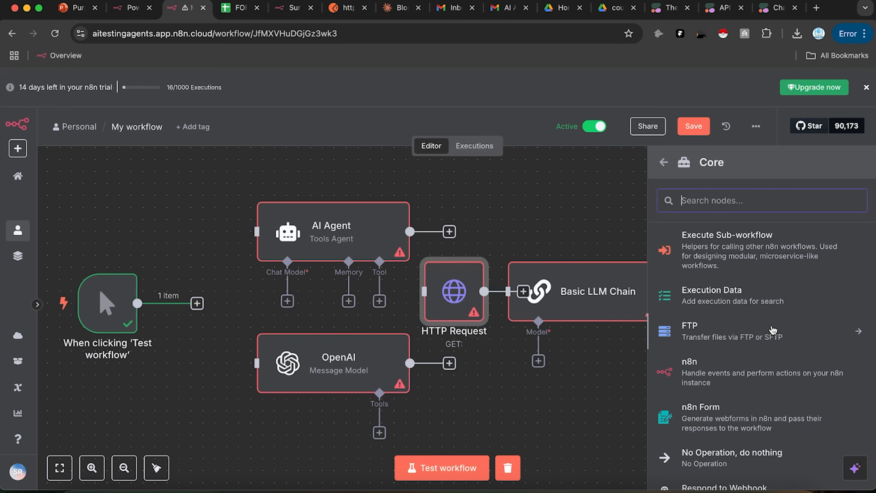
pyautogui.scroll(2, 758, 324)
pyautogui.scroll(3, 718, 315)
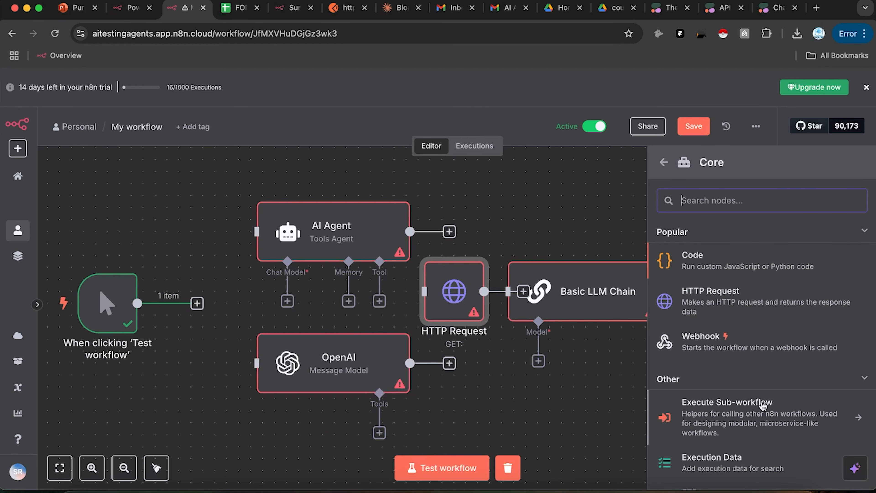
# Step: Go back to the category list and show the Human in the loop nodes
pyautogui.click(663, 164)
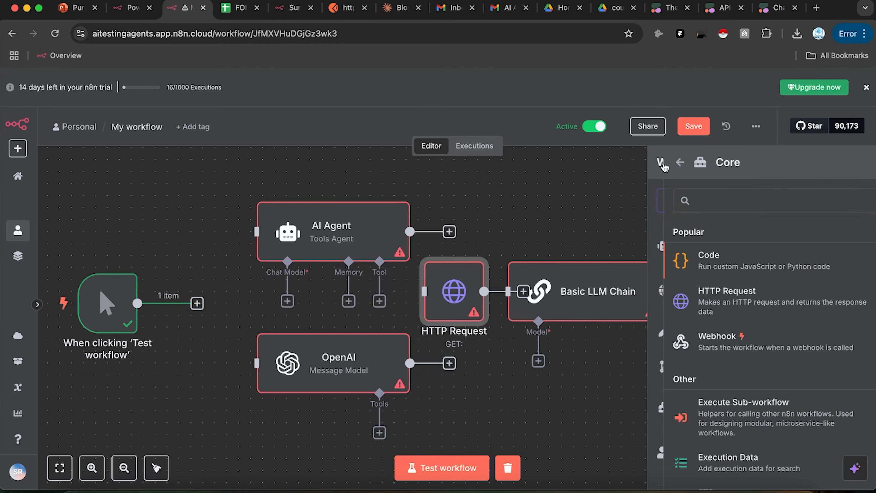
pyautogui.scroll(-1, 759, 438)
pyautogui.click(746, 434)
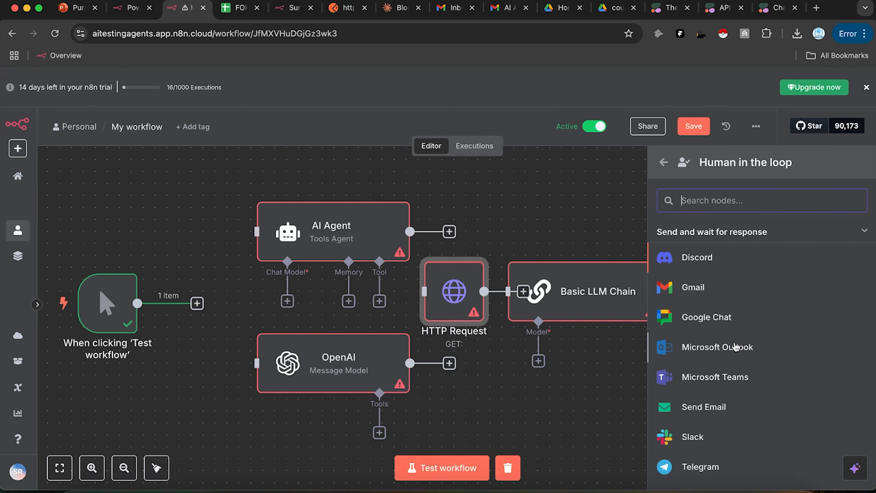
# Step: Look over the Human in the loop and category lists, then dismiss the panel to the canvas
pyautogui.scroll(-2, 735, 343)
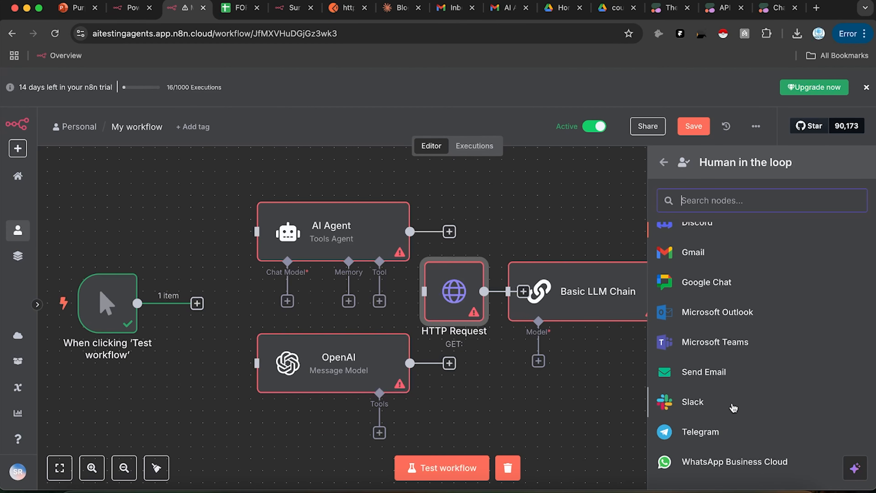
pyautogui.scroll(2, 697, 348)
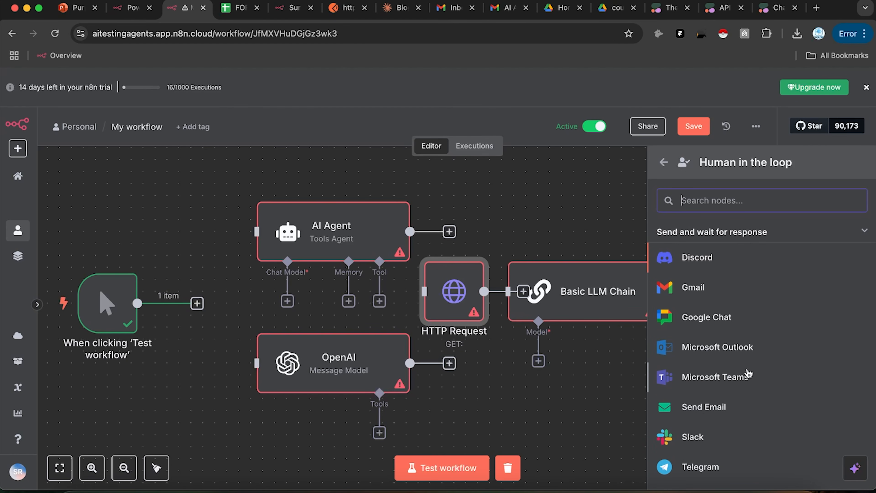
pyautogui.scroll(-3, 718, 373)
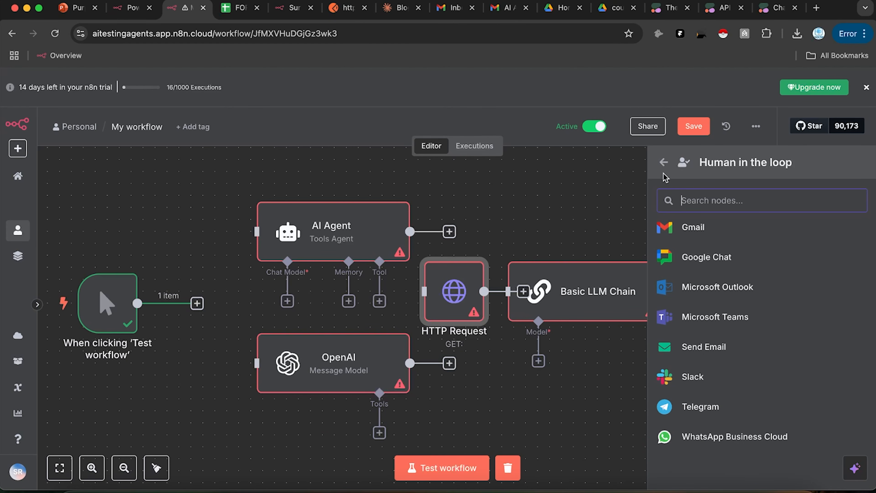
pyautogui.click(663, 162)
pyautogui.scroll(-1, 766, 414)
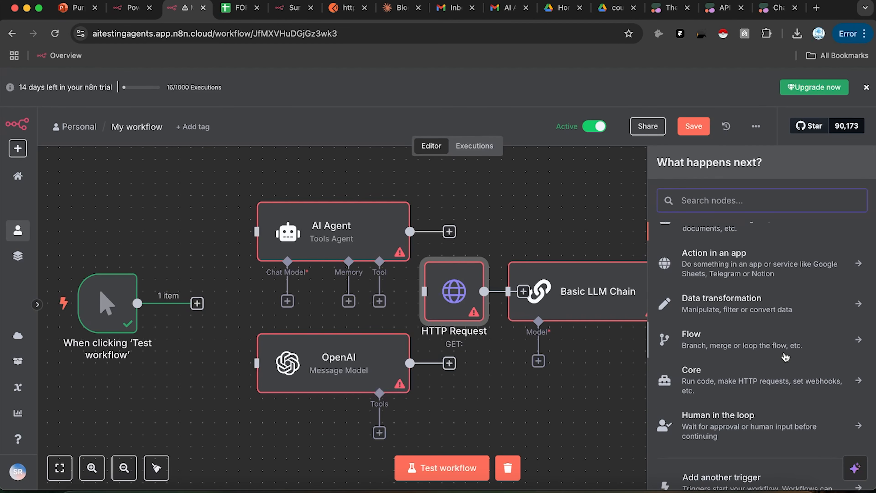
pyautogui.scroll(-1, 766, 366)
pyautogui.scroll(-2, 745, 378)
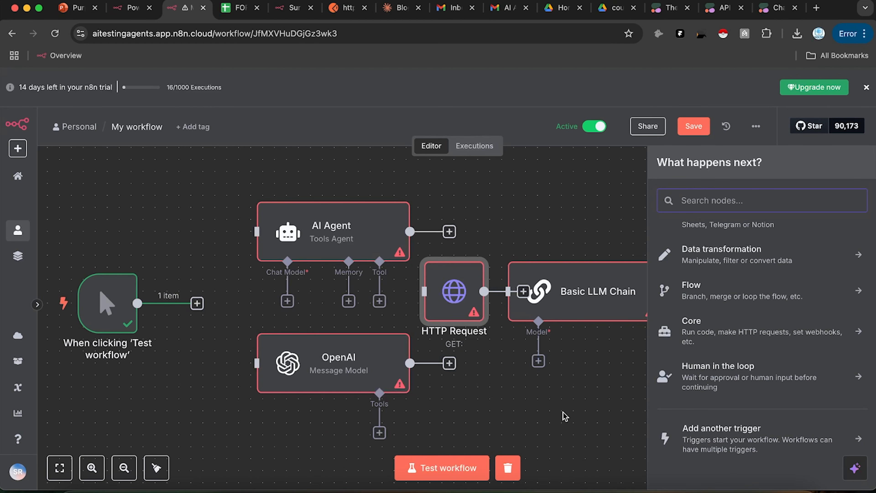
pyautogui.scroll(3, 786, 370)
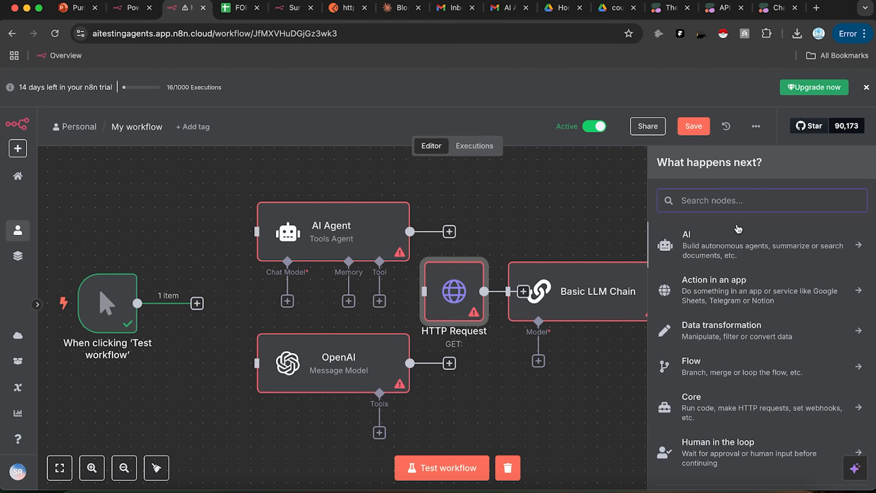
pyautogui.click(569, 208)
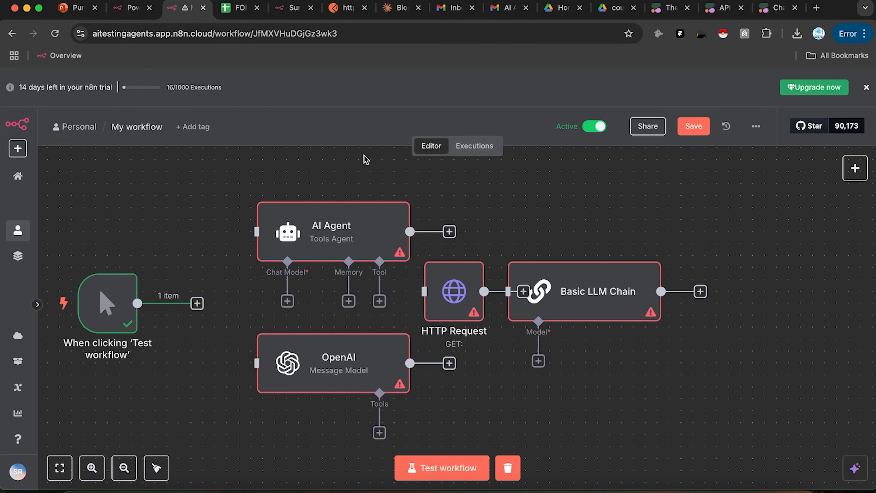
# Step: Drag the HTTP Request node next to the 'When clicking Test workflow' trigger
pyautogui.moveTo(451, 308); pyautogui.dragTo(224, 321)
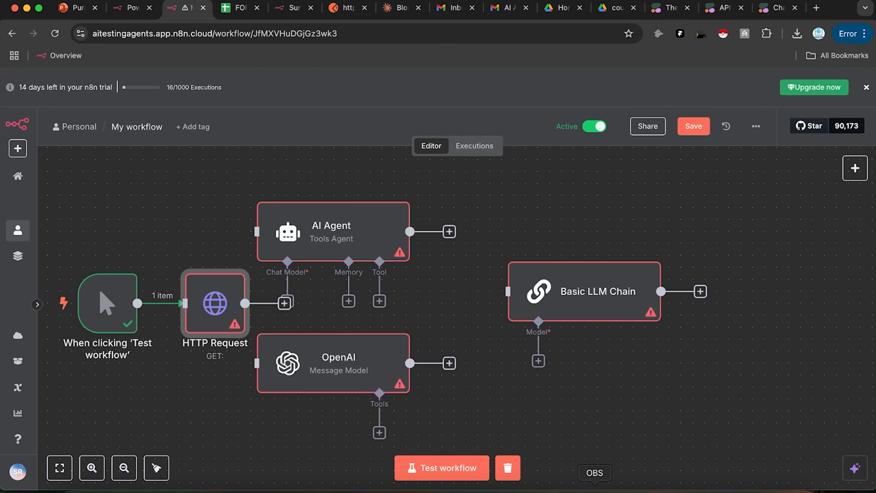
pyautogui.click(594, 485)
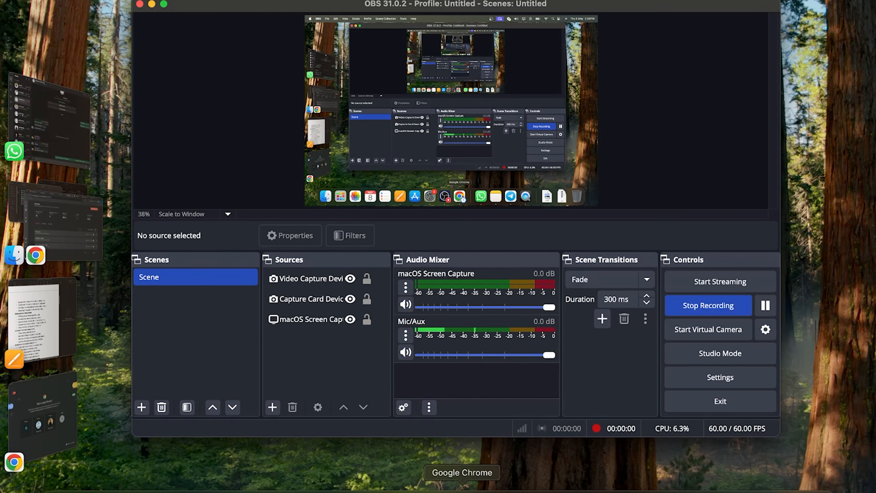
# Step: Create a new blank workflow and search its trigger list for 'email'
pyautogui.click(462, 487)
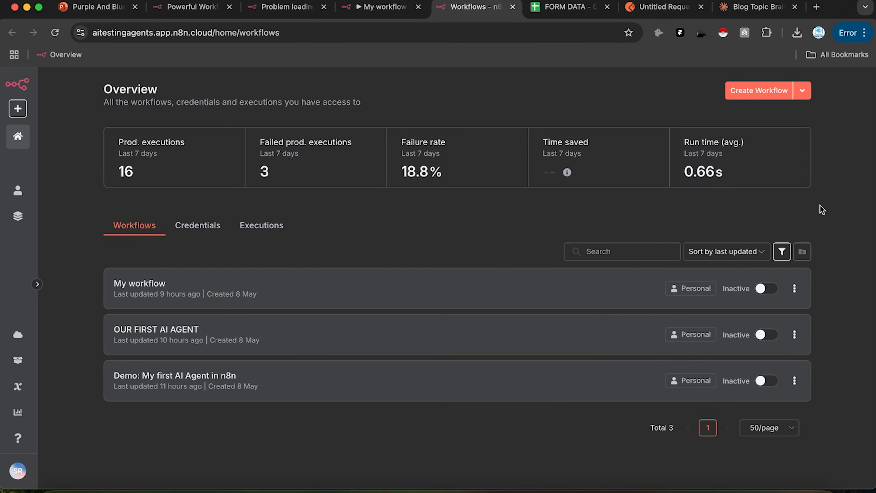
pyautogui.click(765, 90)
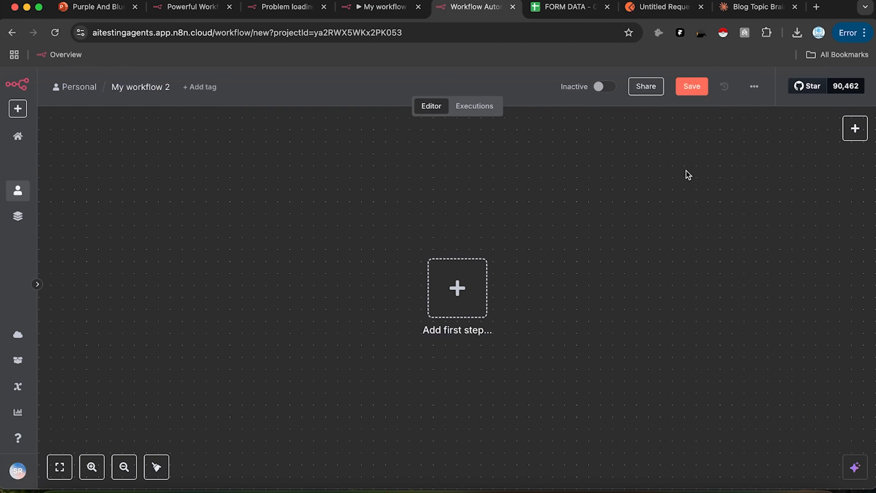
pyautogui.moveTo(687, 175); pyautogui.dragTo(473, 198)
pyautogui.moveTo(567, 194); pyautogui.dragTo(512, 182)
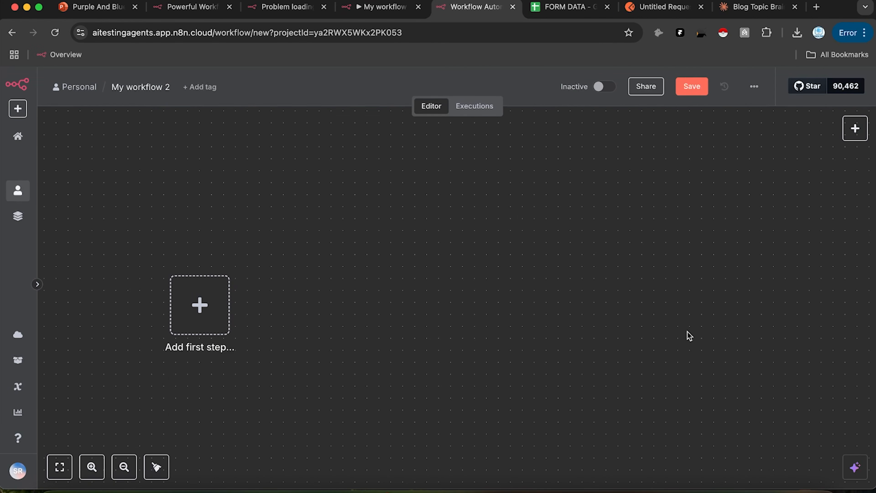
pyautogui.click(855, 129)
pyautogui.write('email')
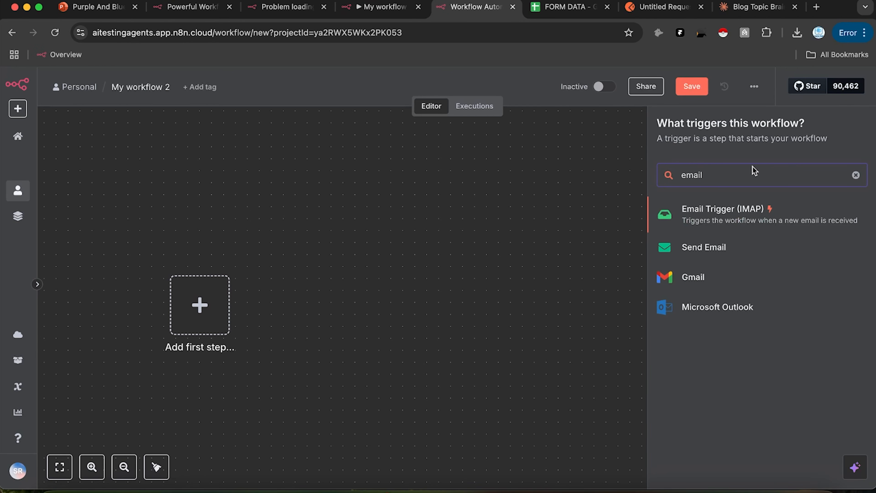
# Step: Add an Email Trigger (IMAP) node, position it, and drag from its output to add a step
pyautogui.click(742, 212)
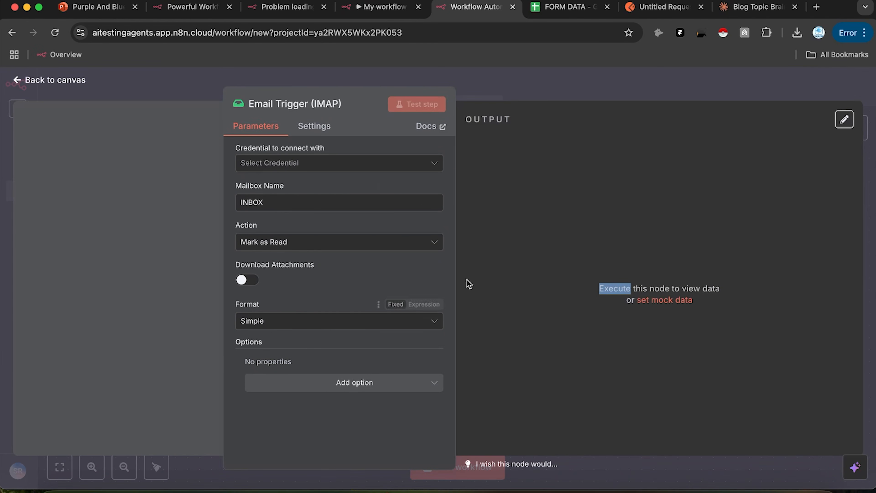
pyautogui.click(385, 164)
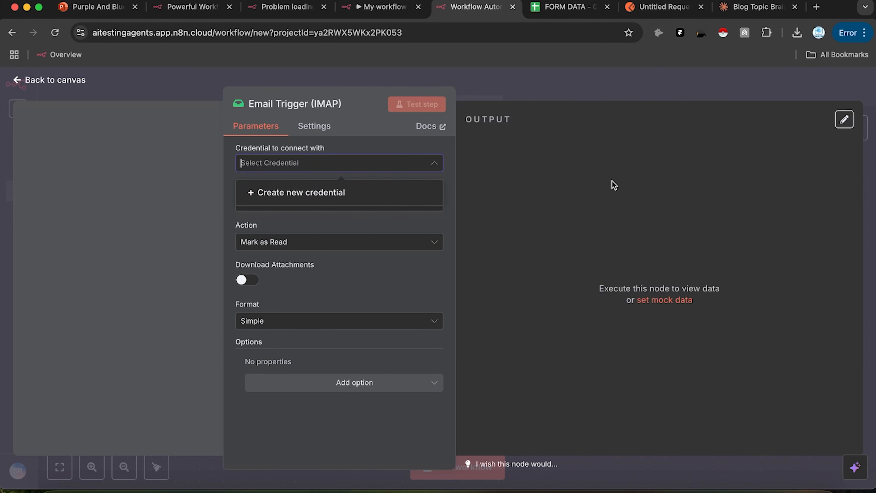
pyautogui.click(560, 96)
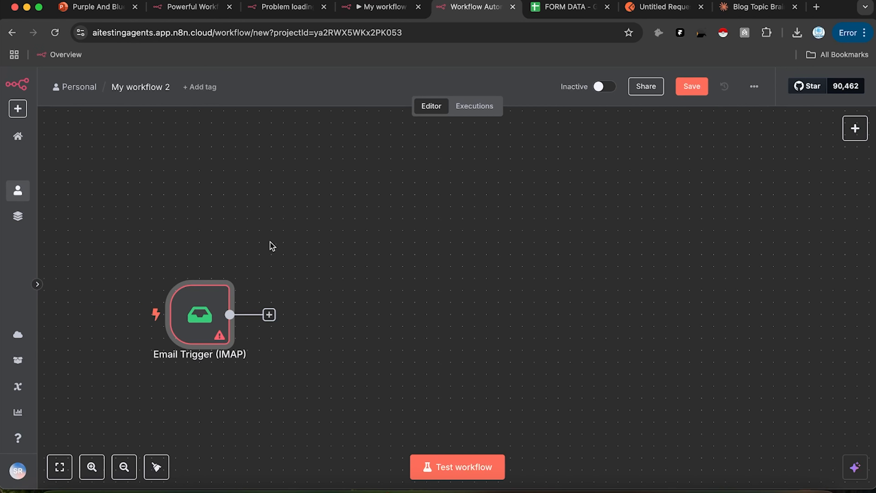
pyautogui.moveTo(188, 311); pyautogui.dragTo(200, 276)
pyautogui.moveTo(379, 229); pyautogui.dragTo(375, 243)
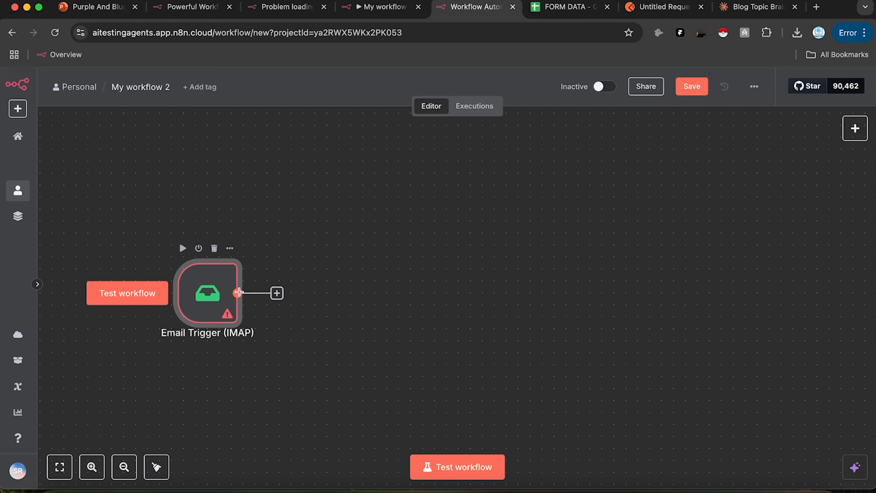
pyautogui.moveTo(237, 293); pyautogui.dragTo(363, 256)
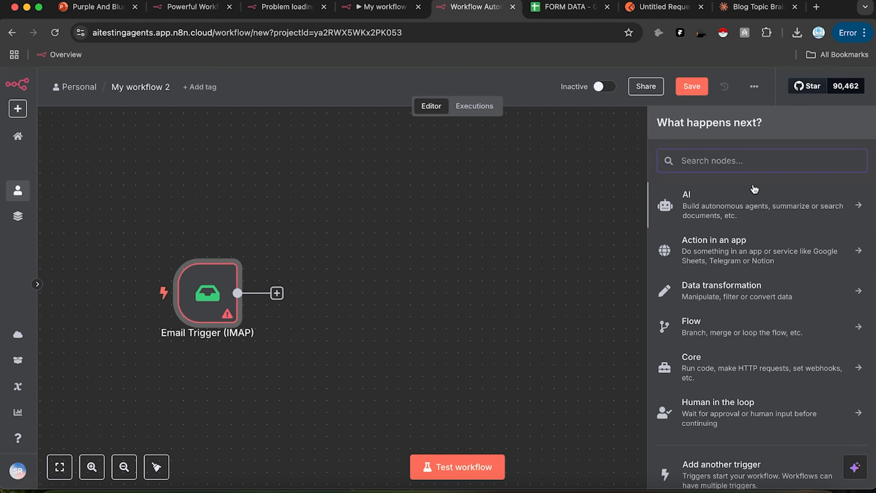
# Step: Add an AI Agent with prompt source 'Define below' and a System Message option
pyautogui.click(733, 198)
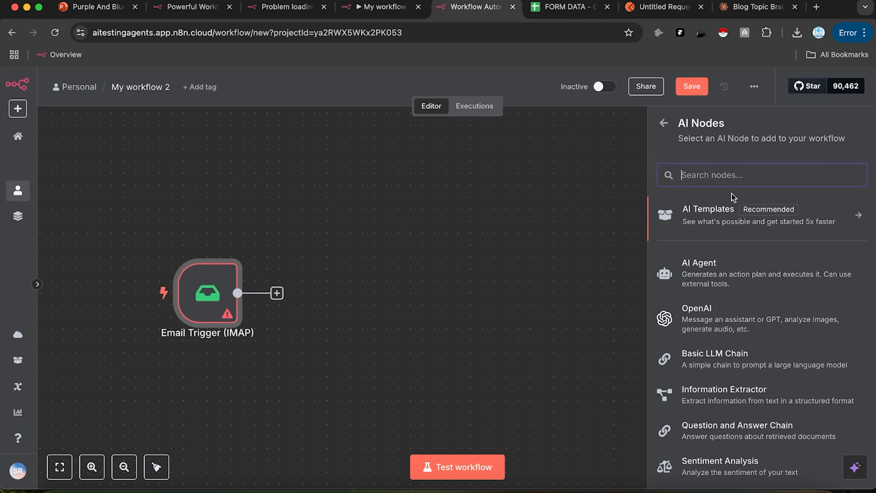
pyautogui.click(716, 273)
pyautogui.click(455, 204)
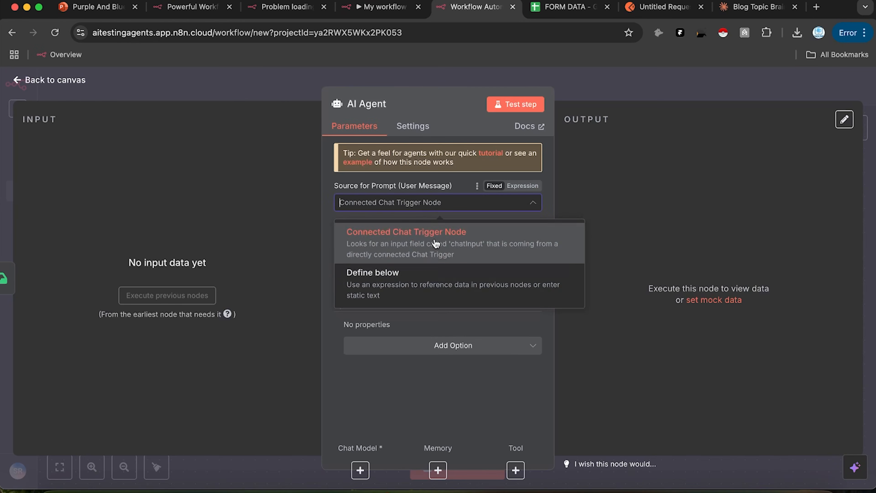
pyautogui.click(423, 279)
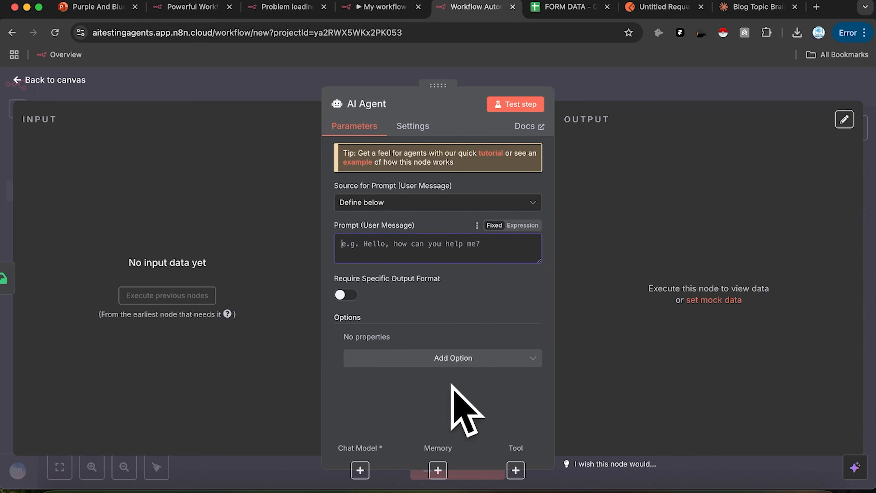
pyautogui.click(454, 361)
pyautogui.click(443, 391)
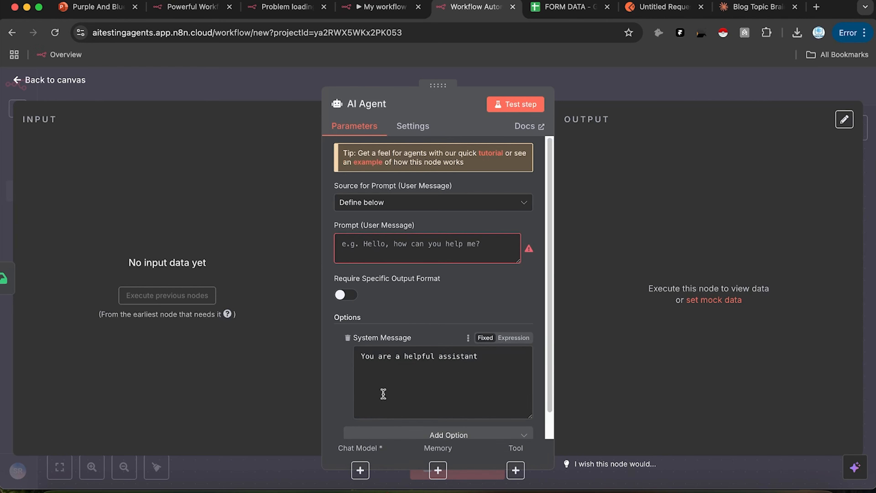
pyautogui.click(360, 471)
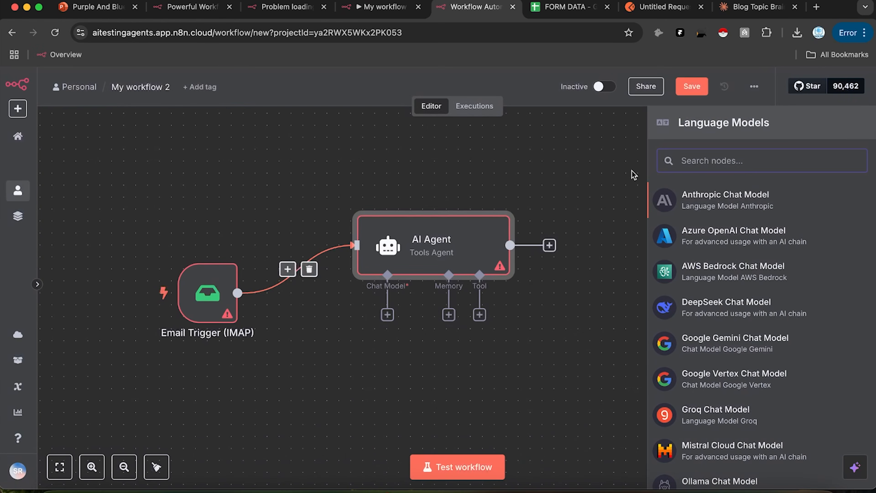
# Step: Attach an OpenAI Chat Model (gpt-4o-mini) to the AI Agent, placed beneath it
pyautogui.scroll(-5, 721, 349)
pyautogui.click(747, 448)
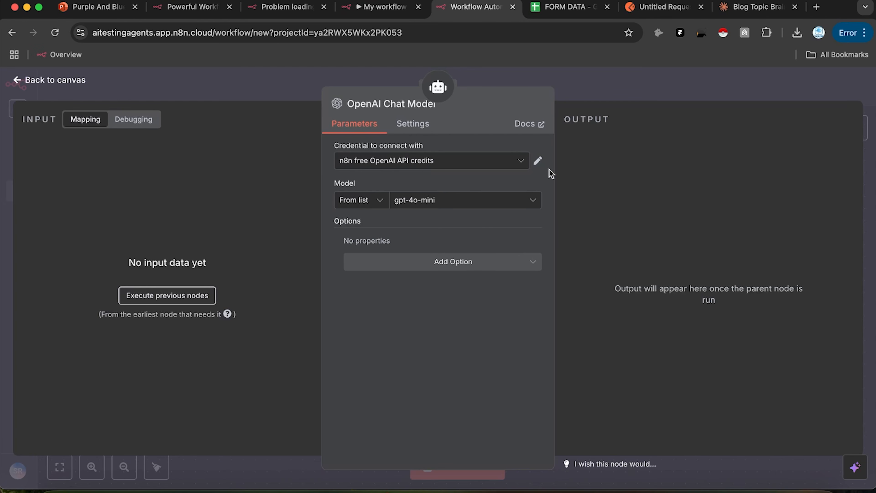
pyautogui.click(652, 86)
pyautogui.moveTo(406, 363); pyautogui.dragTo(333, 376)
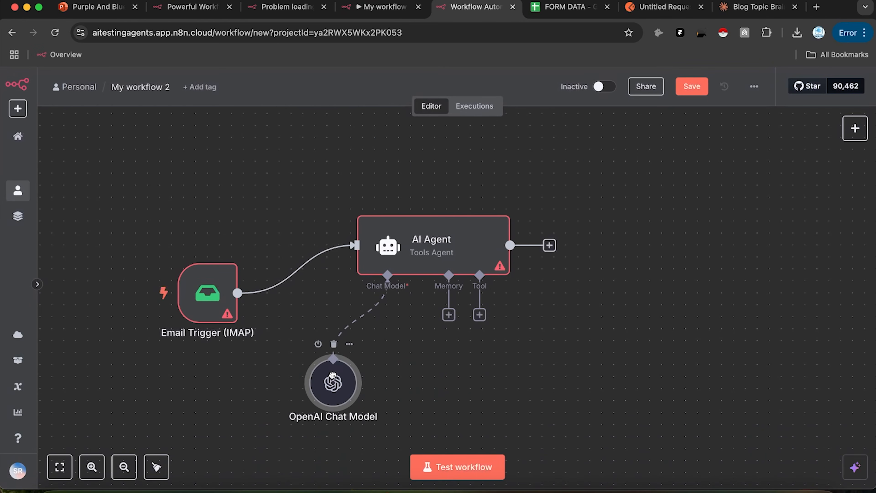
pyautogui.moveTo(355, 384)
pyautogui.hscroll(3, 525, 259)
pyautogui.scroll(2, 525, 259)
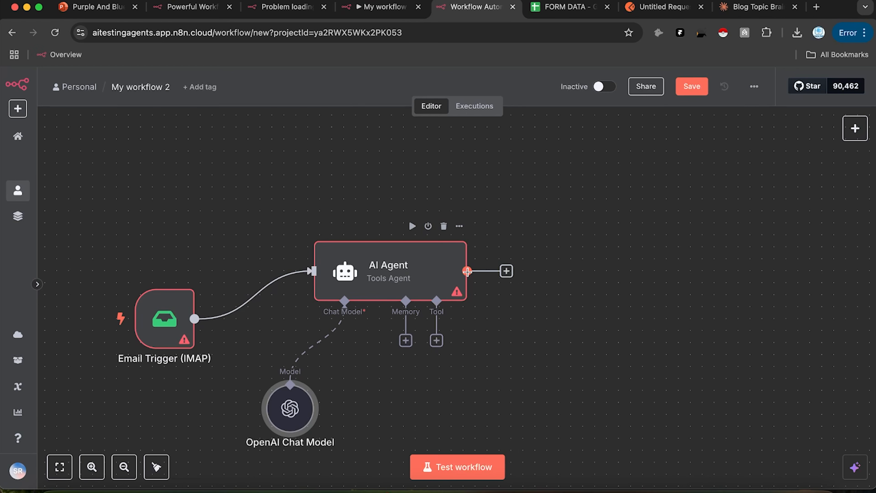
pyautogui.moveTo(467, 271); pyautogui.dragTo(581, 255)
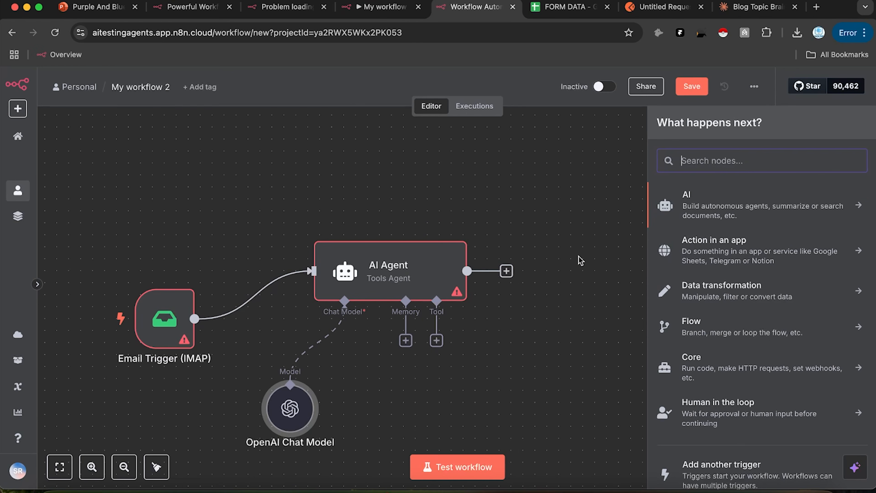
# Step: Add a Google Sheets 'Update row in sheet' node after the AI Agent
pyautogui.write('Google shee')
pyautogui.click(700, 201)
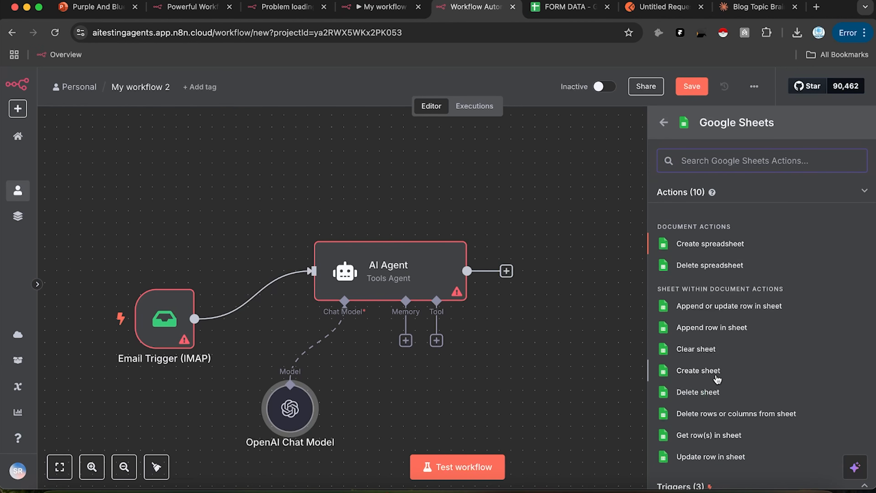
pyautogui.scroll(-3, 719, 382)
pyautogui.click(710, 381)
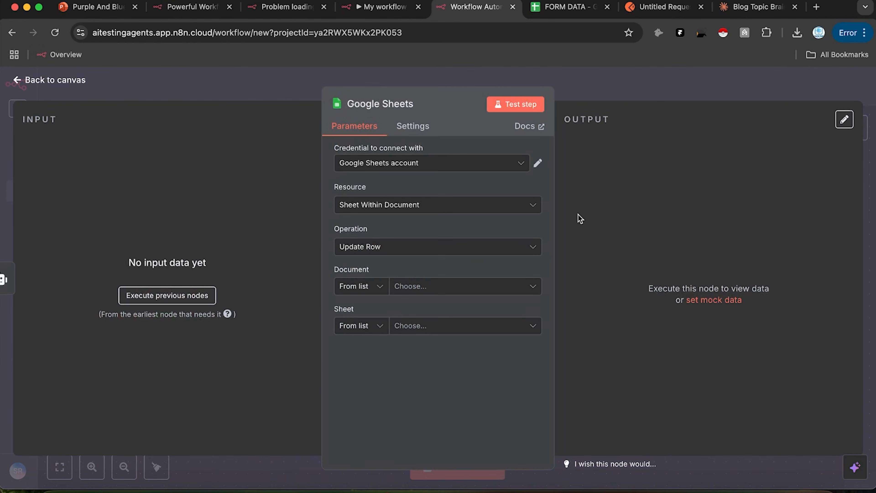
pyautogui.click(648, 102)
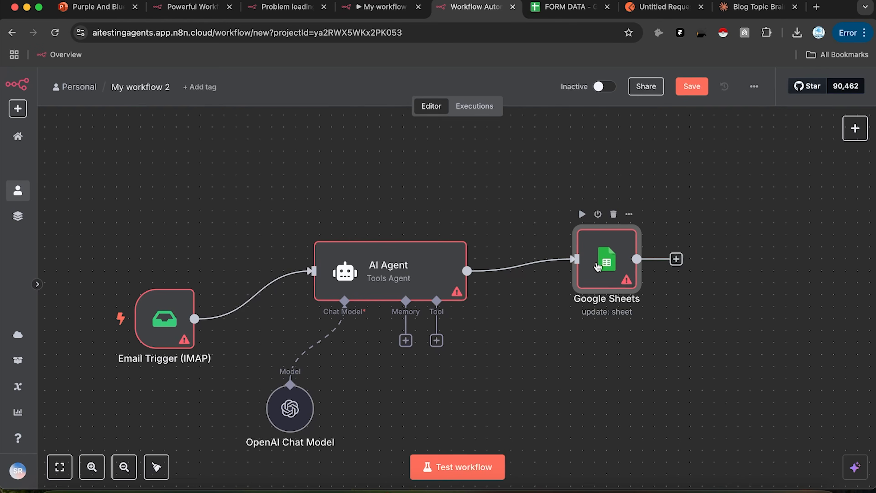
# Step: Set the Google Sheets node to Sheet Within Document with the Append or Update Row operation
pyautogui.doubleClick(583, 267)
pyautogui.click(412, 211)
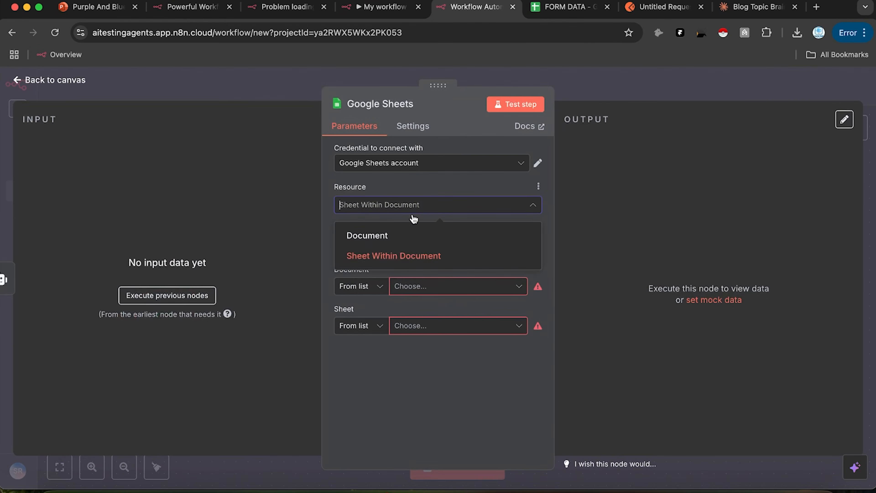
pyautogui.click(400, 254)
pyautogui.click(439, 249)
pyautogui.scroll(3, 435, 290)
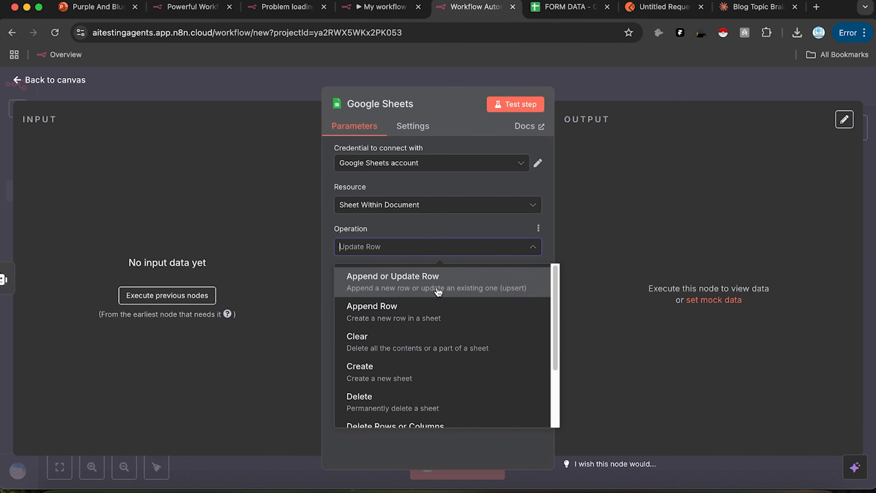
pyautogui.click(441, 287)
pyautogui.click(439, 286)
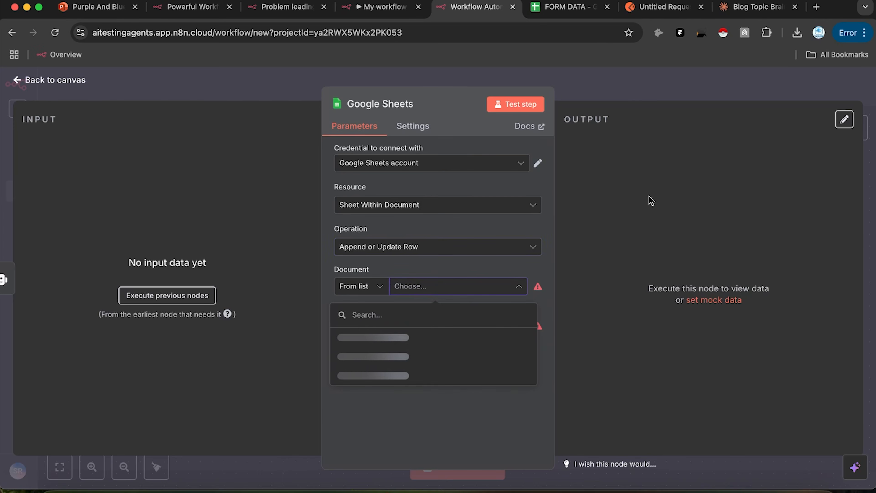
pyautogui.click(638, 89)
# Step: Create a new blank Google Sheets spreadsheet named 'Email Node'
pyautogui.click(567, 7)
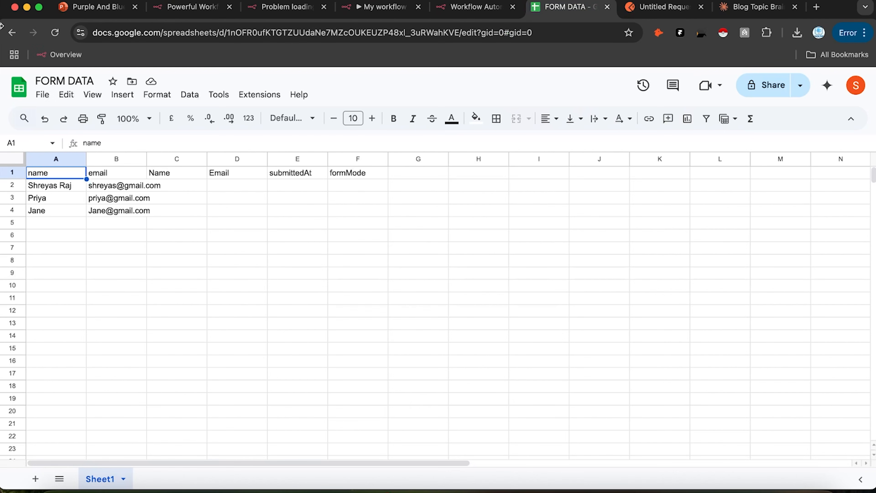
pyautogui.click(19, 88)
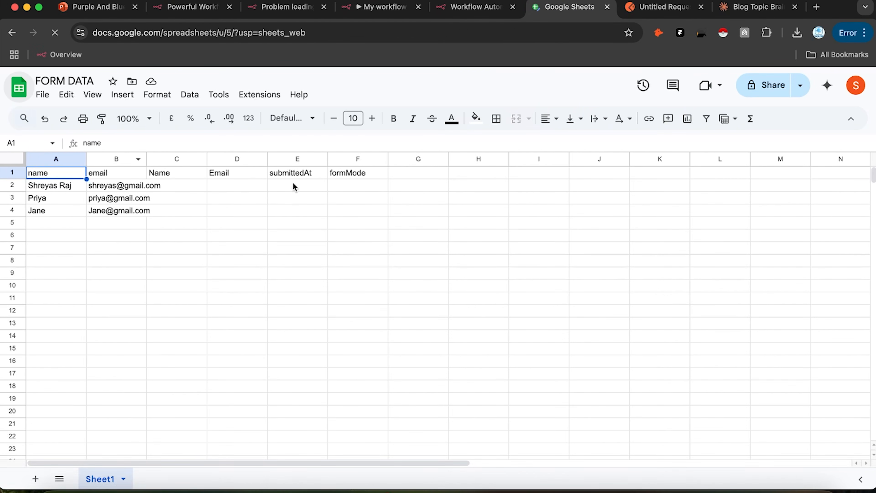
pyautogui.click(162, 173)
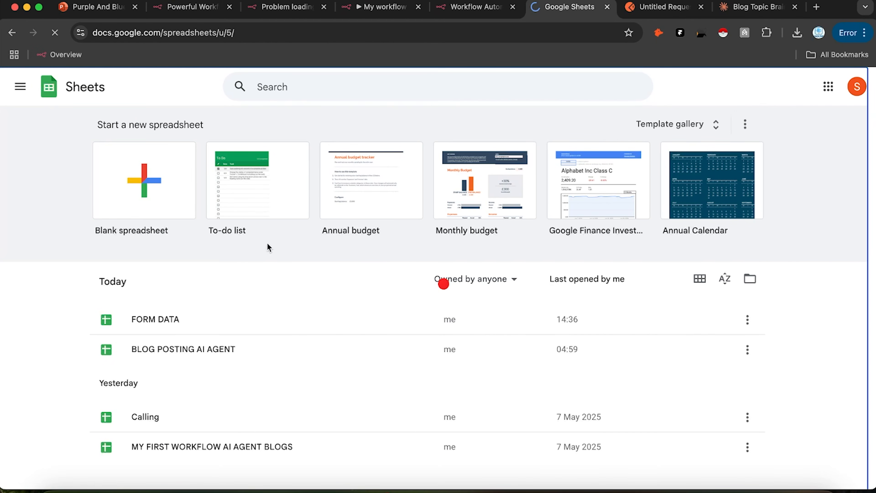
pyautogui.click(131, 75)
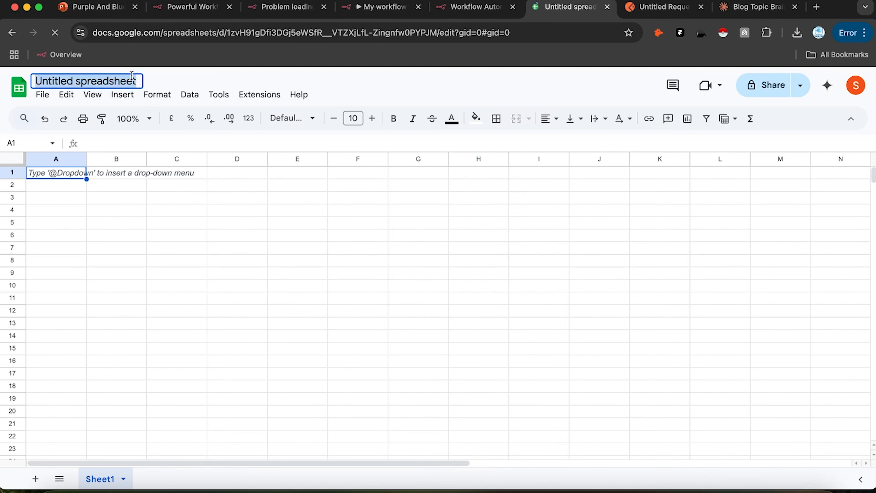
pyautogui.write('Email')
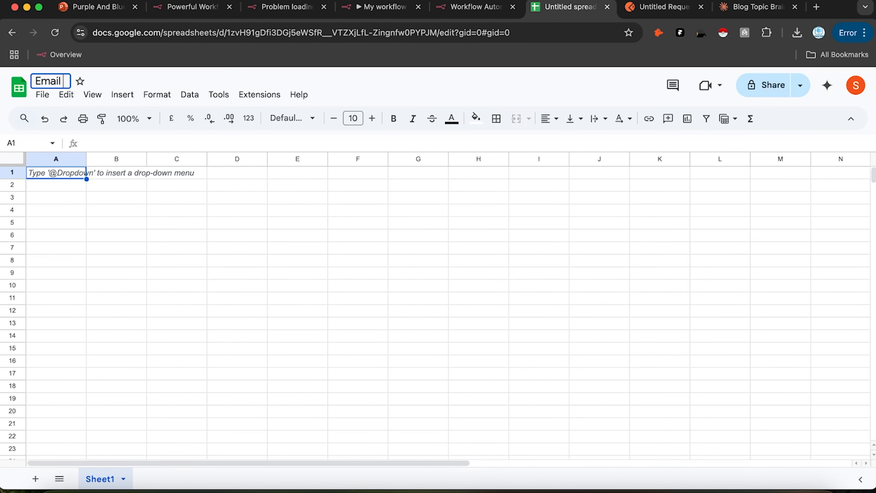
pyautogui.write(' Node')
pyautogui.press('Return')
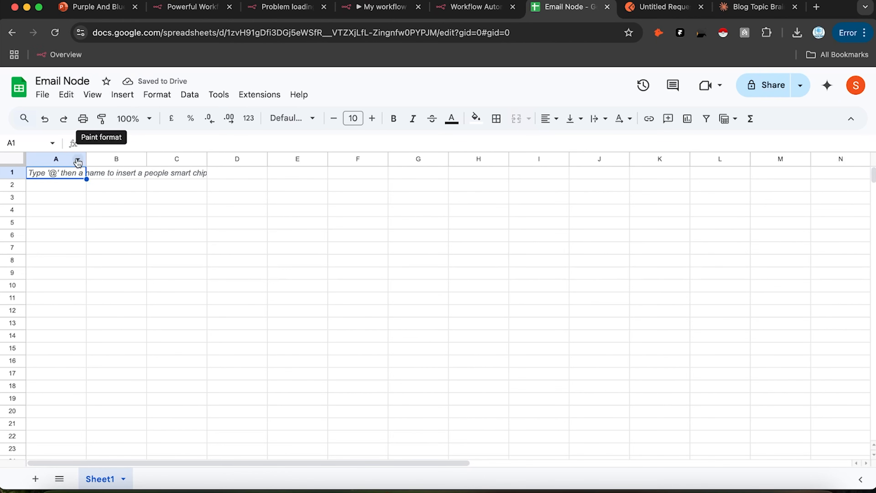
# Step: Enter the headers Email Regarding, Sender, Email Content and Subject in cells A1 to D1
pyautogui.doubleClick(69, 173)
pyautogui.write('Email Regaridng')
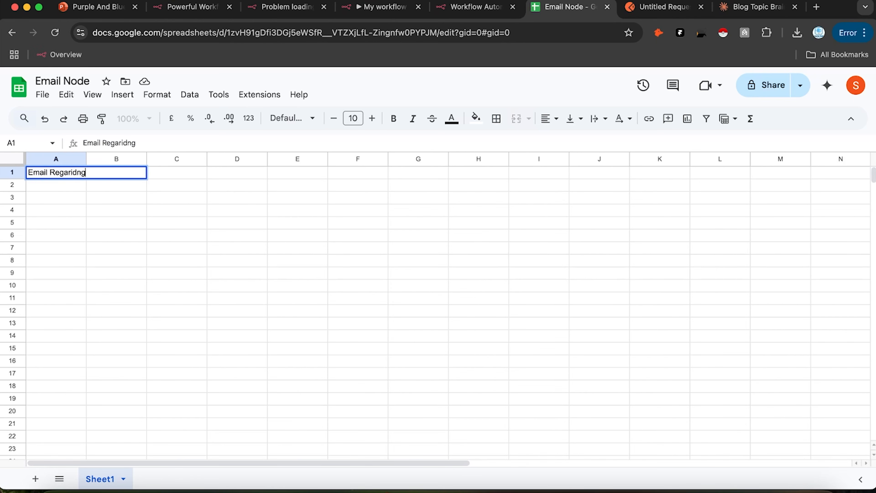
pyautogui.write('d')
pyautogui.click(108, 214)
pyautogui.click(128, 177)
pyautogui.write('Sender')
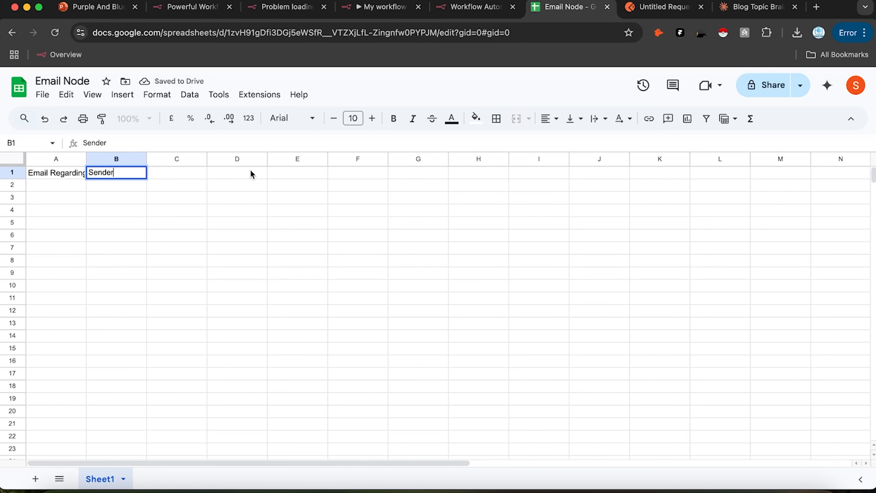
pyautogui.click(182, 176)
pyautogui.write('Email')
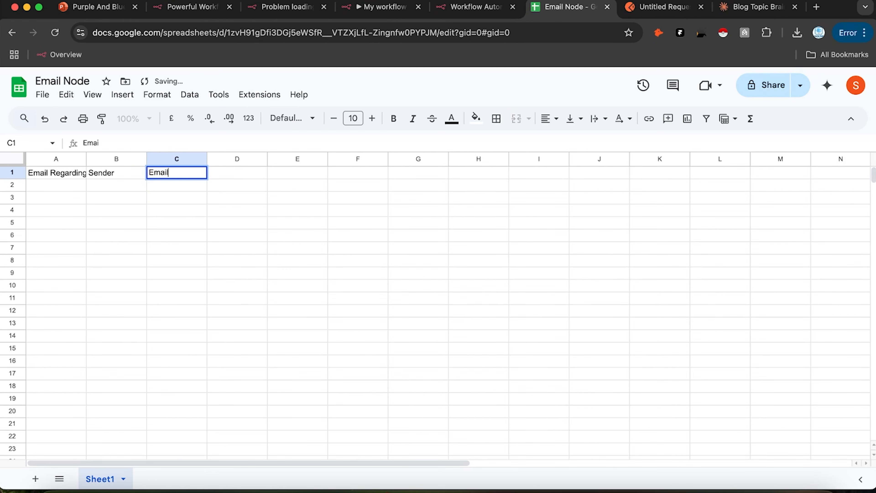
pyautogui.write(' Coneent')
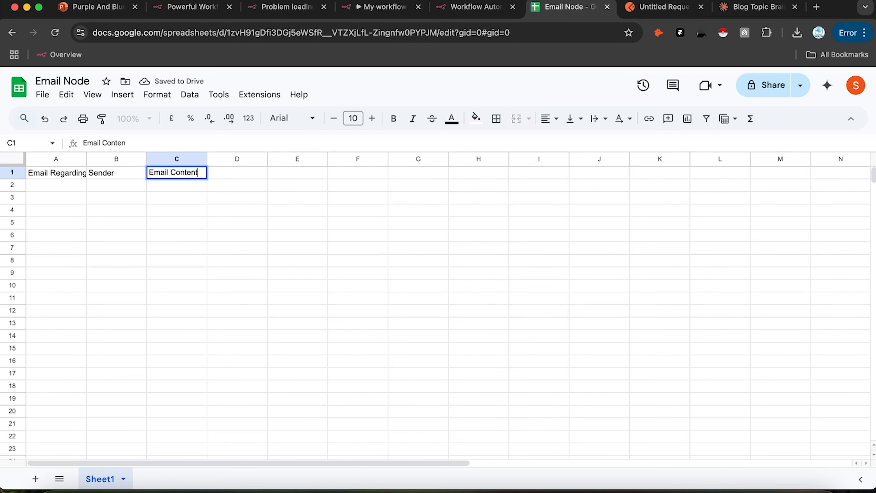
pyautogui.click(233, 175)
pyautogui.write('Subject')
pyautogui.press('Return')
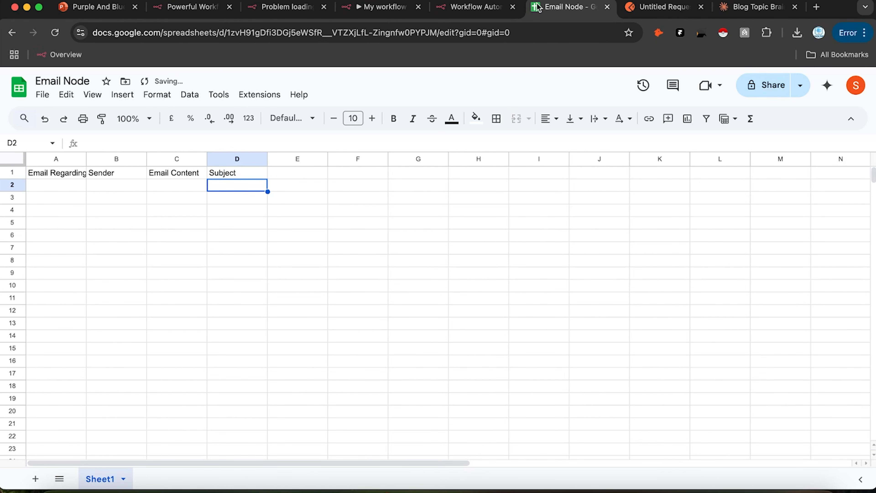
pyautogui.click(494, 15)
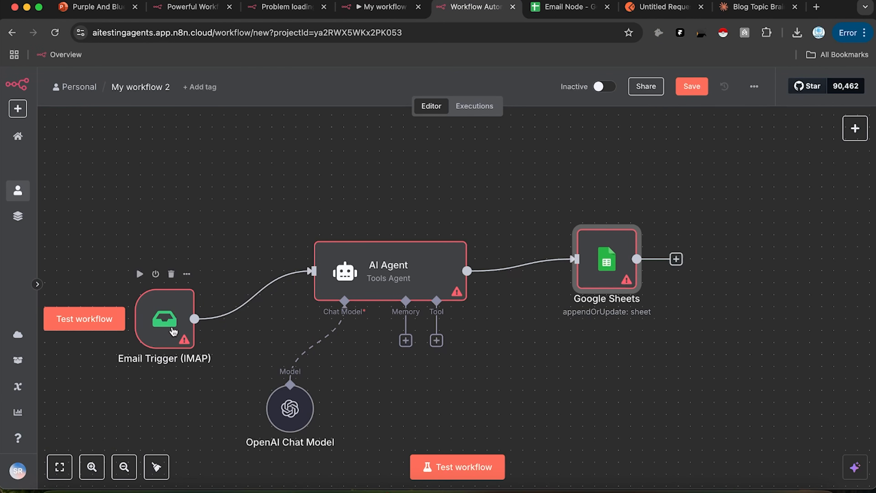
# Step: In the Email Trigger (IMAP) node, choose to create a new IMAP account credential
pyautogui.doubleClick(179, 317)
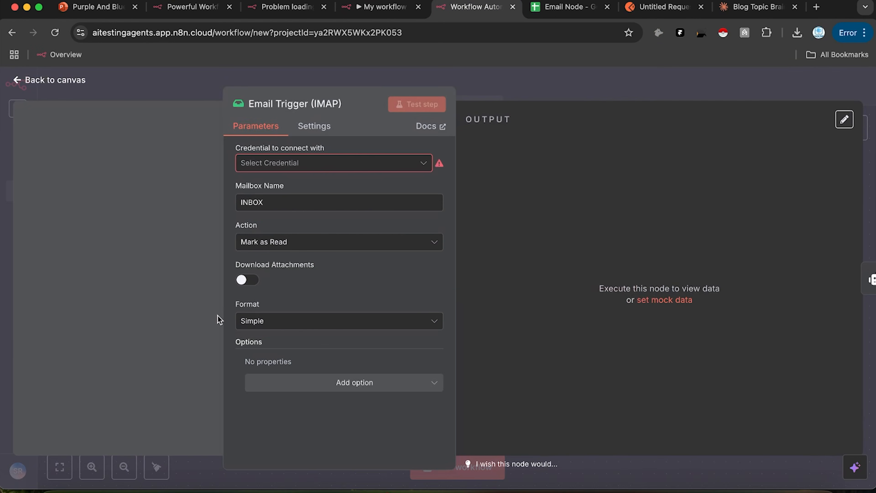
pyautogui.click(302, 167)
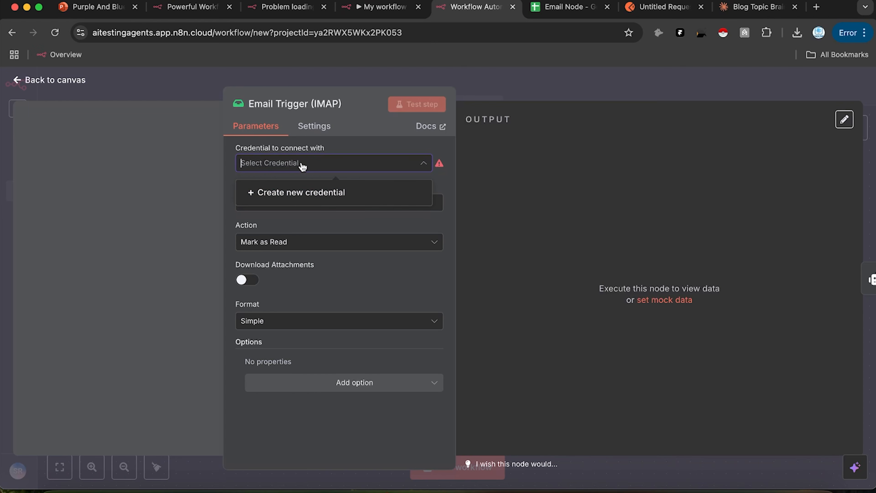
pyautogui.click(293, 192)
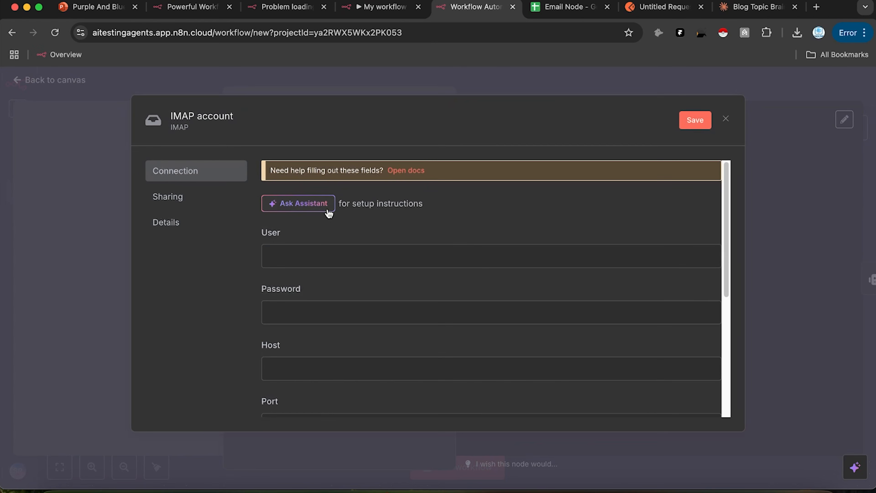
pyautogui.scroll(-3, 368, 263)
pyautogui.scroll(3, 348, 262)
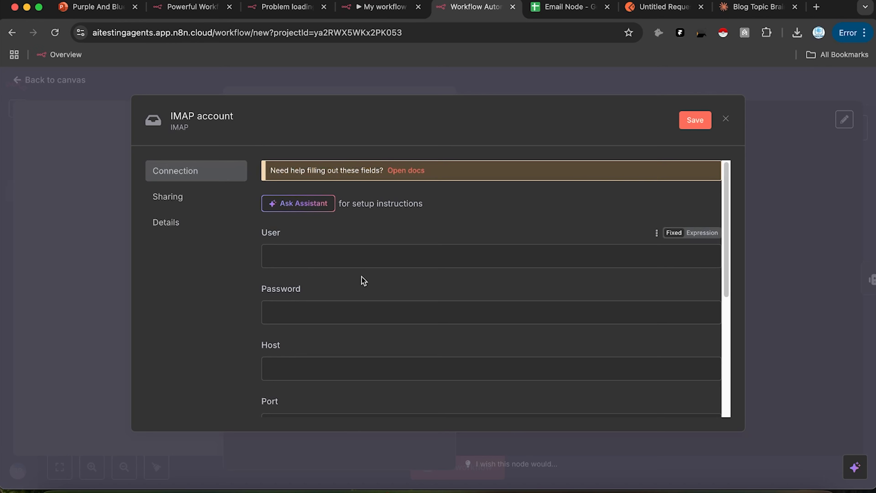
pyautogui.scroll(-3, 331, 324)
pyautogui.scroll(-3, 313, 303)
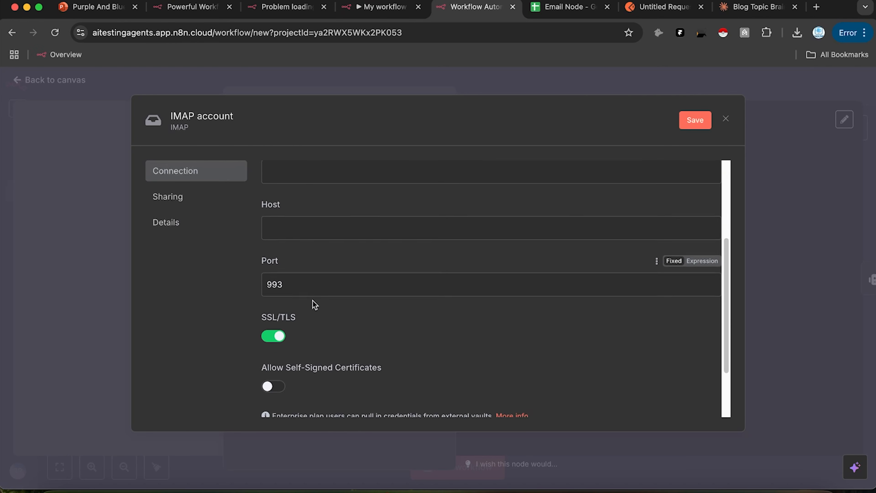
pyautogui.scroll(5, 379, 315)
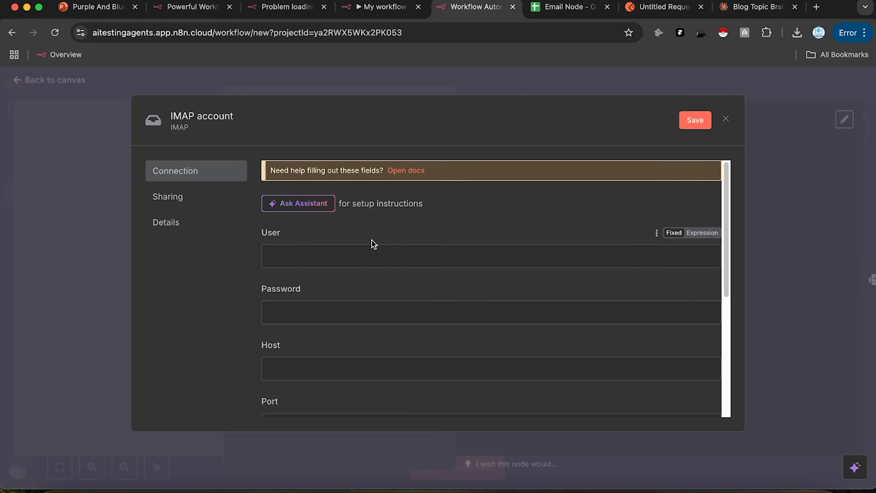
# Step: Search Google for 'IMAP And SMPTP' and read the expanded AI Overview explaining both protocols
pyautogui.click(816, 7)
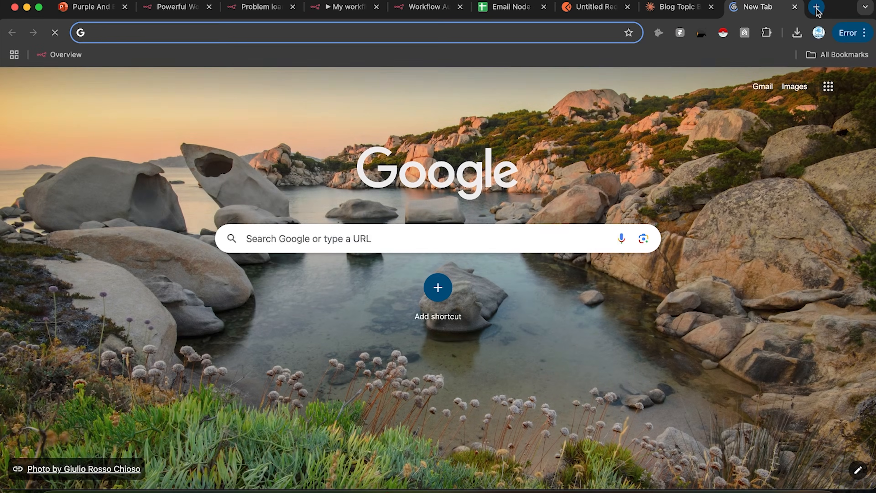
pyautogui.write('IMAP And ')
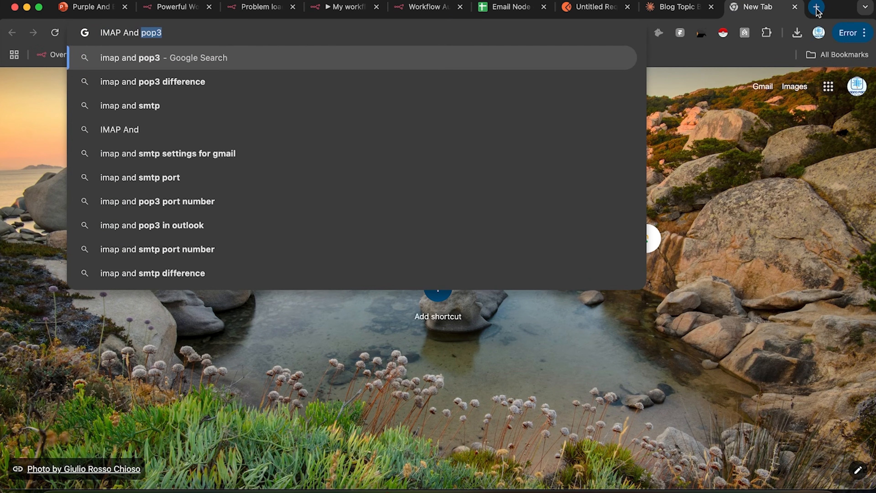
pyautogui.write('SMP')
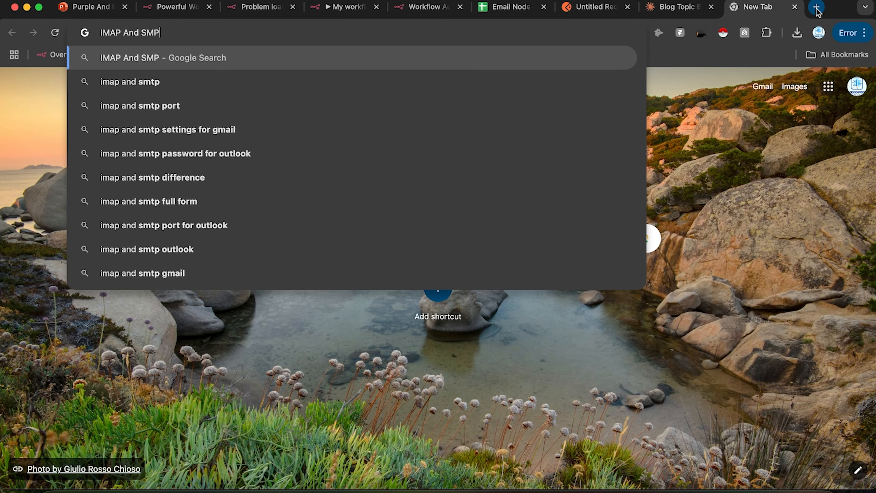
pyautogui.write('TP')
pyautogui.press('Return')
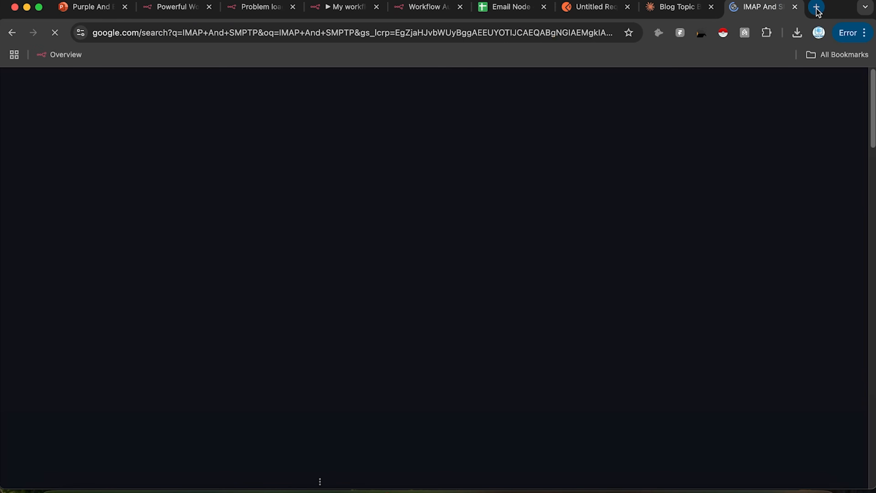
pyautogui.click(296, 414)
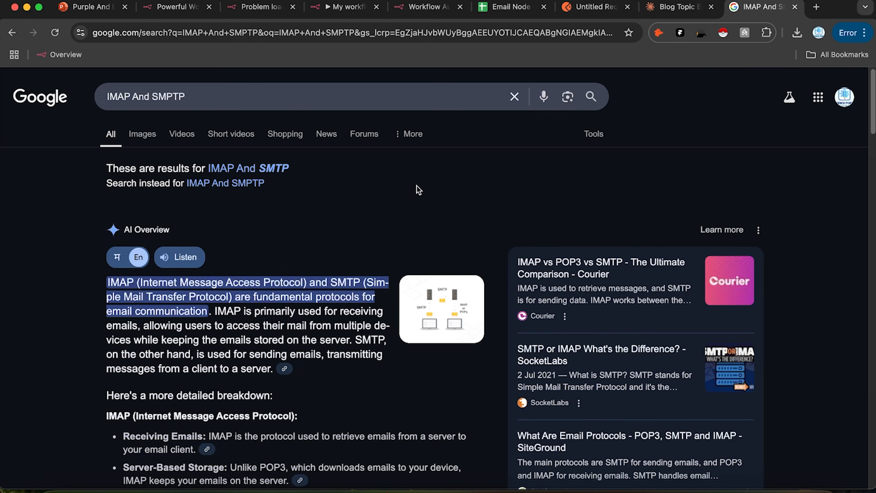
pyautogui.click(421, 12)
pyautogui.click(396, 257)
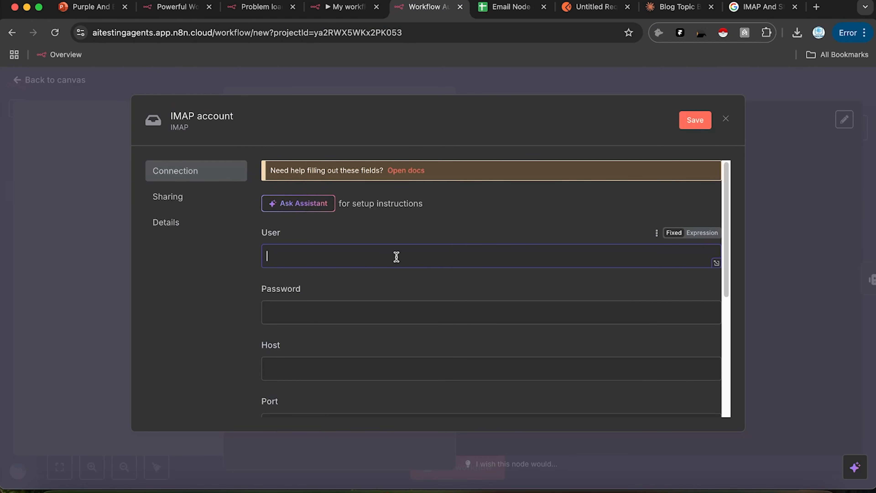
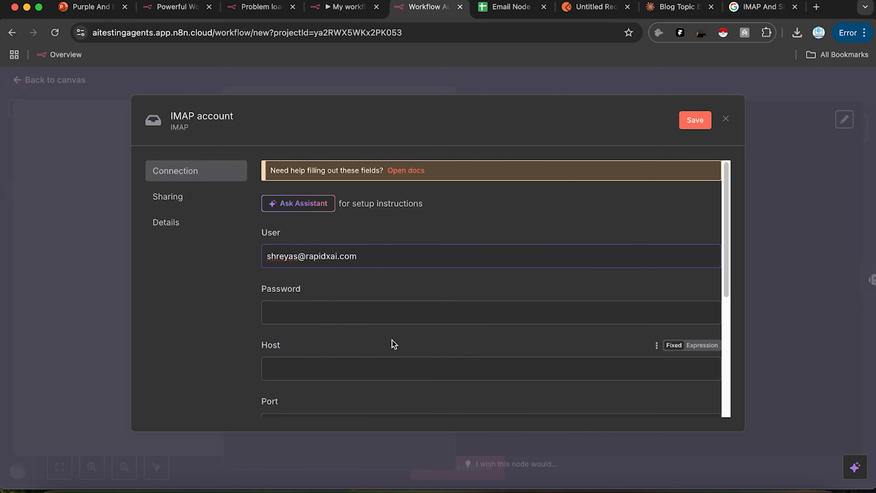
# Step: Enter the mailbox's e-mail address as User and its account password in the IMAP credential
pyautogui.write('•••••••')
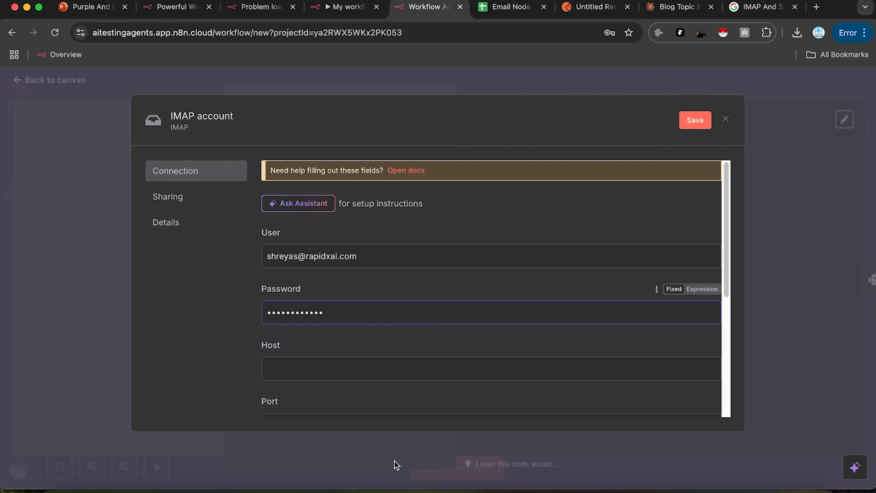
pyautogui.scroll(-1, 375, 322)
pyautogui.click(324, 343)
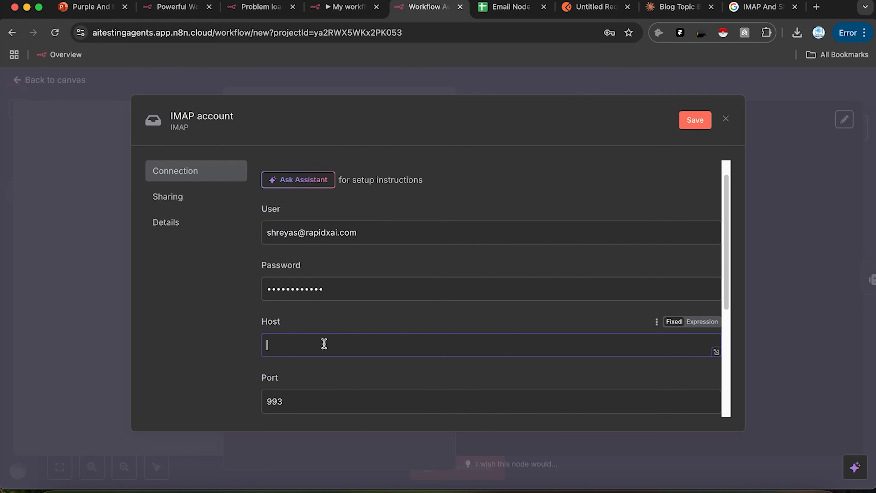
# Step: Search Google for 'imap host for hostinger' and copy the imap.hostinger.com server address
pyautogui.click(761, 7)
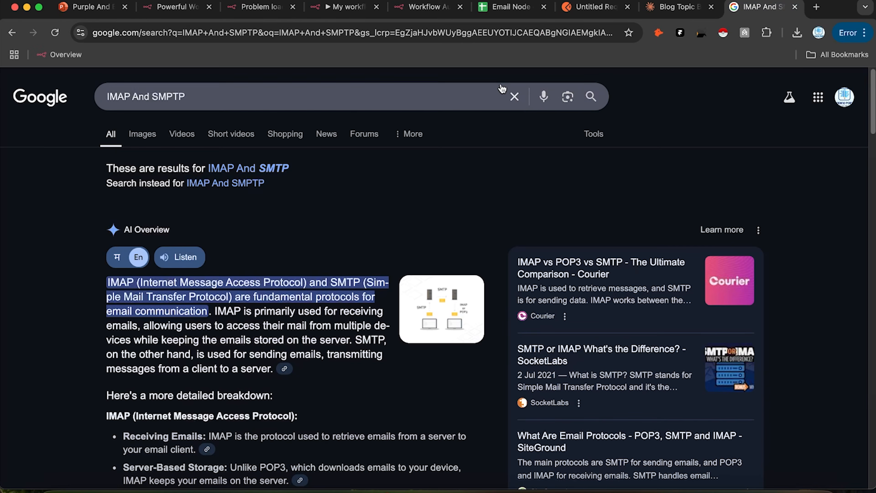
pyautogui.click(514, 96)
pyautogui.write('imap ')
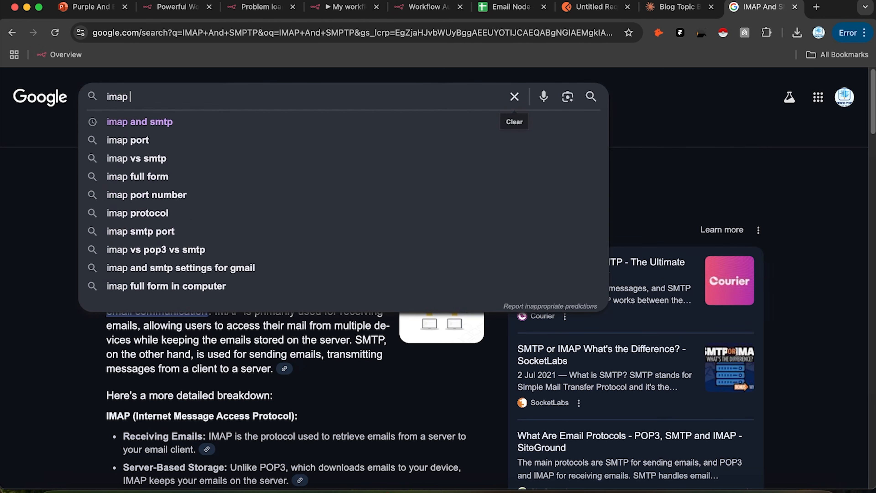
pyautogui.write('host for hosi')
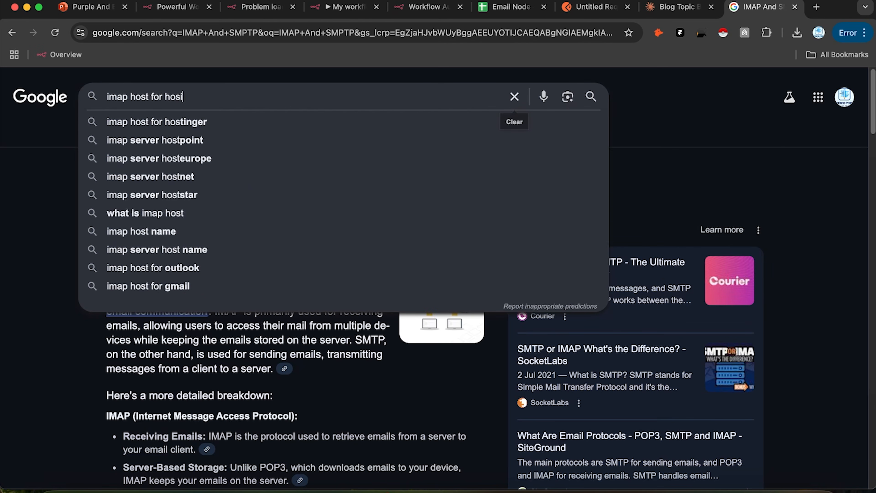
pyautogui.write('t')
pyautogui.press('Down')
pyautogui.press('Return')
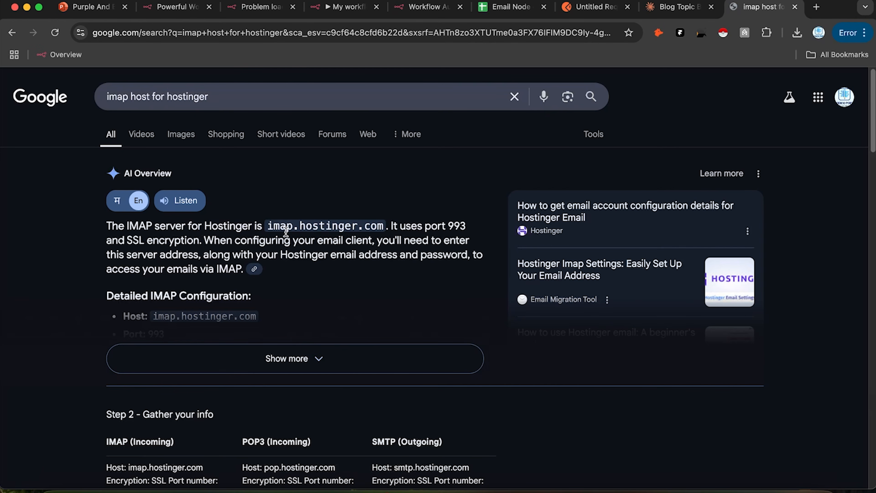
pyautogui.moveTo(266, 226); pyautogui.dragTo(385, 224)
pyautogui.press('super+c')
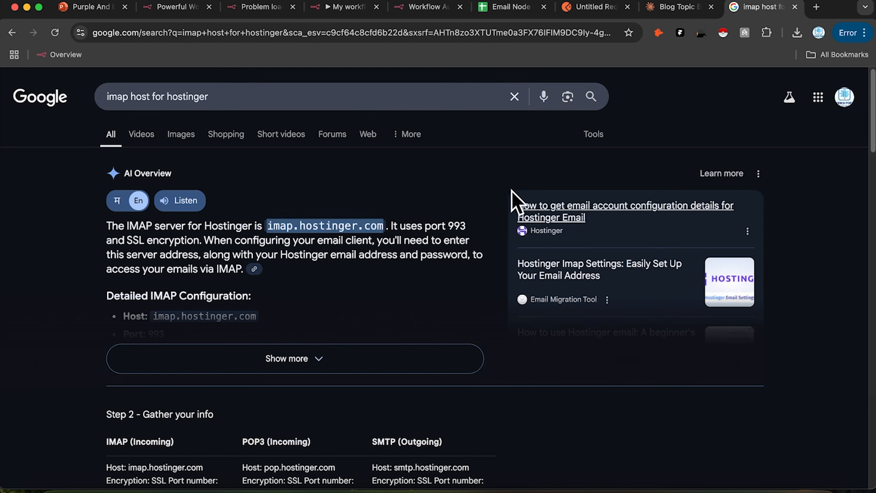
pyautogui.click(352, 10)
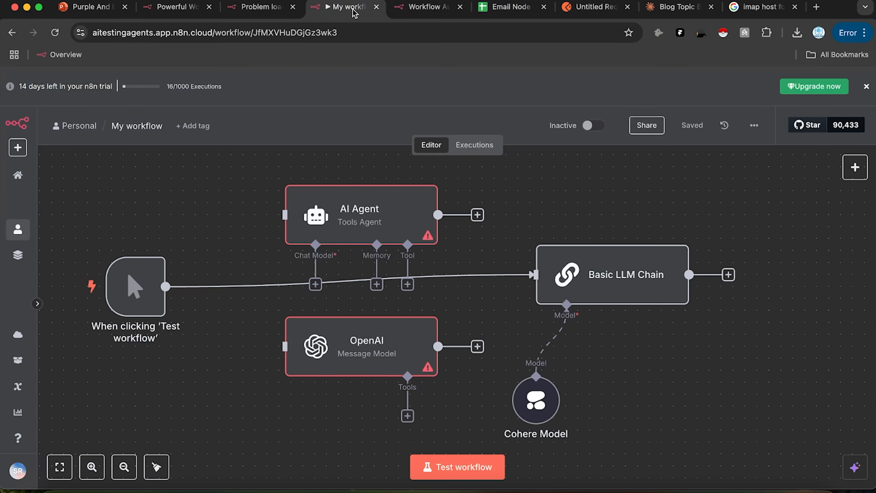
pyautogui.click(243, 9)
# Step: Paste imap.hostinger.com into the IMAP credential's Host field and save to test the connection
pyautogui.click(194, 11)
pyautogui.click(421, 8)
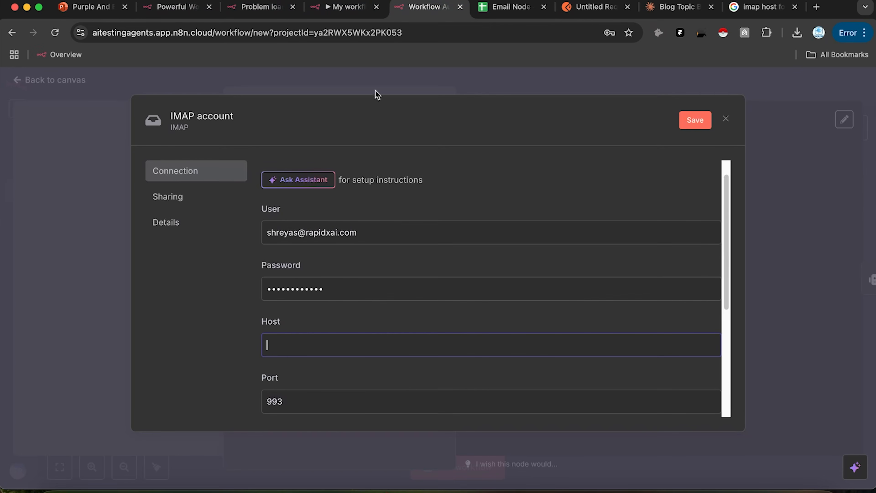
pyautogui.press('super+v')
pyautogui.scroll(-5, 319, 350)
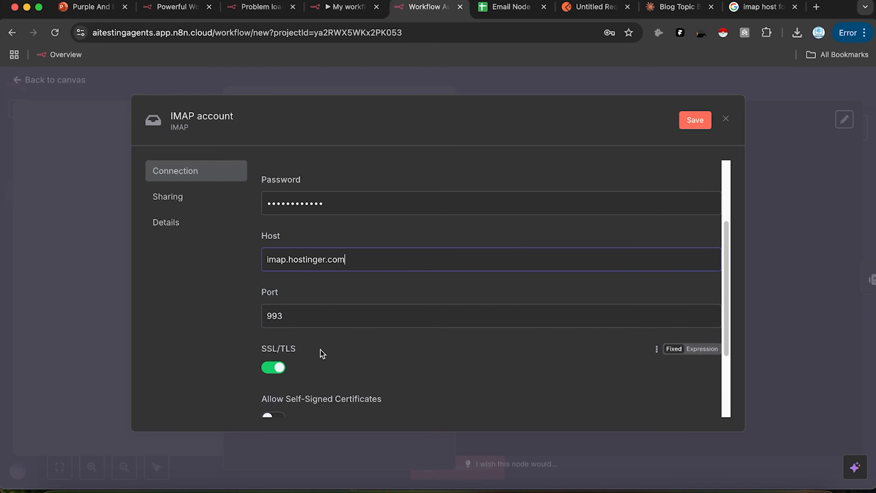
pyautogui.click(694, 120)
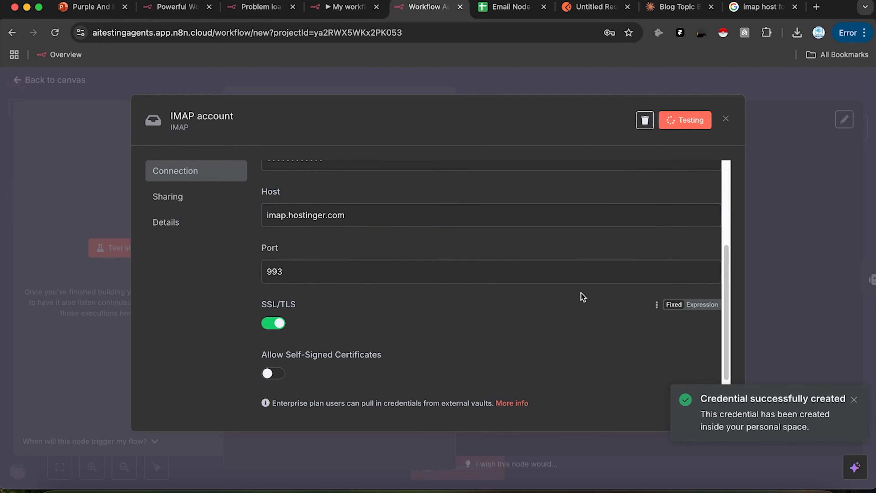
# Step: Re-enter the credential password, save until the connection test succeeds, and close the credential
pyautogui.scroll(5, 581, 297)
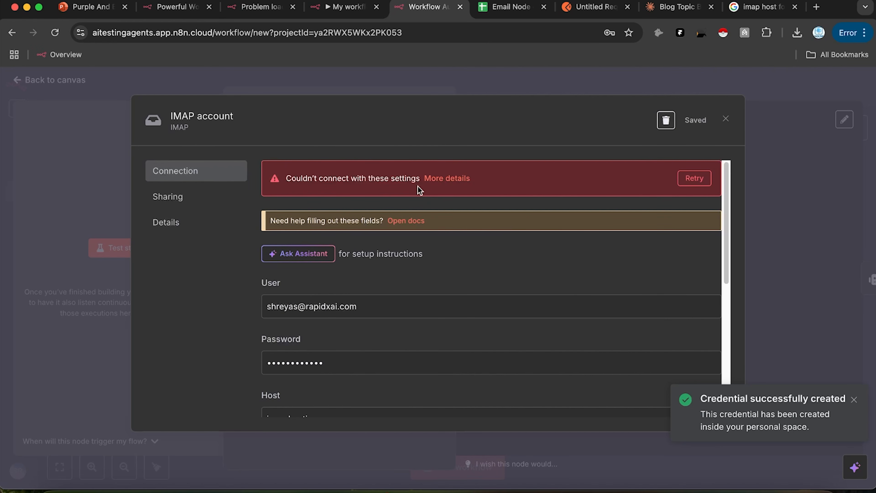
pyautogui.click(455, 186)
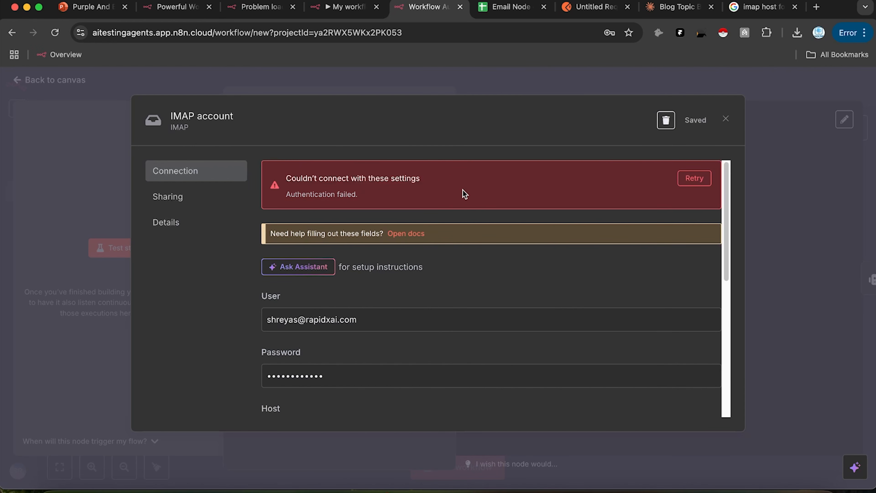
pyautogui.moveTo(368, 381); pyautogui.dragTo(123, 364)
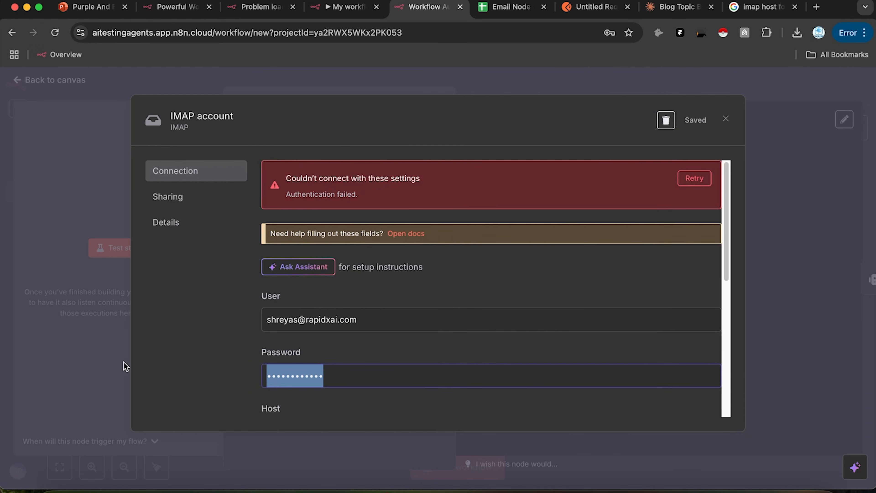
pyautogui.write('a')
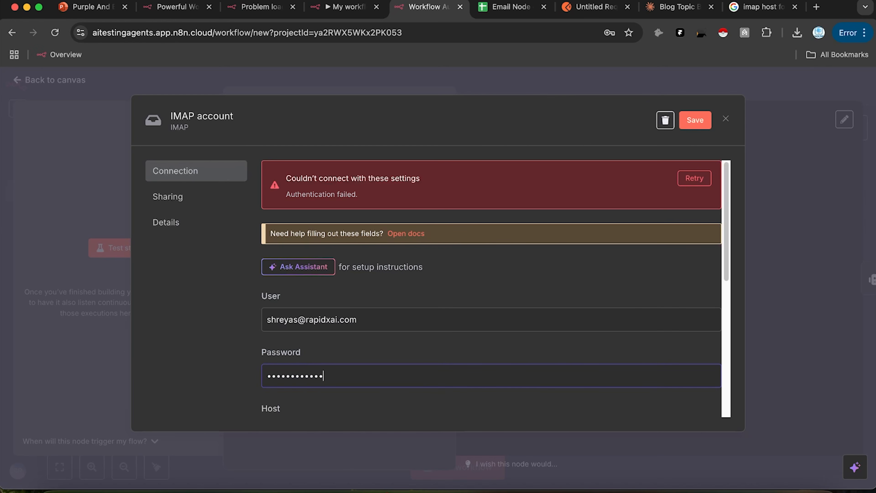
pyautogui.click(700, 122)
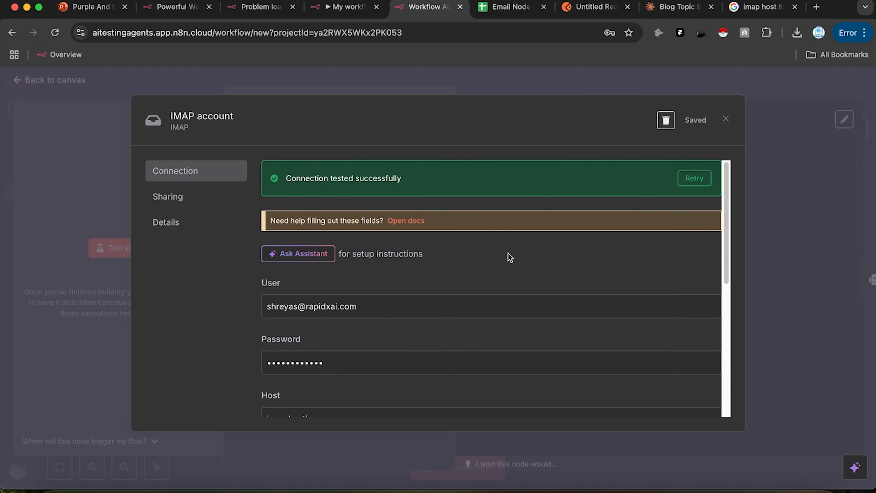
pyautogui.click(725, 120)
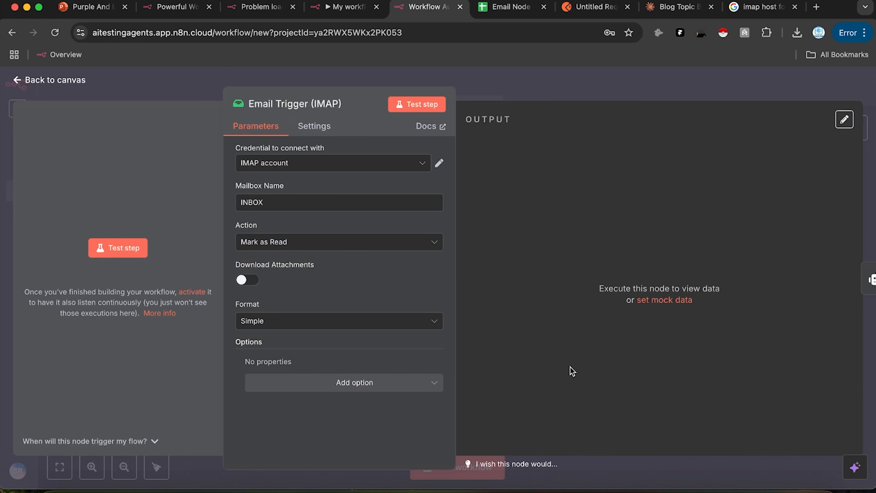
pyautogui.click(817, 7)
# Step: Search for mail.hostinger in the new tab to reach the Hostinger Webmail inbox
pyautogui.write('Hostinger')
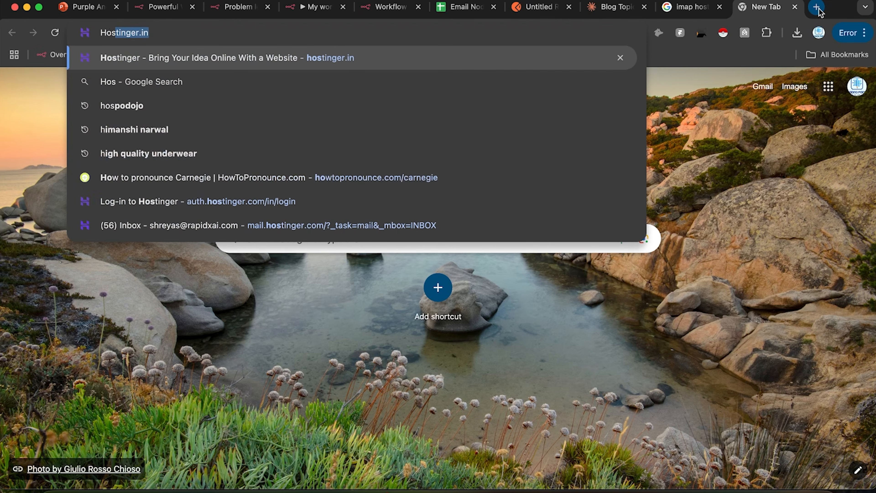
pyautogui.press('Delete')
pyautogui.press('BackSpace')
pyautogui.press('BackSpace')
pyautogui.press('BackSpace')
pyautogui.press('BackSpace')
pyautogui.press('BackSpace')
pyautogui.press('BackSpace')
pyautogui.press('BackSpace')
pyautogui.press('BackSpace')
pyautogui.press('BackSpace')
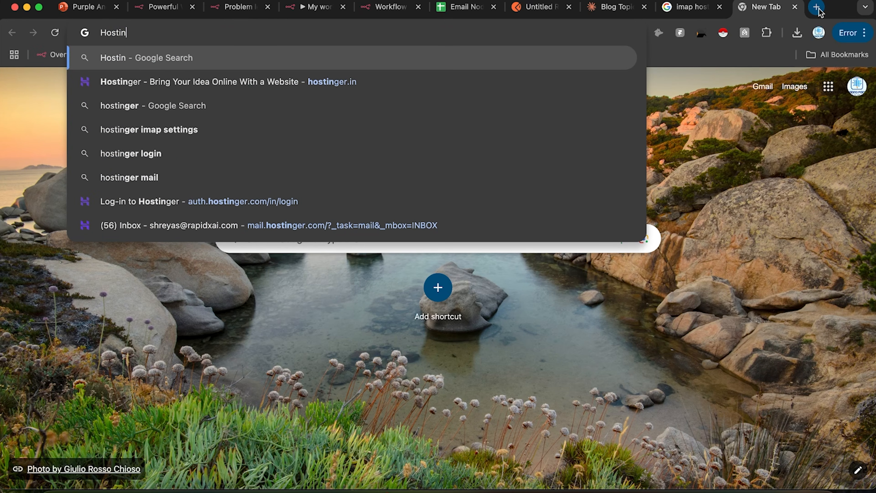
pyautogui.write('mail.g')
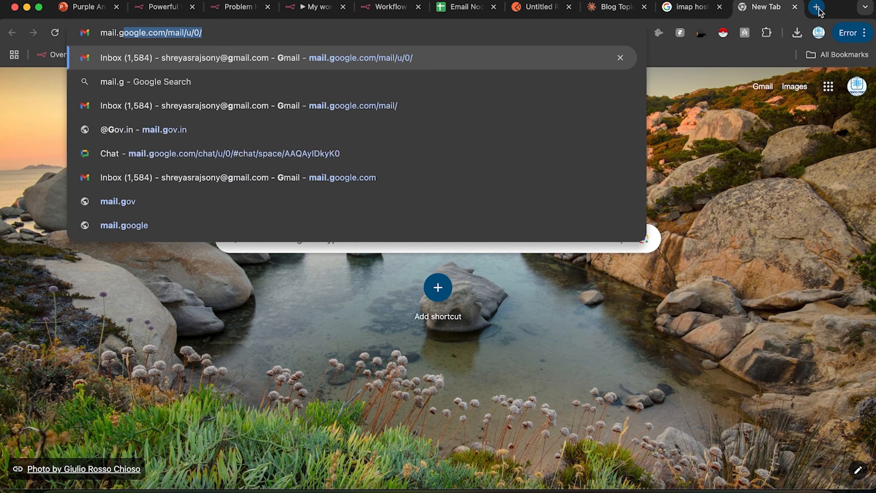
pyautogui.press('Delete')
pyautogui.press('BackSpace')
pyautogui.write('hositng')
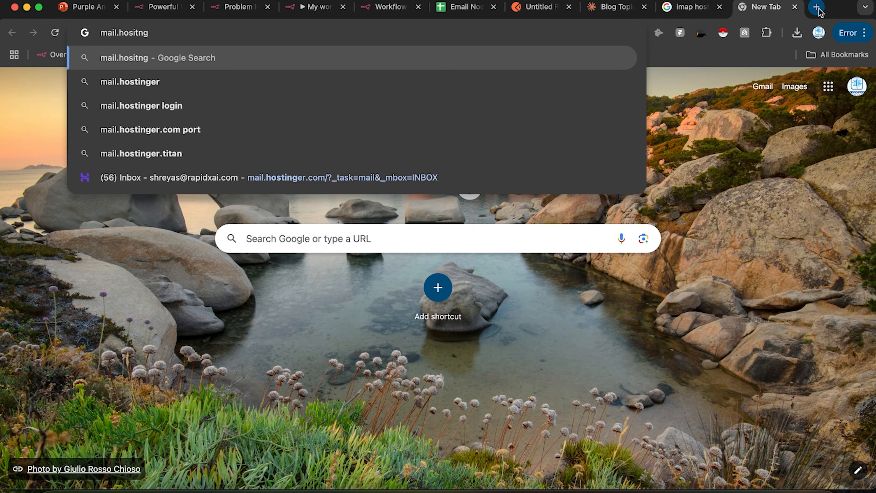
pyautogui.press('Down')
pyautogui.press('Return')
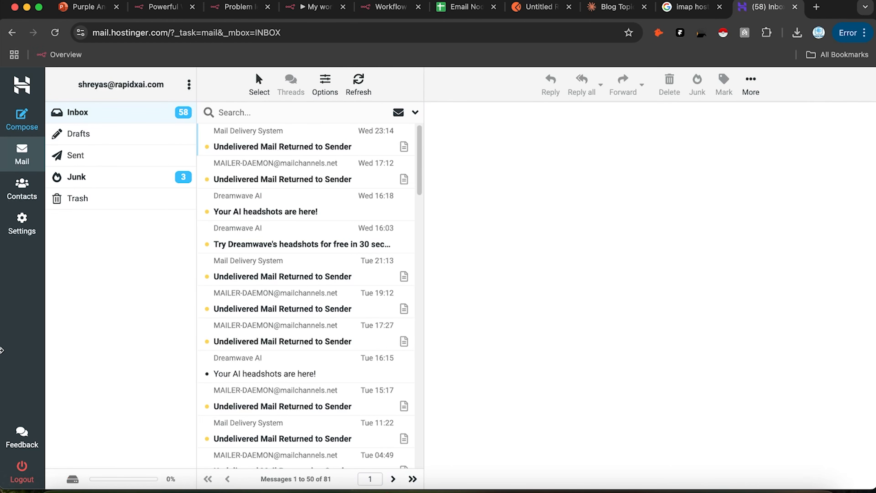
pyautogui.click(24, 230)
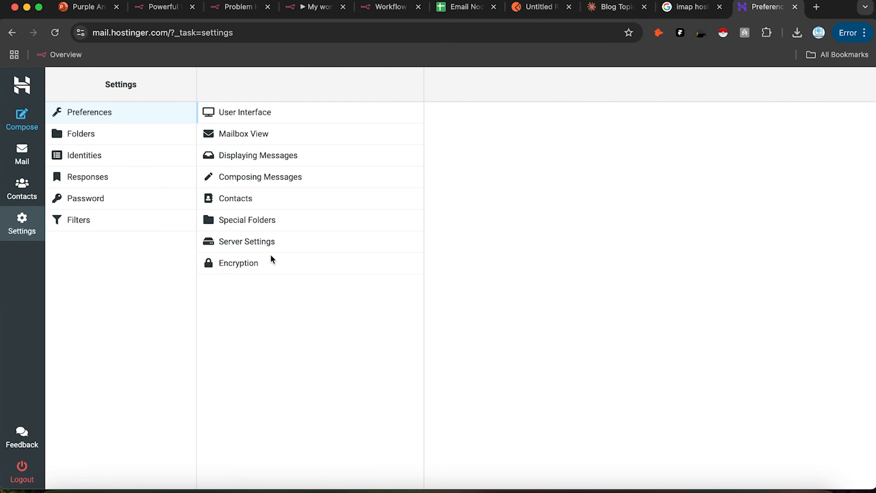
pyautogui.click(268, 244)
pyautogui.click(262, 264)
pyautogui.click(276, 225)
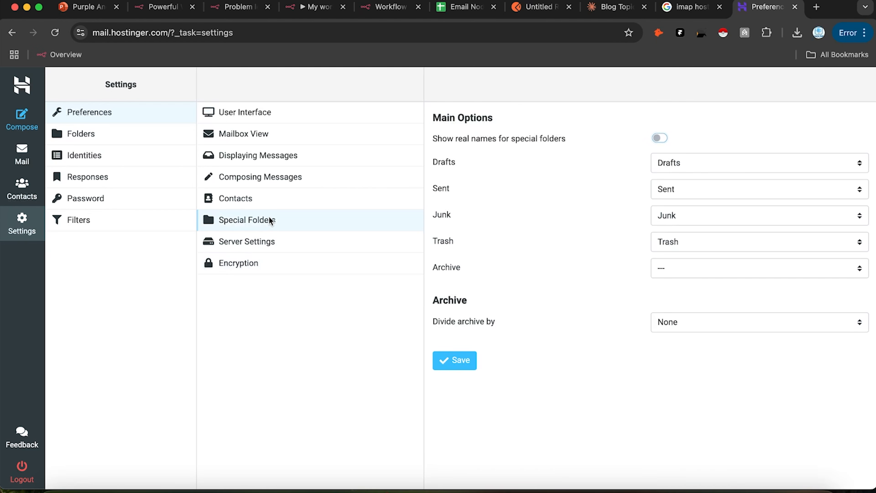
pyautogui.click(277, 200)
pyautogui.click(286, 176)
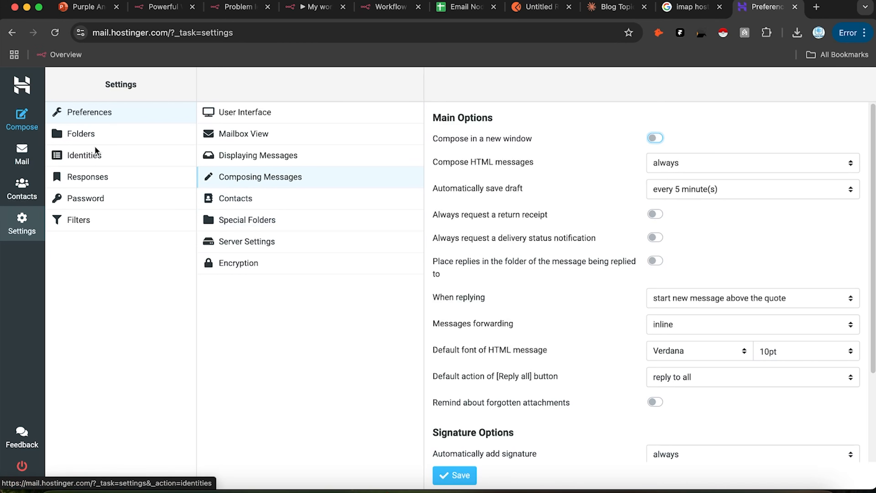
# Step: Check the Folders and Responses settings, open the Password page, and close the IMAP search tab
pyautogui.click(107, 144)
pyautogui.click(93, 176)
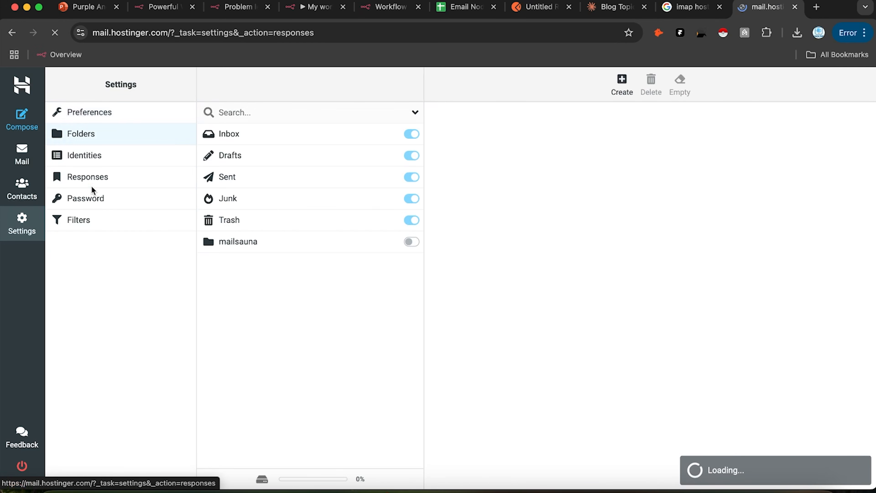
pyautogui.click(88, 202)
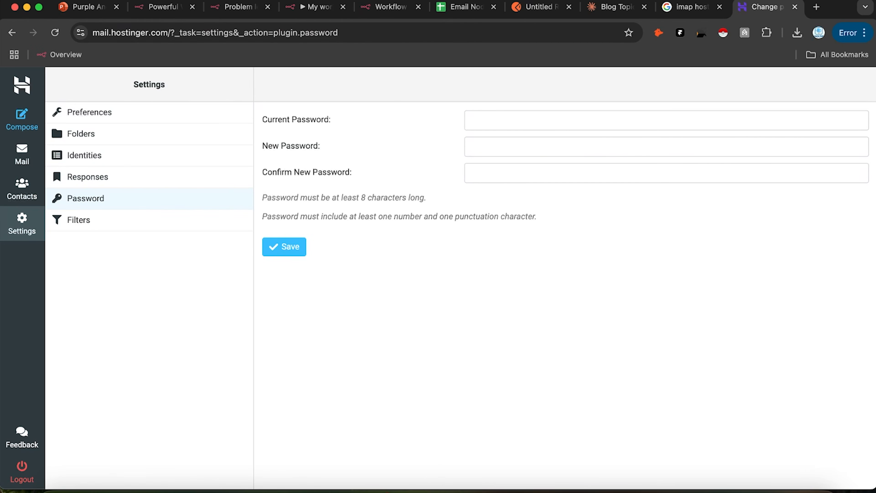
pyautogui.click(720, 7)
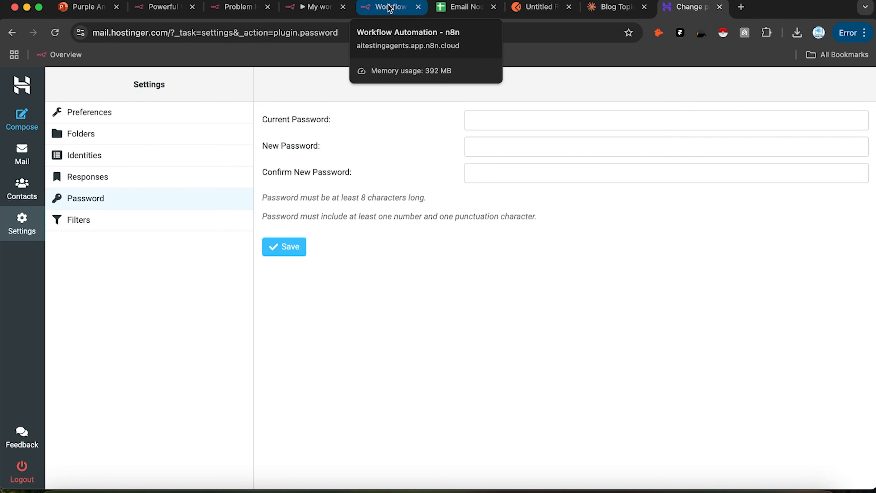
pyautogui.click(311, 7)
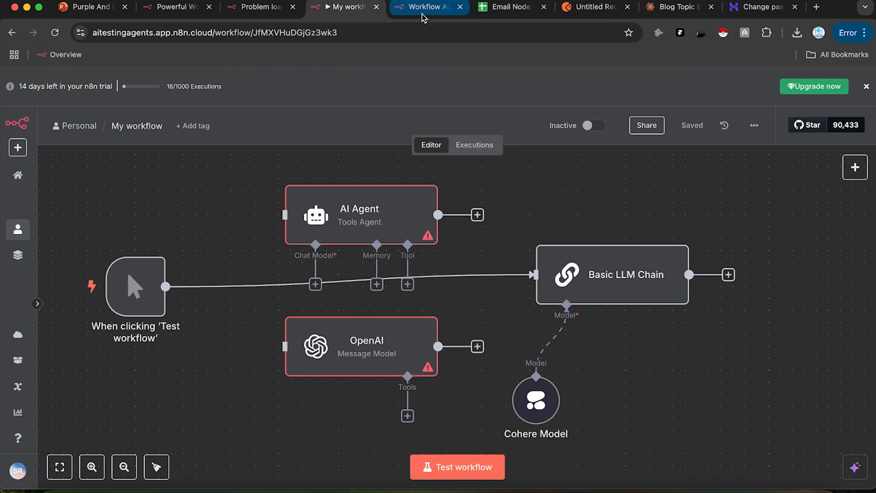
# Step: Return to the canvas and rearrange the AI Agent, OpenAI Chat Model and Google Sheets nodes
pyautogui.click(422, 13)
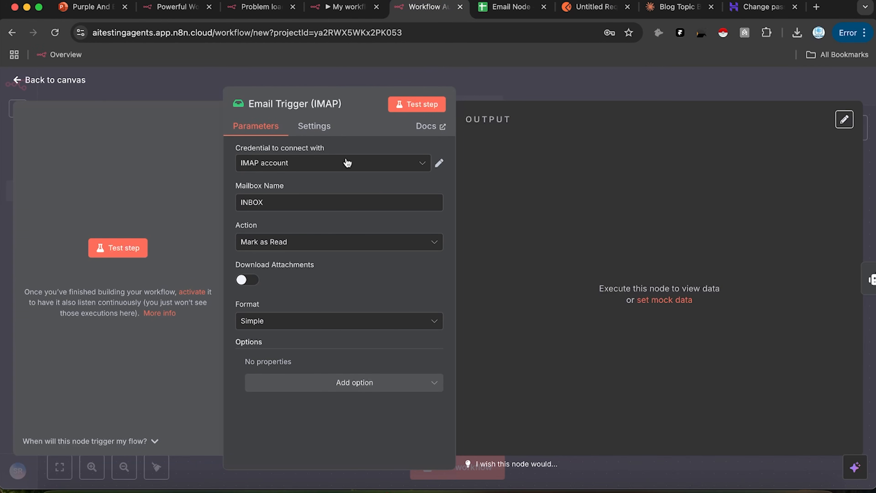
pyautogui.click(538, 77)
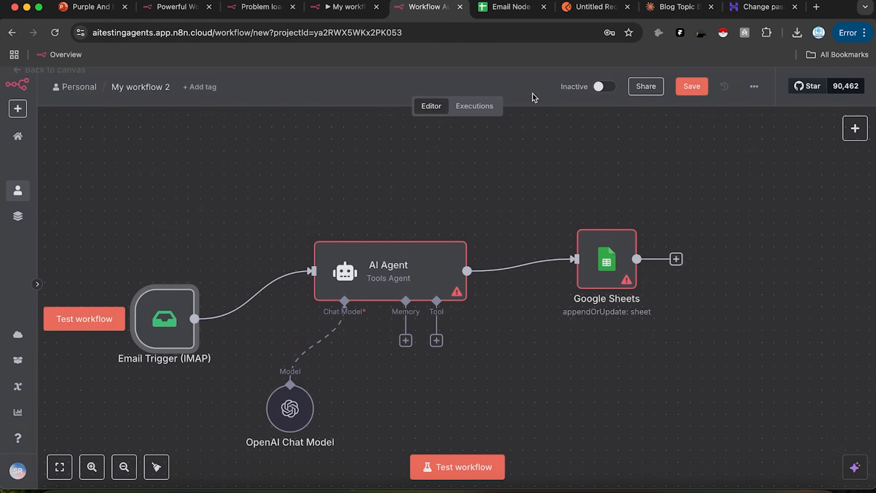
pyautogui.moveTo(433, 255); pyautogui.dragTo(456, 242)
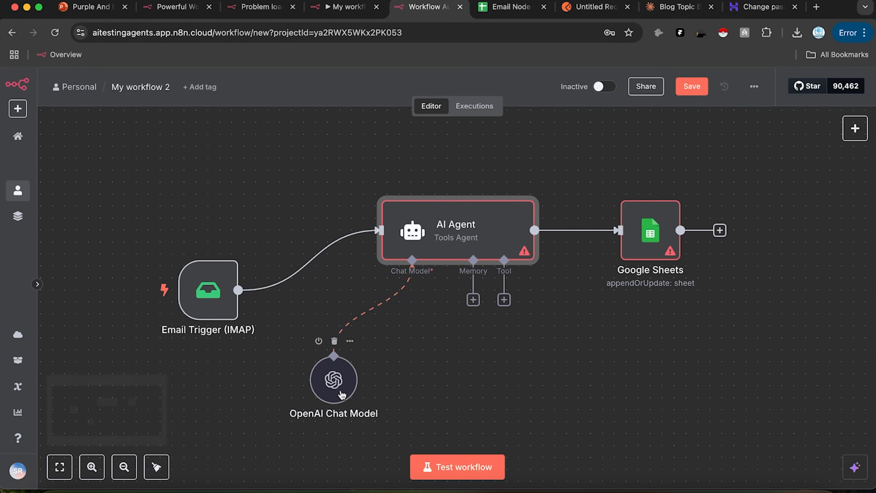
pyautogui.moveTo(342, 394); pyautogui.dragTo(390, 418)
pyautogui.moveTo(660, 243); pyautogui.dragTo(683, 204)
pyautogui.moveTo(438, 234); pyautogui.dragTo(450, 246)
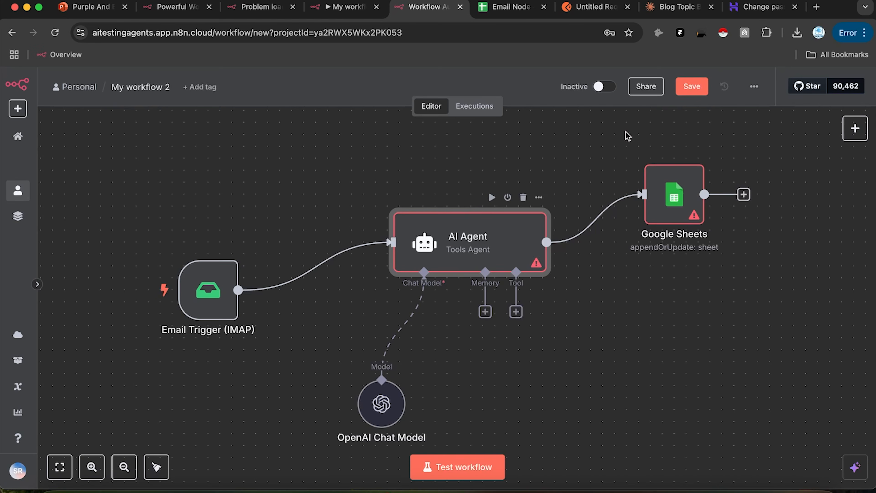
pyautogui.click(817, 7)
# Step: Open Gmail and expand a new message to full screen
pyautogui.write('gmail')
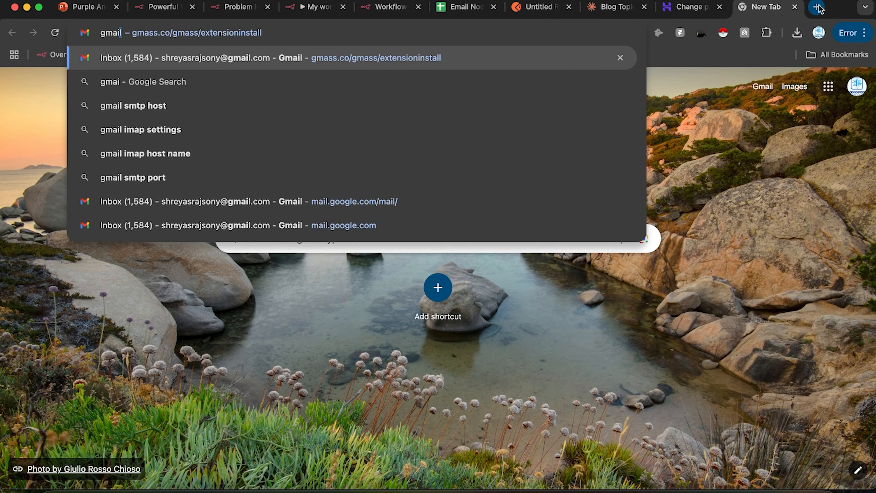
pyautogui.press('Return')
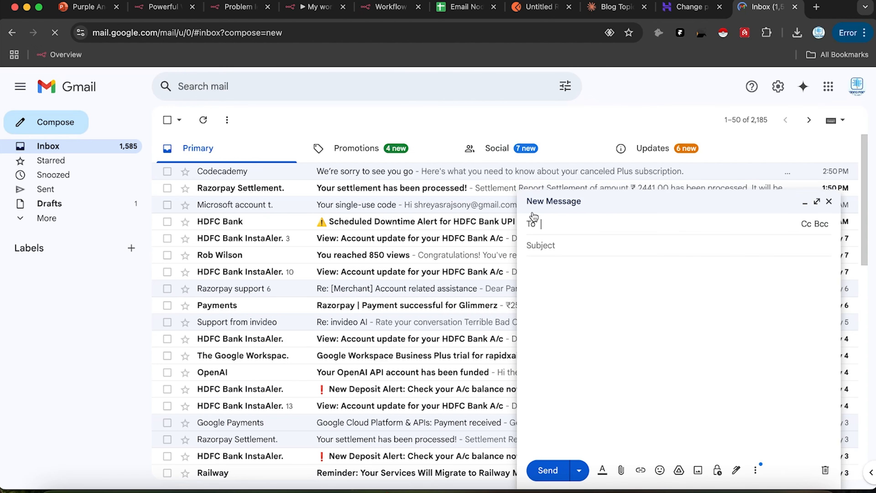
pyautogui.click(817, 202)
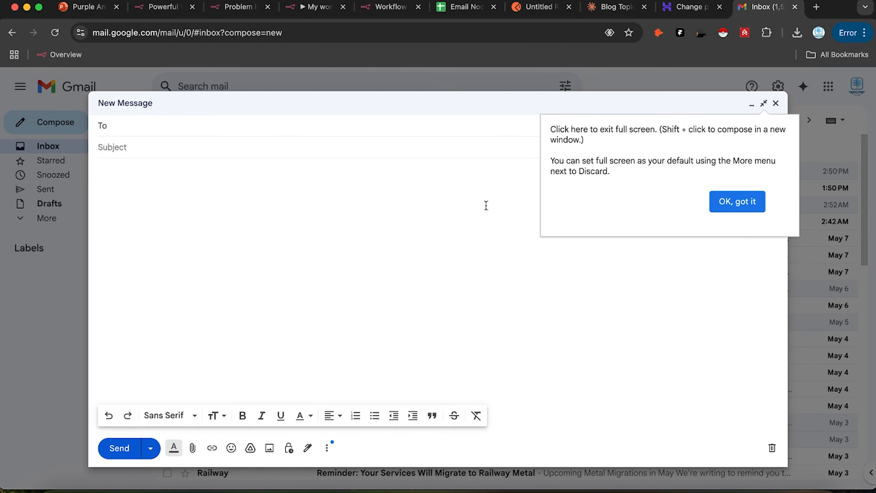
pyautogui.click(738, 202)
# Step: Address the message to the test mailbox with subject 'Test Email' and body 'Yo Sup!'
pyautogui.click(365, 126)
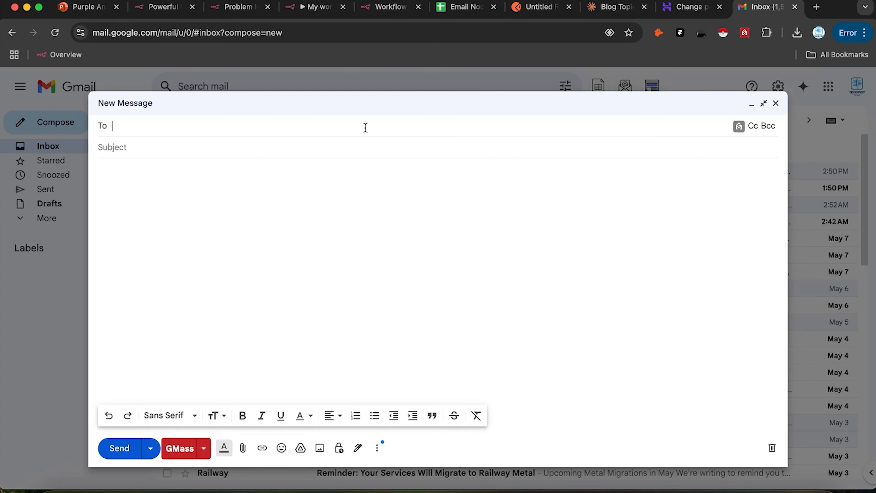
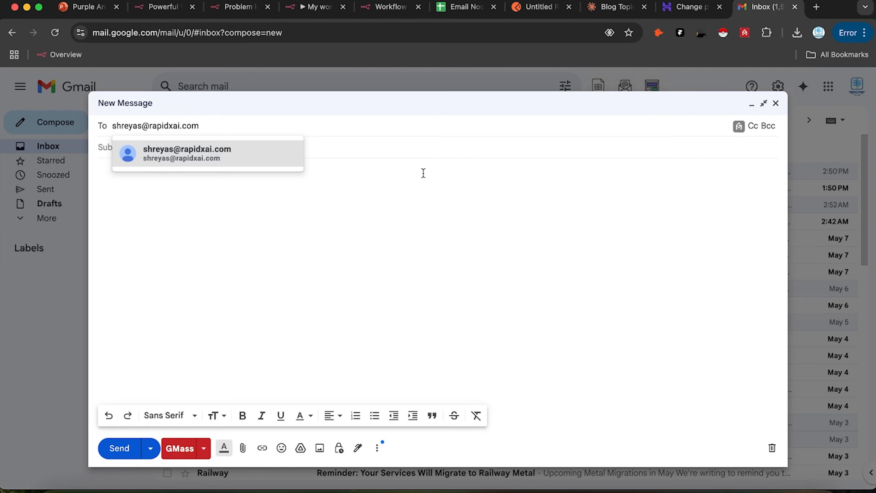
pyautogui.click(431, 167)
pyautogui.write('Test Email')
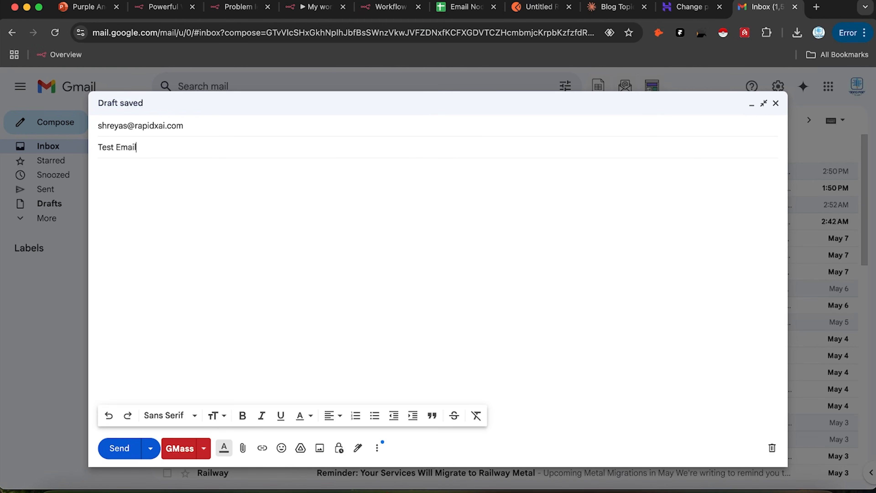
pyautogui.click(309, 272)
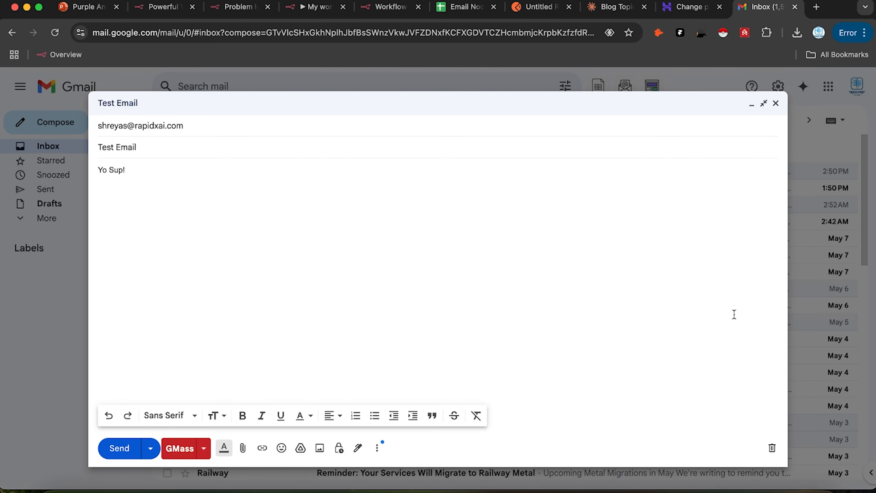
pyautogui.click(381, 6)
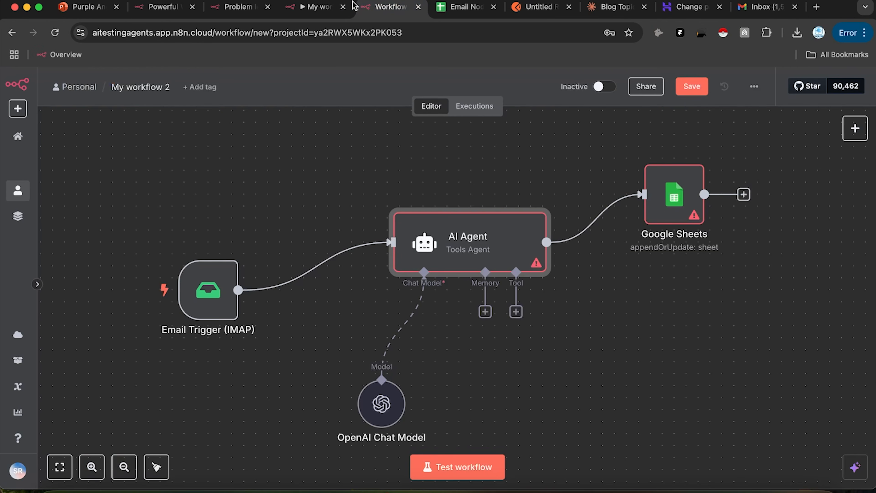
# Step: Recentre the nodes and save the new workflow as My workflow 2
pyautogui.moveTo(503, 251); pyautogui.dragTo(442, 235)
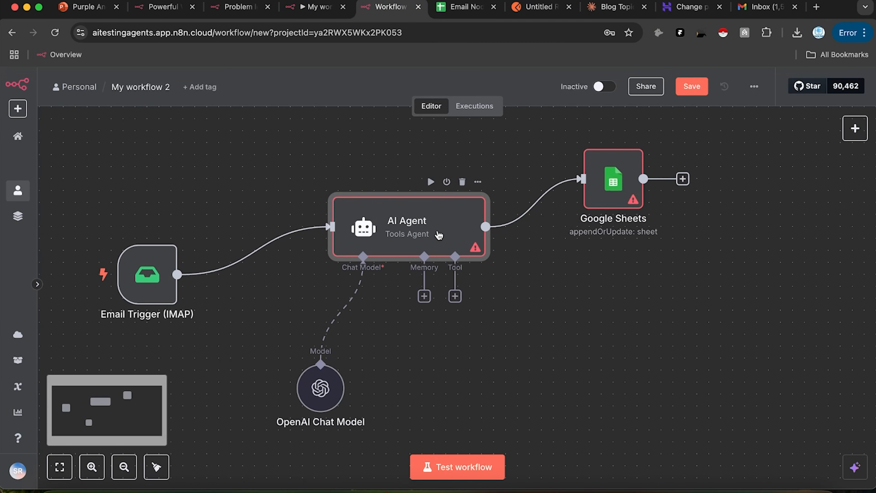
pyautogui.doubleClick(439, 235)
pyautogui.click(636, 96)
pyautogui.click(676, 93)
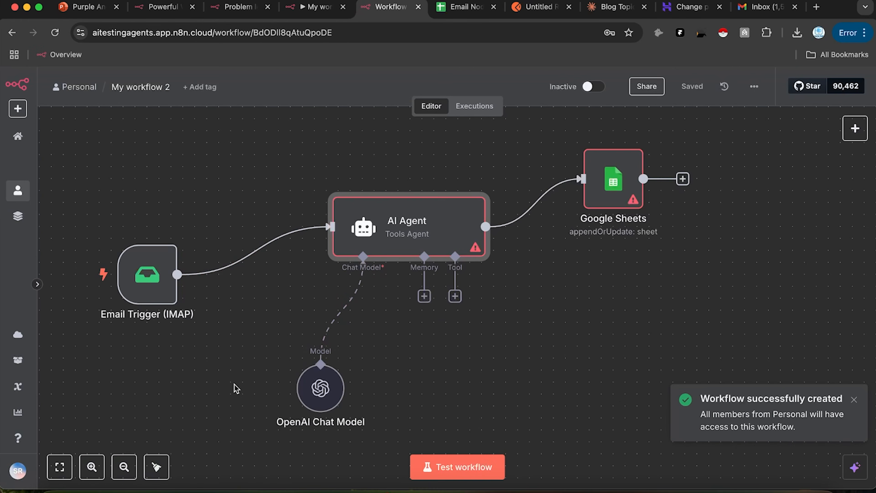
# Step: Delete the Email Trigger-to-AI Agent link, retry activation, save, and open the AI Agent prompt
pyautogui.click(263, 251)
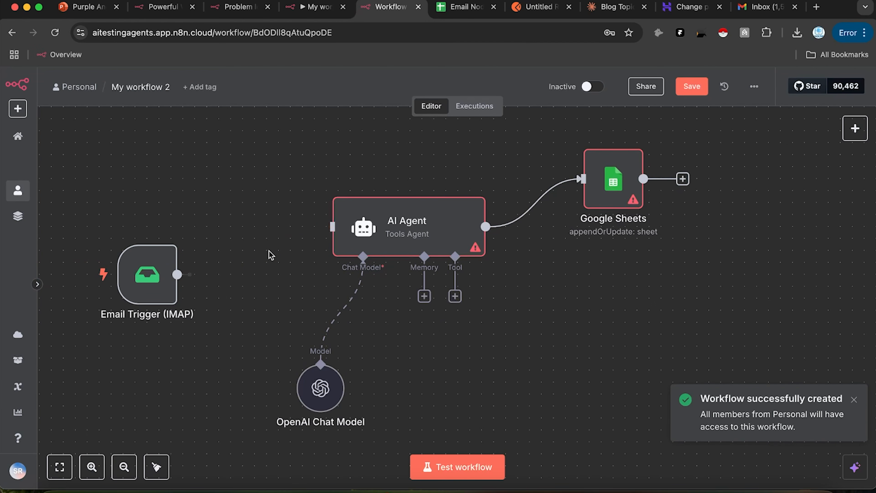
pyautogui.click(591, 87)
pyautogui.click(699, 88)
pyautogui.click(594, 86)
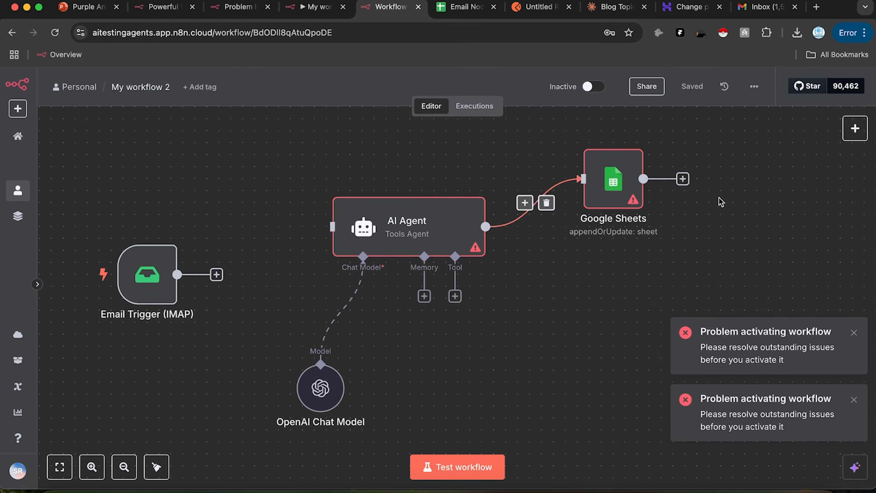
pyautogui.doubleClick(412, 251)
pyautogui.click(426, 254)
# Step: Enter placeholder prompt 'dasda', then set the Google Sheets document to Email Node
pyautogui.write('dasda')
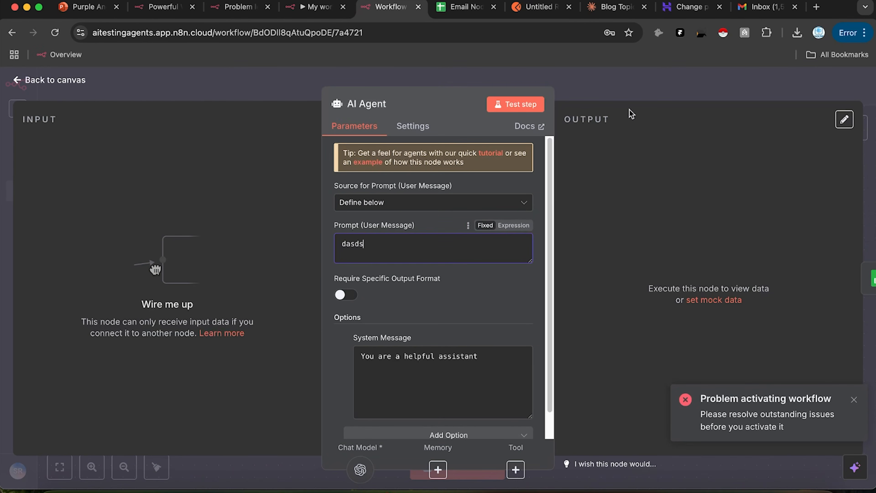
pyautogui.click(628, 93)
pyautogui.doubleClick(617, 197)
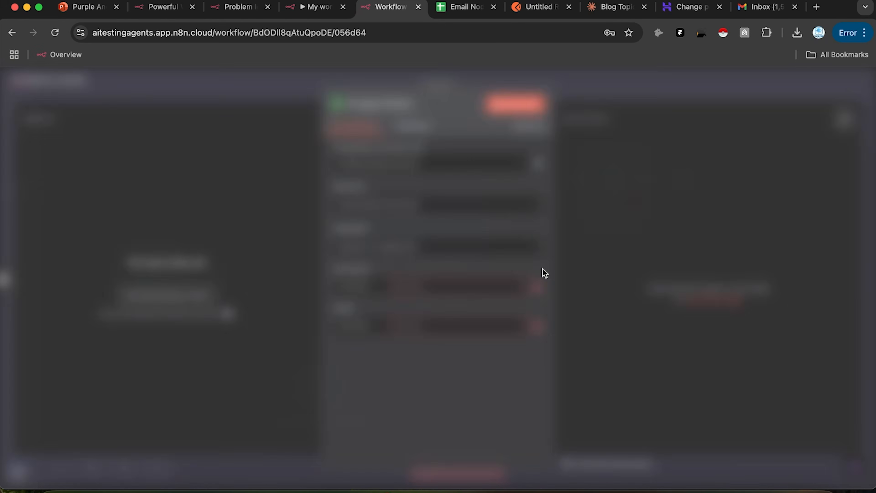
pyautogui.click(477, 270)
pyautogui.click(409, 290)
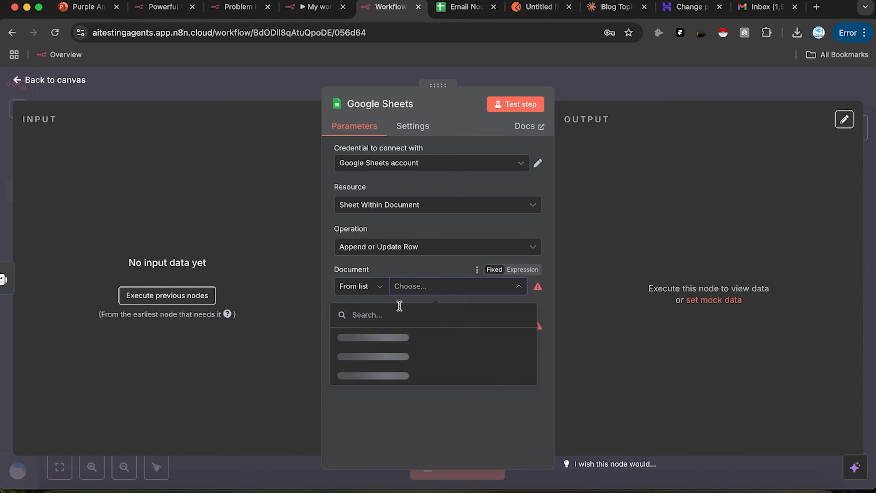
pyautogui.click(387, 336)
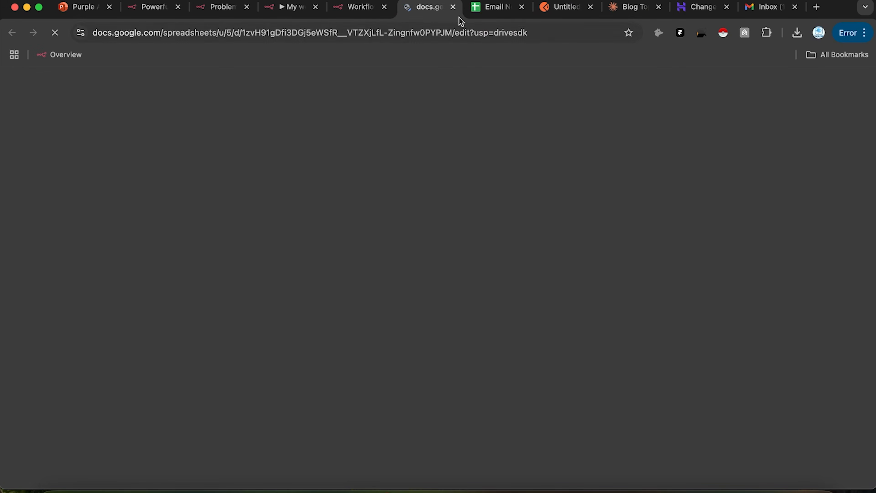
pyautogui.click(454, 8)
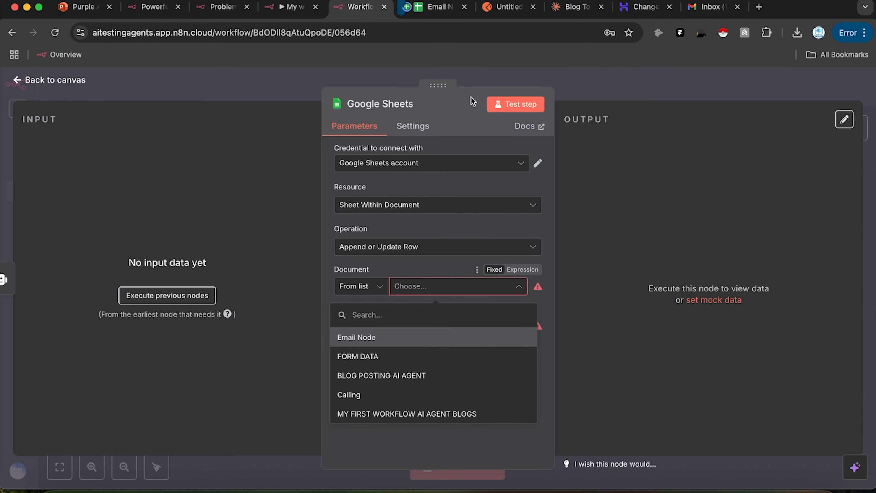
pyautogui.click(420, 340)
# Step: Choose Sheet1 as the target sheet, save the workflow, and return to the Gmail draft
pyautogui.click(455, 326)
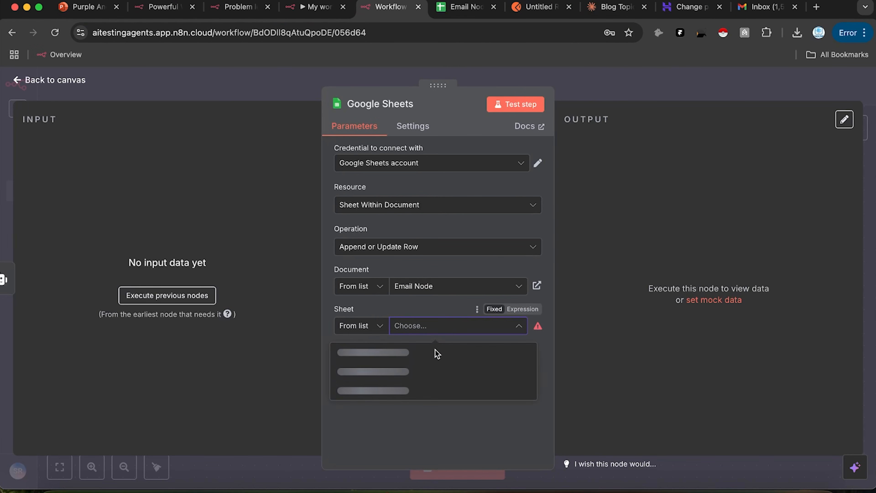
pyautogui.click(438, 358)
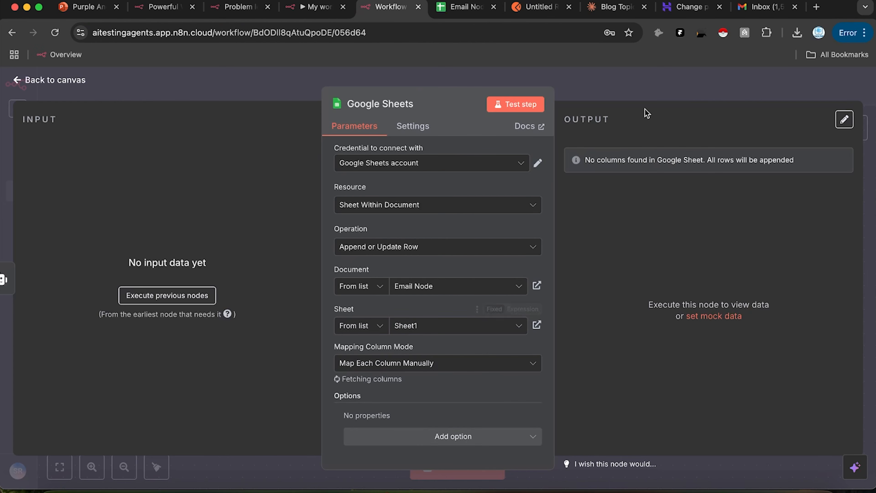
pyautogui.click(626, 87)
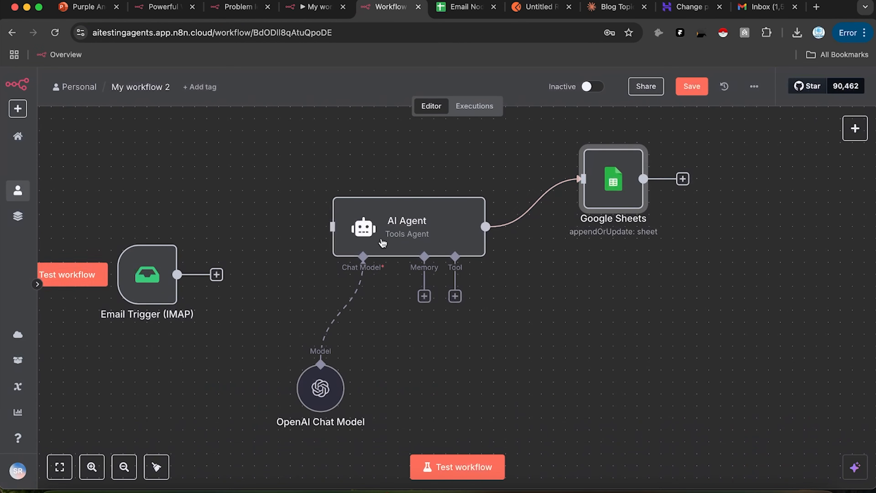
pyautogui.click(692, 86)
pyautogui.click(470, 109)
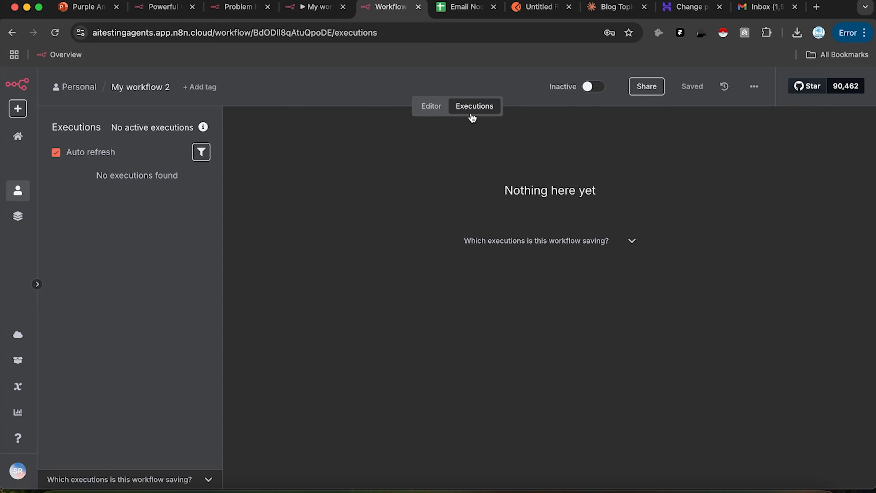
pyautogui.click(765, 11)
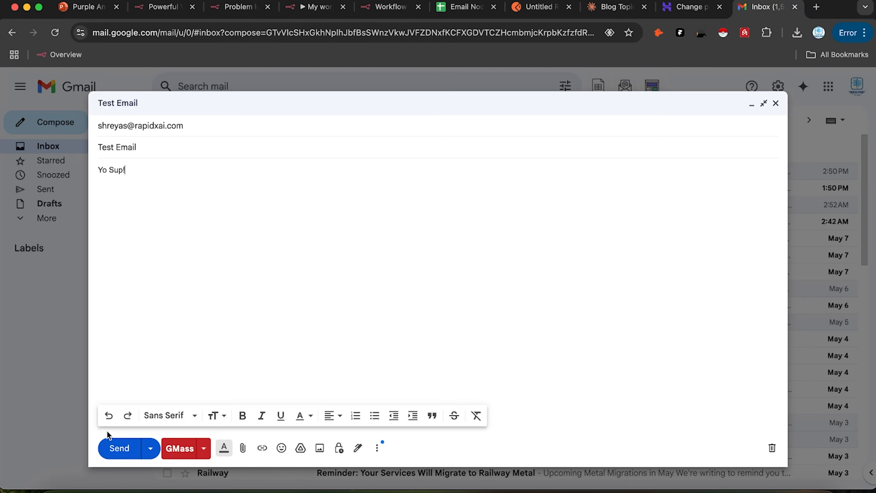
# Step: Send the Test Email and look for it in Hostinger's Junk and Inbox folders
pyautogui.click(109, 446)
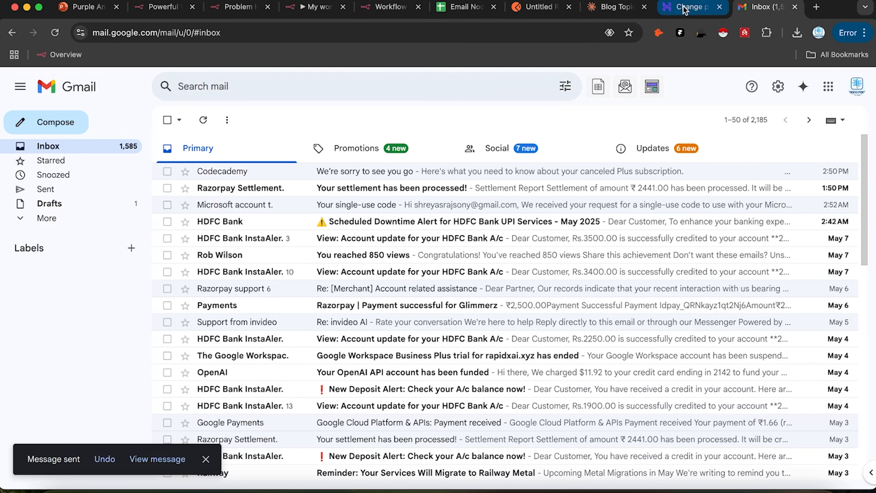
pyautogui.click(685, 10)
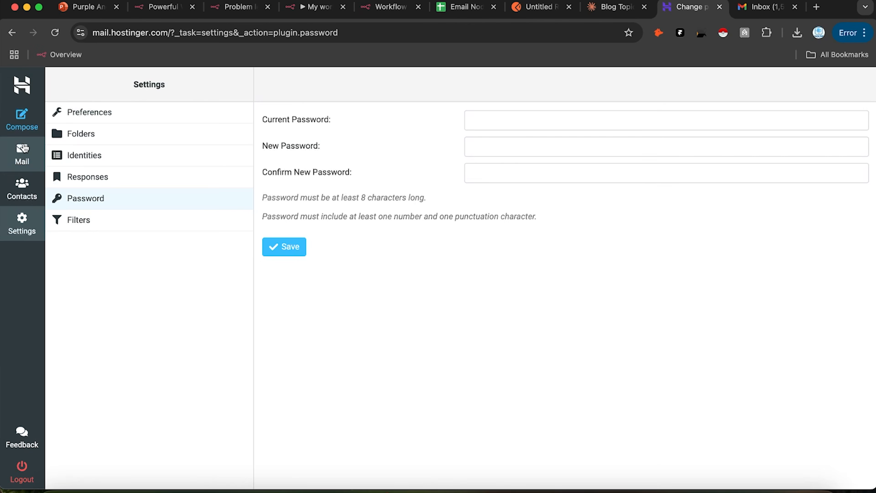
pyautogui.click(22, 149)
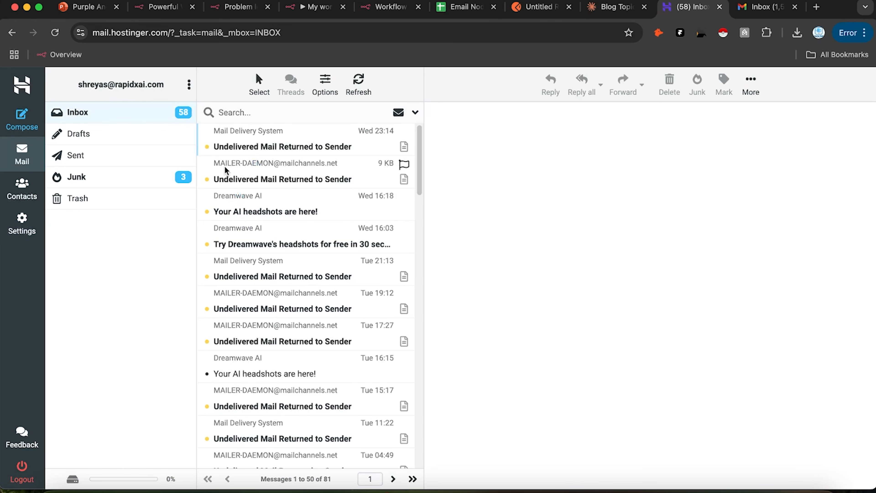
pyautogui.click(120, 178)
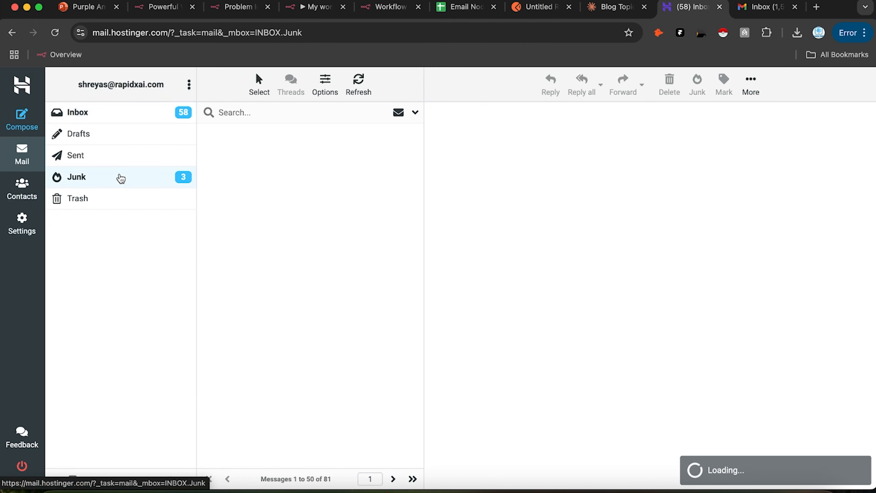
pyautogui.click(133, 114)
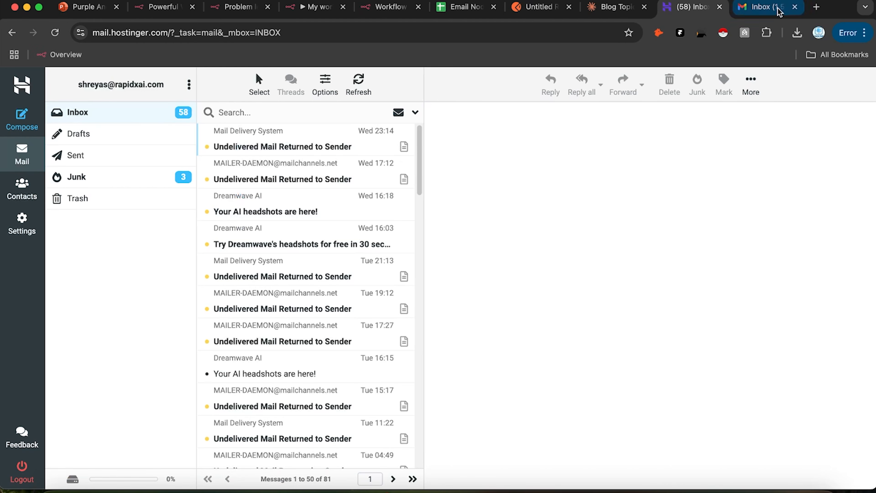
pyautogui.click(765, 7)
# Step: Check Gmail's Sent folder and confirm the recipient details of 'Test Email'
pyautogui.click(49, 190)
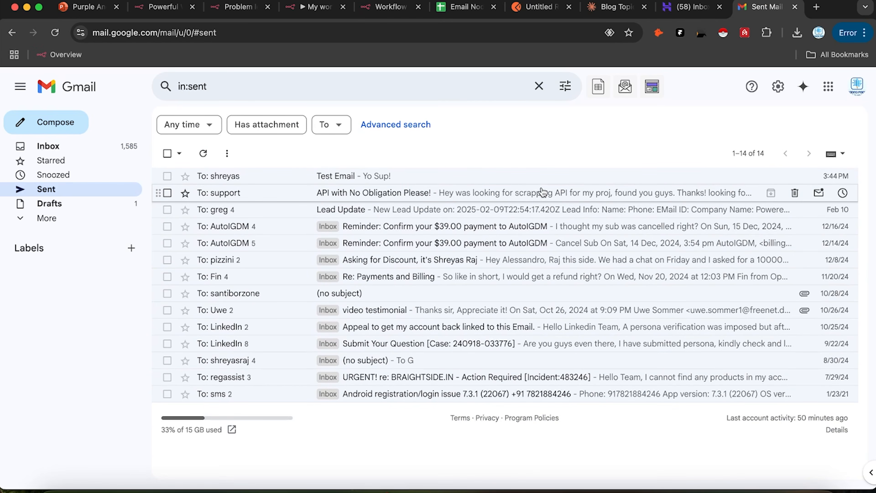
pyautogui.click(536, 197)
pyautogui.click(169, 119)
pyautogui.click(283, 181)
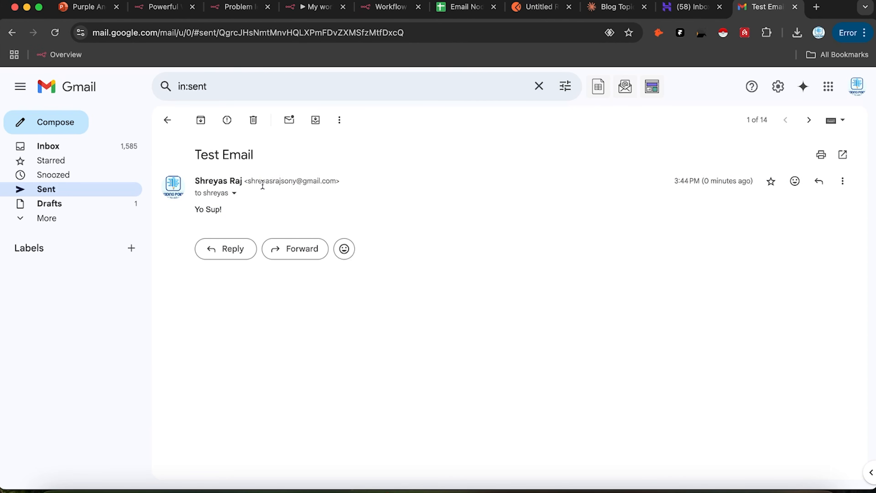
pyautogui.click(234, 193)
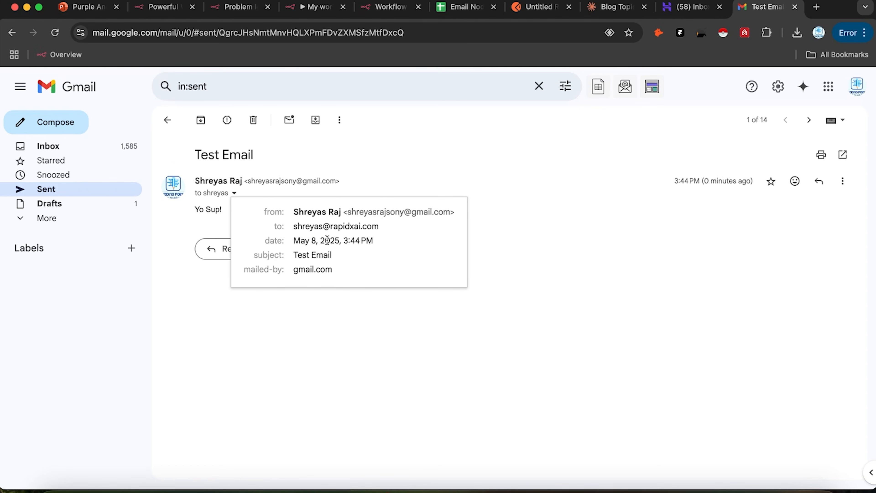
# Step: Scroll the Hostinger inbox to watch for the Test Email's arrival
pyautogui.click(688, 7)
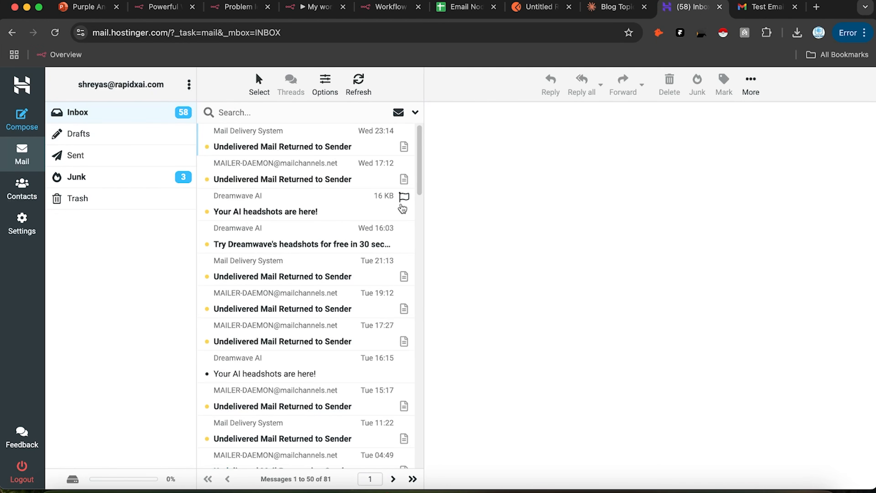
pyautogui.scroll(-1, 290, 244)
pyautogui.scroll(1, 290, 244)
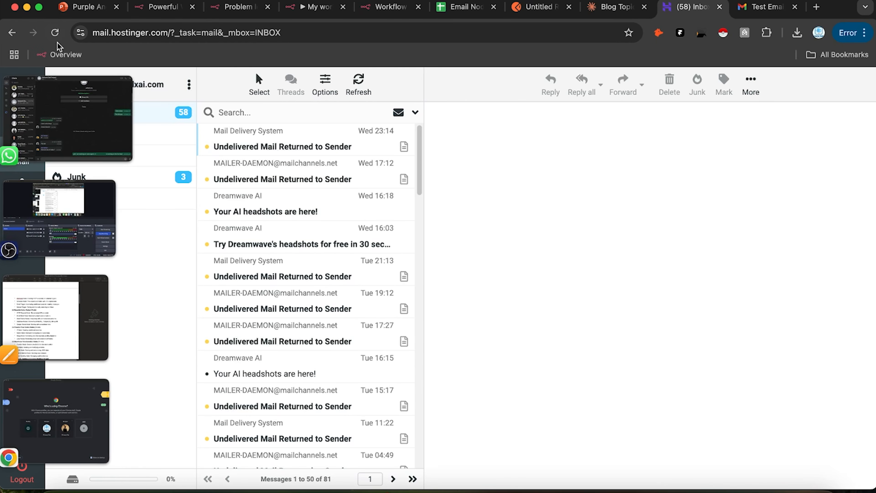
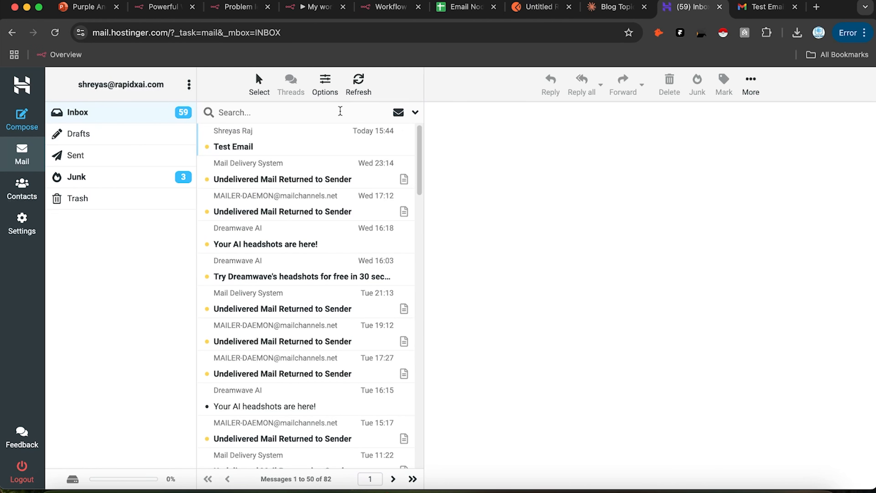
# Step: Activate 'My workflow 2' in n8n and dismiss the activation notice
pyautogui.click(401, 5)
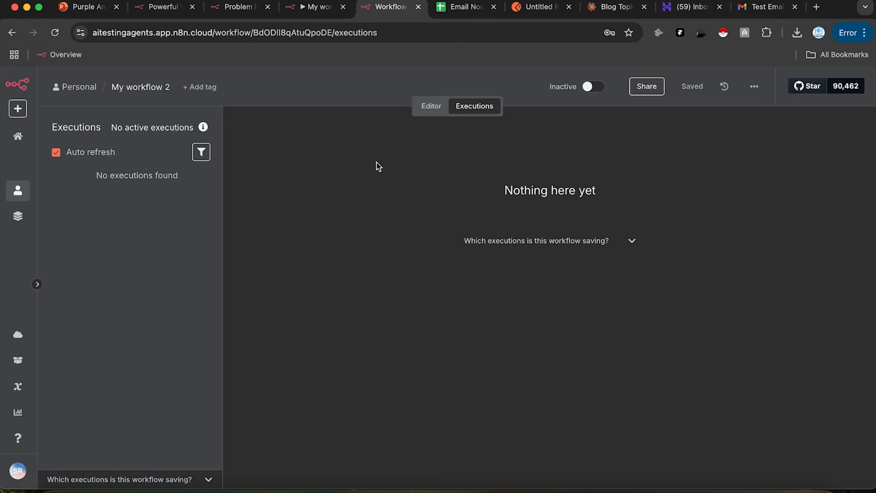
pyautogui.click(435, 107)
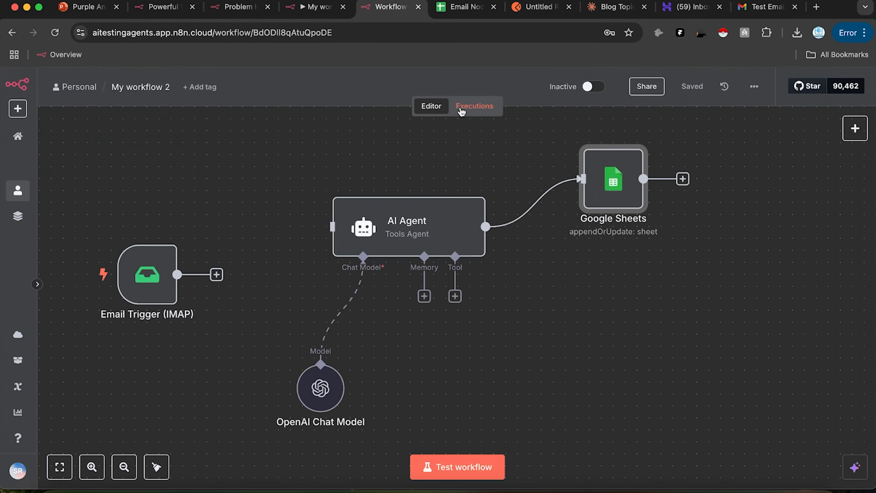
pyautogui.click(464, 110)
pyautogui.click(593, 86)
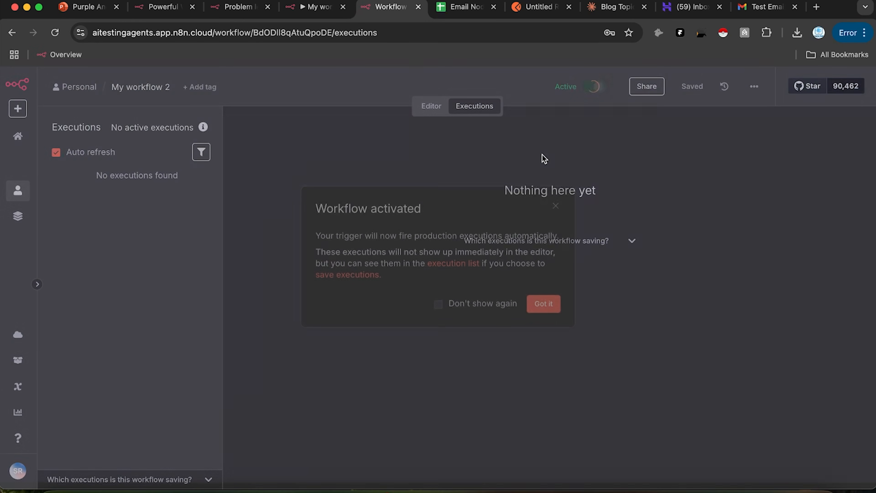
pyautogui.click(538, 309)
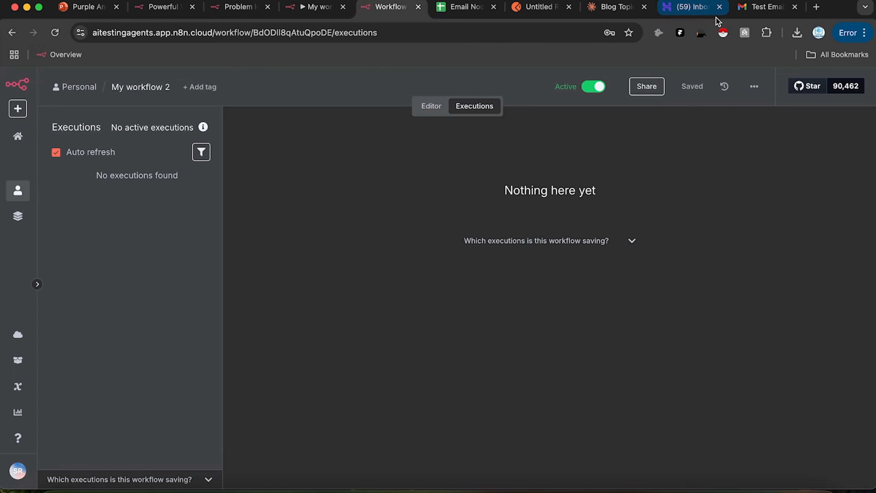
# Step: Email 'Another Test Email' with body 'Yo Sup' from Gmail to the business mailbox, then view Hostinger
pyautogui.click(763, 7)
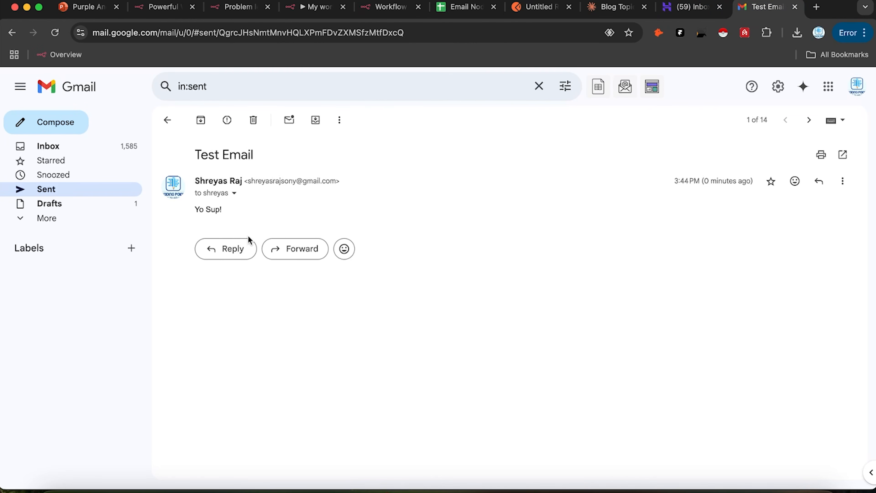
pyautogui.click(84, 128)
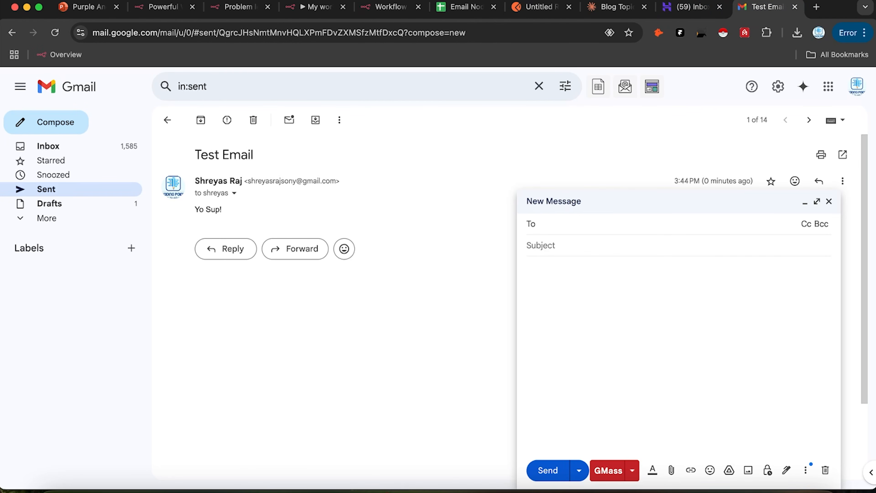
pyautogui.write('shre')
pyautogui.press('Return')
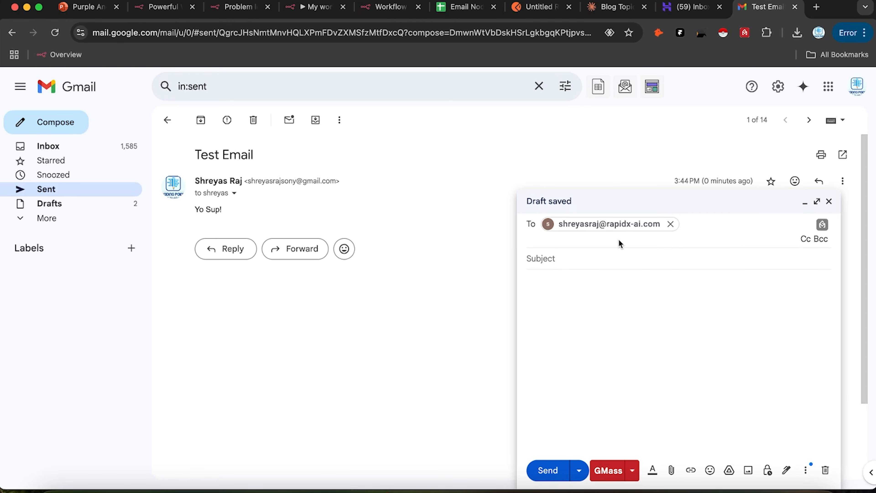
pyautogui.click(618, 256)
pyautogui.write('Another Test Email')
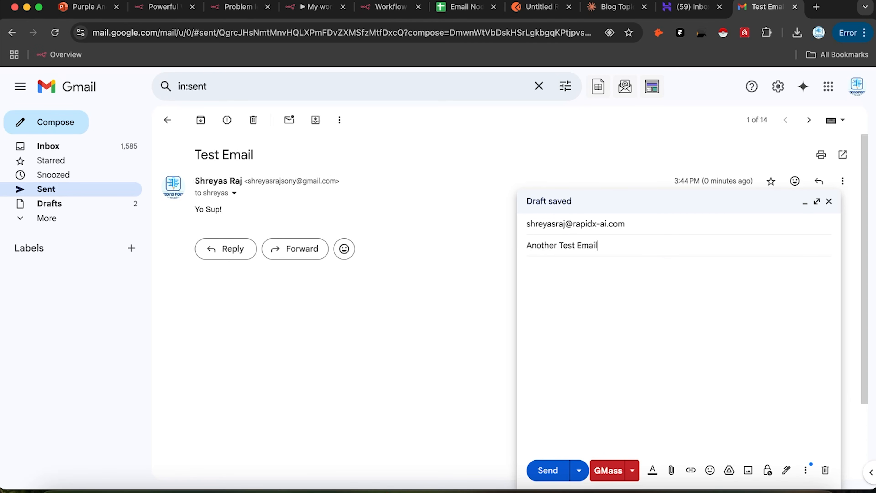
pyautogui.click(730, 382)
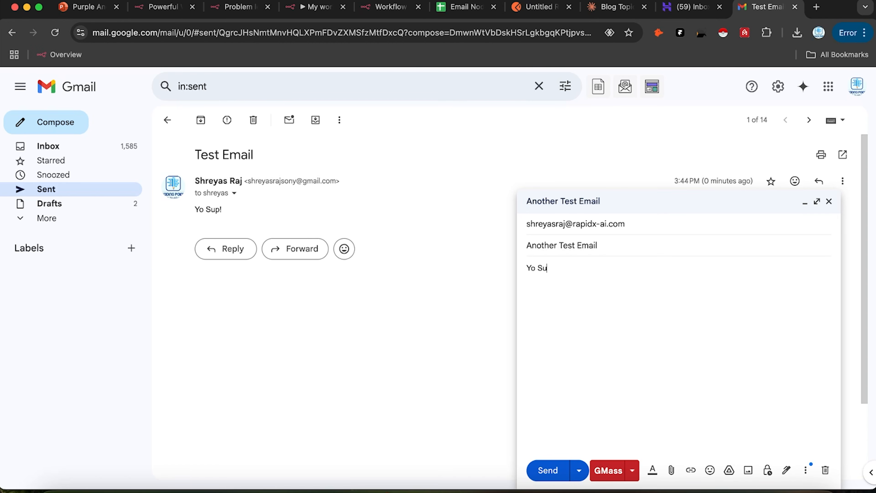
pyautogui.click(538, 470)
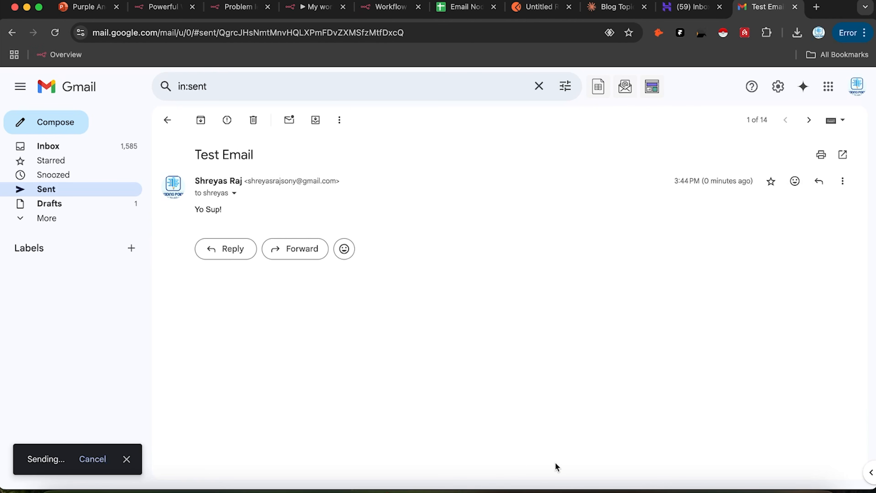
pyautogui.click(685, 10)
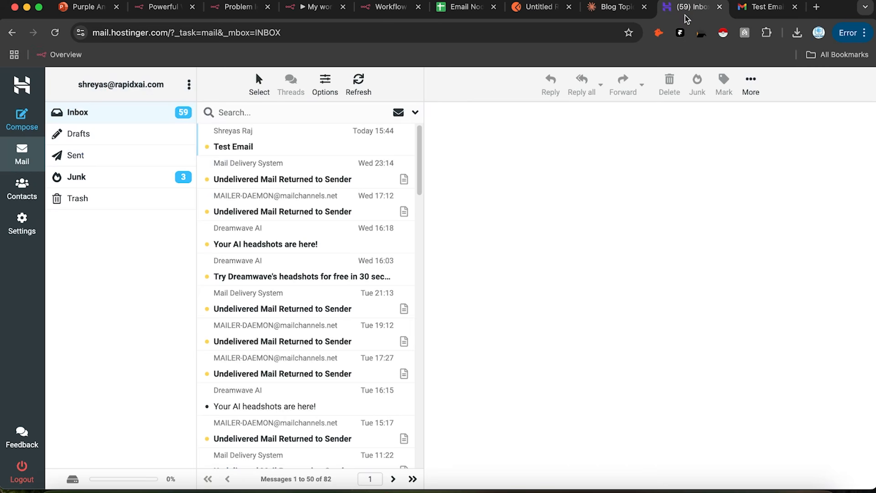
# Step: Reload the Hostinger inbox, close the duplicate workflow tab, and view n8n's new execution #30
pyautogui.click(55, 32)
pyautogui.click(418, 6)
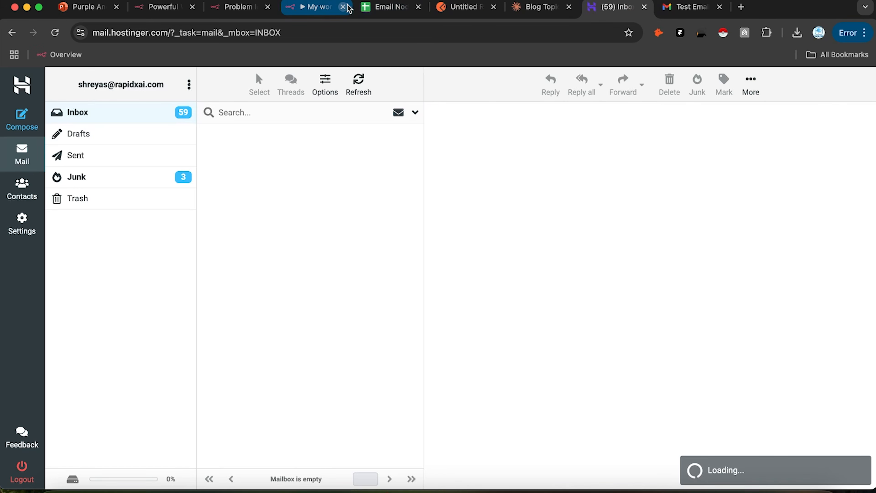
pyautogui.click(316, 9)
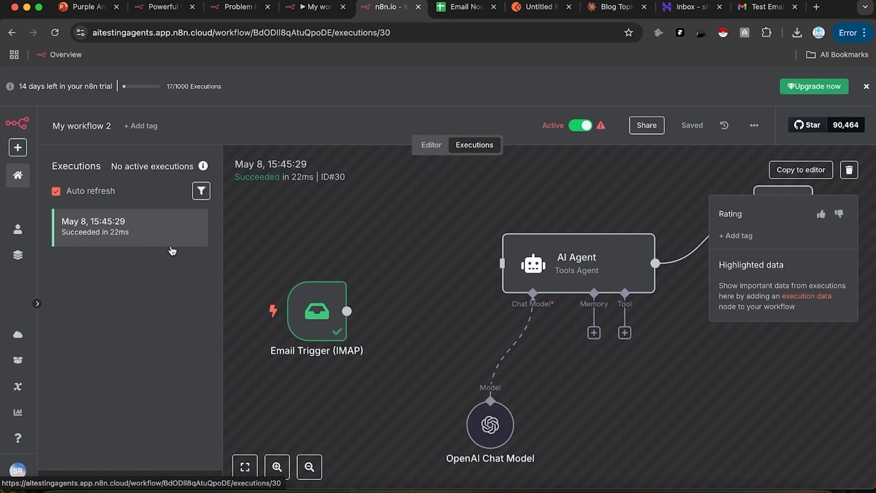
# Step: Copy execution #30's email data into the editor and connect the Email Trigger to the AI Agent
pyautogui.moveTo(601, 127)
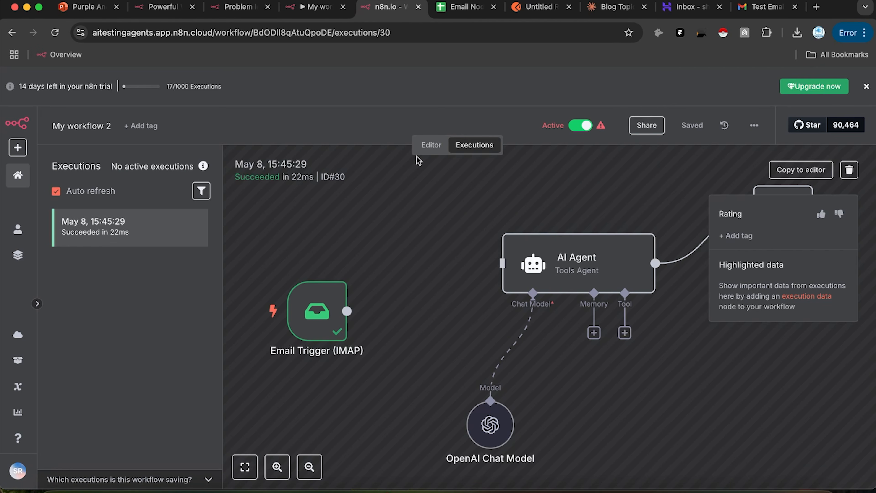
pyautogui.click(437, 147)
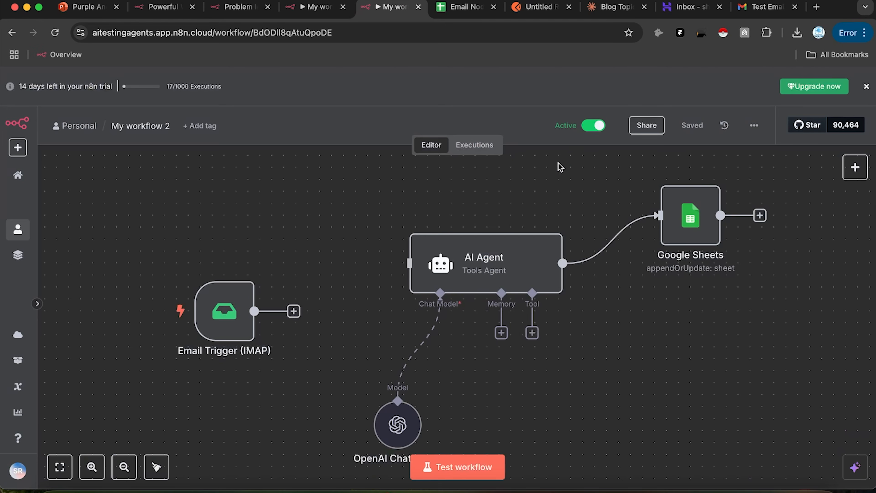
pyautogui.moveTo(247, 307)
pyautogui.click(462, 144)
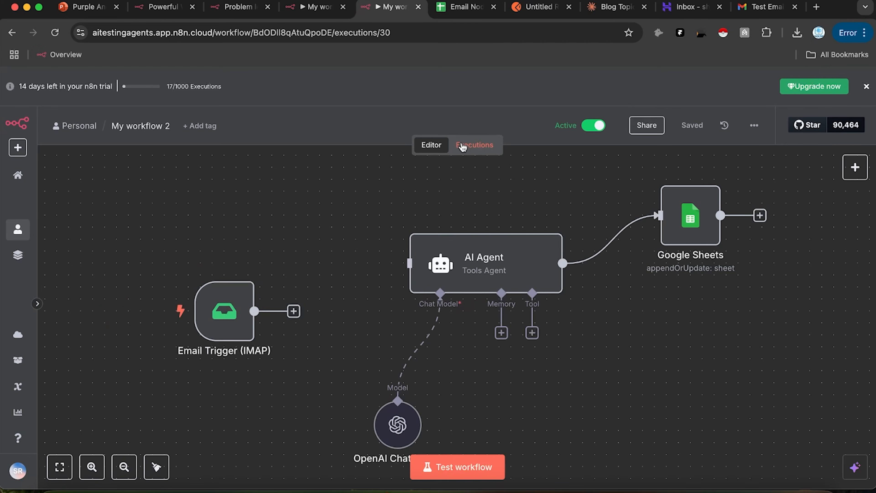
pyautogui.click(802, 173)
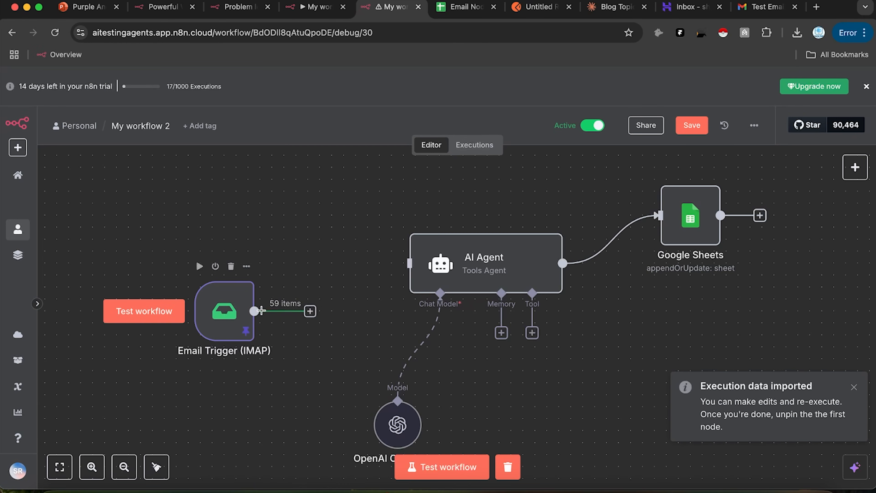
pyautogui.moveTo(261, 310); pyautogui.dragTo(407, 262)
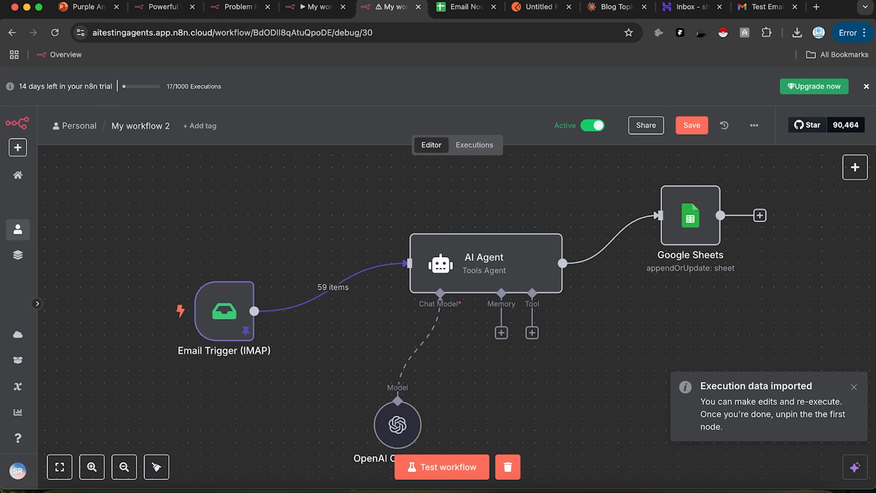
pyautogui.click(694, 8)
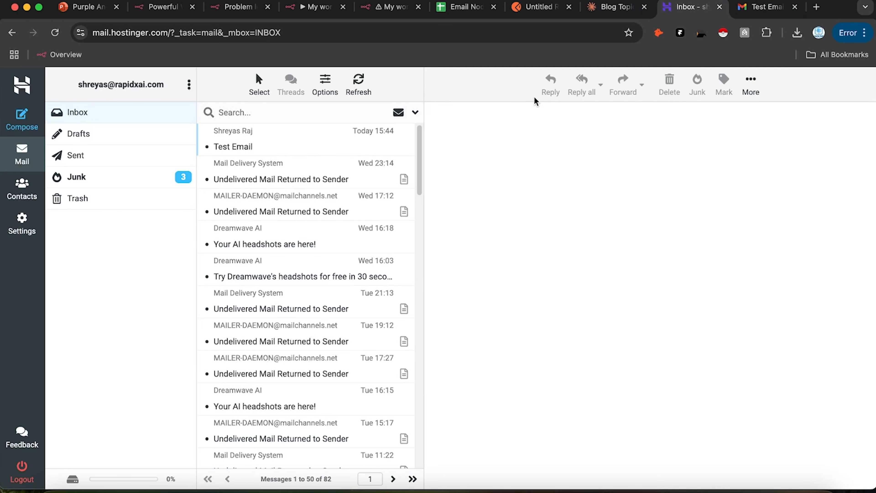
pyautogui.scroll(-15, 313, 235)
pyautogui.scroll(8, 347, 177)
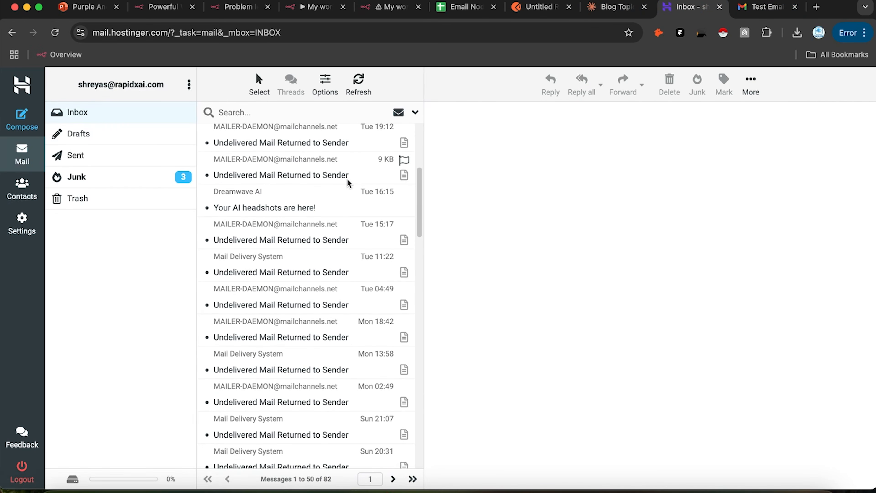
pyautogui.scroll(5, 349, 179)
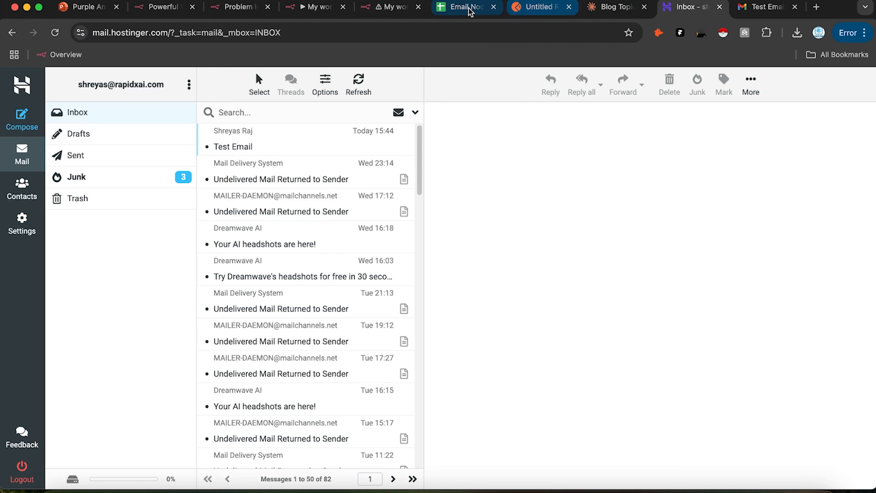
pyautogui.click(391, 7)
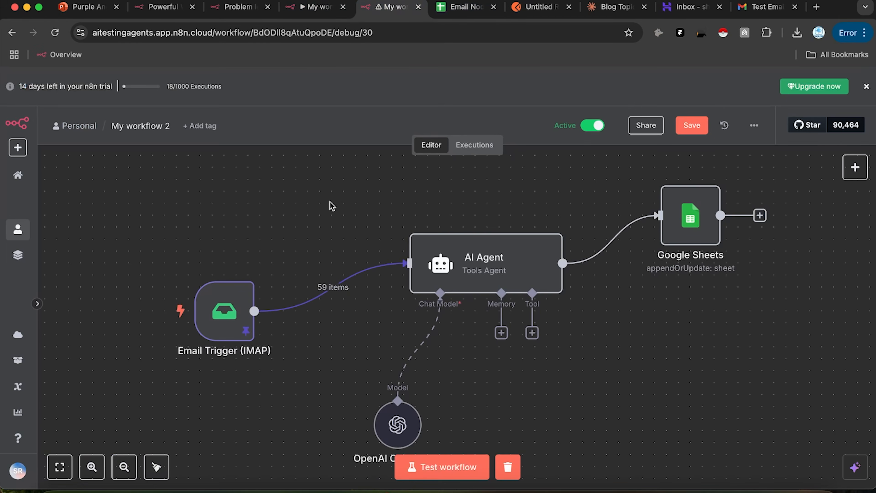
# Step: Open the AI Agent node, delete the leftover 'dasds' user prompt, and browse the input schema
pyautogui.doubleClick(463, 272)
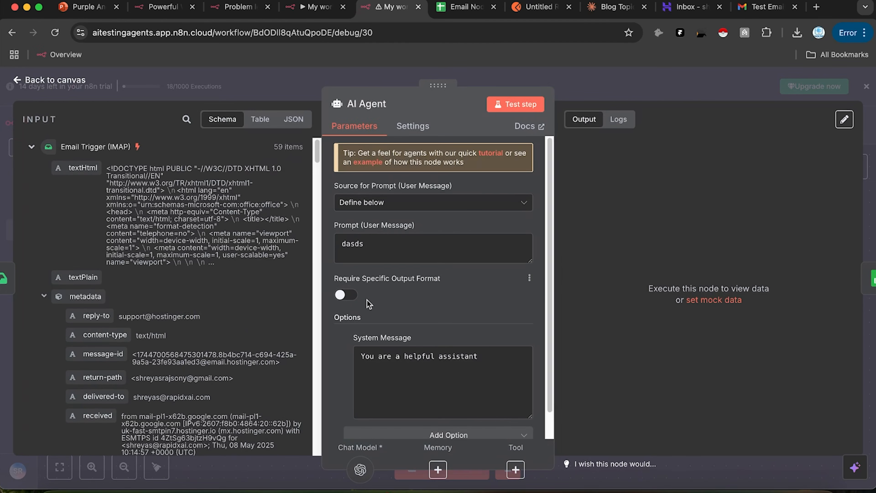
pyautogui.scroll(-3, 131, 206)
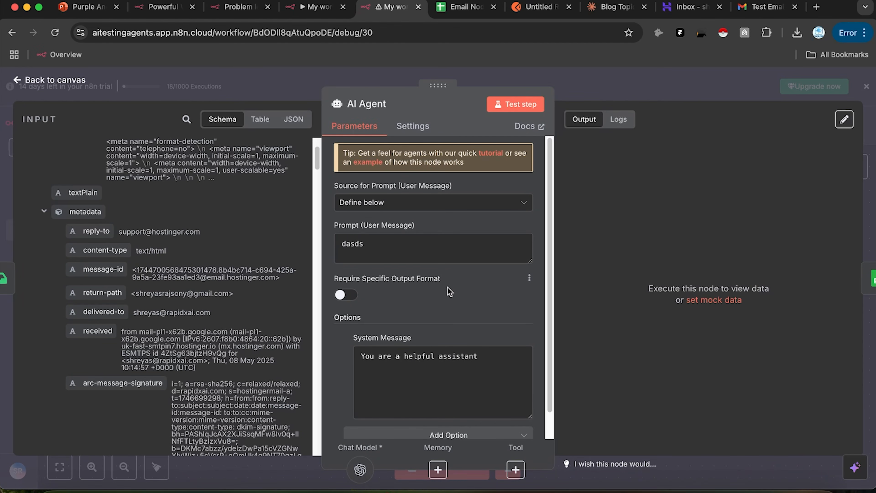
pyautogui.scroll(-1, 445, 304)
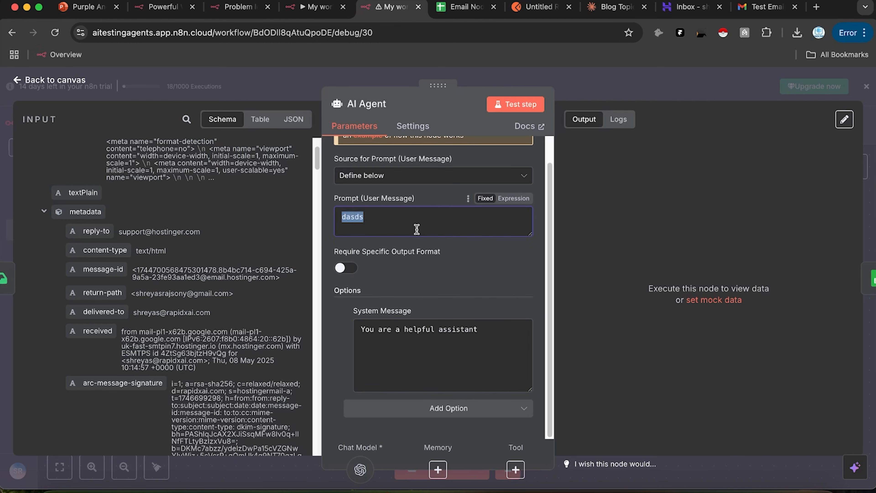
pyautogui.press('BackSpace')
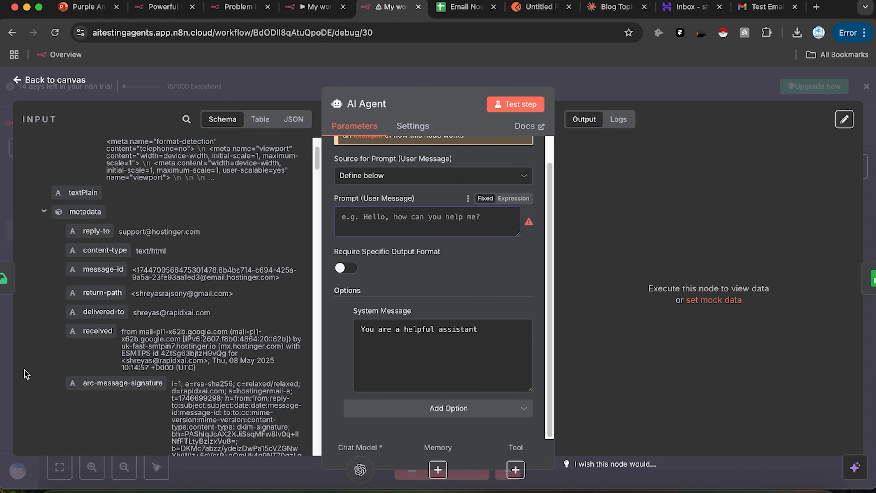
pyautogui.scroll(-5, 197, 359)
pyautogui.scroll(-10, 227, 336)
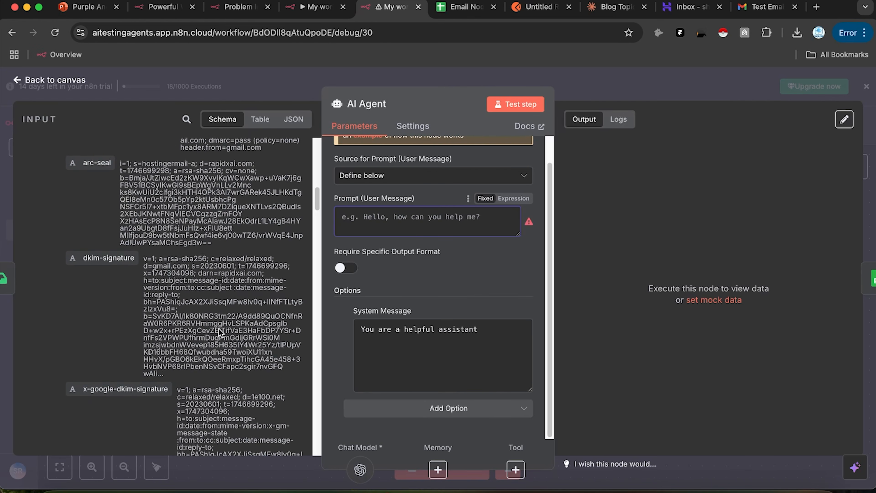
pyautogui.scroll(-5, 219, 329)
pyautogui.scroll(-6, 158, 262)
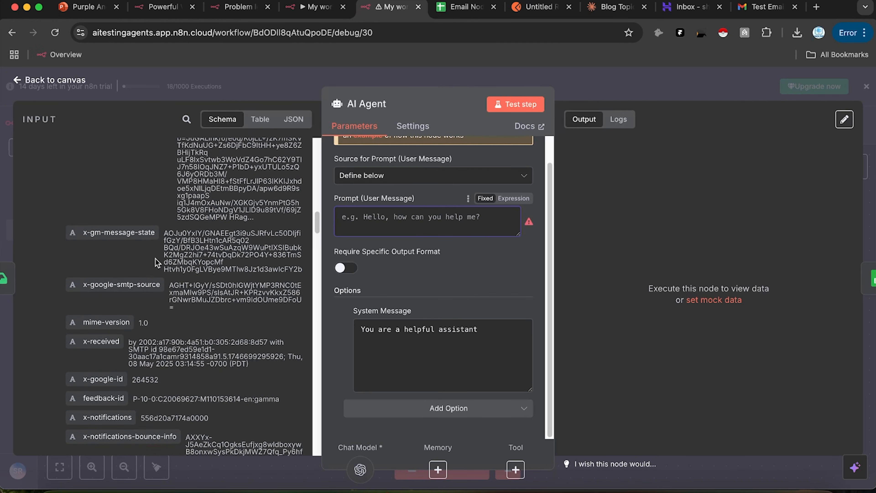
pyautogui.scroll(-5, 156, 266)
pyautogui.scroll(-10, 155, 271)
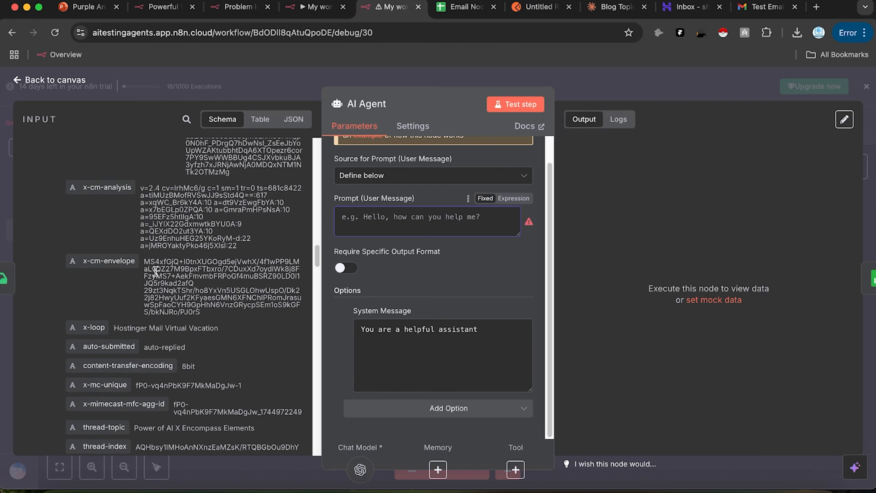
pyautogui.scroll(-1, 155, 271)
pyautogui.click(197, 127)
pyautogui.click(186, 120)
pyautogui.write('y')
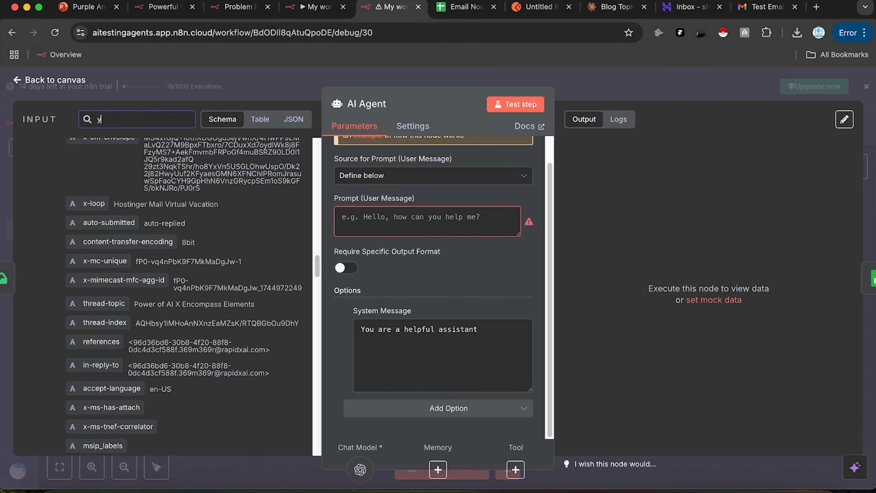
pyautogui.write('o')
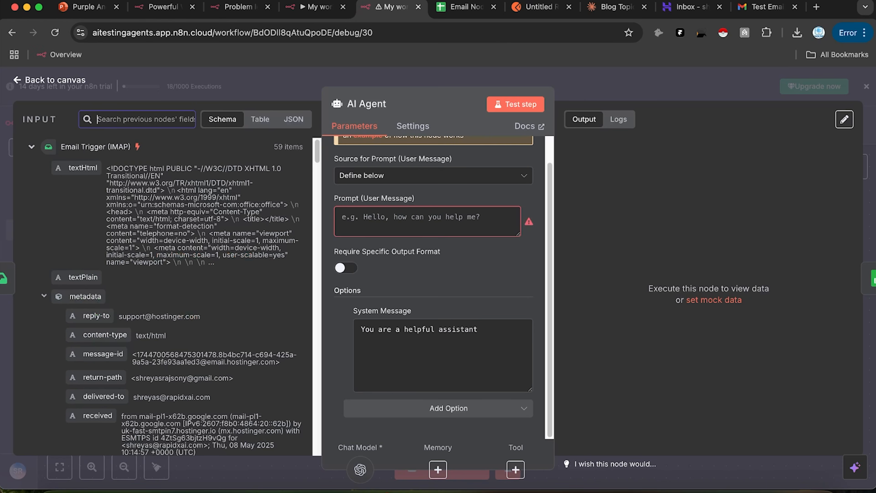
pyautogui.scroll(-7, 109, 219)
pyautogui.scroll(7, 116, 215)
pyautogui.scroll(-5, 146, 287)
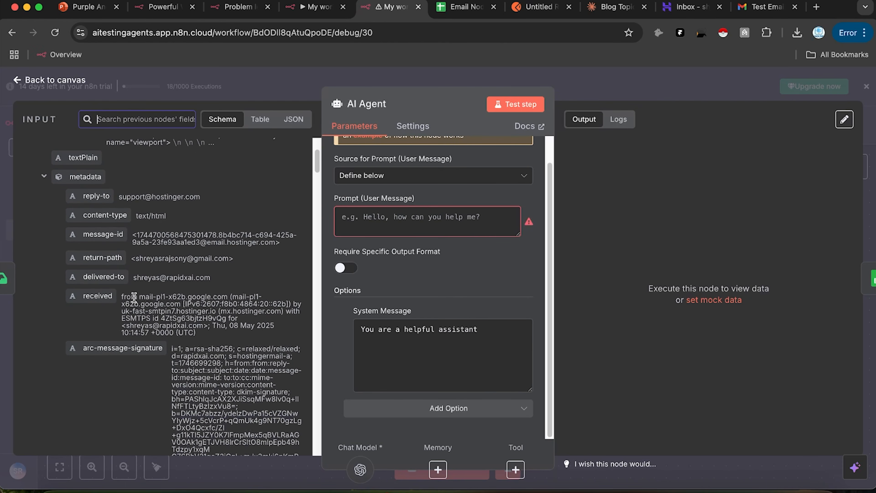
pyautogui.scroll(-3, 218, 249)
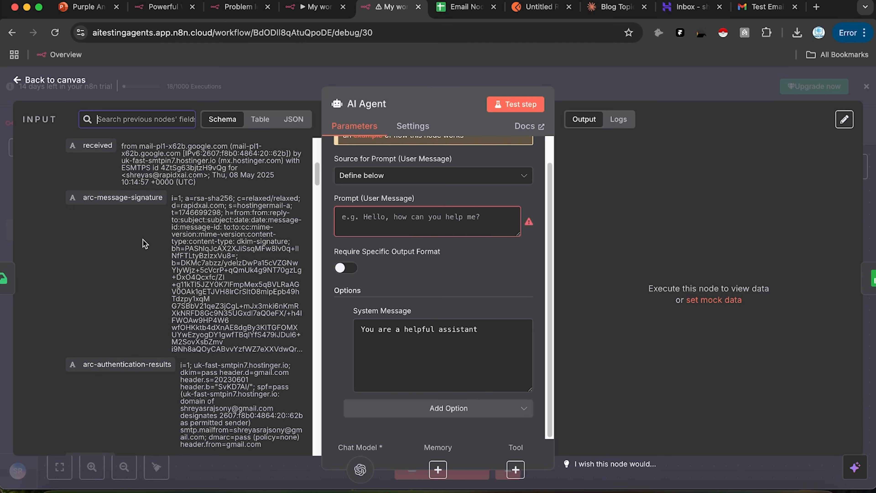
pyautogui.scroll(-1, 158, 266)
pyautogui.scroll(-3, 159, 267)
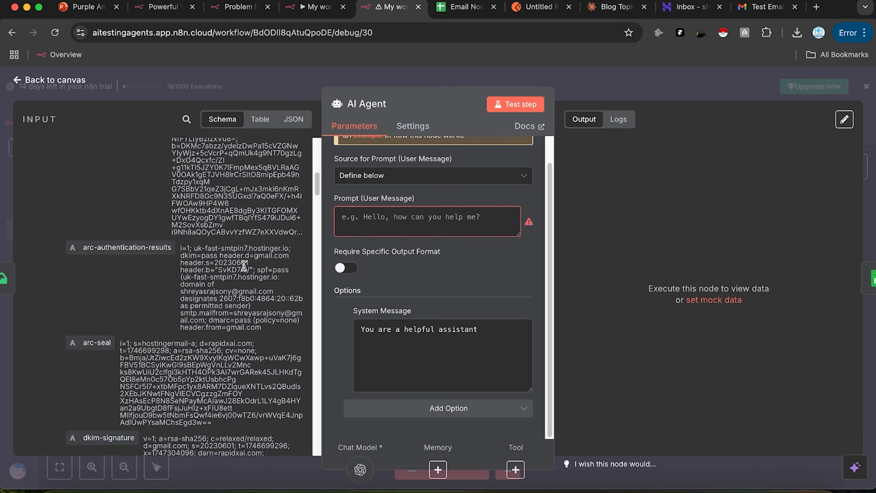
pyautogui.scroll(-18, 243, 265)
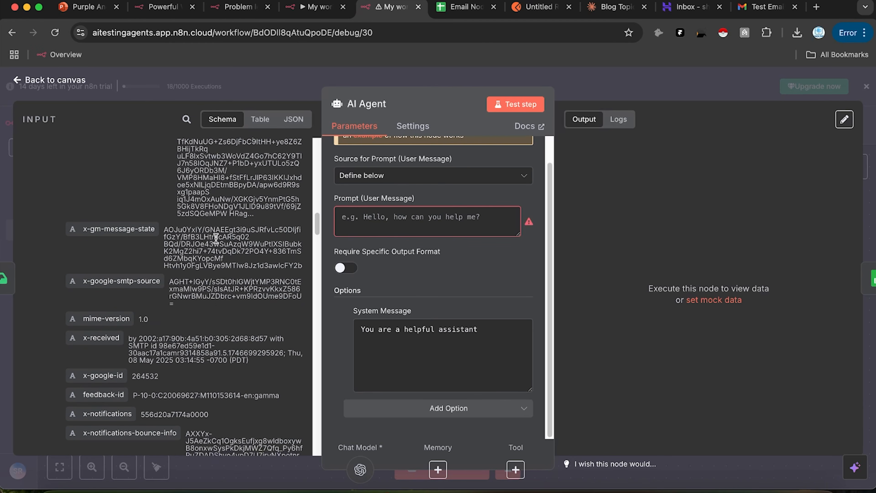
pyautogui.scroll(-15, 211, 234)
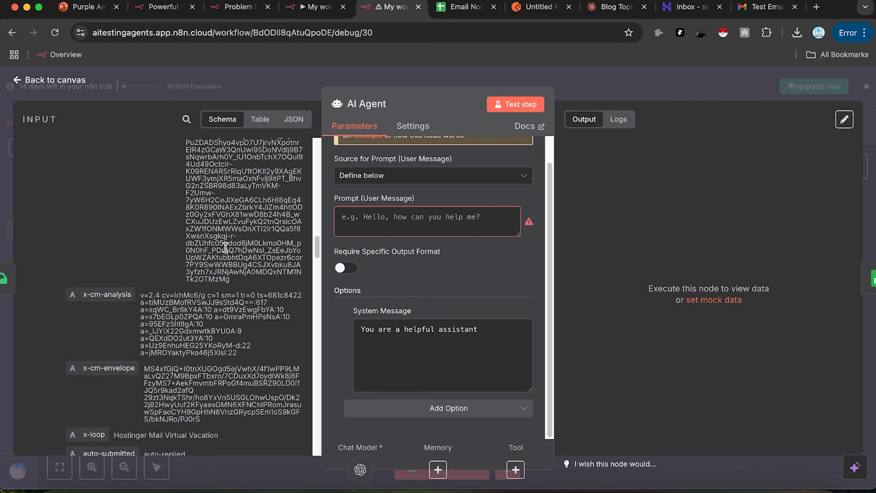
pyautogui.scroll(-4, 225, 247)
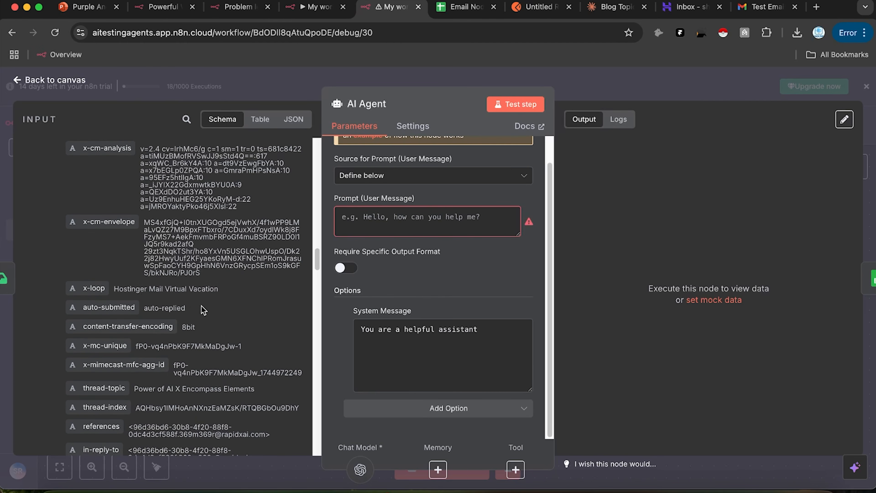
pyautogui.scroll(-1, 186, 317)
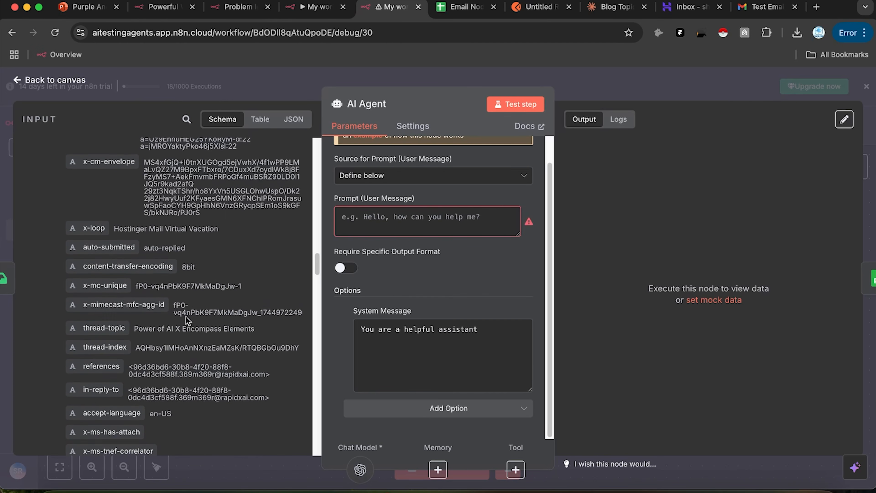
pyautogui.scroll(-15, 162, 326)
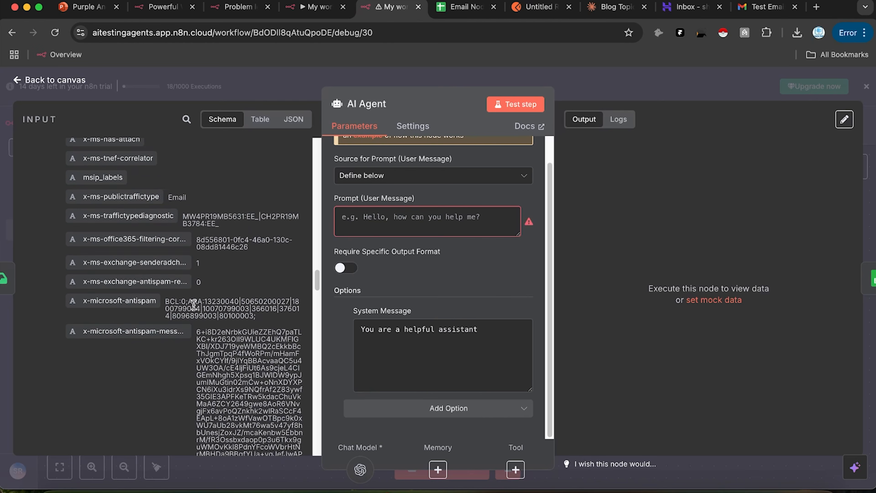
pyautogui.scroll(-12, 194, 305)
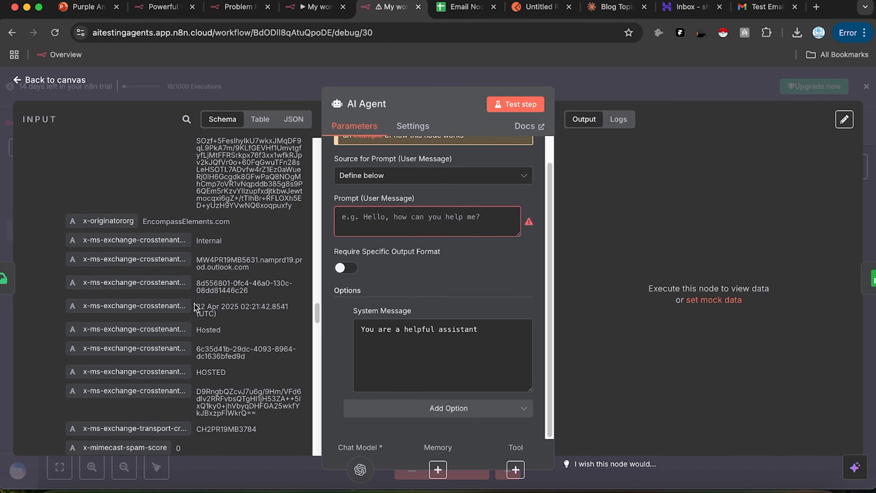
pyautogui.scroll(-15, 195, 305)
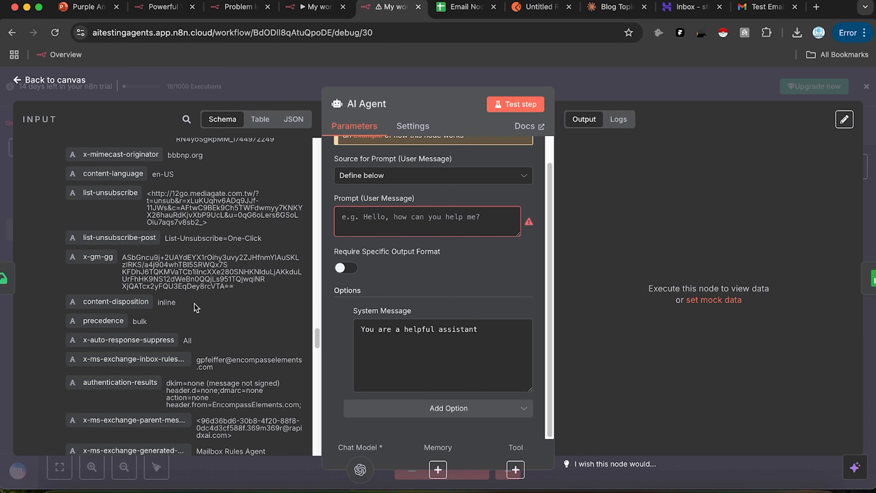
pyautogui.scroll(-15, 195, 303)
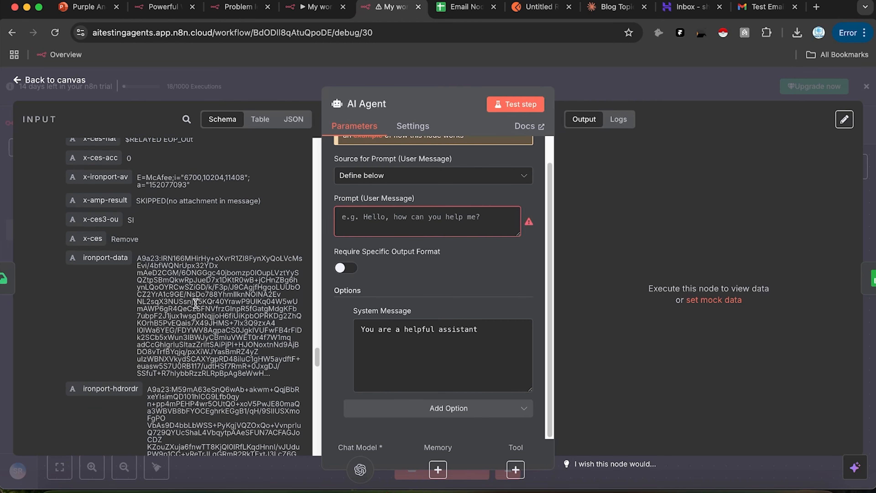
pyautogui.scroll(5, 195, 304)
pyautogui.scroll(-15, 195, 304)
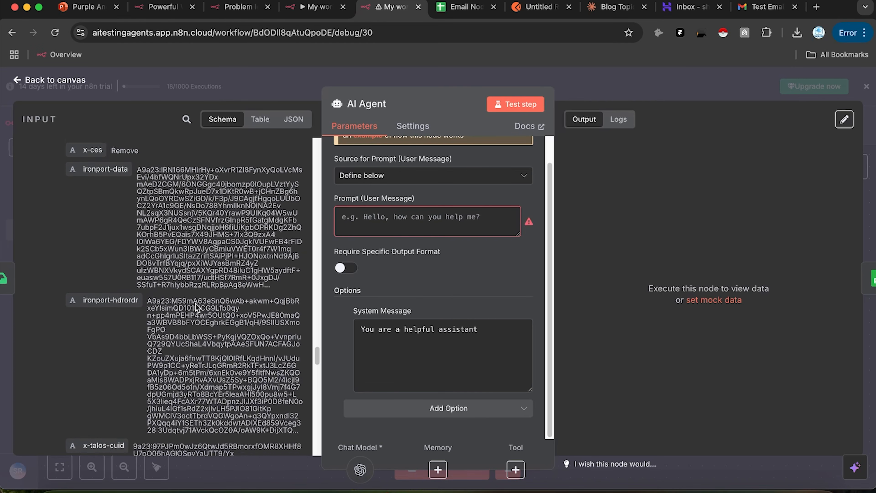
pyautogui.scroll(-15, 195, 304)
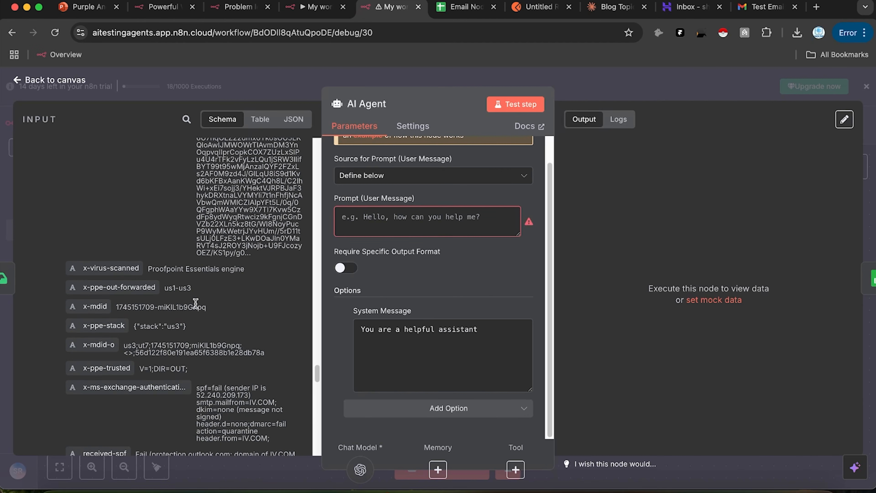
pyautogui.scroll(-15, 196, 304)
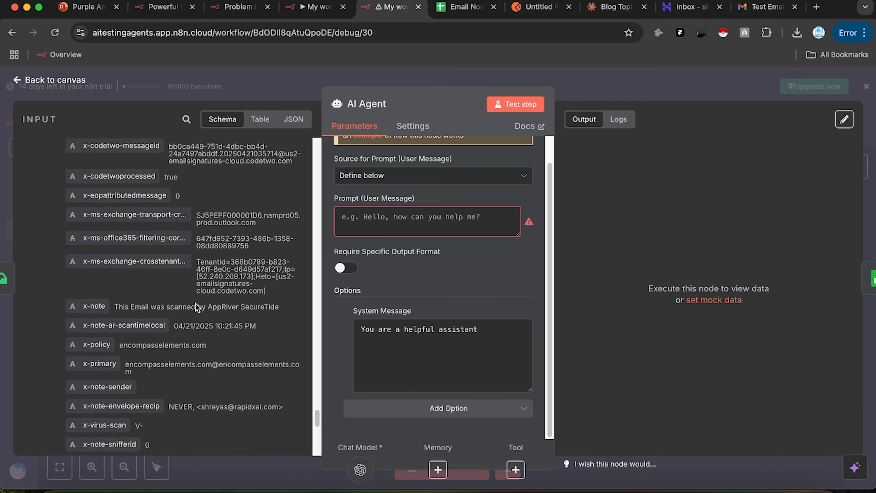
pyautogui.scroll(-5, 195, 303)
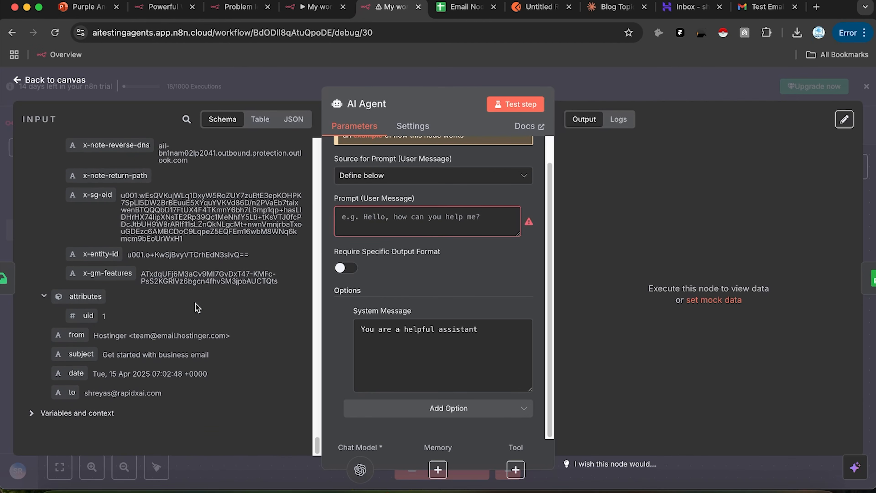
pyautogui.scroll(10, 196, 307)
pyautogui.scroll(10, 195, 304)
pyautogui.scroll(-3, 152, 321)
pyautogui.scroll(10, 180, 350)
pyautogui.scroll(10, 177, 350)
pyautogui.scroll(10, 177, 350)
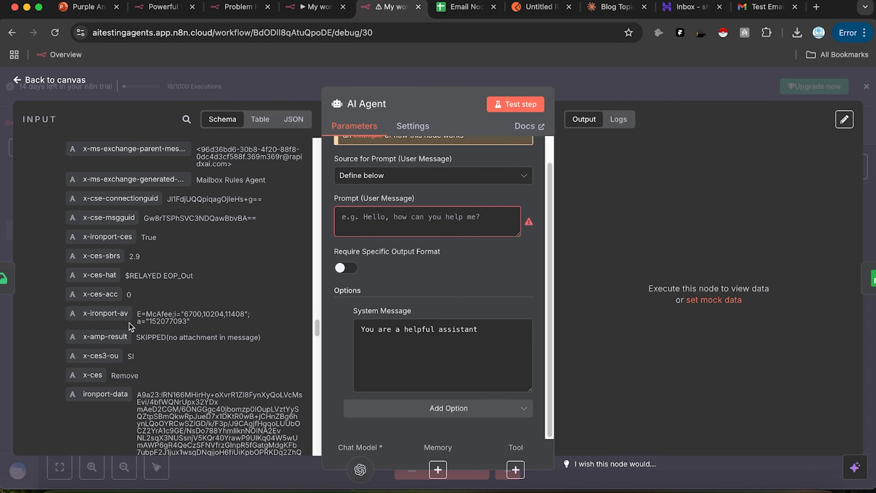
pyautogui.scroll(5, 117, 328)
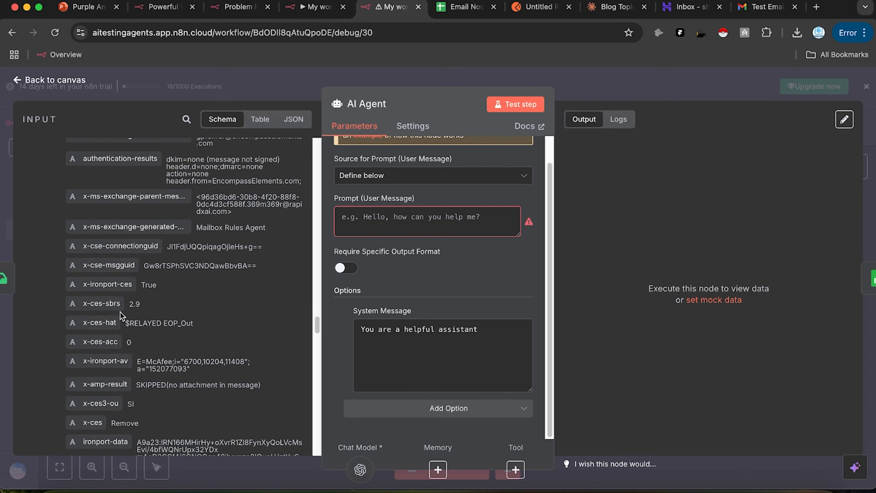
pyautogui.scroll(20, 122, 295)
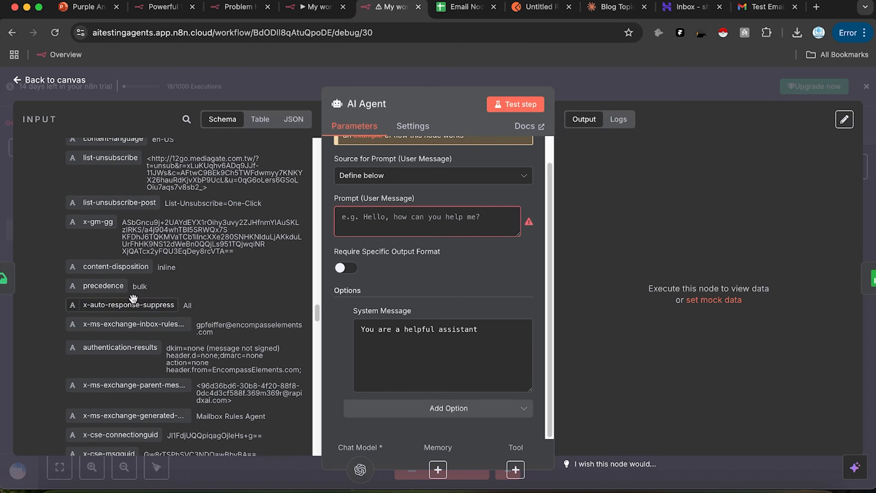
pyautogui.scroll(15, 135, 303)
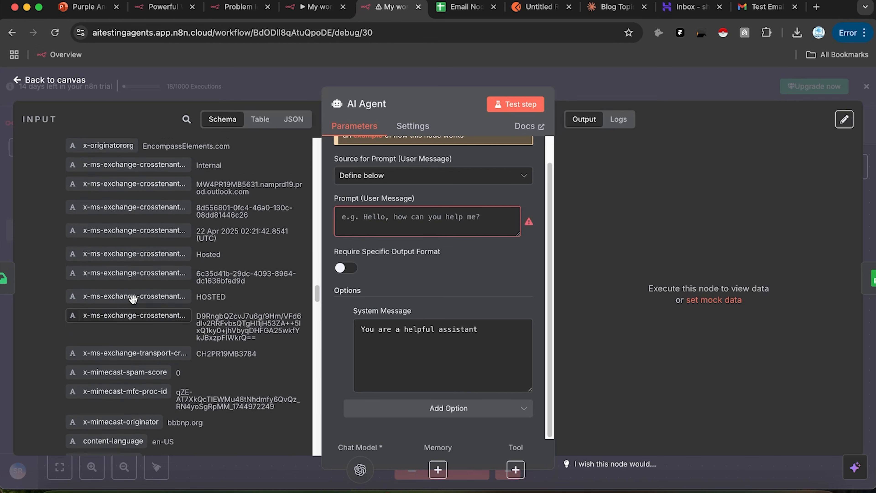
pyautogui.scroll(12, 134, 299)
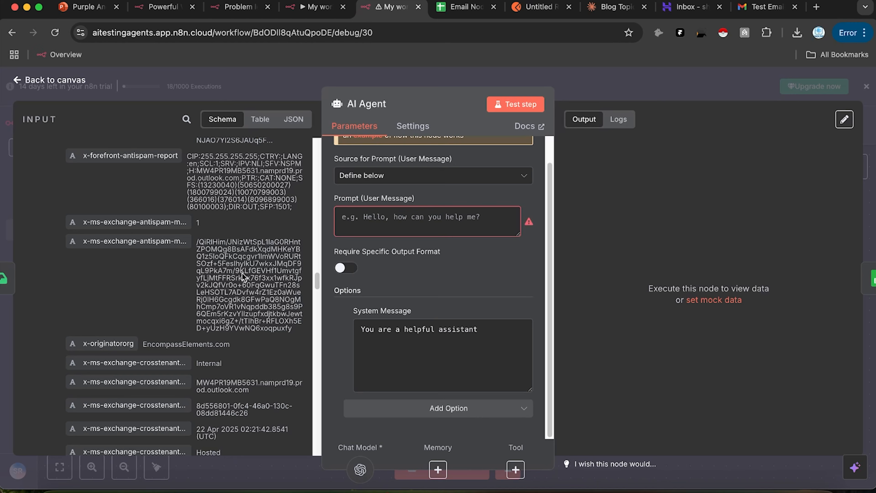
pyautogui.scroll(20, 243, 276)
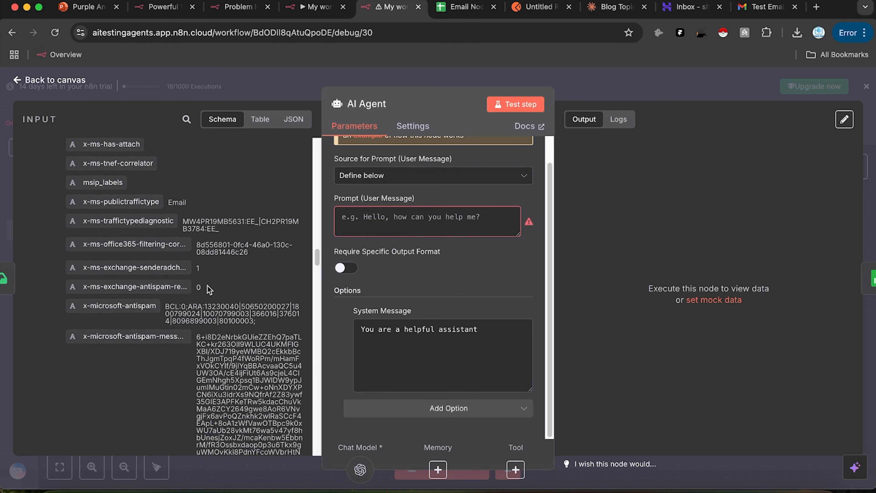
pyautogui.scroll(2, 209, 289)
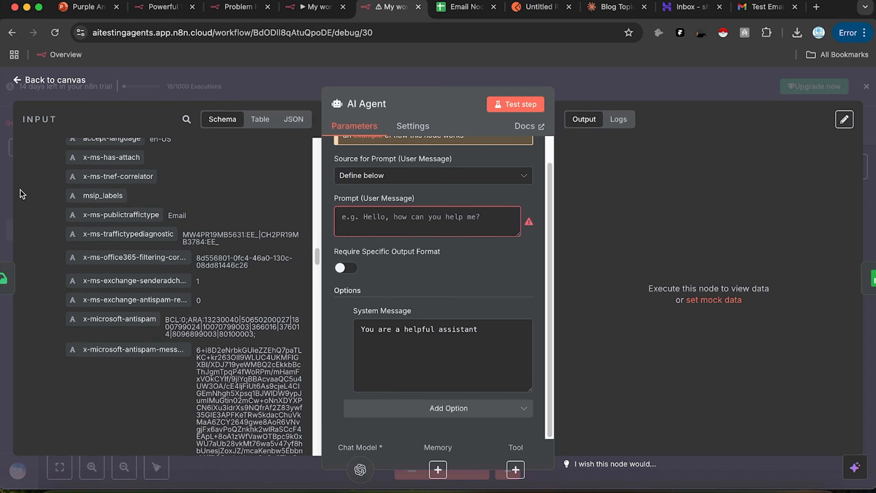
pyautogui.scroll(10, 111, 223)
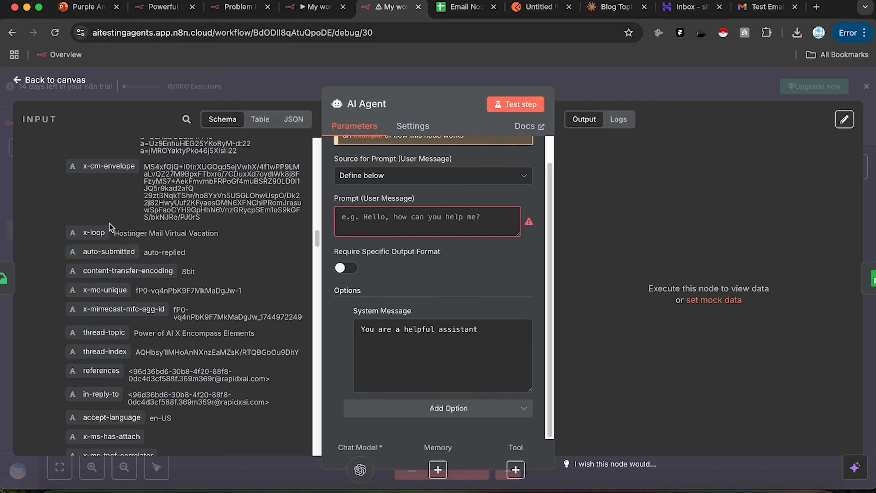
pyautogui.scroll(15, 120, 246)
pyautogui.scroll(10, 120, 247)
pyautogui.scroll(-10, 120, 246)
pyautogui.scroll(3, 120, 246)
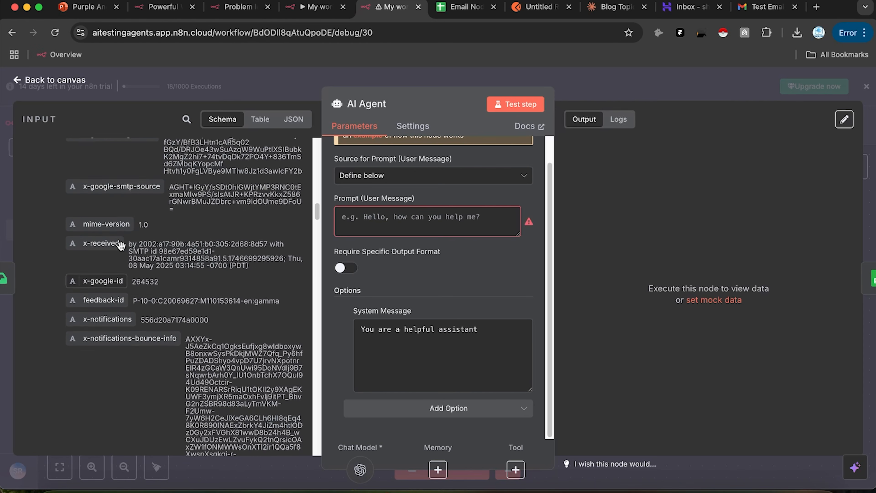
pyautogui.scroll(20, 121, 246)
pyautogui.scroll(10, 122, 246)
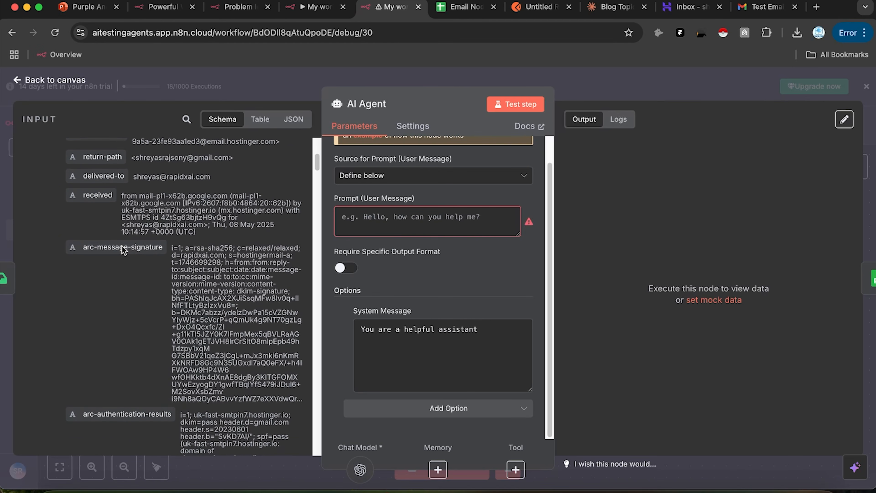
pyautogui.scroll(5, 123, 250)
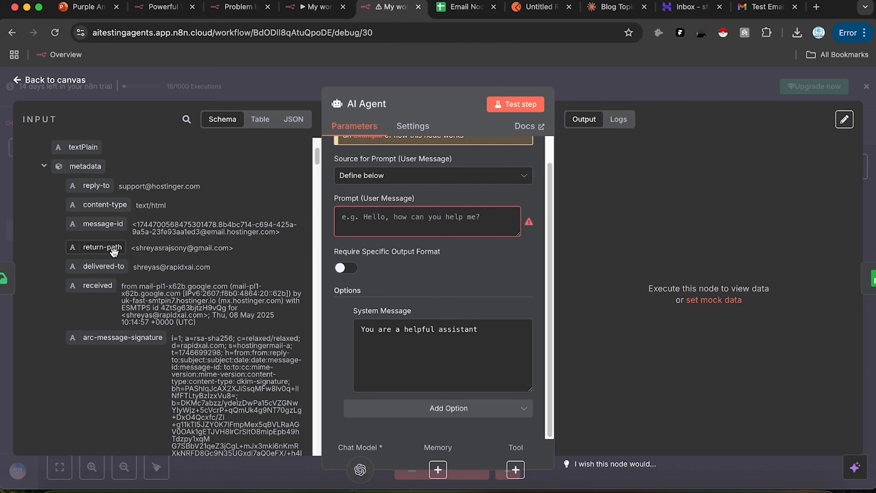
# Step: Set the AI Agent prompt to 'Sender:' followed by the email's metadata return-path field
pyautogui.moveTo(117, 249); pyautogui.dragTo(350, 224)
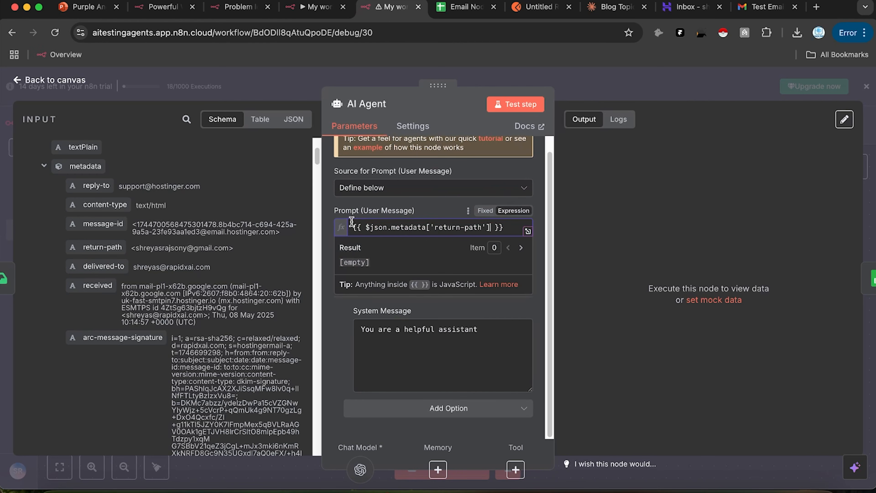
pyautogui.write('Sender:')
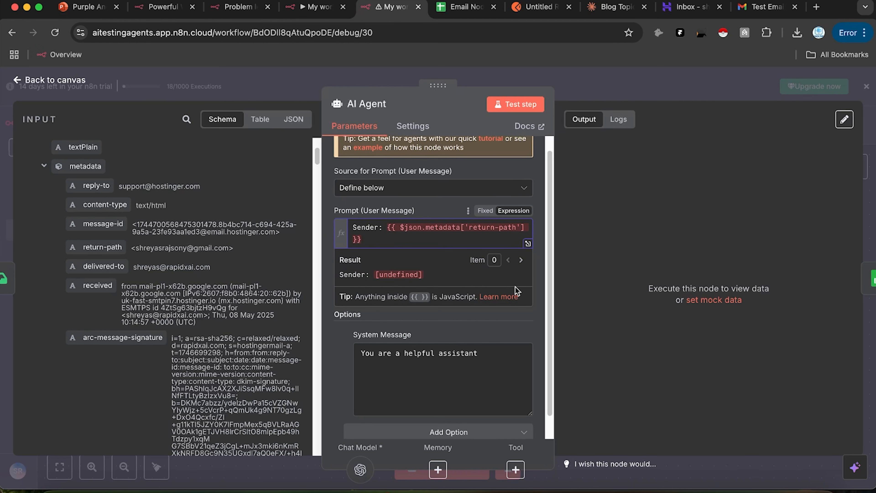
pyautogui.click(583, 273)
pyautogui.scroll(-2, 247, 271)
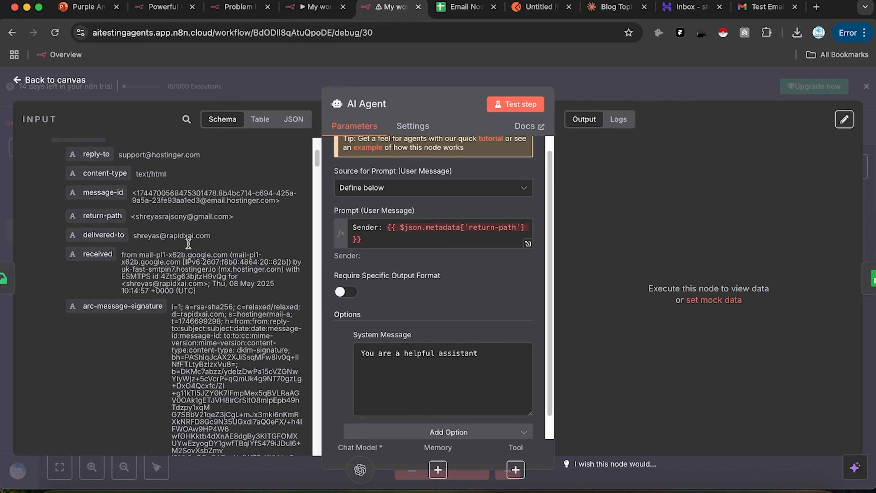
pyautogui.scroll(-5, 206, 256)
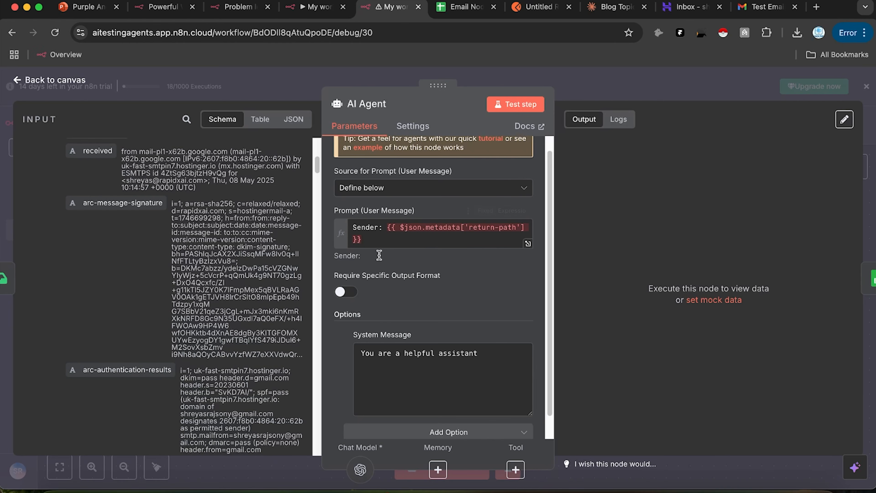
pyautogui.click(763, 7)
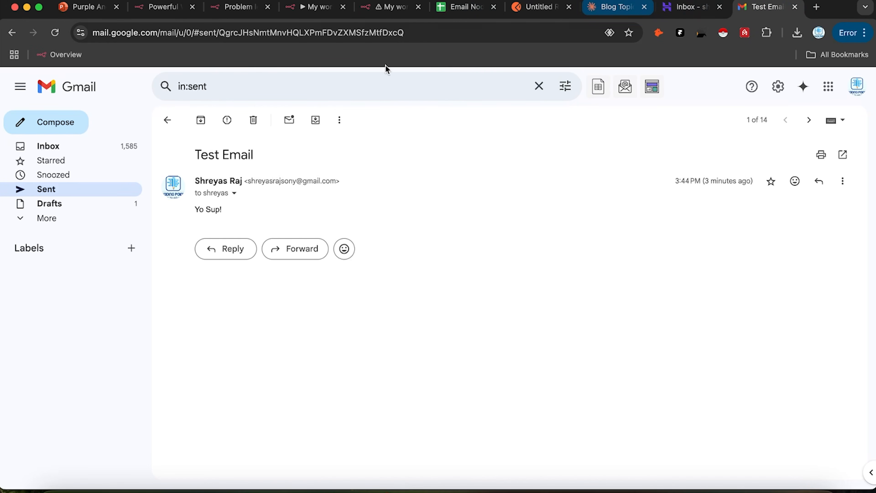
# Step: Check 'Another Test Email' in Gmail's Sent folder, then search the AI Agent's input fields
pyautogui.click(85, 196)
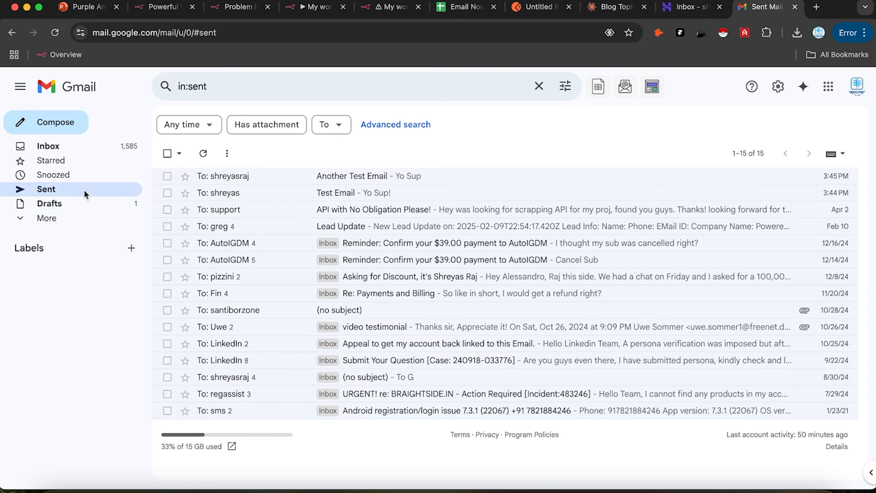
pyautogui.click(294, 176)
pyautogui.moveTo(210, 206); pyautogui.dragTo(199, 207)
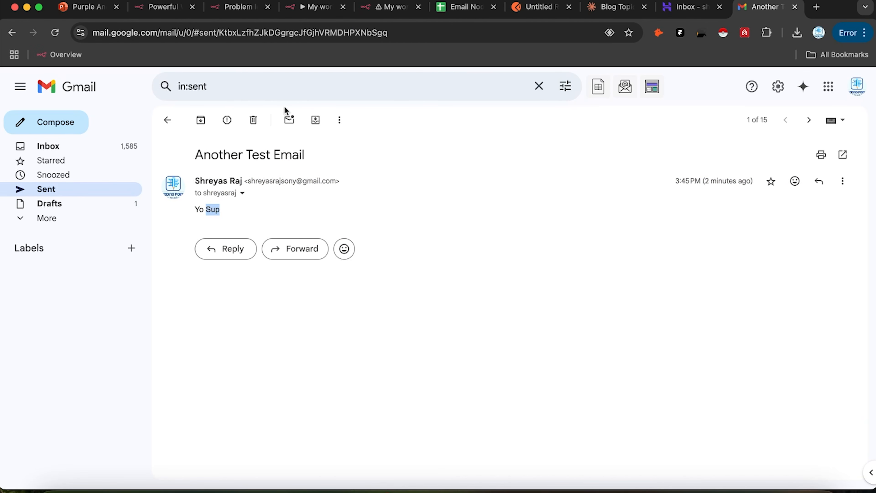
pyautogui.click(374, 7)
pyautogui.click(185, 120)
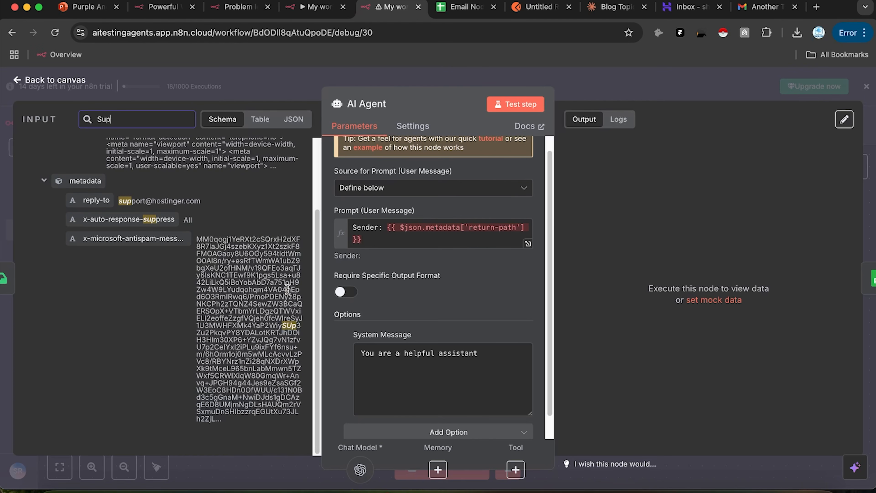
# Step: Insert {{ $json.textHtml }} on its own line and review its HTML preview in the expanded editor
pyautogui.scroll(3, 278, 333)
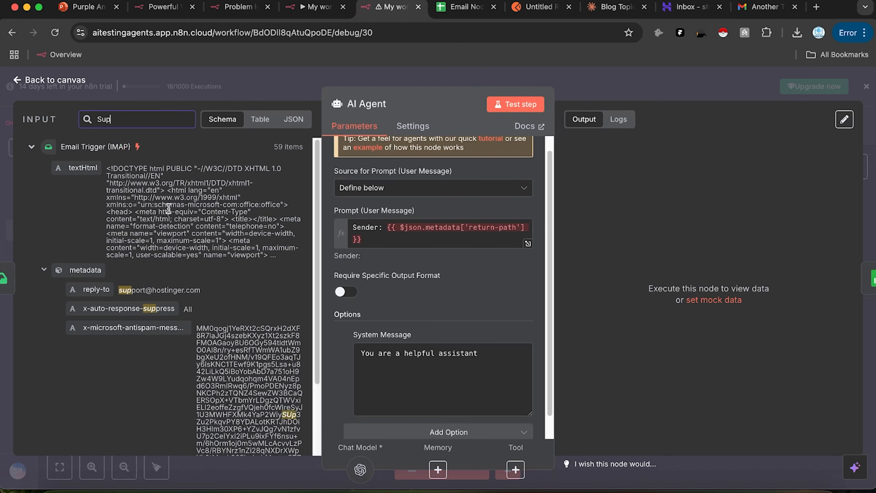
pyautogui.moveTo(75, 163); pyautogui.dragTo(415, 241)
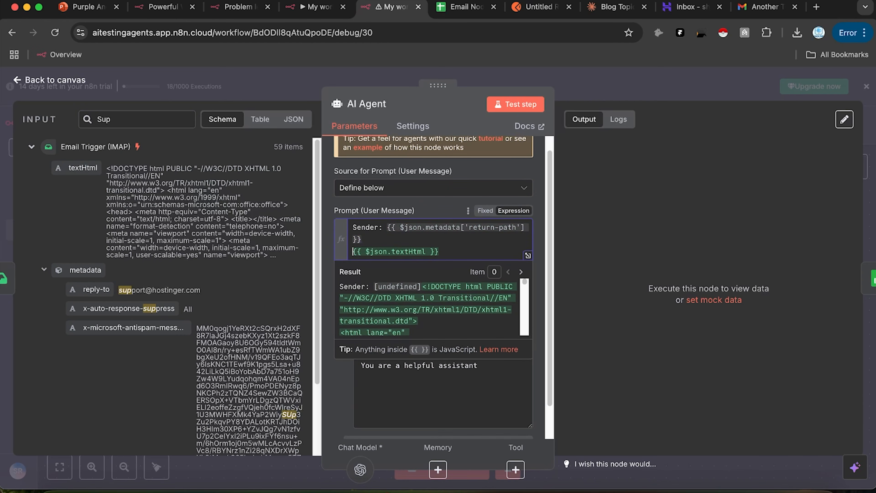
pyautogui.press('Return')
pyautogui.click(531, 269)
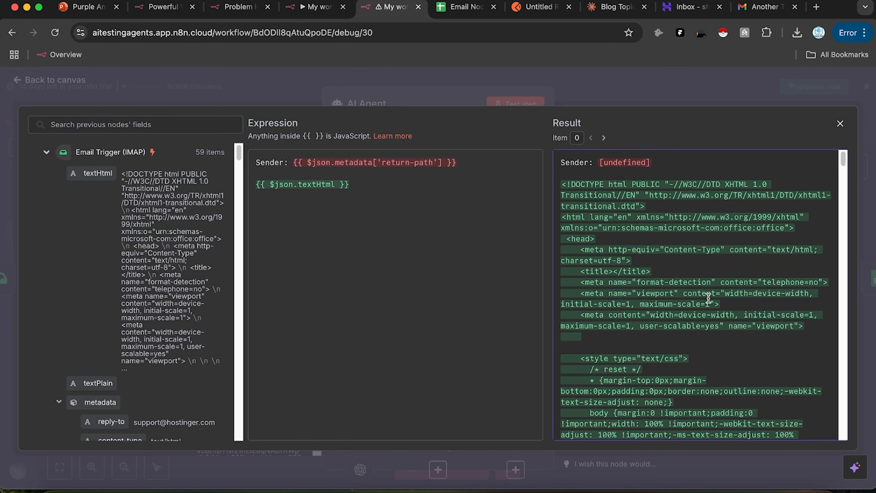
pyautogui.scroll(-1, 707, 290)
pyautogui.scroll(-10, 675, 276)
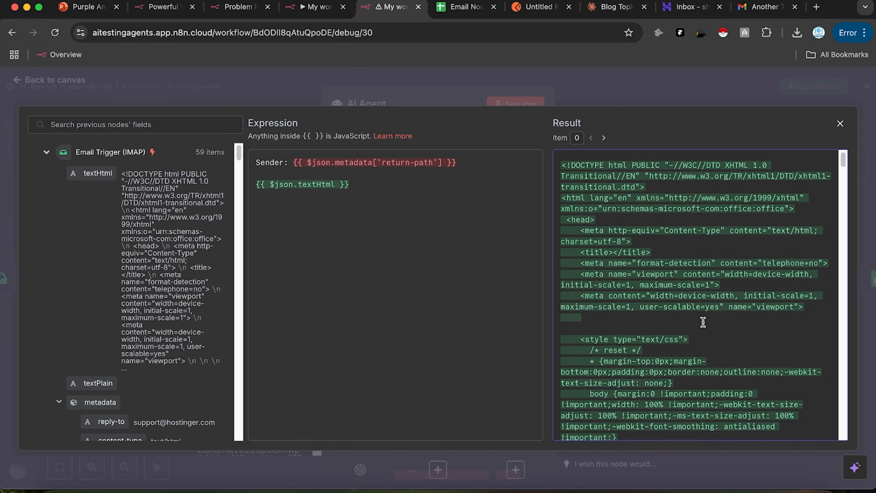
pyautogui.scroll(-5, 698, 318)
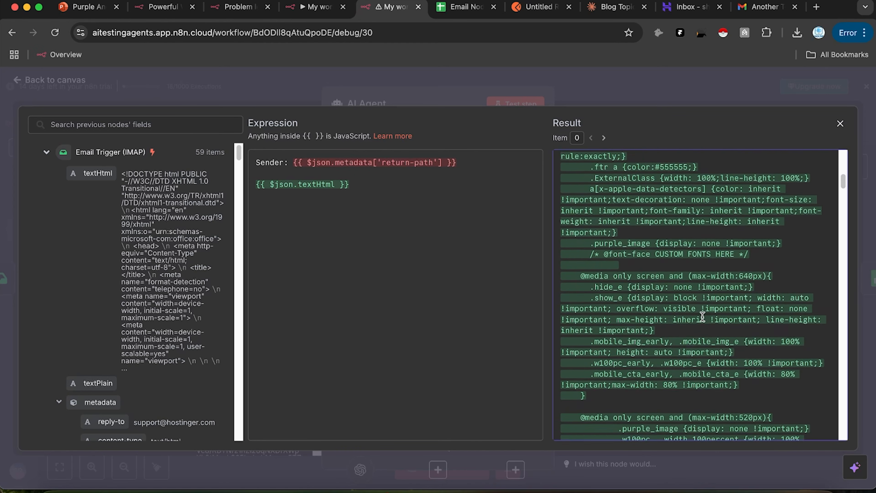
pyautogui.scroll(-8, 702, 316)
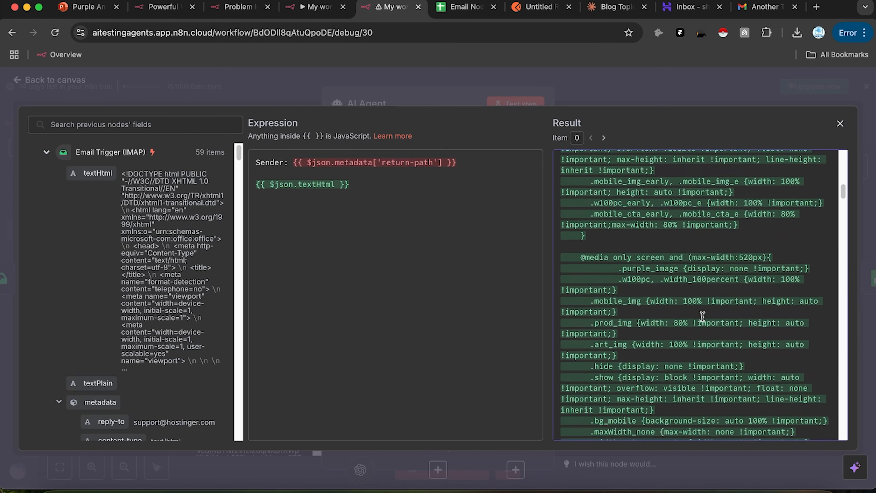
pyautogui.scroll(-10, 702, 315)
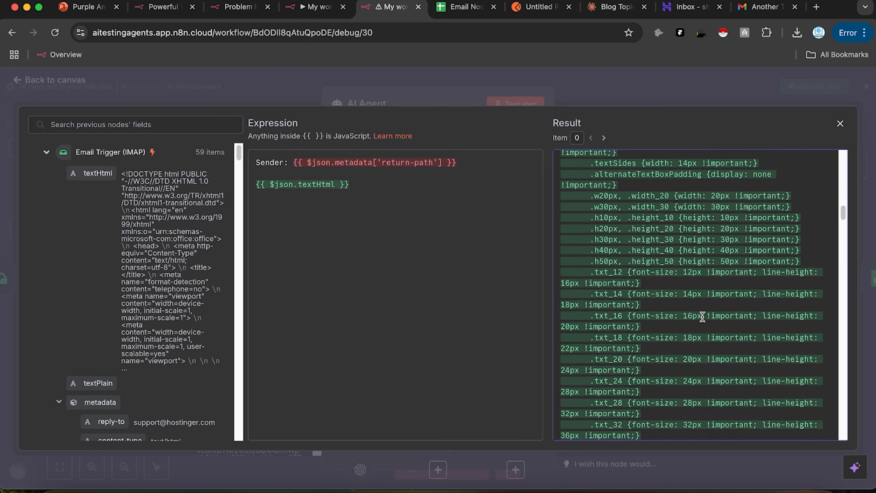
pyautogui.scroll(-8, 702, 317)
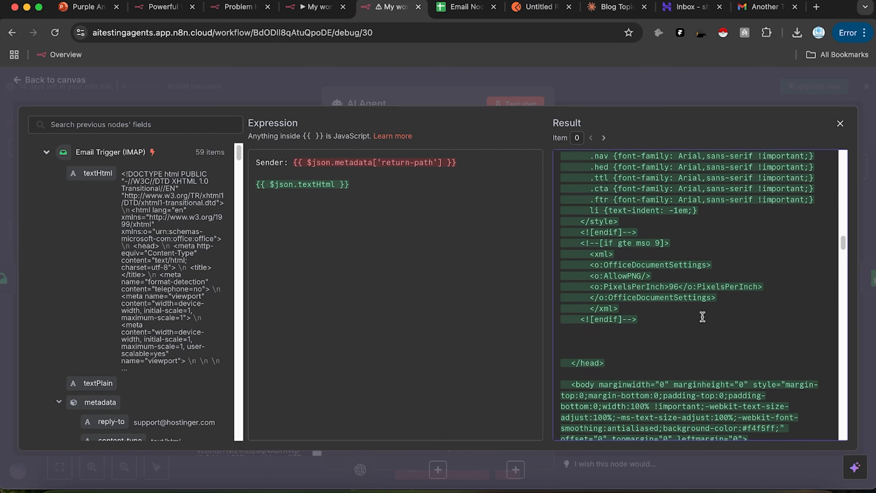
pyautogui.scroll(-8, 723, 306)
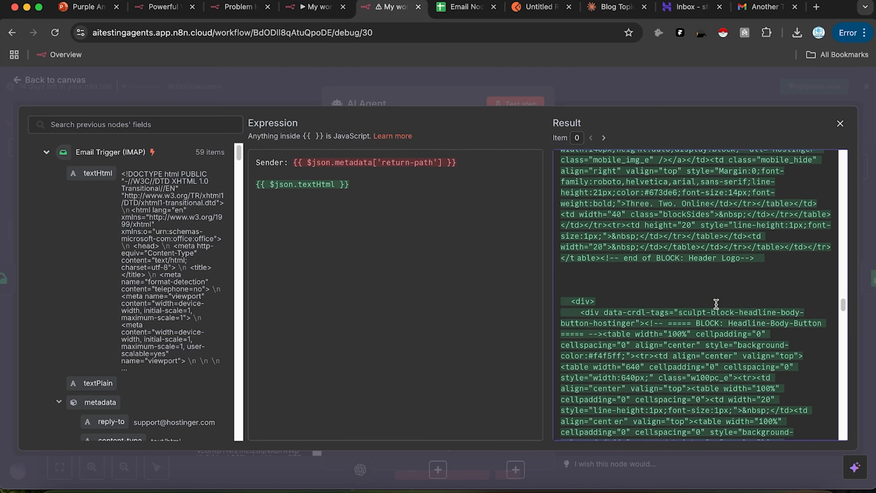
pyautogui.scroll(-10, 714, 301)
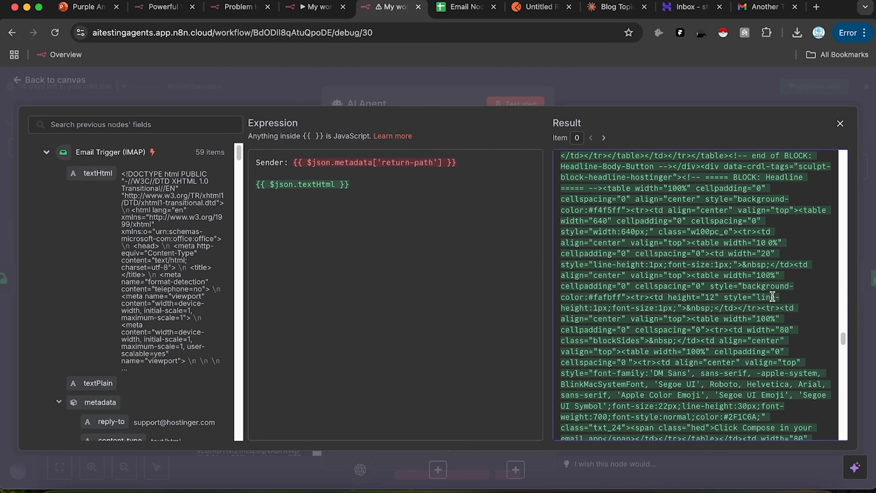
pyautogui.scroll(-10, 758, 376)
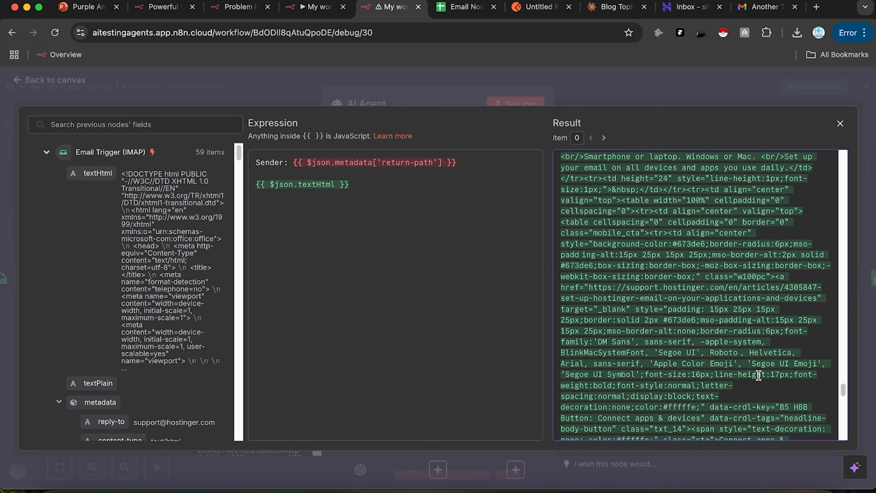
pyautogui.scroll(15, 756, 369)
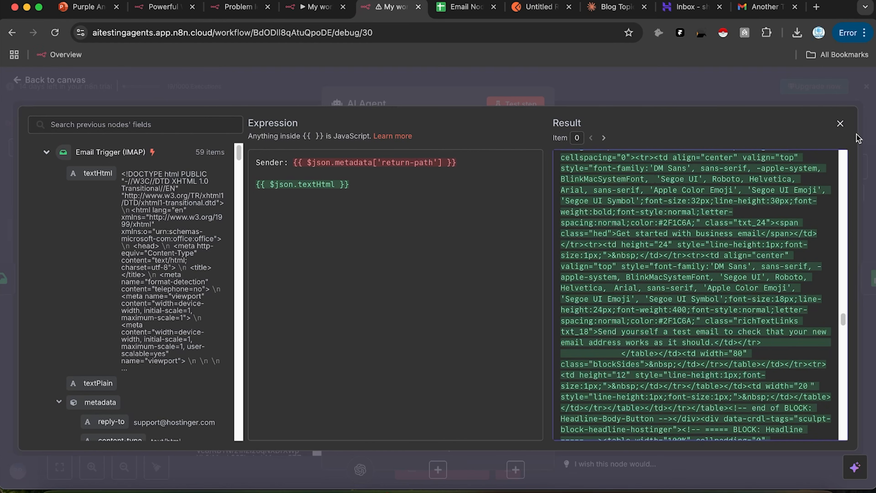
pyautogui.click(840, 123)
# Step: Add a 'Message Content:' label line above the textHtml field in the prompt
pyautogui.click(373, 246)
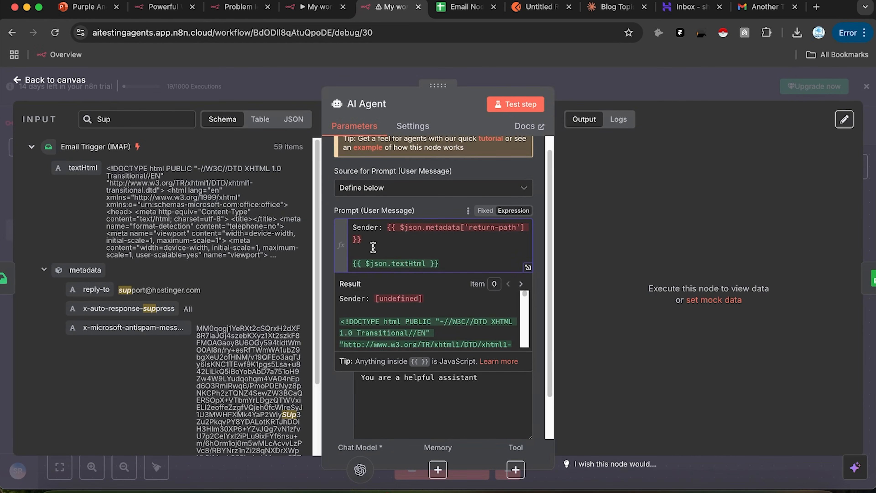
pyautogui.press('Return')
pyautogui.write('Message')
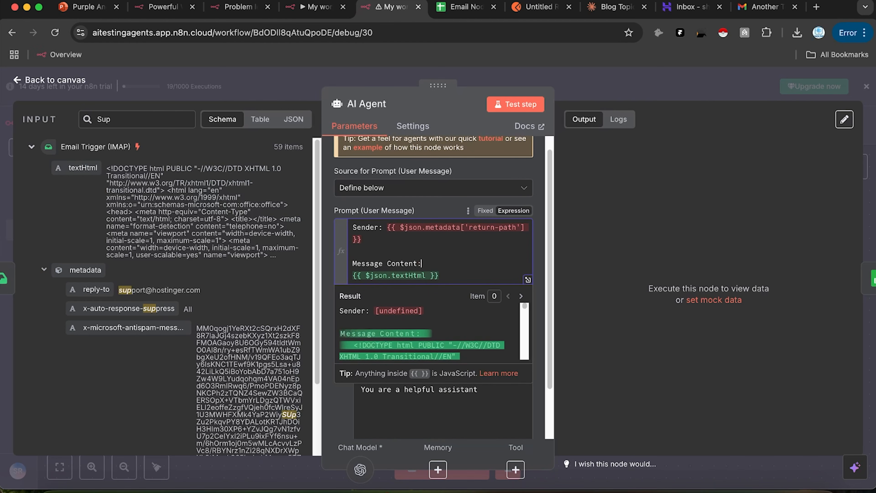
pyautogui.write('Content:')
pyautogui.press('Return')
# Step: Replace the AI Agent's system message with new instructions to grab the message content
pyautogui.click(651, 240)
pyautogui.scroll(-3, 443, 335)
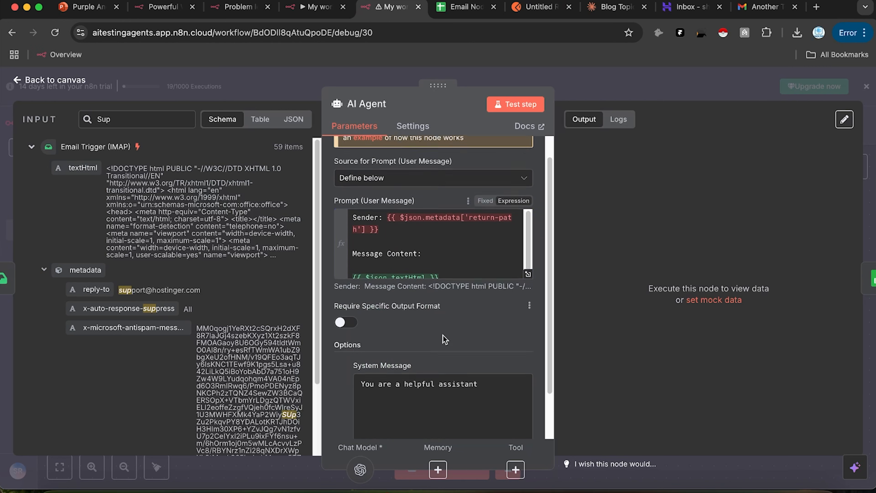
pyautogui.click(436, 361)
pyautogui.press('super+a')
pyautogui.write('Grab')
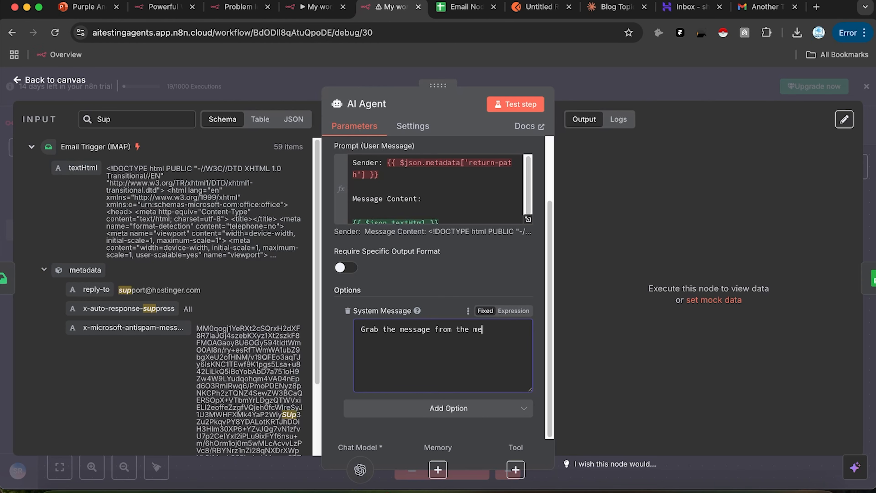
pyautogui.write('net')
pyautogui.press('BackSpace')
pyautogui.press('BackSpace')
pyautogui.press('BackSpace')
pyautogui.write('ent.')
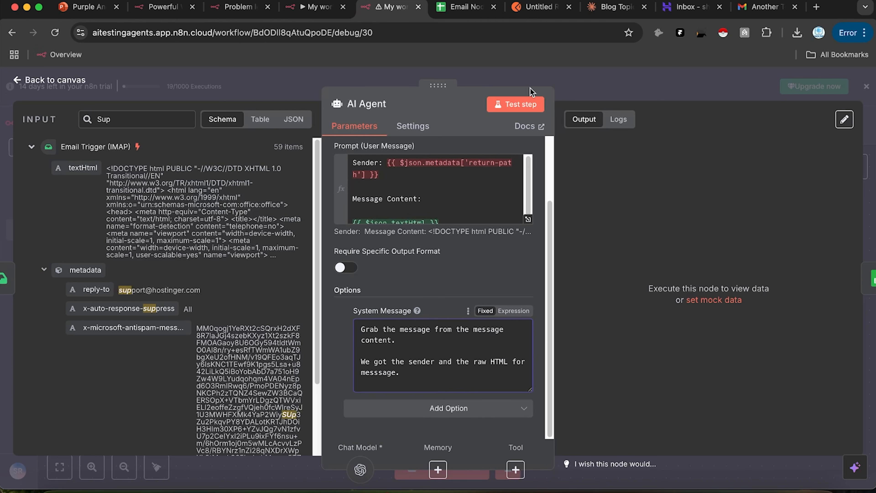
# Step: Test the AI Agent step on the fetched email, then close its panel back to the canvas
pyautogui.click(523, 108)
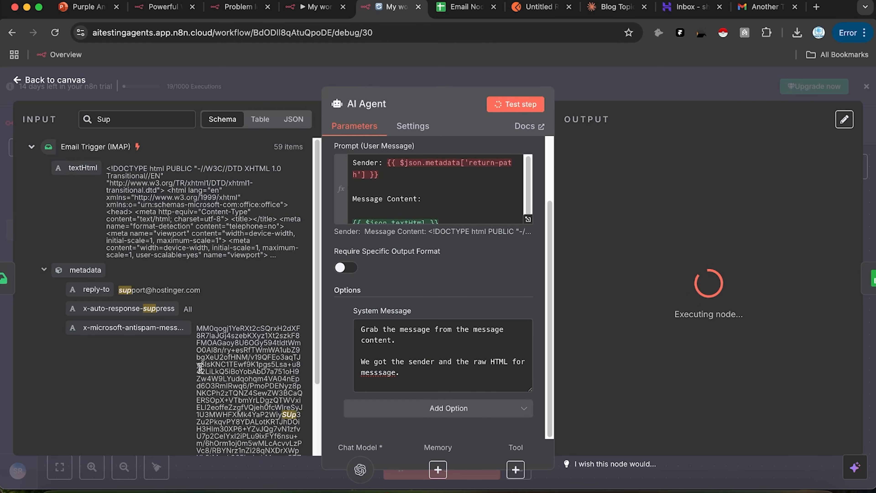
pyautogui.scroll(-3, 147, 354)
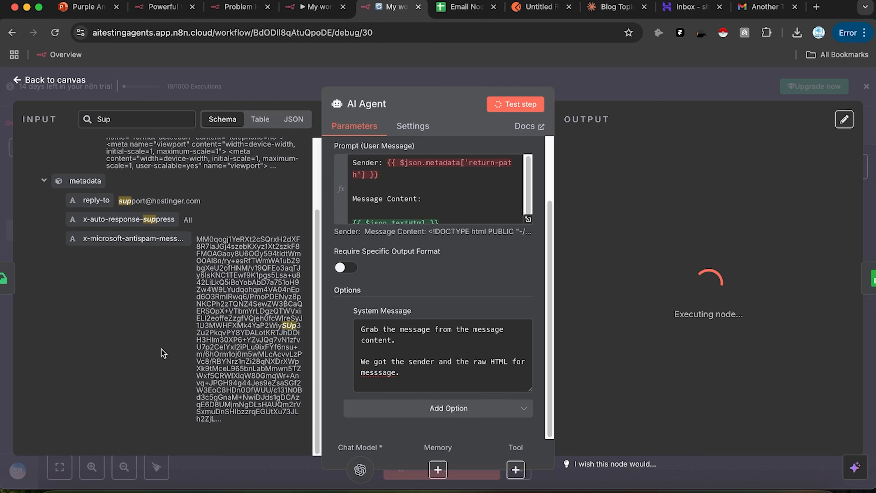
pyautogui.scroll(1, 159, 345)
pyautogui.scroll(3, 103, 245)
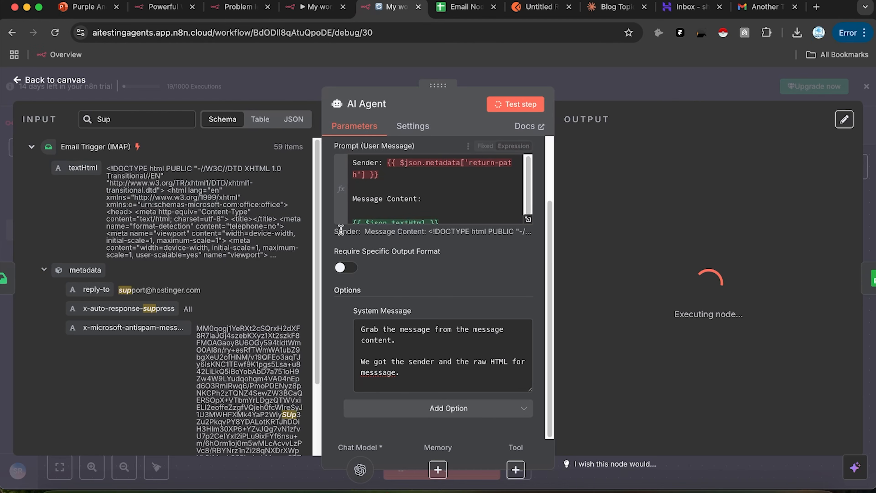
pyautogui.click(583, 82)
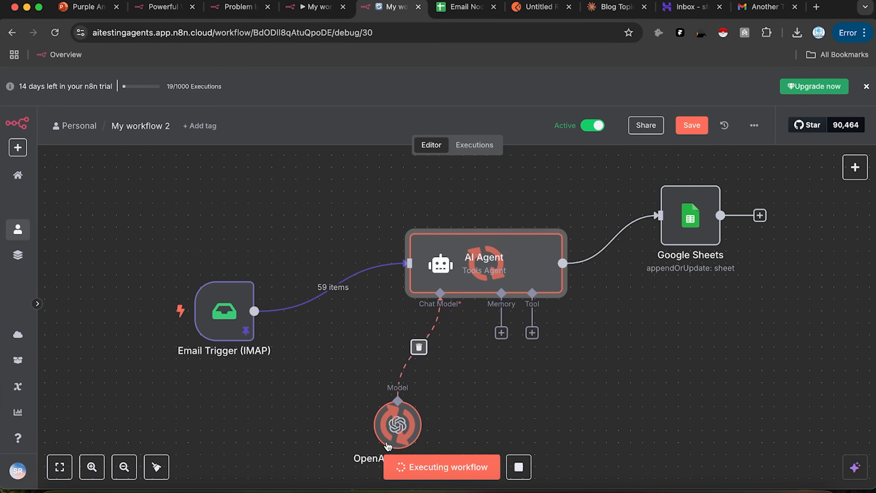
# Step: Add a Maximum Number of Tokens option of 4000 to the OpenAI Chat Model
pyautogui.doubleClick(397, 424)
pyautogui.click(443, 260)
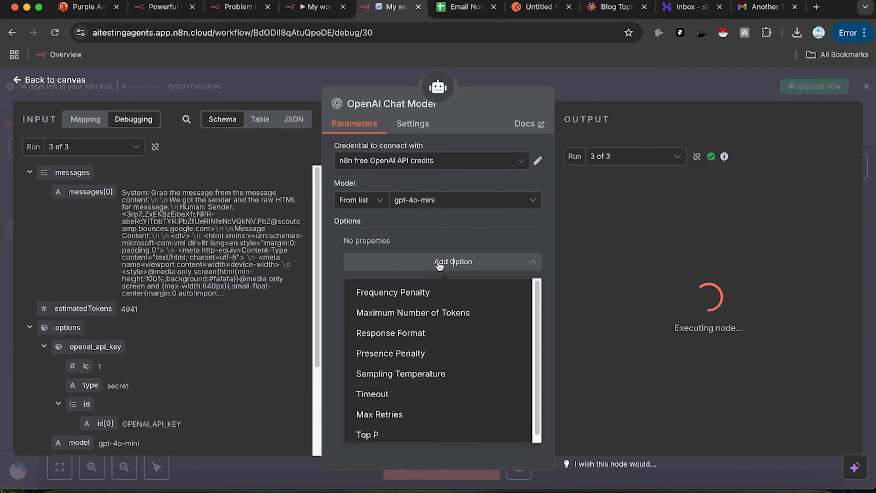
pyautogui.click(445, 312)
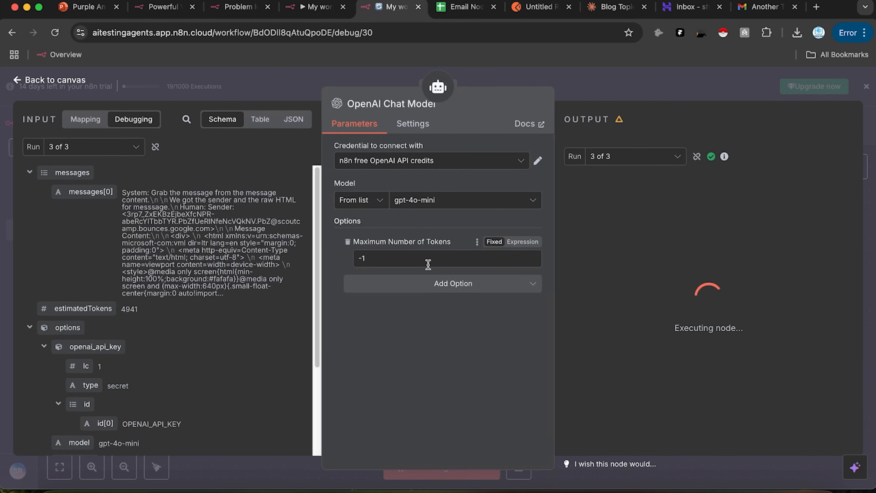
pyautogui.write('4000')
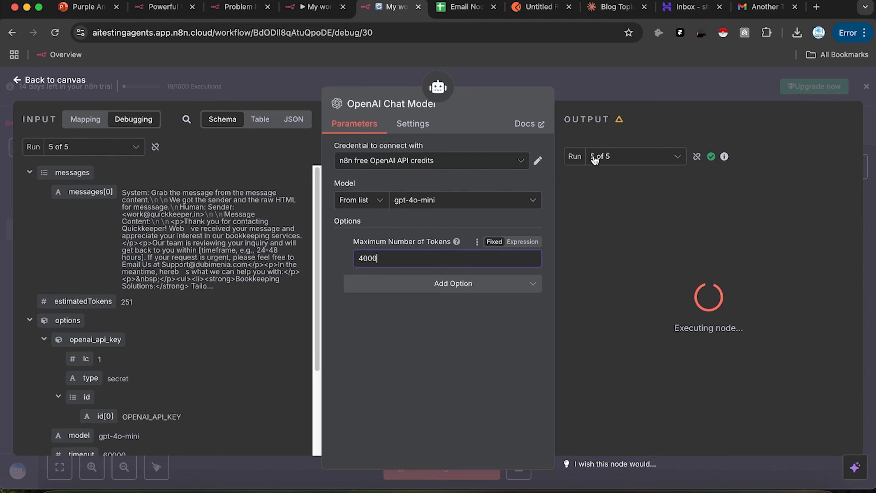
pyautogui.click(640, 87)
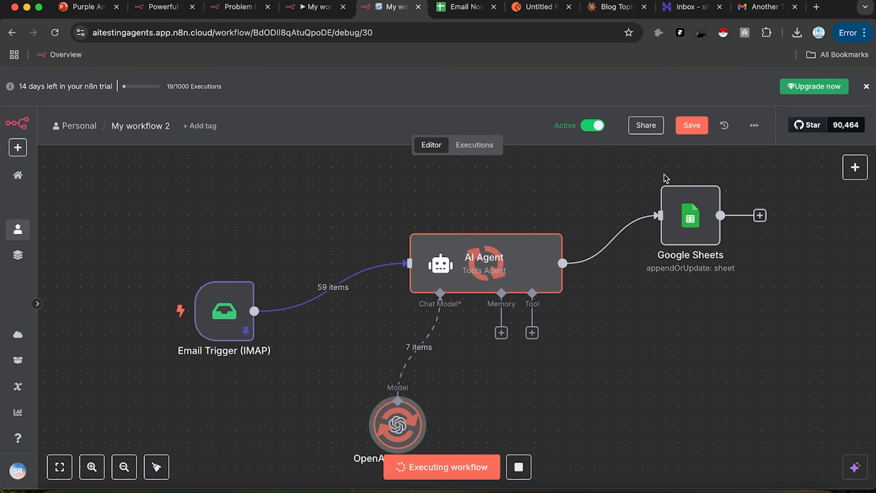
# Step: Save the workflow, rerun and stop the test, then view the Executions list
pyautogui.click(687, 124)
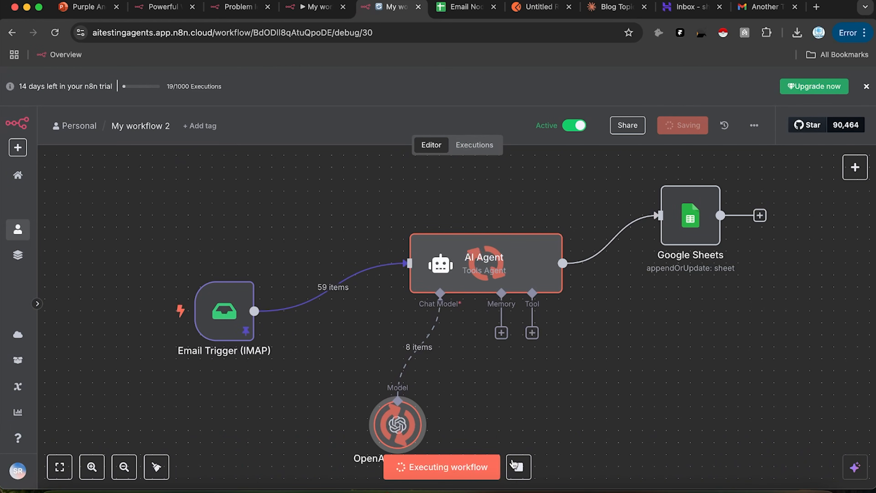
pyautogui.click(472, 470)
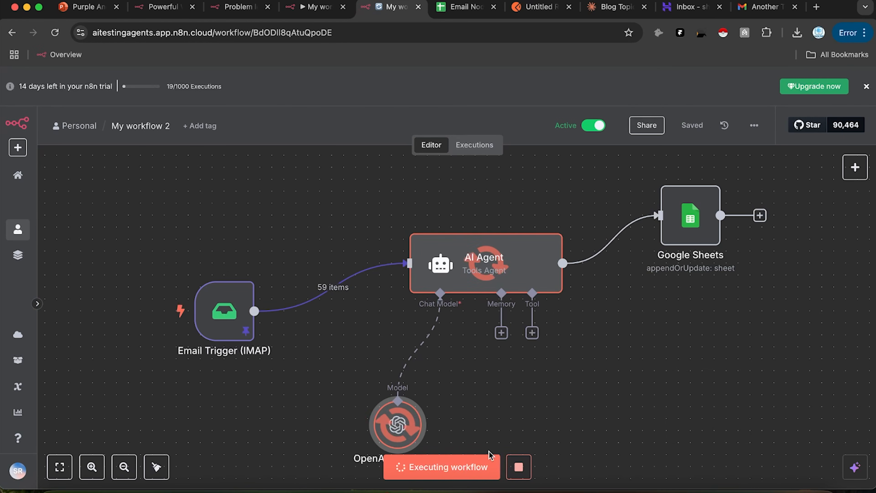
pyautogui.click(519, 468)
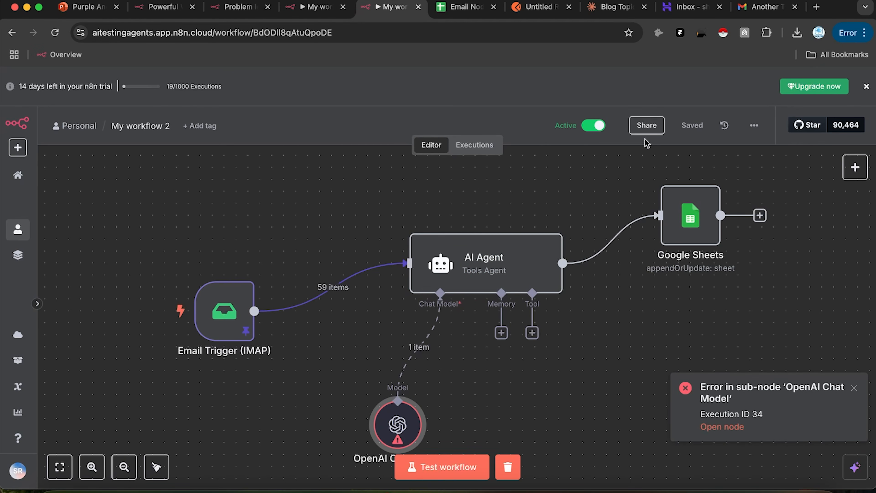
pyautogui.click(479, 145)
pyautogui.click(431, 145)
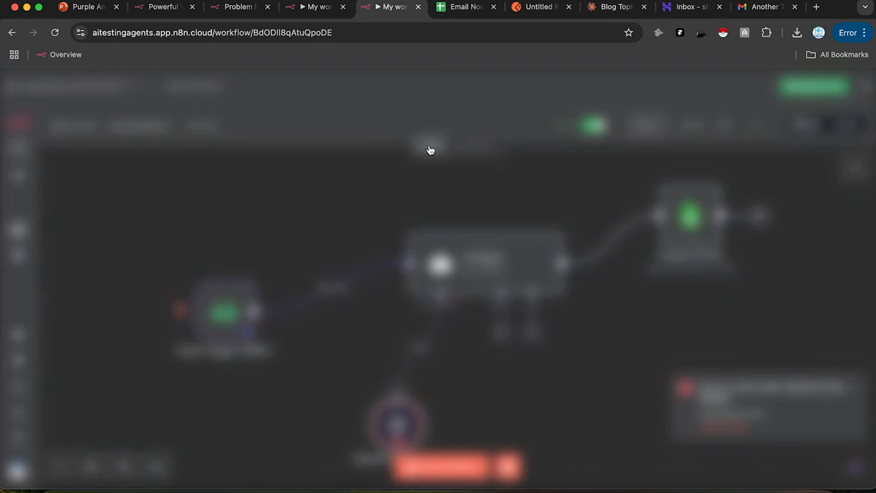
pyautogui.click(473, 146)
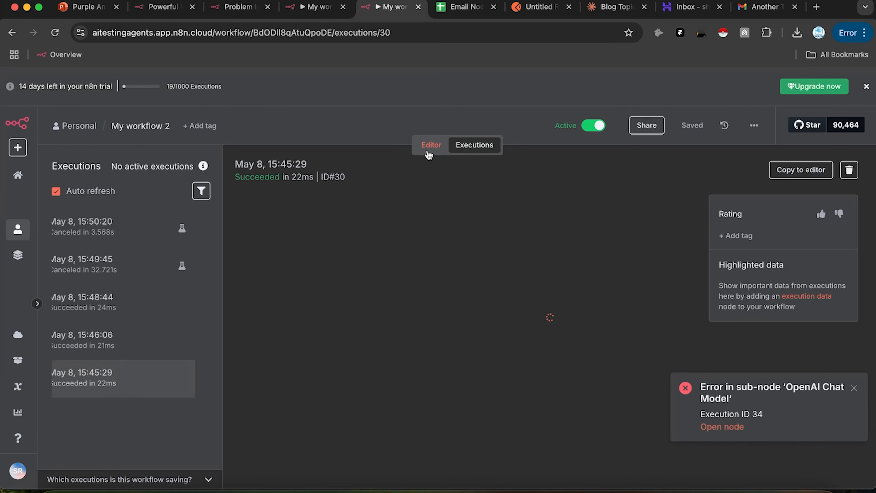
# Step: Start a new Gmail email addressed to the business mailbox from autocomplete
pyautogui.click(429, 145)
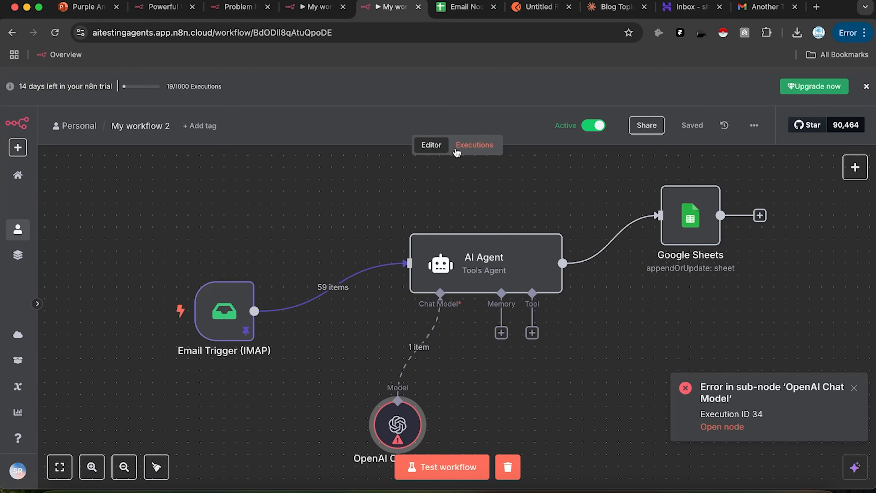
pyautogui.click(759, 7)
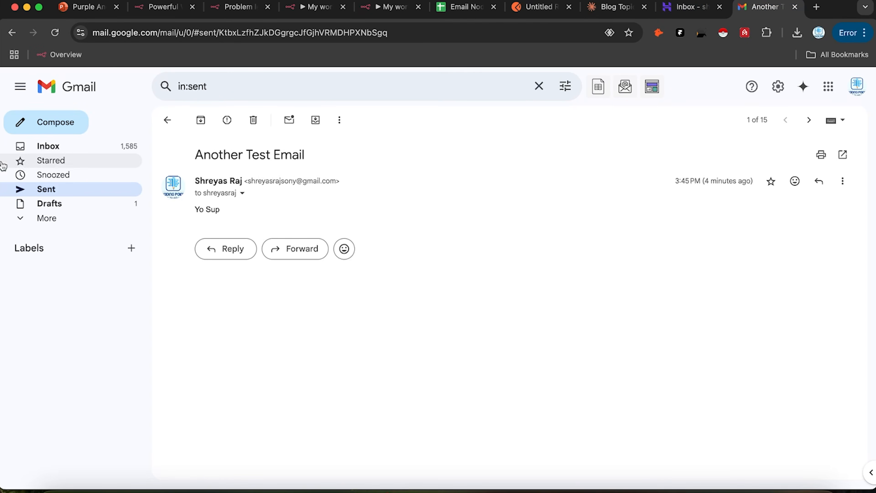
pyautogui.click(51, 124)
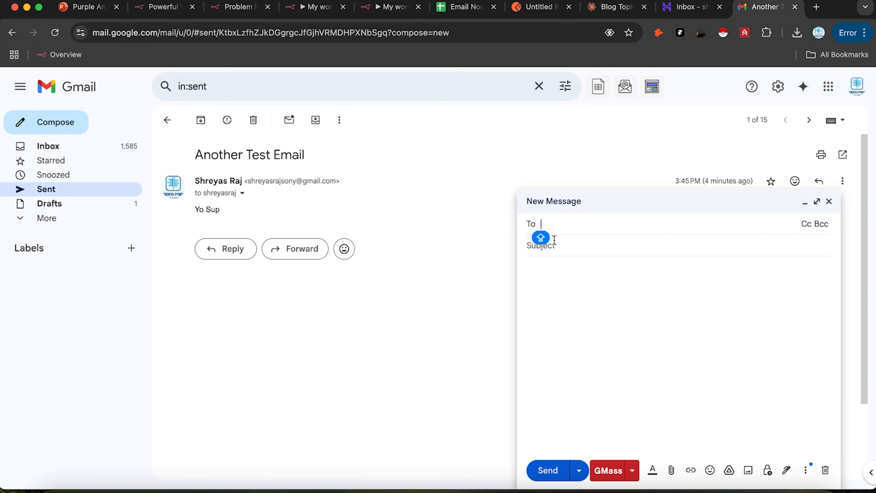
pyautogui.write('SHREY')
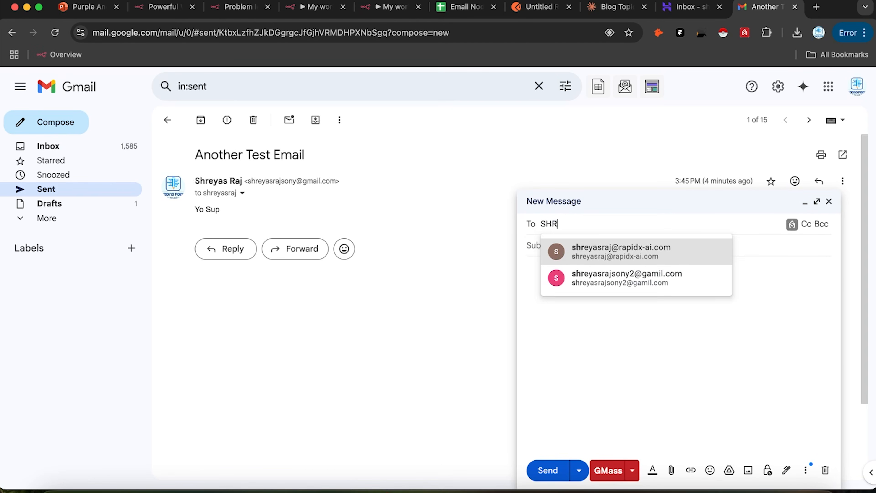
pyautogui.click(621, 255)
pyautogui.click(620, 254)
# Step: Send it with subject 'I want to buy your service immediately' and body 'Hey what do you sell'
pyautogui.write('I want to buy')
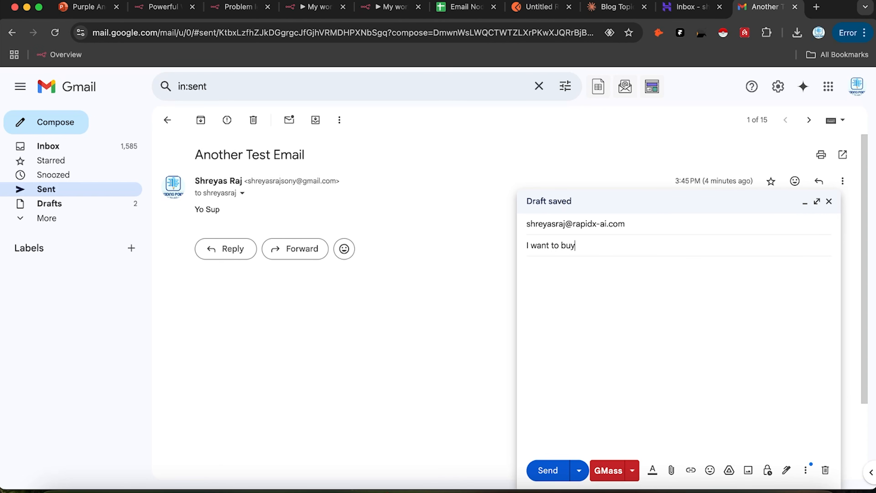
pyautogui.write(' your service immedicately')
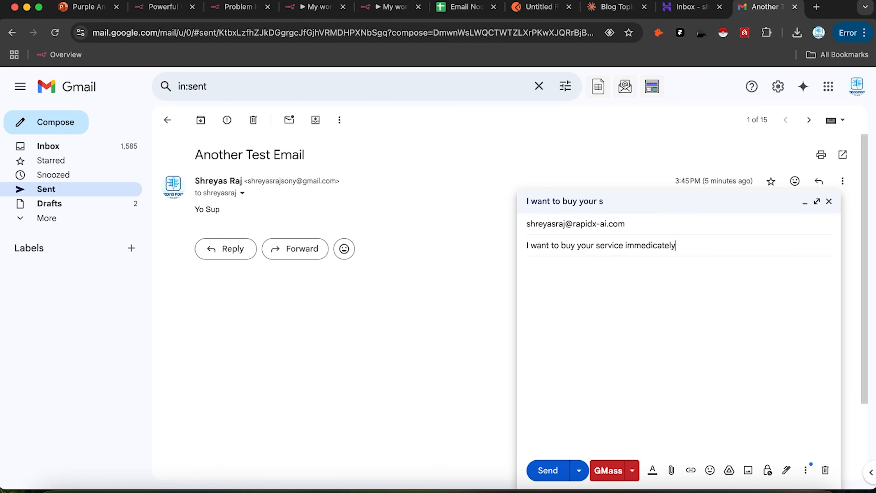
pyautogui.rightClick(648, 244)
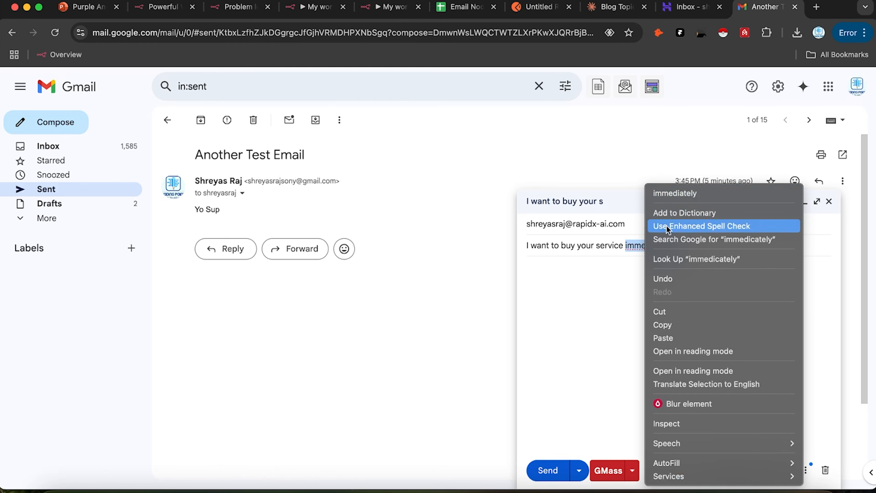
pyautogui.click(667, 194)
pyautogui.click(623, 287)
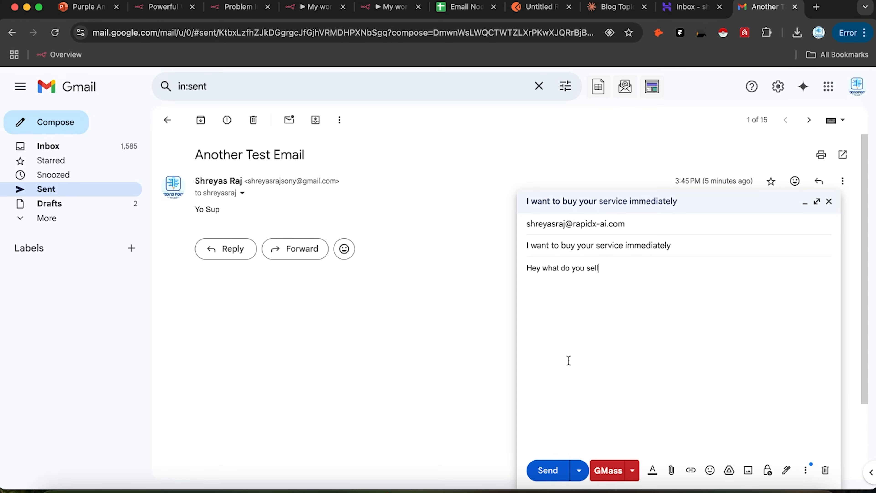
pyautogui.click(560, 469)
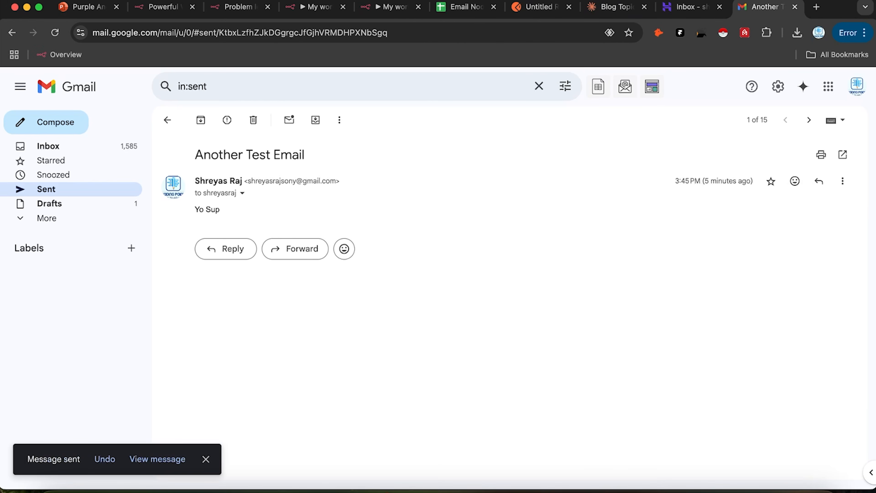
pyautogui.click(688, 7)
# Step: Check n8n executions, then reload the Hostinger inbox and open the recent emails
pyautogui.click(386, 7)
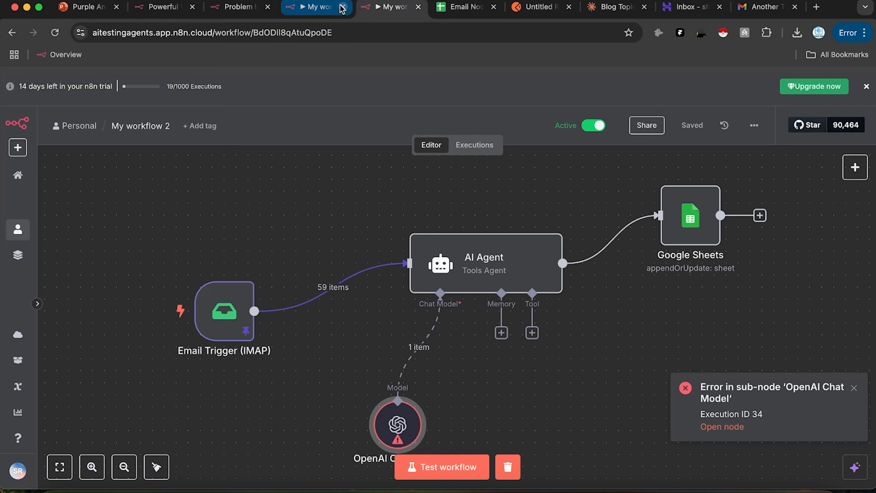
pyautogui.click(474, 145)
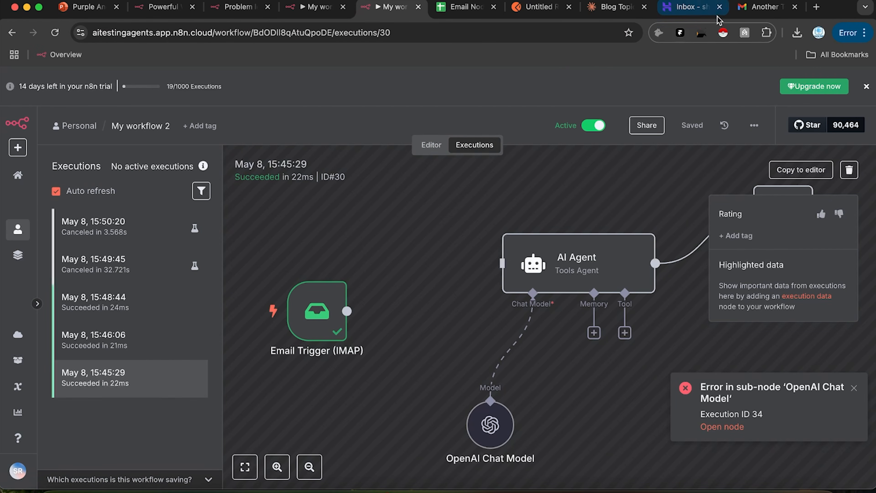
pyautogui.click(688, 7)
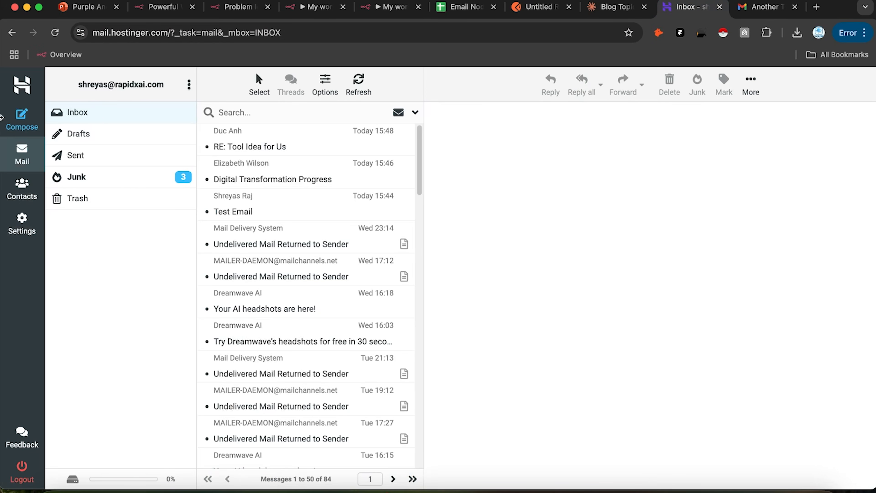
pyautogui.click(55, 33)
pyautogui.scroll(-3, 209, 203)
pyautogui.scroll(3, 209, 192)
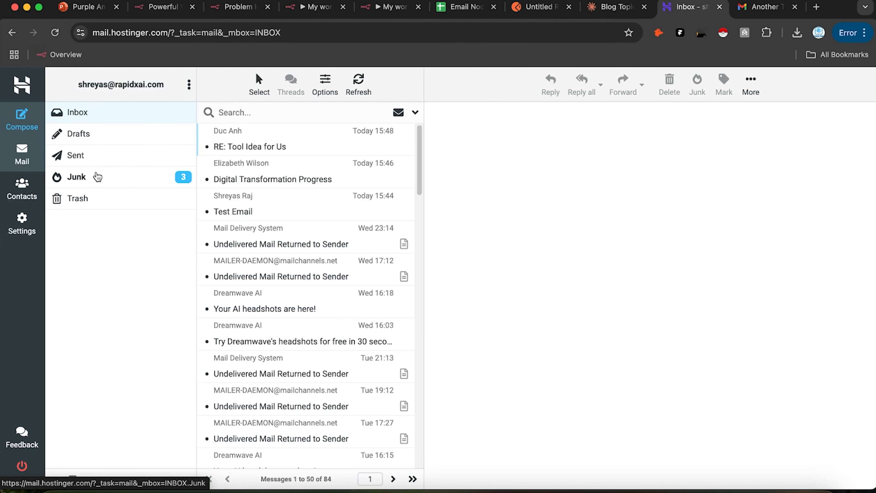
pyautogui.click(272, 149)
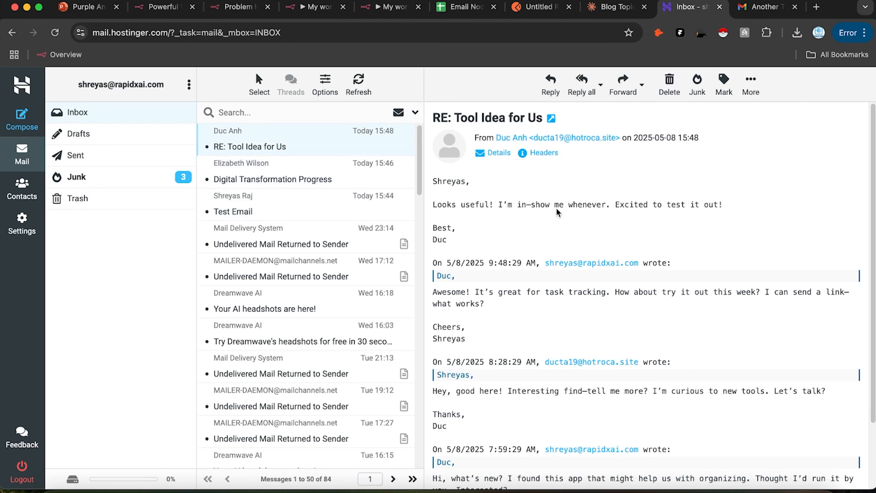
pyautogui.click(315, 174)
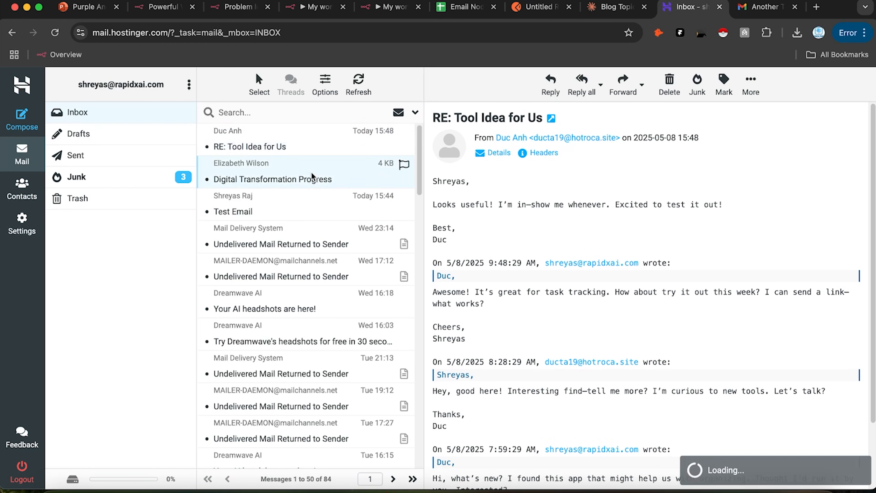
# Step: Glance at Gmail's sent mail, reload the Hostinger inbox, and check the Junk folder
pyautogui.click(764, 7)
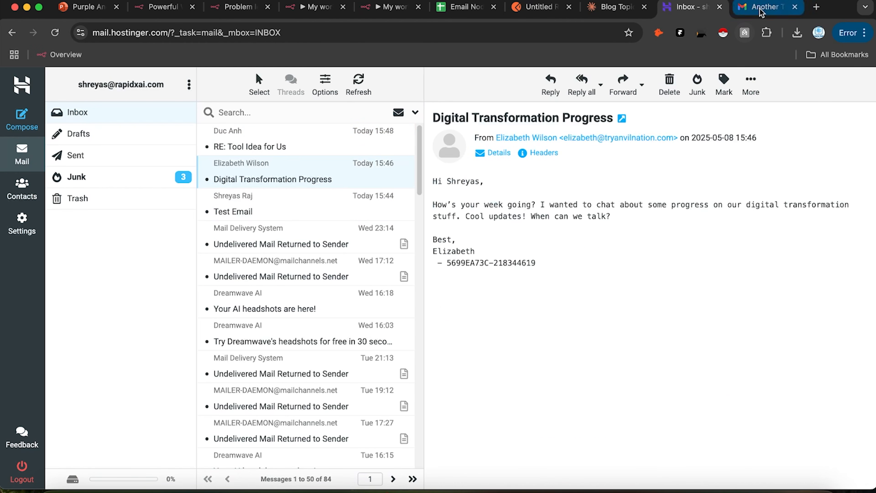
pyautogui.click(167, 120)
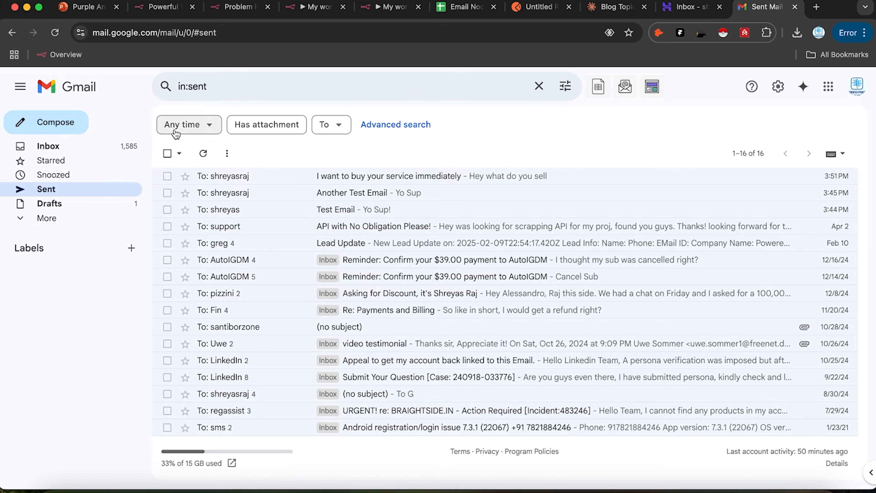
pyautogui.click(688, 7)
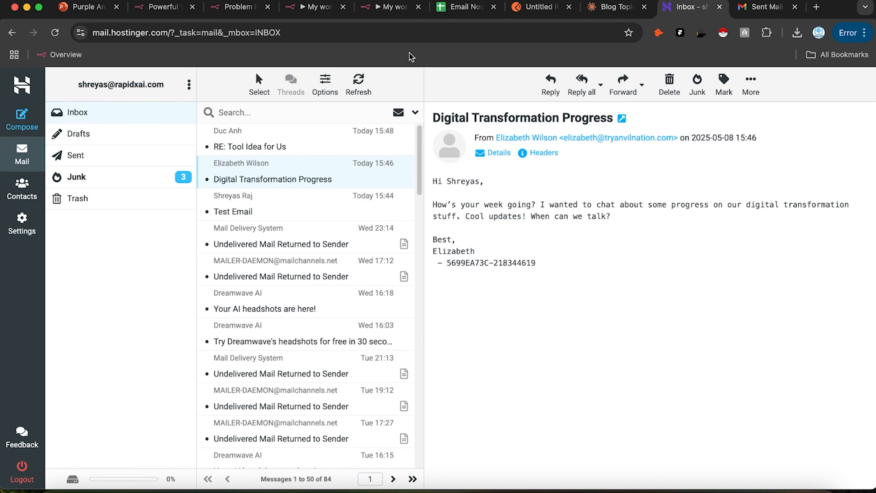
pyautogui.click(54, 33)
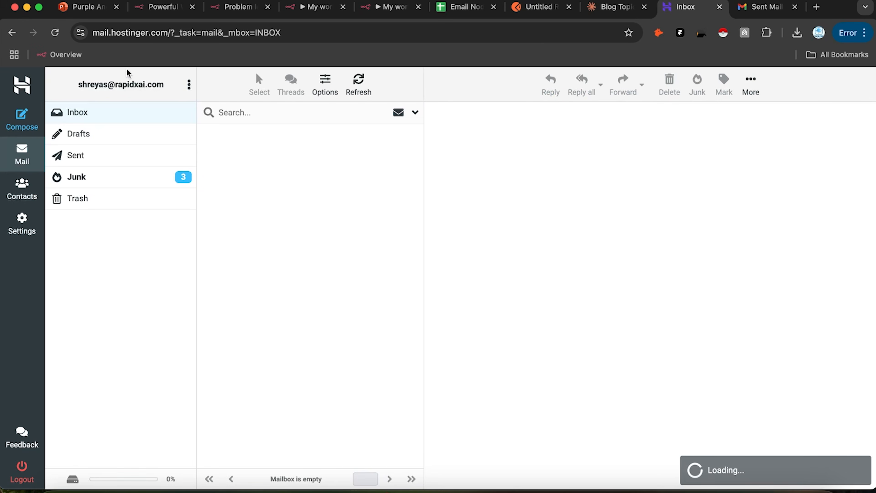
pyautogui.scroll(-2, 303, 182)
pyautogui.scroll(2, 299, 168)
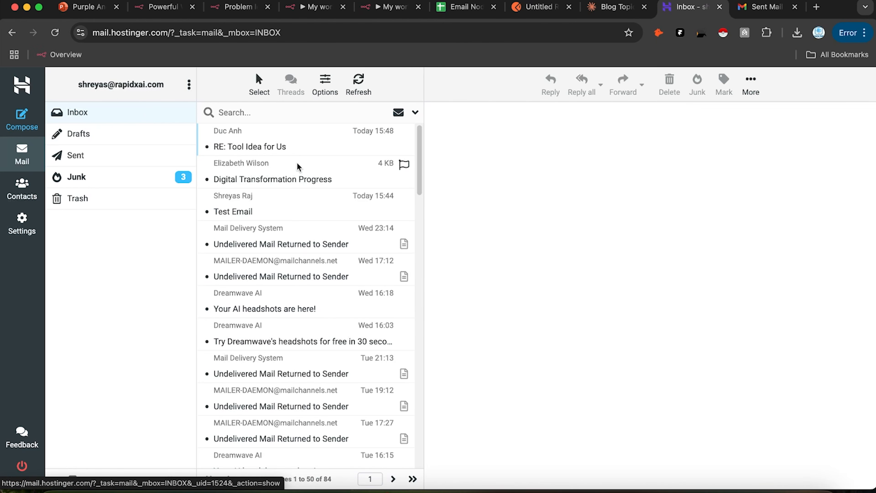
pyautogui.click(108, 176)
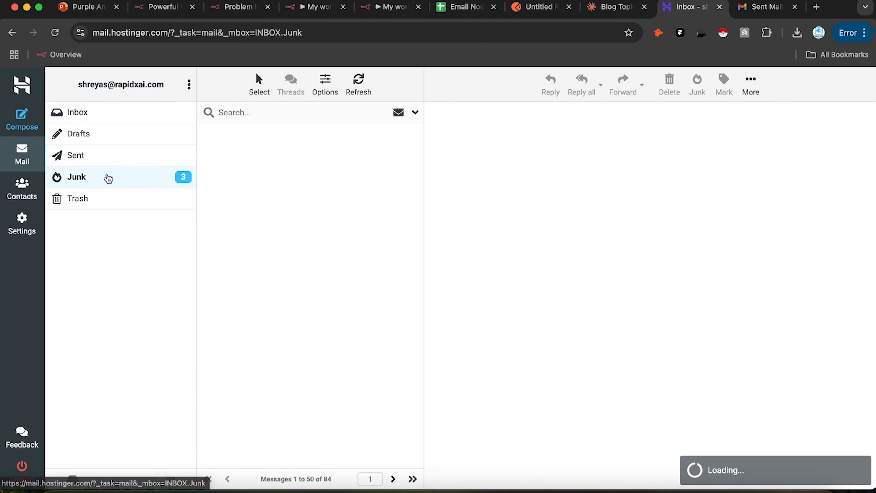
pyautogui.click(117, 123)
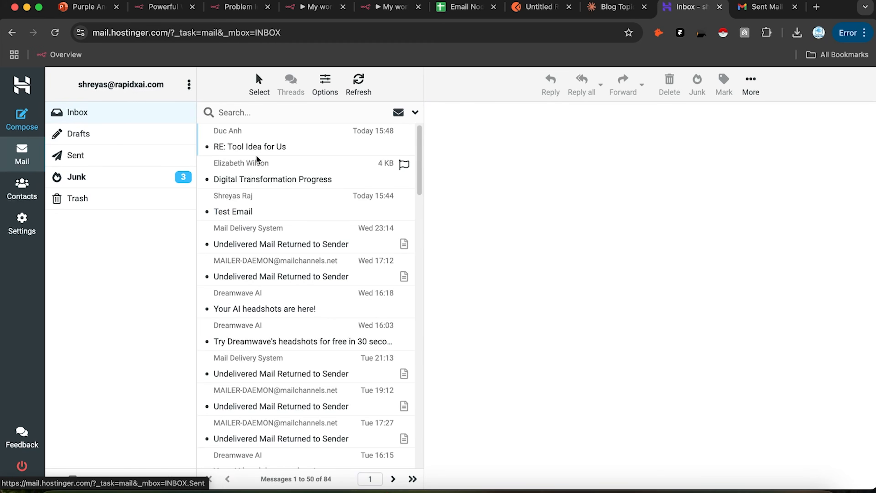
# Step: Try the inbox search and its options, then log out of the webmail
pyautogui.click(415, 114)
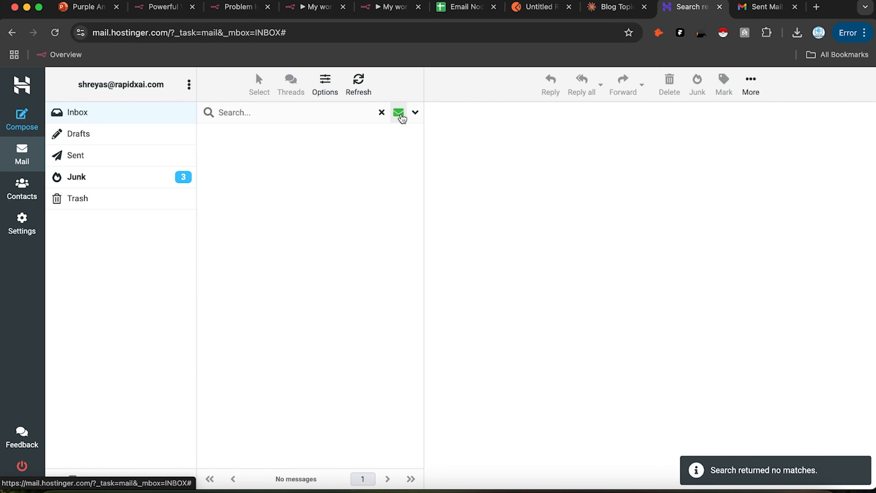
pyautogui.click(380, 112)
pyautogui.click(415, 112)
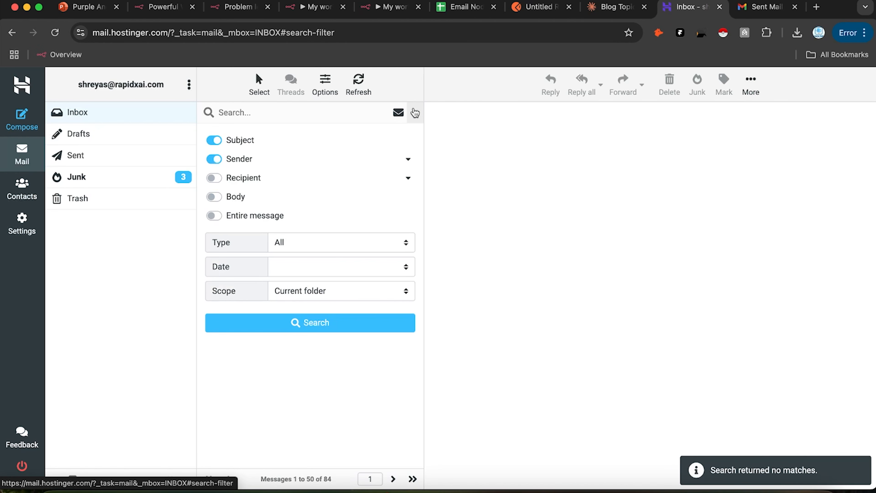
pyautogui.click(415, 114)
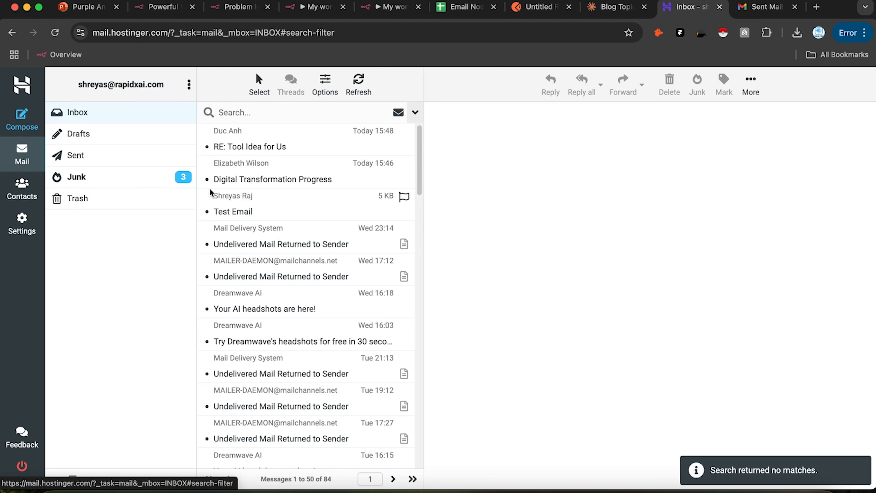
pyautogui.scroll(-1, 225, 180)
pyautogui.scroll(1, 220, 181)
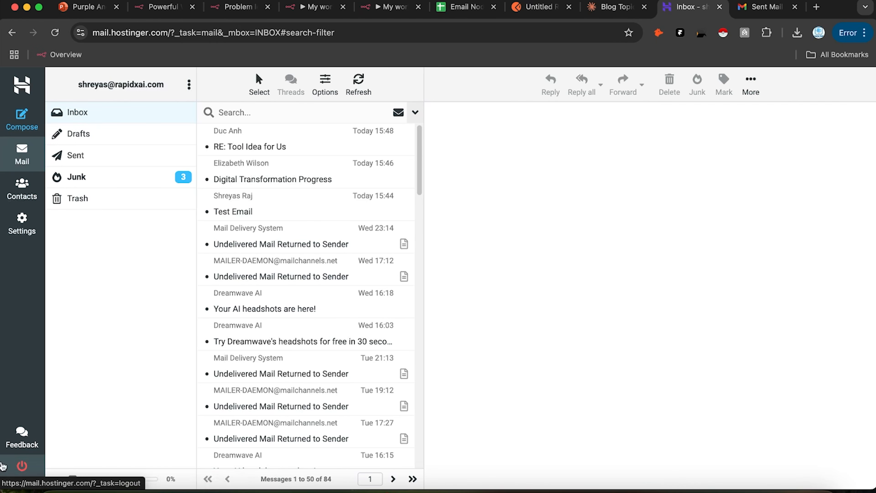
pyautogui.click(22, 466)
# Step: Log back into Hostinger Webmail with the business account's username and password
pyautogui.click(586, 226)
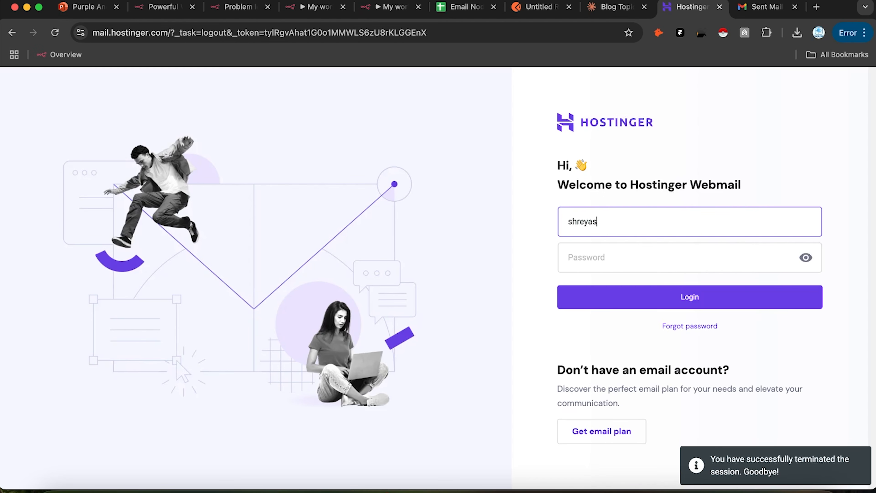
pyautogui.click(585, 258)
pyautogui.write('•')
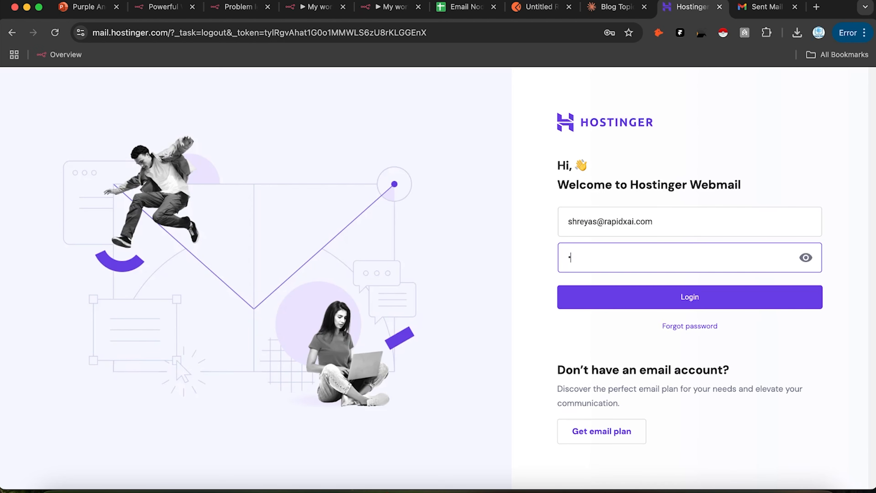
pyautogui.write('•••••••••••')
pyautogui.press('Return')
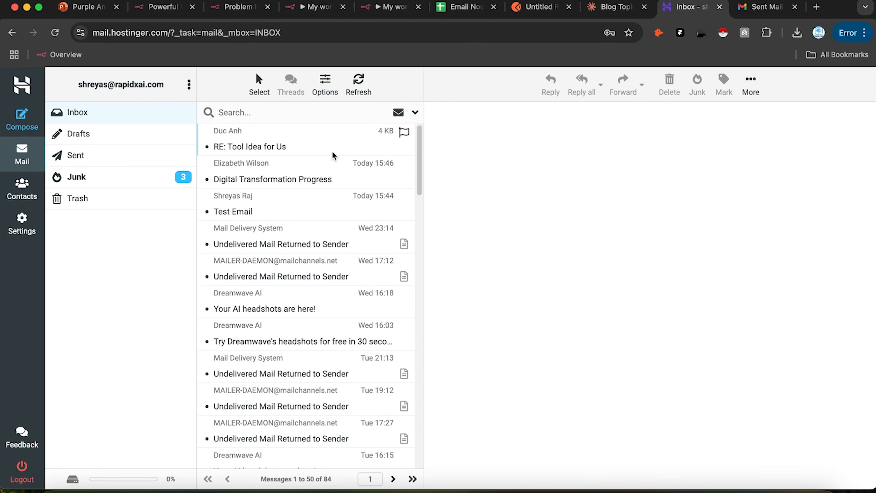
pyautogui.click(326, 208)
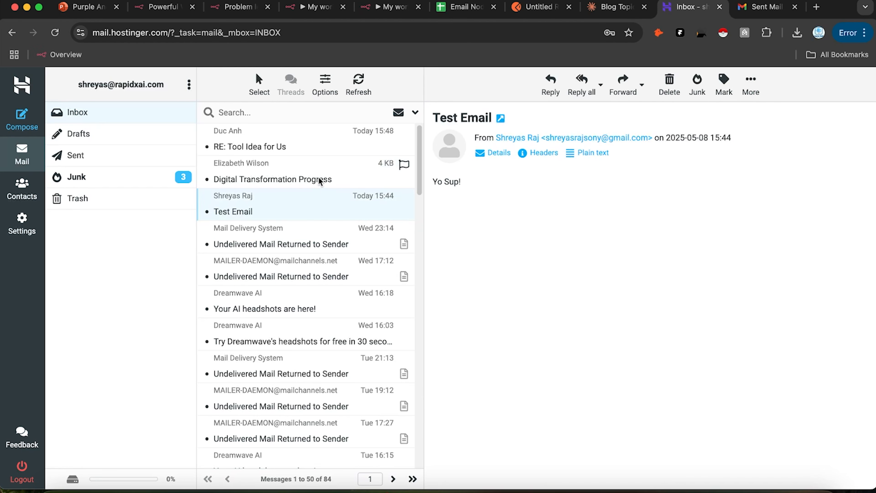
pyautogui.click(330, 181)
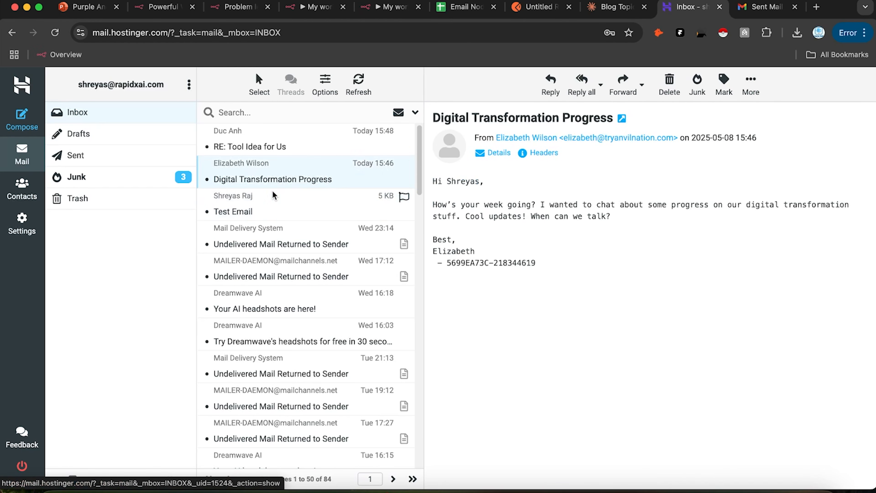
pyautogui.click(292, 148)
pyautogui.click(379, 11)
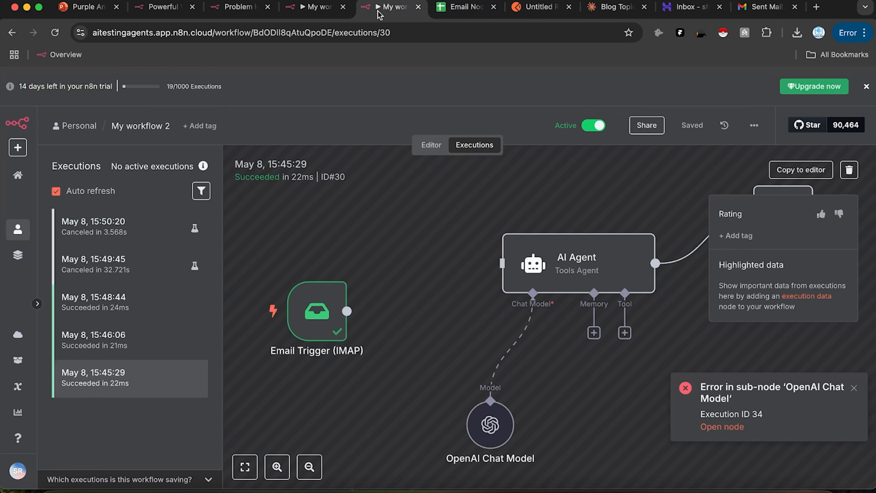
pyautogui.click(54, 33)
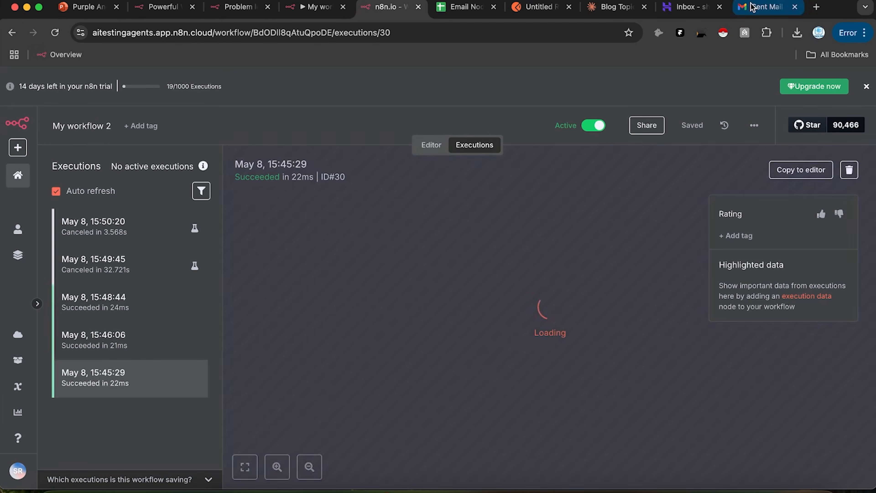
pyautogui.click(766, 6)
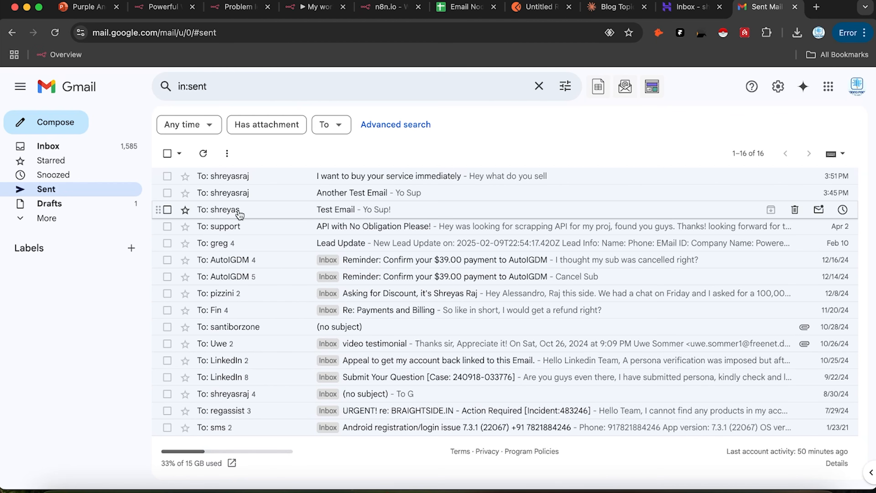
pyautogui.click(60, 148)
pyautogui.click(83, 191)
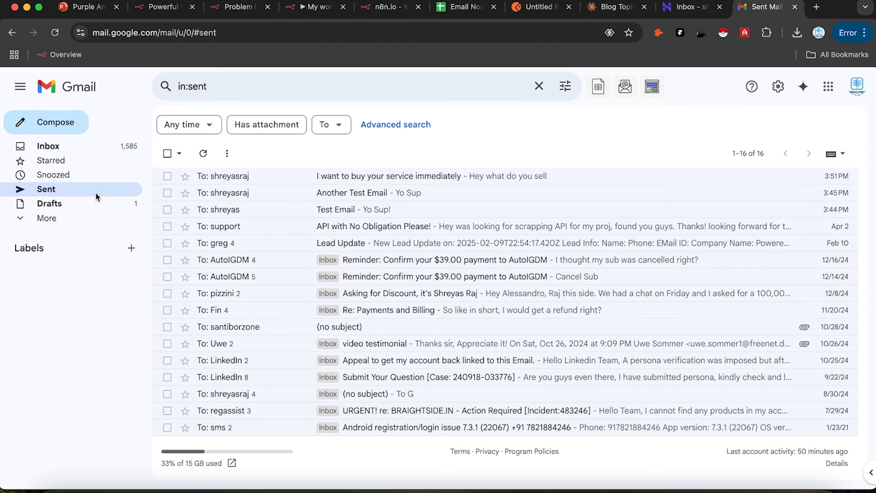
# Step: Check the webmail Junk, Sent and Drafts folders, then return to Gmail's Sent list
pyautogui.click(684, 6)
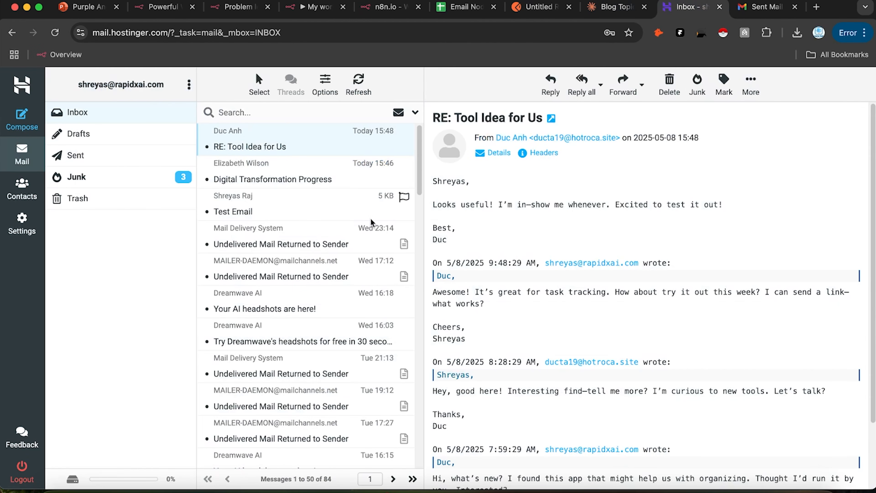
pyautogui.click(126, 176)
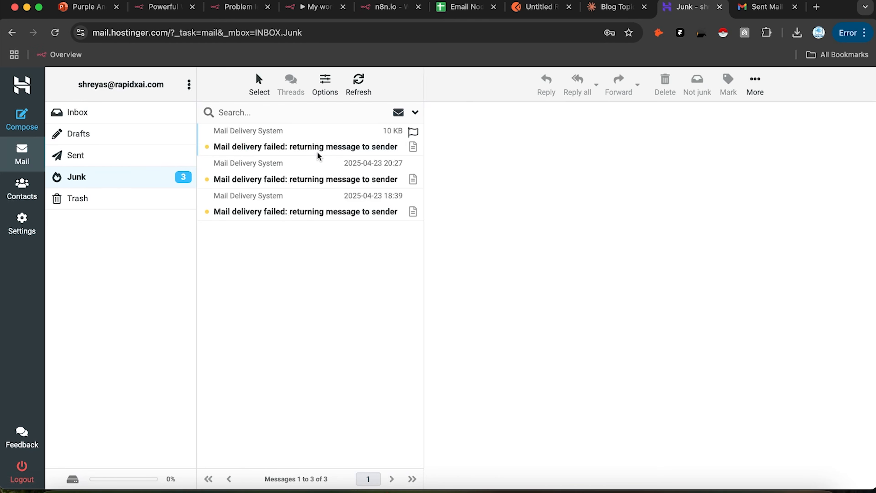
pyautogui.click(132, 160)
pyautogui.click(154, 133)
pyautogui.click(119, 156)
pyautogui.click(141, 113)
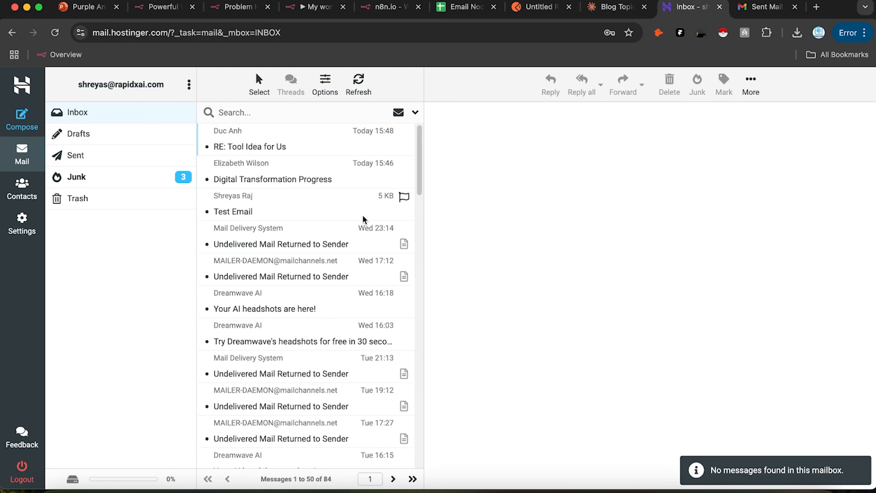
pyautogui.click(756, 8)
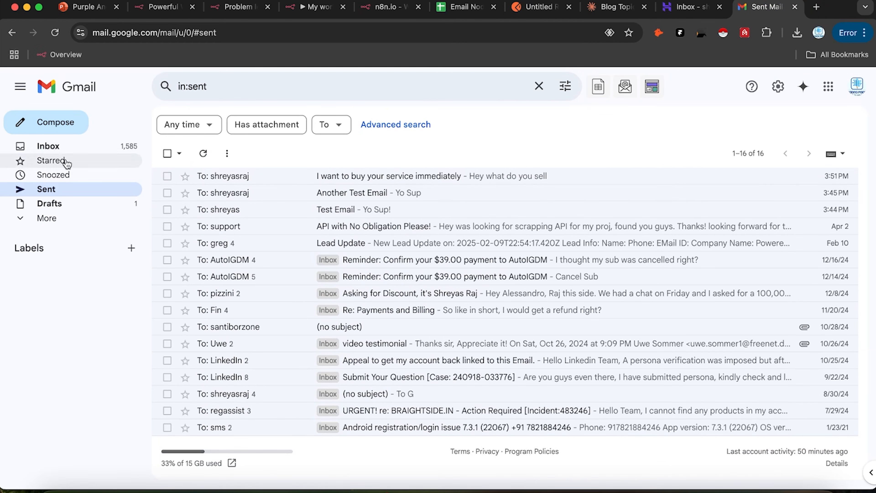
# Step: Compose a new Gmail email, replacing a wrong suggested recipient with the business mailbox address
pyautogui.click(74, 128)
pyautogui.write('Yo')
pyautogui.press('BackSpace')
pyautogui.press('BackSpace')
pyautogui.write('s')
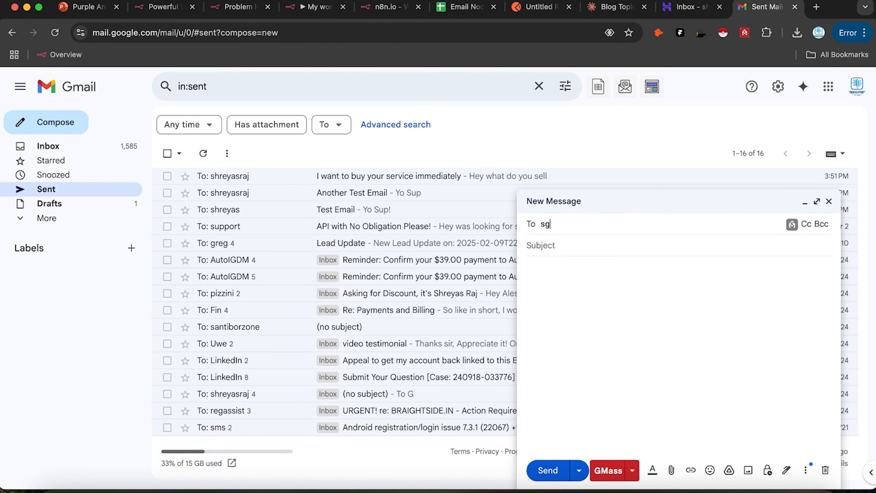
pyautogui.write('hrey')
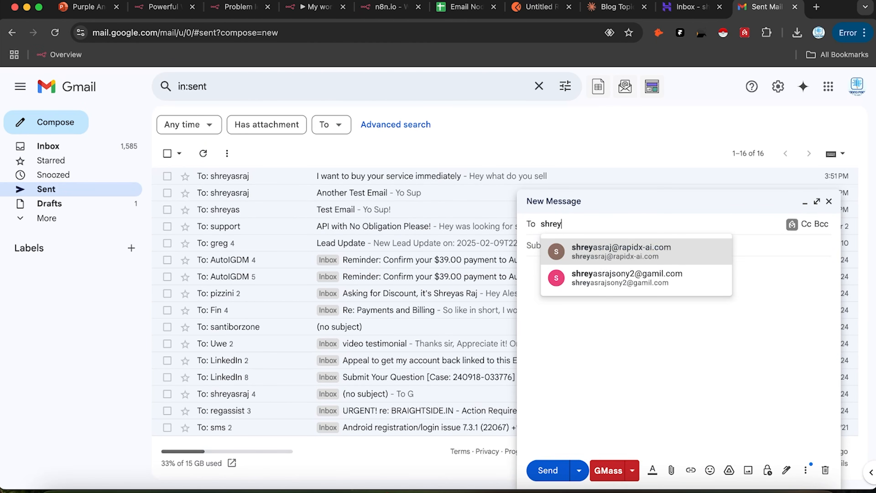
pyautogui.click(577, 252)
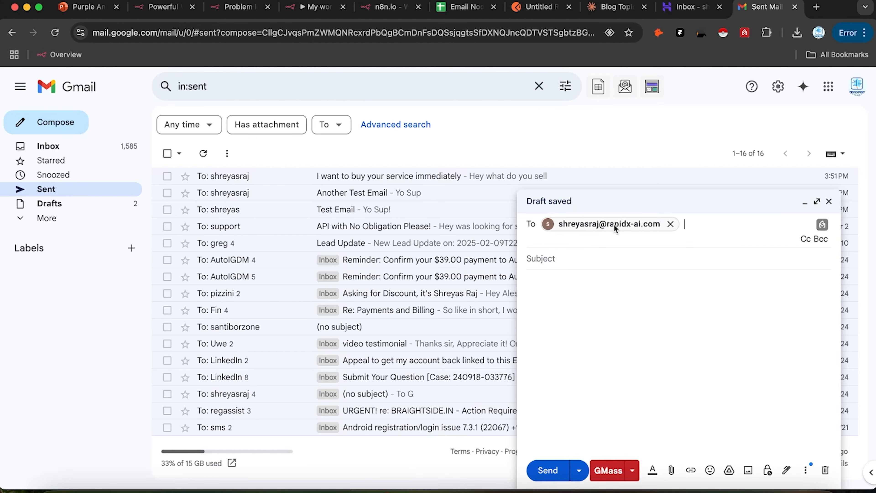
pyautogui.click(597, 226)
pyautogui.press('BackSpace')
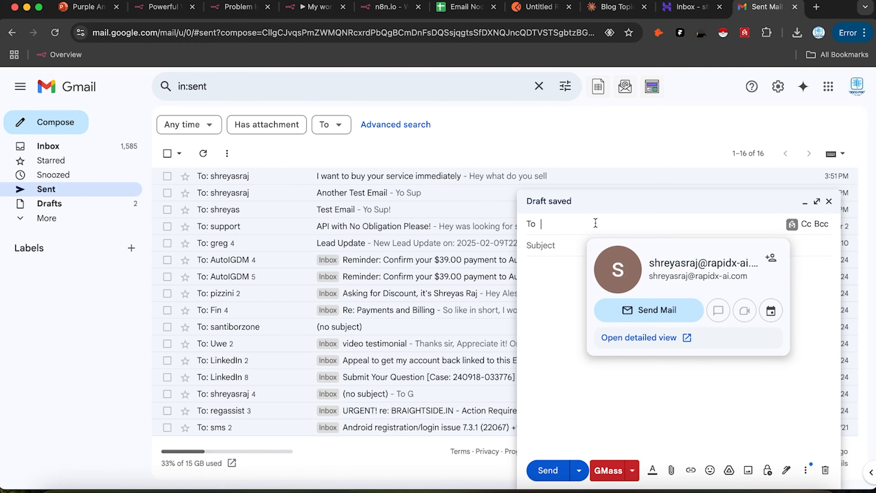
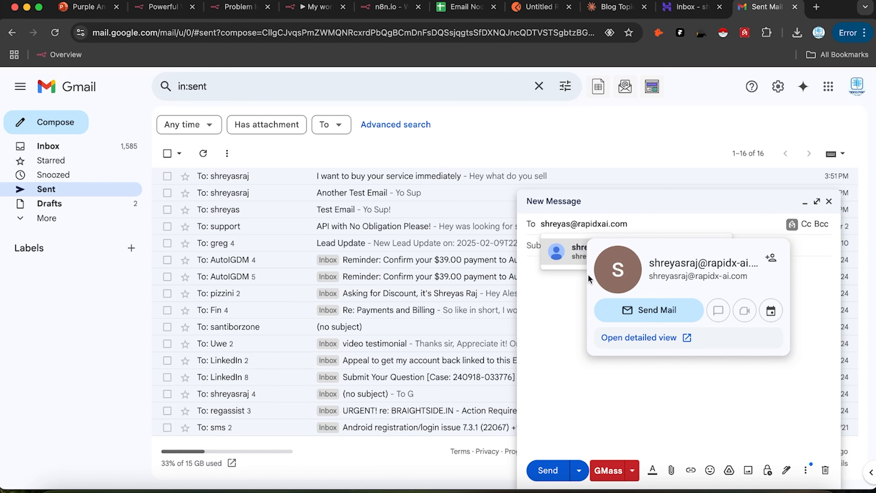
pyautogui.click(551, 298)
# Step: Send it with subject 'I want your service' and body 'what u sell', then reload the Hostinger inbox
pyautogui.click(577, 245)
pyautogui.write('I want you')
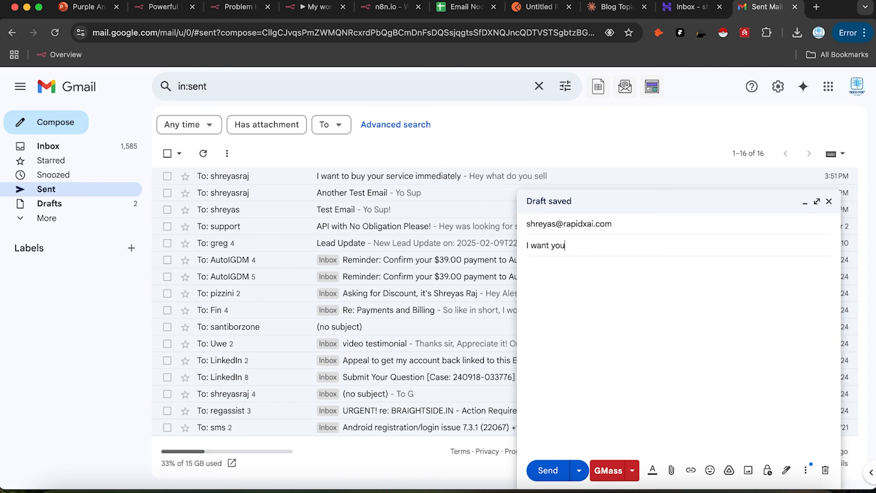
pyautogui.write('r service')
pyautogui.click(584, 268)
pyautogui.write('what u sell')
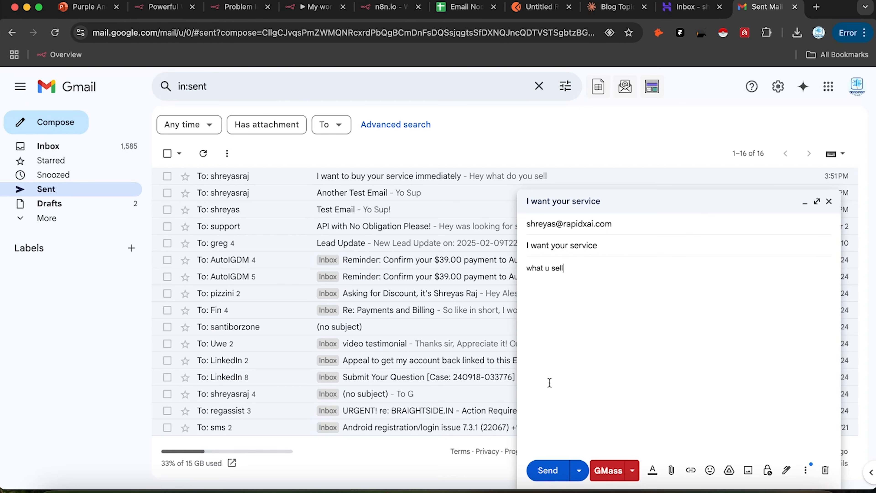
pyautogui.click(547, 470)
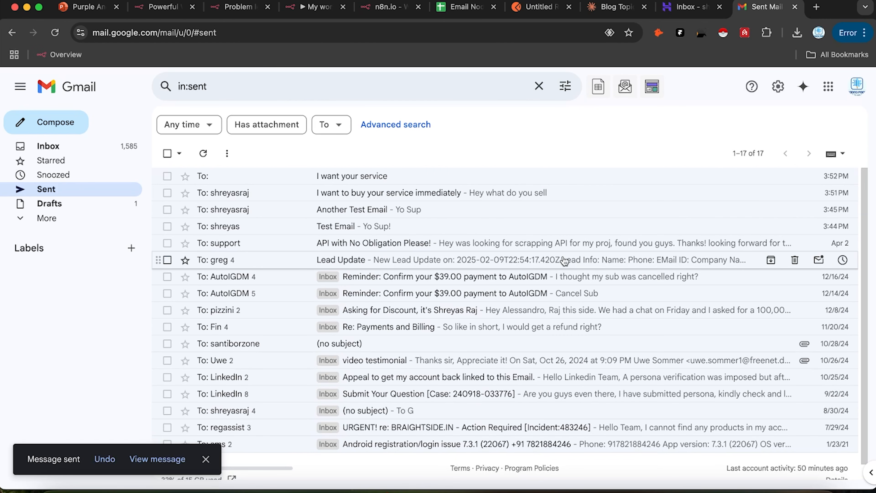
pyautogui.click(697, 7)
pyautogui.click(55, 32)
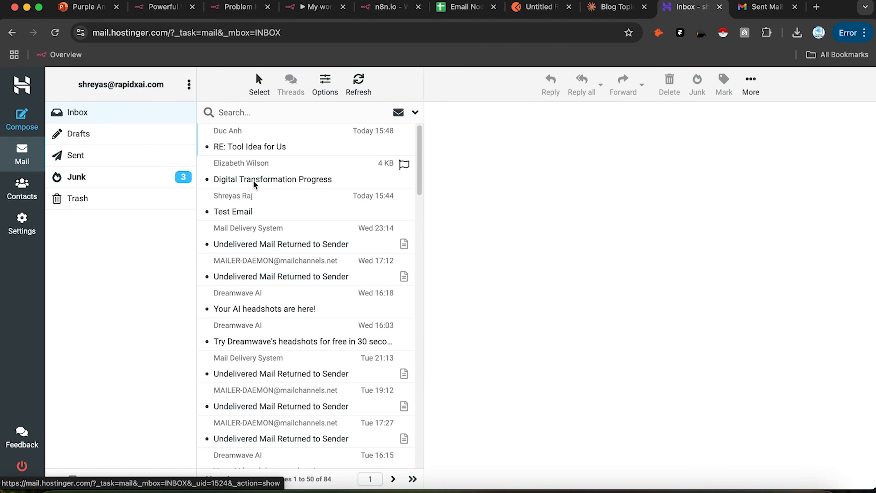
# Step: Select the webmail account address, then go back to Gmail's Sent list
pyautogui.tripleClick(158, 86)
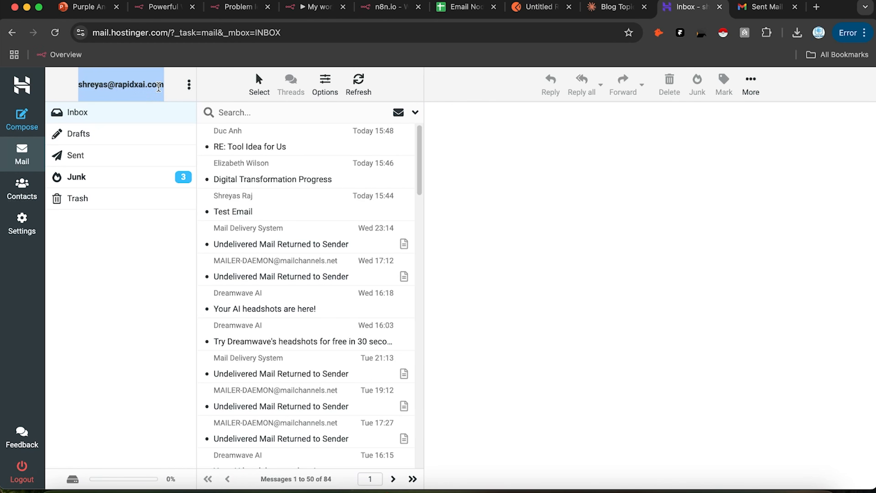
pyautogui.click(764, 6)
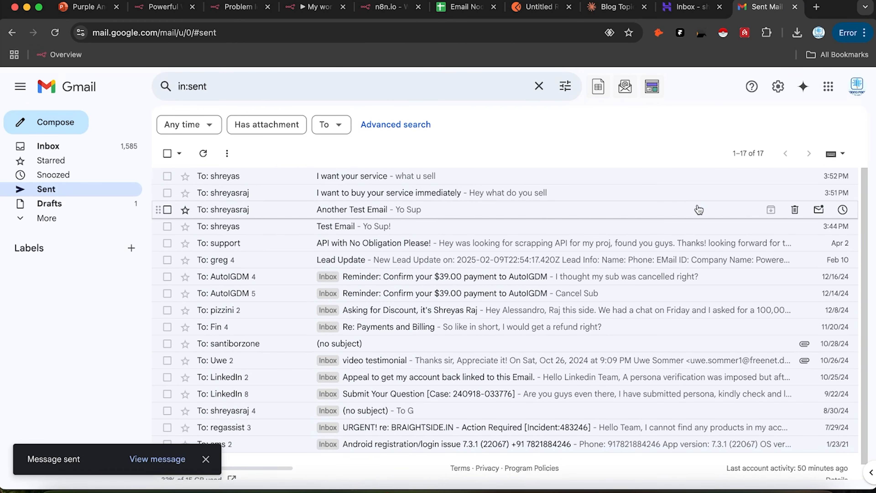
# Step: Open the sent 'I want your service' email's recipient details, then return to n8n executions
pyautogui.click(463, 178)
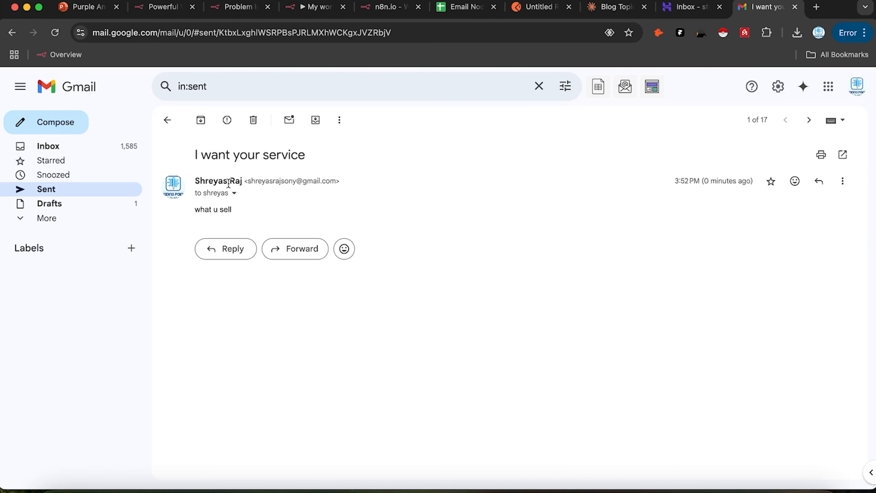
pyautogui.click(233, 194)
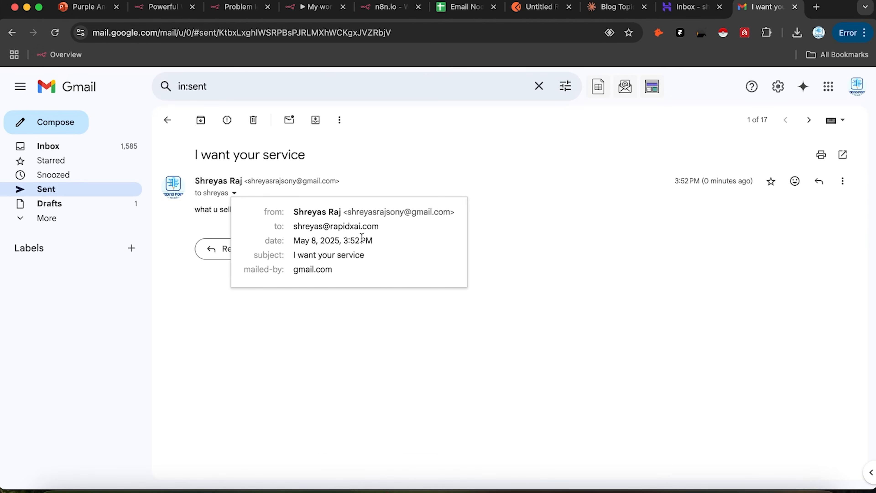
pyautogui.click(368, 10)
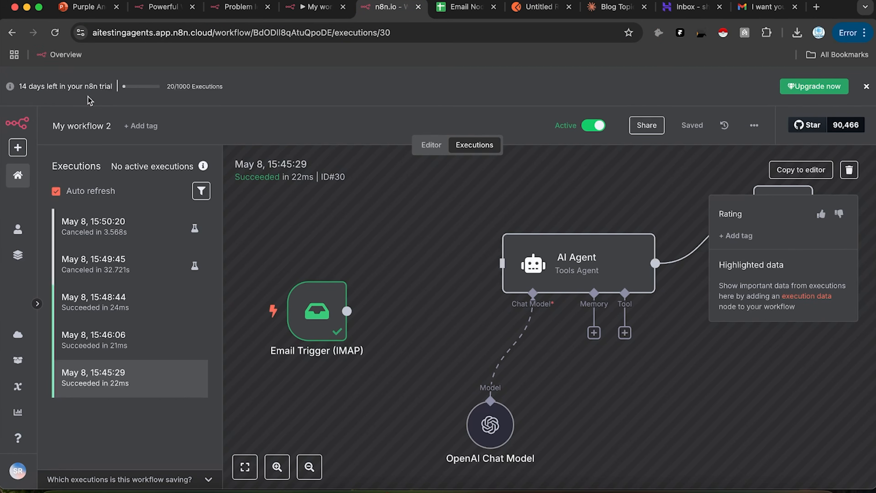
# Step: Load the failed 15:53:10 run via Debug in editor, unpinning the Email Trigger data
pyautogui.click(55, 32)
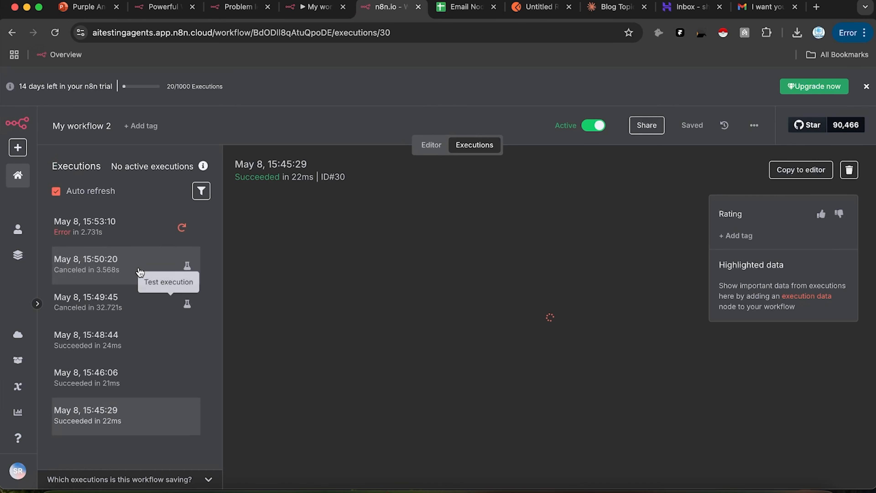
pyautogui.click(163, 245)
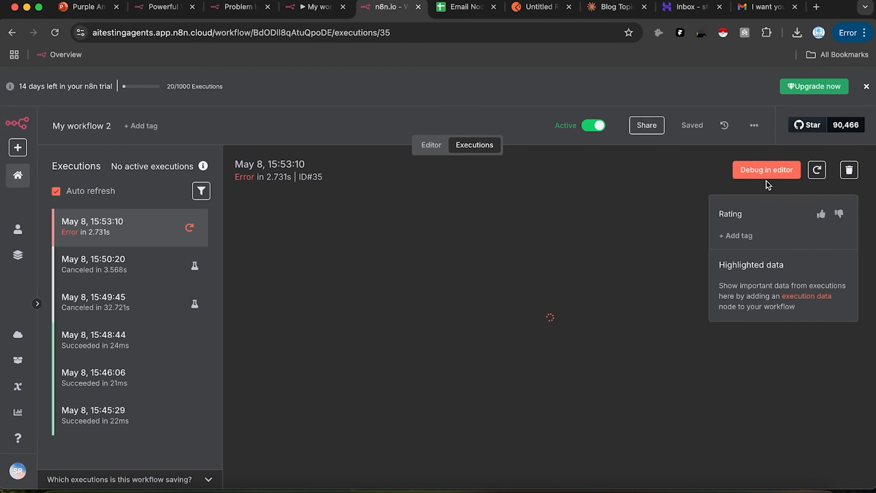
pyautogui.click(774, 173)
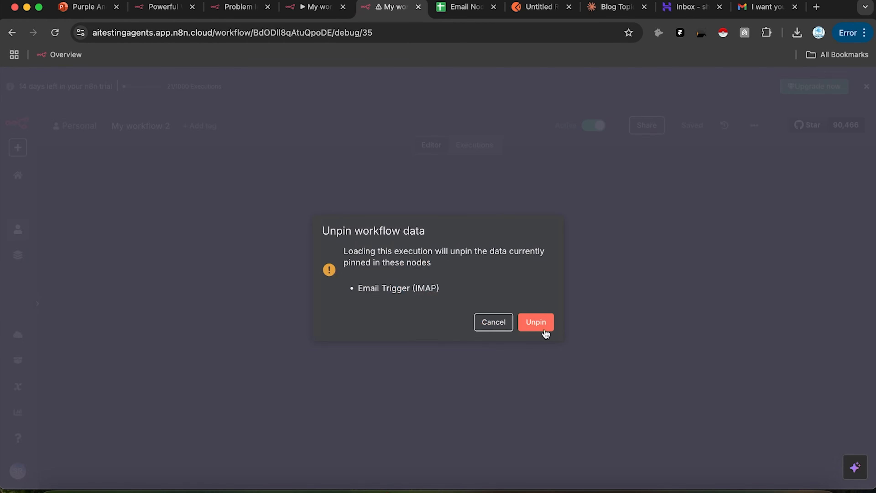
pyautogui.click(546, 326)
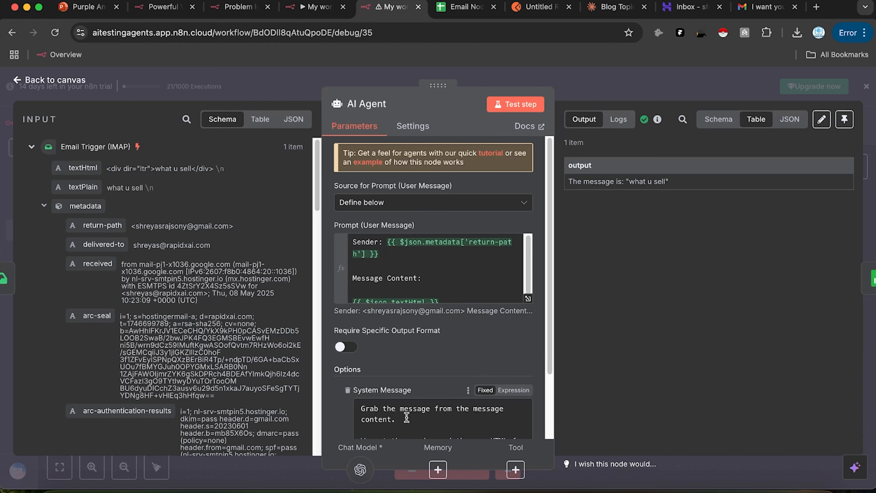
# Step: Correct the misspelling 'messsage' to 'message' in the AI Agent system message
pyautogui.scroll(-2, 417, 418)
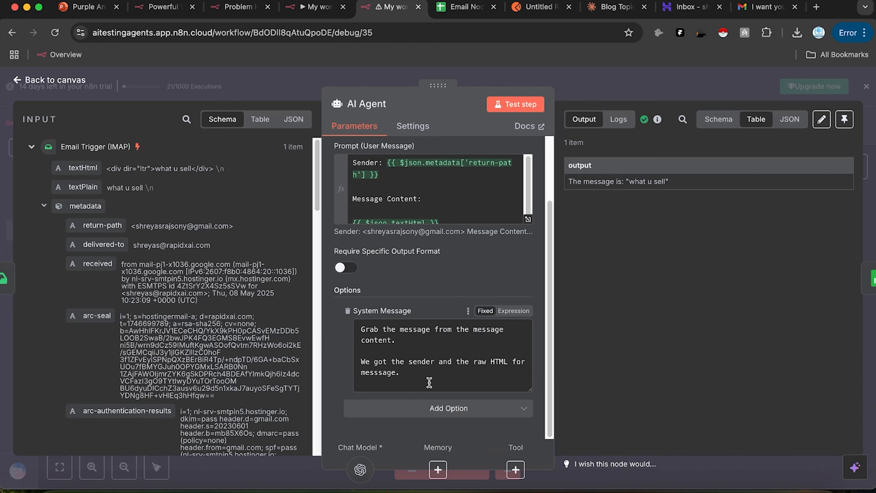
pyautogui.rightClick(379, 362)
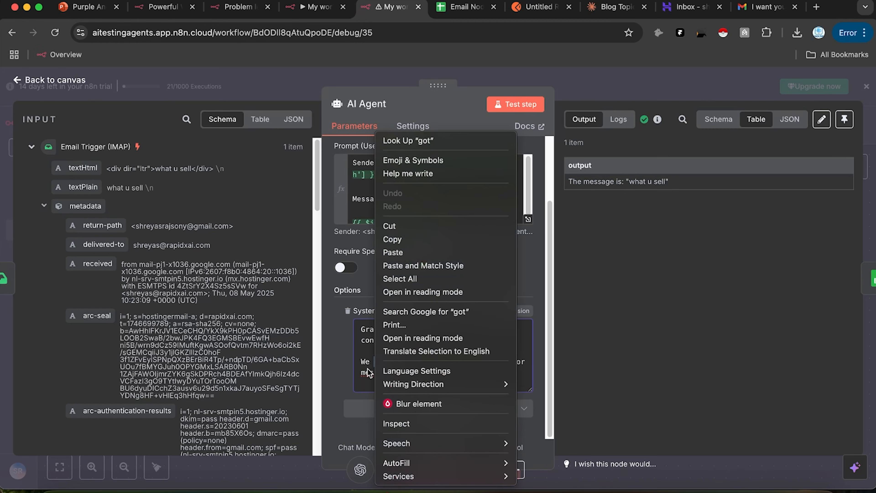
pyautogui.rightClick(368, 372)
pyautogui.click(427, 149)
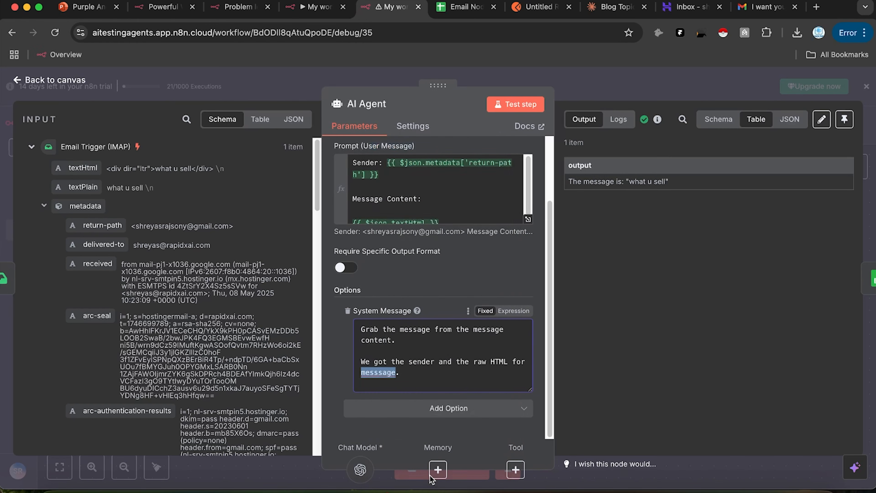
# Step: Append 'Also give me the subject line of the email.' to the system message and return to the canvas
pyautogui.click(517, 376)
pyautogui.press('Return')
pyautogui.press('Return')
pyautogui.write('Also give me the sub')
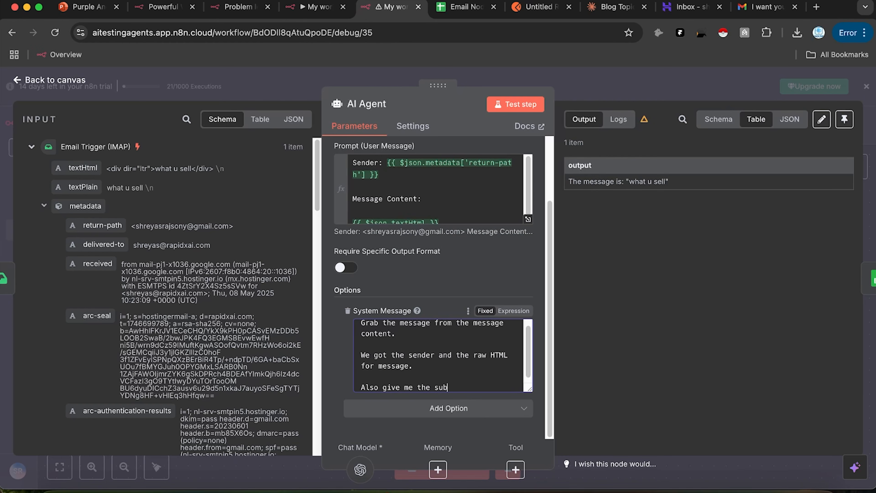
pyautogui.write('ne of the w')
pyautogui.write('mail.')
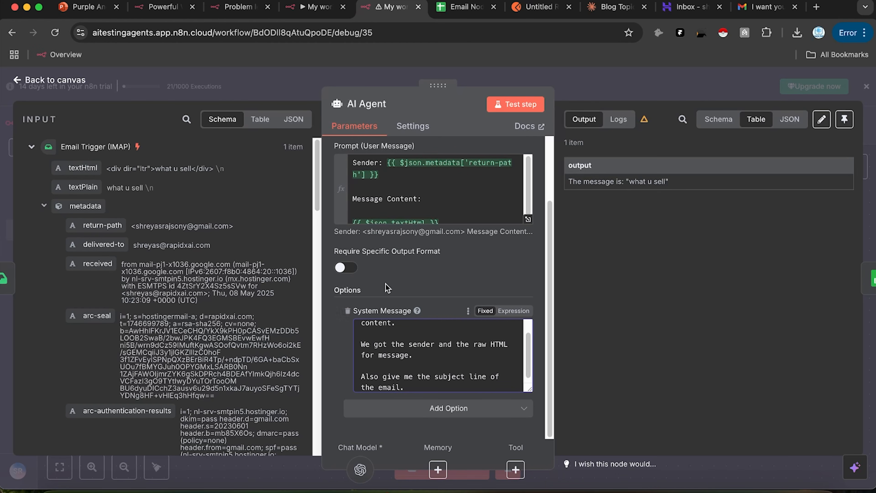
pyautogui.scroll(-4, 137, 309)
pyautogui.scroll(-15, 136, 304)
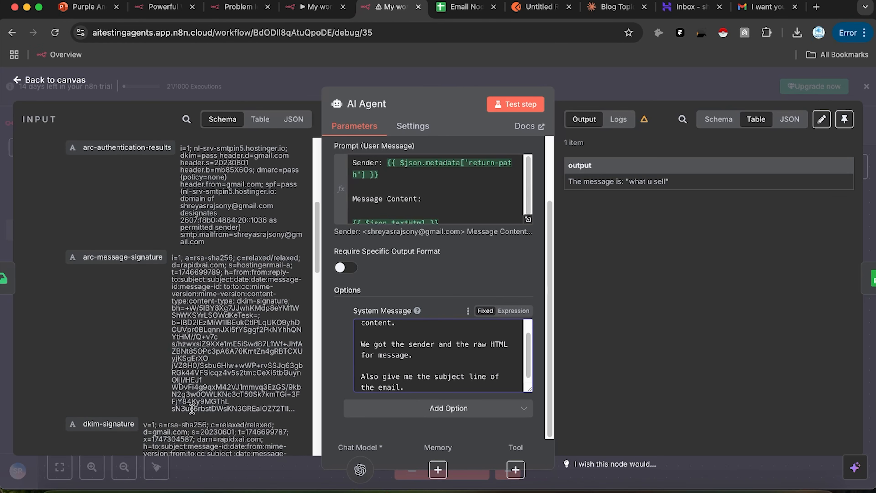
pyautogui.scroll(3, 157, 366)
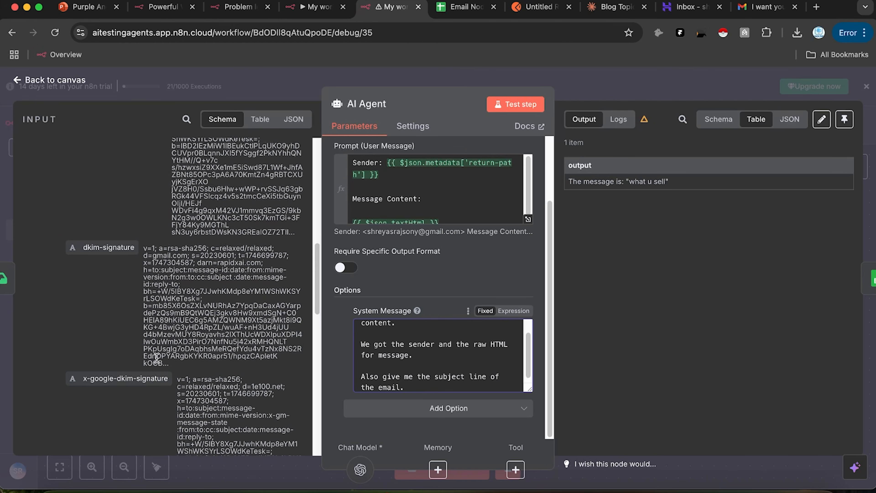
pyautogui.click(873, 150)
pyautogui.moveTo(573, 244); pyautogui.dragTo(482, 237)
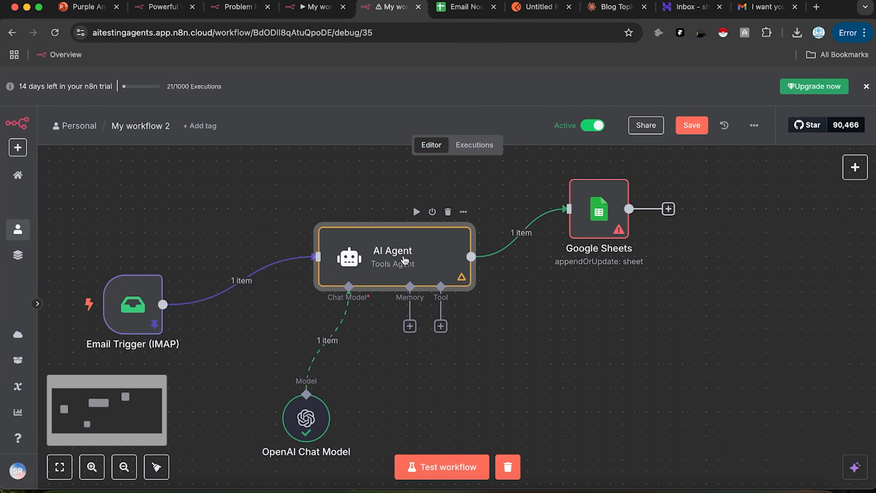
# Step: Set the Google Sheets node's column to match on to Sender
pyautogui.moveTo(611, 225); pyautogui.dragTo(634, 237)
pyautogui.doubleClick(634, 238)
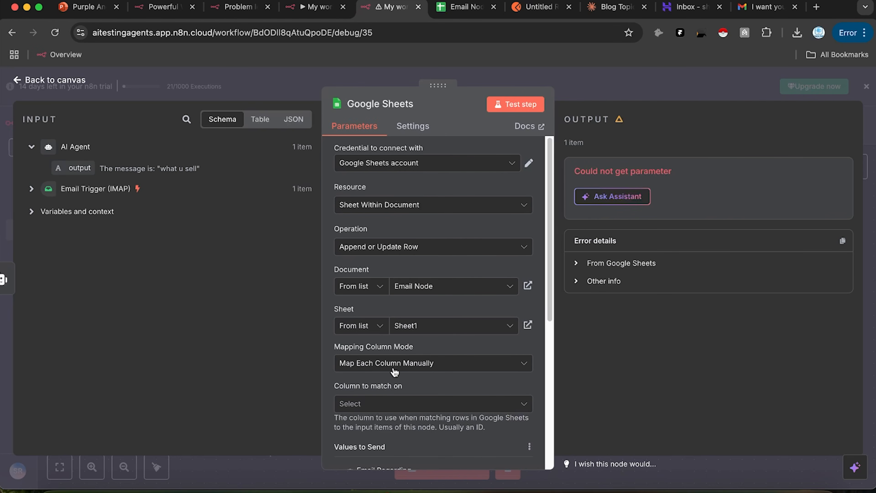
pyautogui.click(382, 405)
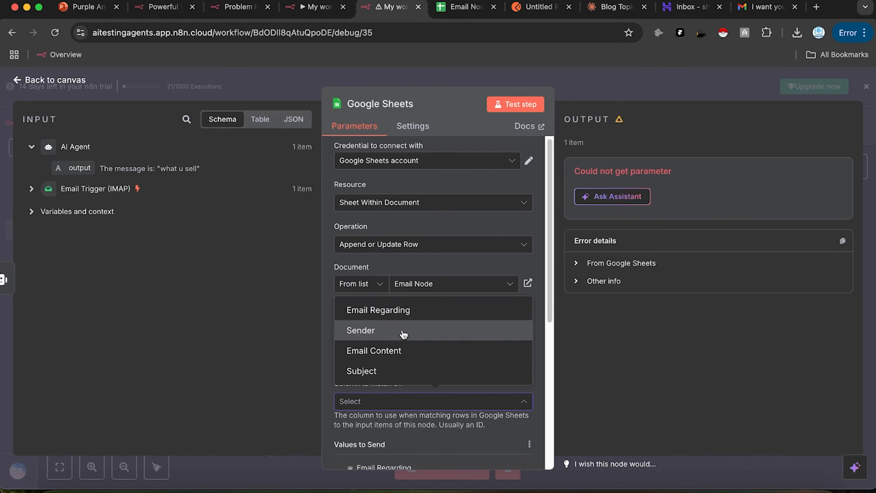
pyautogui.click(401, 330)
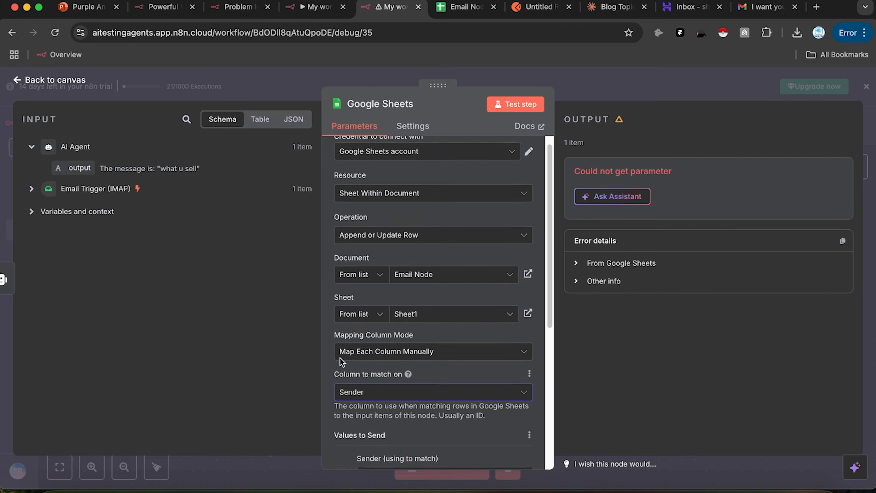
# Step: Inspect the Email Trigger input data, then close Google Sheets and reopen the AI Agent
pyautogui.click(31, 189)
pyautogui.scroll(-5, 166, 250)
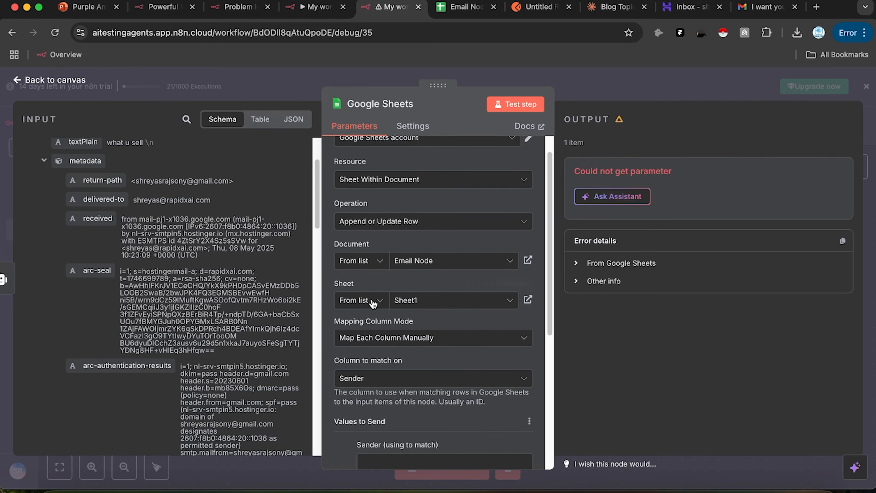
pyautogui.scroll(-6, 448, 248)
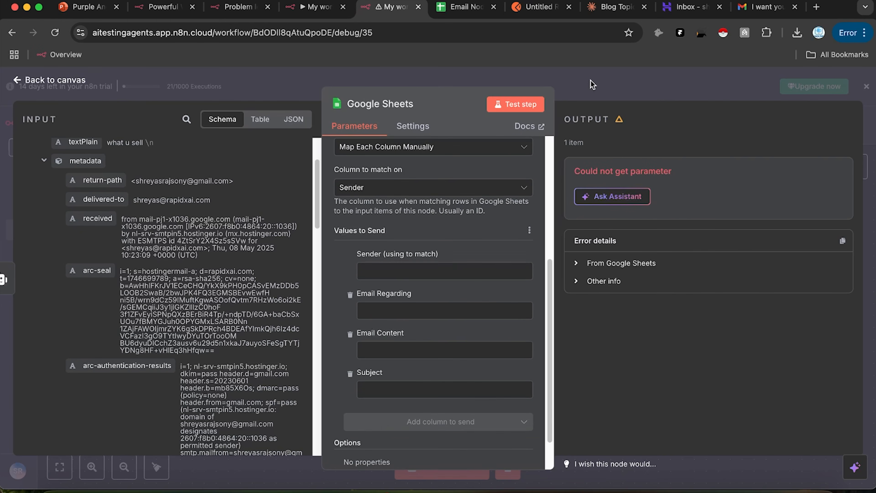
pyautogui.press('Escape')
pyautogui.doubleClick(393, 273)
pyautogui.click(536, 288)
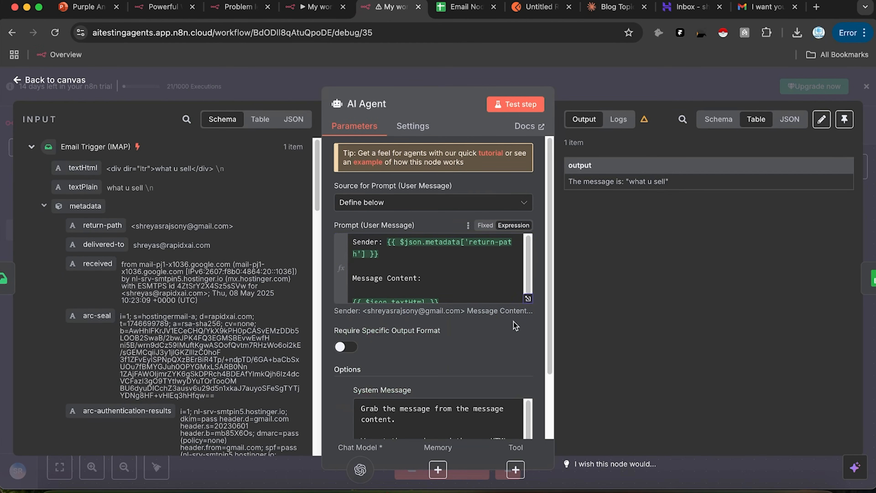
# Step: Require a specific output format and attach a Structured Output Parser to the AI Agent
pyautogui.click(345, 347)
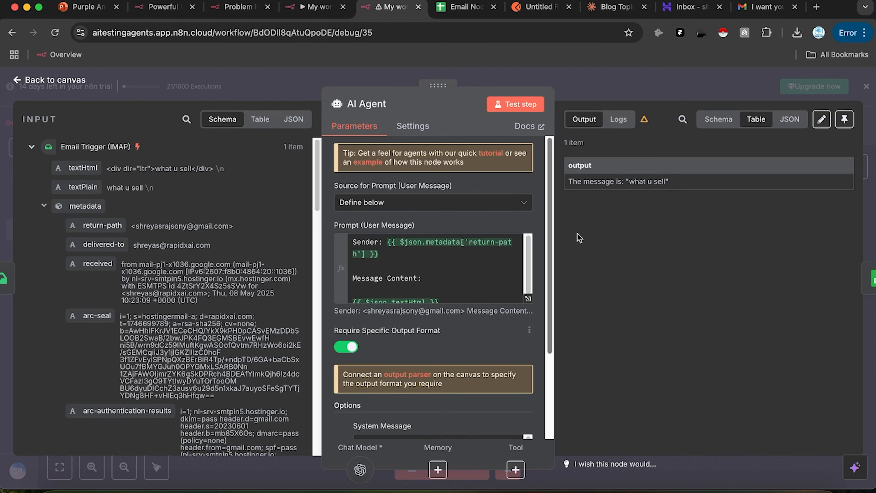
pyautogui.click(407, 375)
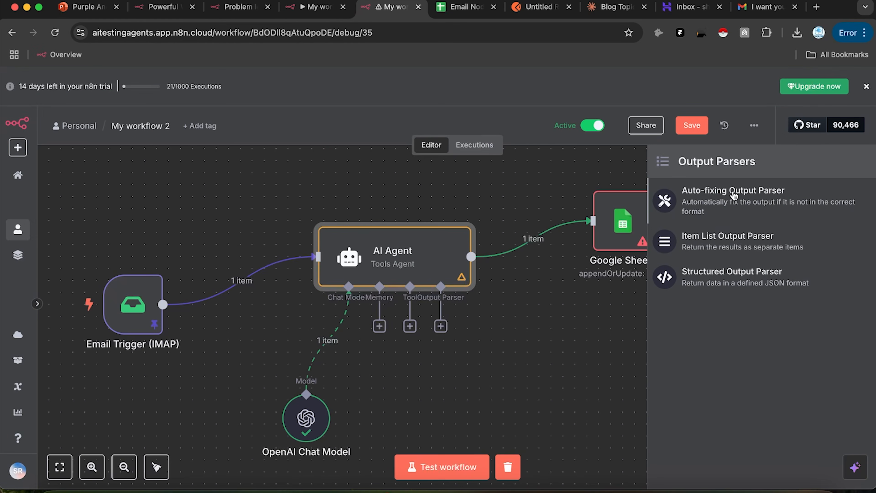
pyautogui.click(721, 276)
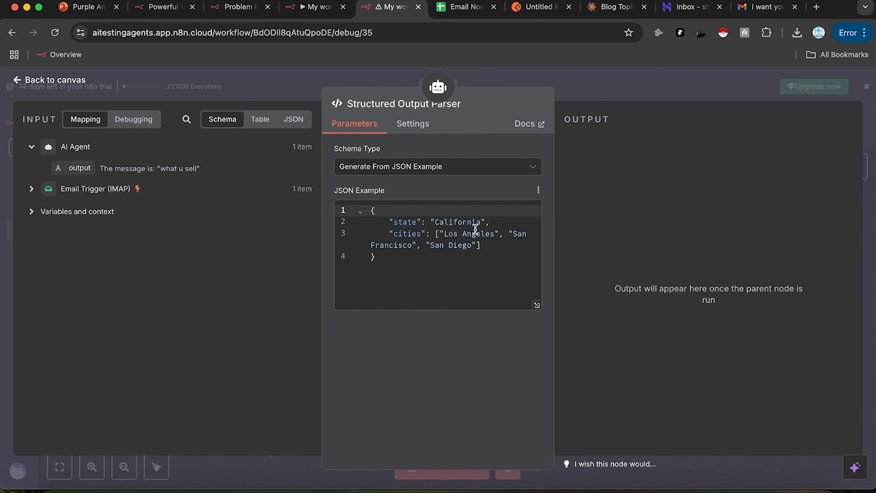
# Step: Rename the example JSON keys to Email and Subject, deleting their sample values
pyautogui.moveTo(419, 220); pyautogui.dragTo(393, 221)
pyautogui.write('Email')
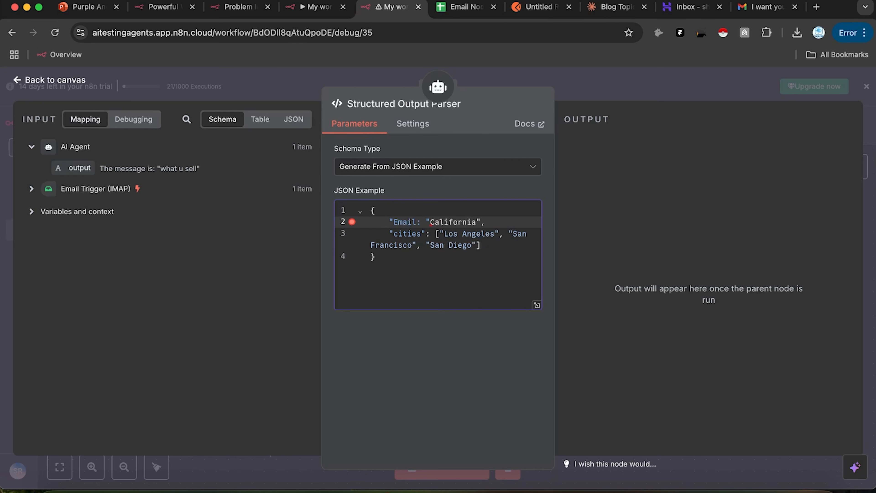
pyautogui.moveTo(430, 222); pyautogui.dragTo(477, 221)
pyautogui.press('BackSpace')
pyautogui.doubleClick(423, 234)
pyautogui.write('Subject')
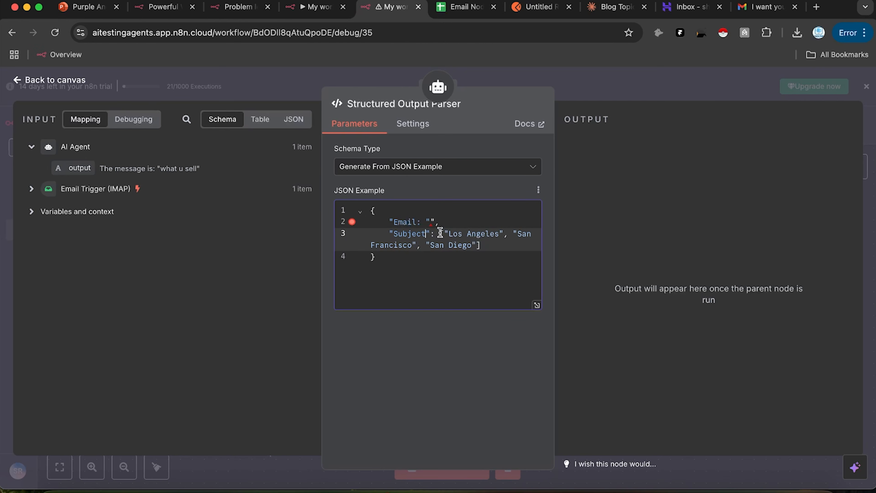
pyautogui.moveTo(442, 234); pyautogui.dragTo(481, 244)
pyautogui.press('BackSpace')
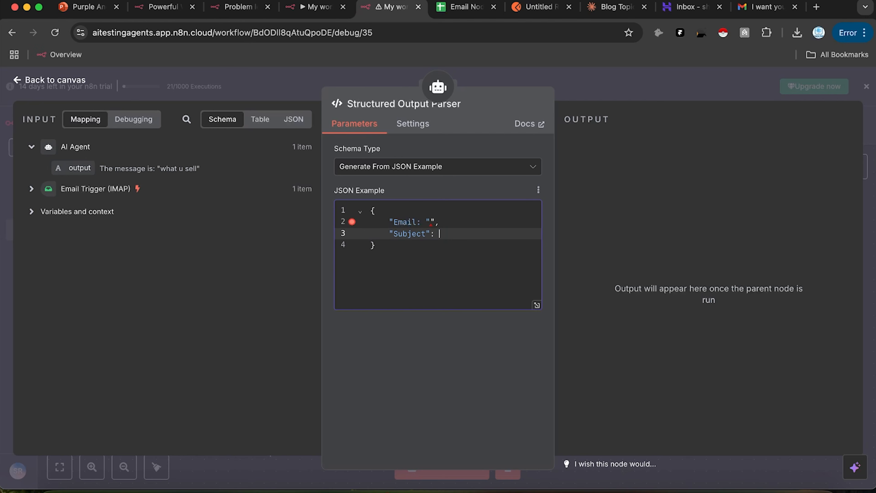
# Step: Add "Contnet" and "Regarding" keys to the JSON example and close the parser
pyautogui.write('"",')
pyautogui.press('Return')
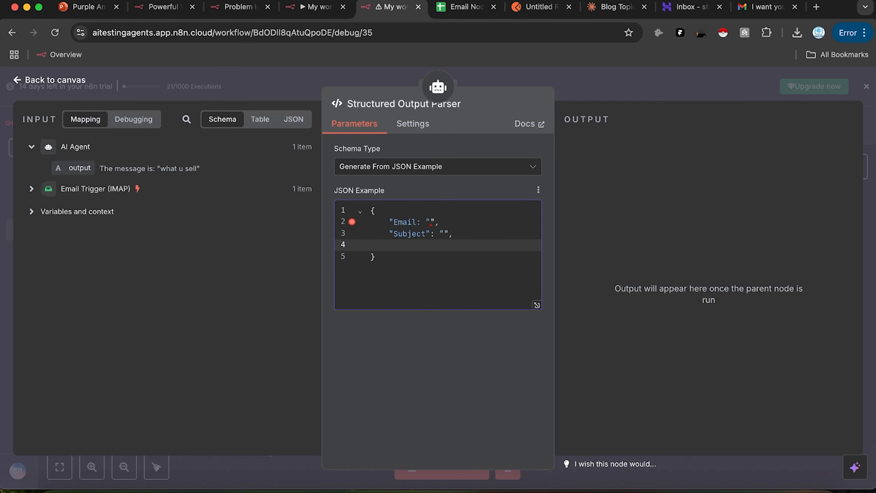
pyautogui.write('"Contnet": "",')
pyautogui.press('Return')
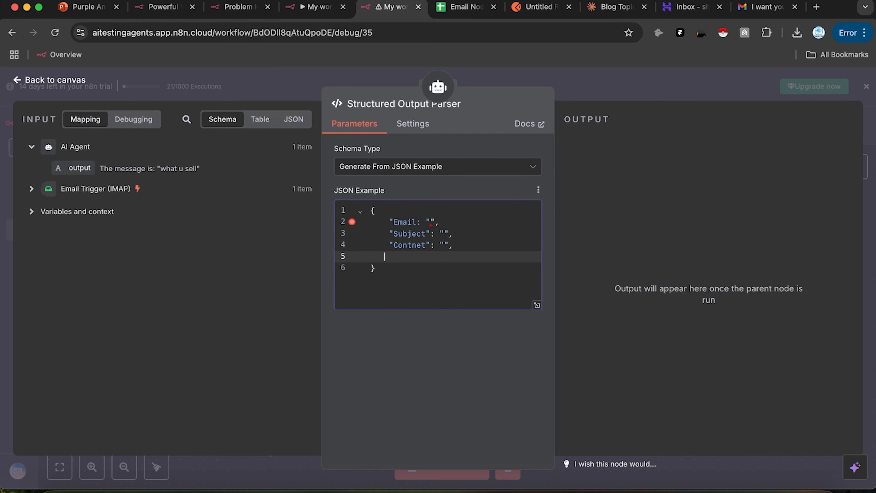
pyautogui.write('"Regarding":')
pyautogui.click(644, 77)
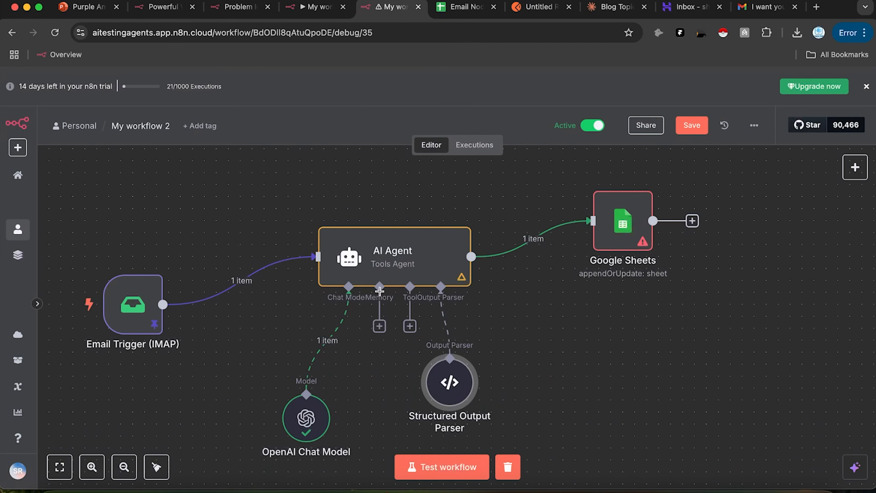
# Step: Append a system-message line requesting sender email and topic in the specified format, then test the agent
pyautogui.doubleClick(382, 256)
pyautogui.scroll(-4, 397, 322)
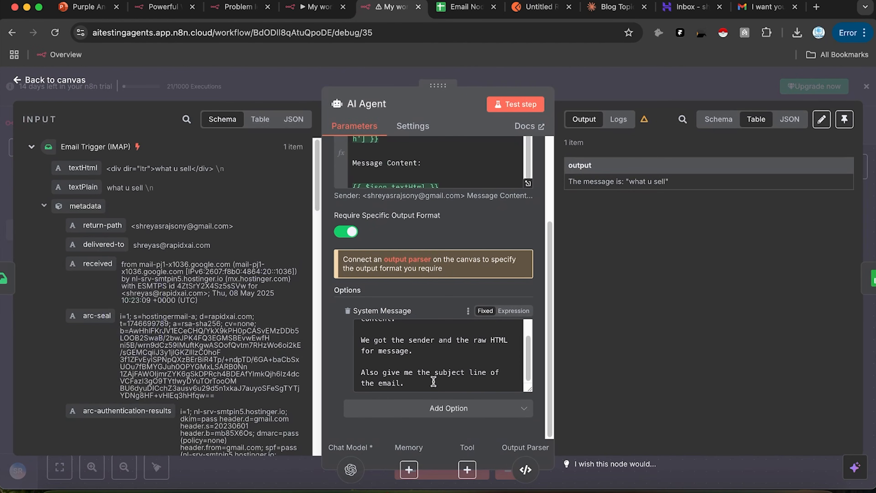
pyautogui.press('Return')
pyautogui.press('Return')
pyautogui.write('Also output the sender email and what is the')
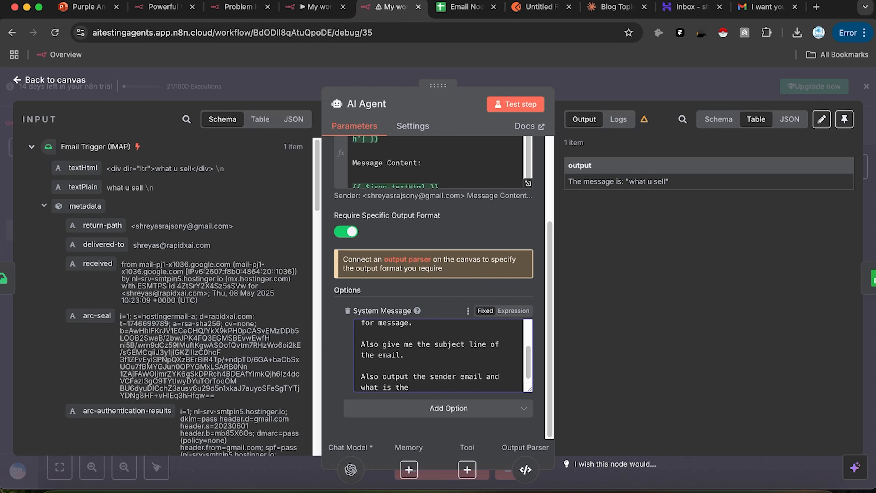
pyautogui.write(' email regarding in the pec')
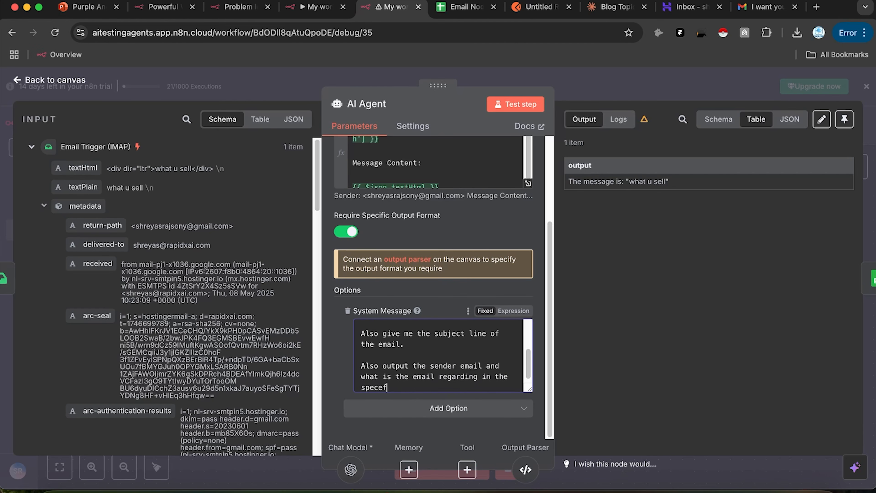
pyautogui.write('efied output format')
pyautogui.rightClick(372, 388)
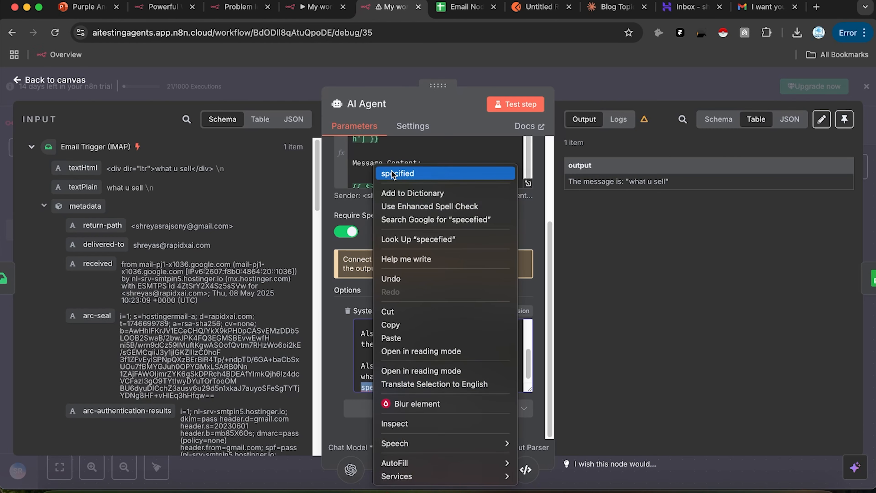
pyautogui.click(383, 173)
pyautogui.click(522, 105)
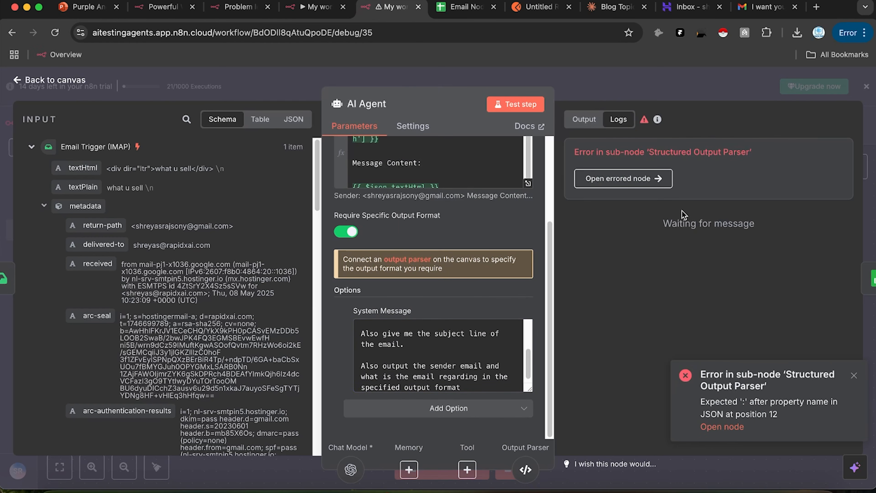
# Step: Try to repair the quotes and comma on the parser's Email line
pyautogui.click(728, 84)
pyautogui.doubleClick(451, 395)
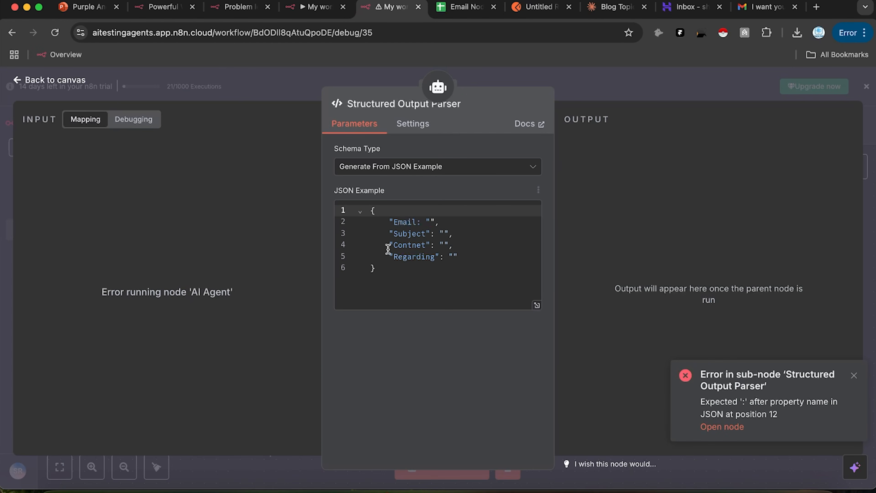
pyautogui.click(431, 223)
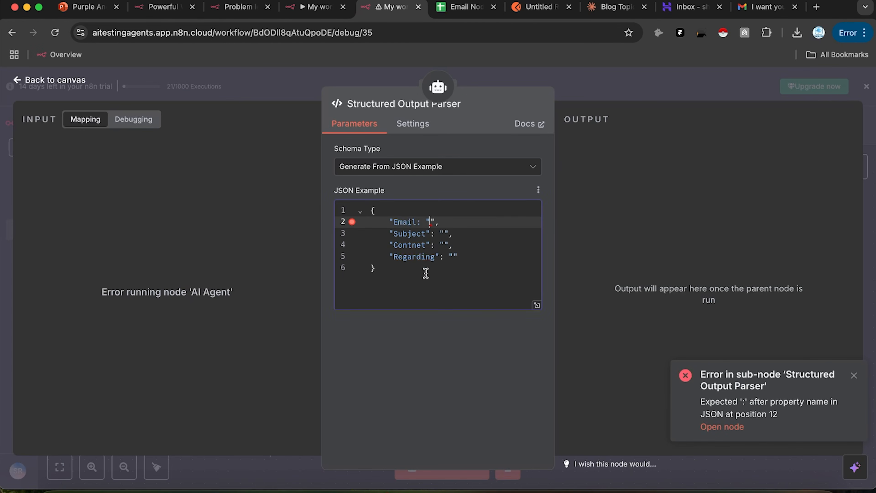
pyautogui.press('BackSpace')
pyautogui.write('"')
pyautogui.press('BackSpace')
pyautogui.write('",')
# Step: Copy the entire JSON example and bring it over to Claude
pyautogui.click(461, 274)
pyautogui.press('super+q')
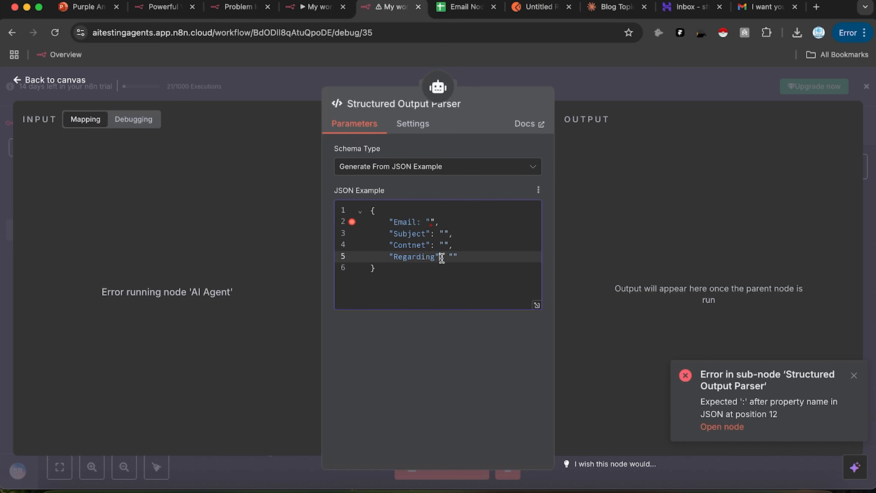
pyautogui.press('super+a')
pyautogui.click(616, 7)
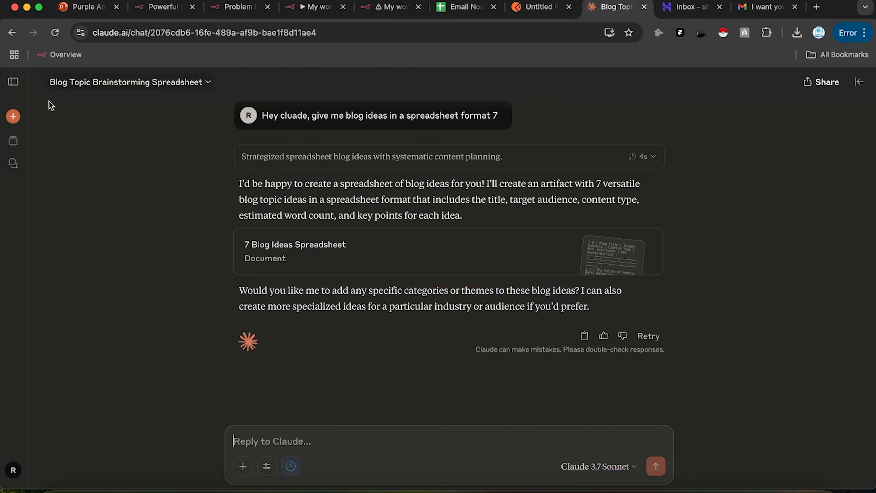
# Step: In a new Claude chat, paste the JSON and ask 'what is wrong with this JSON?'
pyautogui.click(98, 130)
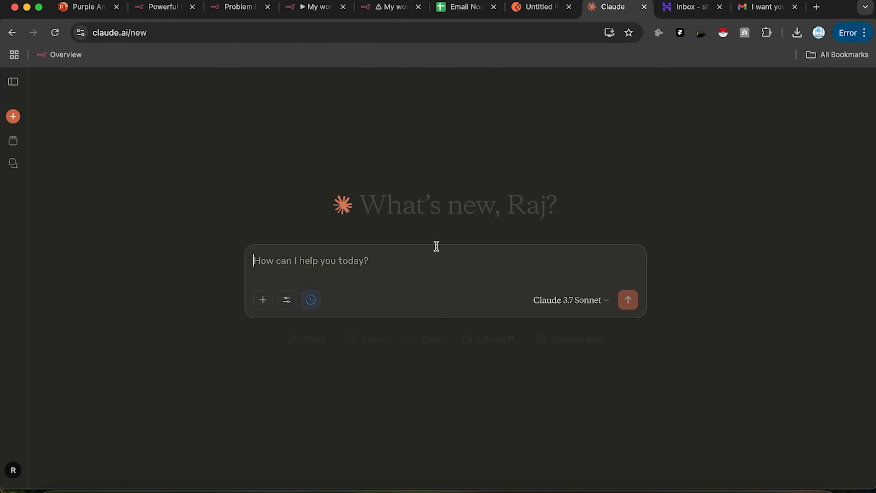
pyautogui.press('Return')
pyautogui.press('Return')
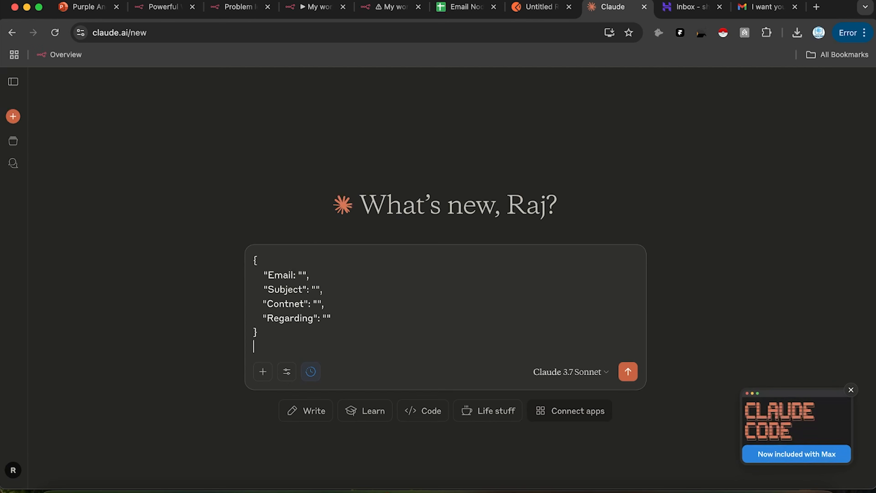
pyautogui.write('what is wron')
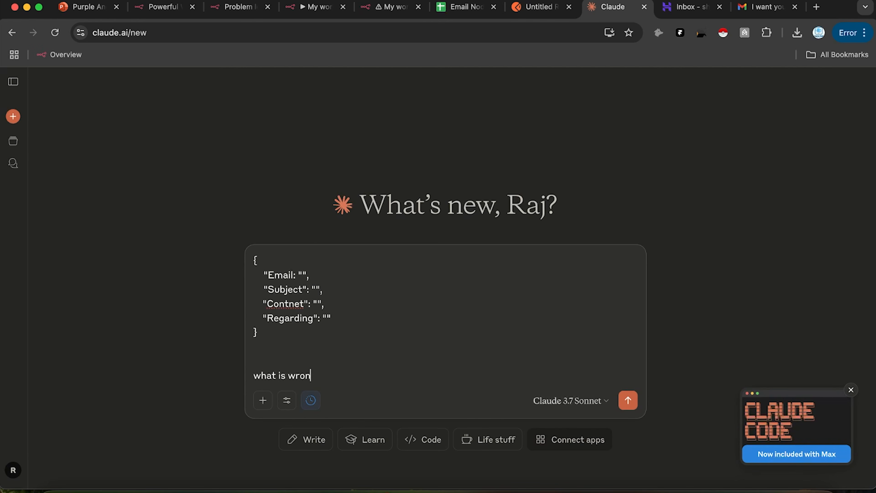
pyautogui.write('g with this JSON?')
pyautogui.press('Return')
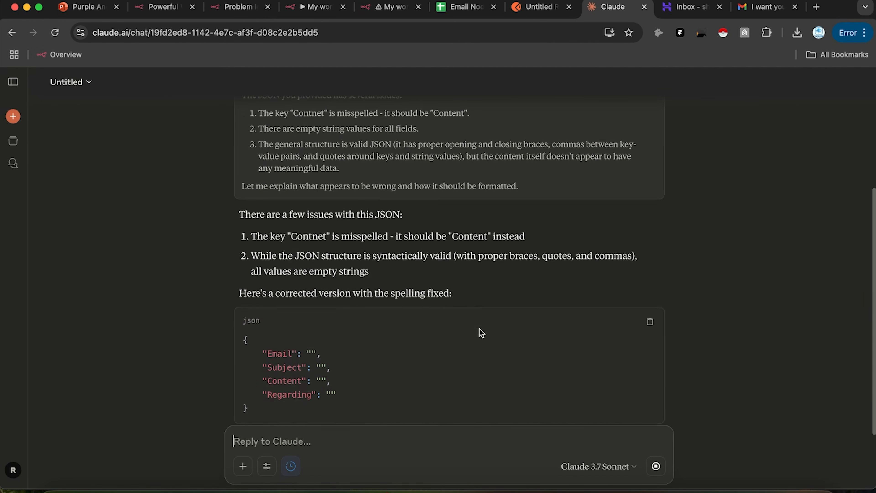
# Step: Copy Claude's corrected JSON and paste it over the parser's JSON example in n8n
pyautogui.click(649, 230)
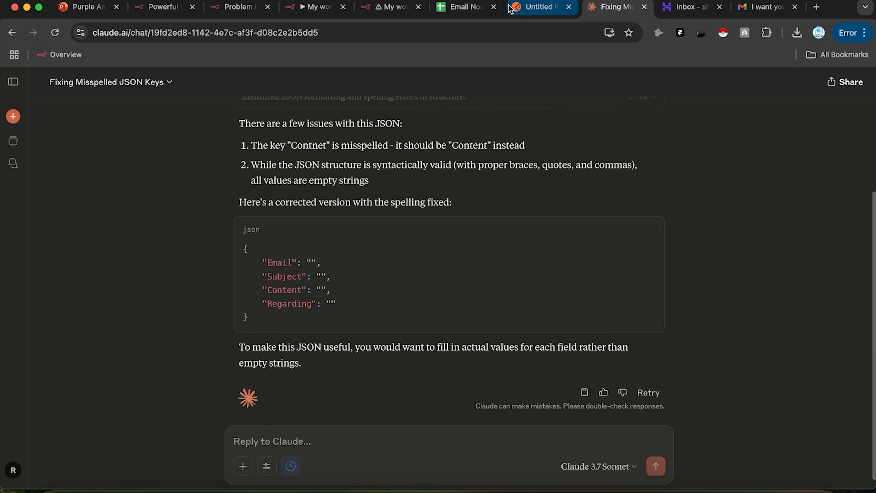
pyautogui.click(541, 7)
pyautogui.click(393, 6)
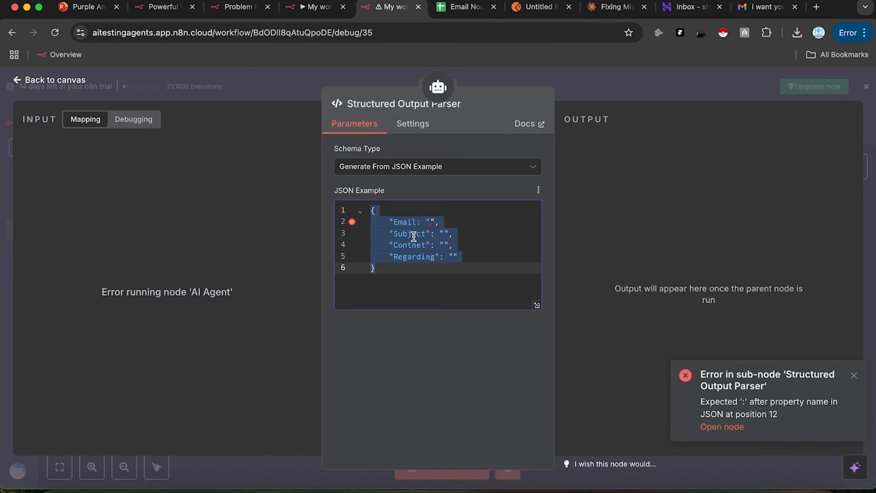
pyautogui.press('super+v')
# Step: Save the workflow and run it as a test
pyautogui.click(602, 89)
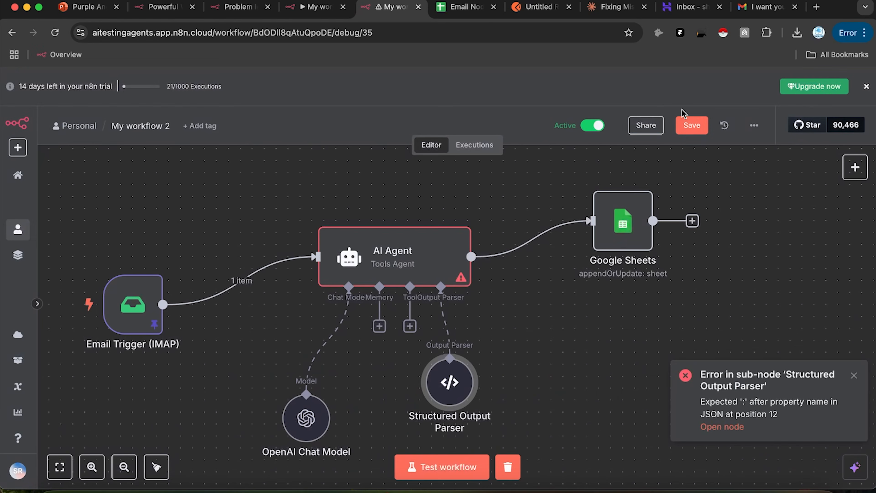
pyautogui.click(688, 121)
pyautogui.click(463, 463)
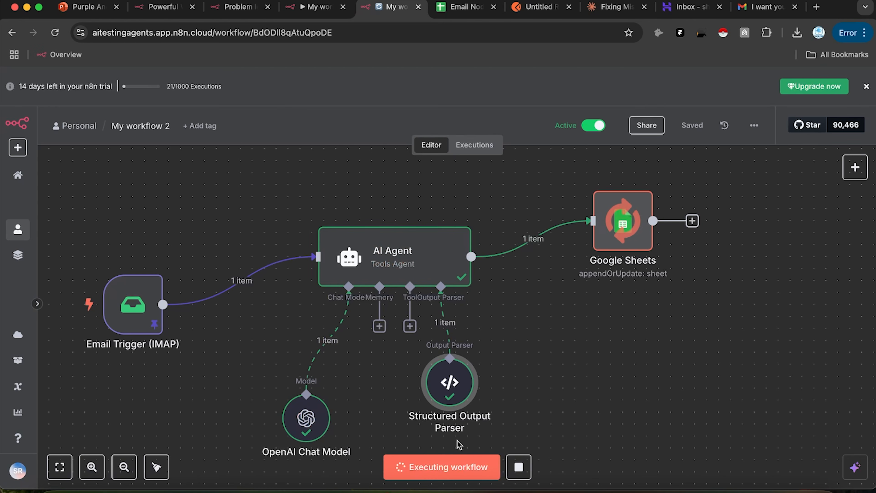
pyautogui.doubleClick(439, 246)
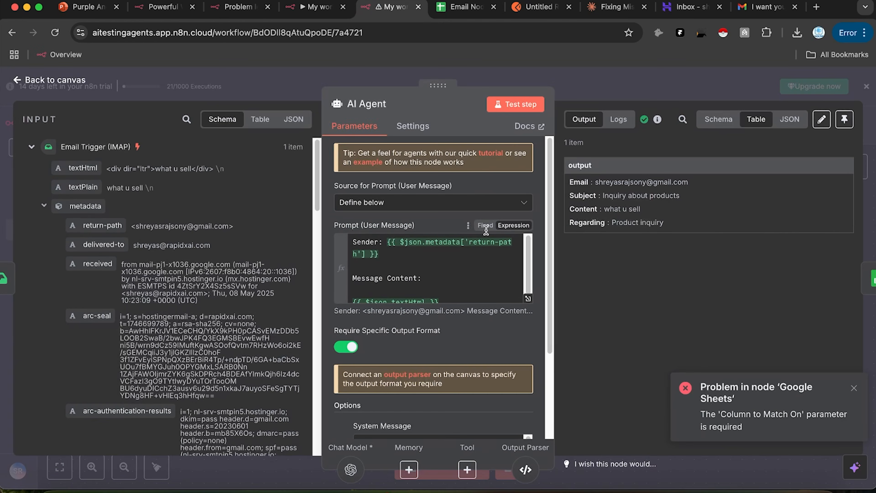
pyautogui.press('Escape')
# Step: Map the agent's Regarding, Email, Subject and Content outputs into the Google Sheets columns
pyautogui.doubleClick(622, 233)
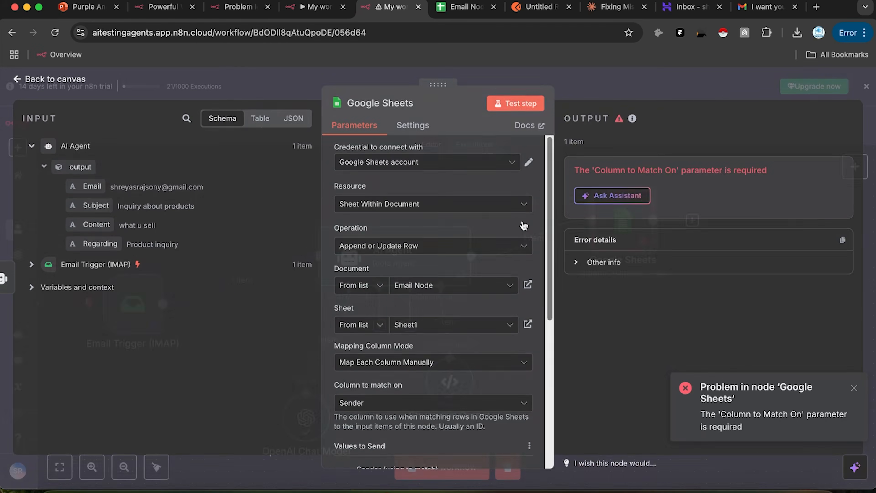
pyautogui.scroll(-6, 524, 225)
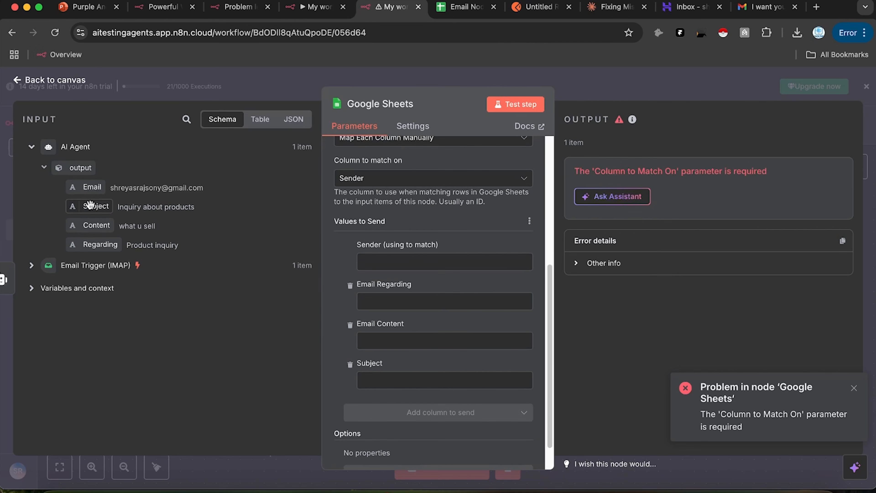
pyautogui.moveTo(100, 244); pyautogui.dragTo(390, 304)
pyautogui.moveTo(82, 187); pyautogui.dragTo(431, 262)
pyautogui.moveTo(96, 205); pyautogui.dragTo(399, 407)
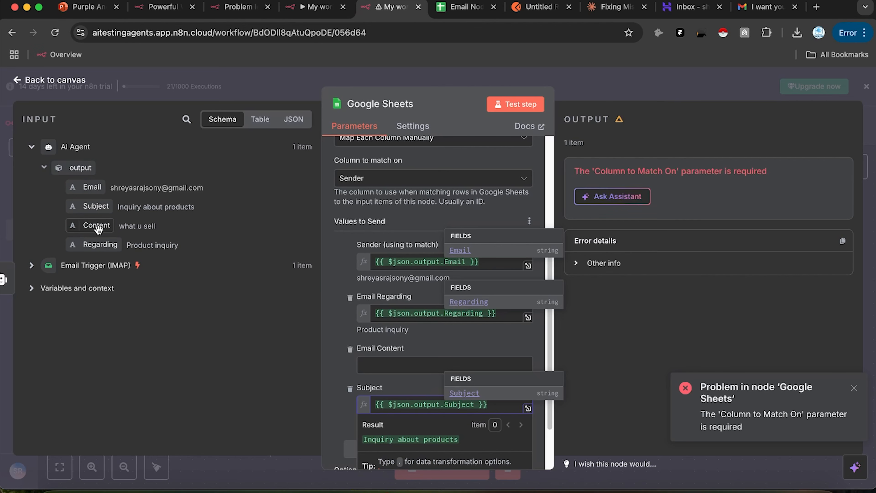
pyautogui.moveTo(96, 233); pyautogui.dragTo(414, 365)
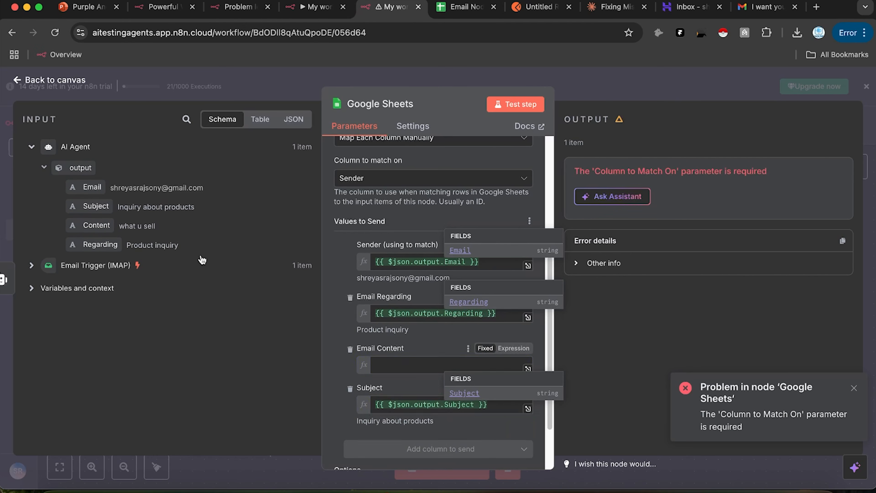
pyautogui.click(623, 359)
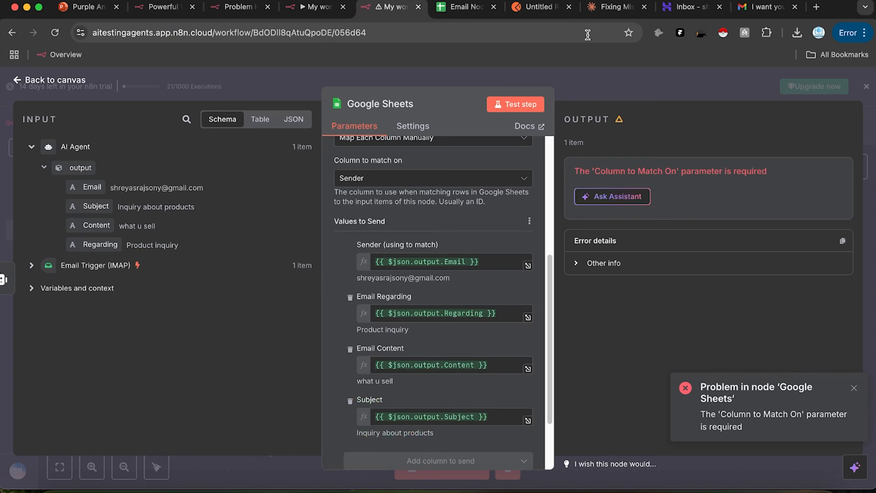
pyautogui.click(583, 80)
pyautogui.doubleClick(413, 266)
# Step: Insert the incoming email's subject field into the AI Agent prompt under a 'Subject Line:' line
pyautogui.scroll(-2, 435, 269)
pyautogui.click(457, 297)
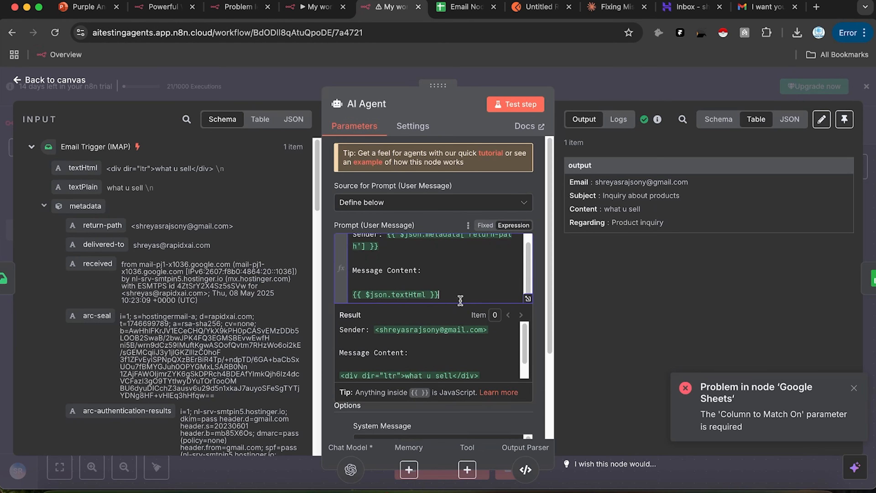
pyautogui.press('Return')
pyautogui.press('Return')
pyautogui.click(185, 120)
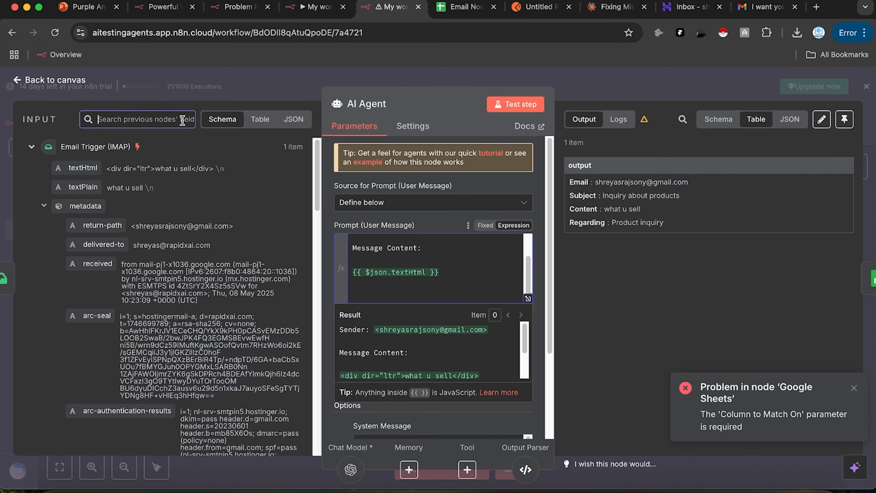
pyautogui.write('subject')
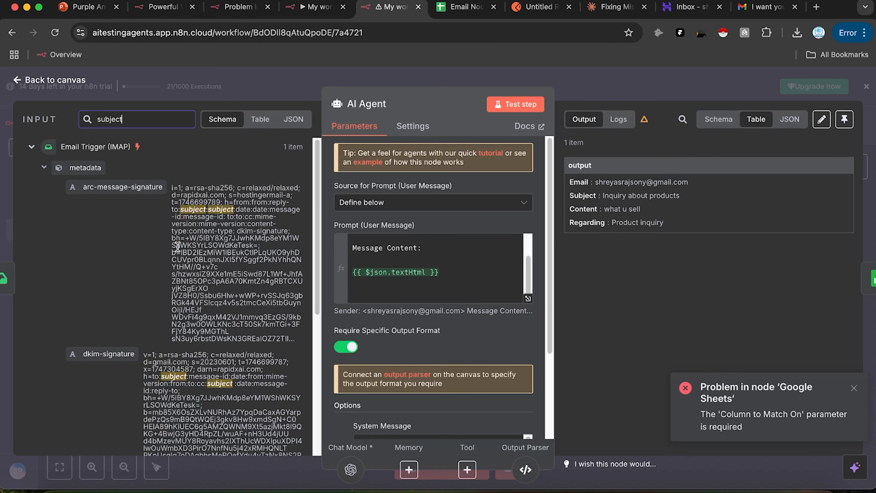
pyautogui.scroll(-10, 177, 246)
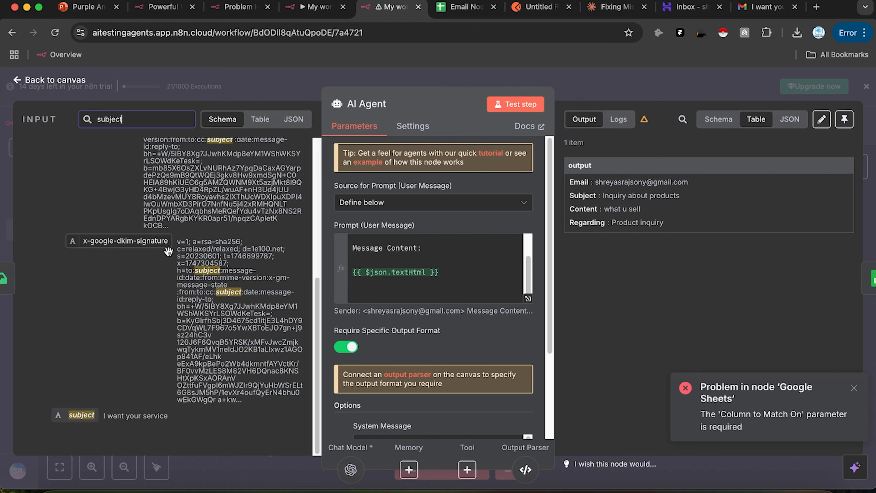
pyautogui.moveTo(82, 415); pyautogui.dragTo(424, 300)
pyautogui.click(454, 278)
pyautogui.press('Return')
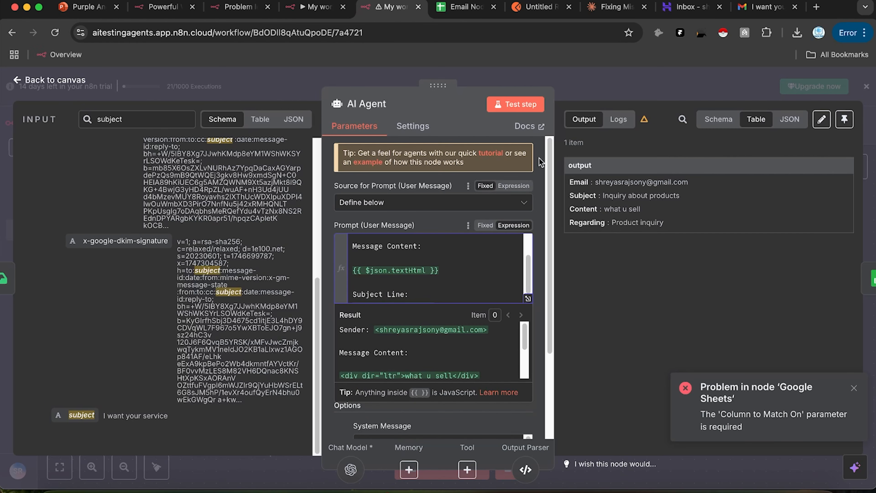
pyautogui.click(558, 77)
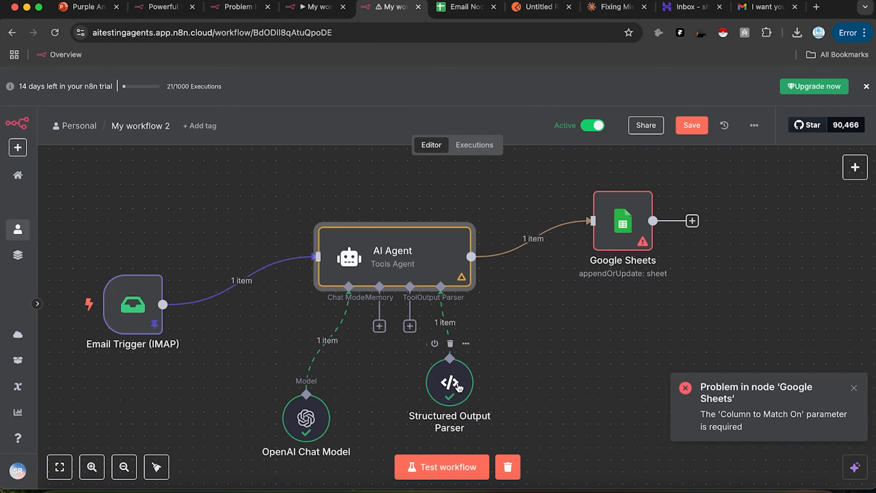
# Step: Add a Send Email node with the Send an Email action after Google Sheets
pyautogui.doubleClick(620, 221)
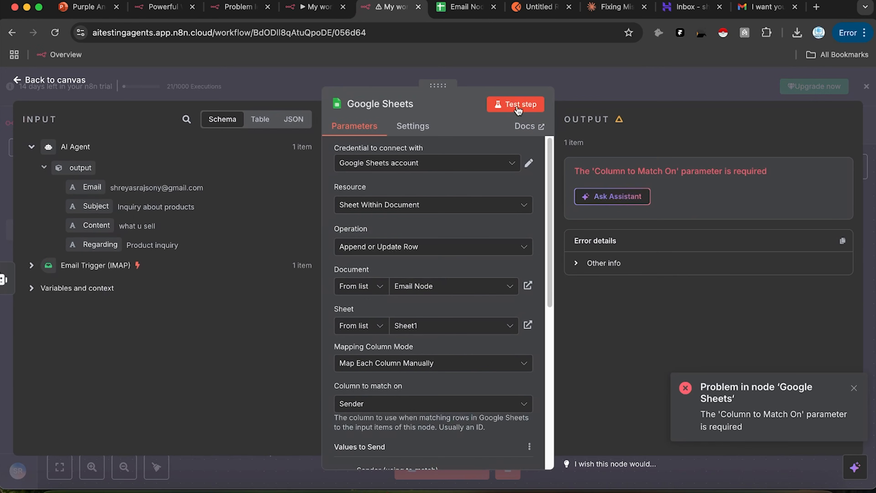
pyautogui.click(636, 79)
pyautogui.moveTo(657, 226); pyautogui.dragTo(523, 230)
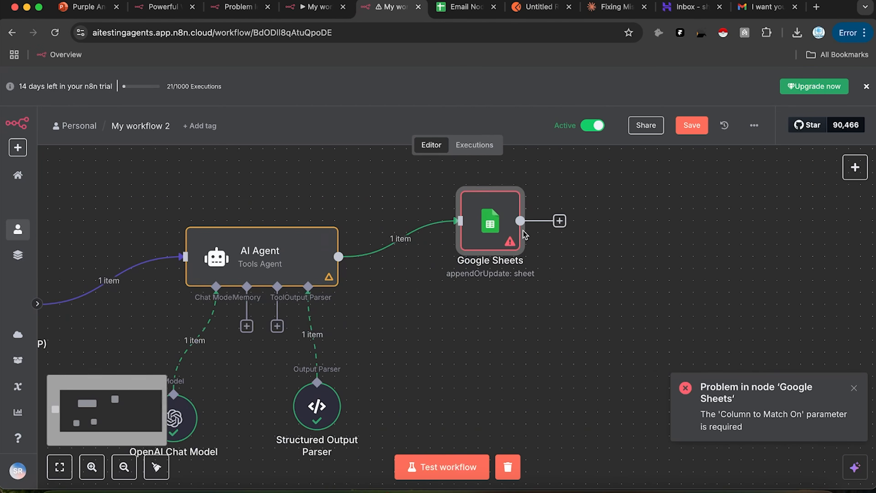
pyautogui.hscroll(5, 590, 195)
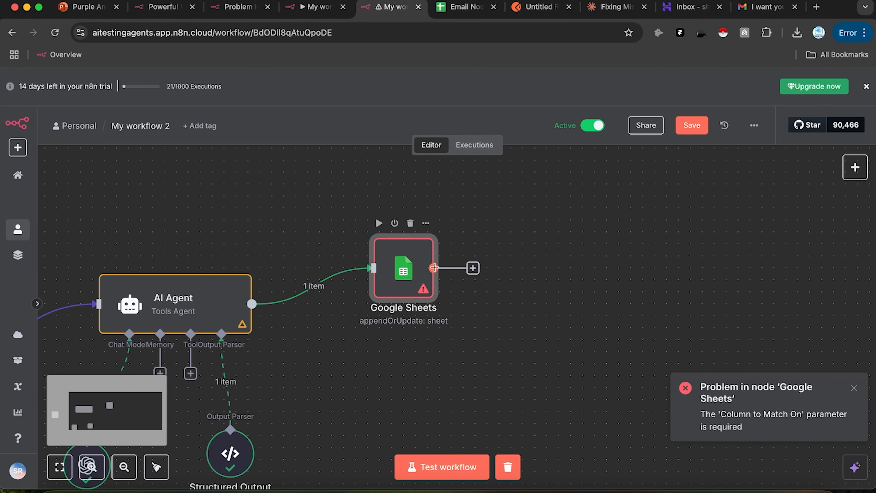
pyautogui.moveTo(433, 268); pyautogui.dragTo(564, 231)
pyautogui.write('email')
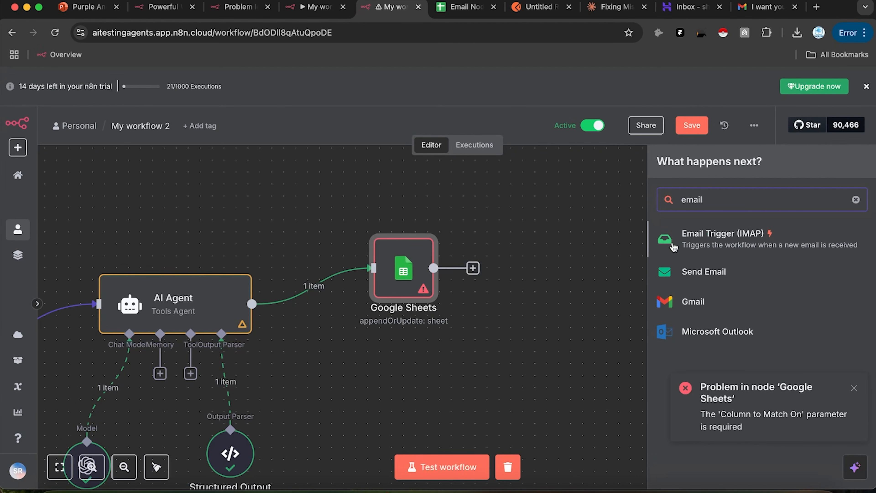
pyautogui.click(675, 275)
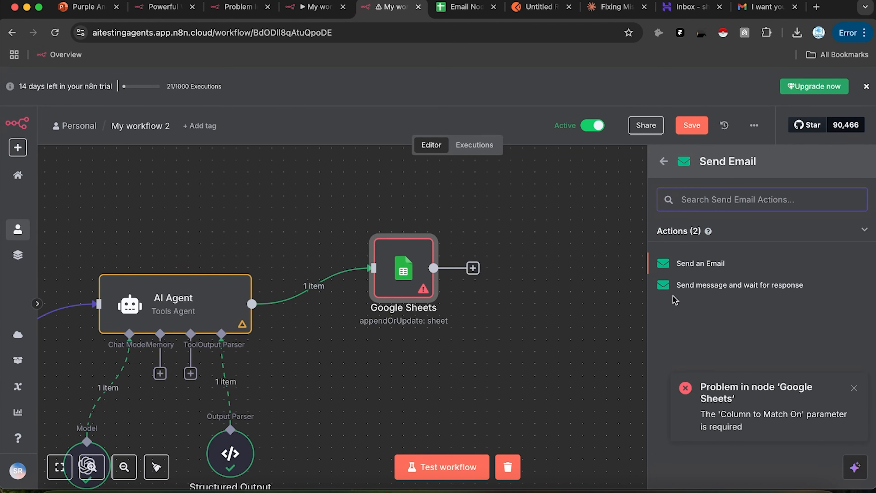
pyautogui.click(699, 264)
pyautogui.click(419, 162)
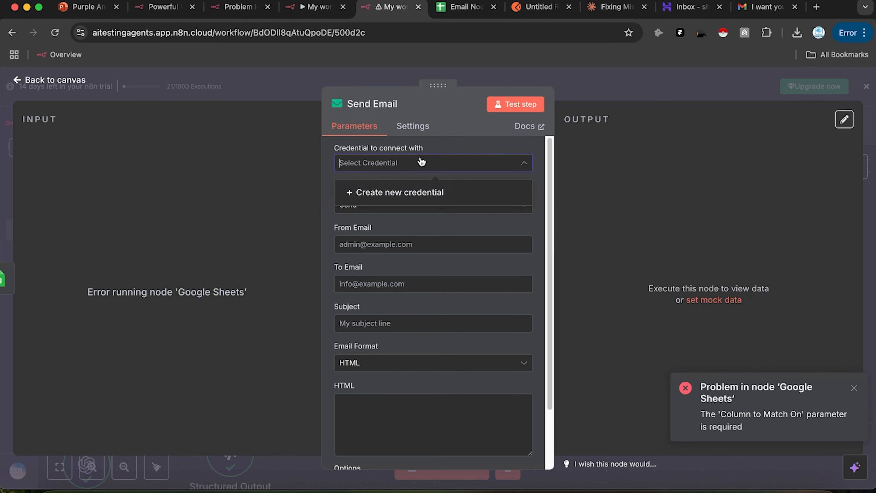
# Step: Create and save an SMTP credential with the account user, password, smtp.hostinger.com, port 465, SSL/TLS
pyautogui.click(396, 193)
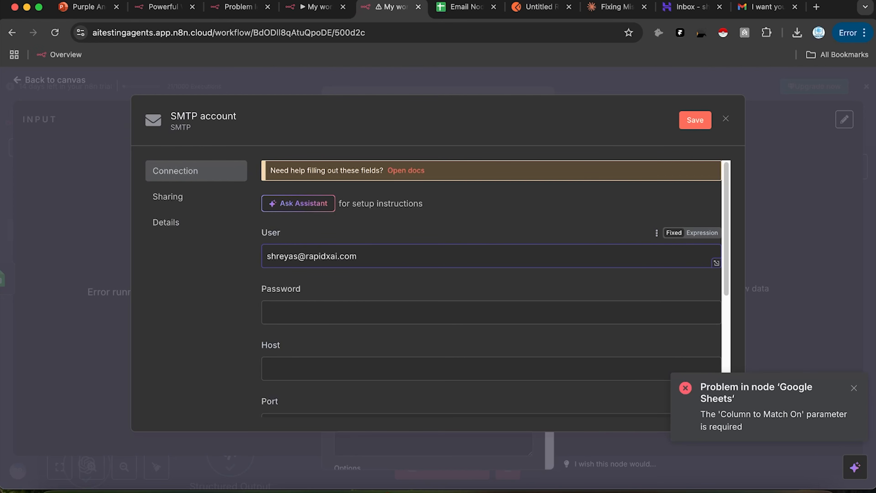
pyautogui.click(280, 312)
pyautogui.write('•')
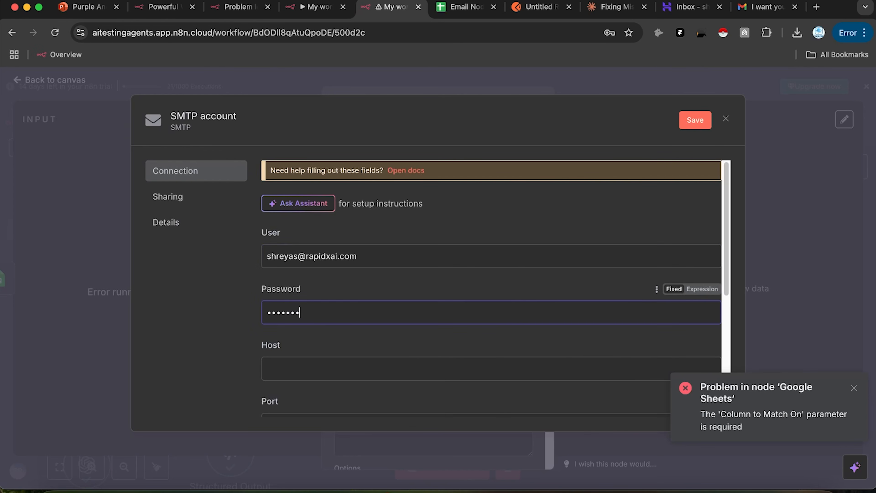
pyautogui.click(265, 362)
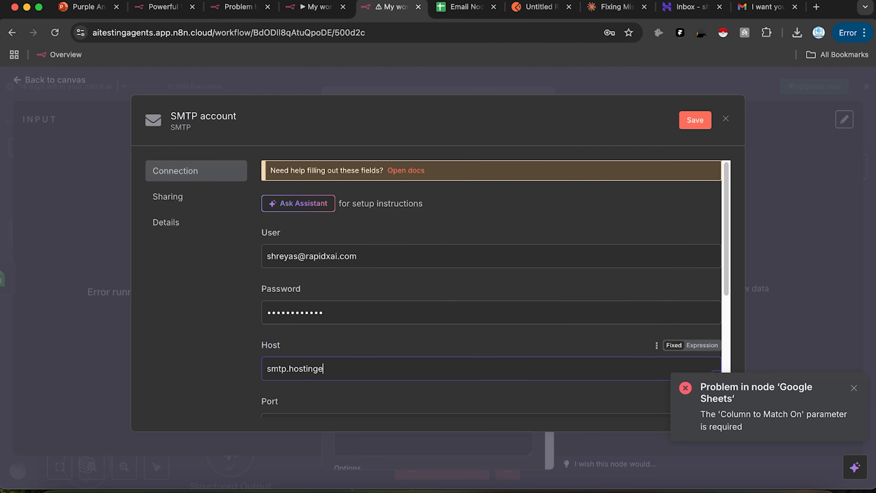
pyautogui.scroll(-6, 414, 337)
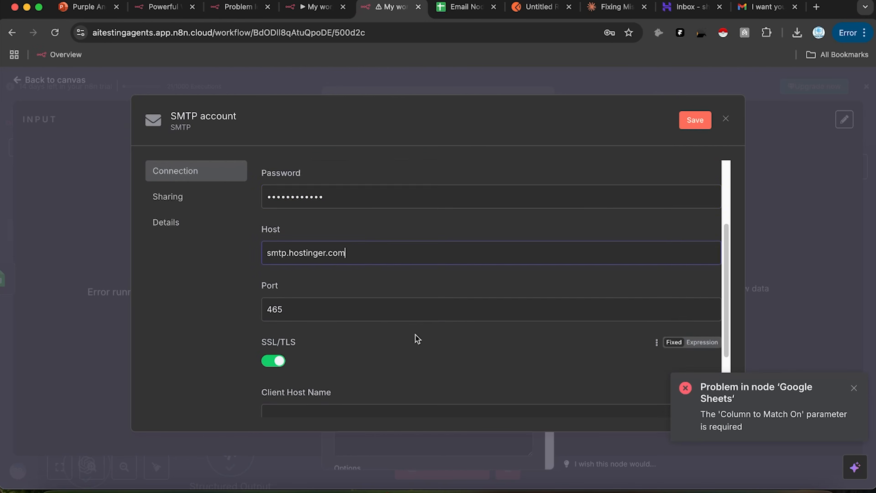
pyautogui.click(695, 121)
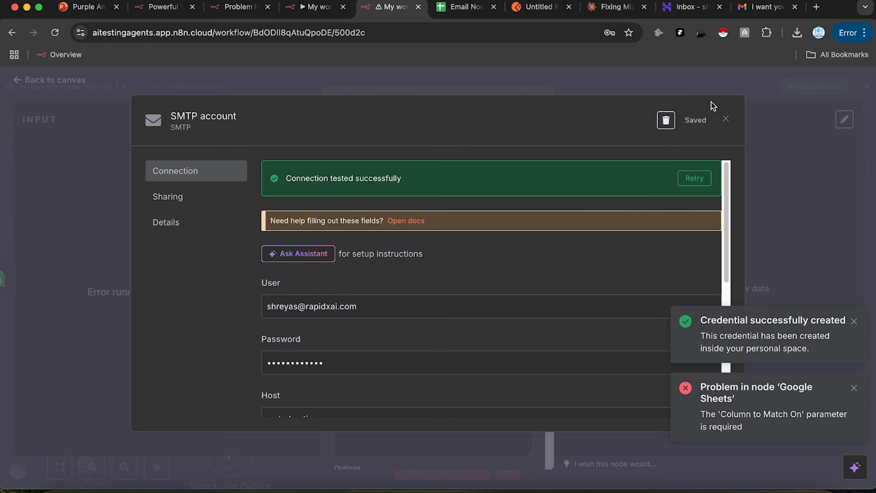
pyautogui.click(727, 120)
pyautogui.click(382, 245)
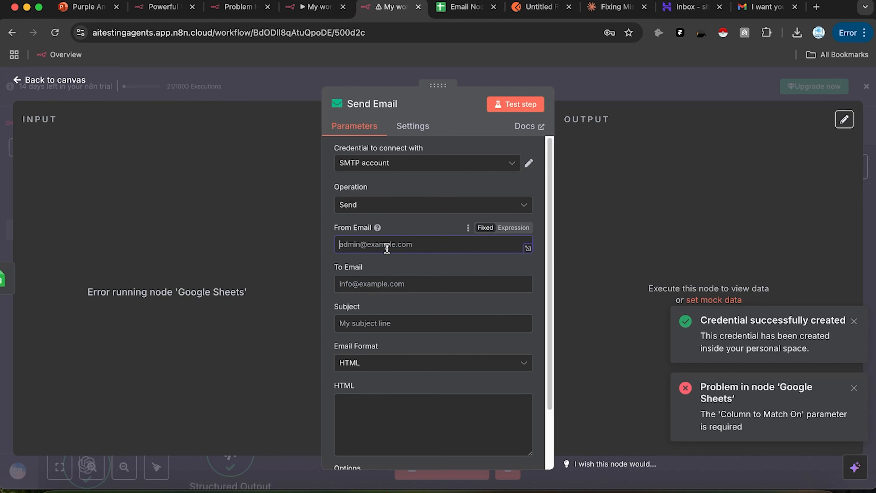
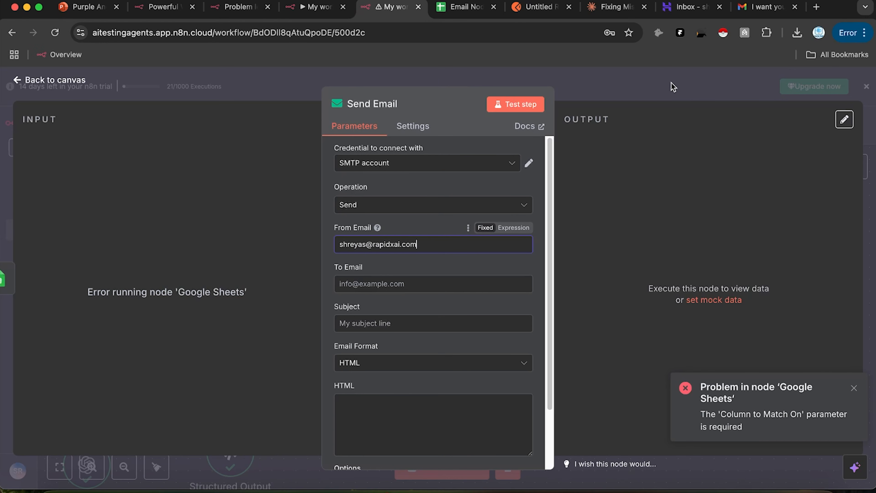
# Step: Enter the sender's From Email address and save the workflow
pyautogui.click(696, 91)
pyautogui.click(687, 118)
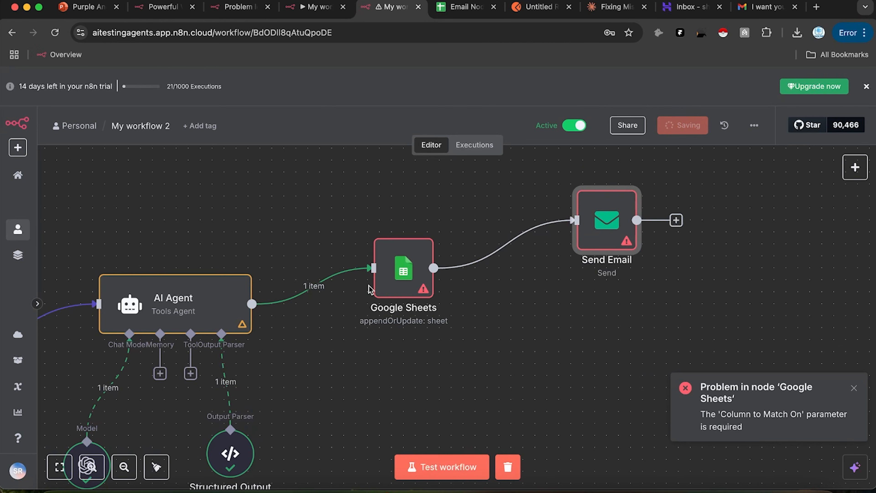
# Step: Rerun the Google Sheets step successfully
pyautogui.doubleClick(402, 273)
pyautogui.click(516, 104)
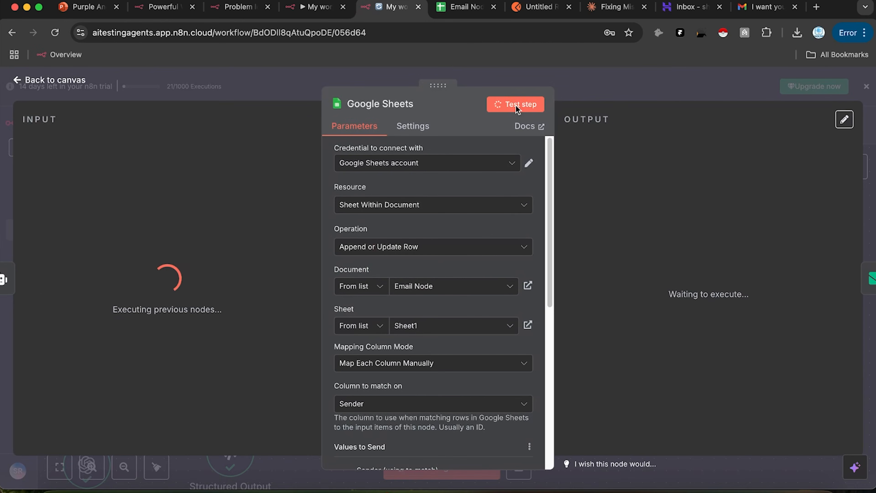
pyautogui.click(657, 87)
# Step: Set Send Email's To Email field to the sheet's Sender value
pyautogui.doubleClick(608, 223)
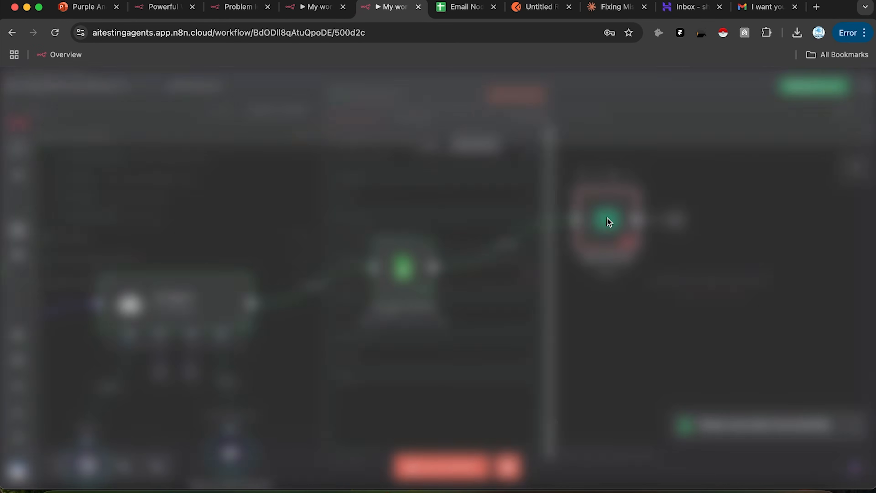
pyautogui.moveTo(81, 187); pyautogui.dragTo(361, 282)
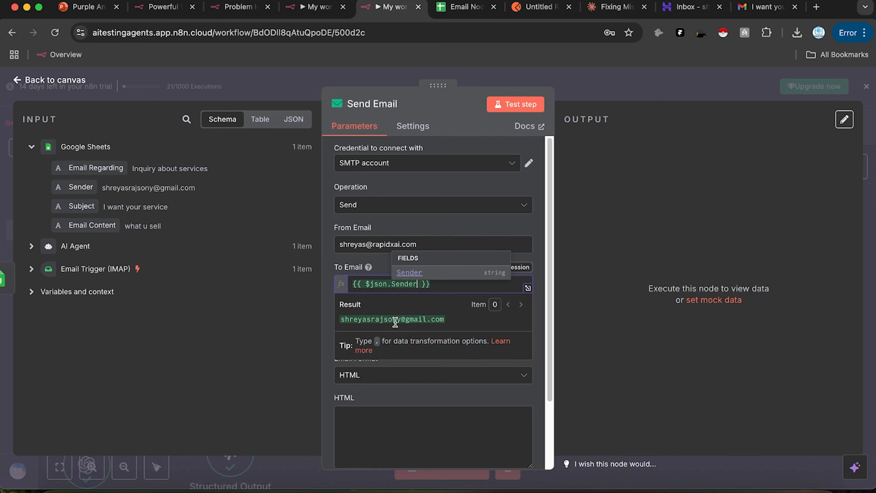
pyautogui.click(637, 82)
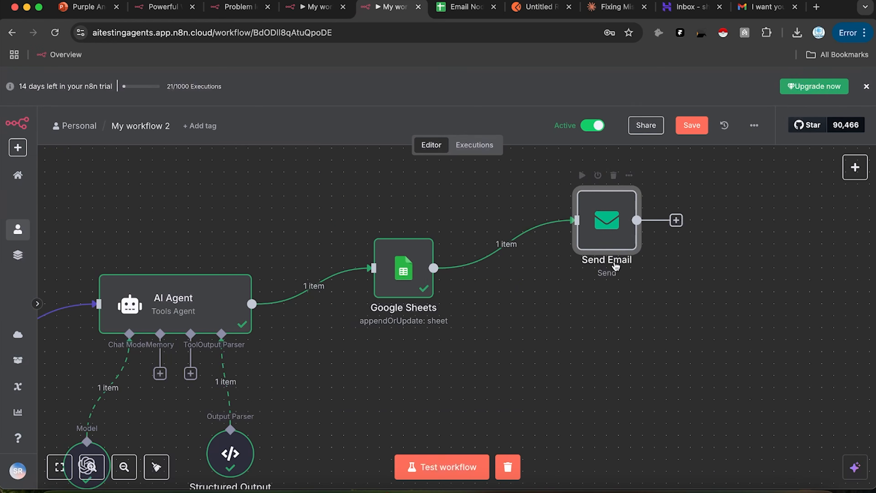
# Step: Disconnect Google Sheets from Send Email and move Send Email further right
pyautogui.moveTo(614, 245); pyautogui.dragTo(732, 251)
pyautogui.click(523, 245)
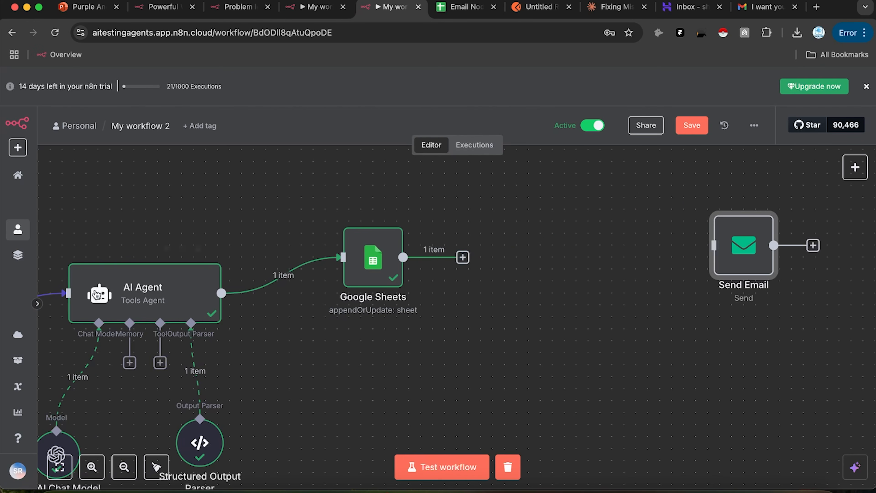
pyautogui.moveTo(311, 331); pyautogui.dragTo(450, 276)
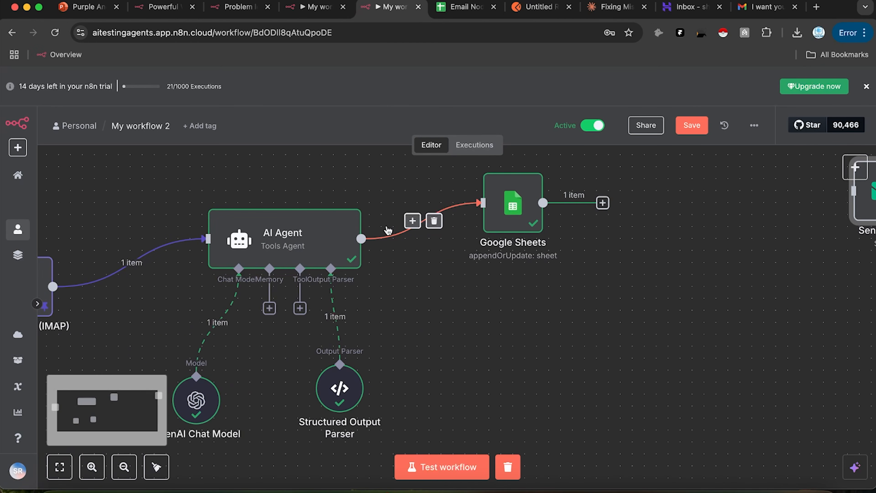
# Step: Copy the AI Agent together with its chat model and output parser
pyautogui.moveTo(397, 196); pyautogui.dragTo(123, 443)
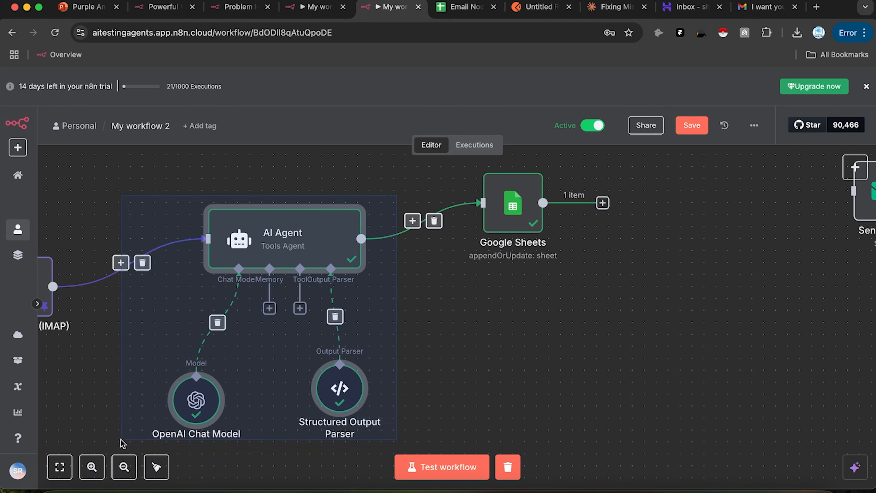
pyautogui.press('cmd+c')
pyautogui.hscroll(5, 545, 277)
pyautogui.click(543, 275)
pyautogui.scroll(-3, 558, 264)
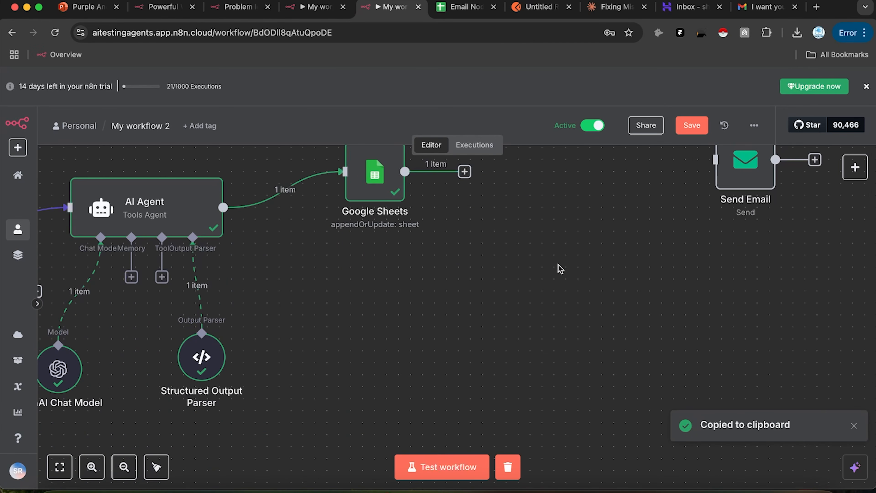
pyautogui.scroll(-5, 558, 264)
# Step: Paste the copy as AI Agent1 and wire Google Sheets → AI Agent1 → Send Email
pyautogui.press('cmd+v')
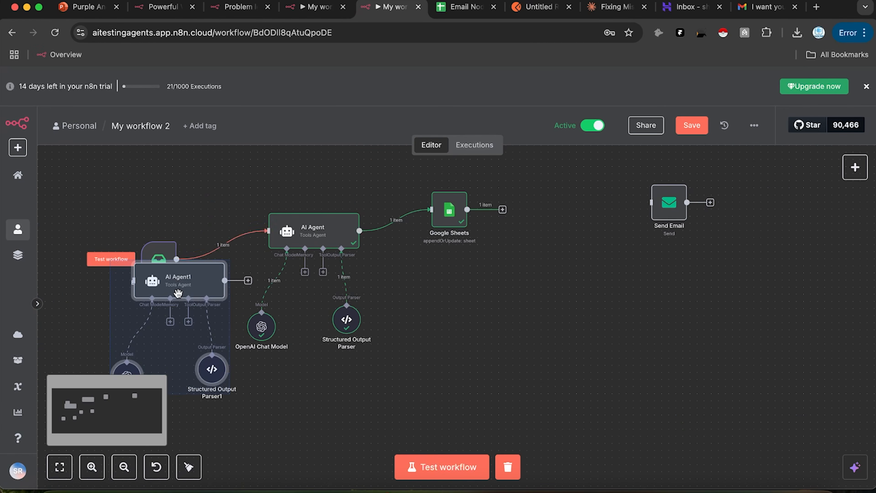
pyautogui.moveTo(177, 293); pyautogui.dragTo(560, 215)
pyautogui.click(721, 282)
pyautogui.moveTo(467, 211); pyautogui.dragTo(516, 202)
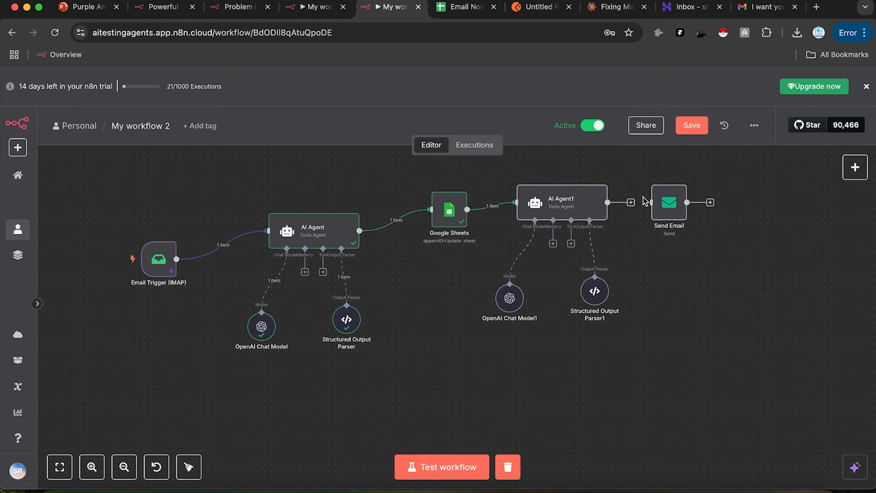
pyautogui.moveTo(609, 203); pyautogui.dragTo(661, 203)
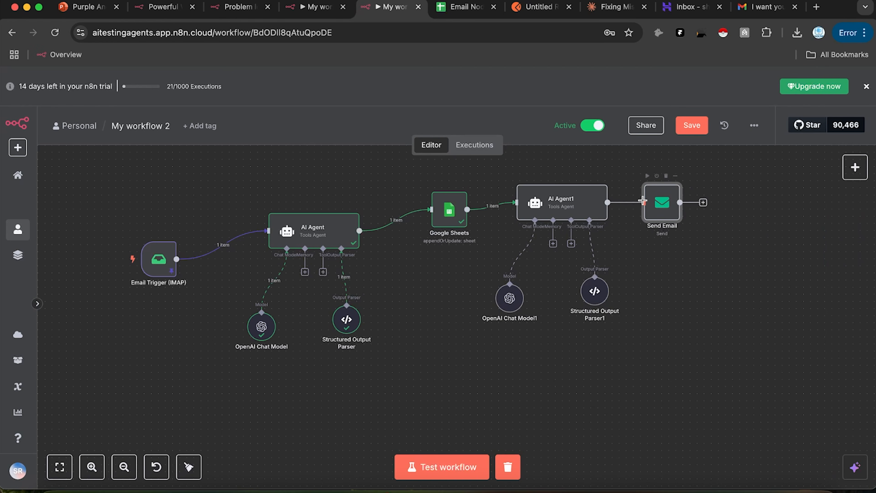
pyautogui.doubleClick(669, 208)
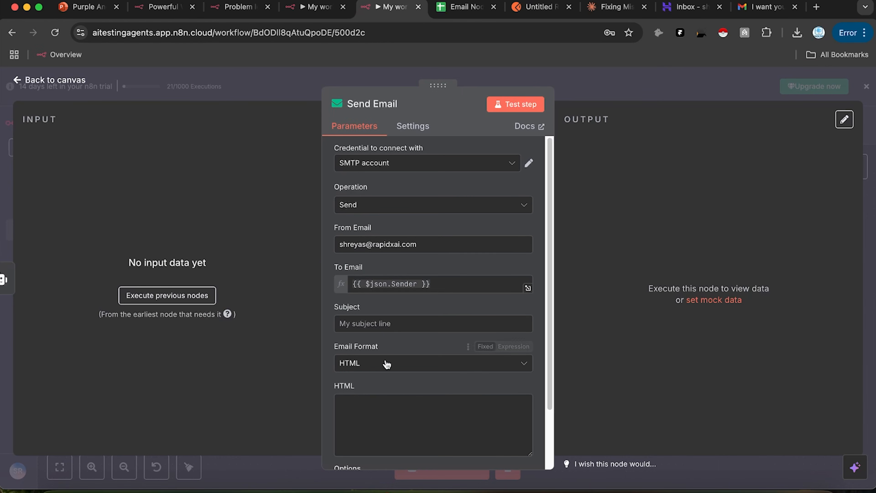
# Step: Set the Send Email node's email format to plain Text
pyautogui.click(394, 368)
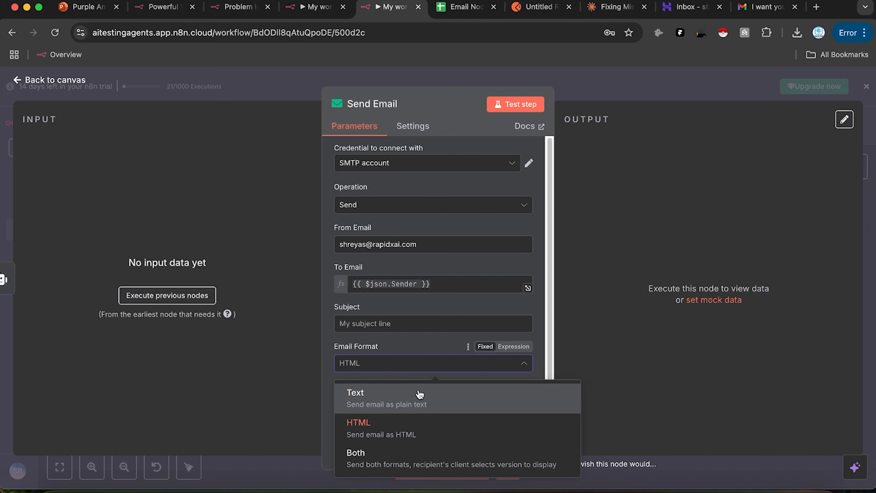
pyautogui.click(411, 394)
pyautogui.scroll(-2, 513, 359)
pyautogui.click(647, 90)
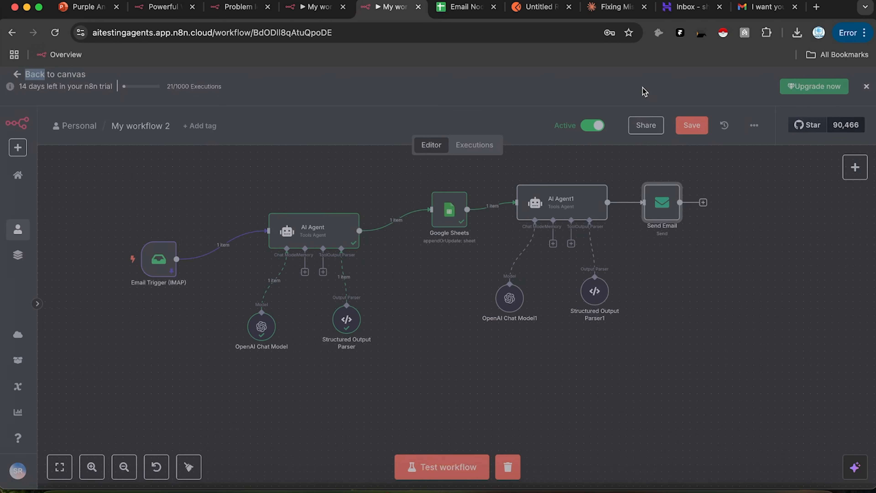
# Step: Trim Structured Output Parser1's JSON example to just Subject_Line and Content keys
pyautogui.doubleClick(594, 293)
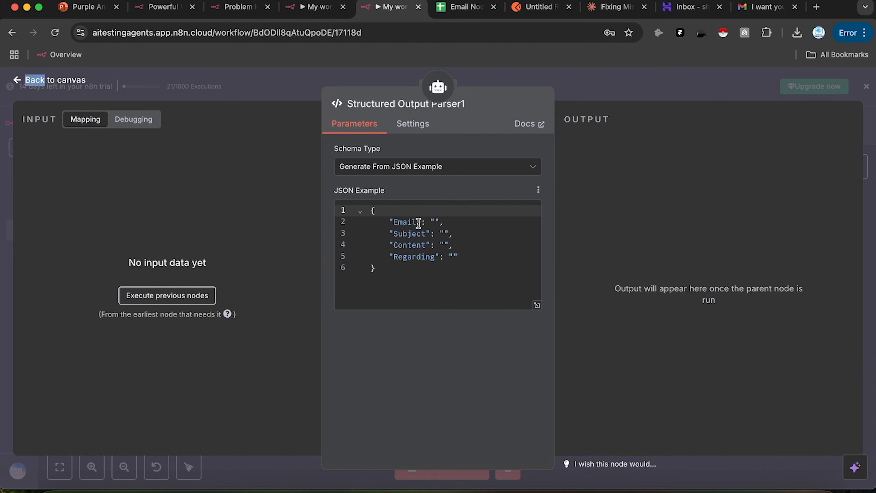
pyautogui.moveTo(456, 225); pyautogui.dragTo(366, 227)
pyautogui.press('BackSpace')
pyautogui.press('BackSpace')
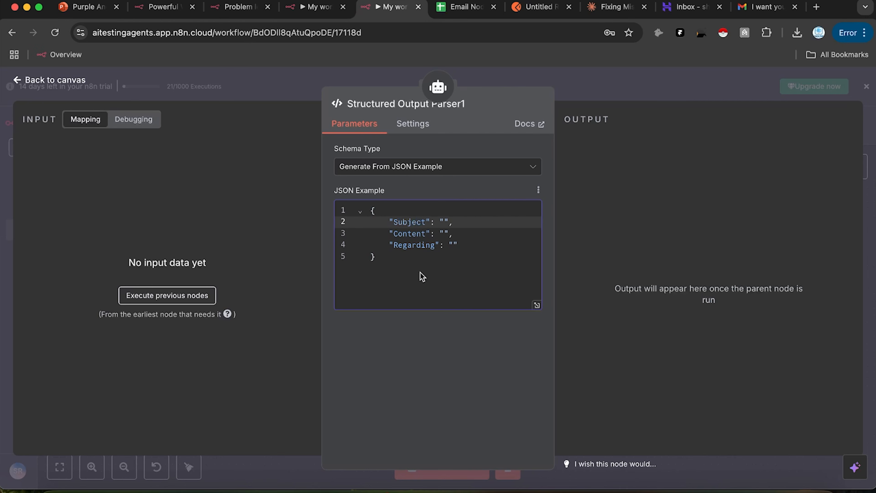
pyautogui.write('_Line')
pyautogui.moveTo(466, 244); pyautogui.dragTo(325, 247)
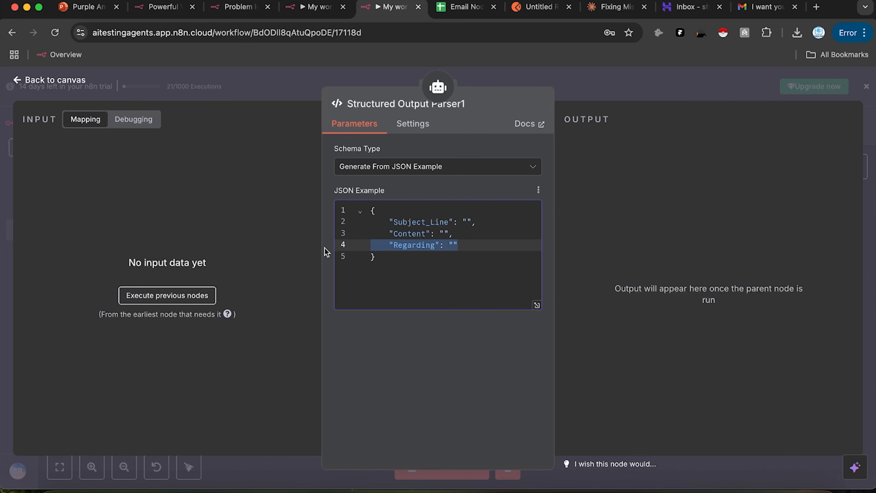
pyautogui.press('BackSpace')
pyautogui.press('BackSpace')
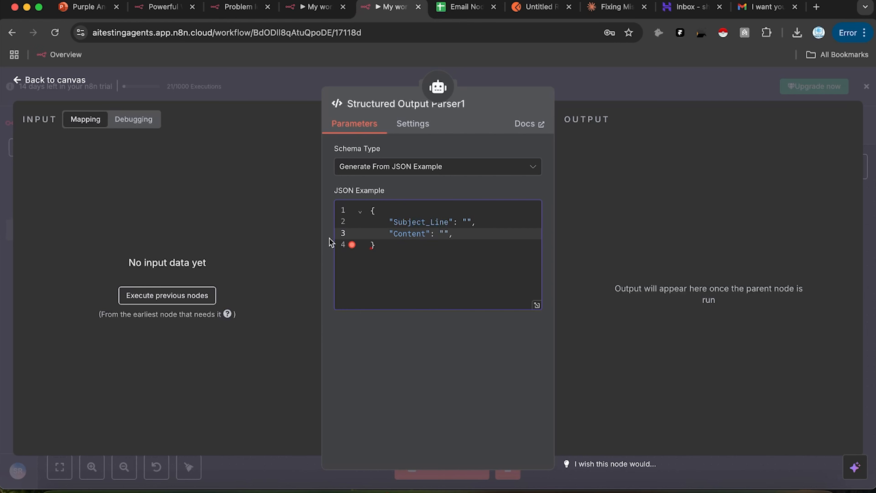
pyautogui.press('BackSpace')
pyautogui.click(627, 84)
pyautogui.doubleClick(562, 207)
pyautogui.scroll(-1, 434, 319)
# Step: Replace AI Agent1's system message with a personal sales-assistant prompt, including a Calendly-link instruction for interested prospects
pyautogui.scroll(-3, 434, 319)
pyautogui.click(427, 359)
pyautogui.hotkey('ctrl', 'a')
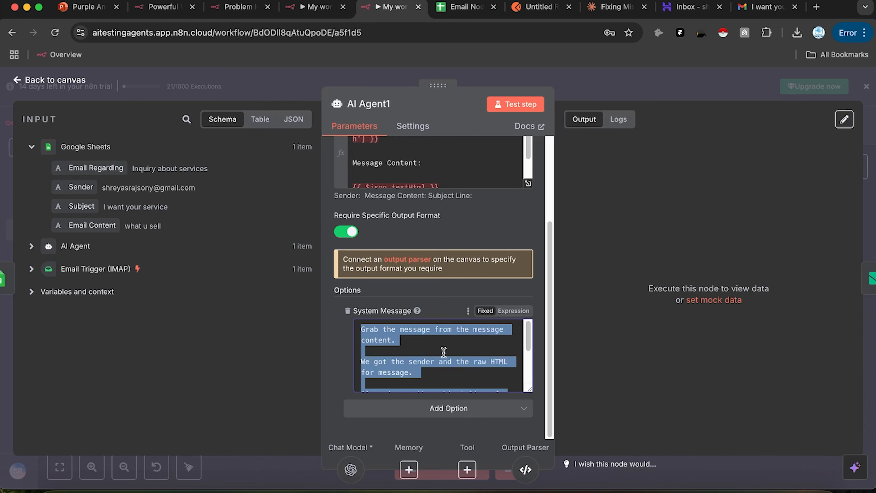
pyautogui.press('BackSpace')
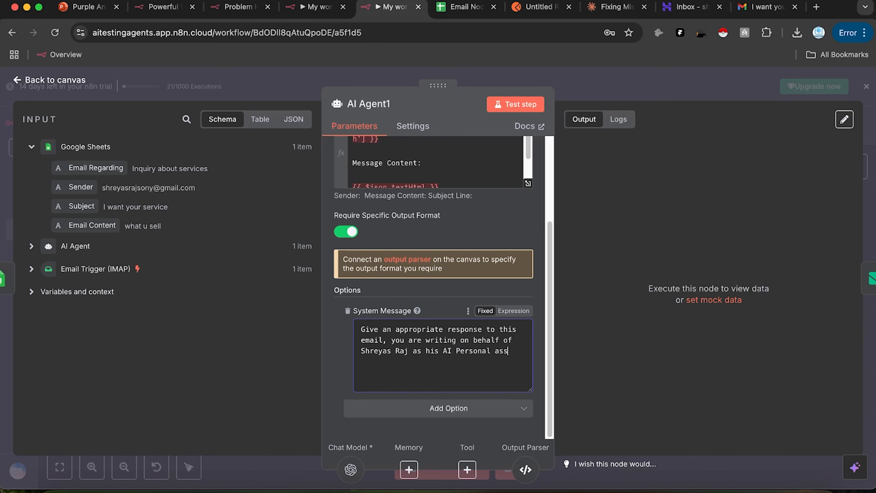
pyautogui.write('tant and your role is to convert interested prospects into')
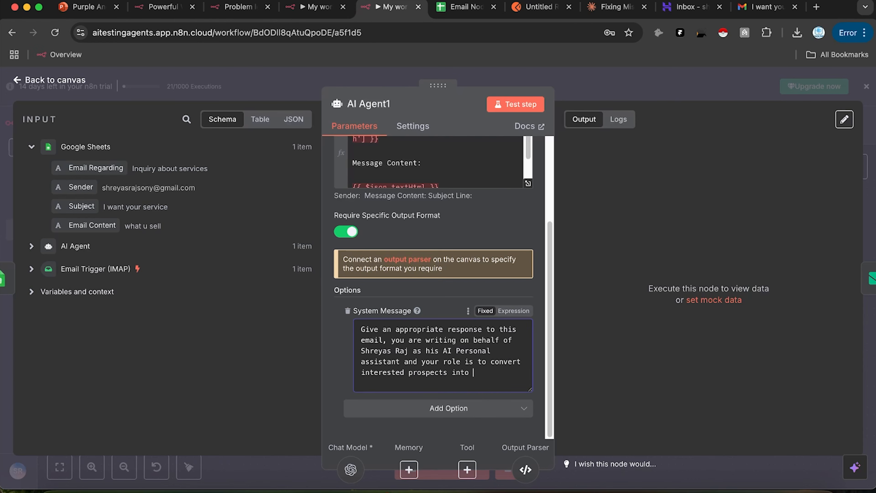
pyautogui.write('at jump on a call with Shreyas')
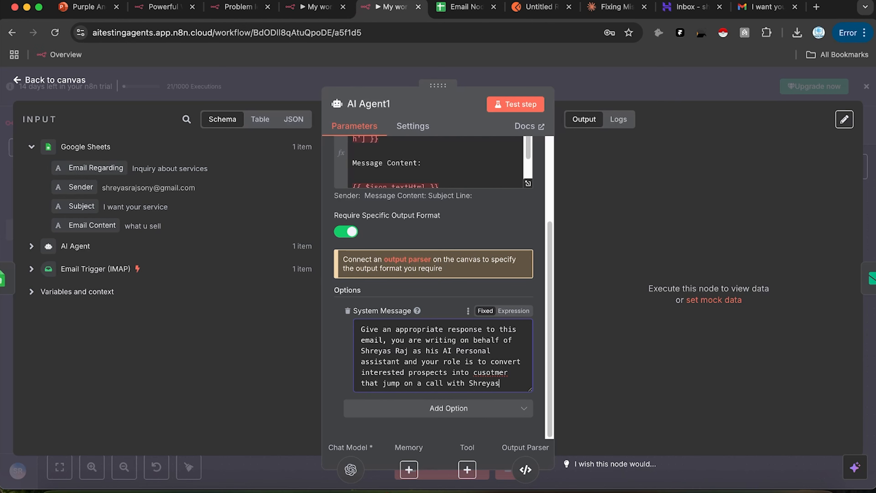
pyautogui.rightClick(490, 373)
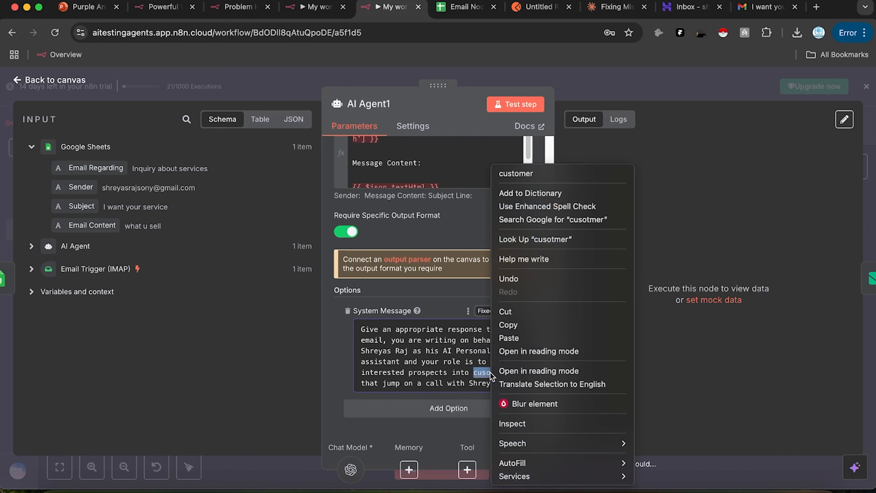
pyautogui.click(515, 173)
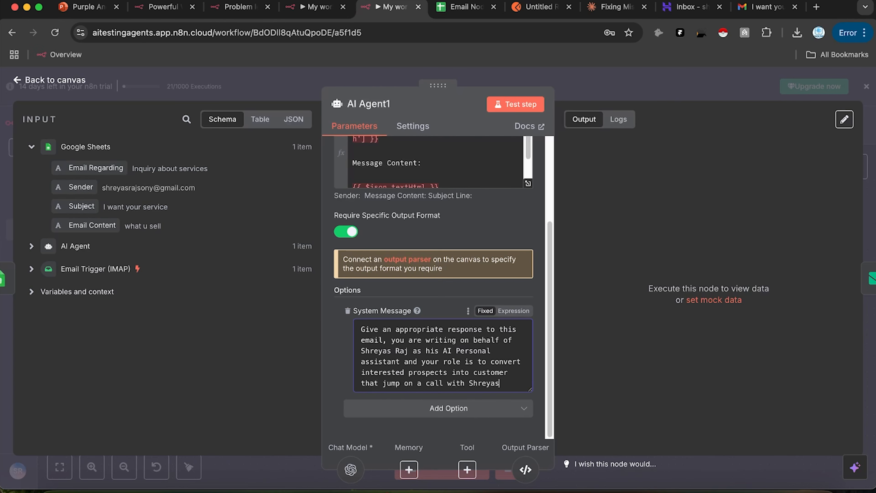
pyautogui.press('Return')
pyautogui.press('Return')
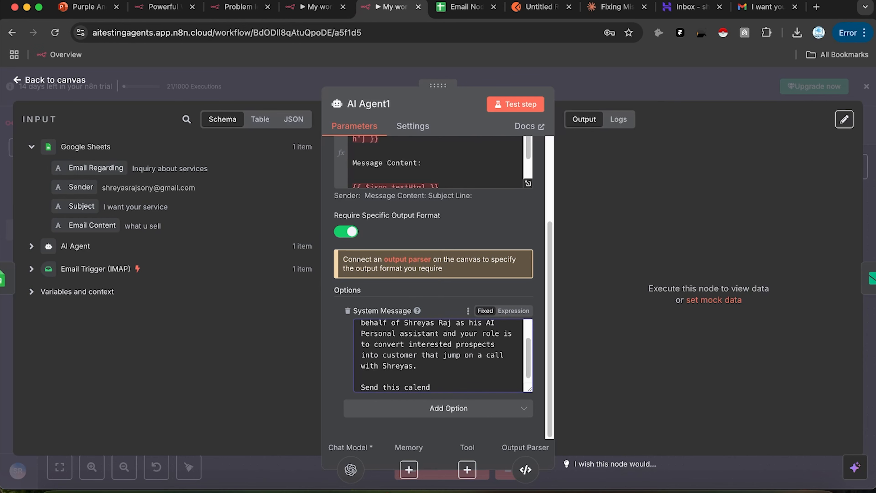
pyautogui.write('Send this calendly link if the person seems very intereste')
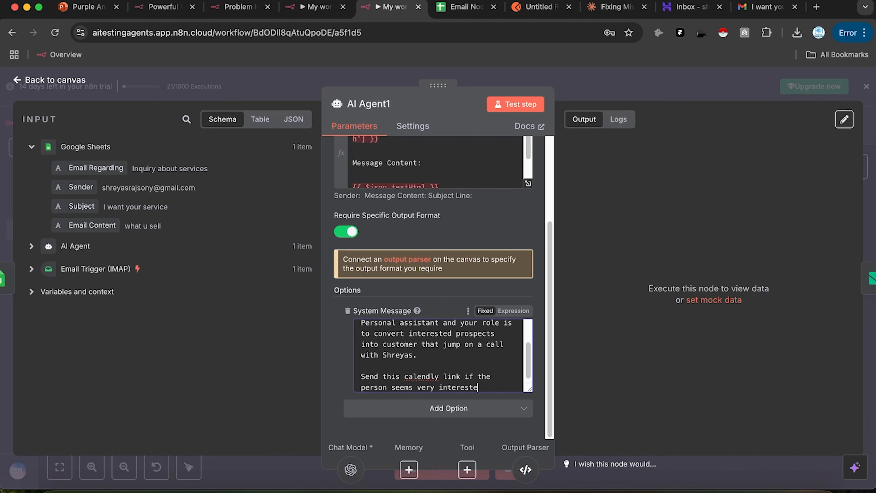
pyautogui.write('d else simple have a chat with the person.')
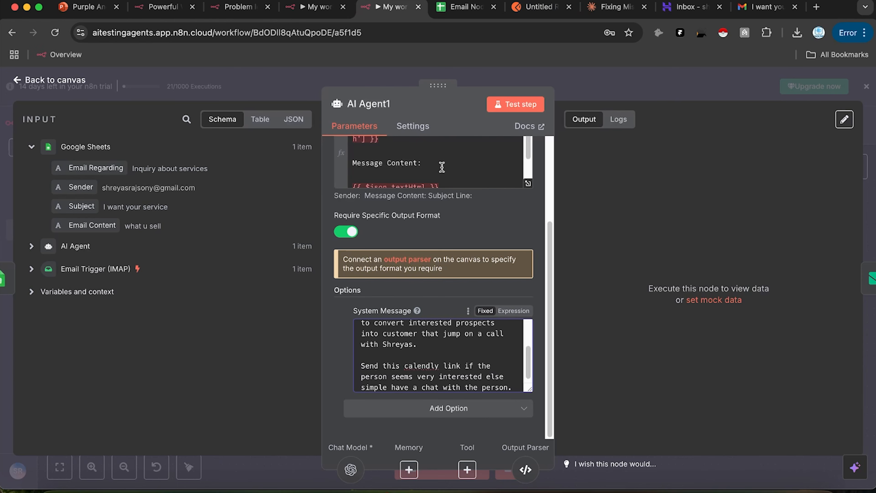
# Step: Rework AI Agent1's user prompt: drop textHtml and Sender, map the Email Content and Subject fields
pyautogui.scroll(-1, 438, 166)
pyautogui.moveTo(445, 160); pyautogui.dragTo(353, 152)
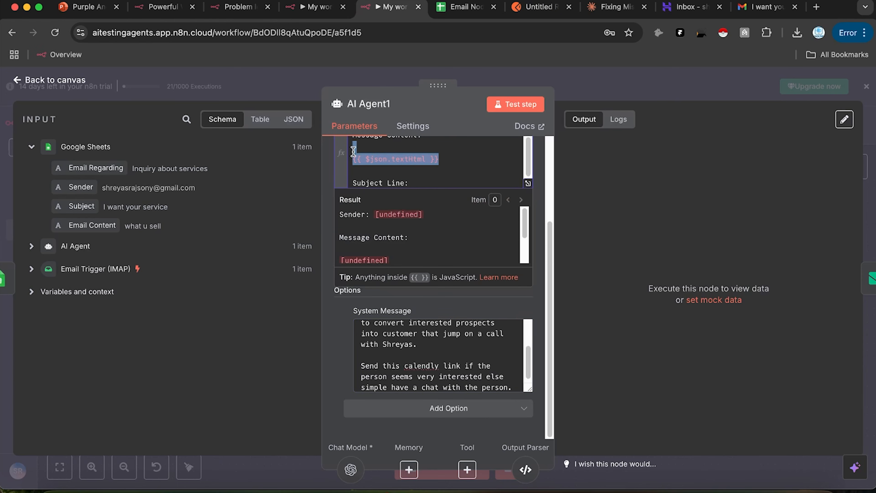
pyautogui.press('BackSpace')
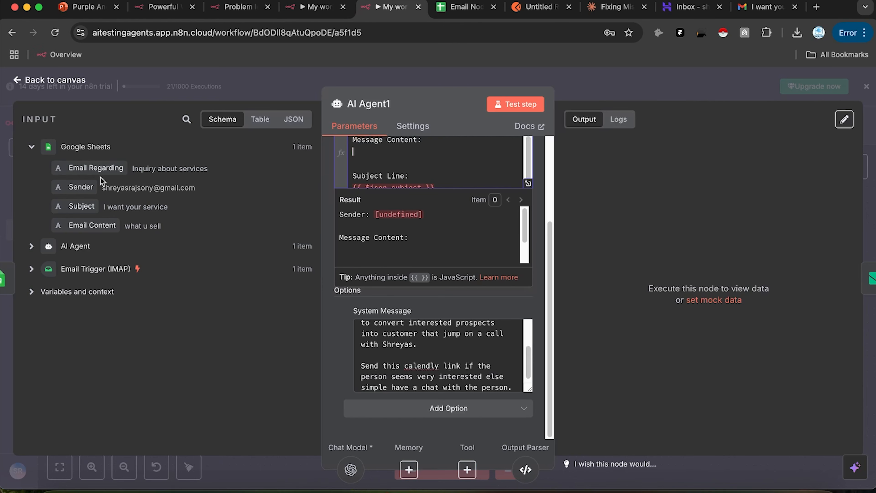
pyautogui.moveTo(110, 224); pyautogui.dragTo(448, 205)
pyautogui.press('BackSpace')
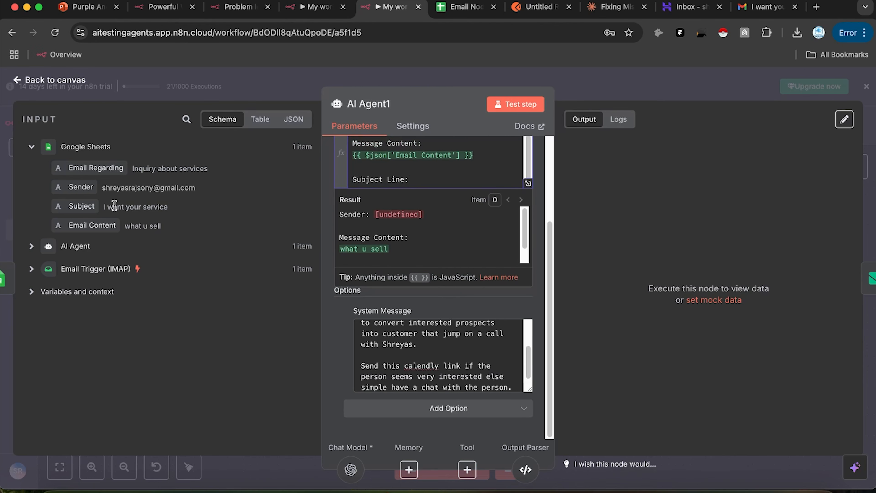
pyautogui.moveTo(86, 208); pyautogui.dragTo(470, 171)
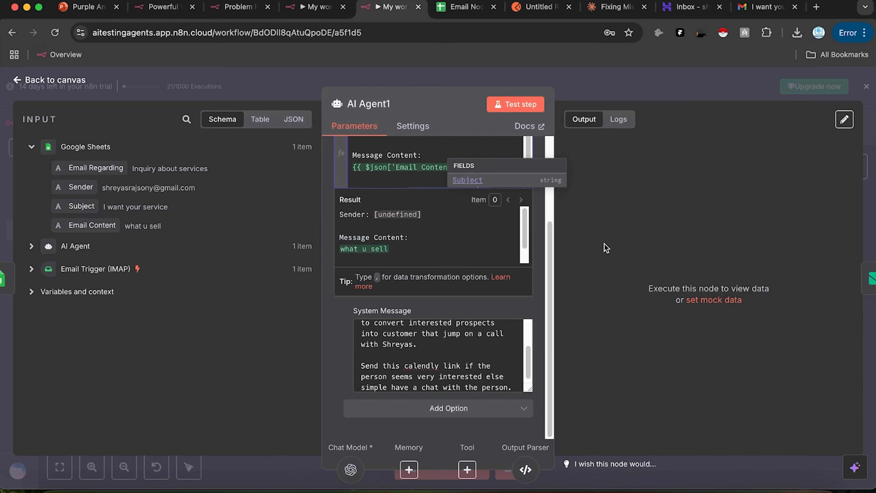
pyautogui.scroll(1, 469, 168)
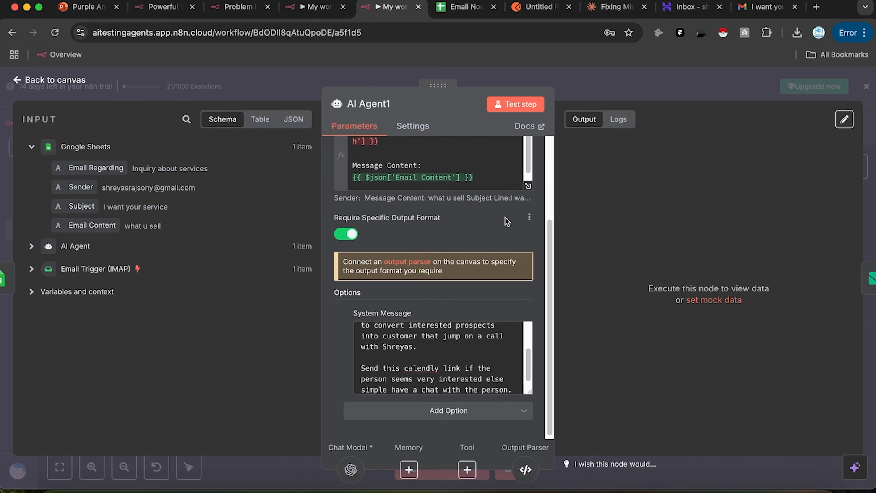
pyautogui.scroll(5, 470, 216)
pyautogui.click(396, 254)
pyautogui.moveTo(397, 255); pyautogui.dragTo(249, 211)
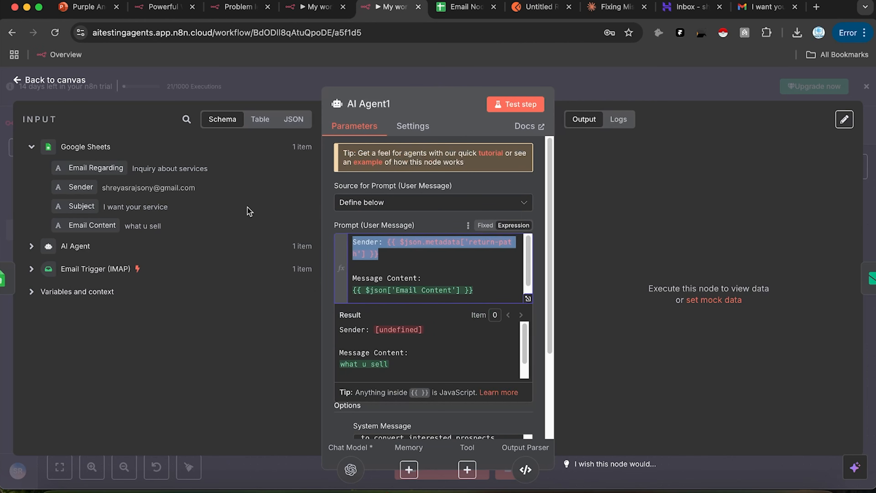
pyautogui.press('BackSpace')
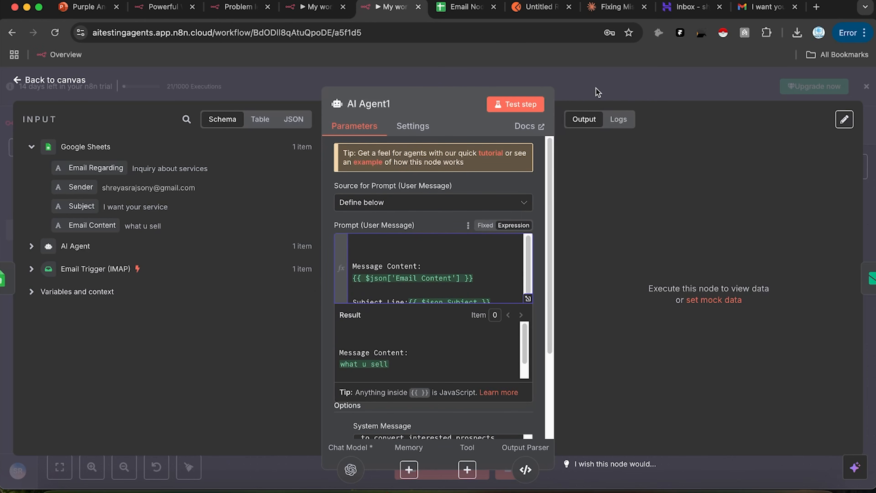
# Step: Save the workflow and test-run AI Agent1, getting Subject_Line 'Re: I want your service' plus Content
pyautogui.click(598, 92)
pyautogui.click(689, 125)
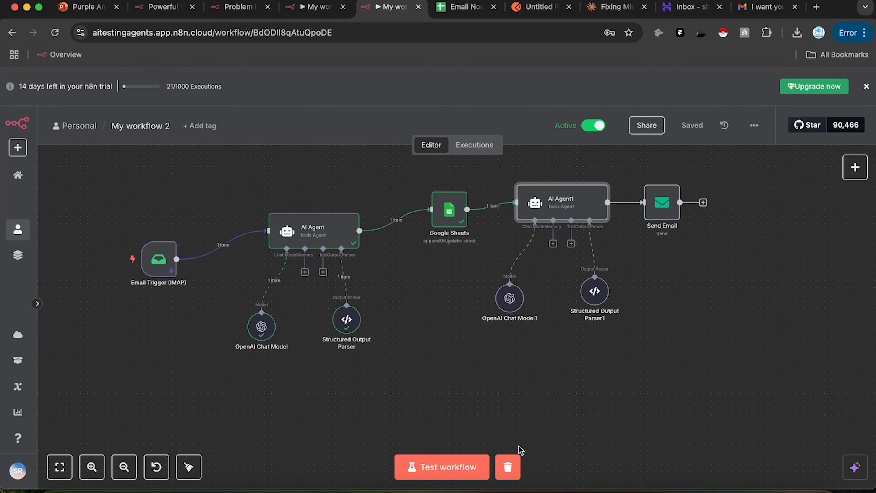
pyautogui.doubleClick(555, 209)
pyautogui.click(513, 109)
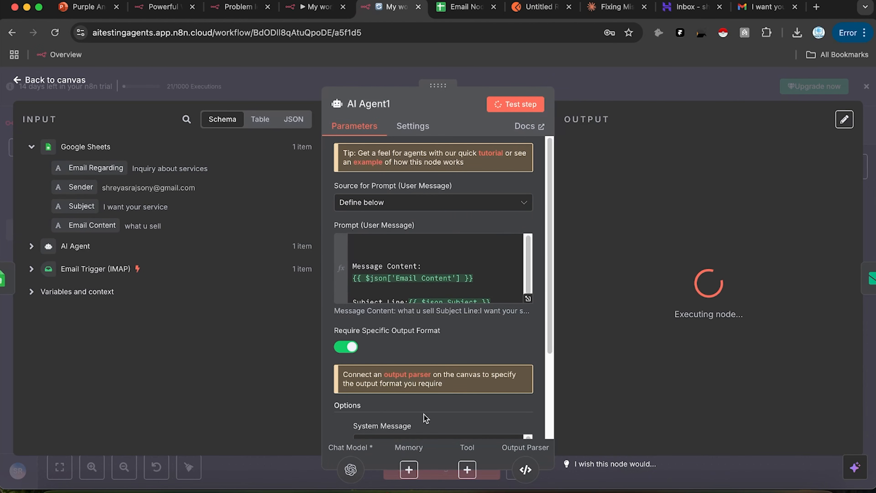
pyautogui.scroll(-5, 422, 413)
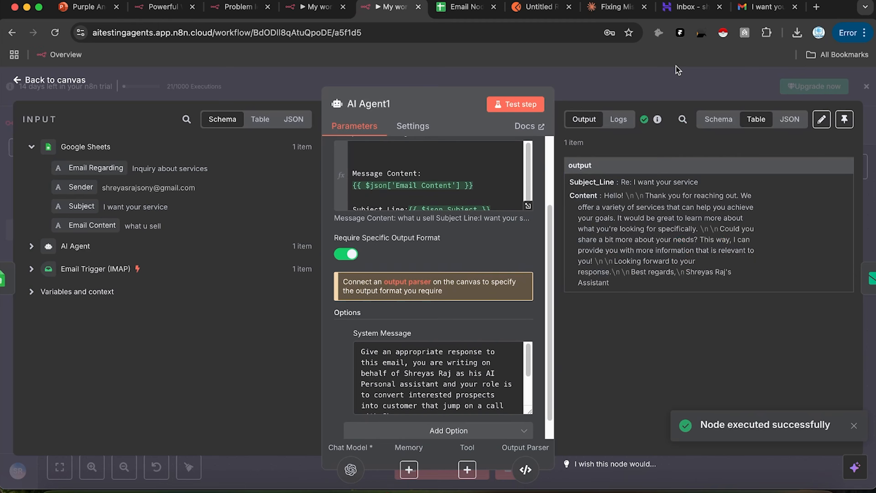
pyautogui.click(674, 83)
pyautogui.doubleClick(661, 202)
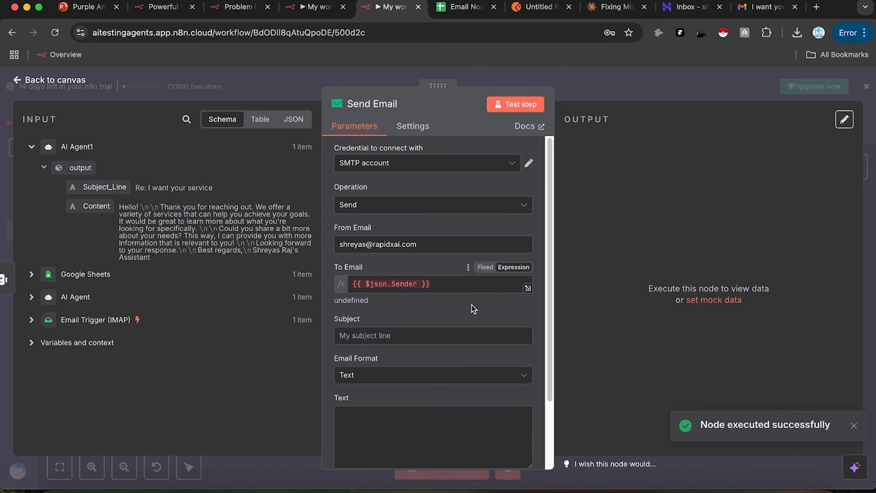
# Step: Map Subject_Line to the email Subject and Content to the Text body, then test-send
pyautogui.scroll(-1, 470, 305)
pyautogui.moveTo(131, 188); pyautogui.dragTo(379, 315)
pyautogui.scroll(-1, 385, 343)
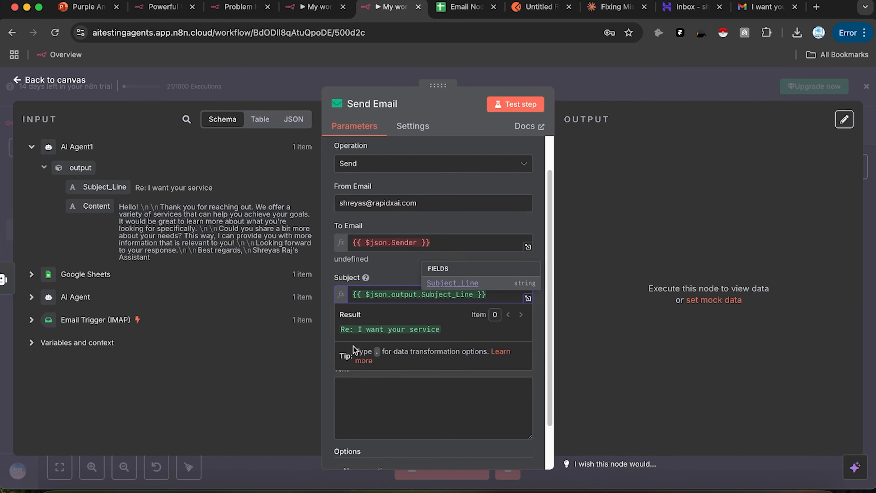
pyautogui.click(684, 218)
pyautogui.moveTo(95, 206); pyautogui.dragTo(383, 400)
pyautogui.click(537, 188)
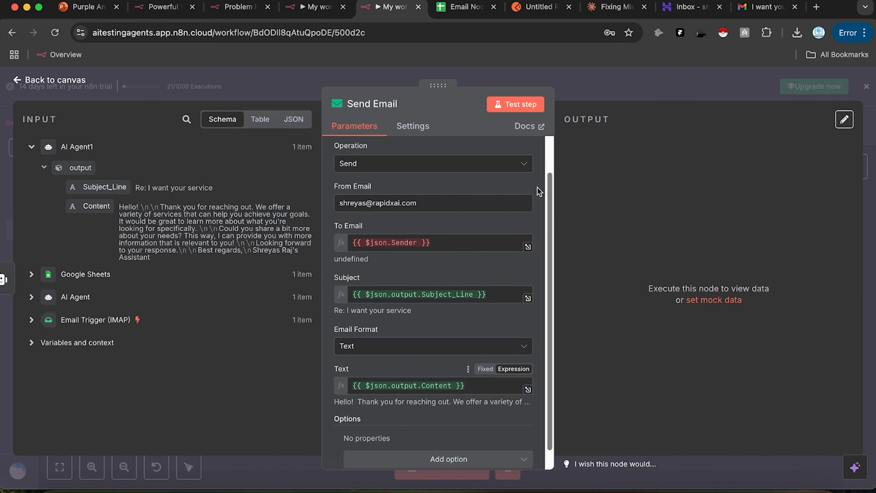
pyautogui.click(527, 108)
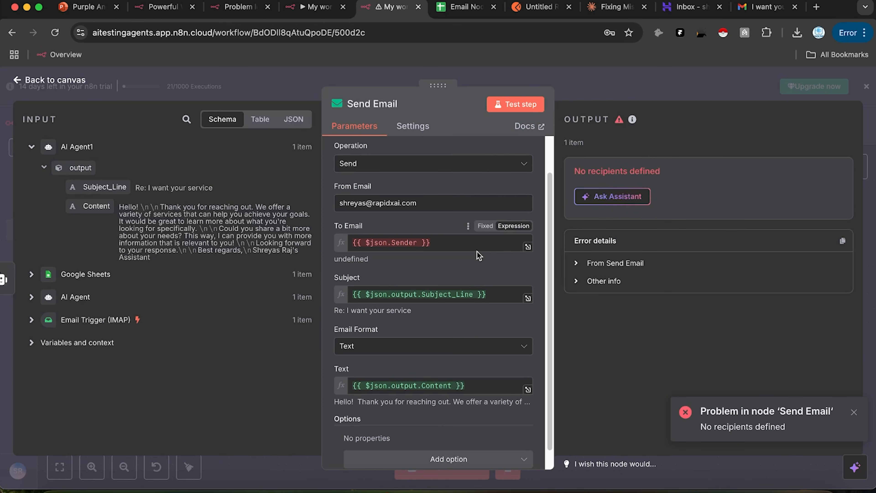
# Step: Replace the To Email recipient with the AI Agent's Email output and resend successfully
pyautogui.tripleClick(451, 238)
pyautogui.press('BackSpace')
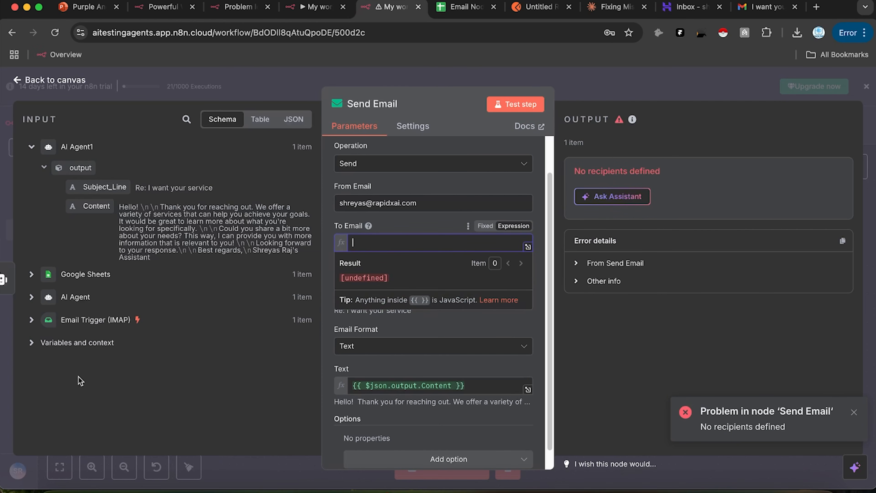
pyautogui.click(31, 297)
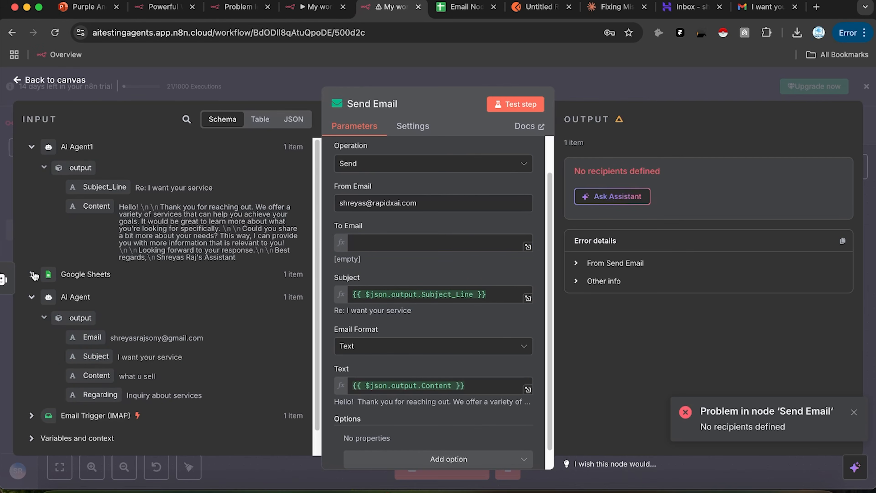
pyautogui.click(34, 275)
pyautogui.moveTo(90, 414); pyautogui.dragTo(383, 244)
pyautogui.click(523, 105)
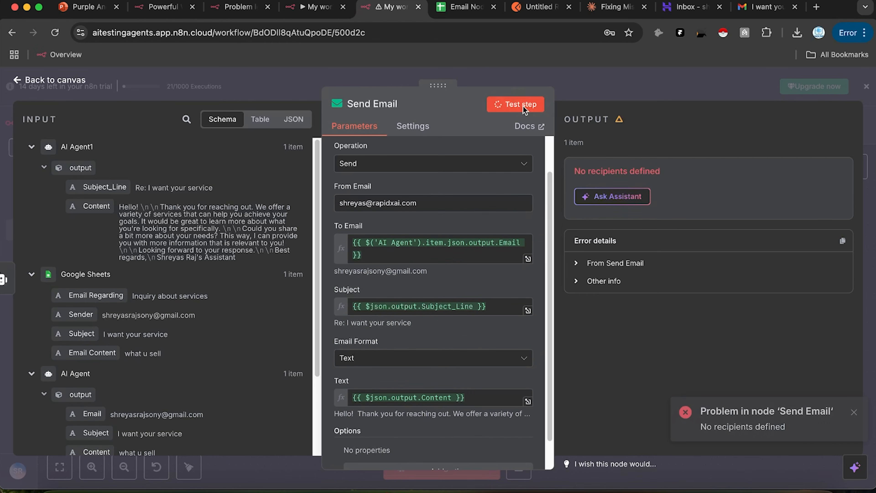
pyautogui.click(745, 7)
pyautogui.click(64, 152)
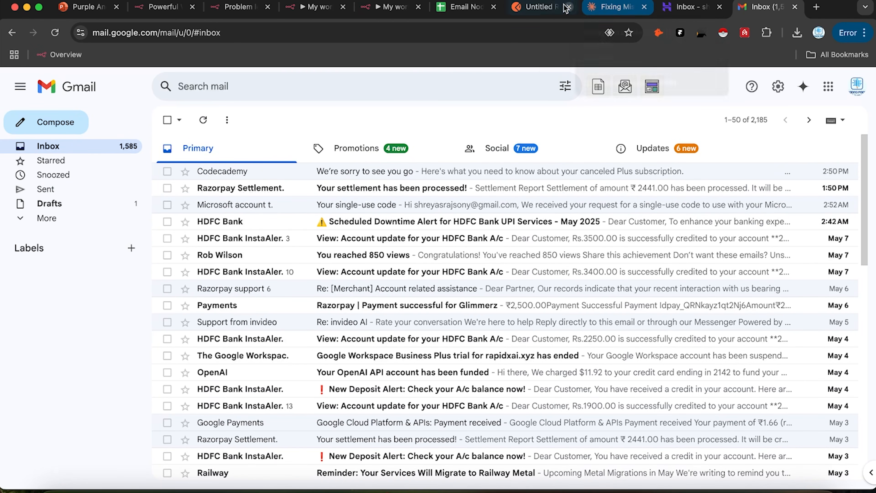
# Step: Check the n8n step output and the Hostinger webmail Sent folder for the outgoing reply
pyautogui.click(393, 7)
pyautogui.moveTo(648, 453); pyautogui.dragTo(761, 450)
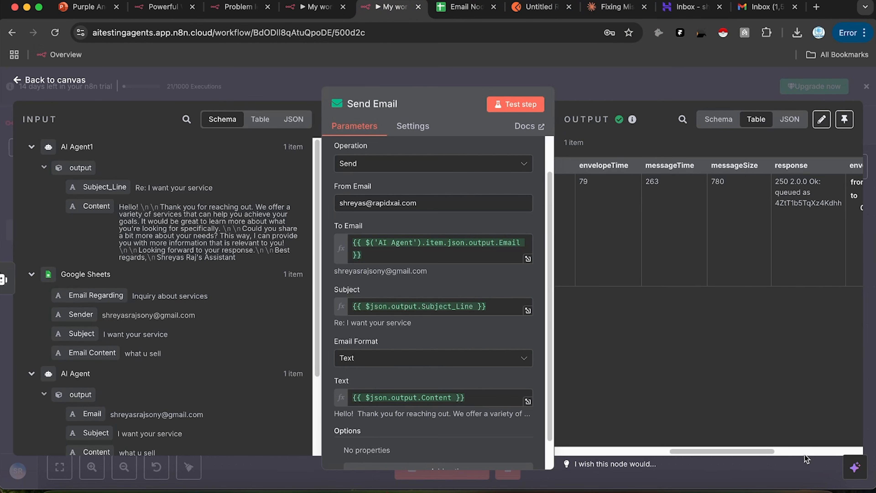
pyautogui.moveTo(718, 451); pyautogui.dragTo(816, 470)
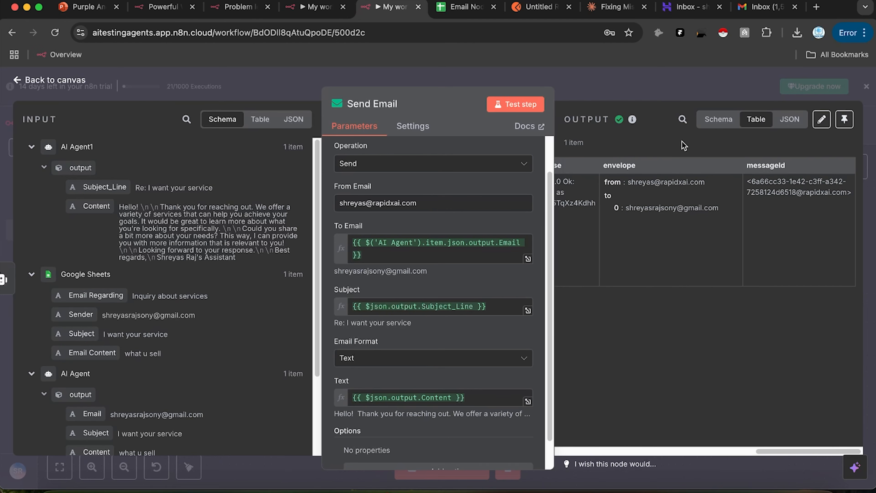
pyautogui.click(688, 7)
pyautogui.click(98, 159)
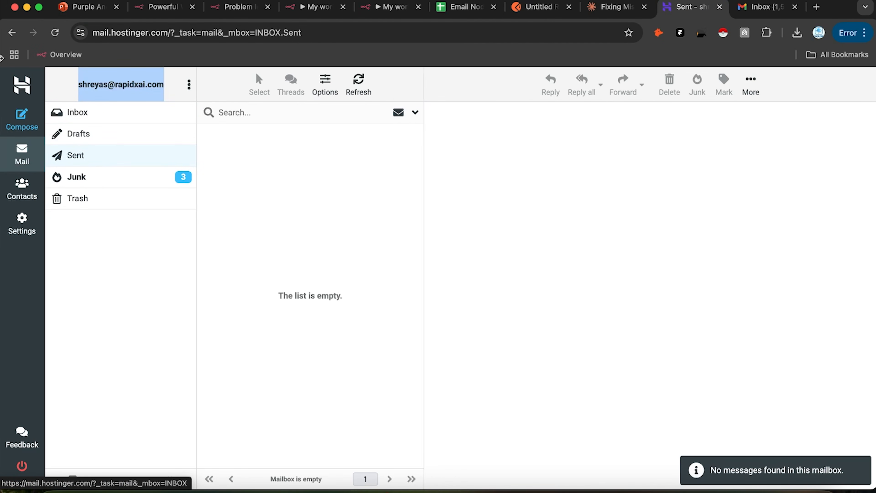
pyautogui.click(54, 33)
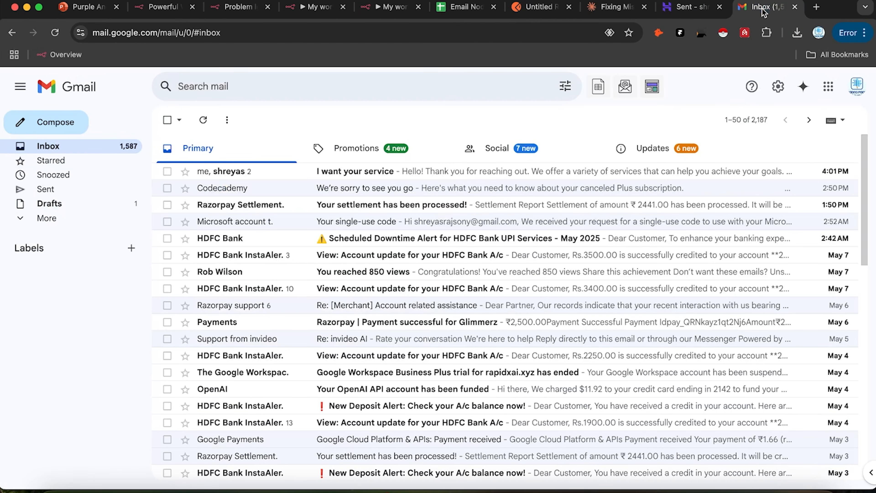
# Step: Open the 'I want your service' thread in Gmail to see the automated reply
pyautogui.click(764, 7)
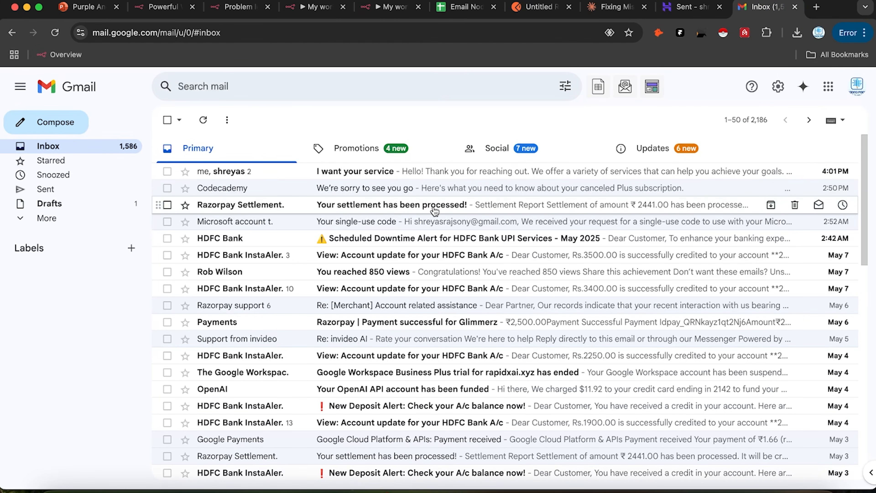
pyautogui.click(432, 171)
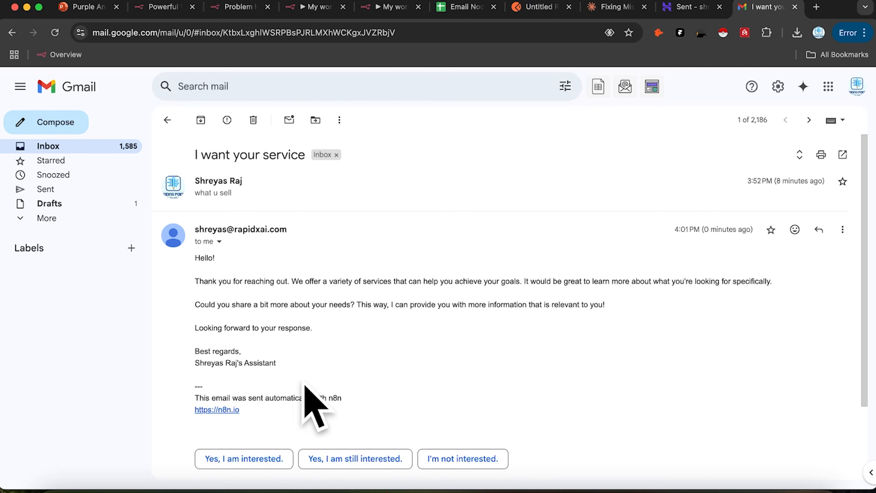
pyautogui.click(389, 7)
pyautogui.scroll(-2, 489, 315)
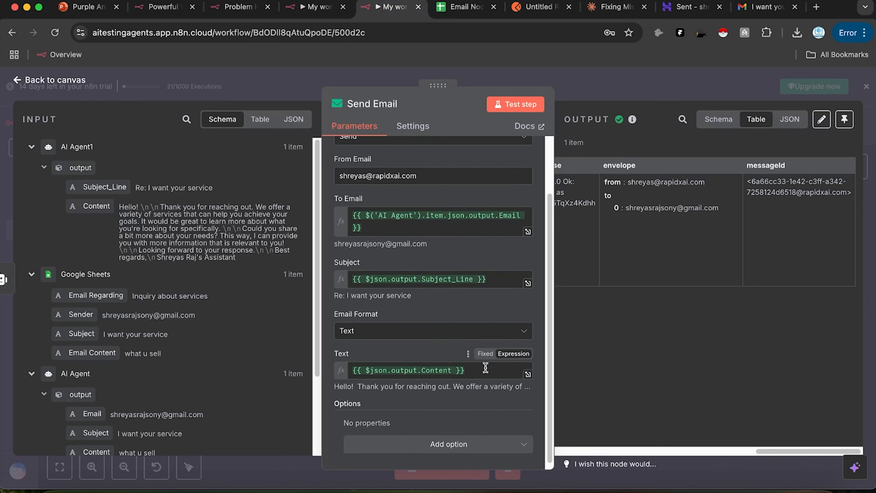
# Step: Add the Append n8n Attribution option switched off and resend the test email
pyautogui.scroll(2, 489, 315)
pyautogui.scroll(-2, 449, 397)
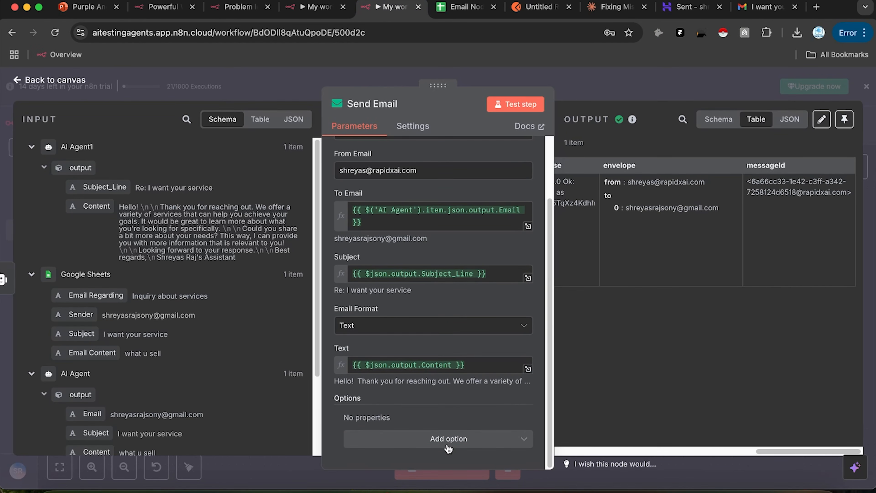
pyautogui.scroll(2, 447, 430)
pyautogui.scroll(-2, 447, 429)
pyautogui.click(448, 438)
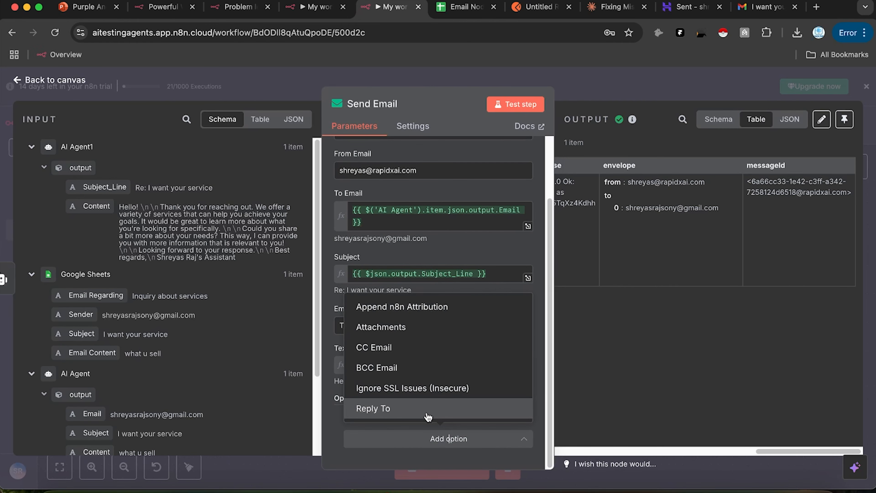
pyautogui.click(424, 308)
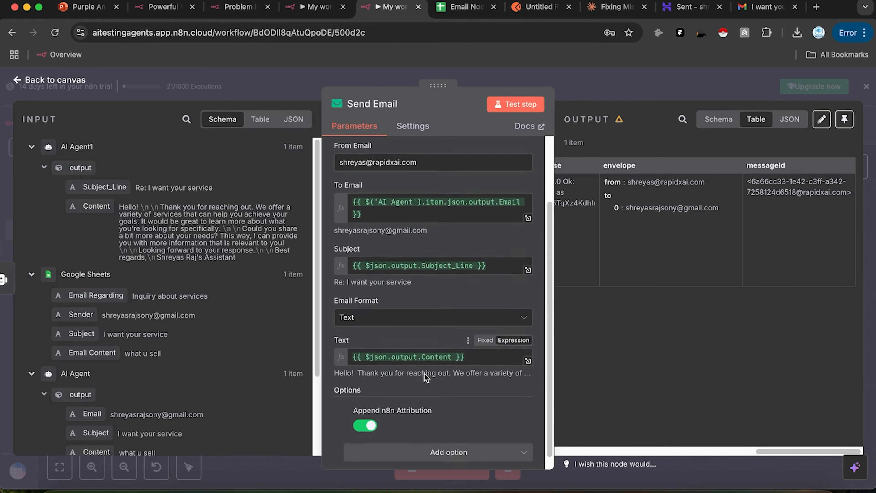
pyautogui.click(365, 415)
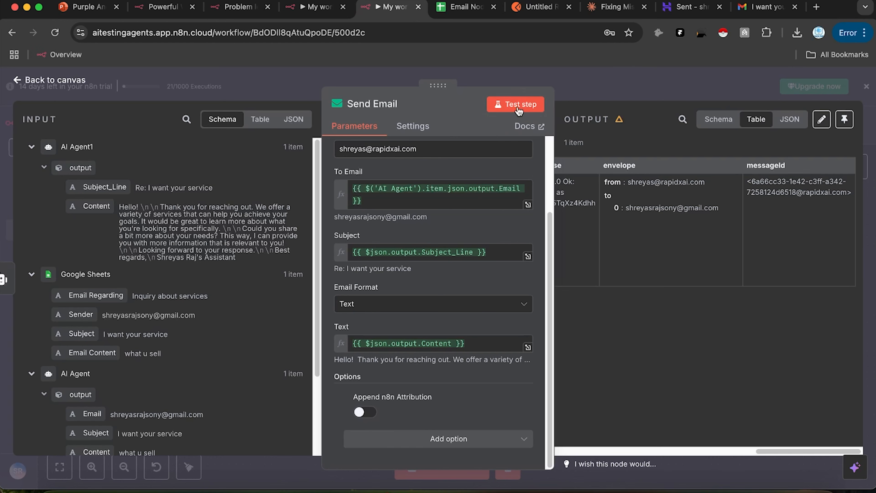
pyautogui.click(536, 105)
pyautogui.click(755, 7)
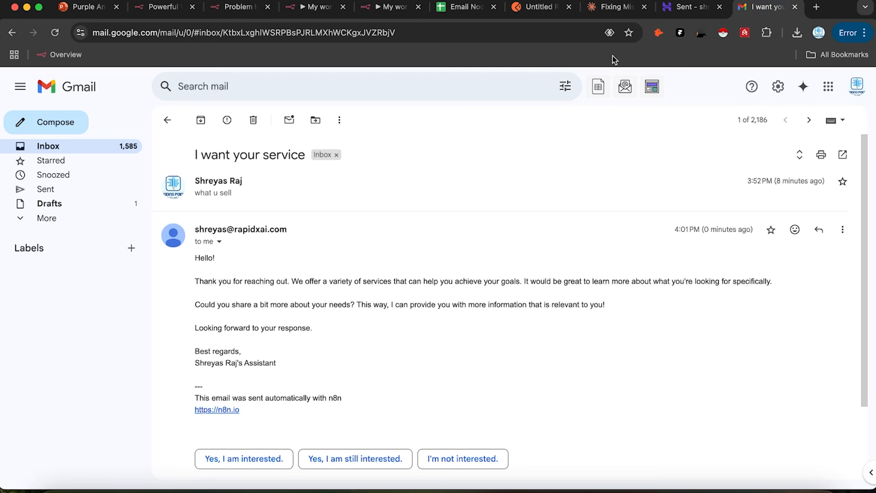
# Step: Reopen the 'I want your service' thread and verify the new reply lacks the n8n footer
pyautogui.click(167, 120)
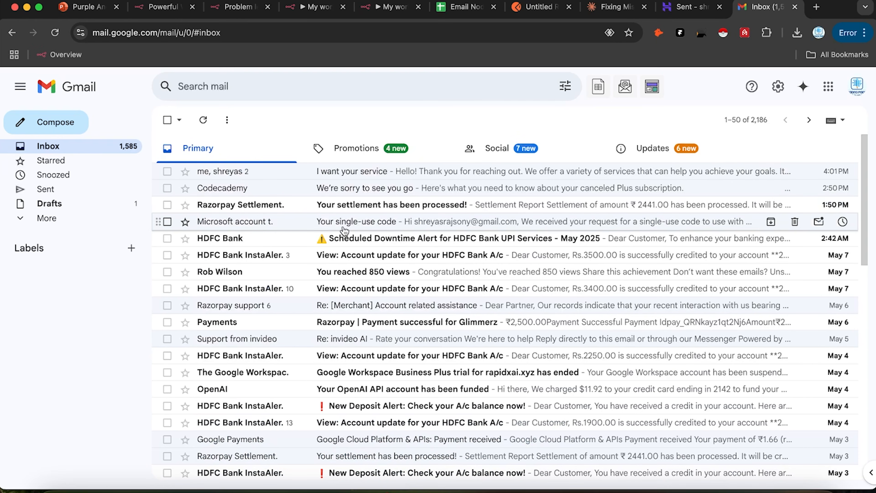
pyautogui.click(532, 172)
pyautogui.scroll(-3, 419, 312)
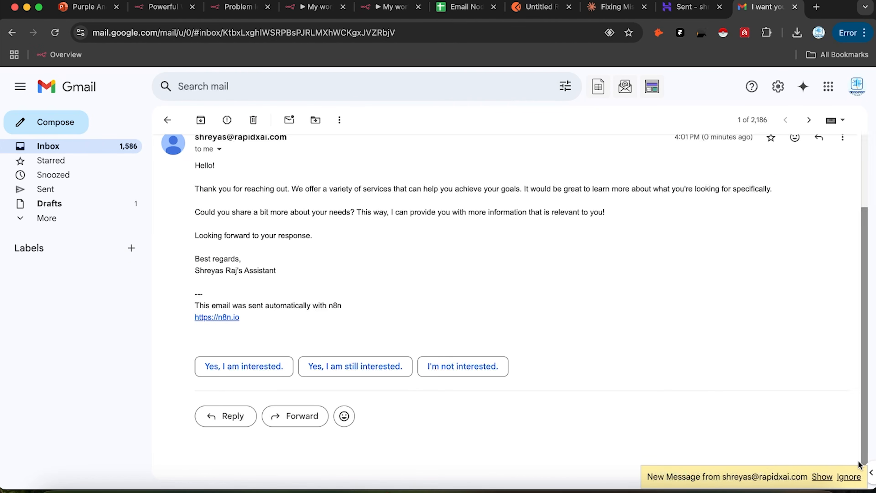
pyautogui.click(820, 477)
pyautogui.scroll(-2, 557, 386)
pyautogui.click(209, 325)
pyautogui.scroll(-3, 266, 418)
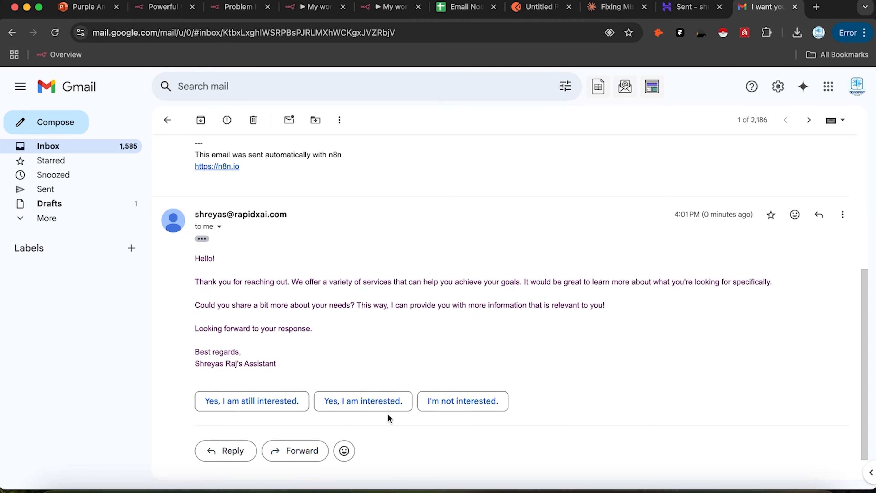
pyautogui.scroll(3, 344, 280)
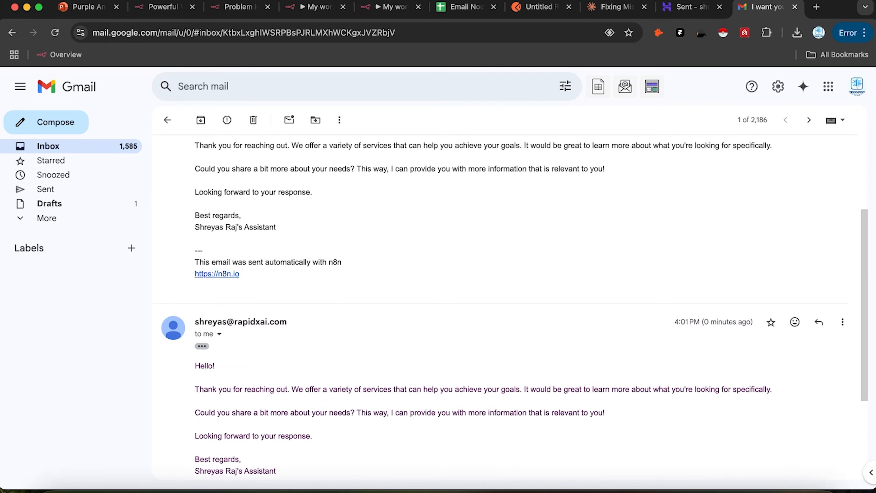
pyautogui.click(373, 7)
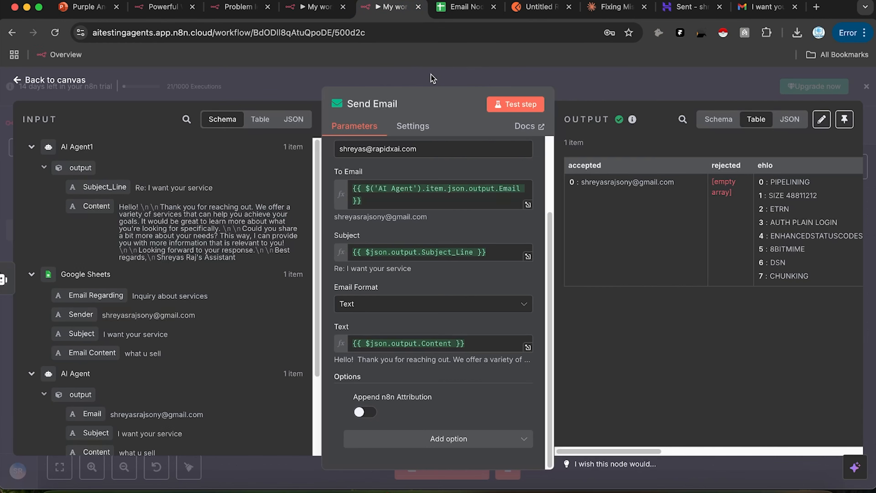
# Step: Close Send Email to view the full five-node workflow canvas, then bring OBS forward
pyautogui.press('Escape')
pyautogui.moveTo(402, 300); pyautogui.dragTo(408, 352)
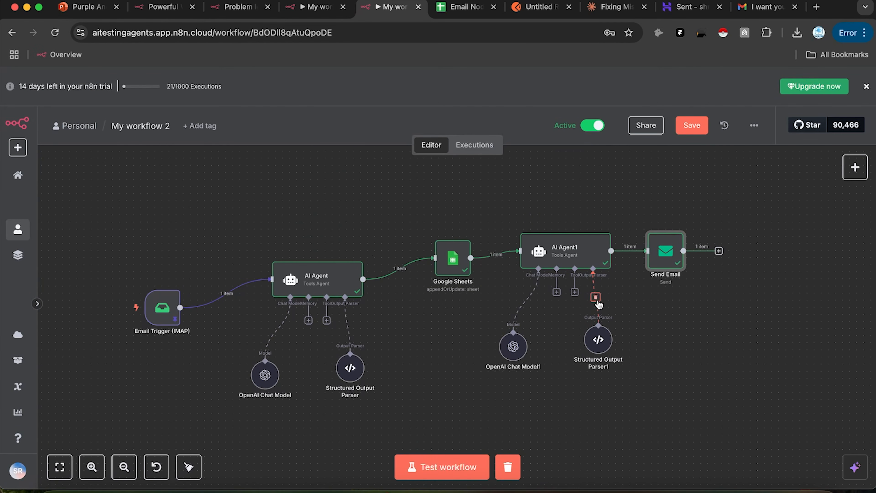
pyautogui.click(416, 492)
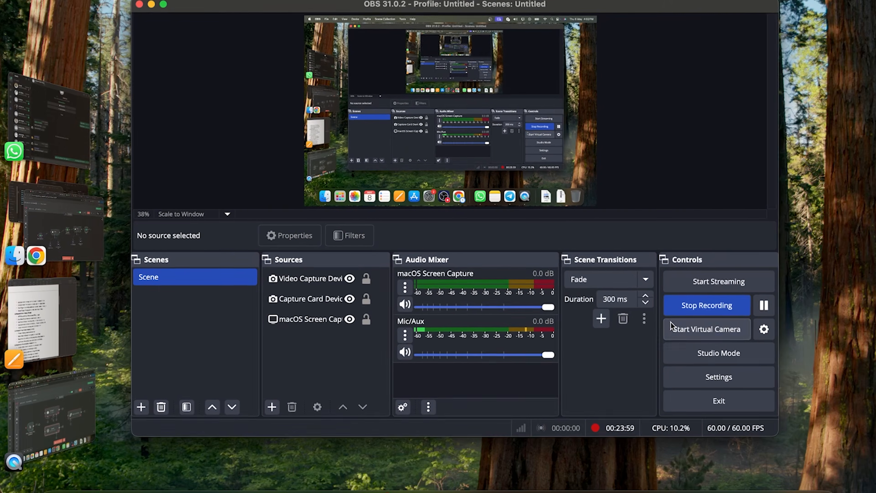